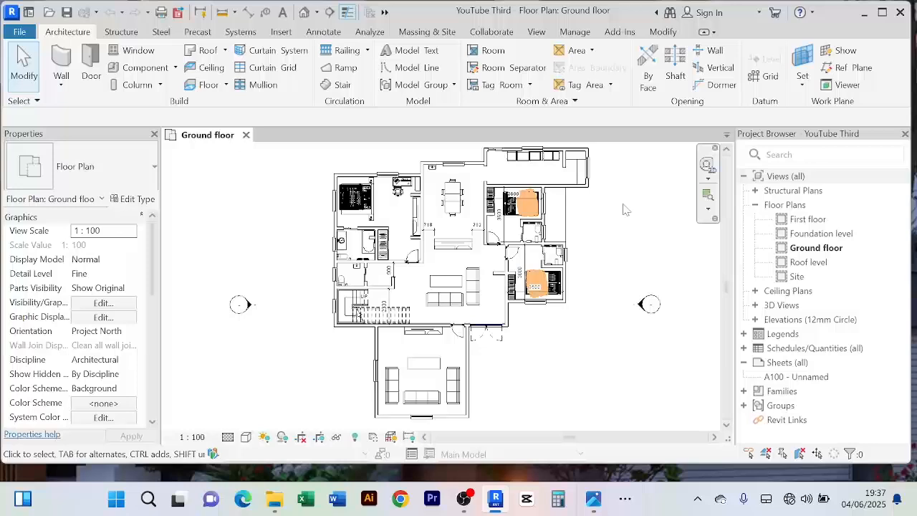
Step: Examine the overall ground floor plan, including the dining area, kitchen and the bedrooms beside it
{"action": "scroll", "coordinate": [458, 245], "scroll_direction": "up", "scroll_amount": 5}
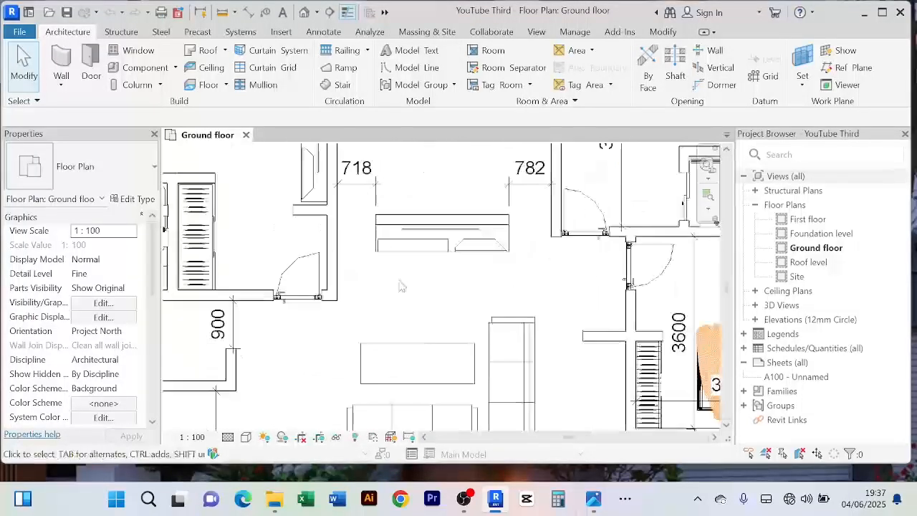
{"action": "scroll", "coordinate": [401, 287], "scroll_direction": "down", "scroll_amount": 5}
{"action": "scroll", "coordinate": [345, 269], "scroll_direction": "down", "scroll_amount": 1}
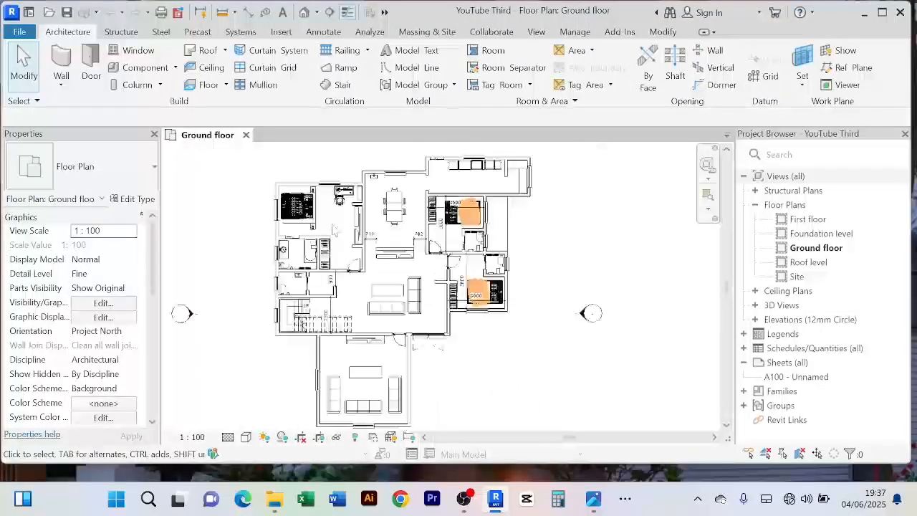
{"action": "scroll", "coordinate": [340, 287], "scroll_direction": "up", "scroll_amount": 3}
{"action": "scroll", "coordinate": [387, 272], "scroll_direction": "down", "scroll_amount": 3}
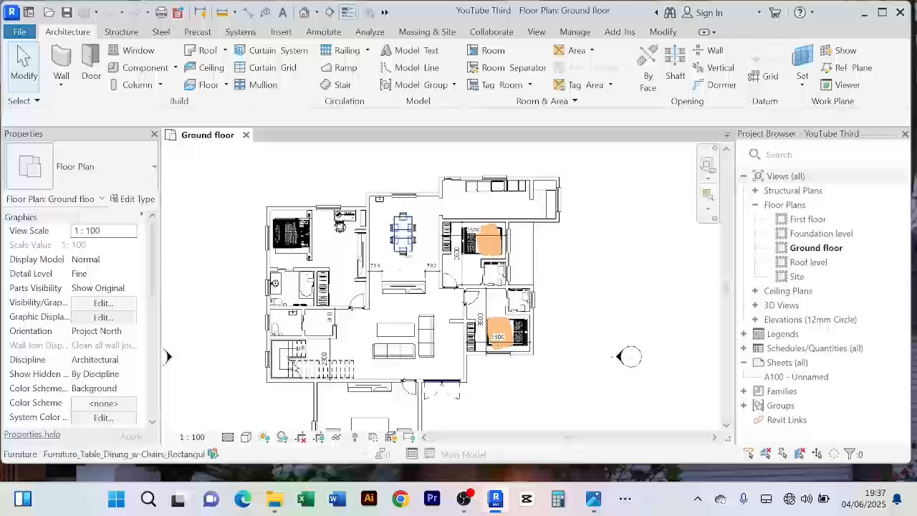
{"action": "scroll", "coordinate": [432, 223], "scroll_direction": "up", "scroll_amount": 3}
{"action": "scroll", "coordinate": [432, 223], "scroll_direction": "up", "scroll_amount": 3}
{"action": "scroll", "coordinate": [458, 237], "scroll_direction": "down", "scroll_amount": 2}
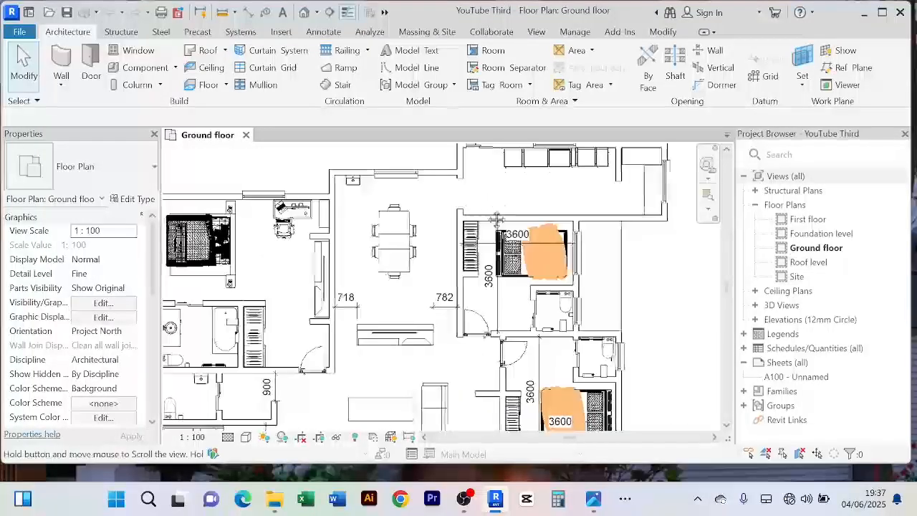
{"action": "middle_click_drag", "start_coordinate": [559, 184], "coordinate": [543, 222]}
{"action": "scroll", "coordinate": [545, 222], "scroll_direction": "down", "scroll_amount": 3}
{"action": "scroll", "coordinate": [556, 221], "scroll_direction": "up", "scroll_amount": 1}
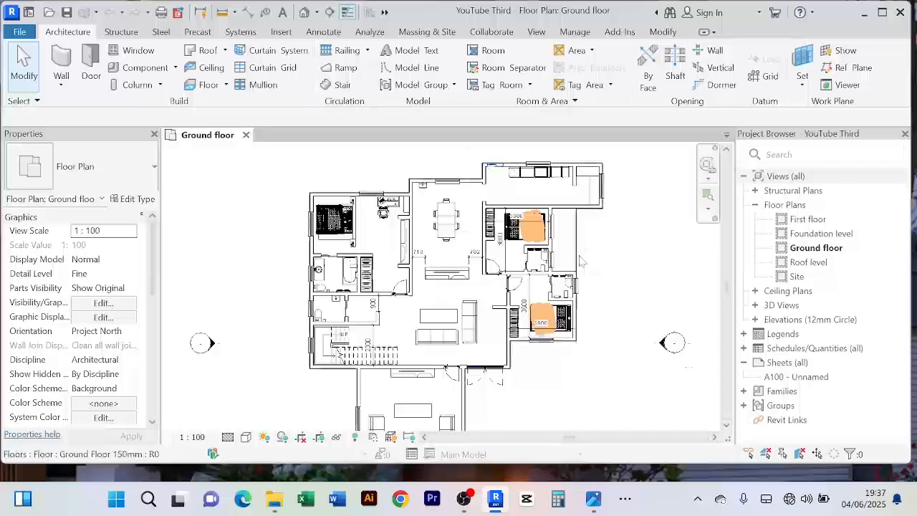
{"action": "scroll", "coordinate": [575, 247], "scroll_direction": "up", "scroll_amount": 3}
{"action": "scroll", "coordinate": [575, 247], "scroll_direction": "down", "scroll_amount": 4}
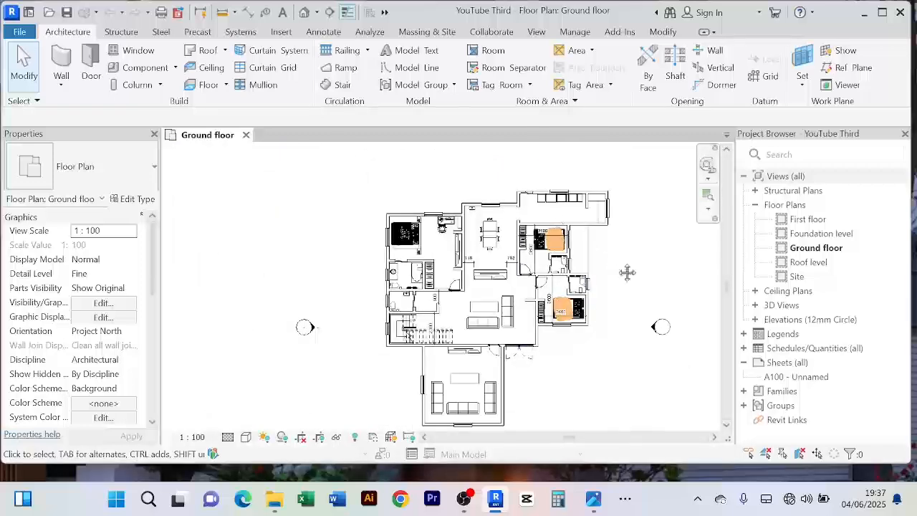
{"action": "middle_click_drag", "start_coordinate": [626, 270], "coordinate": [583, 255]}
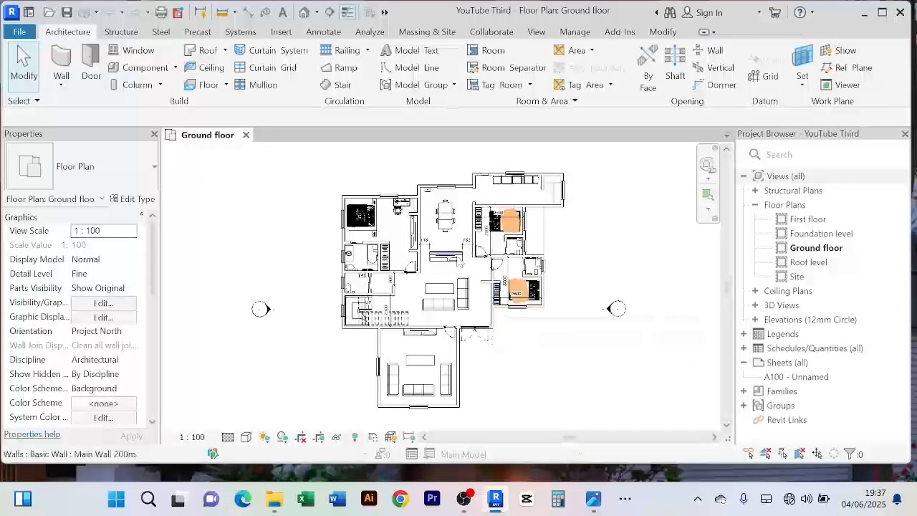
{"action": "scroll", "coordinate": [452, 231], "scroll_direction": "up", "scroll_amount": 2}
{"action": "scroll", "coordinate": [461, 233], "scroll_direction": "down", "scroll_amount": 2}
{"action": "scroll", "coordinate": [373, 286], "scroll_direction": "up", "scroll_amount": 3}
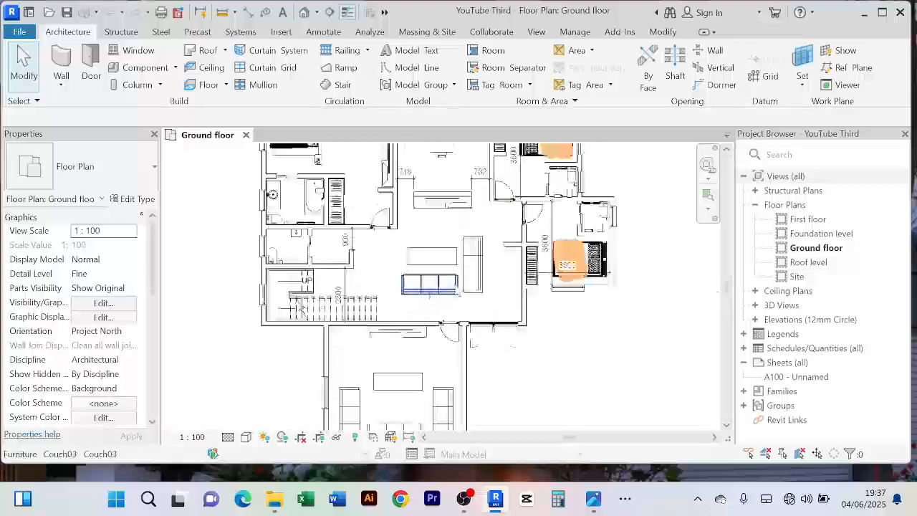
Step: Examine the ground floor's living area, staircase, bathrooms and entrance, and review the whole layout
{"action": "middle_click_drag", "start_coordinate": [363, 288], "coordinate": [394, 311]}
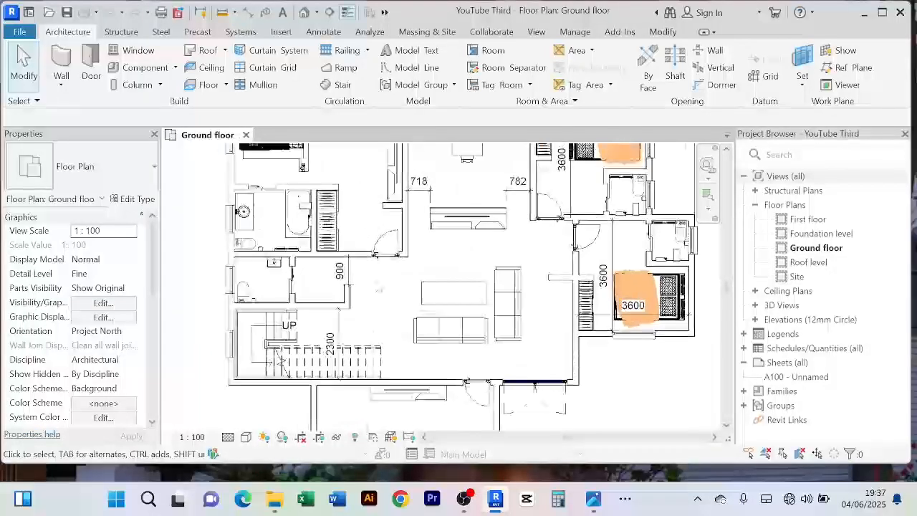
{"action": "middle_click_drag", "start_coordinate": [372, 240], "coordinate": [380, 322]}
{"action": "scroll", "coordinate": [338, 247], "scroll_direction": "down", "scroll_amount": 2}
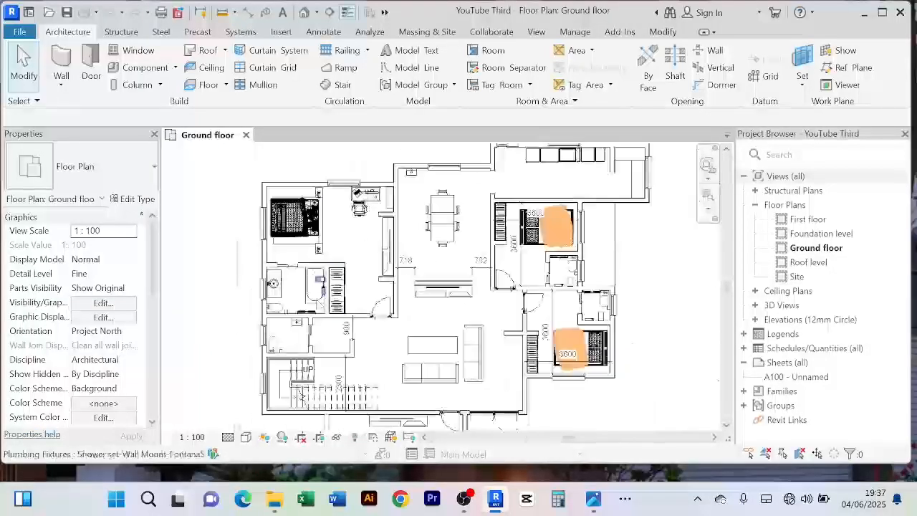
{"action": "scroll", "coordinate": [307, 281], "scroll_direction": "up", "scroll_amount": 3}
{"action": "scroll", "coordinate": [295, 279], "scroll_direction": "down", "scroll_amount": 2}
{"action": "middle_click_drag", "start_coordinate": [295, 280], "coordinate": [307, 272]}
{"action": "scroll", "coordinate": [297, 321], "scroll_direction": "up", "scroll_amount": 2}
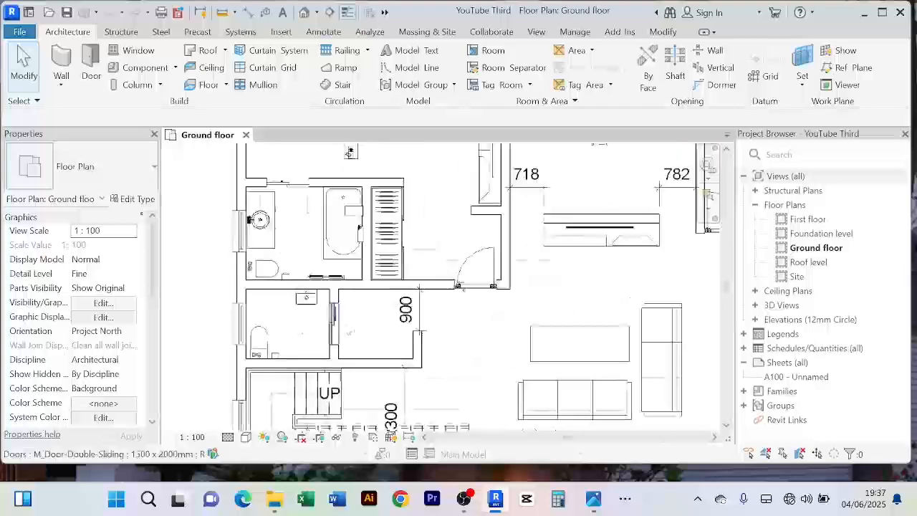
{"action": "middle_click_drag", "start_coordinate": [379, 339], "coordinate": [379, 315]}
{"action": "scroll", "coordinate": [449, 352], "scroll_direction": "down", "scroll_amount": 2}
{"action": "middle_click_drag", "start_coordinate": [456, 352], "coordinate": [408, 297]}
{"action": "middle_click_drag", "start_coordinate": [468, 327], "coordinate": [444, 278]}
{"action": "scroll", "coordinate": [404, 375], "scroll_direction": "down", "scroll_amount": 2}
{"action": "middle_click_drag", "start_coordinate": [404, 375], "coordinate": [449, 371]}
{"action": "scroll", "coordinate": [432, 355], "scroll_direction": "up", "scroll_amount": 2}
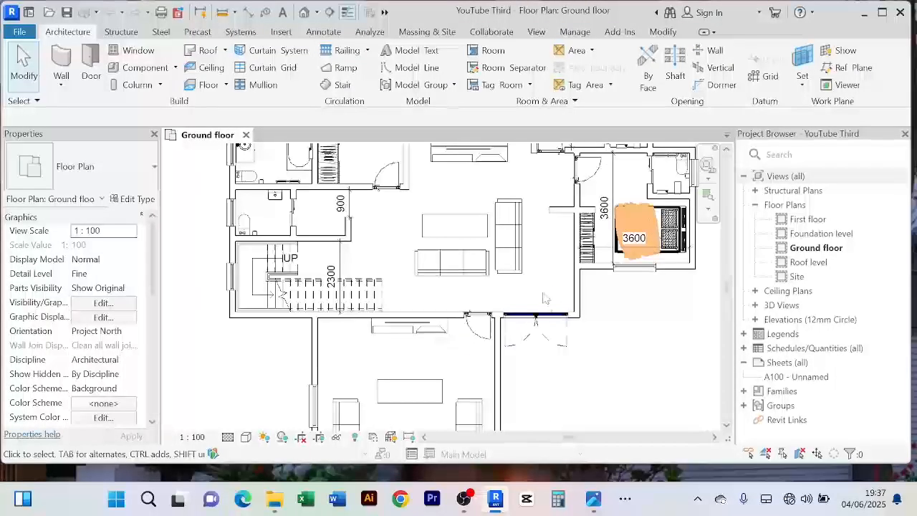
{"action": "middle_click_drag", "start_coordinate": [545, 297], "coordinate": [469, 367]}
{"action": "scroll", "coordinate": [603, 262], "scroll_direction": "down", "scroll_amount": 2}
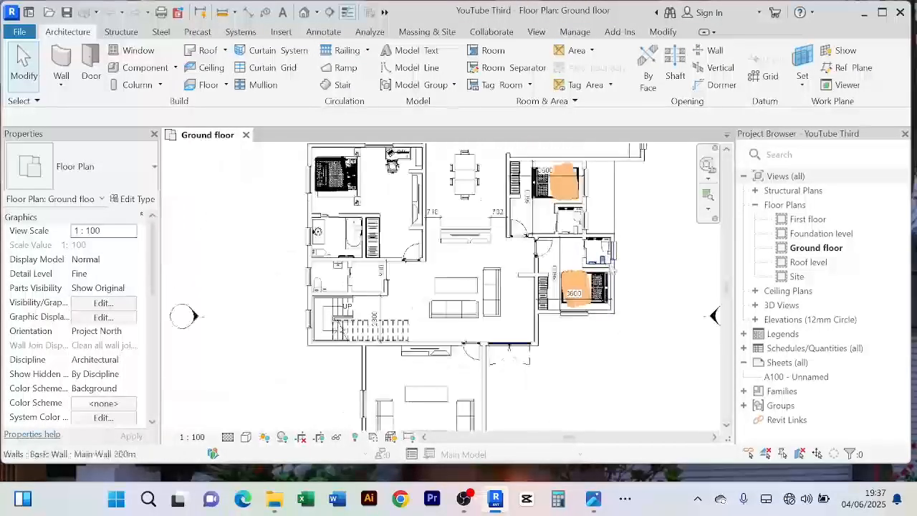
{"action": "middle_click_drag", "start_coordinate": [634, 270], "coordinate": [625, 352]}
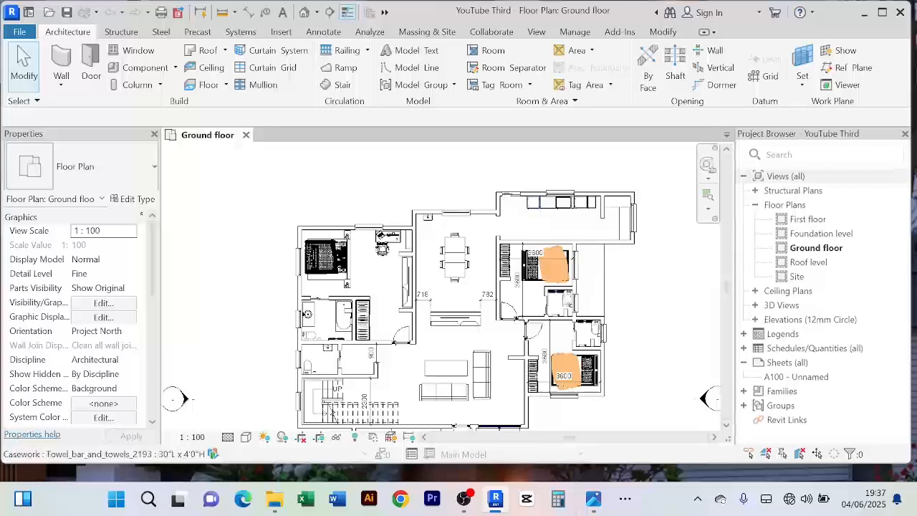
{"action": "scroll", "coordinate": [571, 295], "scroll_direction": "down", "scroll_amount": 1}
{"action": "middle_click_drag", "start_coordinate": [639, 300], "coordinate": [640, 269]}
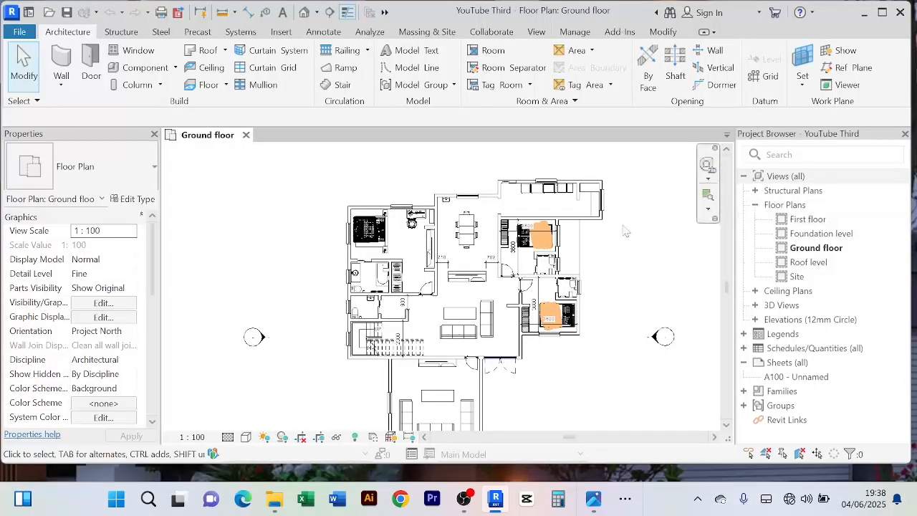
{"action": "middle_click_drag", "start_coordinate": [635, 243], "coordinate": [629, 224]}
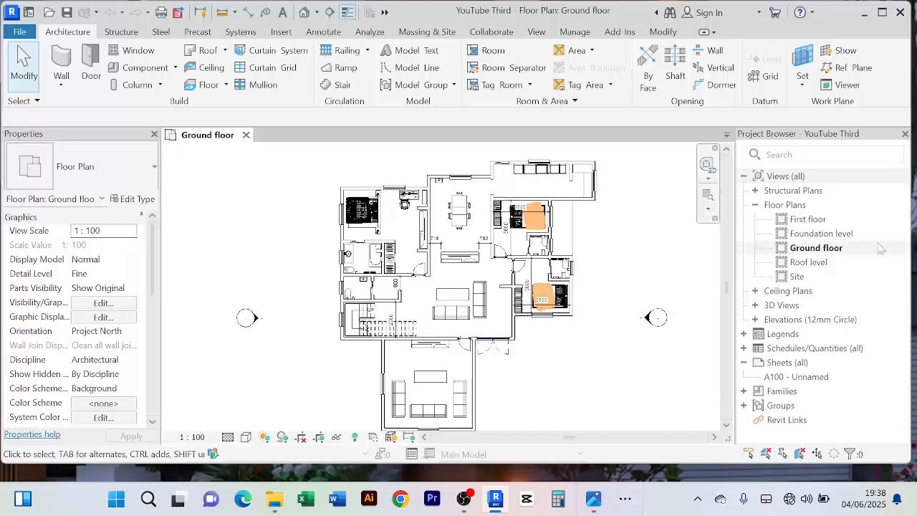
Step: Open the First floor plan view and centre the underlaid ground floor layout
{"action": "double_click", "coordinate": [809, 219]}
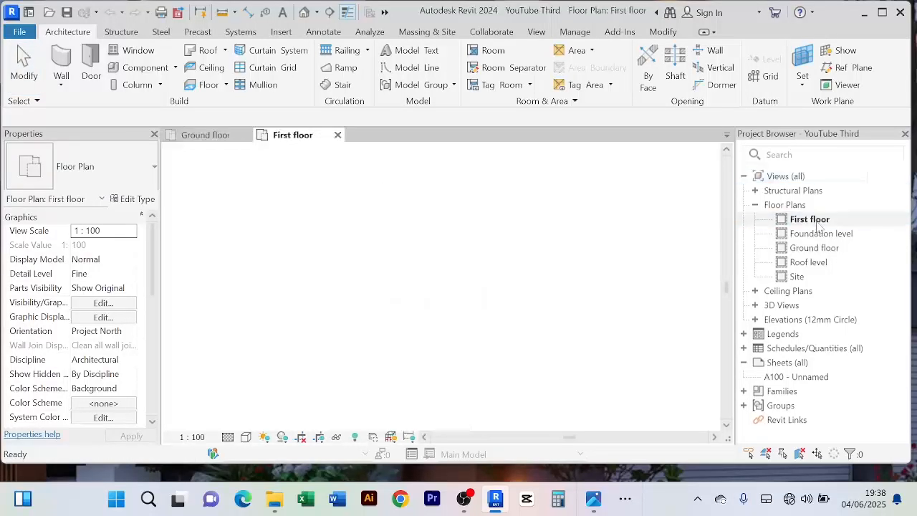
{"action": "middle_click_drag", "start_coordinate": [509, 360], "coordinate": [521, 343]}
{"action": "mouse_move", "coordinate": [598, 206]}
{"action": "middle_mouse_down"}
{"action": "mouse_move", "coordinate": [606, 210]}
{"action": "mouse_move", "coordinate": [585, 211]}
{"action": "middle_mouse_up"}
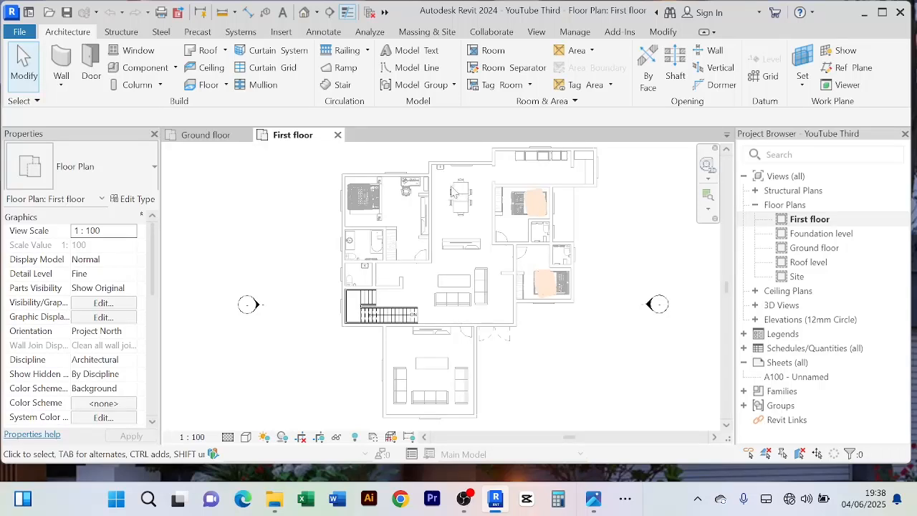
Step: Start an architectural floor on the first floor and duplicate the Ground Floor 150mm type as "Upper Floor 200mm"
{"action": "left_click", "coordinate": [226, 85]}
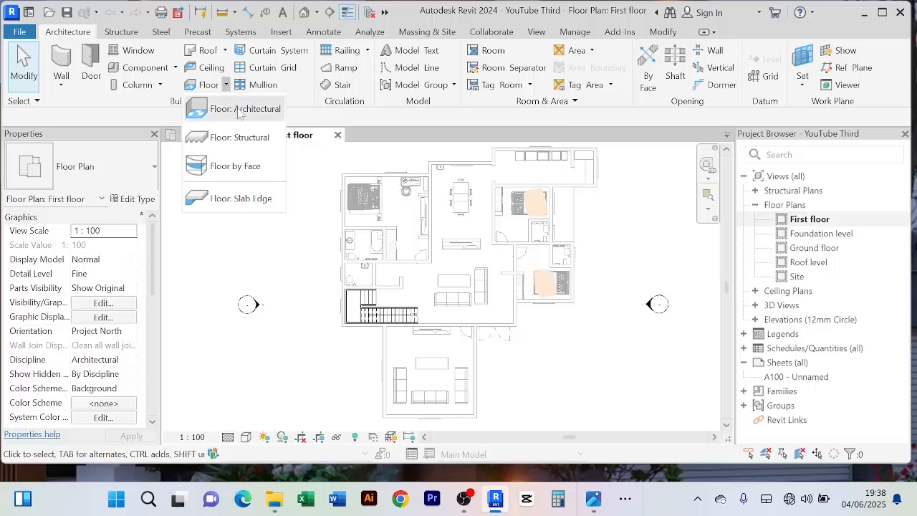
{"action": "left_click", "coordinate": [237, 110]}
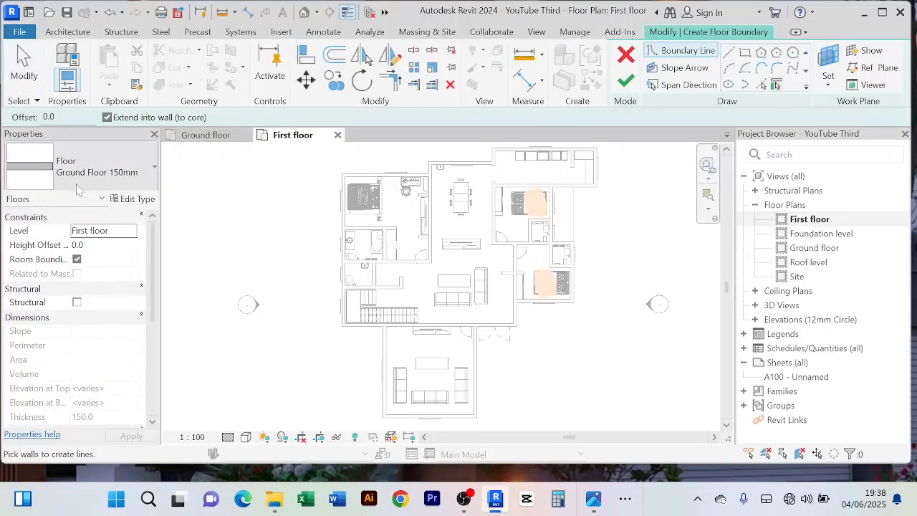
{"action": "left_click", "coordinate": [132, 200]}
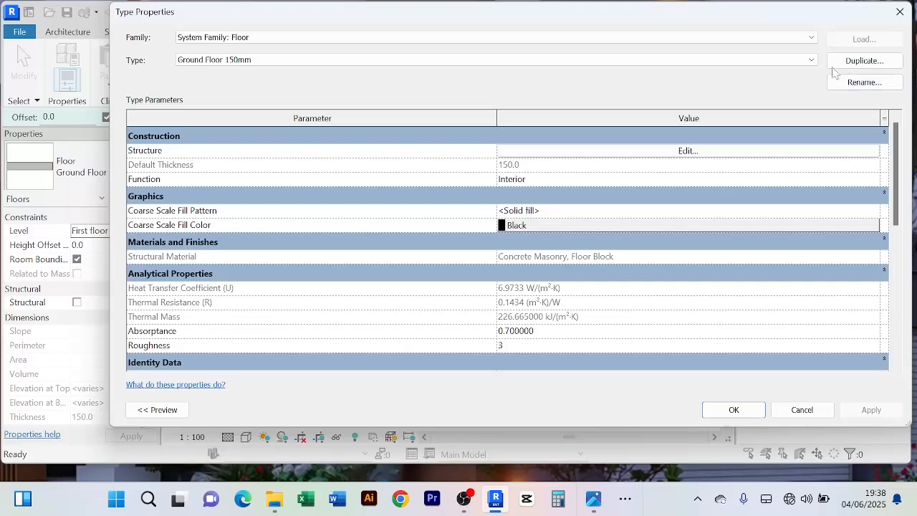
{"action": "left_click", "coordinate": [864, 60]}
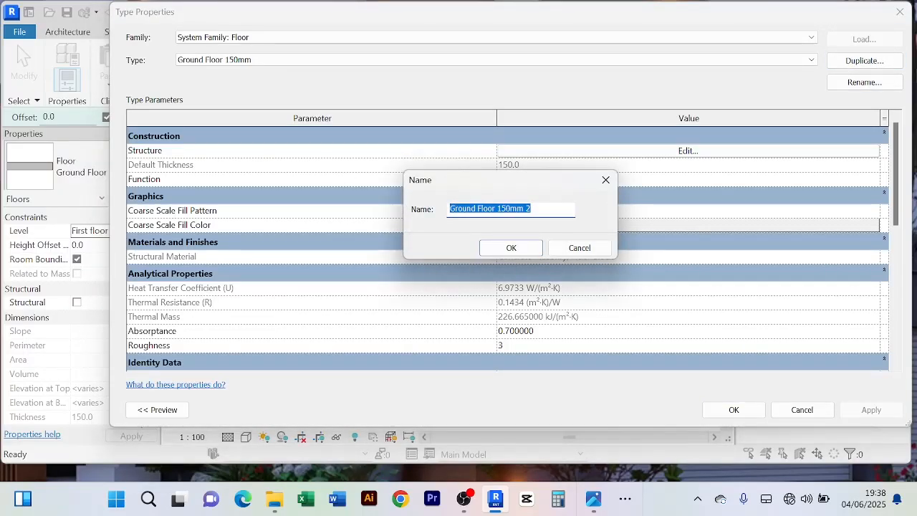
{"action": "double_click", "coordinate": [462, 209]}
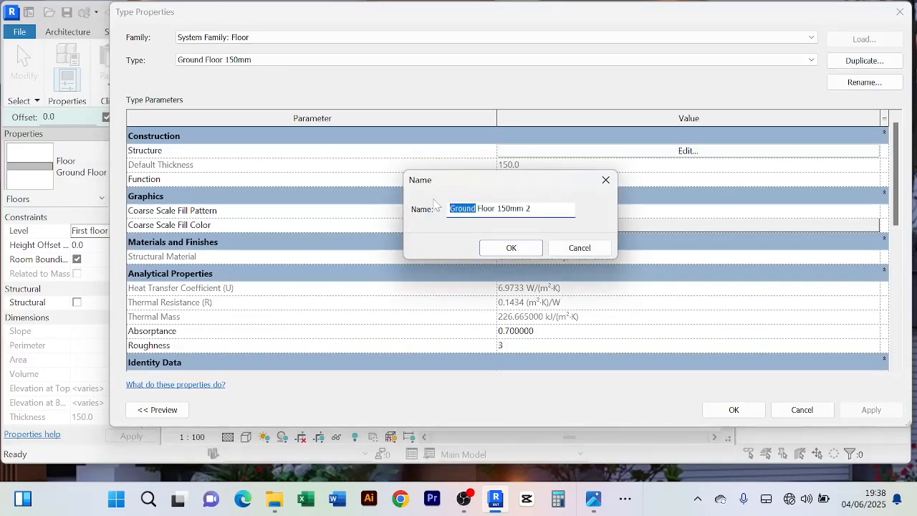
{"action": "type", "text": "U"}
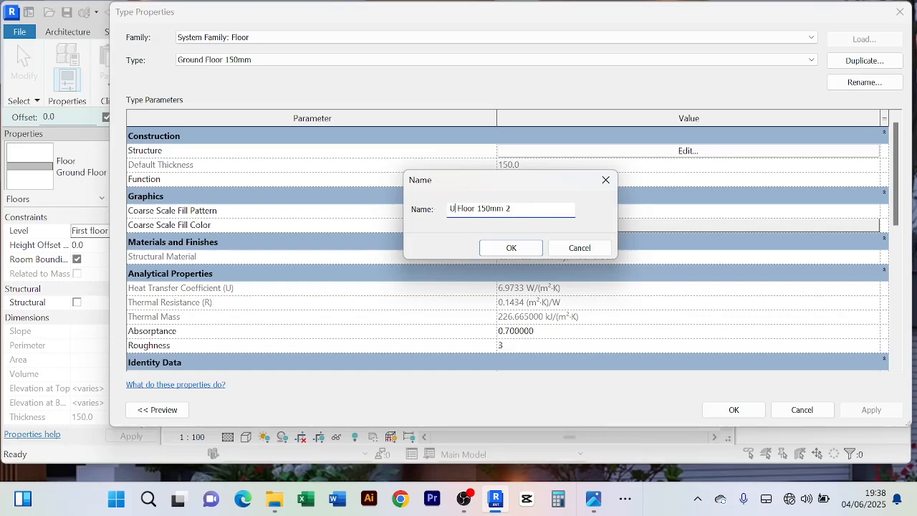
{"action": "type", "text": "pper"}
{"action": "key", "text": "Delete"}
{"action": "key", "text": "BackSpace"}
{"action": "key", "text": "Left"}
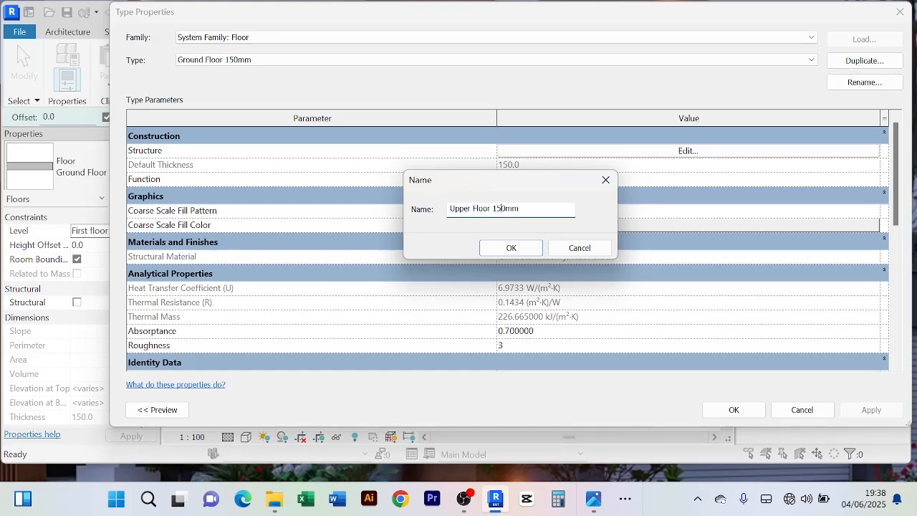
{"action": "key", "text": "BackSpace"}
{"action": "key", "text": "BackSpace"}
{"action": "type", "text": "20"}
{"action": "left_click", "coordinate": [511, 248]}
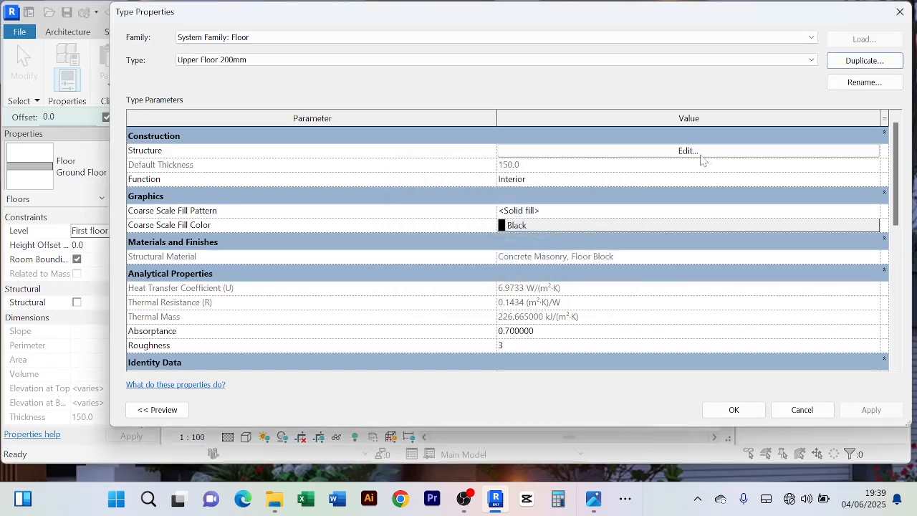
Step: Set the structure layer thickness of the Upper Floor 200mm type to 200 mm
{"action": "left_click", "coordinate": [690, 152]}
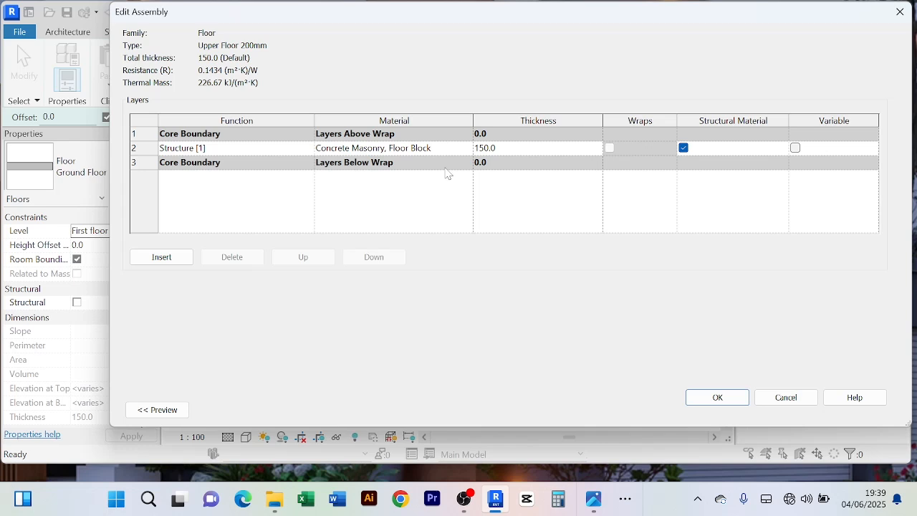
{"action": "left_click", "coordinate": [484, 148]}
{"action": "key", "text": "BackSpace"}
{"action": "key", "text": "BackSpace"}
{"action": "type", "text": "20"}
Step: Create a new material for the floor's structure layer and name it "Upper floor"
{"action": "left_click", "coordinate": [467, 153]}
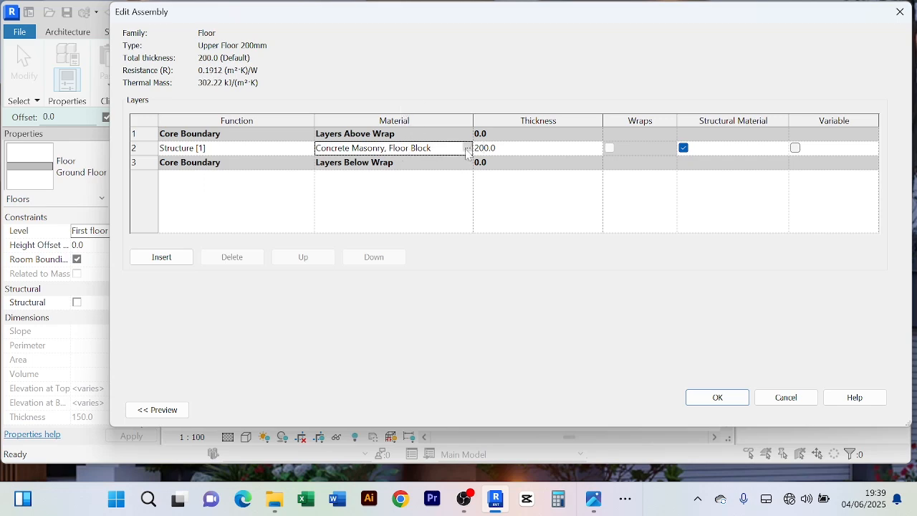
{"action": "left_click", "coordinate": [466, 149]}
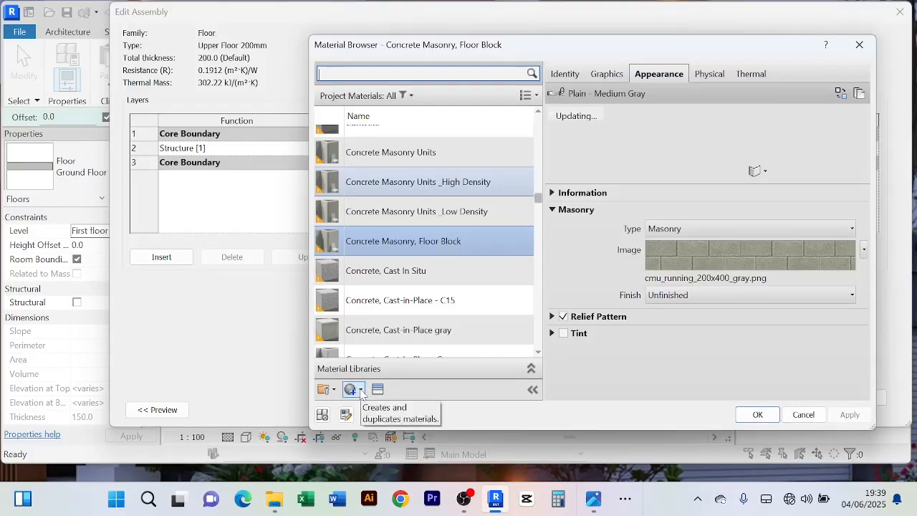
{"action": "left_click", "coordinate": [360, 390]}
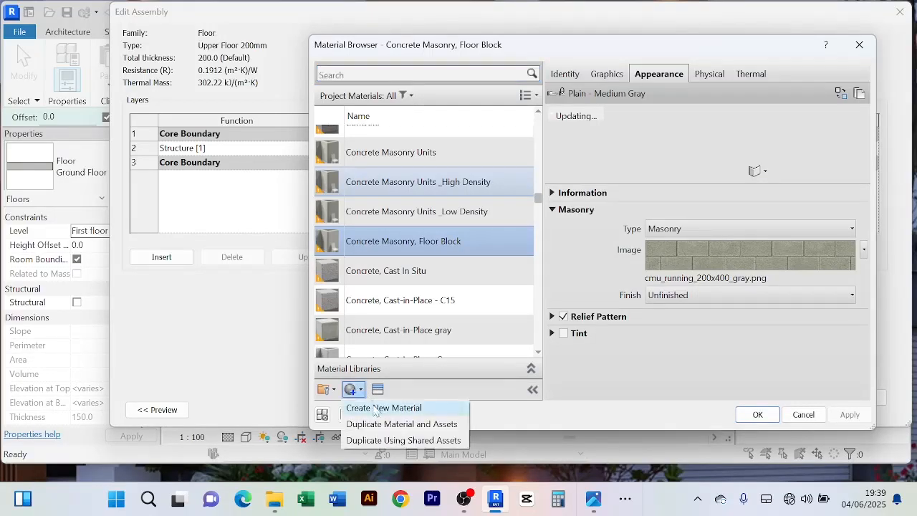
{"action": "left_click", "coordinate": [384, 407]}
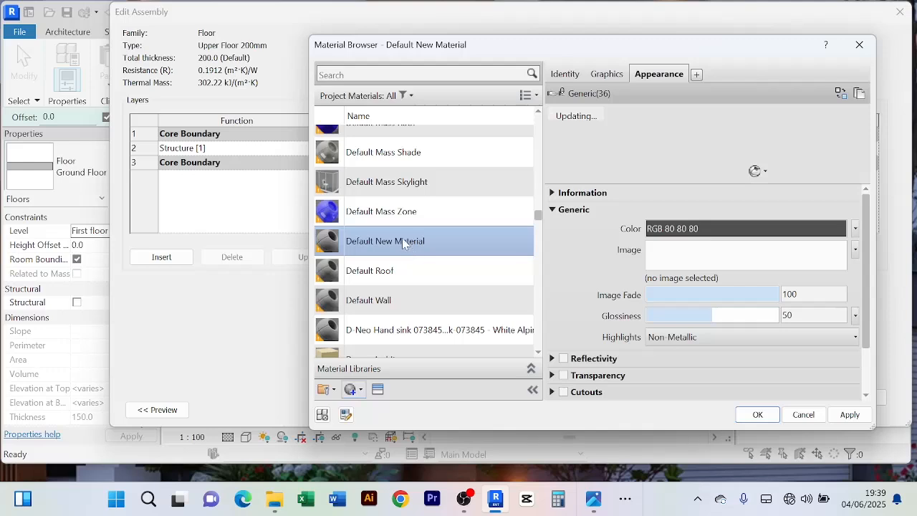
{"action": "right_click", "coordinate": [403, 243]}
{"action": "left_click", "coordinate": [462, 290]}
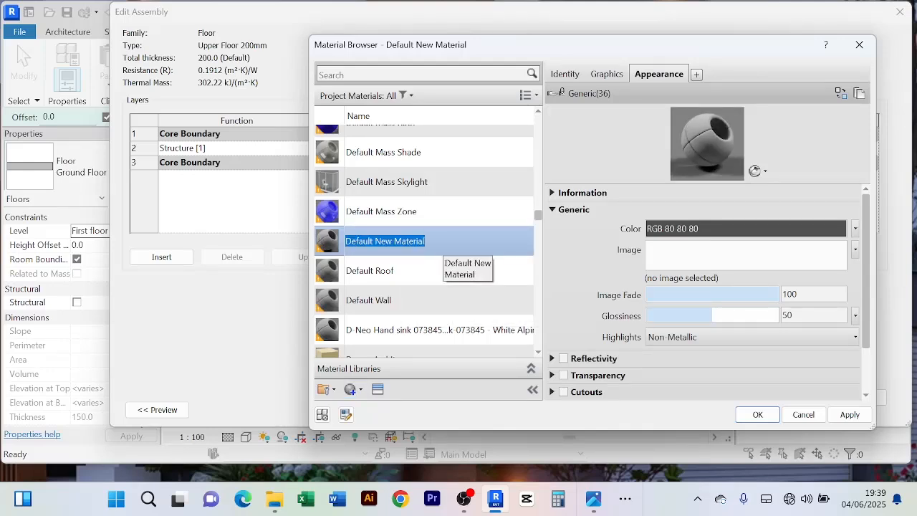
{"action": "type", "text": "Uppe"}
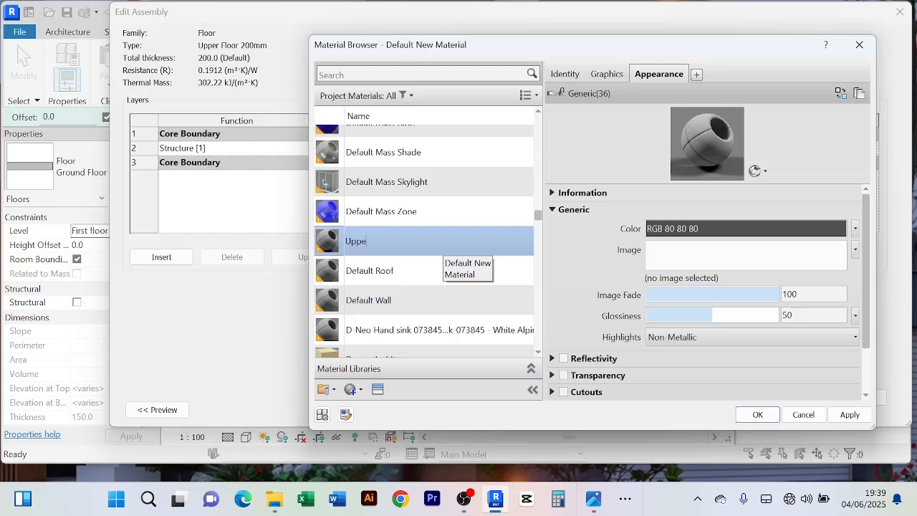
{"action": "type", "text": "r g"}
{"action": "type", "text": "floo"}
{"action": "type", "text": "r"}
{"action": "key", "text": "Return"}
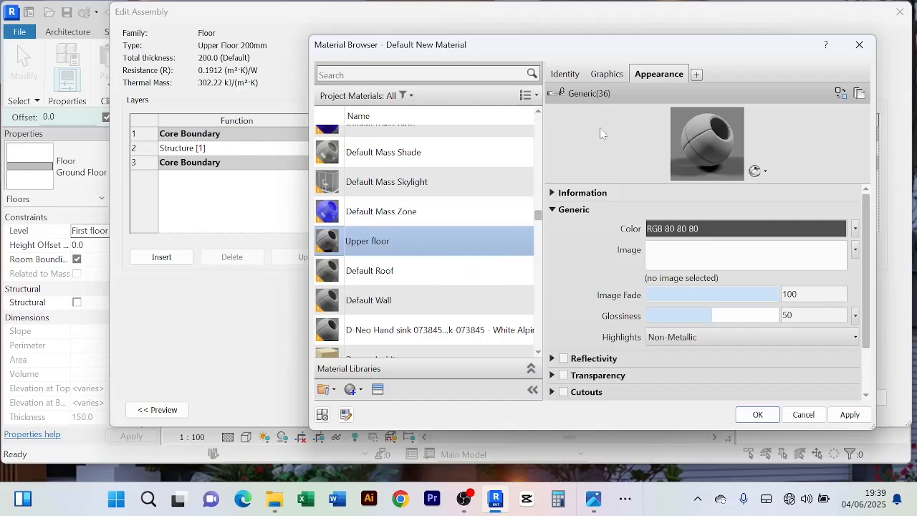
Step: Set the Upper floor material's shading colour to RGB 175 168 126
{"action": "left_click", "coordinate": [607, 73]}
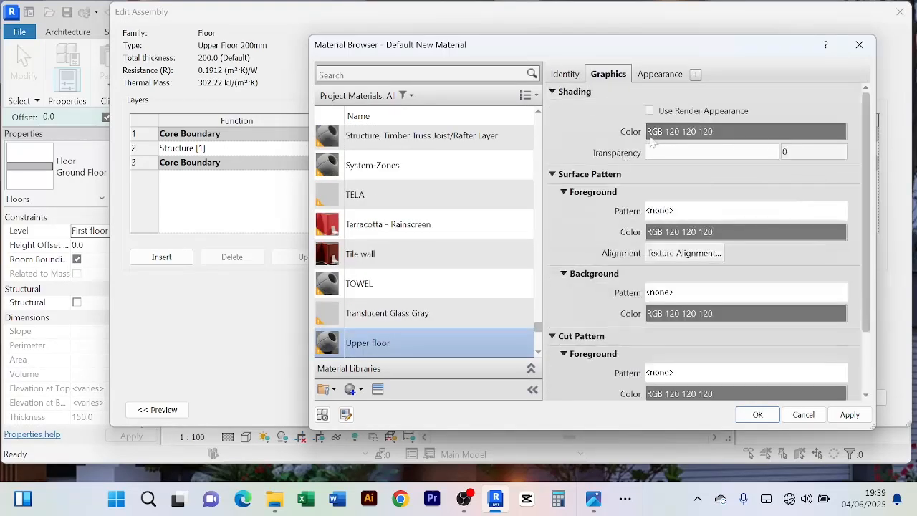
{"action": "left_click", "coordinate": [721, 133]}
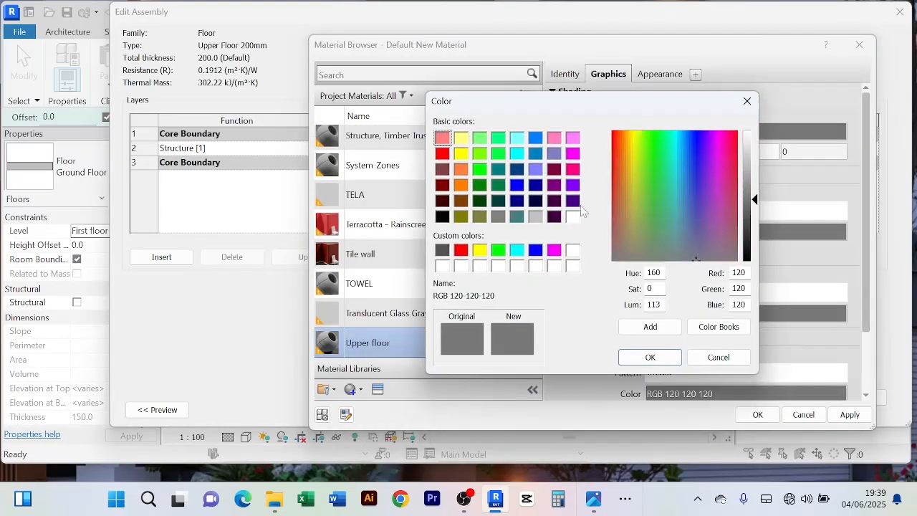
{"action": "left_click_drag", "start_coordinate": [625, 169], "coordinate": [630, 230]}
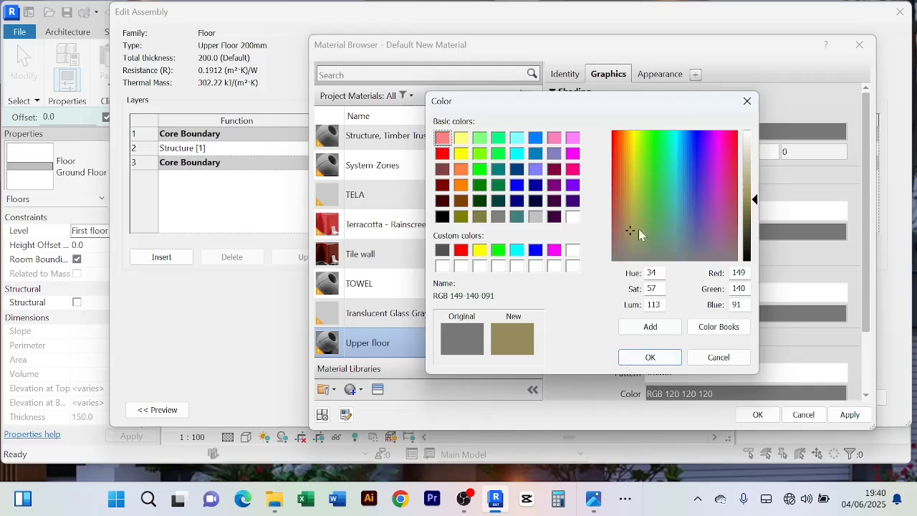
{"action": "left_click_drag", "start_coordinate": [756, 203], "coordinate": [756, 187]}
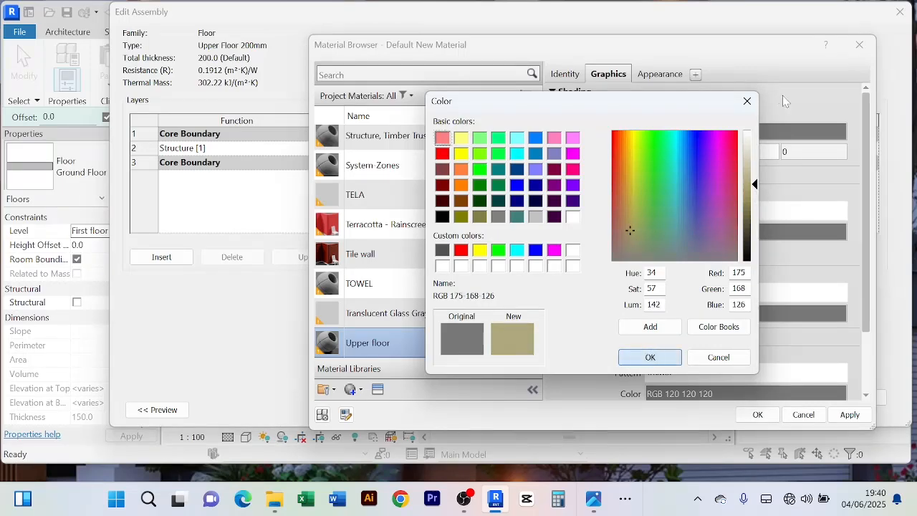
{"action": "left_click", "coordinate": [650, 358]}
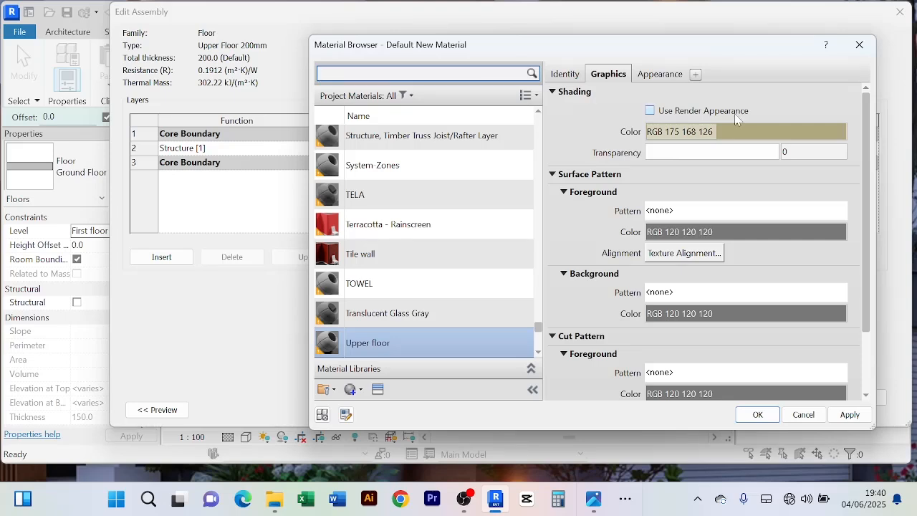
Step: Search the appearance assets for "floor" and show the Flooring category of the Appearance Library
{"action": "left_click", "coordinate": [662, 76]}
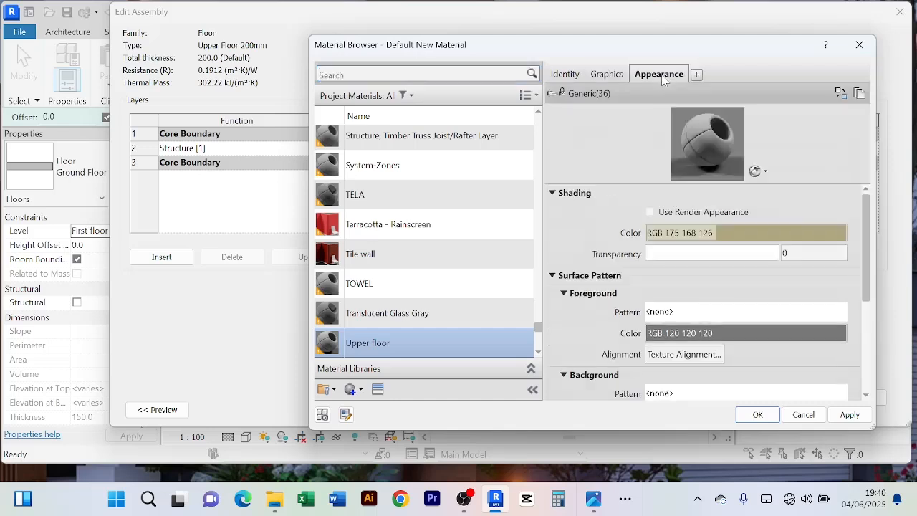
{"action": "left_click", "coordinate": [839, 93]}
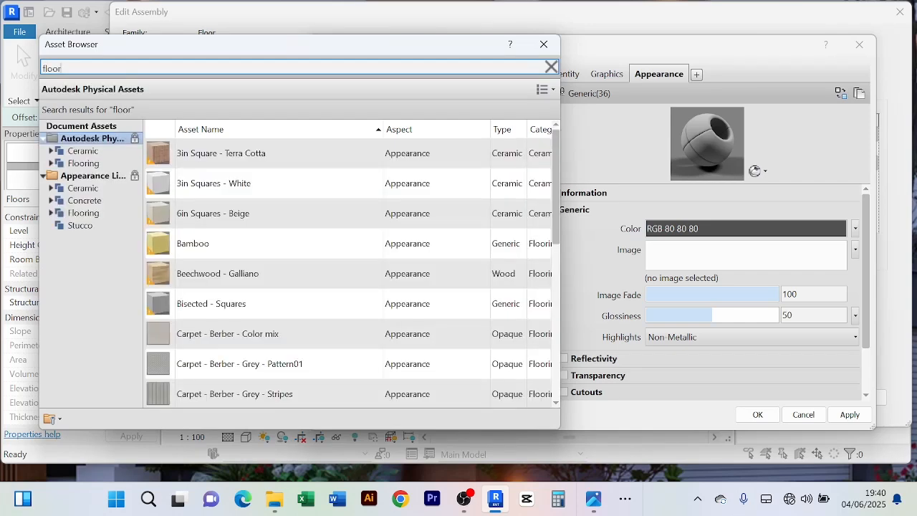
{"action": "left_click", "coordinate": [60, 215]}
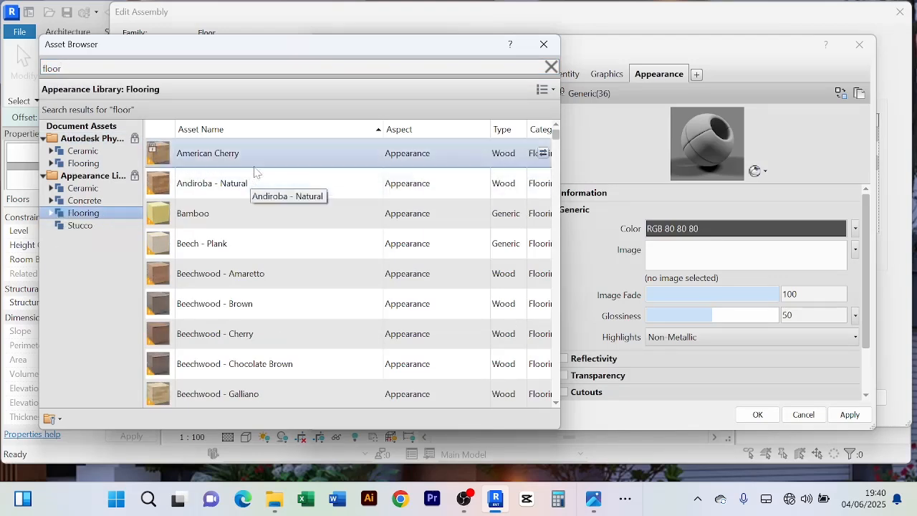
Step: Try the American Cherry and Berber - Pattern 3 assets as the Upper floor material's appearance
{"action": "left_click", "coordinate": [543, 154]}
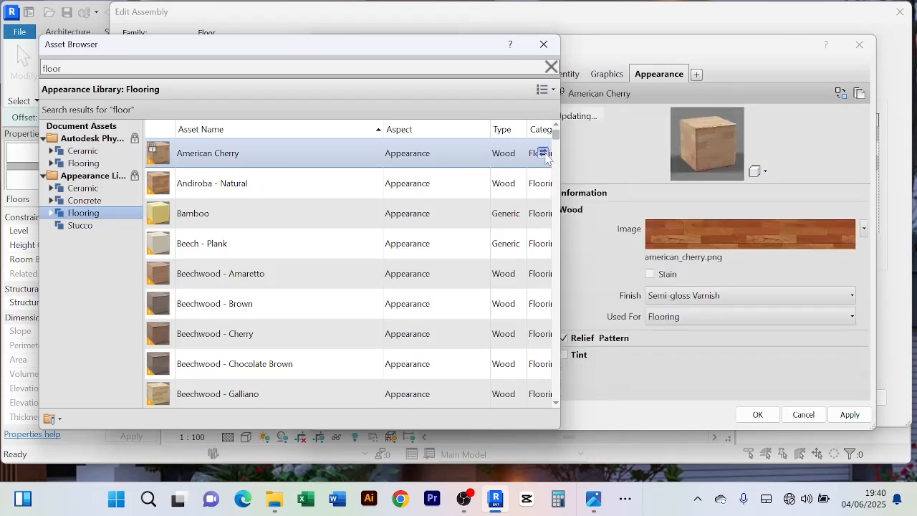
{"action": "scroll", "coordinate": [351, 200], "scroll_direction": "down", "scroll_amount": 2}
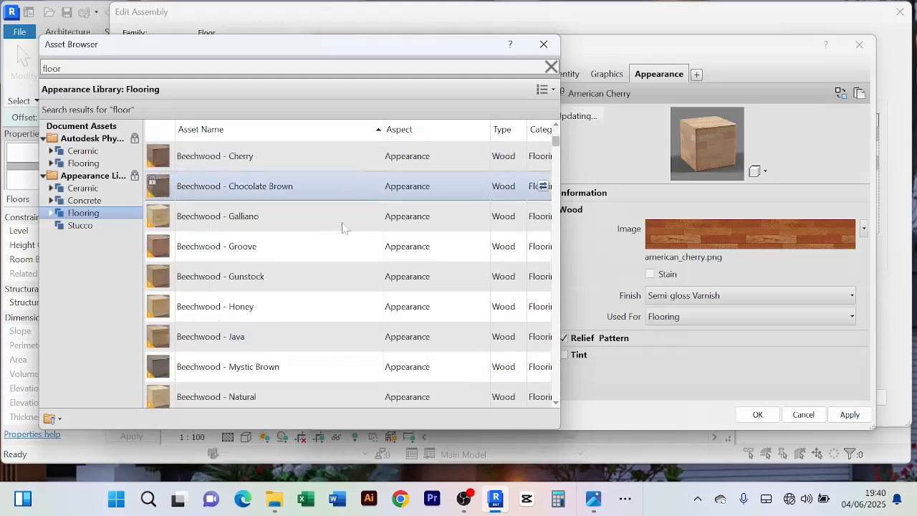
{"action": "scroll", "coordinate": [331, 308], "scroll_direction": "down", "scroll_amount": 5}
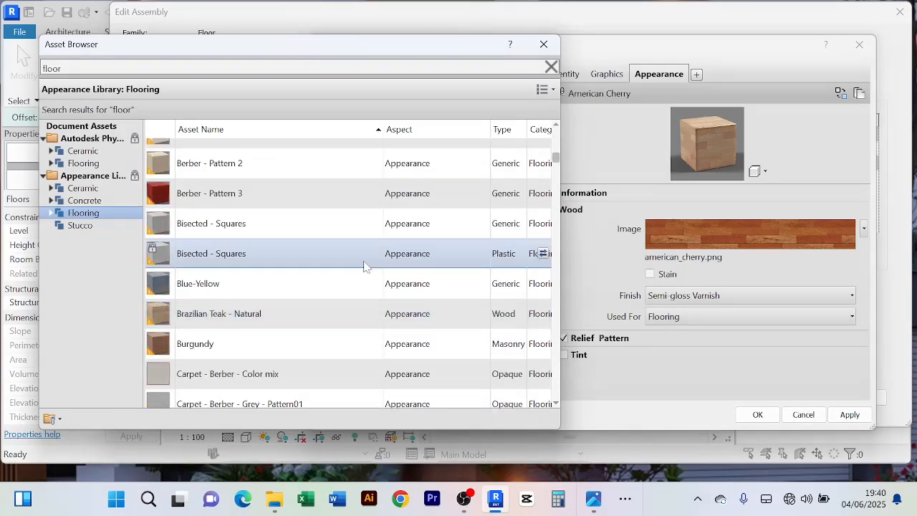
{"action": "left_click", "coordinate": [543, 194]}
Step: Replace the Upper floor material's appearance asset with Carpet - Rug - Tan - Pattern02
{"action": "scroll", "coordinate": [322, 257], "scroll_direction": "down", "scroll_amount": 5}
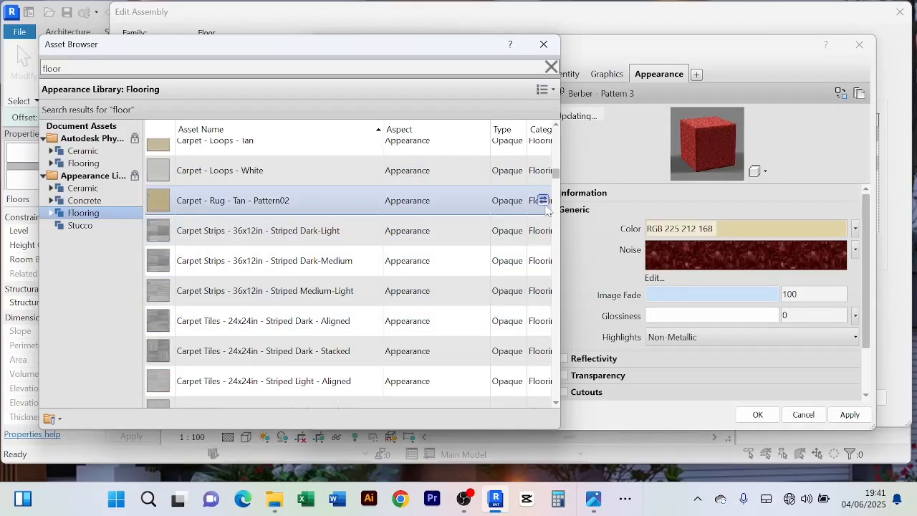
{"action": "left_click", "coordinate": [543, 200]}
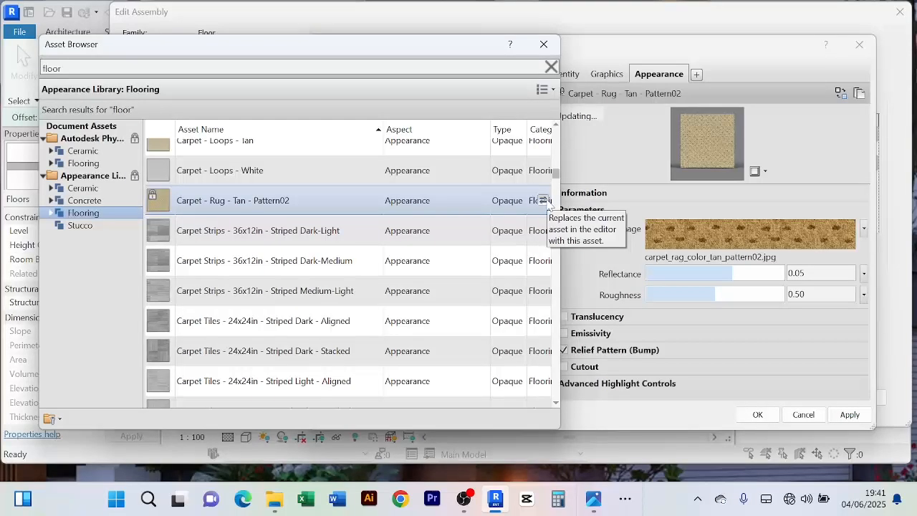
{"action": "left_click", "coordinate": [544, 45]}
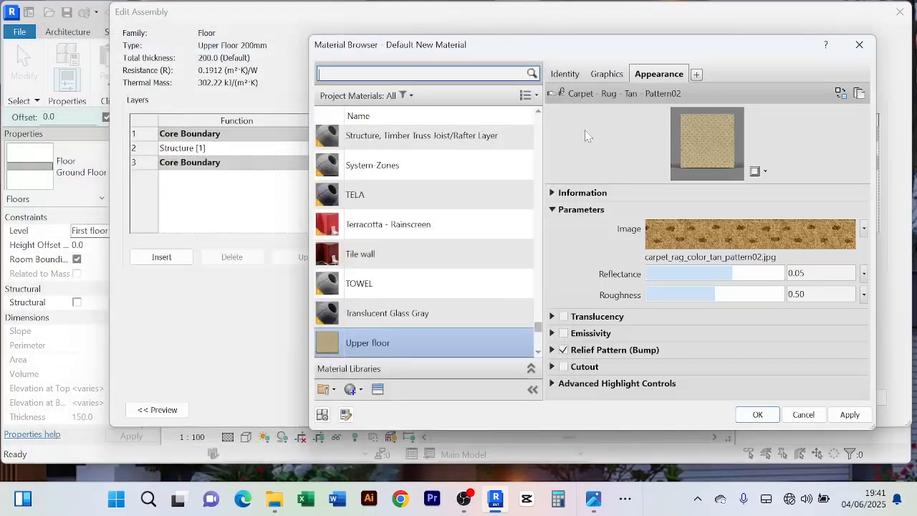
Step: Assign the Upper floor material to the structure layer and confirm the Upper Floor 200mm type settings
{"action": "left_click", "coordinate": [850, 415]}
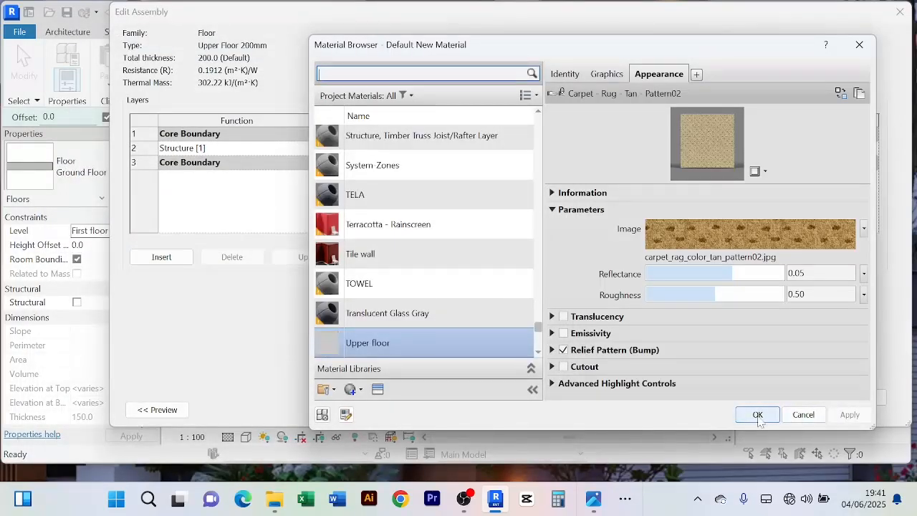
{"action": "left_click", "coordinate": [757, 416]}
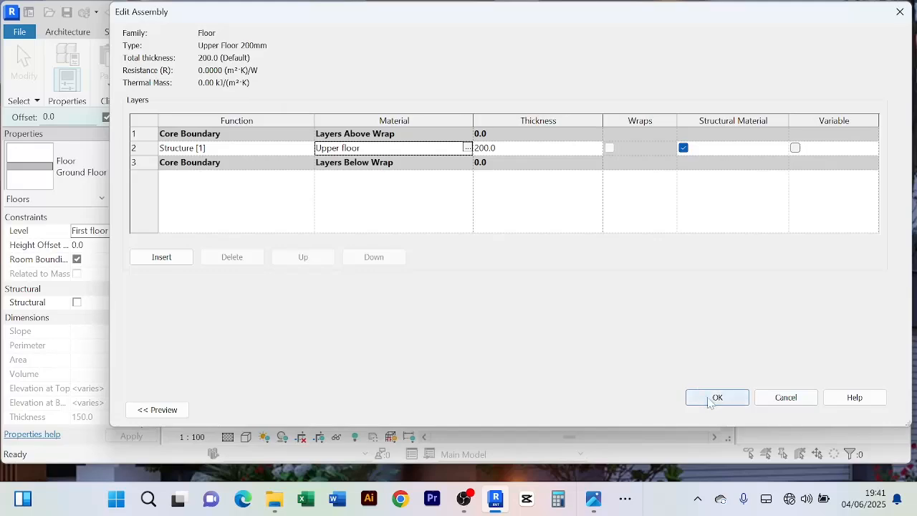
{"action": "left_click", "coordinate": [716, 397]}
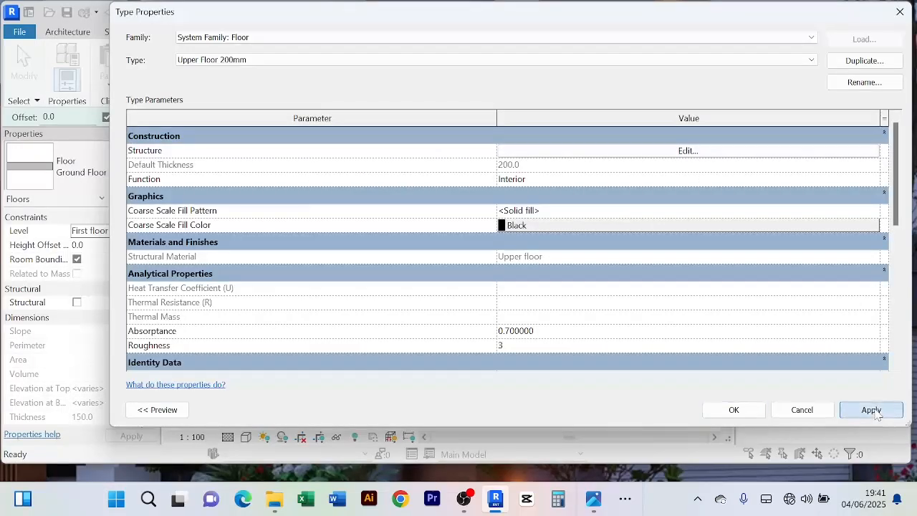
{"action": "left_click", "coordinate": [871, 410]}
{"action": "left_click", "coordinate": [733, 409]}
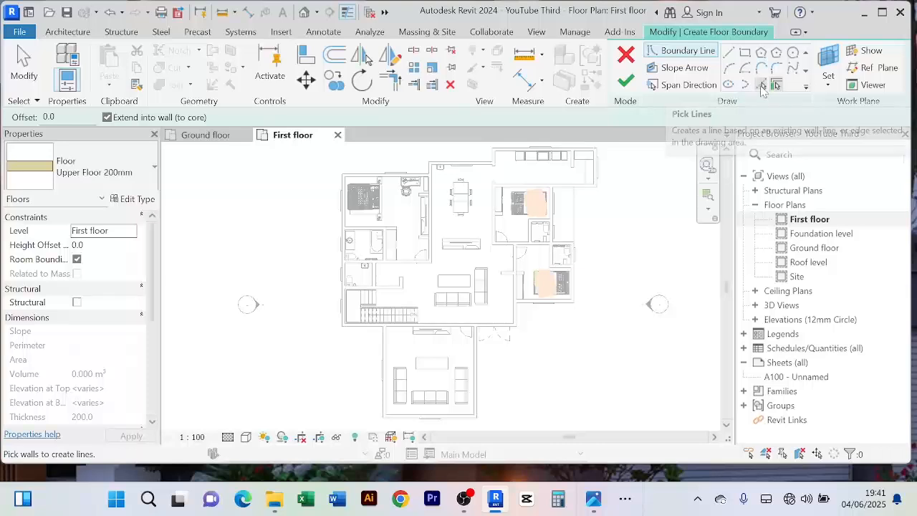
Step: Create floor boundary lines by picking the kitchen's top and right outer wall faces with Pick Lines
{"action": "left_click", "coordinate": [761, 86]}
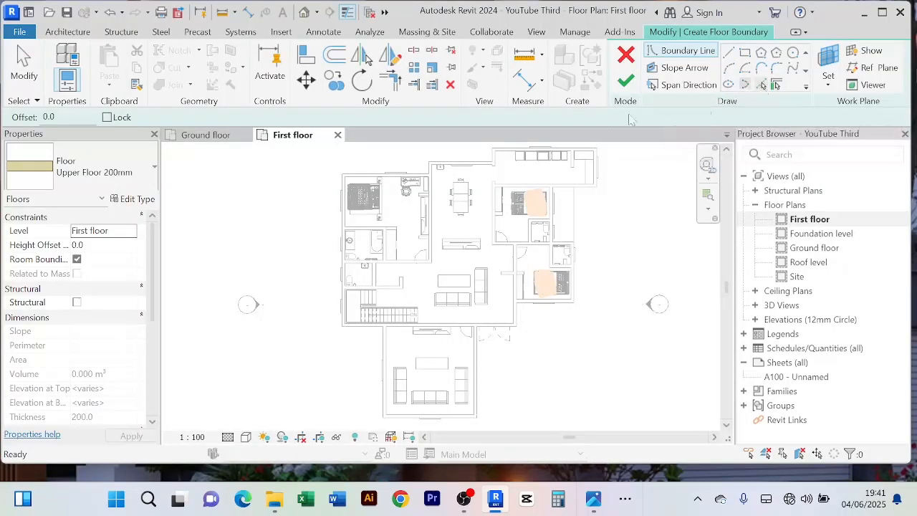
{"action": "scroll", "coordinate": [502, 154], "scroll_direction": "up", "scroll_amount": 1}
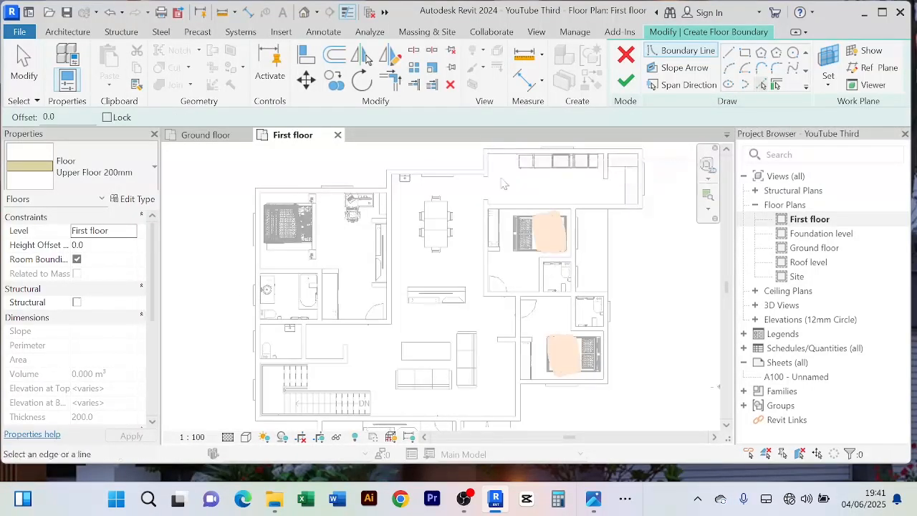
{"action": "scroll", "coordinate": [503, 184], "scroll_direction": "up", "scroll_amount": 1}
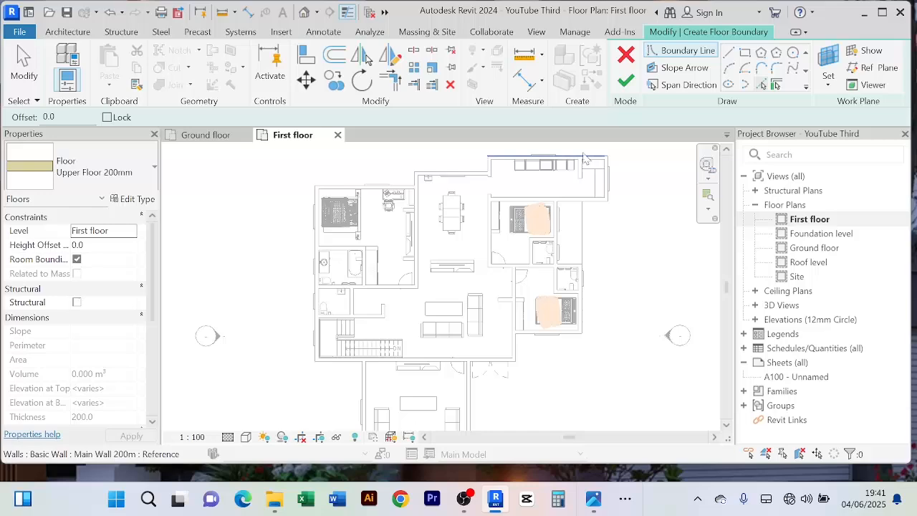
{"action": "scroll", "coordinate": [586, 208], "scroll_direction": "up", "scroll_amount": 5}
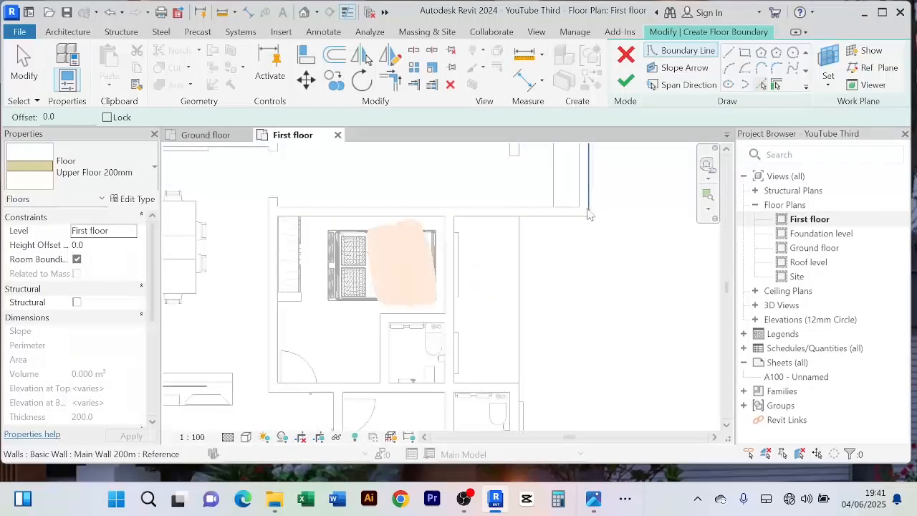
{"action": "left_click", "coordinate": [588, 211]}
Step: Add boundary lines along the long wall below the staircase and the wall between the upper-left bedroom and the dining area
{"action": "scroll", "coordinate": [622, 248], "scroll_direction": "down", "scroll_amount": 5}
{"action": "middle_click_drag", "start_coordinate": [640, 317], "coordinate": [640, 260]}
{"action": "middle_click_drag", "start_coordinate": [615, 345], "coordinate": [624, 309]}
{"action": "scroll", "coordinate": [623, 309], "scroll_direction": "down", "scroll_amount": 2}
{"action": "middle_click_drag", "start_coordinate": [529, 395], "coordinate": [533, 375]}
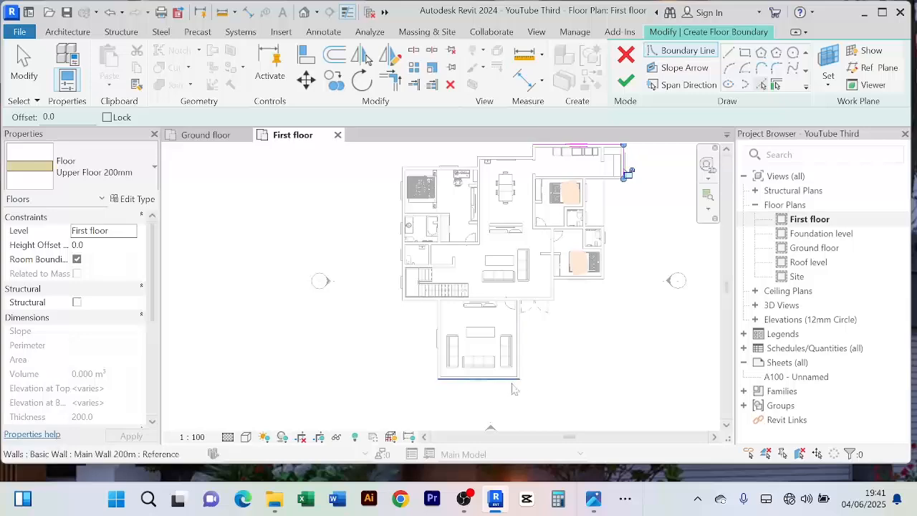
{"action": "scroll", "coordinate": [535, 327], "scroll_direction": "up", "scroll_amount": 3}
{"action": "scroll", "coordinate": [606, 308], "scroll_direction": "down", "scroll_amount": 2}
{"action": "middle_click_drag", "start_coordinate": [613, 313], "coordinate": [593, 355]}
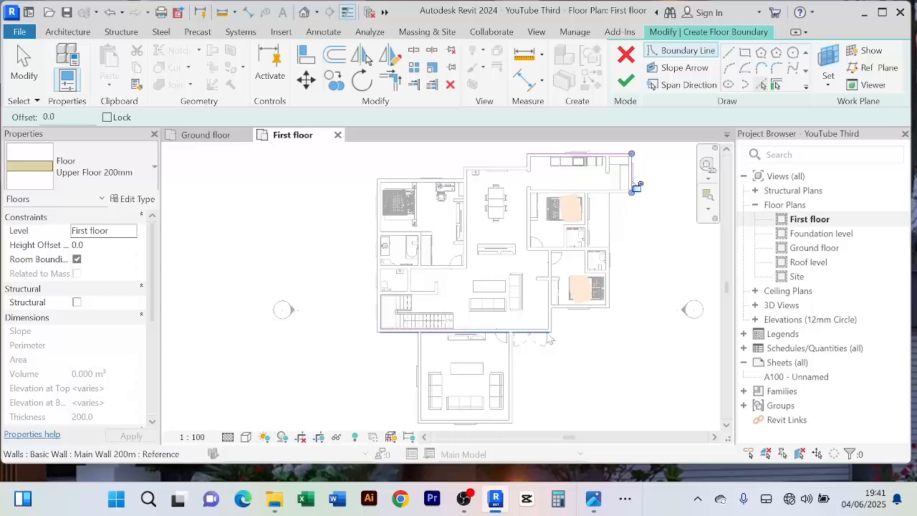
{"action": "scroll", "coordinate": [586, 342], "scroll_direction": "up", "scroll_amount": 1}
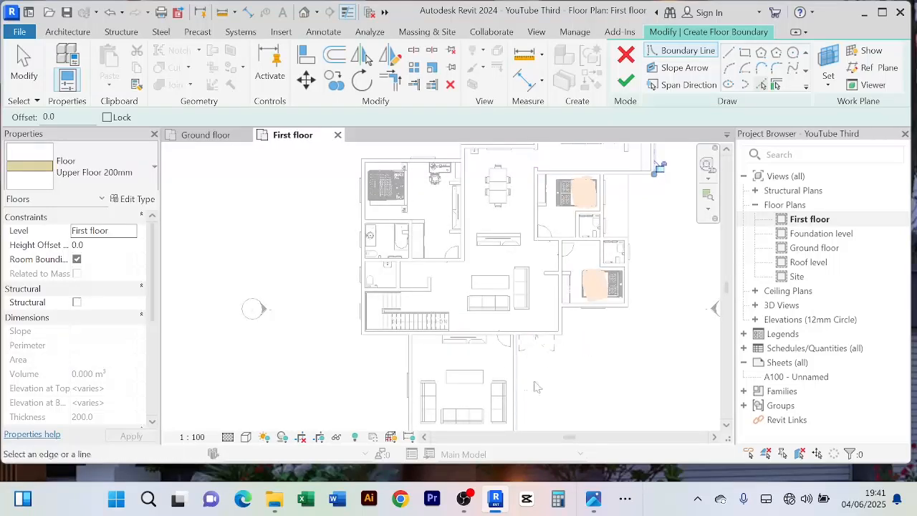
{"action": "middle_click_drag", "start_coordinate": [537, 387], "coordinate": [547, 352]}
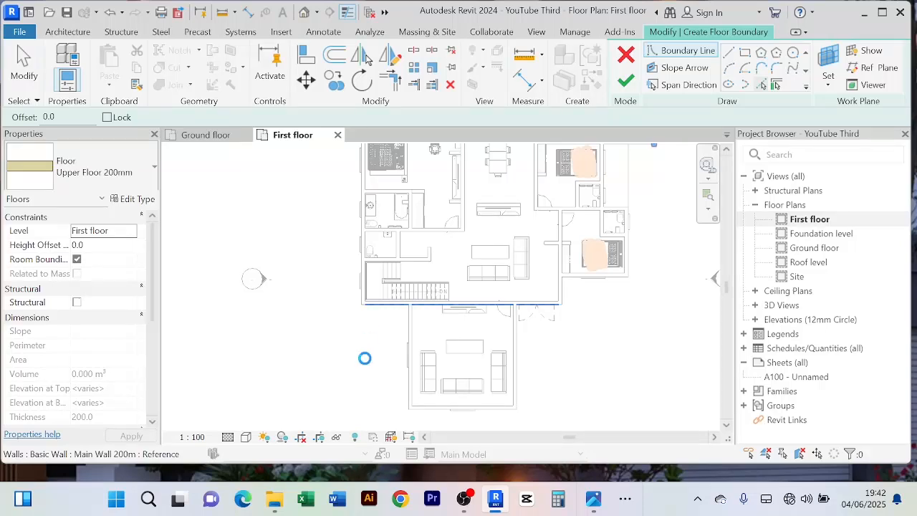
{"action": "left_click", "coordinate": [454, 170]}
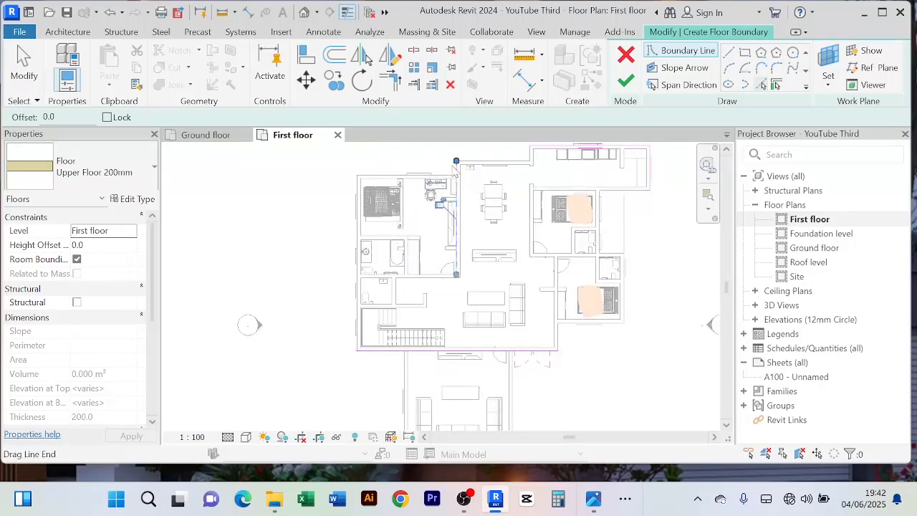
{"action": "left_click", "coordinate": [398, 86]}
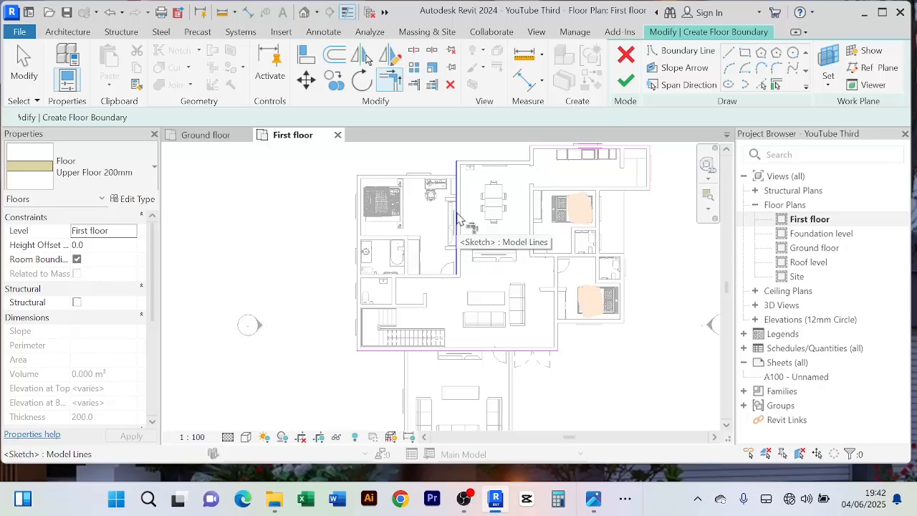
Step: Pick boundary lines along the upper-left bedroom's top wall, the long left outer wall, the dining area's top wall and the short kitchen return
{"action": "left_click", "coordinate": [761, 86]}
{"action": "left_click", "coordinate": [396, 177]}
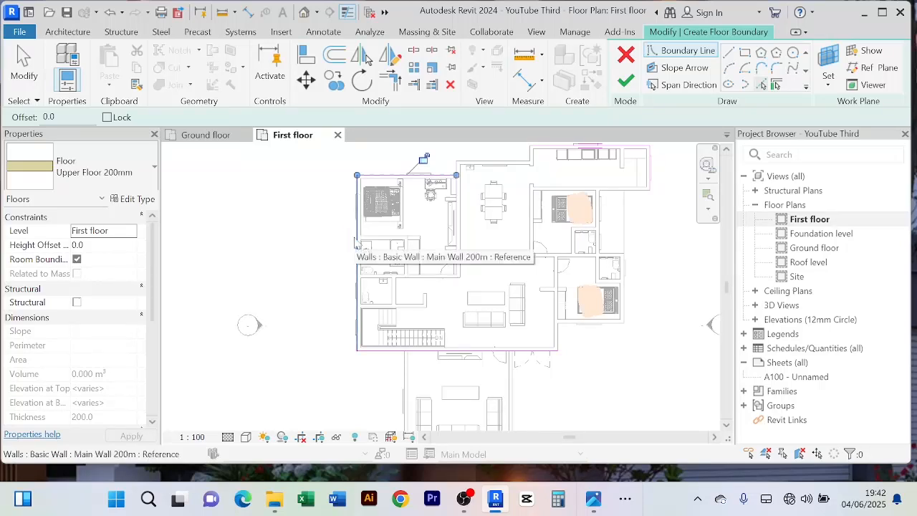
{"action": "left_click", "coordinate": [354, 240]}
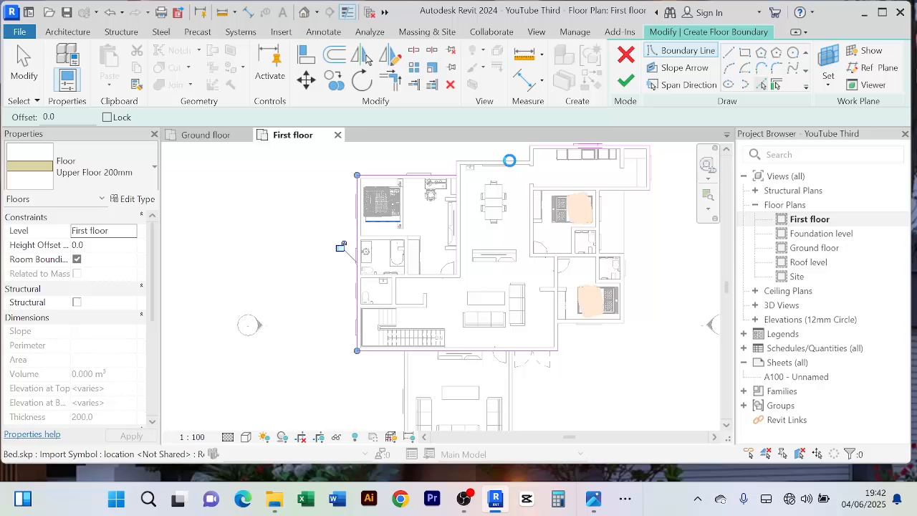
{"action": "left_click", "coordinate": [511, 163]}
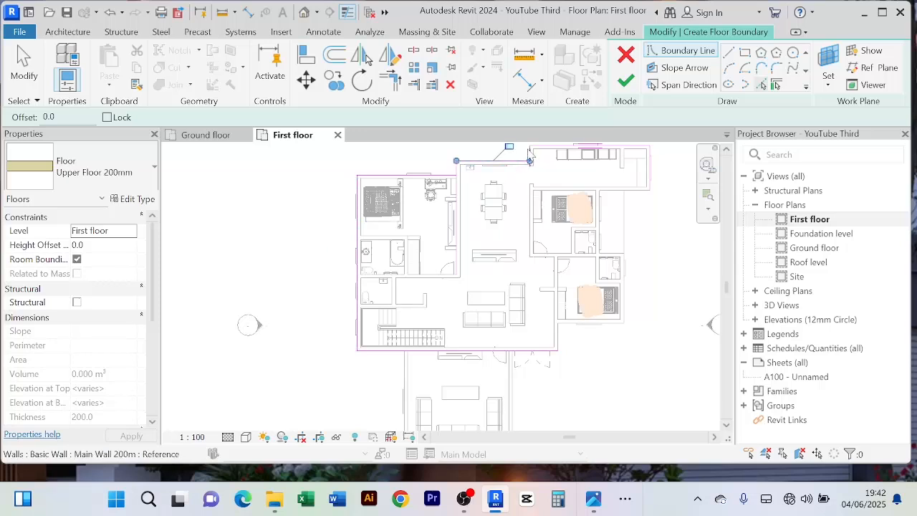
{"action": "left_click", "coordinate": [531, 152]}
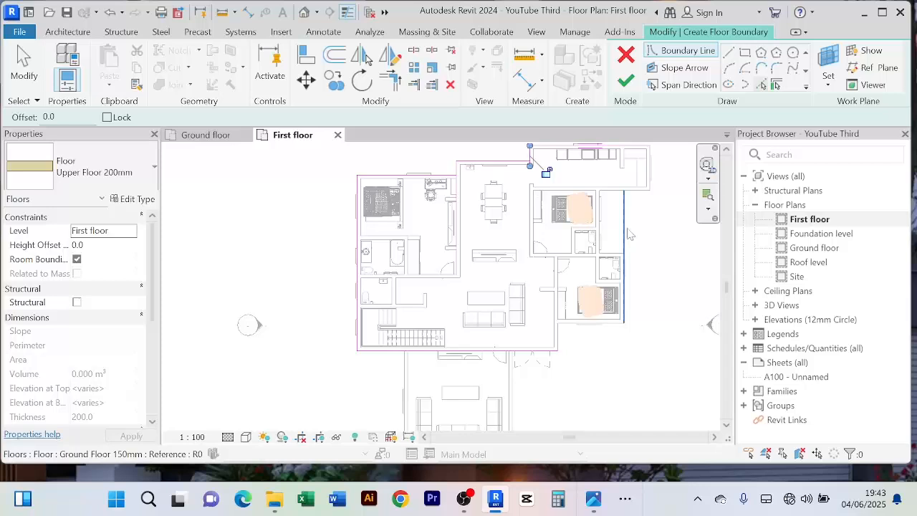
Step: Pick boundary lines along the left, bottom and right outer walls of the projecting front living room
{"action": "middle_click_drag", "start_coordinate": [622, 363], "coordinate": [624, 316]}
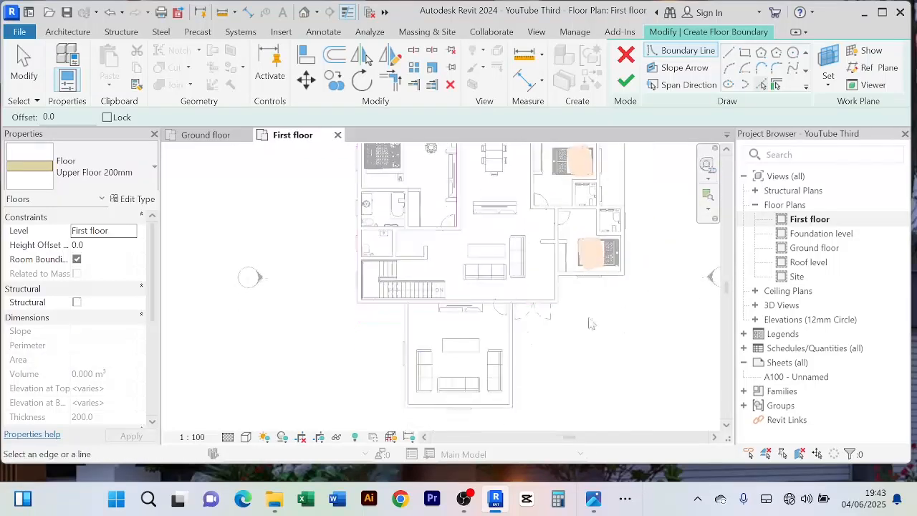
{"action": "left_click", "coordinate": [404, 334]}
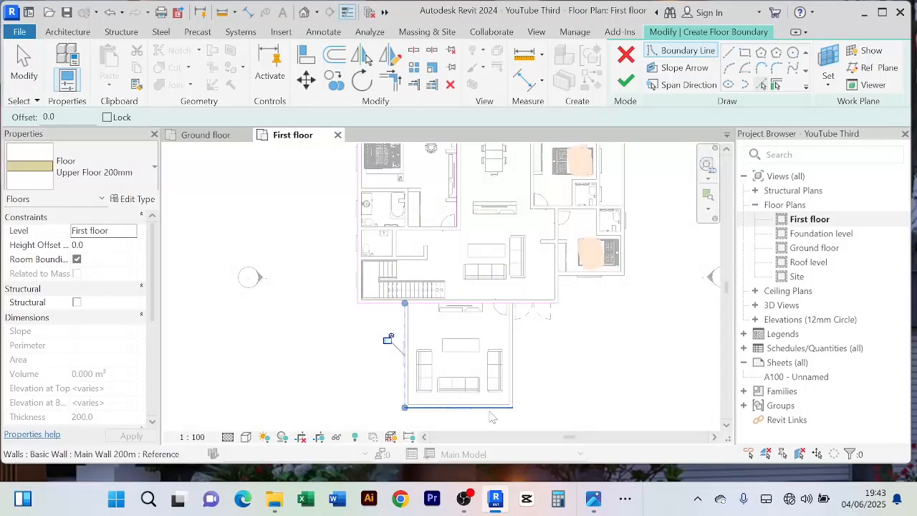
{"action": "left_click", "coordinate": [491, 416]}
{"action": "left_click", "coordinate": [515, 352]}
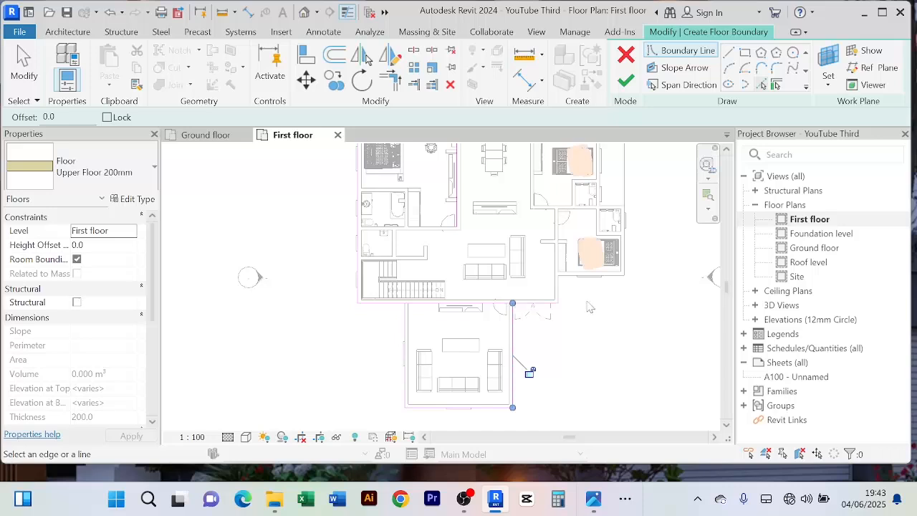
Step: Trim the boundary line below the staircase to a corner with the projecting living room's left line, unjoining the conflicting elements
{"action": "middle_click_drag", "start_coordinate": [590, 315], "coordinate": [593, 348]}
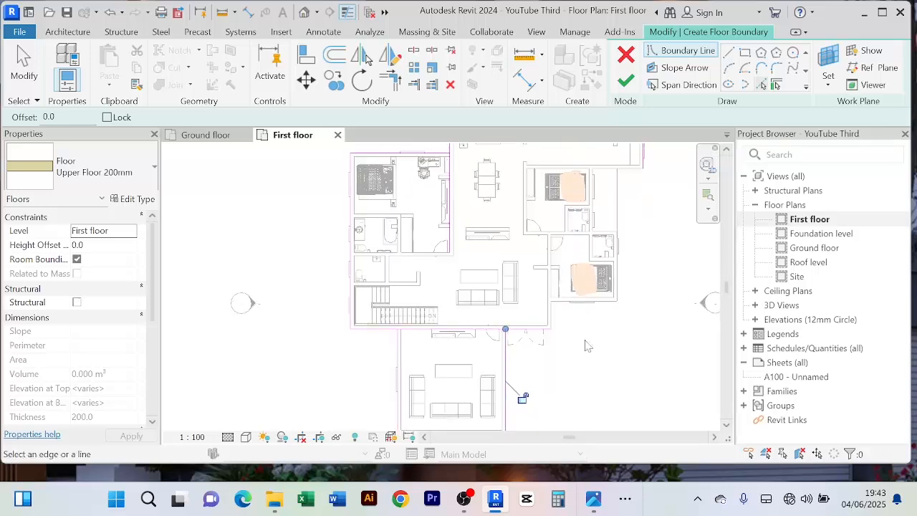
{"action": "key", "text": "Escape"}
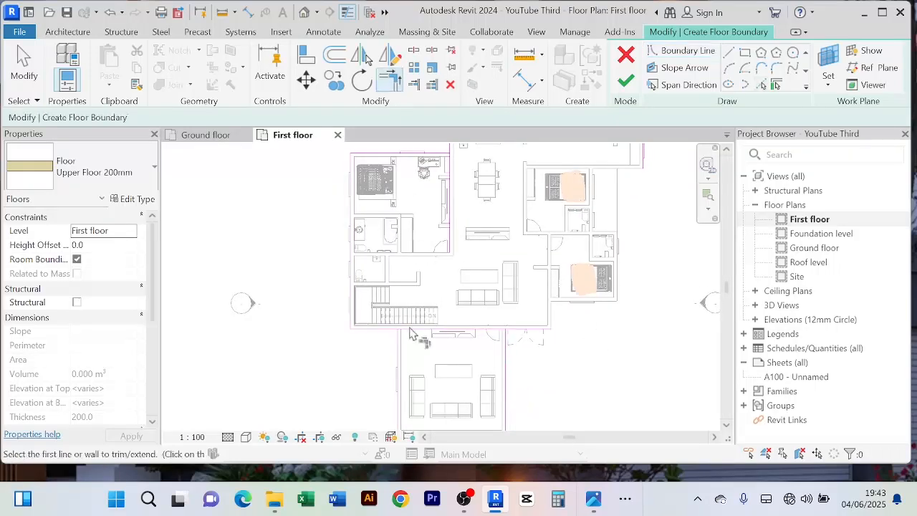
{"action": "left_click", "coordinate": [394, 328]}
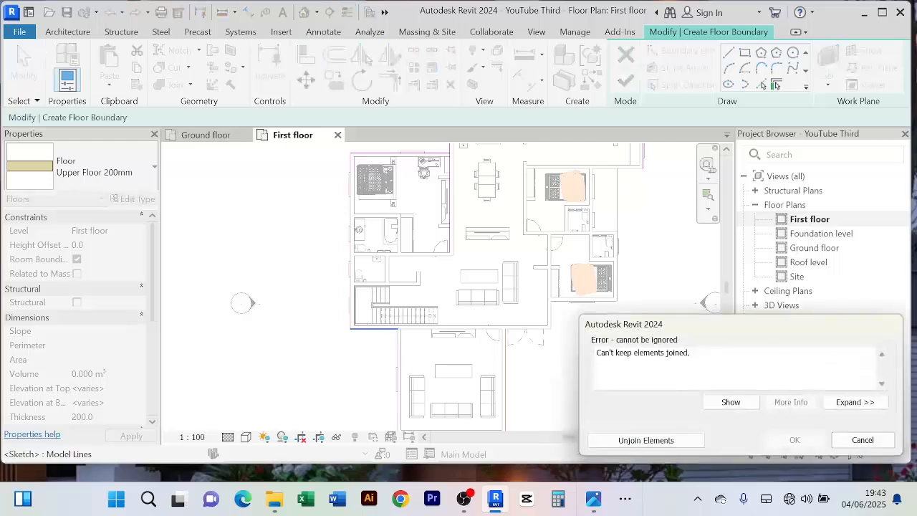
{"action": "left_click", "coordinate": [867, 441]}
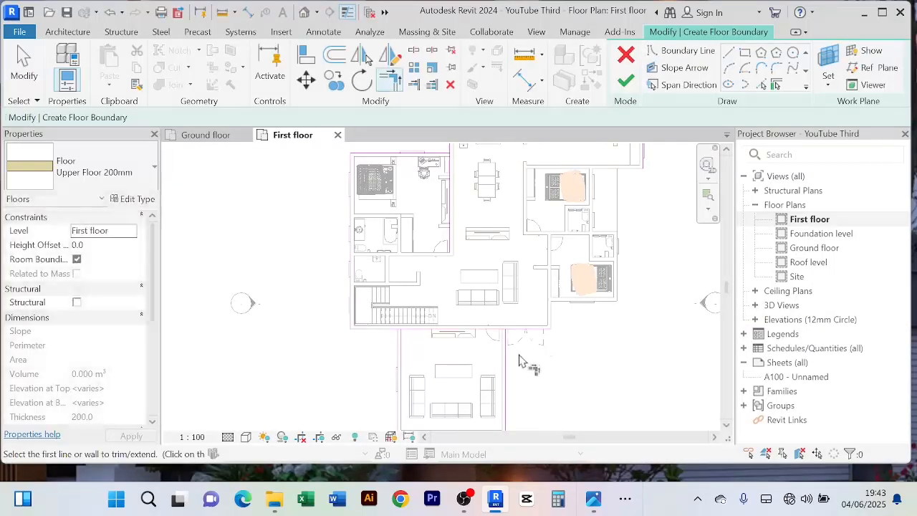
{"action": "left_click", "coordinate": [396, 345]}
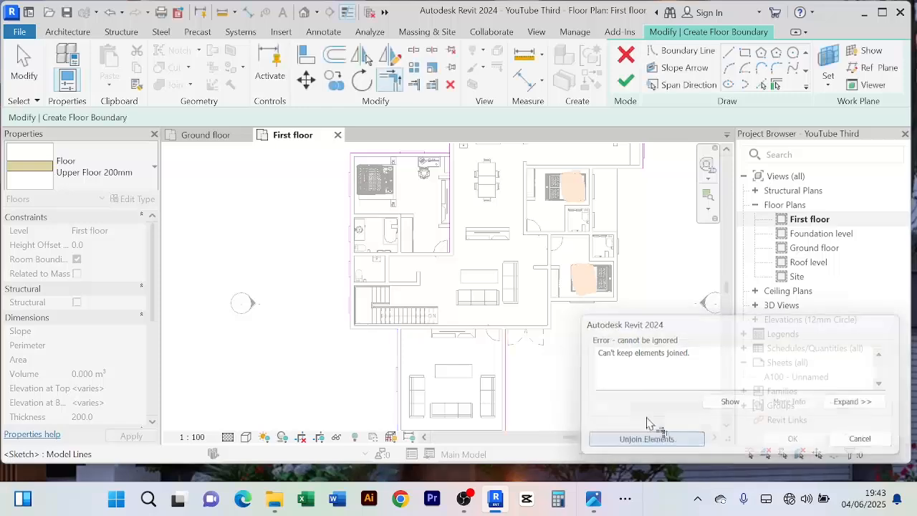
{"action": "left_click", "coordinate": [648, 440]}
Step: Trim the remaining boundary line corners around the upper-left bedroom, dining area, kitchen and projecting living room with Trim/Extend to Corner
{"action": "middle_click_drag", "start_coordinate": [604, 343], "coordinate": [605, 370]}
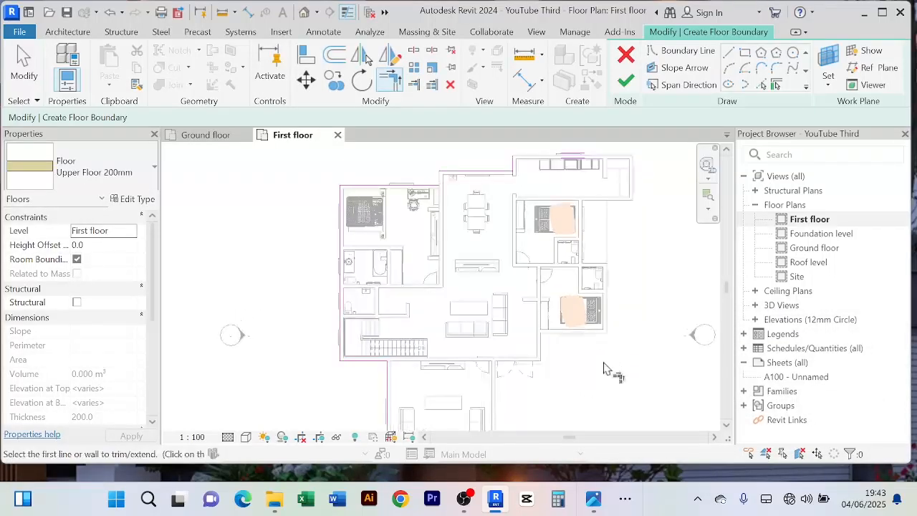
{"action": "scroll", "coordinate": [605, 371], "scroll_direction": "down", "scroll_amount": 2}
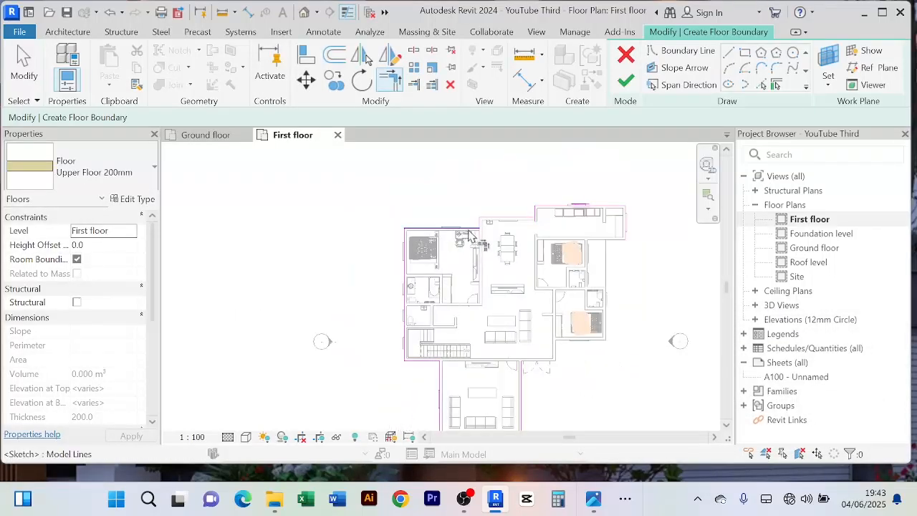
{"action": "key", "text": "t"}
{"action": "key", "text": "r"}
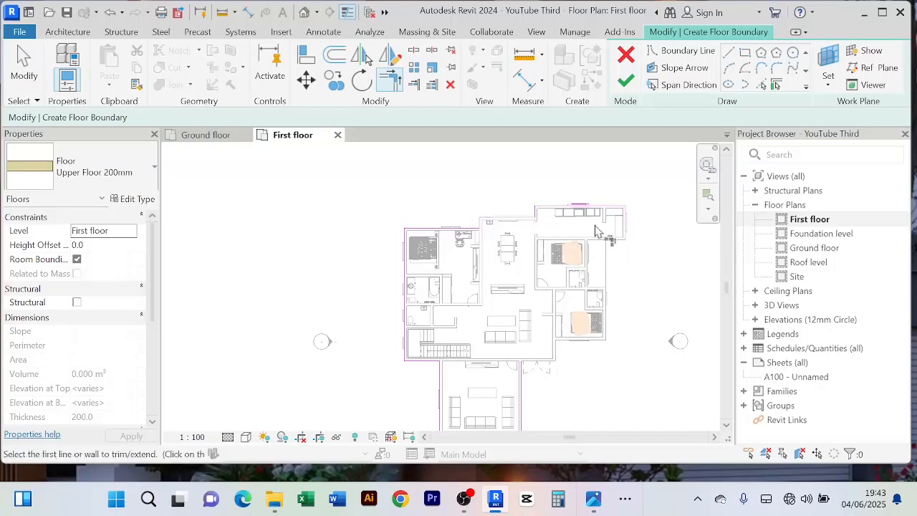
{"action": "middle_click_drag", "start_coordinate": [640, 279], "coordinate": [637, 259]}
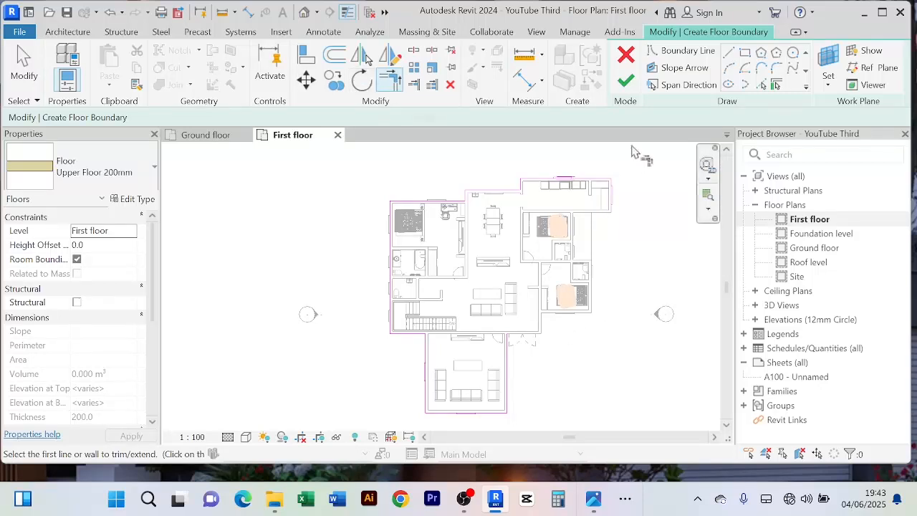
Step: Pick the long outer wall face below the staircase again as a boundary line, covering the stretch by the double entrance door
{"action": "left_click", "coordinate": [759, 87]}
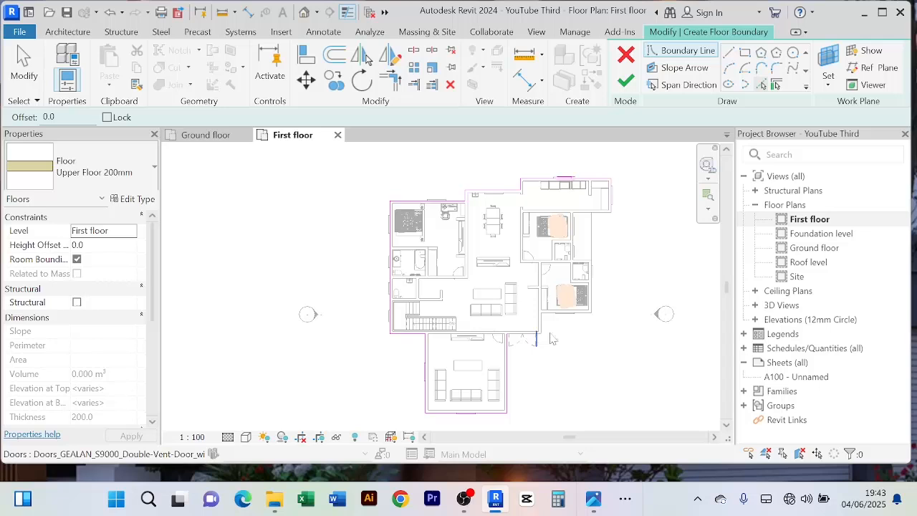
{"action": "scroll", "coordinate": [545, 332], "scroll_direction": "up", "scroll_amount": 2}
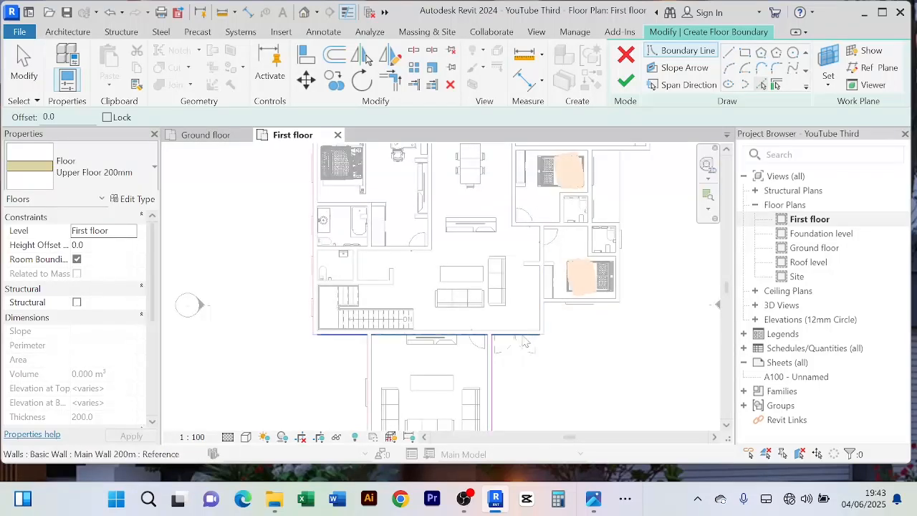
{"action": "left_click", "coordinate": [526, 338]}
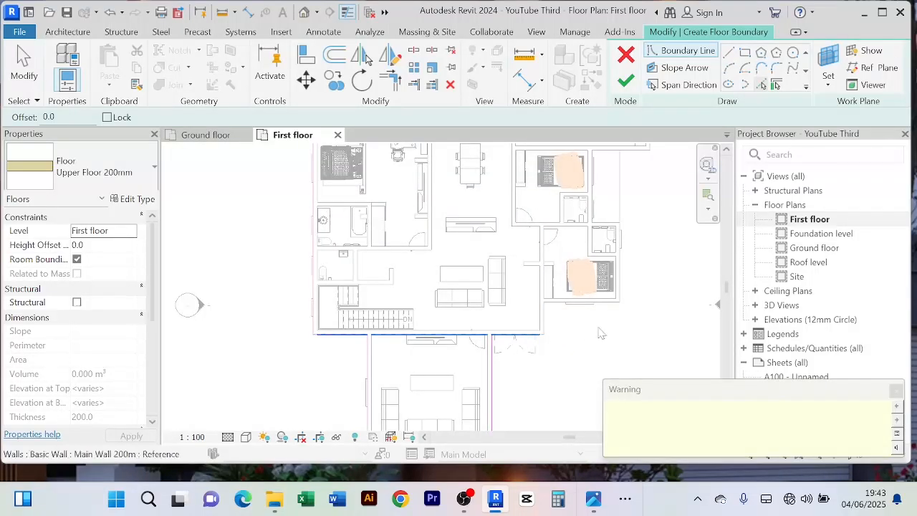
{"action": "scroll", "coordinate": [598, 330], "scroll_direction": "down", "scroll_amount": 2}
{"action": "middle_click_drag", "start_coordinate": [597, 331], "coordinate": [573, 345]}
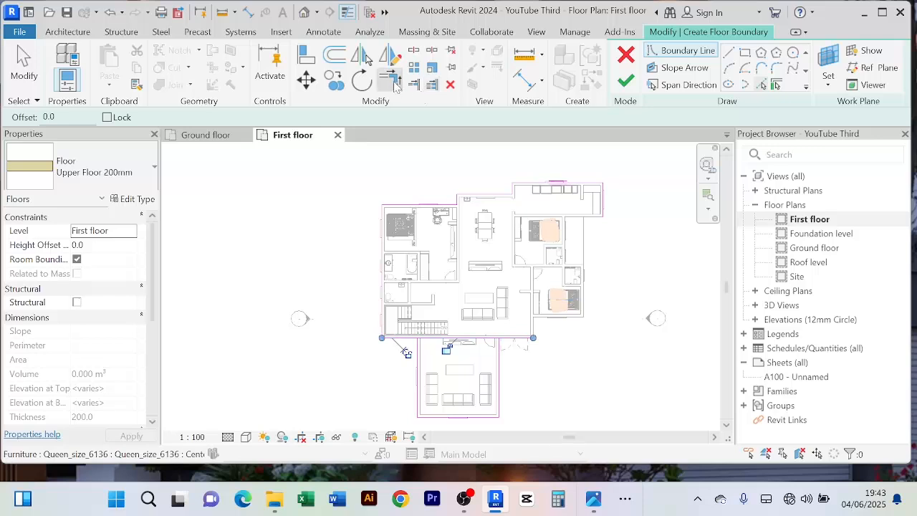
Step: Trim the newly picked line to corners with the kitchen's right boundary line and the projecting living room's right line
{"action": "left_click", "coordinate": [389, 79]}
{"action": "left_click", "coordinate": [605, 205]}
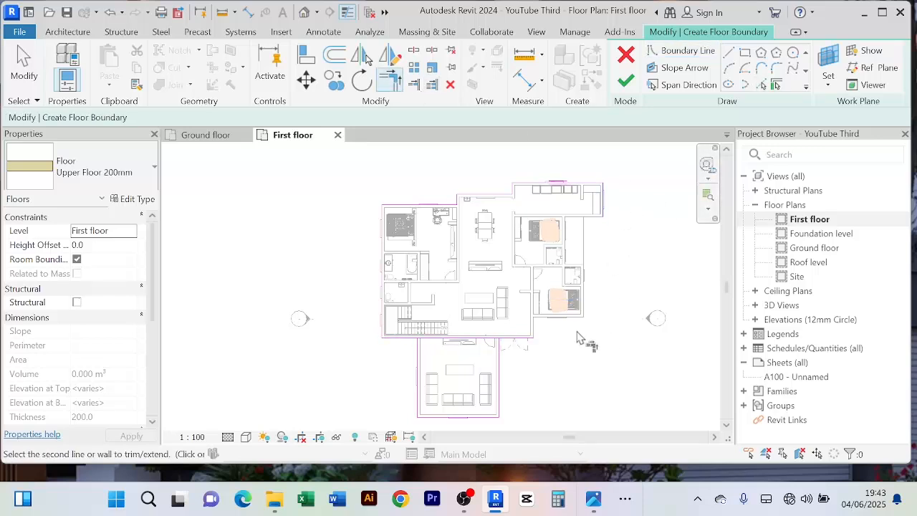
{"action": "left_click", "coordinate": [524, 340]}
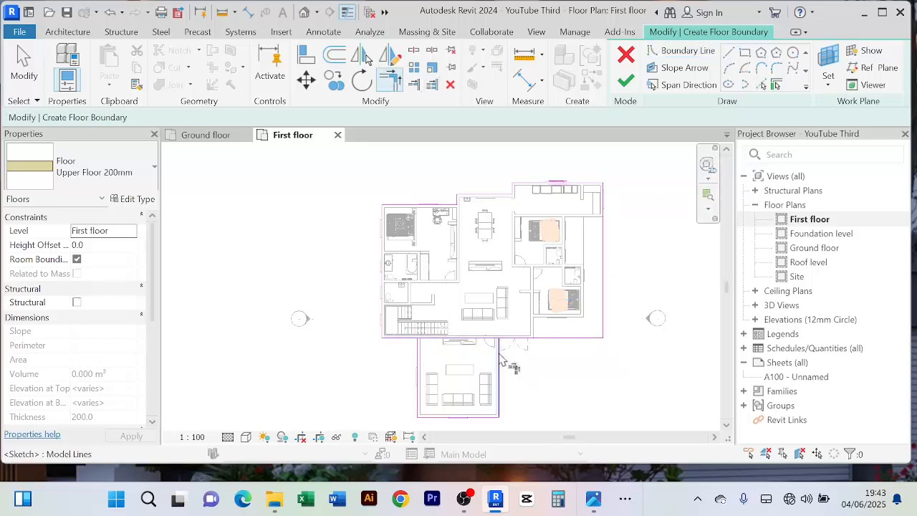
{"action": "scroll", "coordinate": [544, 375], "scroll_direction": "down", "scroll_amount": 1}
{"action": "middle_click_drag", "start_coordinate": [544, 374], "coordinate": [542, 358]}
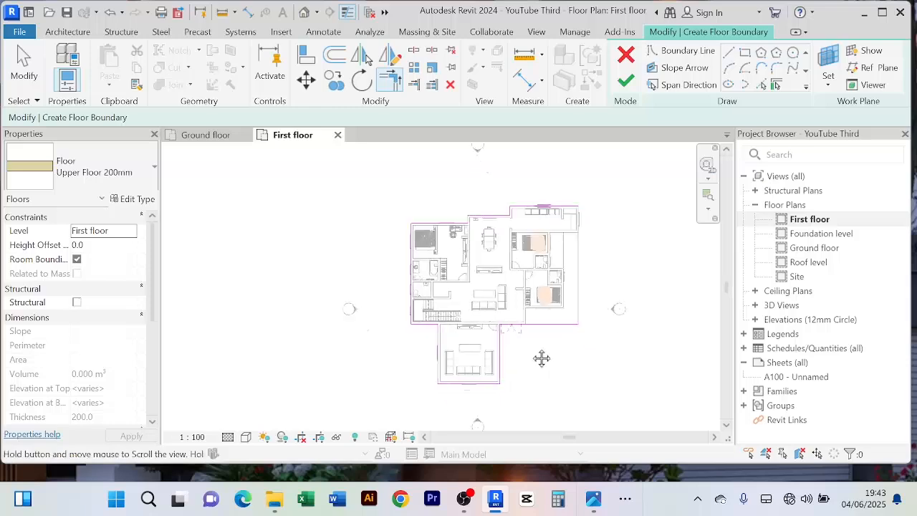
Step: Finish the floor sketch to create the Upper Floor 200mm slab and deselect it
{"action": "left_click", "coordinate": [625, 80]}
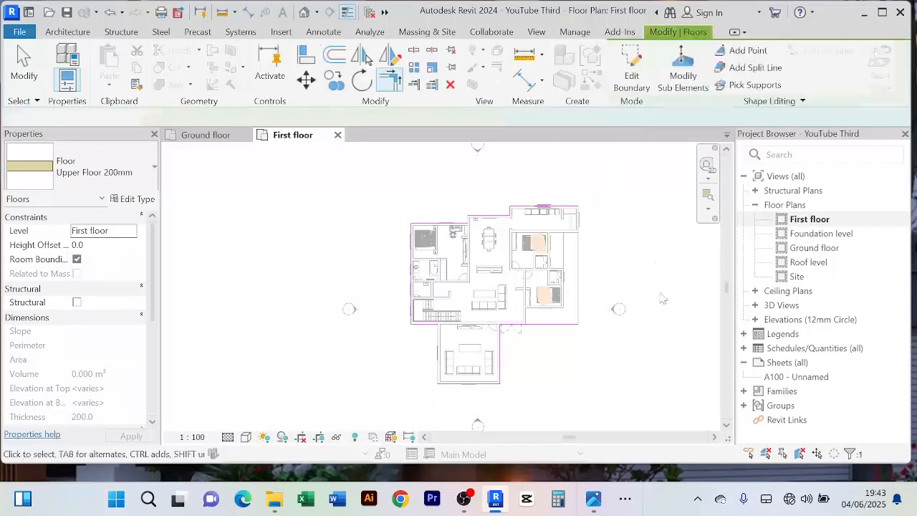
{"action": "left_click", "coordinate": [625, 211]}
{"action": "scroll", "coordinate": [577, 262], "scroll_direction": "up", "scroll_amount": 4}
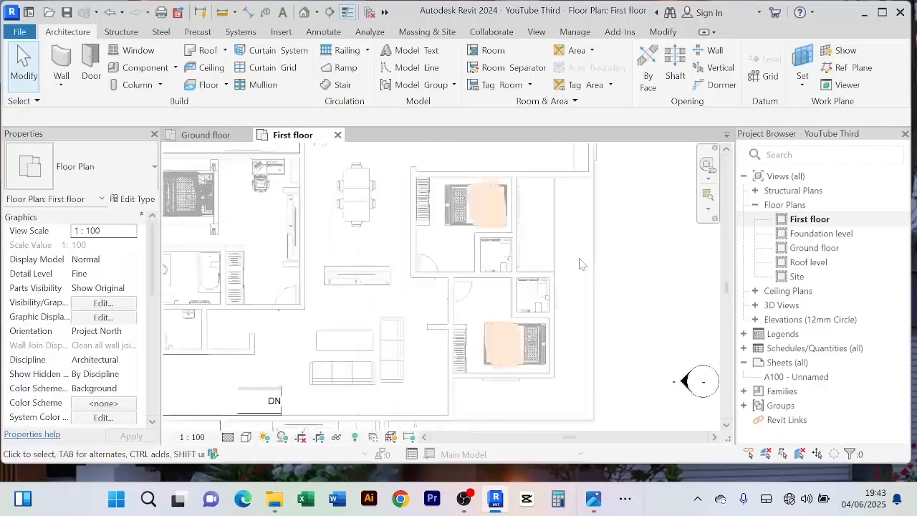
{"action": "scroll", "coordinate": [609, 261], "scroll_direction": "down", "scroll_amount": 2}
{"action": "scroll", "coordinate": [635, 260], "scroll_direction": "down", "scroll_amount": 1}
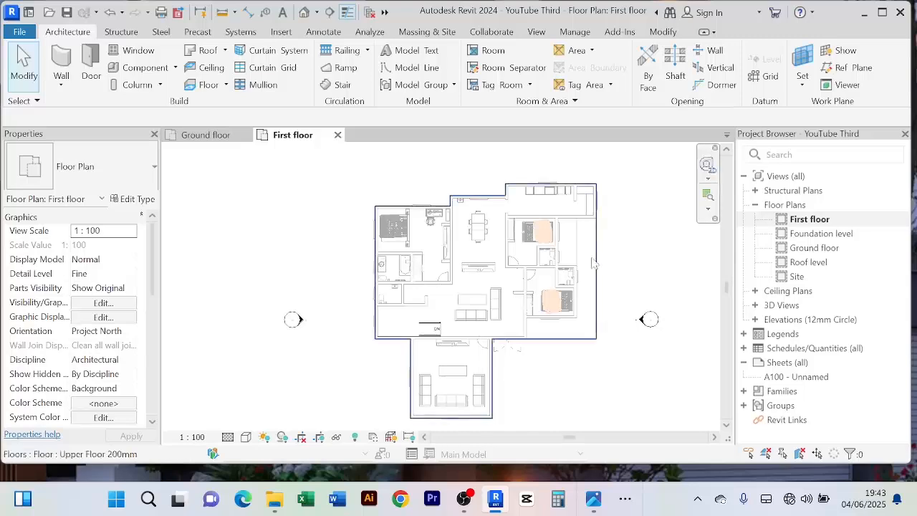
{"action": "left_click", "coordinate": [635, 262]}
{"action": "left_click", "coordinate": [636, 263]}
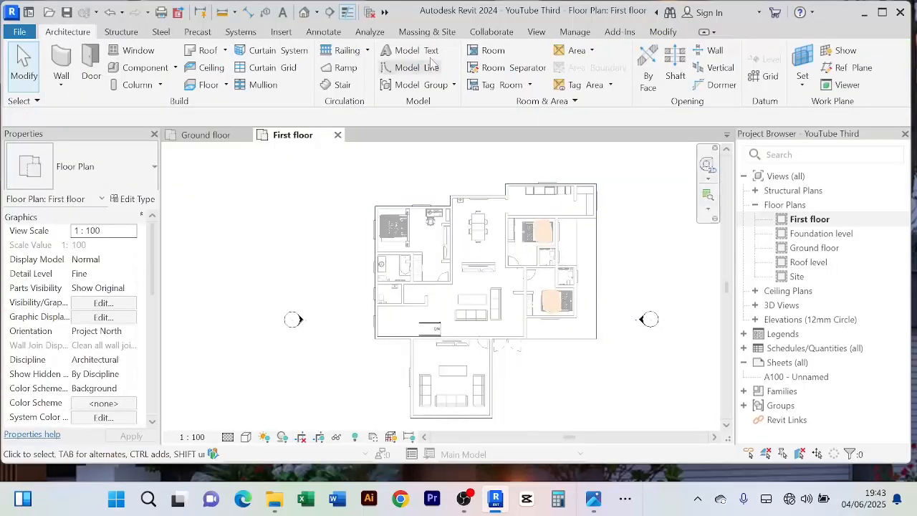
Step: Open the 3D view and examine the new slab from several sides, especially where it covers the staircase
{"action": "left_click", "coordinate": [304, 13]}
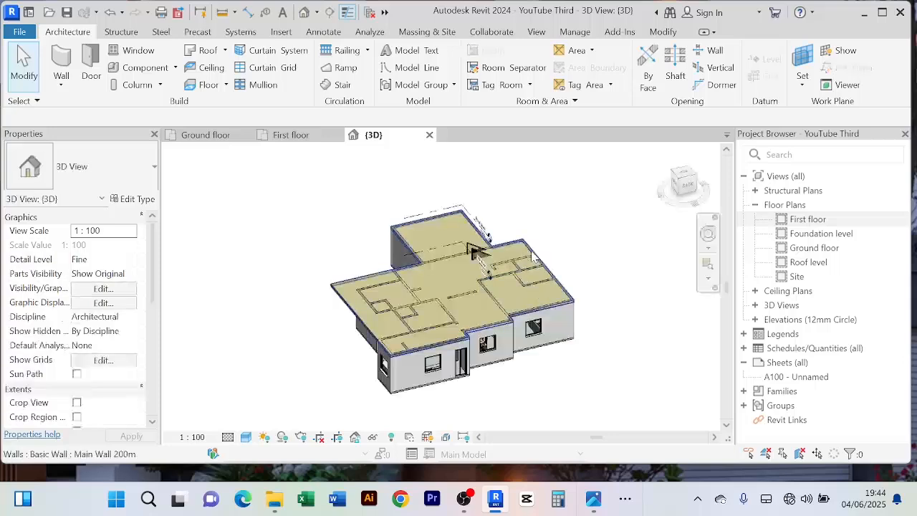
{"action": "scroll", "coordinate": [553, 242], "scroll_direction": "up", "scroll_amount": 1}
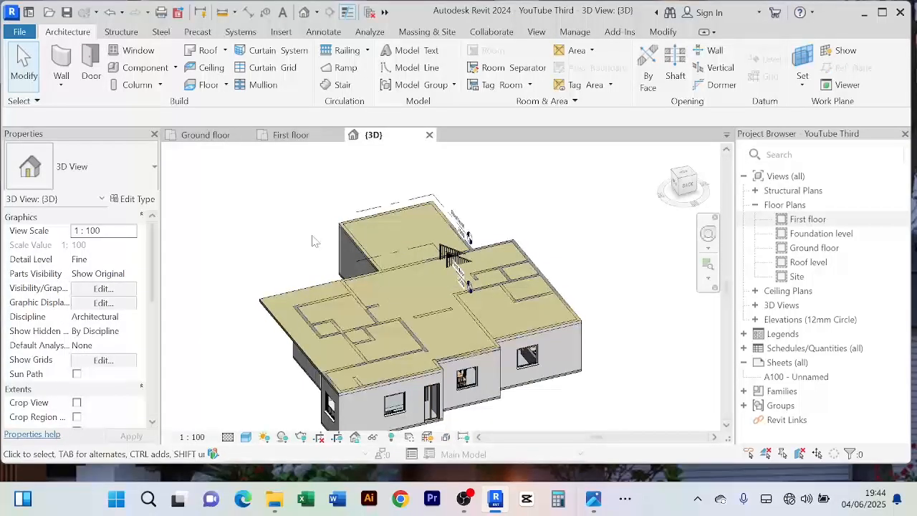
{"action": "middle_click_drag", "start_coordinate": [314, 241], "coordinate": [494, 223], "text": "shift"}
{"action": "middle_click_drag", "start_coordinate": [429, 374], "coordinate": [416, 351], "text": "shift"}
{"action": "scroll", "coordinate": [387, 300], "scroll_direction": "up", "scroll_amount": 3}
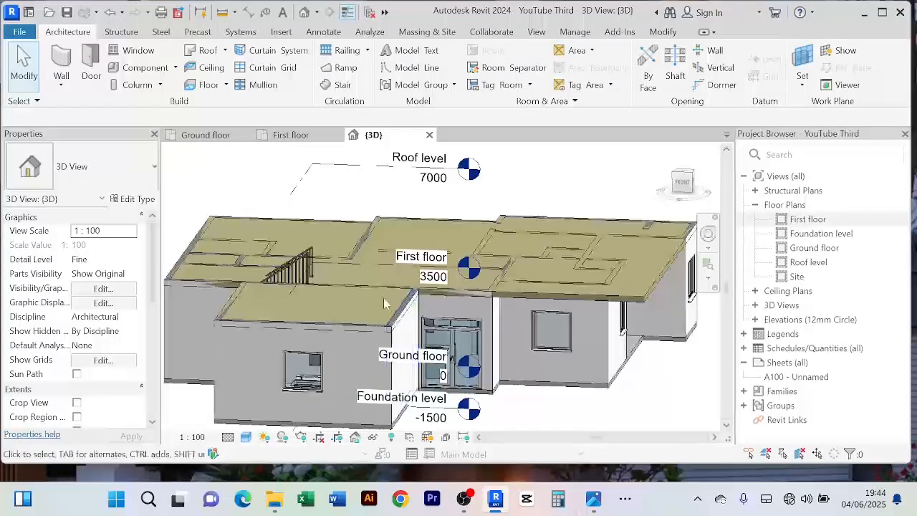
{"action": "scroll", "coordinate": [376, 285], "scroll_direction": "up", "scroll_amount": 1}
{"action": "scroll", "coordinate": [376, 286], "scroll_direction": "down", "scroll_amount": 1}
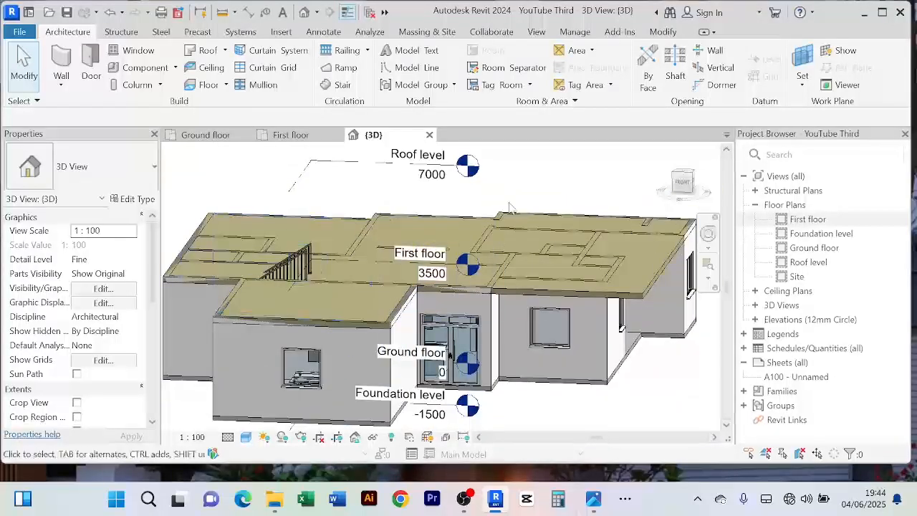
{"action": "scroll", "coordinate": [505, 204], "scroll_direction": "down", "scroll_amount": 2}
{"action": "scroll", "coordinate": [444, 257], "scroll_direction": "up", "scroll_amount": 1}
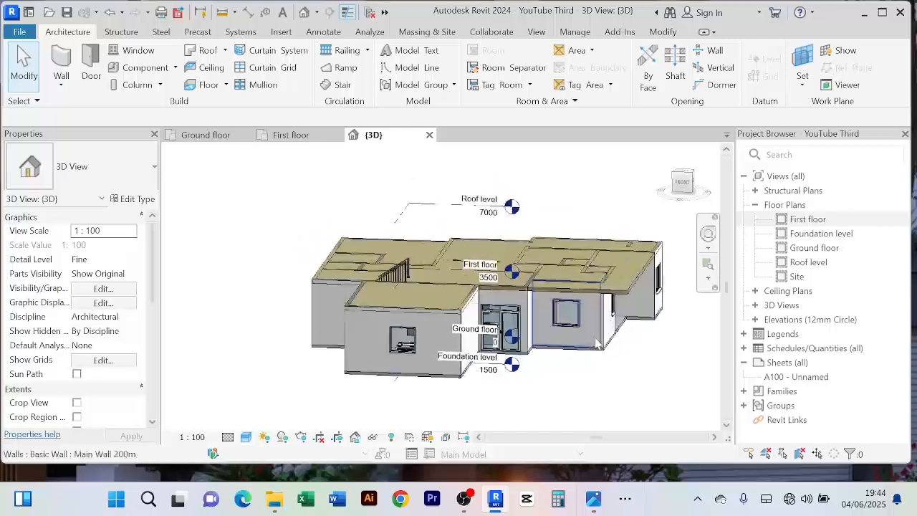
{"action": "scroll", "coordinate": [420, 261], "scroll_direction": "up", "scroll_amount": 1}
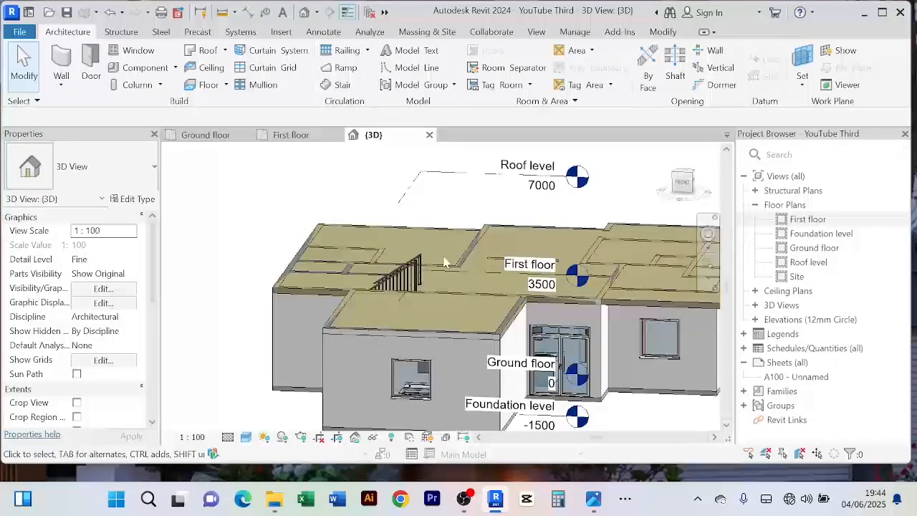
{"action": "middle_click_drag", "start_coordinate": [453, 267], "coordinate": [427, 279], "text": "shift"}
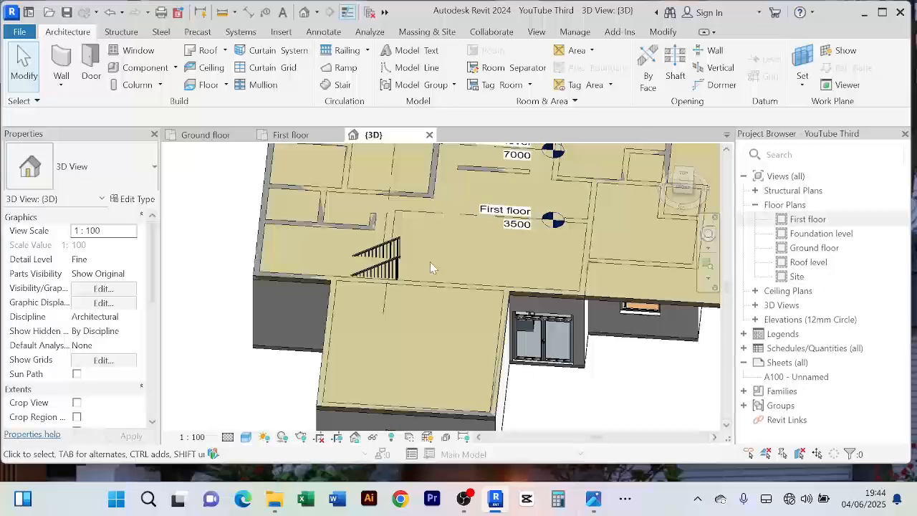
{"action": "middle_click_drag", "start_coordinate": [430, 267], "coordinate": [362, 303], "text": "shift"}
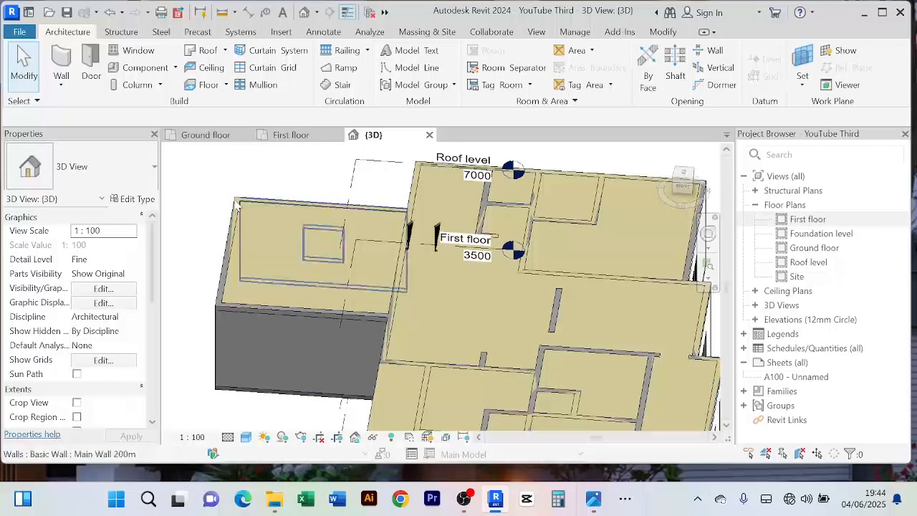
{"action": "left_click", "coordinate": [229, 228]}
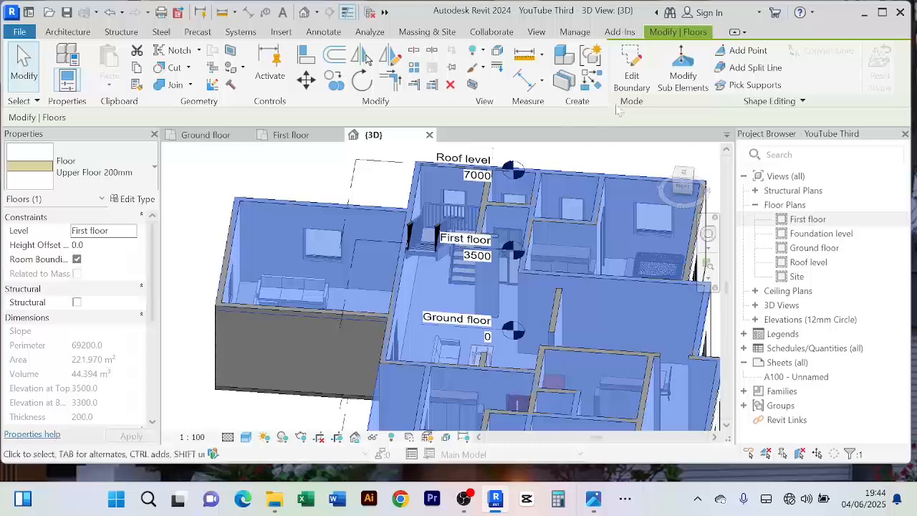
{"action": "left_click", "coordinate": [629, 79]}
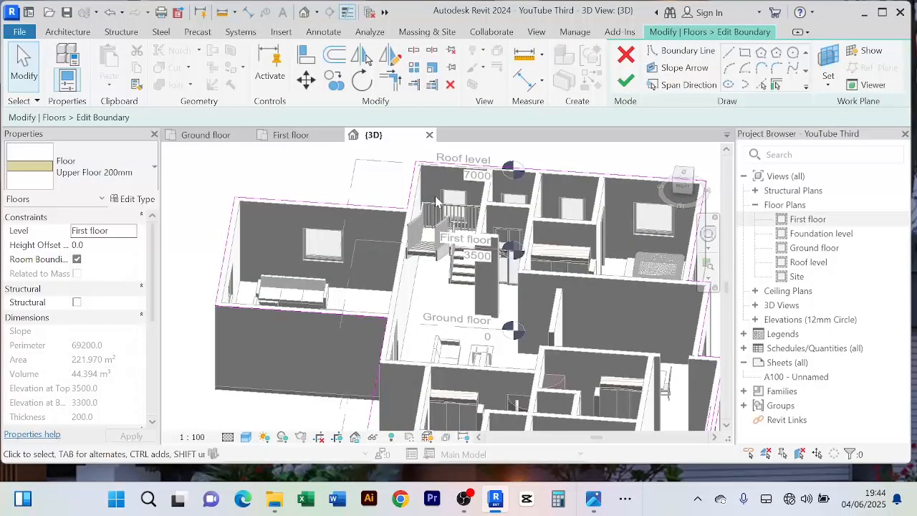
{"action": "left_click", "coordinate": [290, 135]}
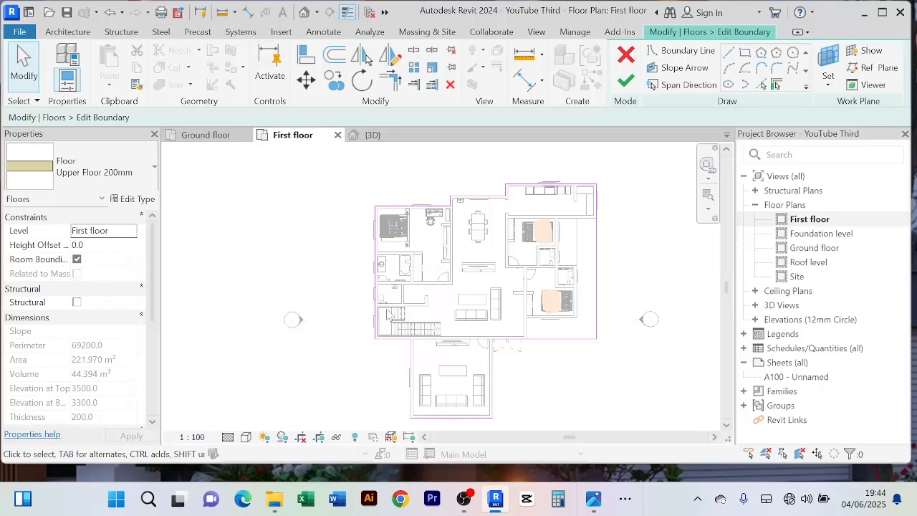
{"action": "left_click", "coordinate": [626, 79]}
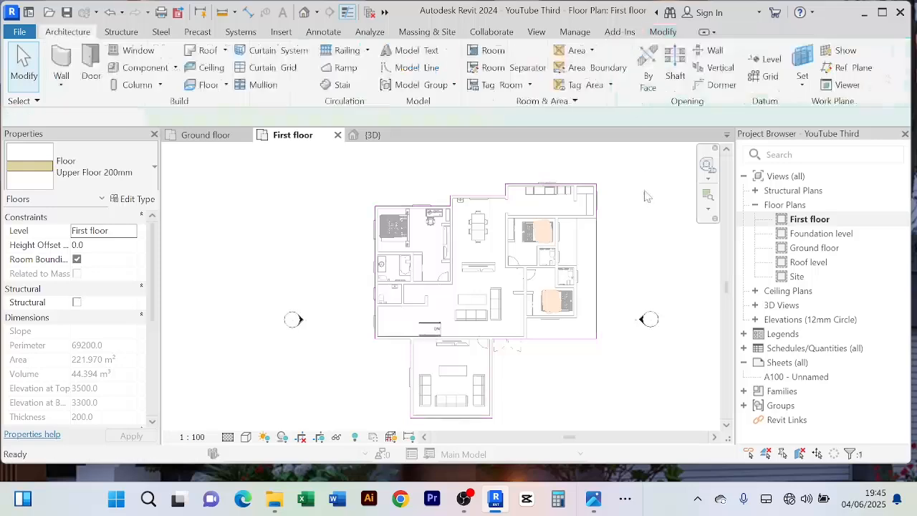
{"action": "key", "text": "Escape"}
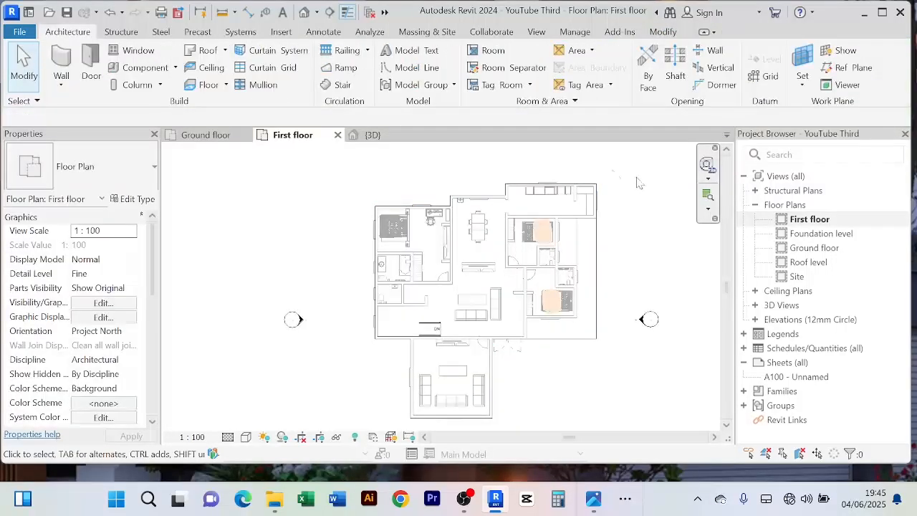
Step: Try to cut a rectangular shaft opening through the slab over the staircase, sketching and finishing it directly in the 3D view
{"action": "left_click", "coordinate": [372, 134]}
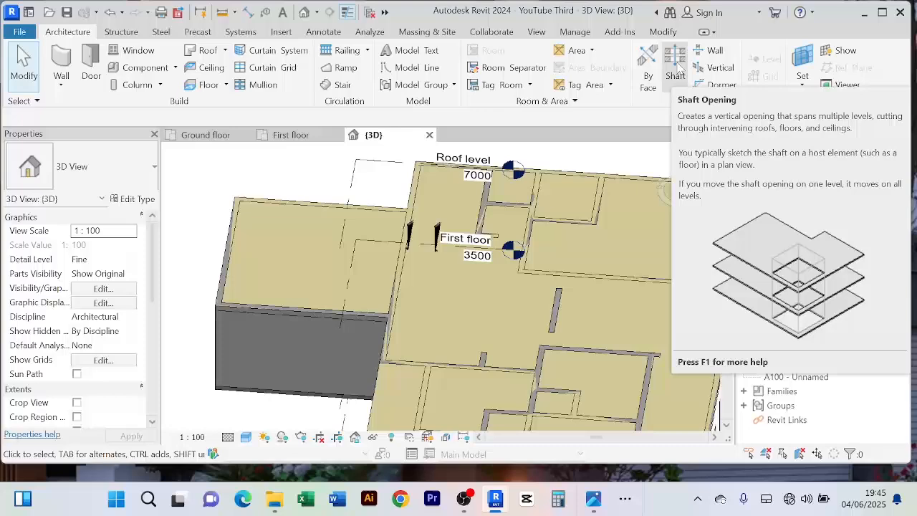
{"action": "left_click", "coordinate": [675, 64]}
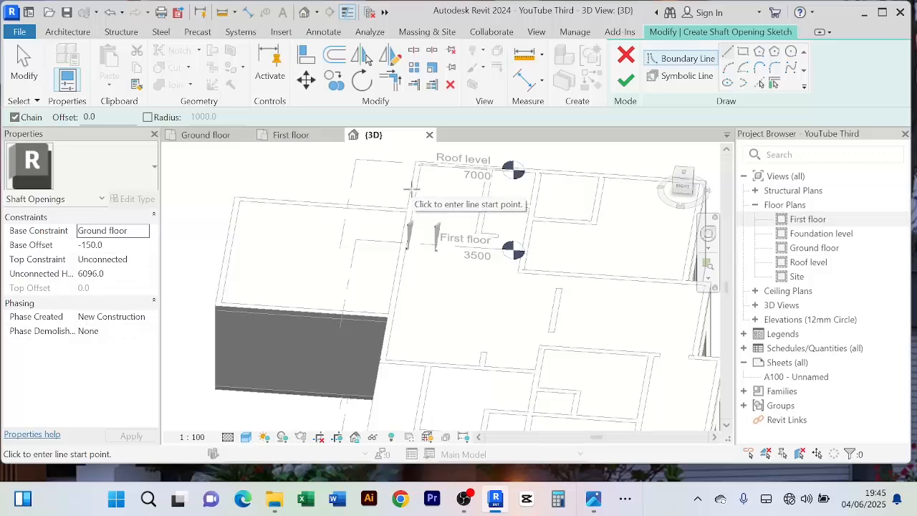
{"action": "key", "text": "Escape"}
{"action": "left_click", "coordinate": [742, 52]}
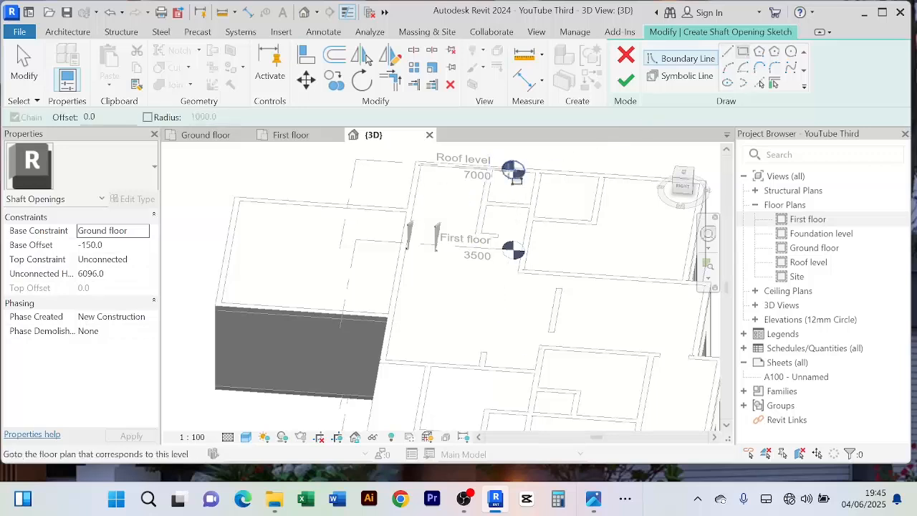
{"action": "left_click", "coordinate": [415, 169]}
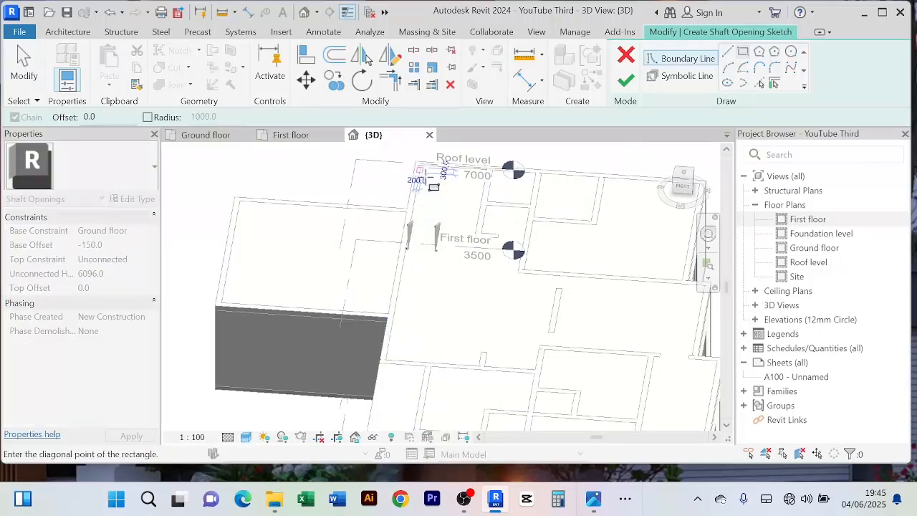
{"action": "left_click", "coordinate": [451, 267]}
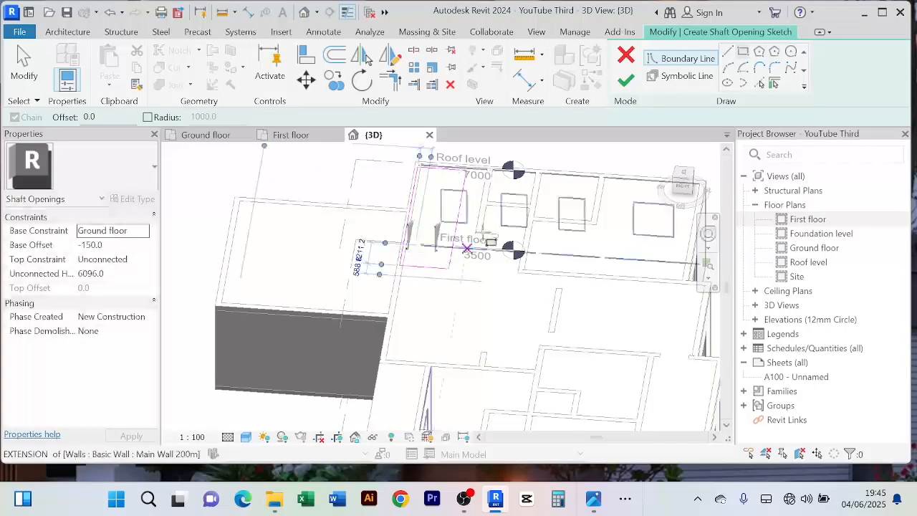
{"action": "left_click", "coordinate": [625, 80]}
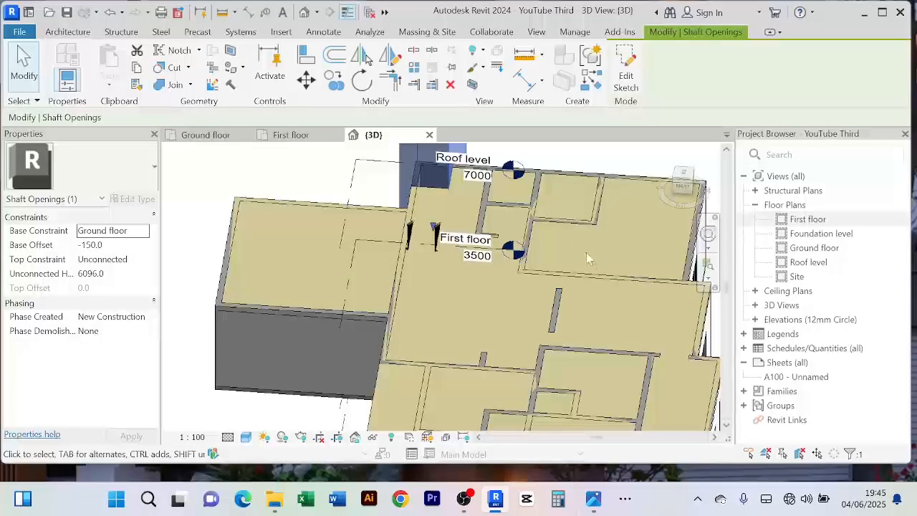
Step: Examine from the front where the shaft opening cuts the slab and walls in relation to the staircase
{"action": "middle_click_drag", "start_coordinate": [481, 327], "coordinate": [495, 313], "text": "shift"}
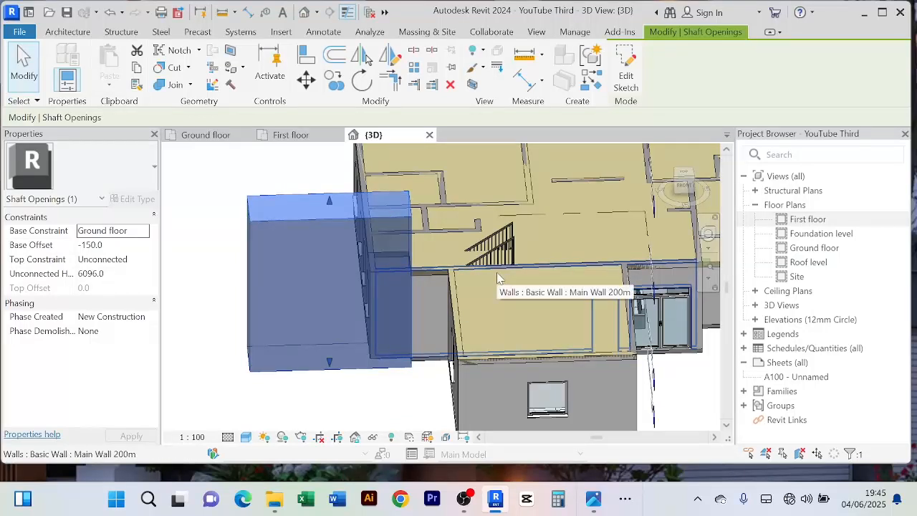
{"action": "left_click", "coordinate": [250, 181]}
{"action": "scroll", "coordinate": [395, 277], "scroll_direction": "up", "scroll_amount": 5}
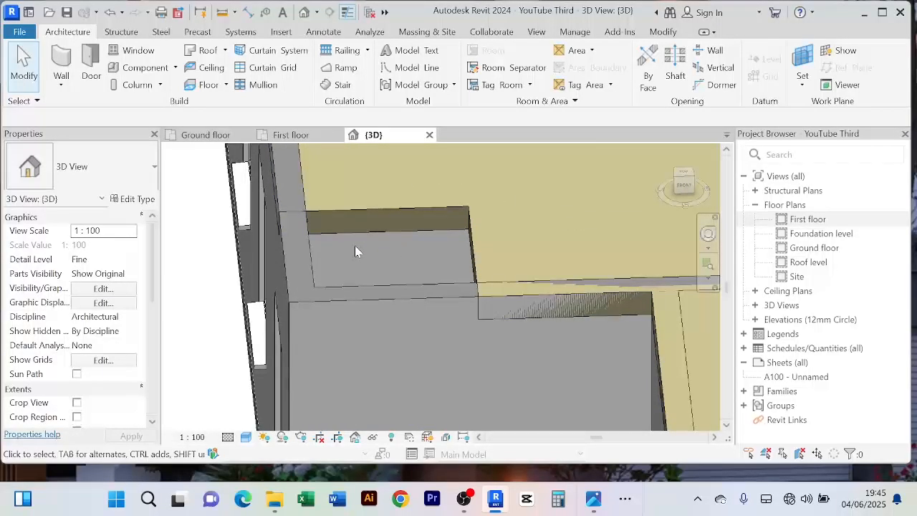
{"action": "scroll", "coordinate": [378, 268], "scroll_direction": "down", "scroll_amount": 3}
{"action": "scroll", "coordinate": [379, 271], "scroll_direction": "down", "scroll_amount": 3}
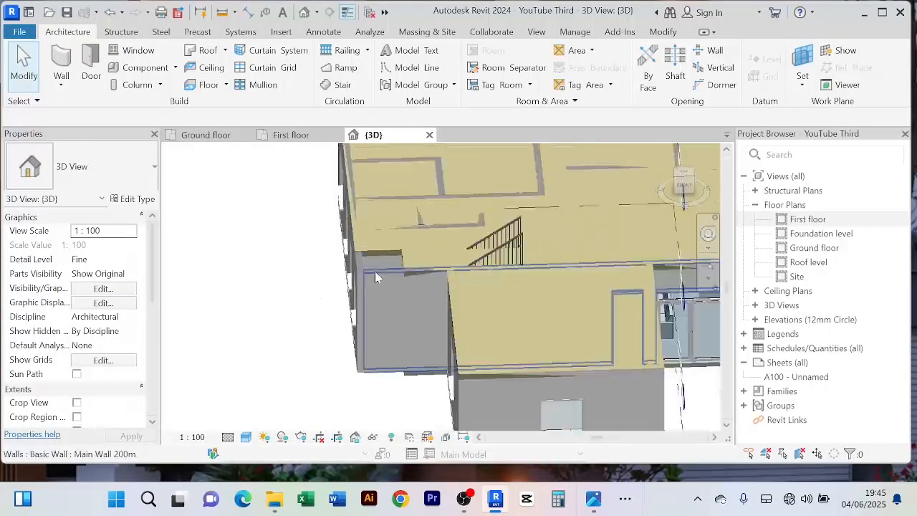
{"action": "scroll", "coordinate": [380, 264], "scroll_direction": "up", "scroll_amount": 5}
{"action": "scroll", "coordinate": [382, 261], "scroll_direction": "down", "scroll_amount": 3}
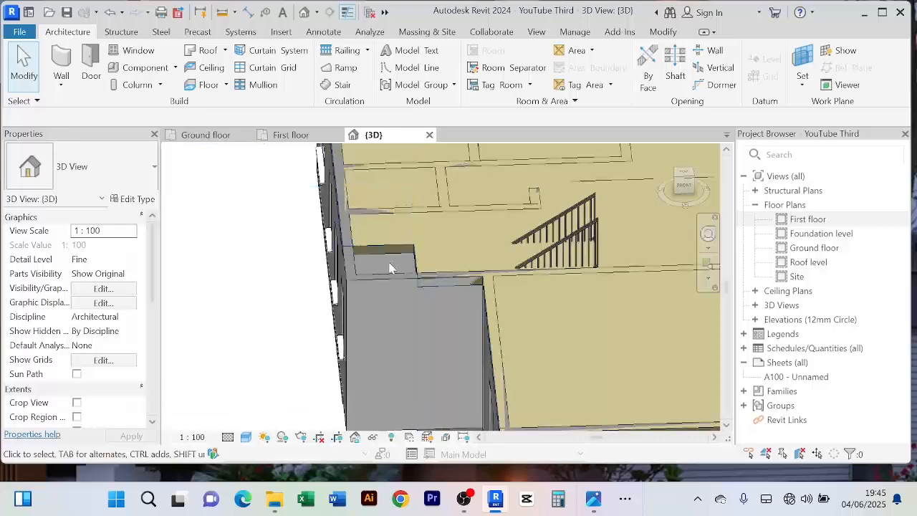
Step: Select the misplaced shaft opening beside the house and remove it
{"action": "left_click", "coordinate": [417, 217]}
{"action": "scroll", "coordinate": [439, 230], "scroll_direction": "down", "scroll_amount": 3}
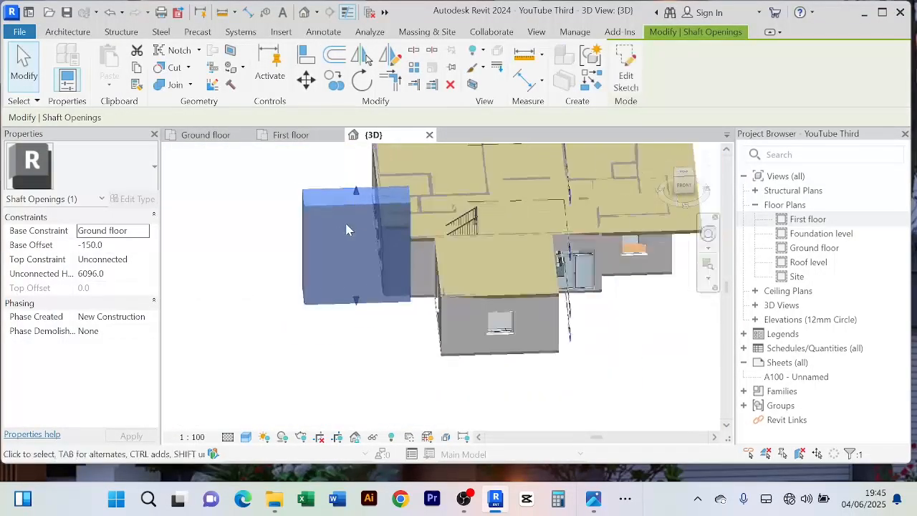
{"action": "scroll", "coordinate": [347, 226], "scroll_direction": "up", "scroll_amount": 2}
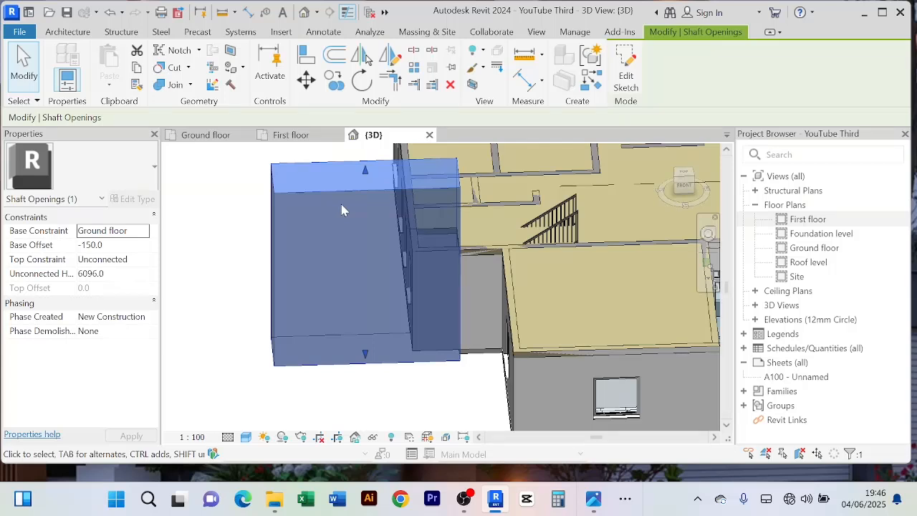
{"action": "key", "text": "Escape"}
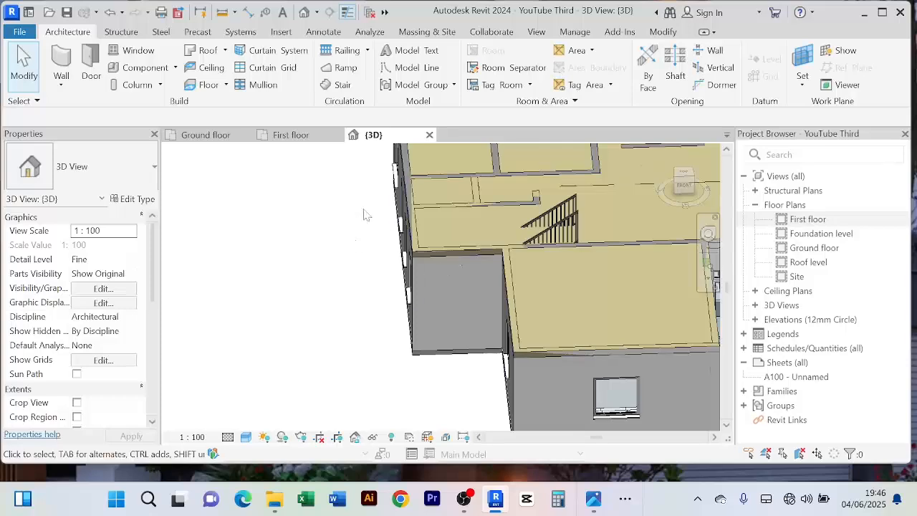
Step: Start editing the boundary of the Upper Floor 200mm slab and show its sketch in the First floor plan
{"action": "middle_click_drag", "start_coordinate": [363, 215], "coordinate": [262, 219]}
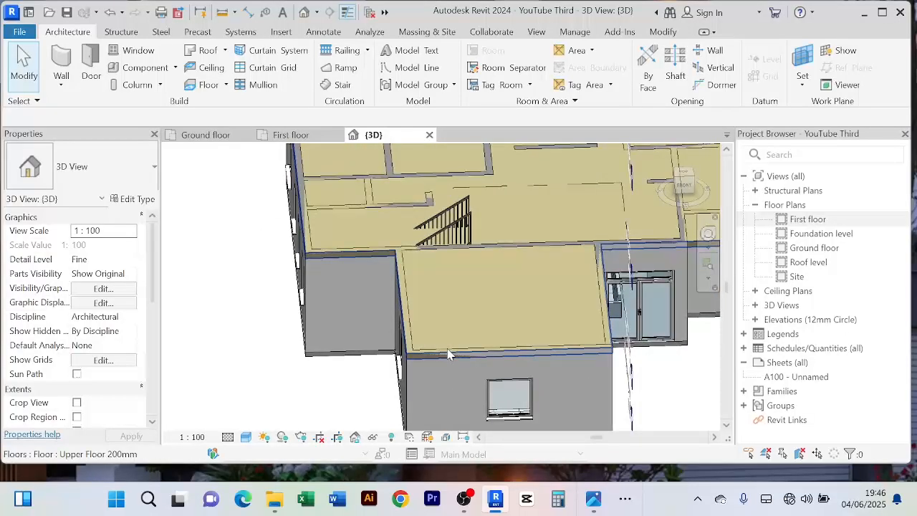
{"action": "left_click", "coordinate": [447, 354]}
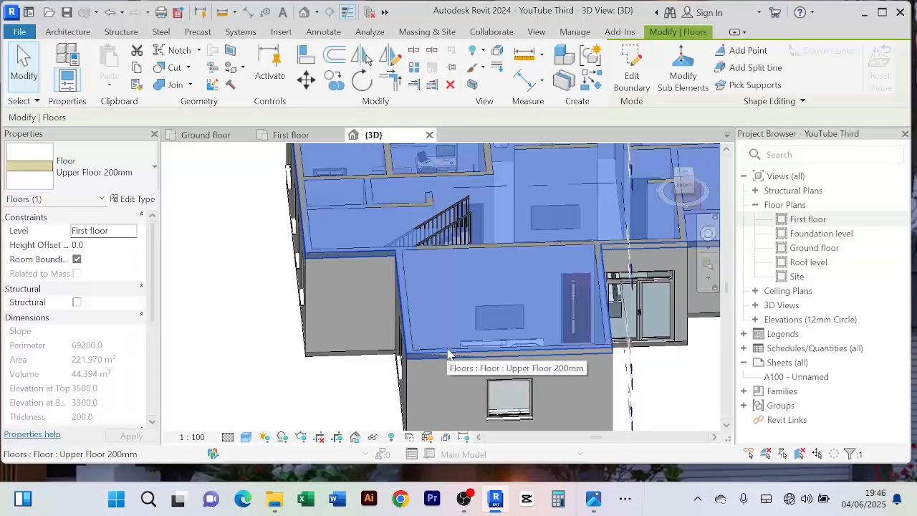
{"action": "left_click", "coordinate": [632, 79]}
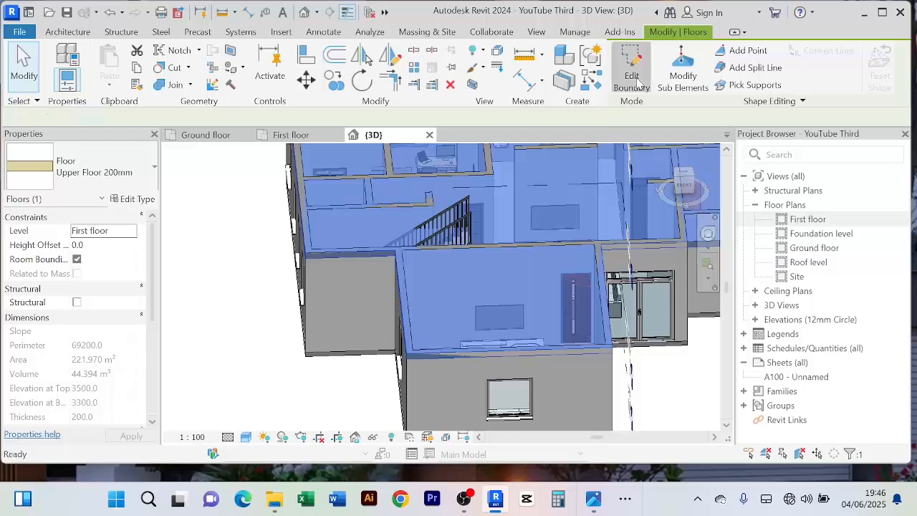
{"action": "left_click", "coordinate": [290, 134]}
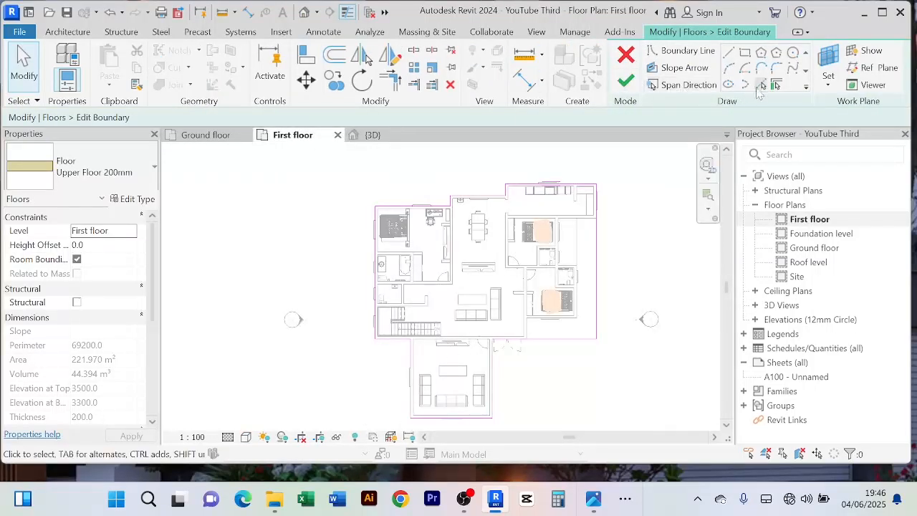
Step: Pick the wall face above the staircase and the stair edge at the DN end as slab boundary lines
{"action": "left_click", "coordinate": [760, 86]}
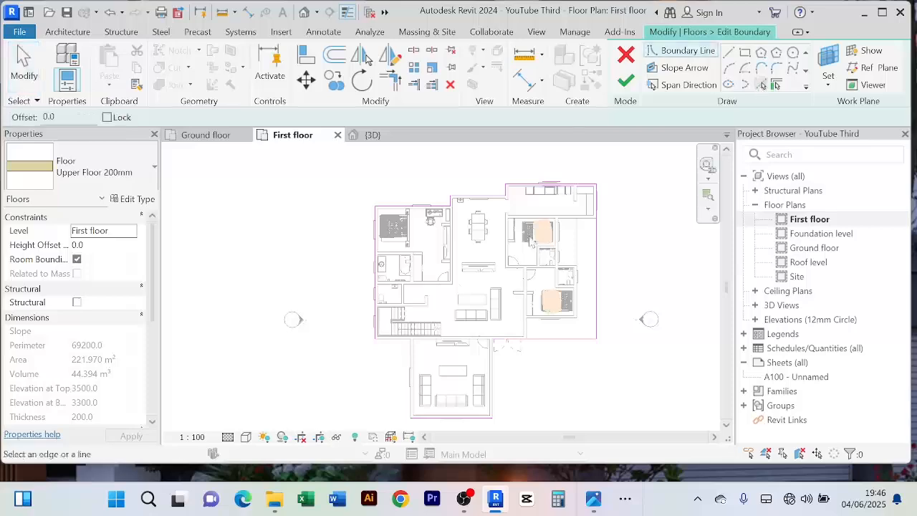
{"action": "scroll", "coordinate": [391, 316], "scroll_direction": "up", "scroll_amount": 2}
{"action": "scroll", "coordinate": [391, 316], "scroll_direction": "up", "scroll_amount": 3}
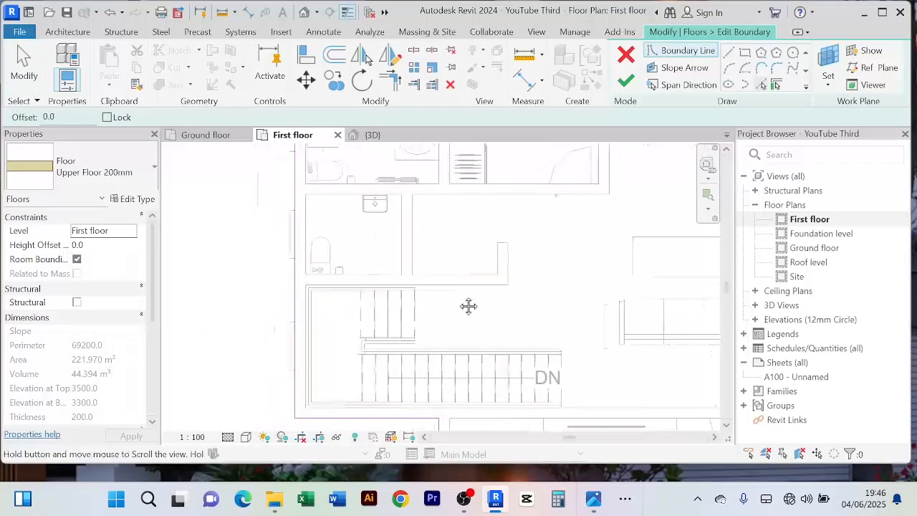
{"action": "left_click", "coordinate": [444, 290]}
{"action": "scroll", "coordinate": [589, 301], "scroll_direction": "down", "scroll_amount": 3}
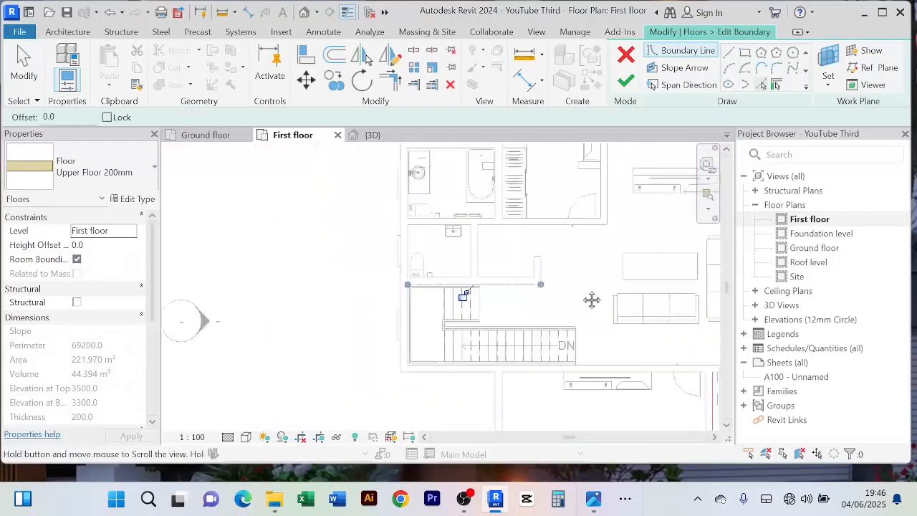
{"action": "left_click", "coordinate": [546, 328]}
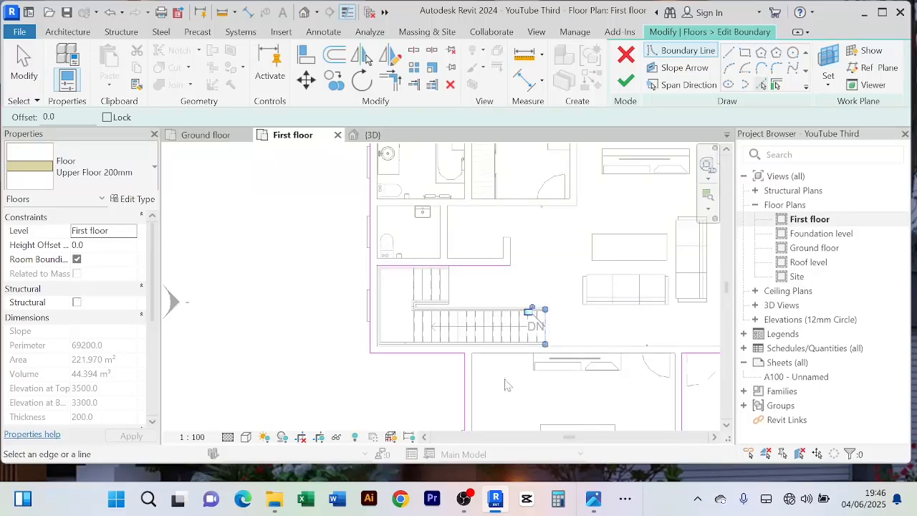
Step: Pick the landing-side edge of the stairwell and the staircase's long lower edge as the remaining boundary lines of the opening
{"action": "scroll", "coordinate": [501, 373], "scroll_direction": "up", "scroll_amount": 3}
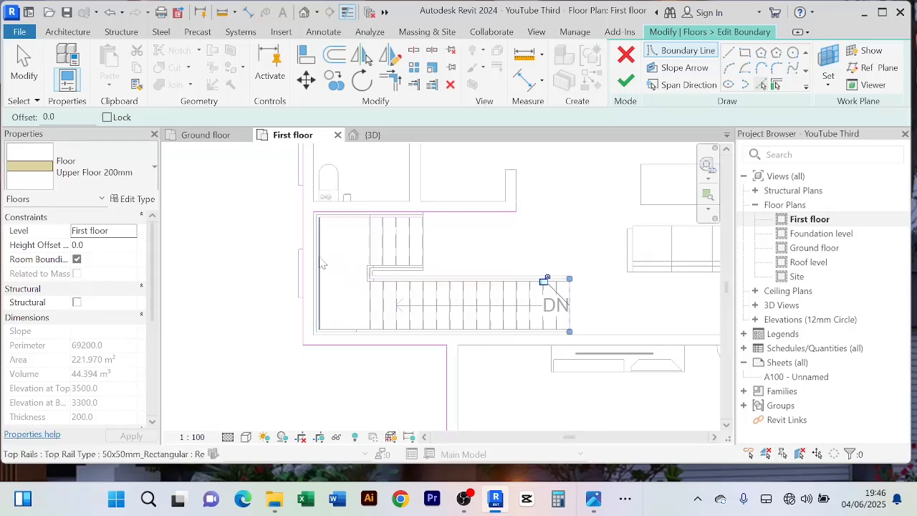
{"action": "scroll", "coordinate": [313, 252], "scroll_direction": "up", "scroll_amount": 2}
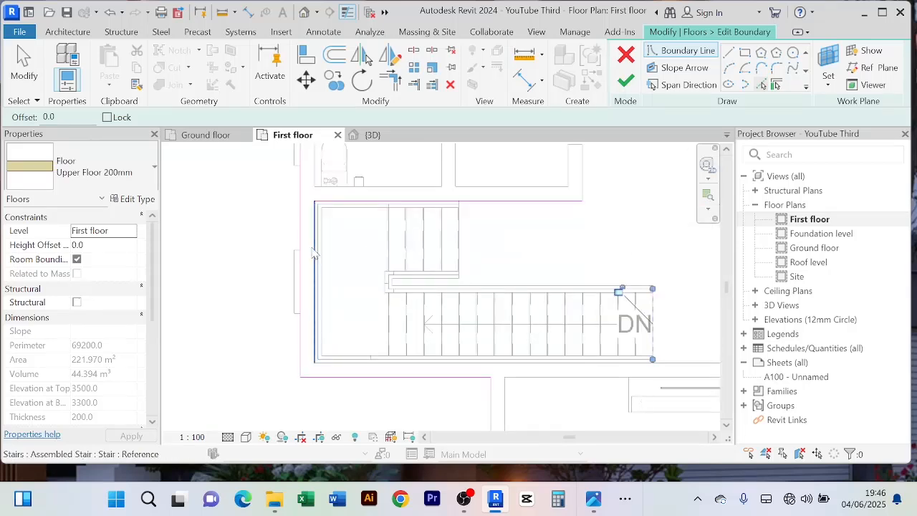
{"action": "left_click", "coordinate": [312, 252]}
{"action": "left_click", "coordinate": [484, 371]}
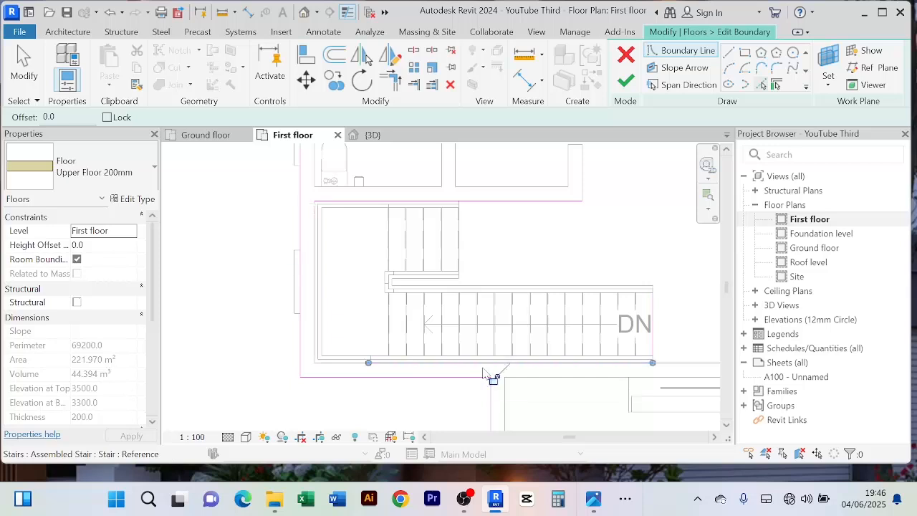
Step: Trim the opening's upper line to the DN-end line and its lower line to the landing-side line, closing the rectangle
{"action": "left_click", "coordinate": [389, 80]}
{"action": "left_click", "coordinate": [512, 202]}
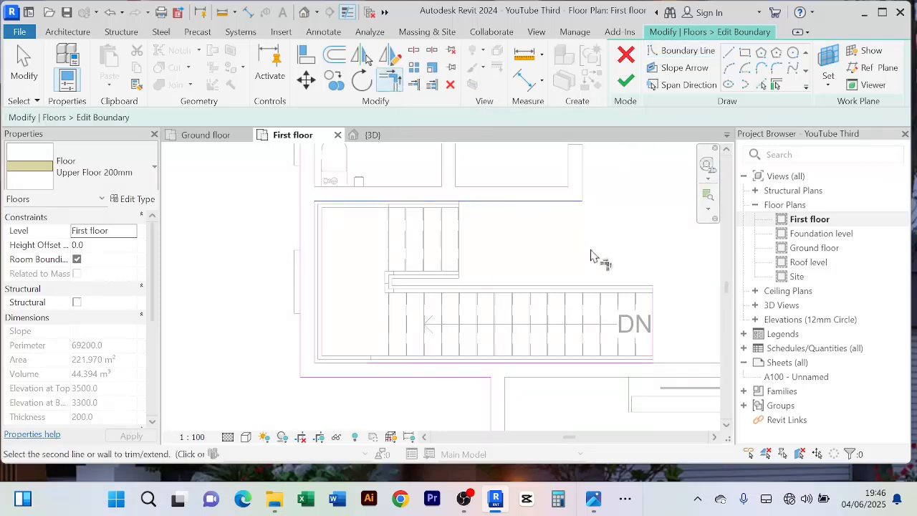
{"action": "left_click", "coordinate": [650, 322]}
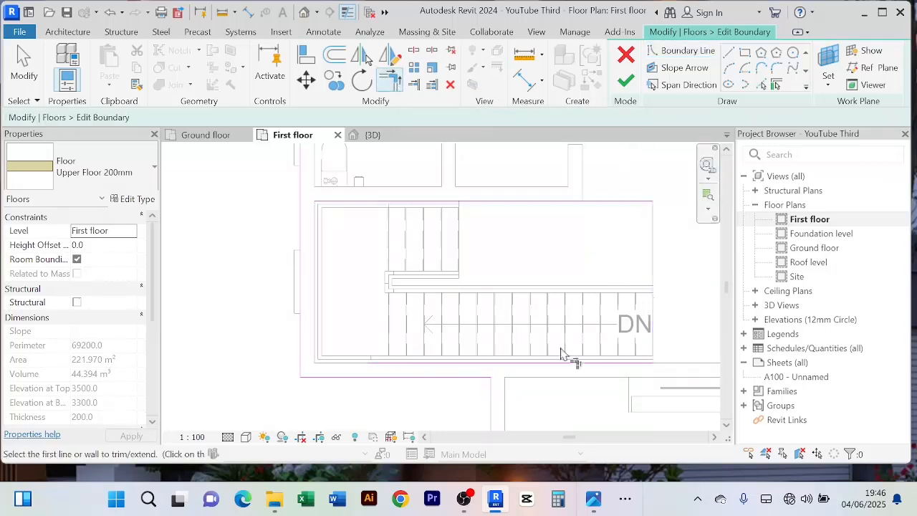
{"action": "left_click", "coordinate": [372, 362]}
{"action": "left_click", "coordinate": [320, 334]}
Step: Check the corners of the stair opening's outline and finish the slab's boundary edit
{"action": "scroll", "coordinate": [438, 321], "scroll_direction": "down", "scroll_amount": 2}
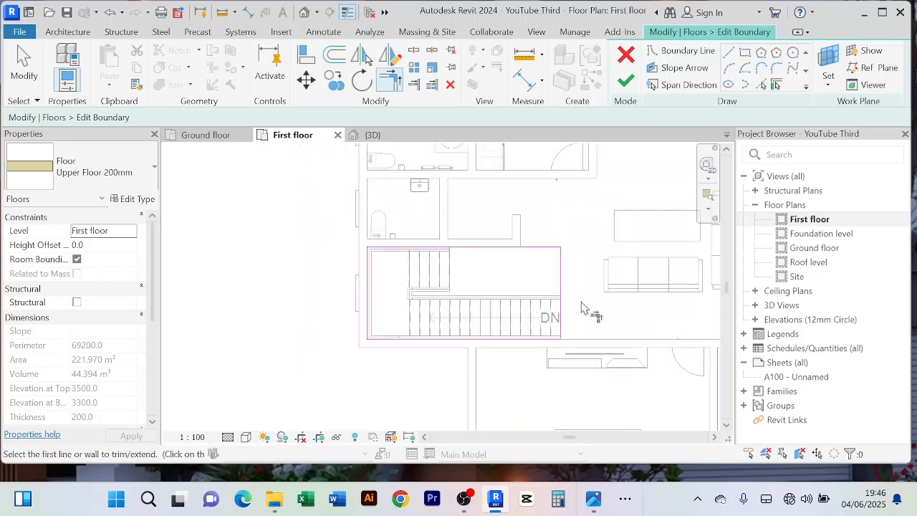
{"action": "scroll", "coordinate": [581, 308], "scroll_direction": "up", "scroll_amount": 2}
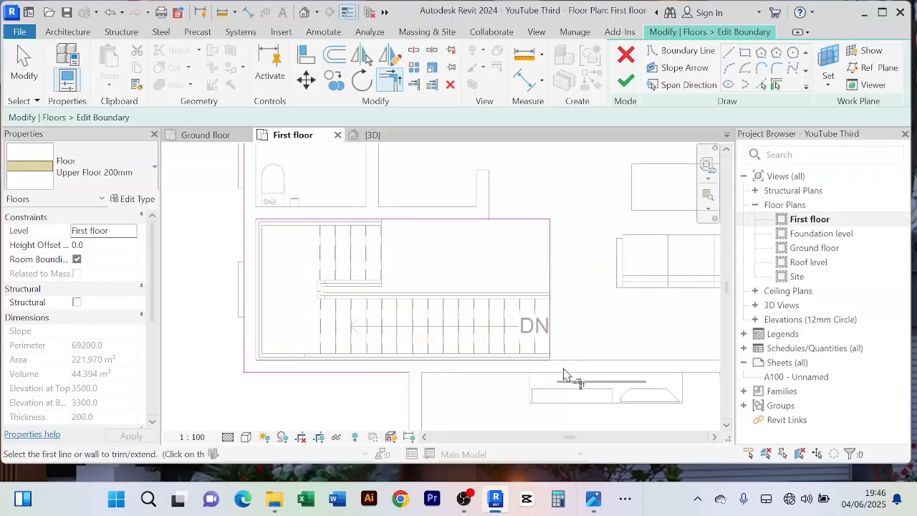
{"action": "scroll", "coordinate": [563, 374], "scroll_direction": "up", "scroll_amount": 2}
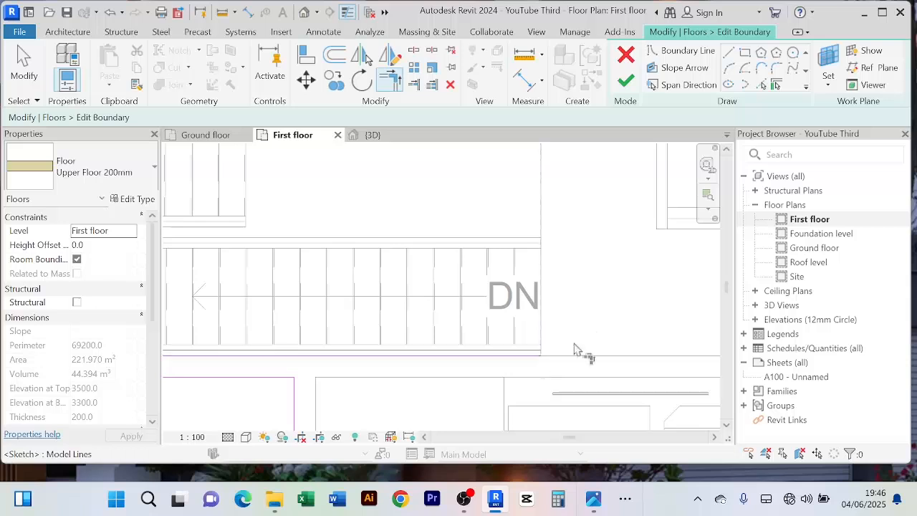
{"action": "scroll", "coordinate": [578, 351], "scroll_direction": "down", "scroll_amount": 3}
{"action": "left_click", "coordinate": [625, 80]}
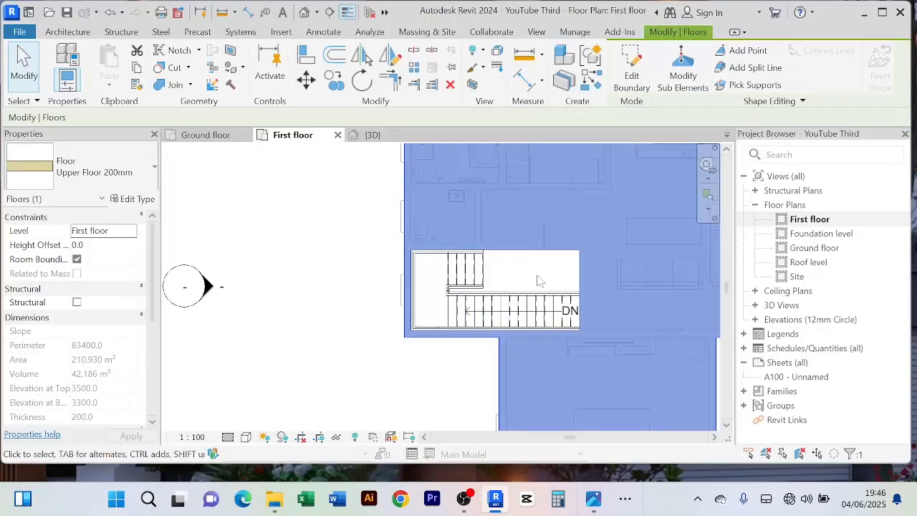
{"action": "middle_click_drag", "start_coordinate": [540, 281], "coordinate": [490, 281]}
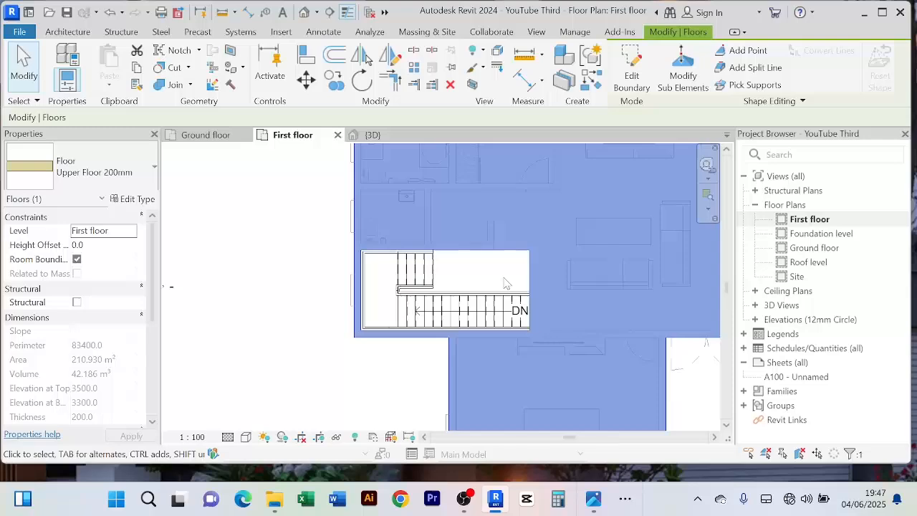
Step: Open the 3D view, deselect the slab and inspect the stair opening from the staircase side
{"action": "left_click", "coordinate": [372, 134]}
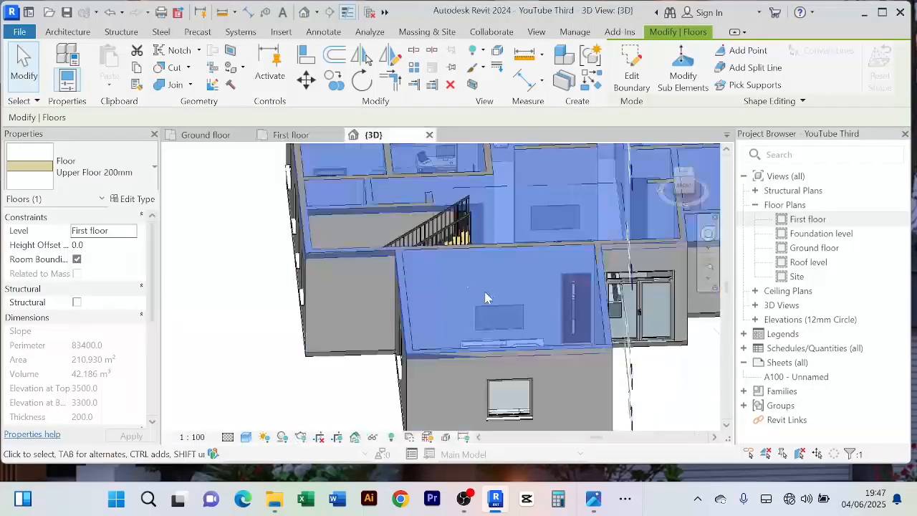
{"action": "scroll", "coordinate": [353, 249], "scroll_direction": "up", "scroll_amount": 5}
{"action": "scroll", "coordinate": [325, 343], "scroll_direction": "down", "scroll_amount": 4}
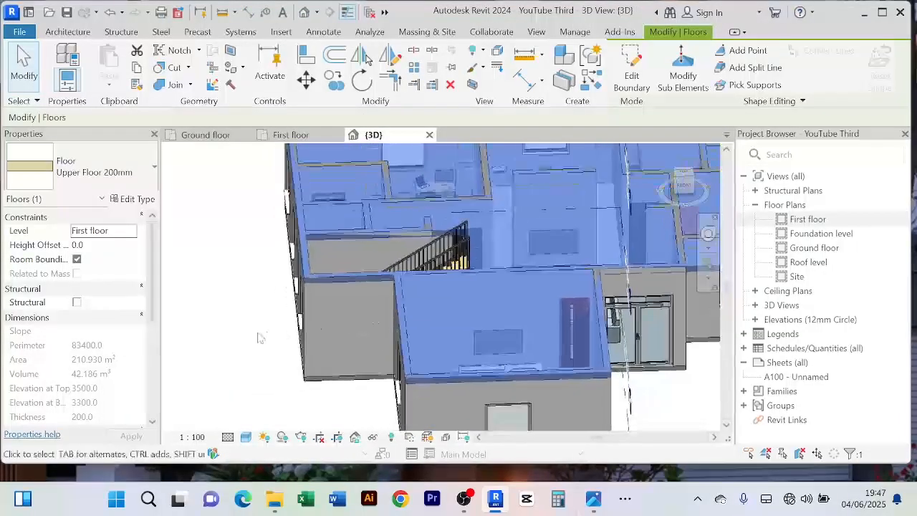
{"action": "left_click", "coordinate": [257, 334]}
{"action": "middle_click_drag", "start_coordinate": [256, 323], "coordinate": [474, 384], "text": "shift"}
{"action": "scroll", "coordinate": [361, 279], "scroll_direction": "up", "scroll_amount": 8}
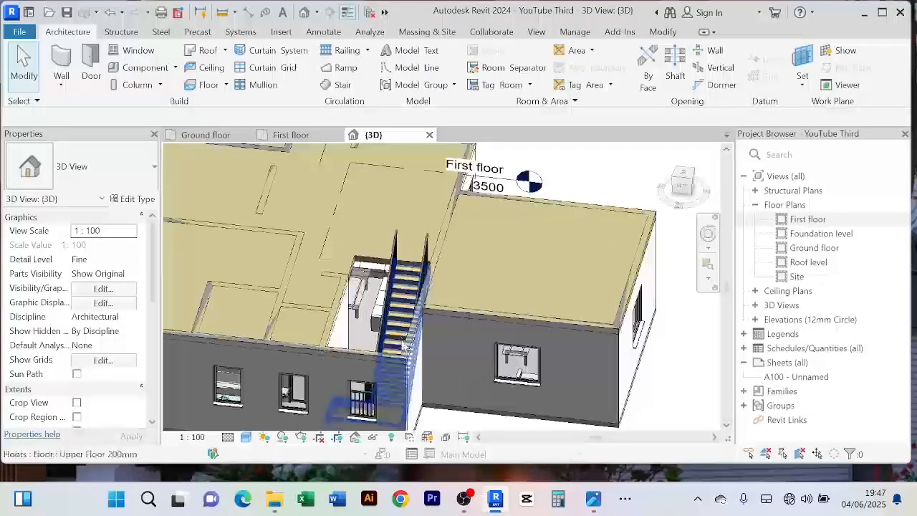
{"action": "scroll", "coordinate": [361, 279], "scroll_direction": "up", "scroll_amount": 1}
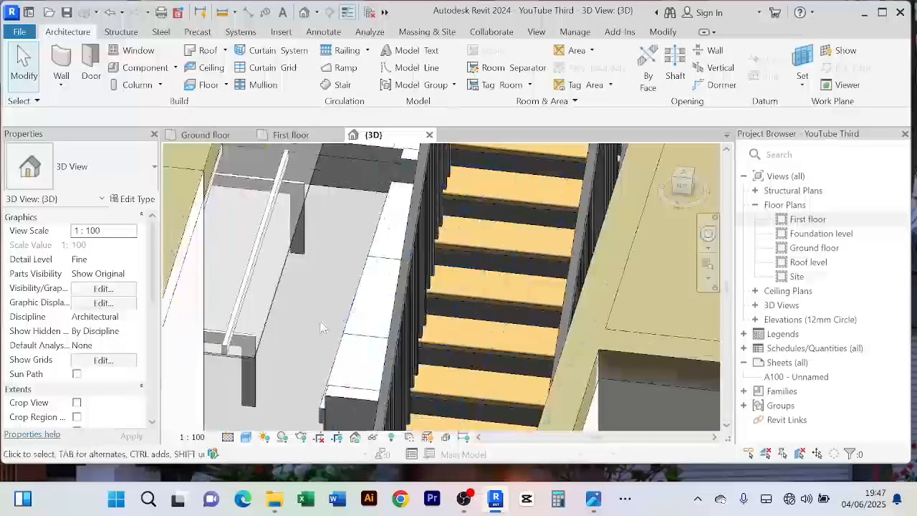
Step: Examine the stair opening in the first floor slab from above, checking its edges against the flights and railings
{"action": "scroll", "coordinate": [322, 326], "scroll_direction": "down", "scroll_amount": 6}
{"action": "middle_click_drag", "start_coordinate": [309, 337], "coordinate": [368, 297]}
{"action": "scroll", "coordinate": [359, 295], "scroll_direction": "up", "scroll_amount": 2}
{"action": "scroll", "coordinate": [365, 301], "scroll_direction": "down", "scroll_amount": 1}
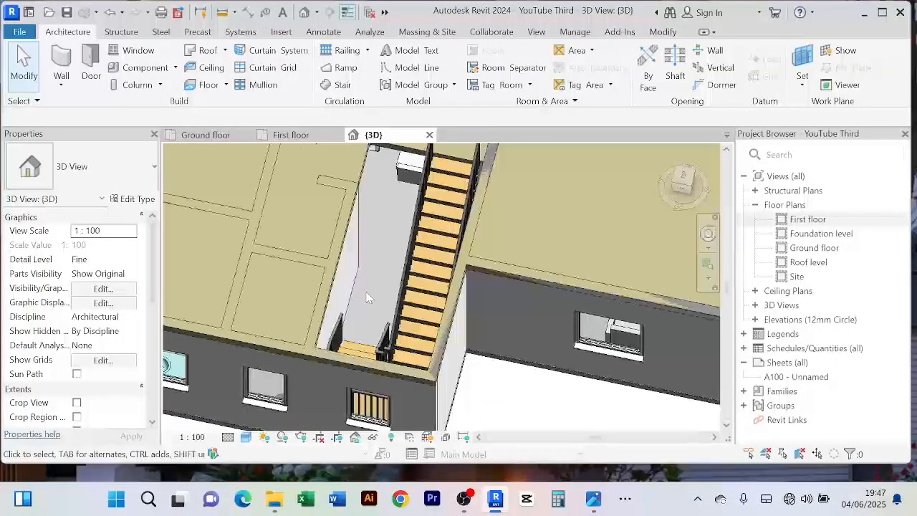
{"action": "scroll", "coordinate": [368, 297], "scroll_direction": "up", "scroll_amount": 2}
{"action": "scroll", "coordinate": [368, 298], "scroll_direction": "down", "scroll_amount": 2}
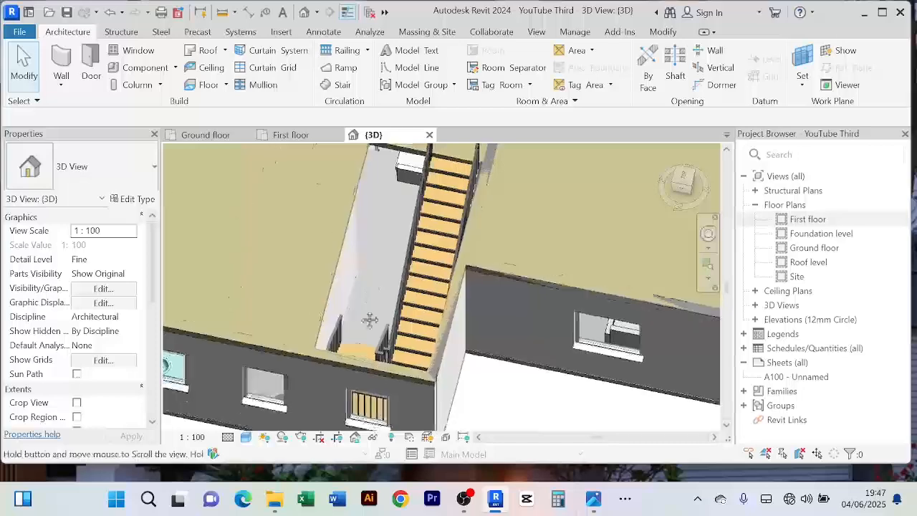
{"action": "middle_click_drag", "start_coordinate": [368, 315], "coordinate": [363, 298], "text": "shift"}
{"action": "scroll", "coordinate": [364, 317], "scroll_direction": "down", "scroll_amount": 1}
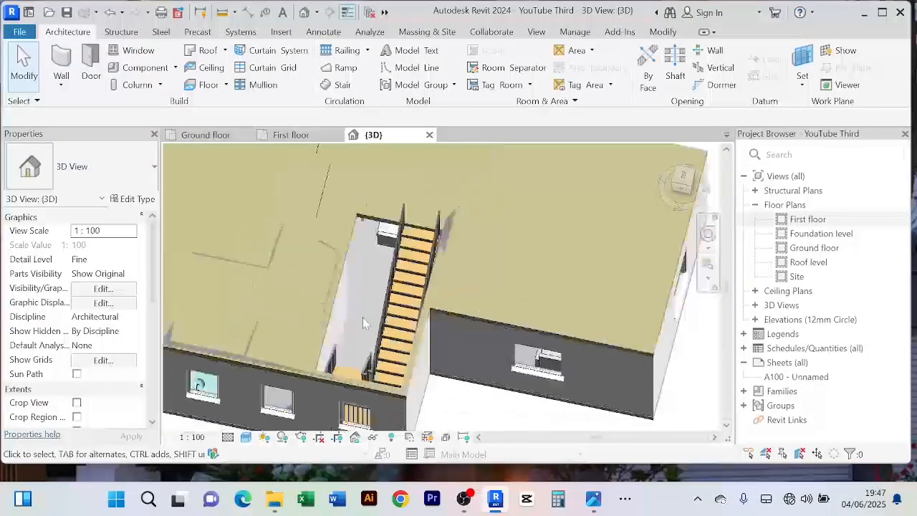
{"action": "scroll", "coordinate": [353, 333], "scroll_direction": "up", "scroll_amount": 3}
{"action": "scroll", "coordinate": [353, 333], "scroll_direction": "down", "scroll_amount": 2}
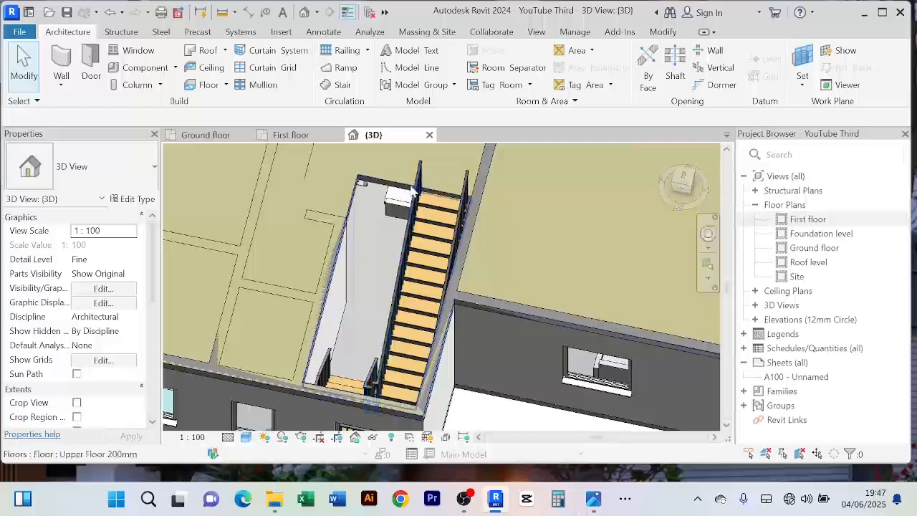
{"action": "scroll", "coordinate": [358, 286], "scroll_direction": "down", "scroll_amount": 3}
{"action": "scroll", "coordinate": [357, 285], "scroll_direction": "up", "scroll_amount": 3}
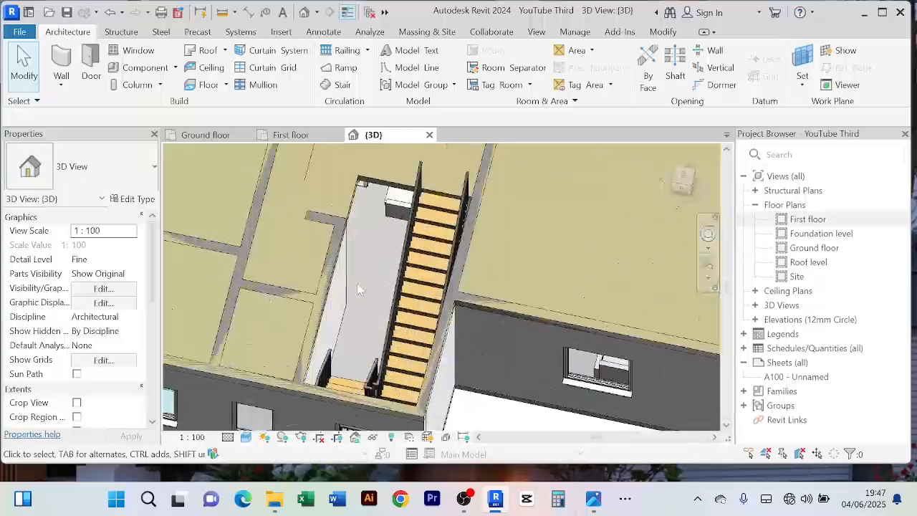
{"action": "scroll", "coordinate": [362, 308], "scroll_direction": "down", "scroll_amount": 5}
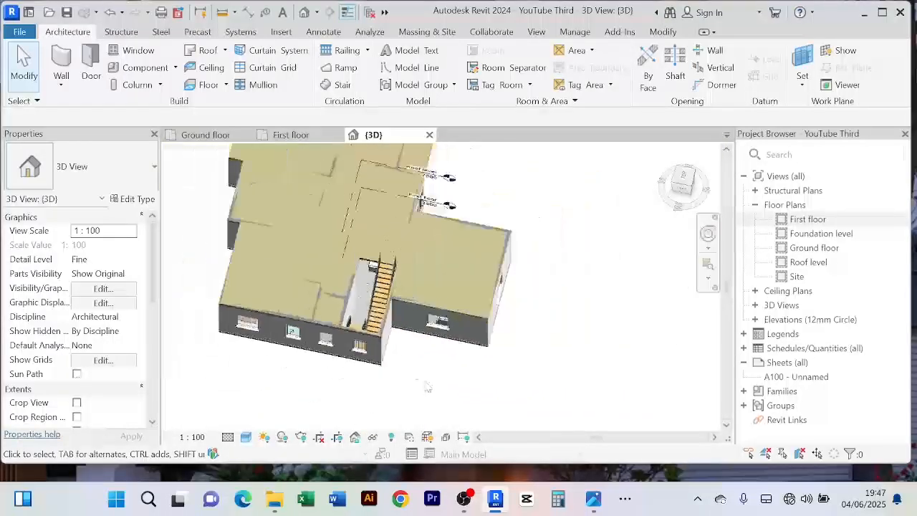
Step: Inspect the whole first floor slab from several sides and from the front against the level lines
{"action": "middle_click_drag", "start_coordinate": [427, 379], "coordinate": [351, 336], "text": "shift"}
{"action": "scroll", "coordinate": [341, 322], "scroll_direction": "up", "scroll_amount": 5}
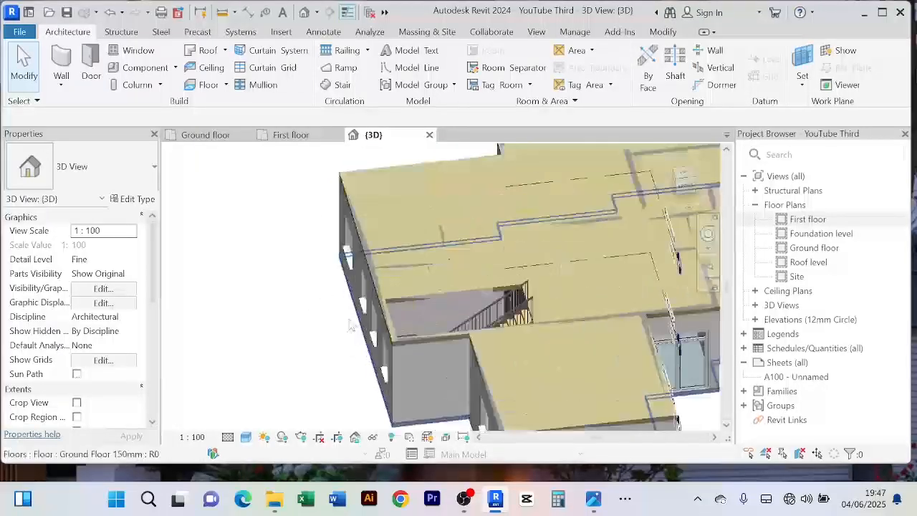
{"action": "scroll", "coordinate": [339, 320], "scroll_direction": "down", "scroll_amount": 2}
{"action": "middle_click_drag", "start_coordinate": [342, 321], "coordinate": [305, 321]}
{"action": "scroll", "coordinate": [313, 331], "scroll_direction": "down", "scroll_amount": 1}
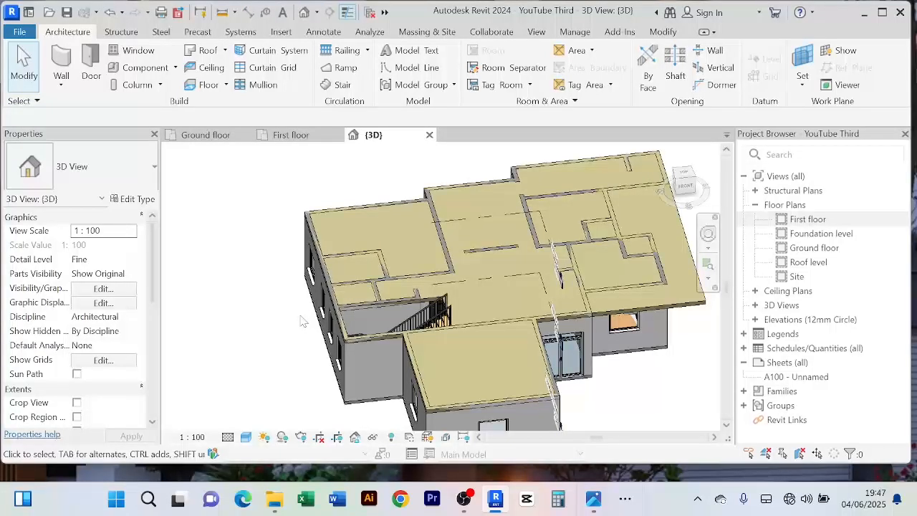
{"action": "scroll", "coordinate": [354, 225], "scroll_direction": "up", "scroll_amount": 2}
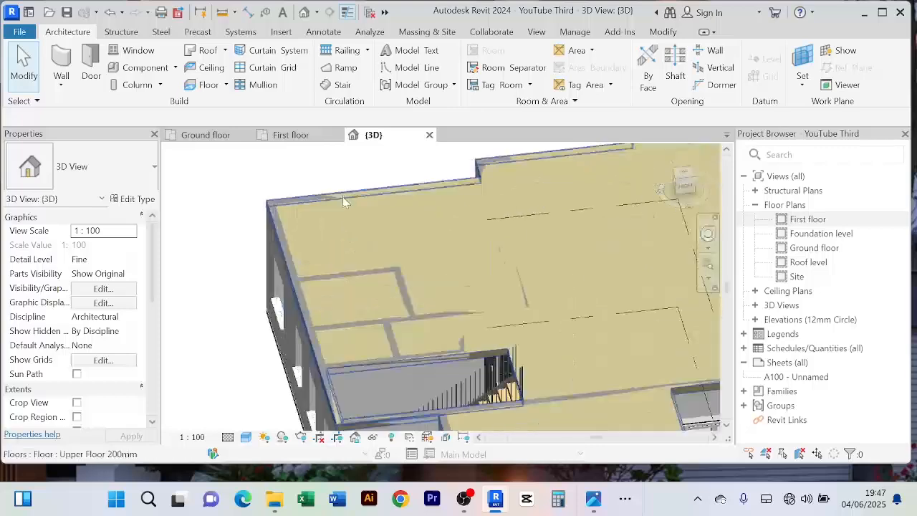
{"action": "scroll", "coordinate": [337, 191], "scroll_direction": "down", "scroll_amount": 2}
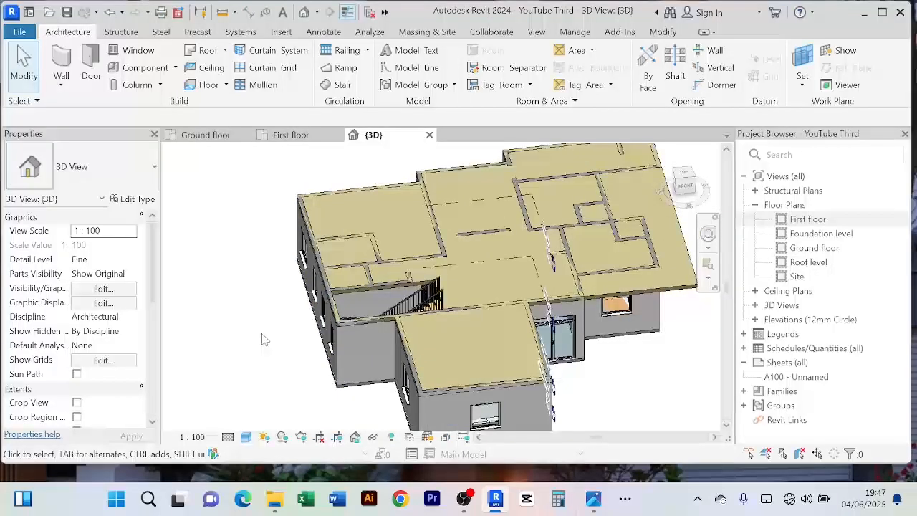
{"action": "middle_click_drag", "start_coordinate": [262, 338], "coordinate": [465, 398], "text": "shift"}
{"action": "middle_click_drag", "start_coordinate": [617, 385], "coordinate": [324, 280], "text": "shift"}
{"action": "middle_click_drag", "start_coordinate": [340, 358], "coordinate": [245, 333], "text": "shift"}
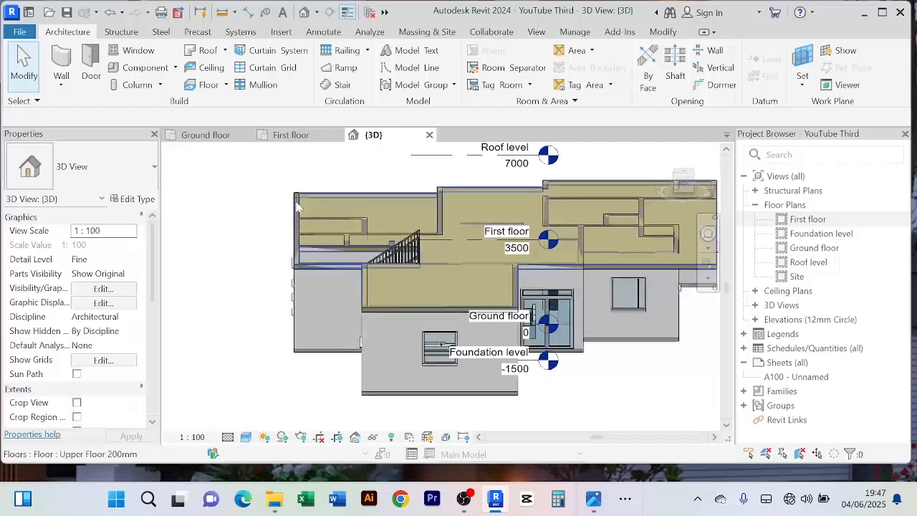
Step: Open the First floor plan to work on the complete slab outline
{"action": "left_click", "coordinate": [290, 135]}
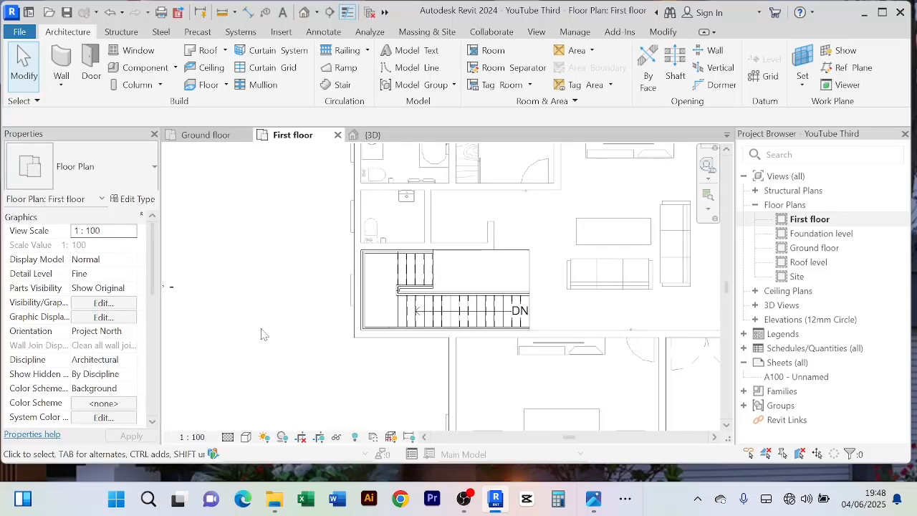
{"action": "scroll", "coordinate": [273, 323], "scroll_direction": "down", "scroll_amount": 1}
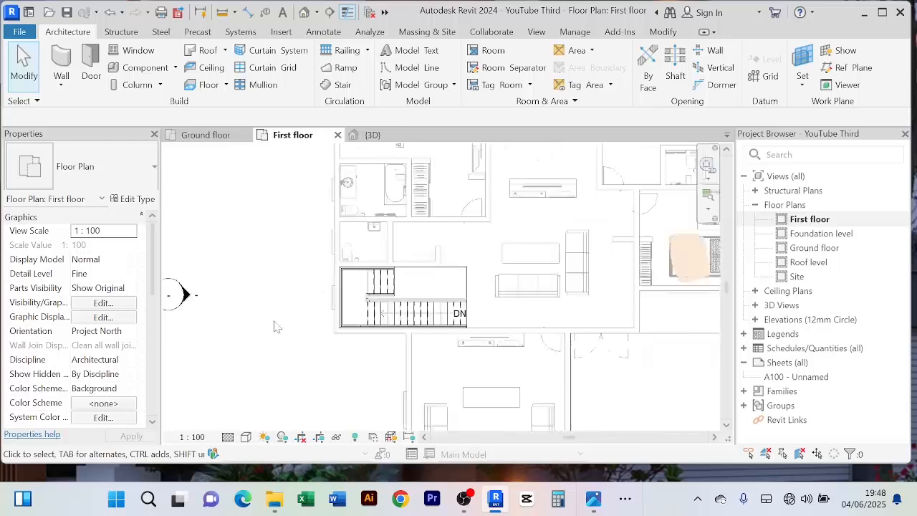
{"action": "middle_click_drag", "start_coordinate": [282, 277], "coordinate": [261, 318]}
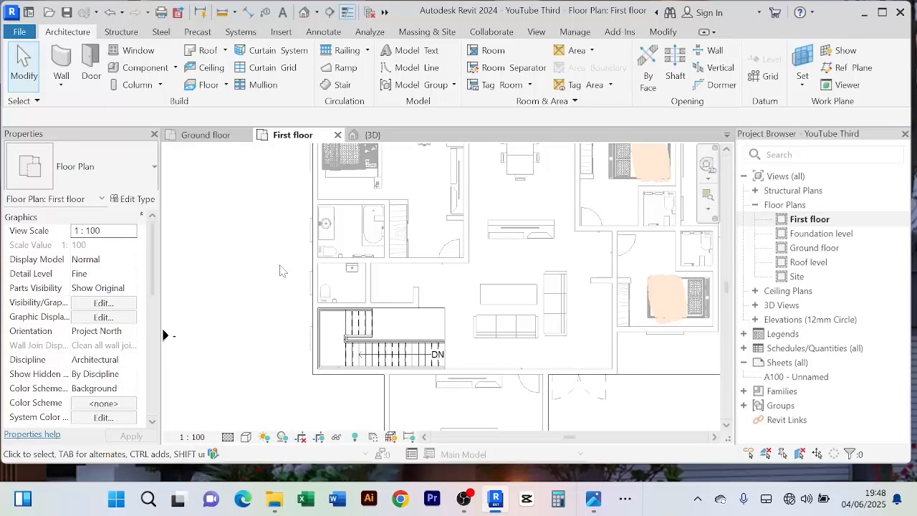
{"action": "scroll", "coordinate": [282, 271], "scroll_direction": "down", "scroll_amount": 2}
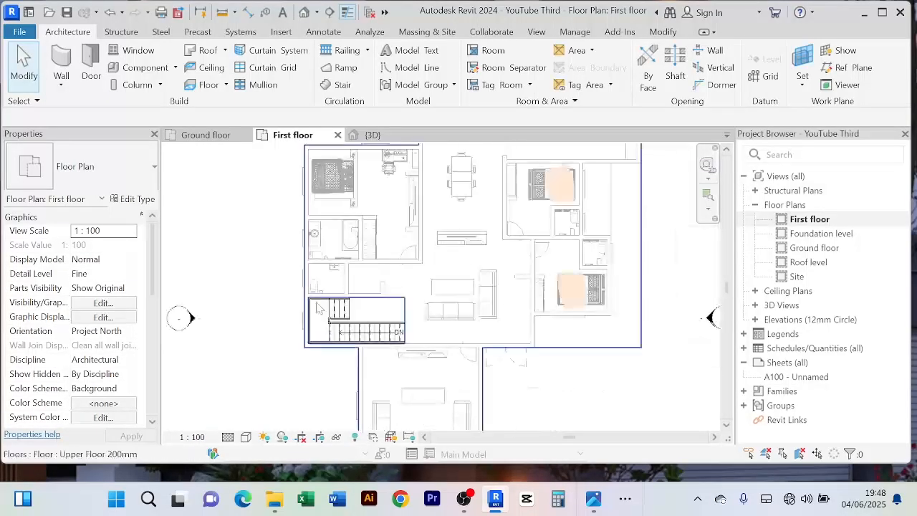
{"action": "scroll", "coordinate": [270, 282], "scroll_direction": "down", "scroll_amount": 2}
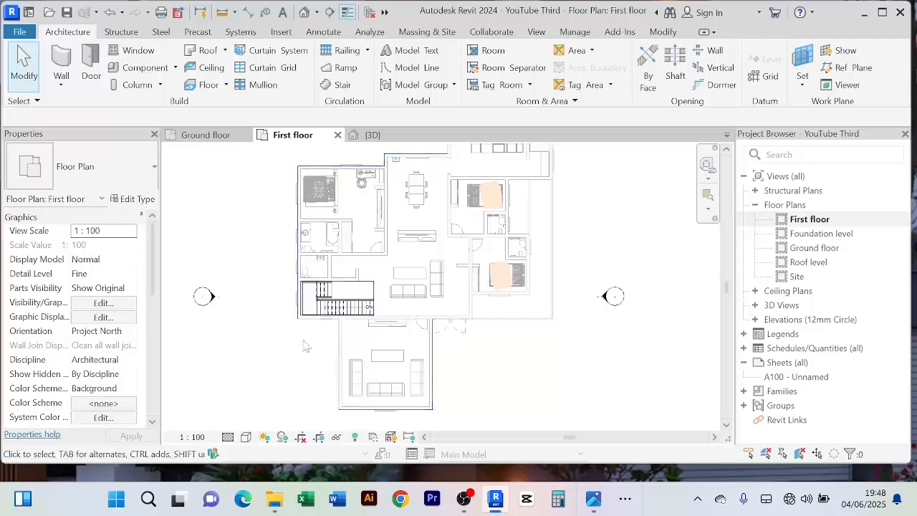
{"action": "middle_click_drag", "start_coordinate": [305, 342], "coordinate": [309, 364]}
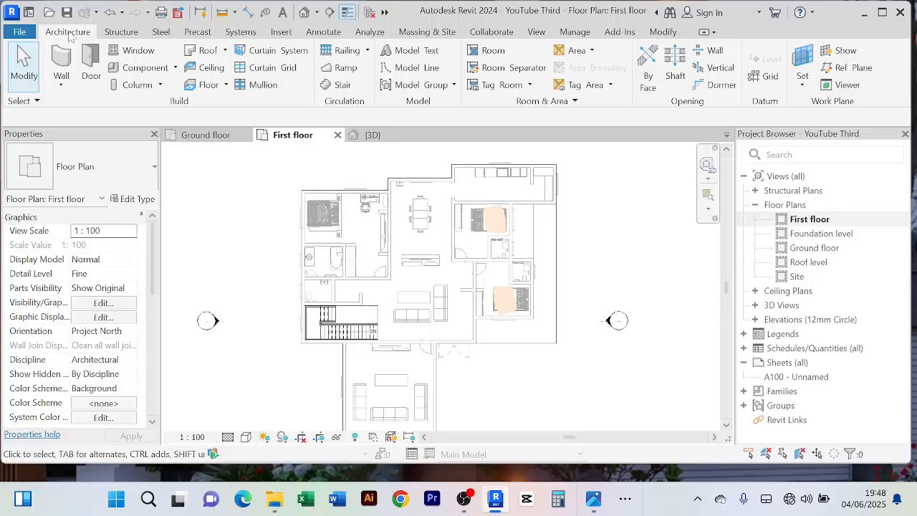
Step: Draw an architectural Main Wall 200m about 10100 mm long, vertically from the slab's upper edge through the stairwell to its lower edge
{"action": "left_click", "coordinate": [61, 83]}
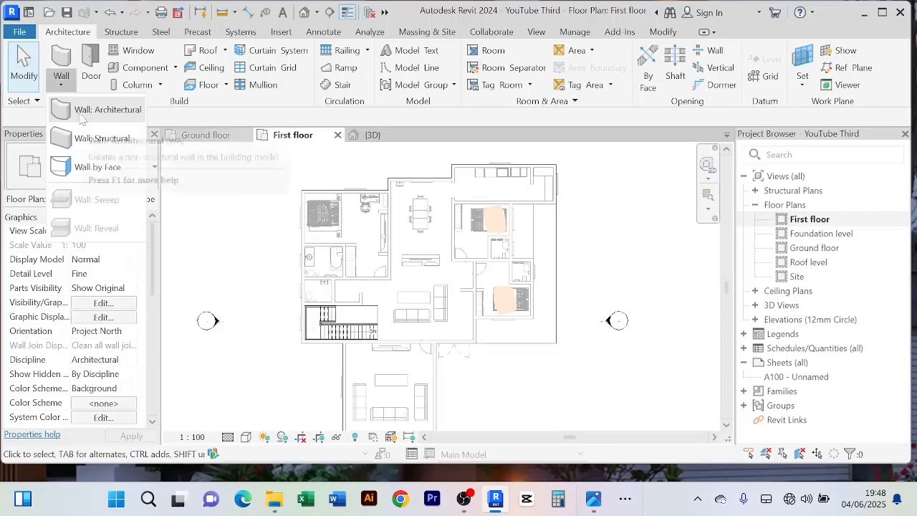
{"action": "left_click", "coordinate": [83, 115]}
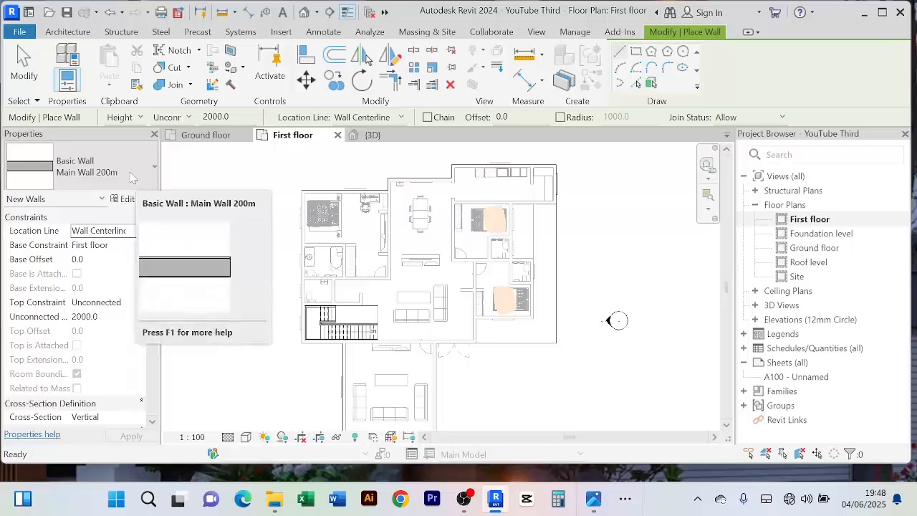
{"action": "middle_click_drag", "start_coordinate": [255, 236], "coordinate": [254, 227]}
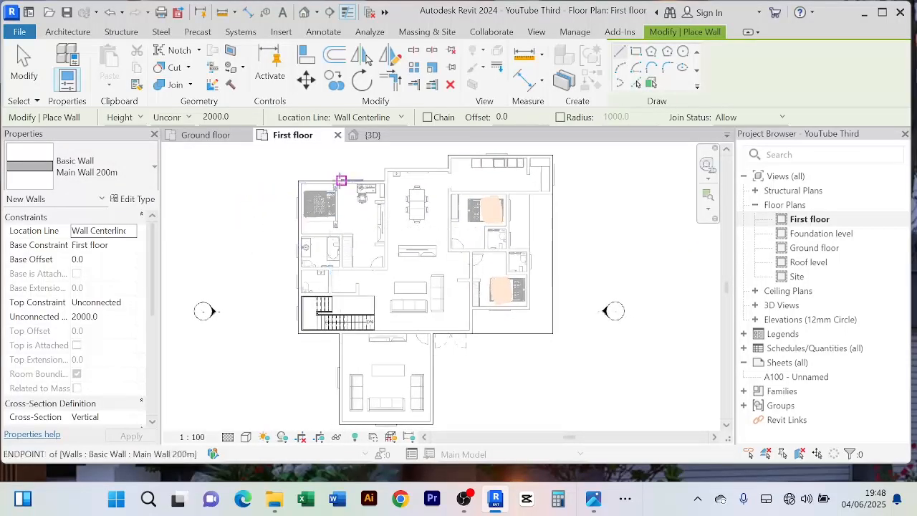
{"action": "left_click", "coordinate": [341, 180]}
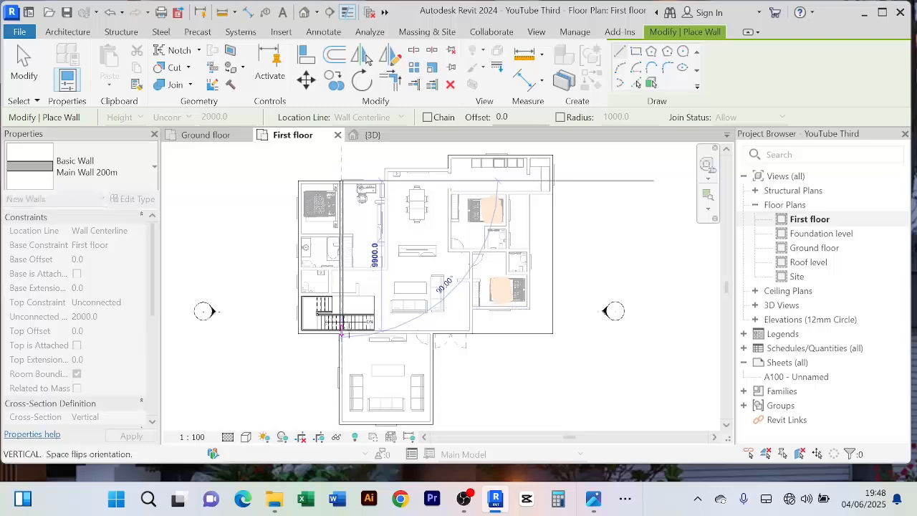
{"action": "left_click", "coordinate": [342, 331]}
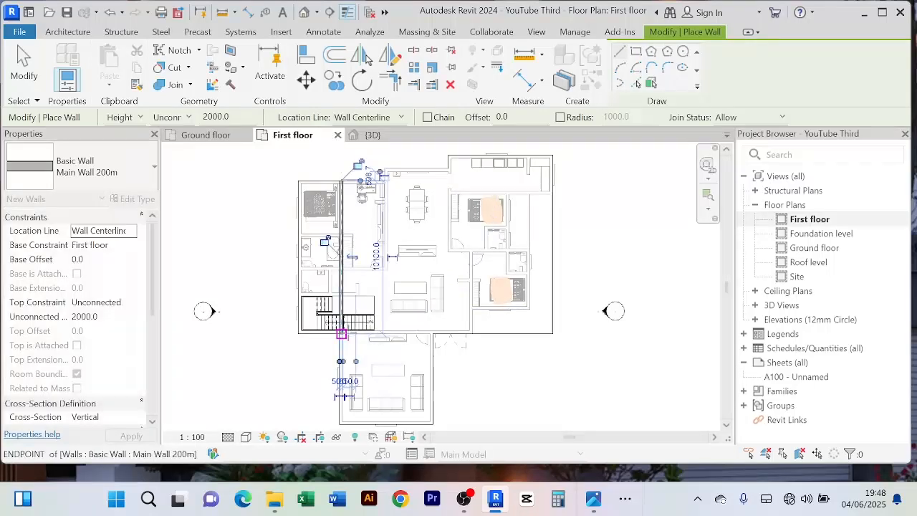
{"action": "right_click", "coordinate": [245, 189]}
{"action": "key", "text": "Escape"}
{"action": "right_click", "coordinate": [243, 181]}
{"action": "left_click", "coordinate": [268, 192]}
{"action": "scroll", "coordinate": [269, 197], "scroll_direction": "up", "scroll_amount": 2}
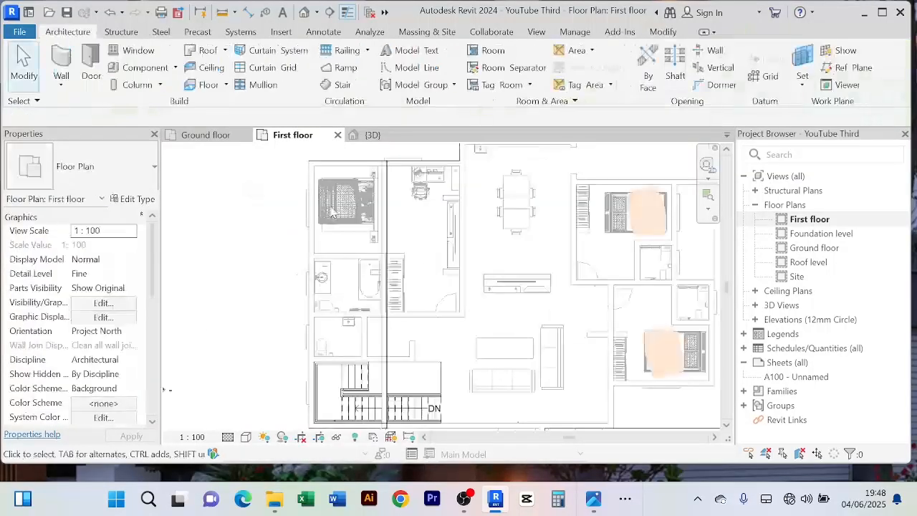
{"action": "scroll", "coordinate": [267, 195], "scroll_direction": "down", "scroll_amount": 1}
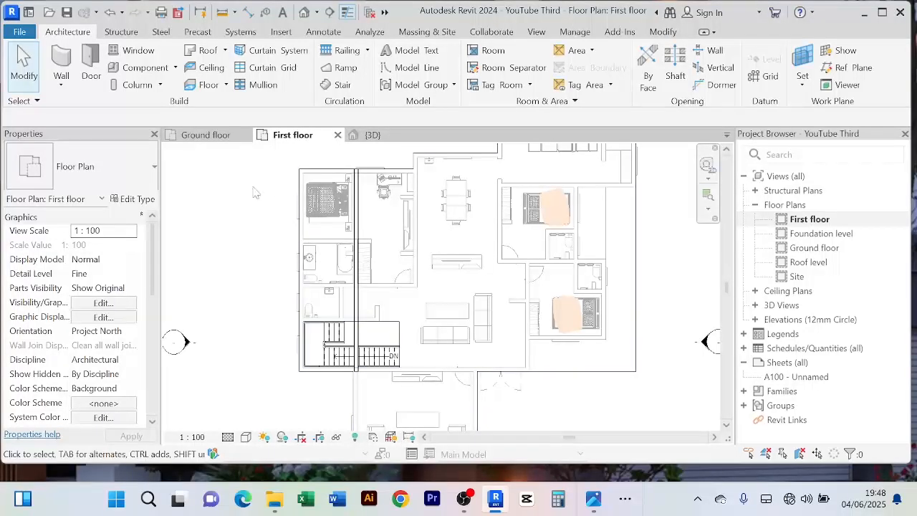
{"action": "scroll", "coordinate": [254, 192], "scroll_direction": "down", "scroll_amount": 1}
{"action": "mouse_move", "coordinate": [256, 191]}
{"action": "middle_mouse_down"}
{"action": "mouse_move", "coordinate": [256, 222]}
{"action": "mouse_move", "coordinate": [259, 208]}
{"action": "middle_mouse_up"}
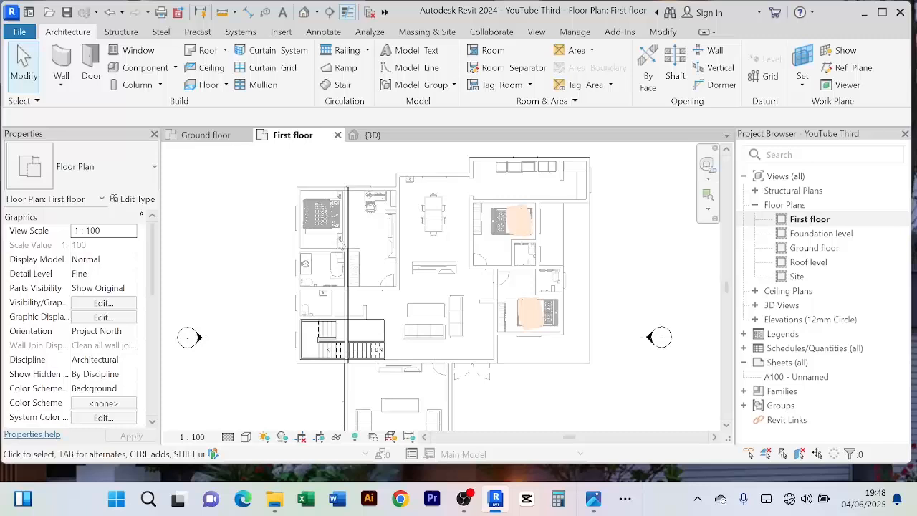
Step: Draw a horizontal Main Wall 200m from the vertical wall's upper end across the dining area to above the upper right bedroom
{"action": "left_click", "coordinate": [347, 243]}
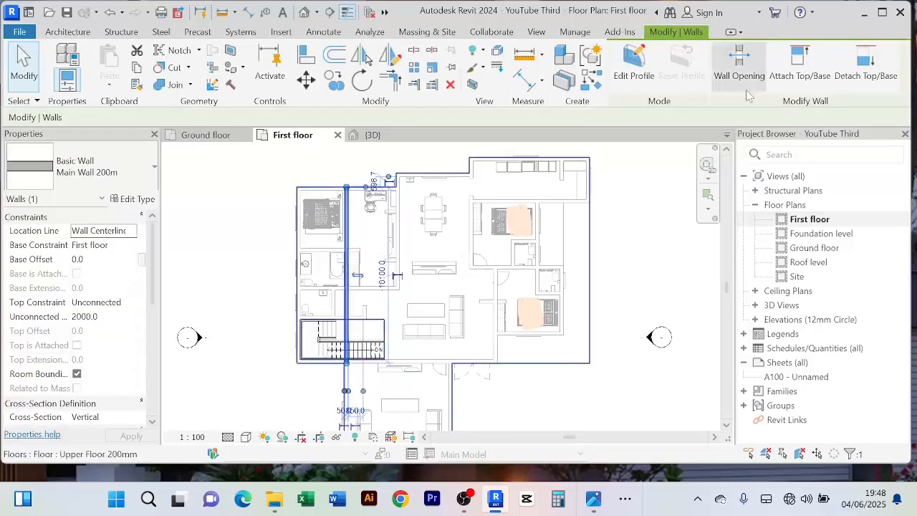
{"action": "key", "text": "w"}
{"action": "key", "text": "a"}
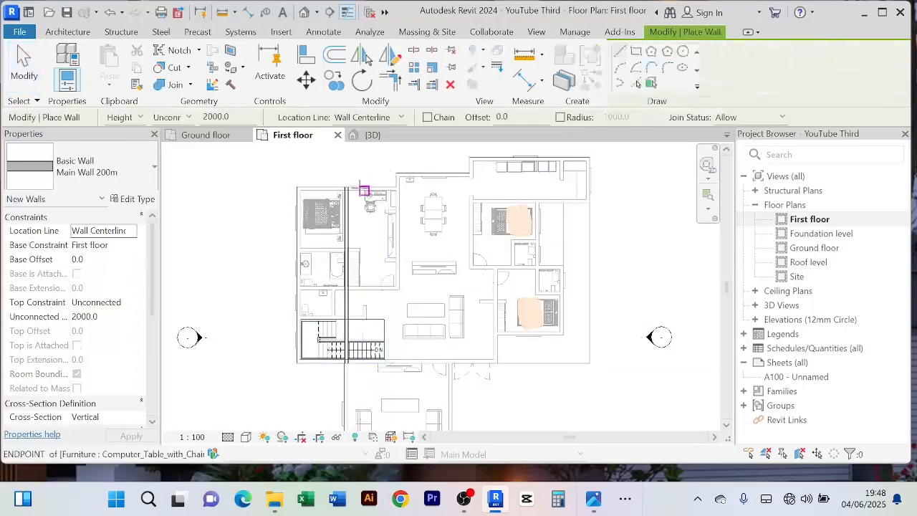
{"action": "left_click", "coordinate": [347, 187]}
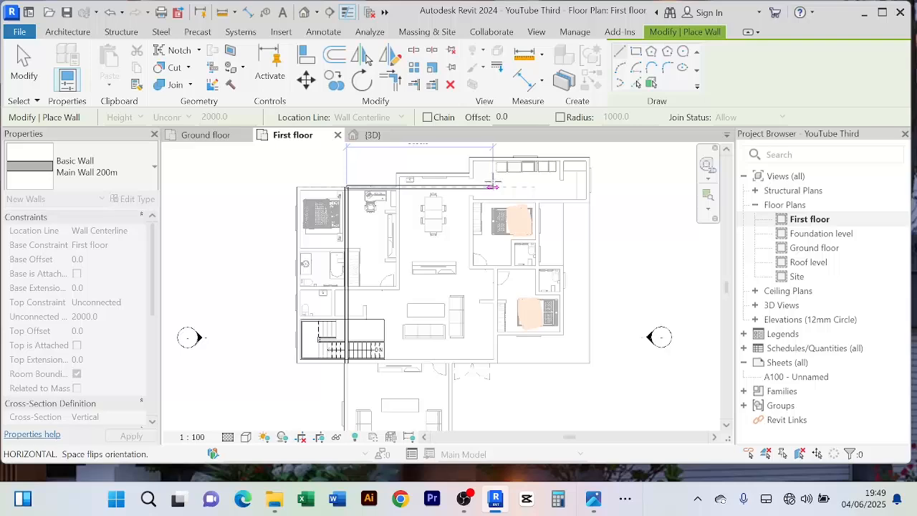
{"action": "left_click", "coordinate": [493, 186]}
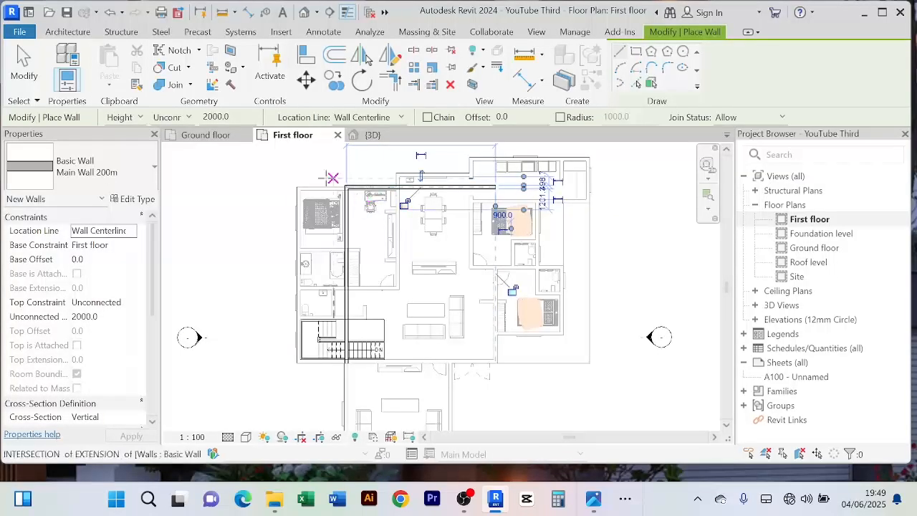
{"action": "right_click", "coordinate": [277, 172]}
{"action": "left_click", "coordinate": [279, 179]}
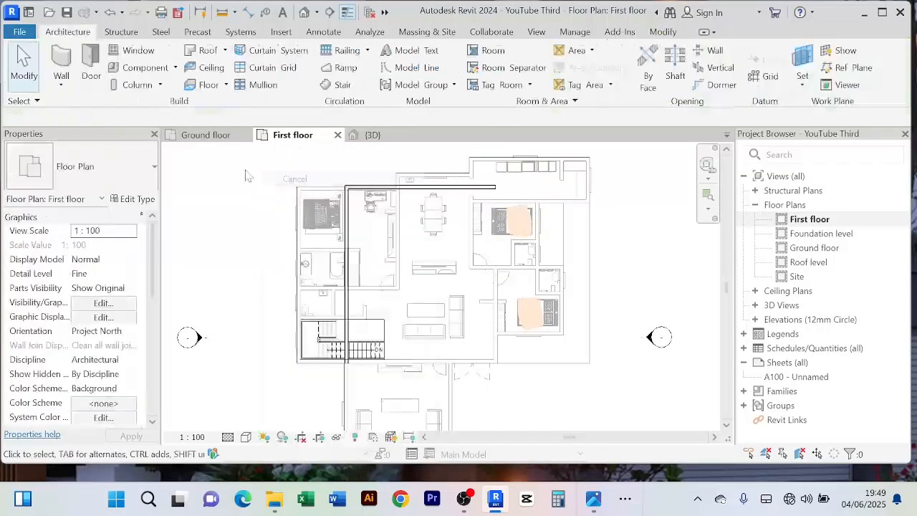
{"action": "right_click", "coordinate": [245, 170]}
{"action": "left_click", "coordinate": [258, 178]}
{"action": "right_click", "coordinate": [252, 171]}
{"action": "left_click", "coordinate": [265, 181]}
Step: Offset a copy of the vertical stairwell wall 5000 mm across the plan through the dining and living area
{"action": "scroll", "coordinate": [264, 182], "scroll_direction": "down", "scroll_amount": 2}
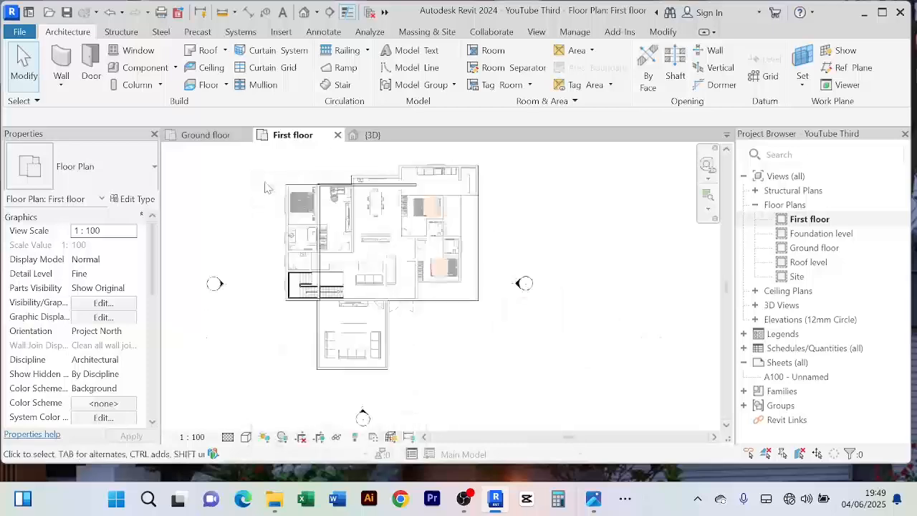
{"action": "scroll", "coordinate": [265, 187], "scroll_direction": "up", "scroll_amount": 3}
{"action": "scroll", "coordinate": [265, 208], "scroll_direction": "down", "scroll_amount": 2}
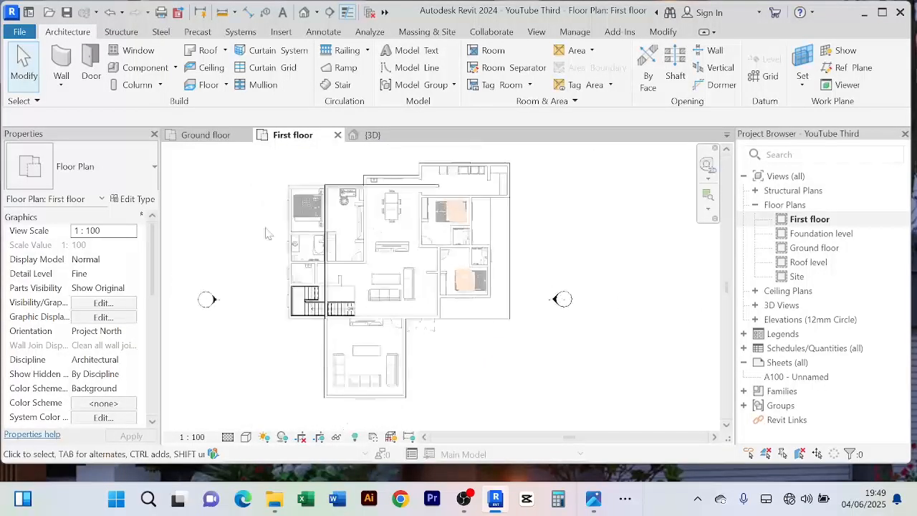
{"action": "scroll", "coordinate": [266, 208], "scroll_direction": "up", "scroll_amount": 2}
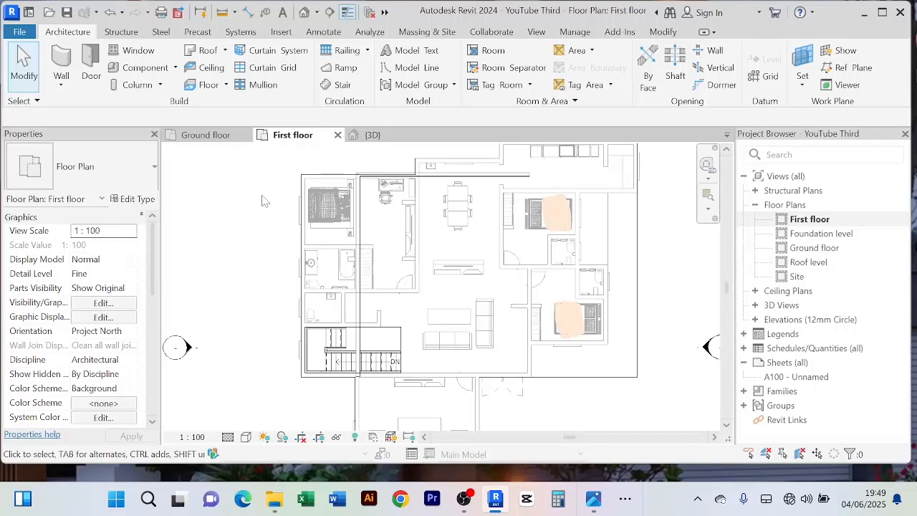
{"action": "left_click", "coordinate": [357, 215]}
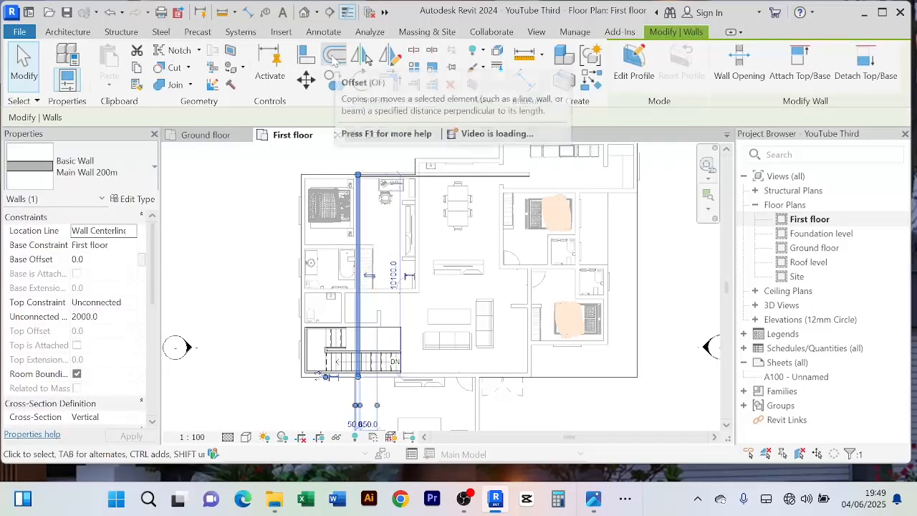
{"action": "left_click", "coordinate": [335, 55]}
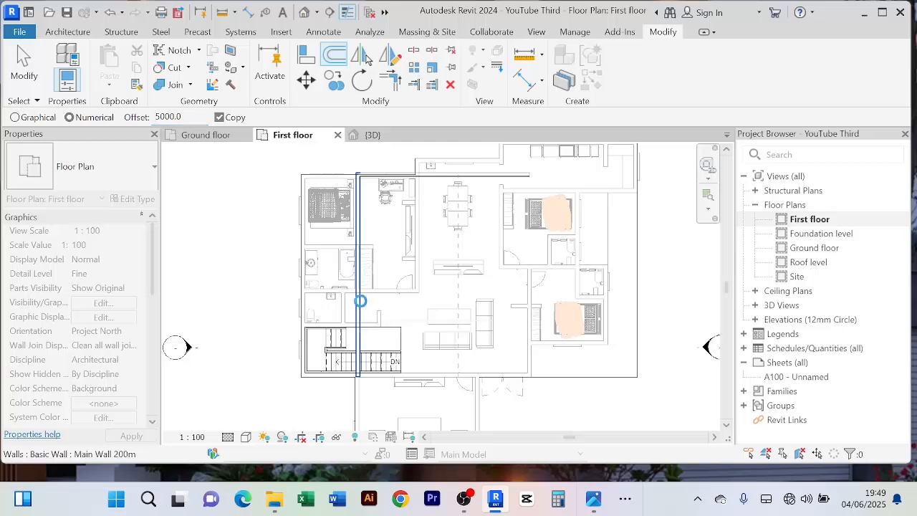
{"action": "left_click", "coordinate": [360, 304]}
{"action": "right_click", "coordinate": [248, 238]}
{"action": "left_click", "coordinate": [252, 243]}
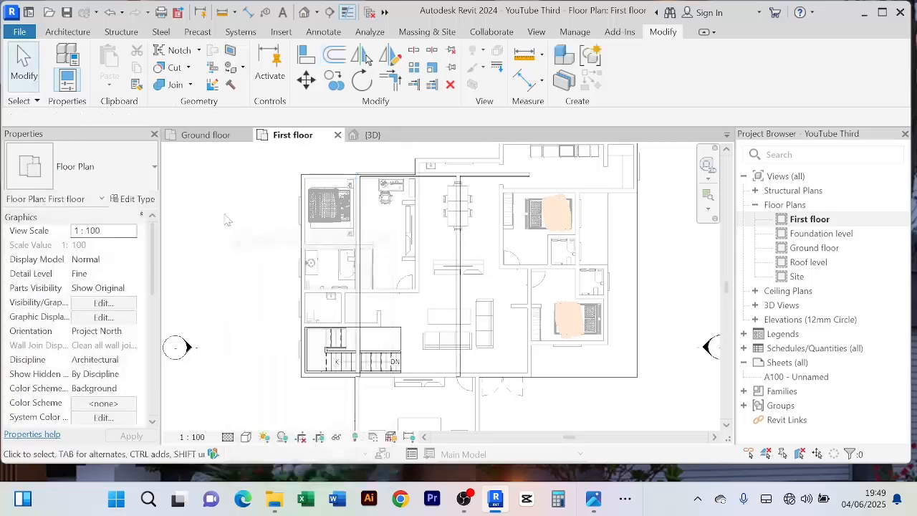
Step: Dimension the clear distance between the facing sides of the stairwell wall and its offset copy
{"action": "left_click", "coordinate": [526, 80]}
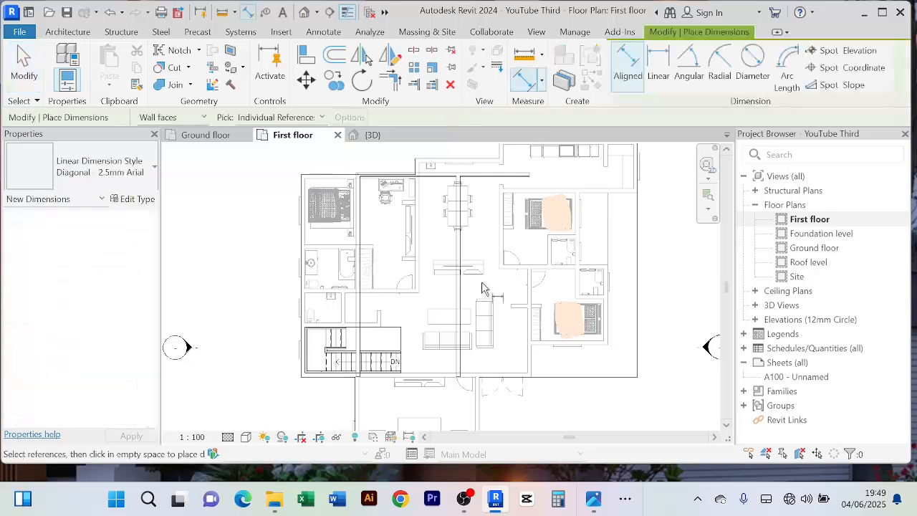
{"action": "left_click", "coordinate": [459, 290]}
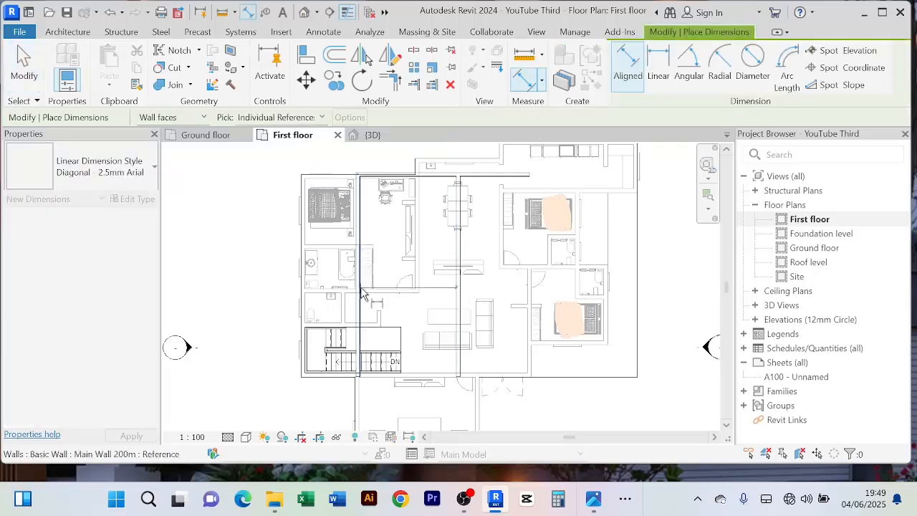
{"action": "left_click", "coordinate": [361, 294]}
{"action": "left_click", "coordinate": [401, 295]}
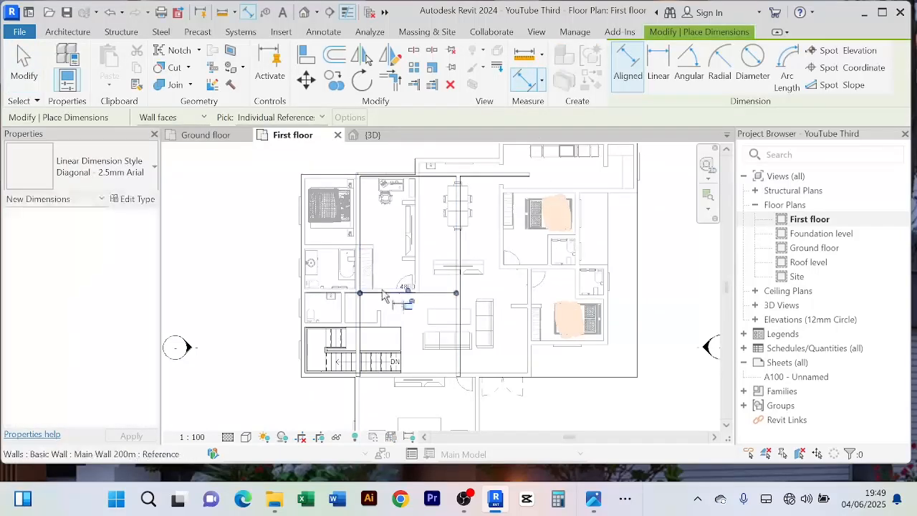
{"action": "right_click", "coordinate": [249, 212]}
{"action": "left_click", "coordinate": [265, 222]}
{"action": "right_click", "coordinate": [239, 198]}
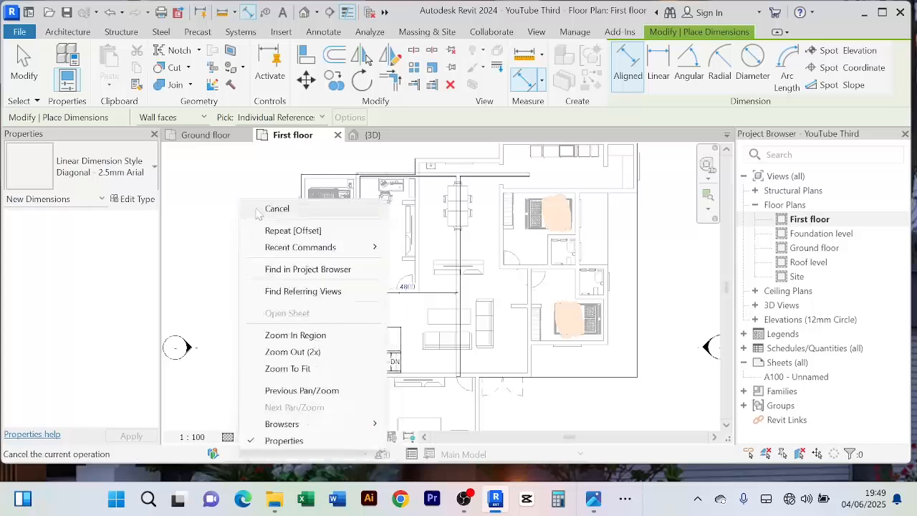
{"action": "left_click", "coordinate": [256, 209]}
{"action": "right_click", "coordinate": [243, 198]}
{"action": "left_click", "coordinate": [256, 208]}
Step: Set the clear distance between the stairwell wall and its offset copy to 5 m by moving the copied wall
{"action": "left_click", "coordinate": [458, 324]}
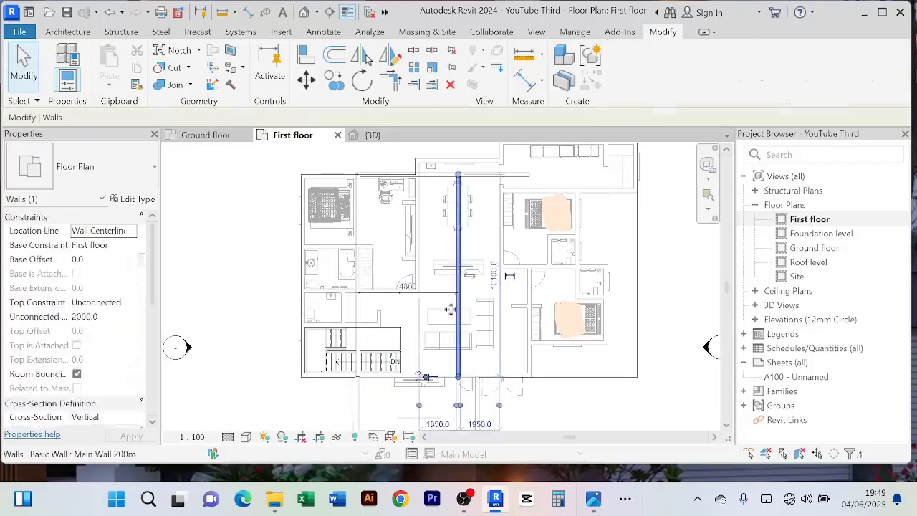
{"action": "left_click", "coordinate": [410, 290]}
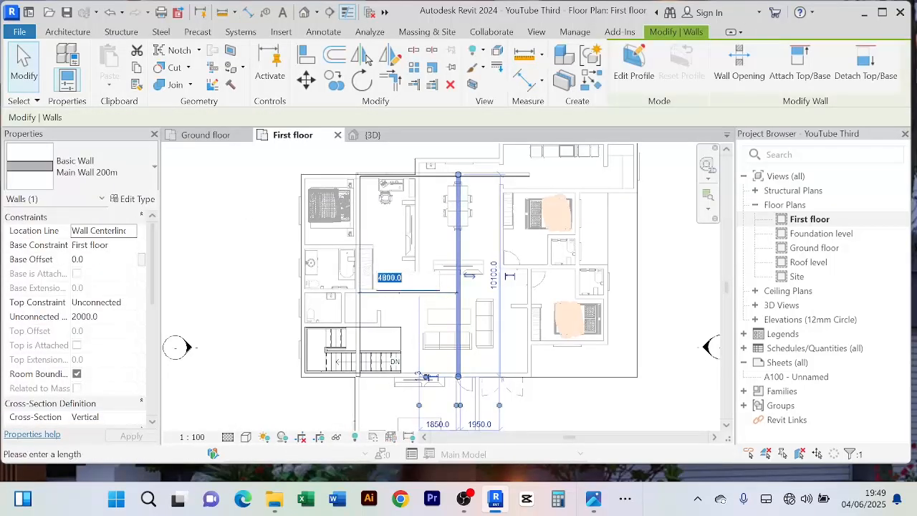
{"action": "type", "text": "5m"}
{"action": "key", "text": "Return"}
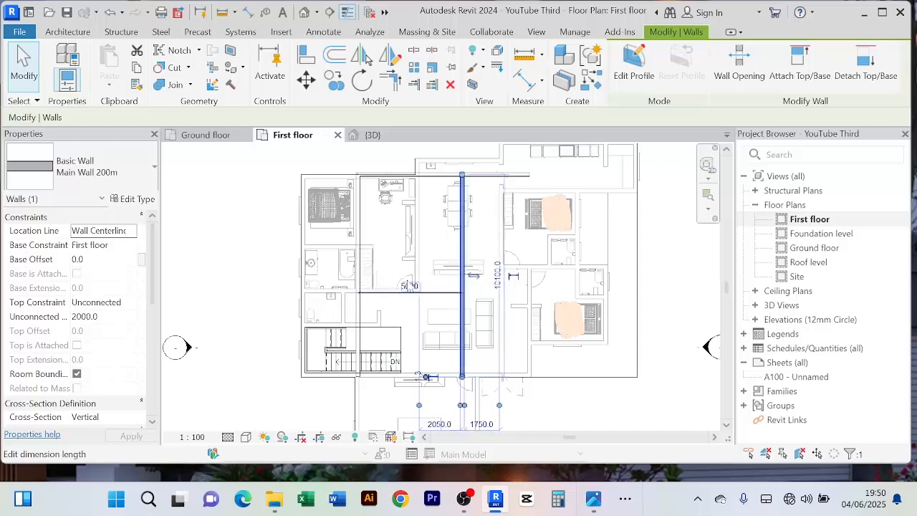
{"action": "key", "text": "Escape"}
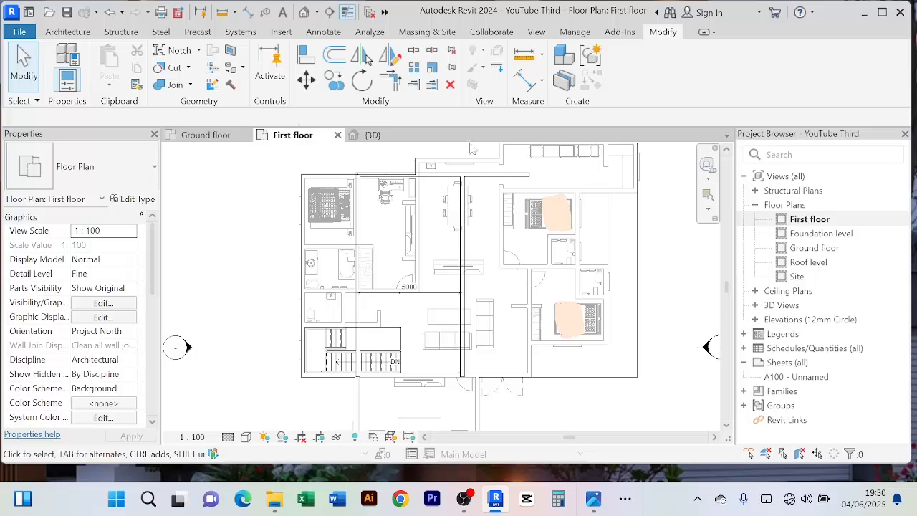
{"action": "left_click", "coordinate": [526, 78]}
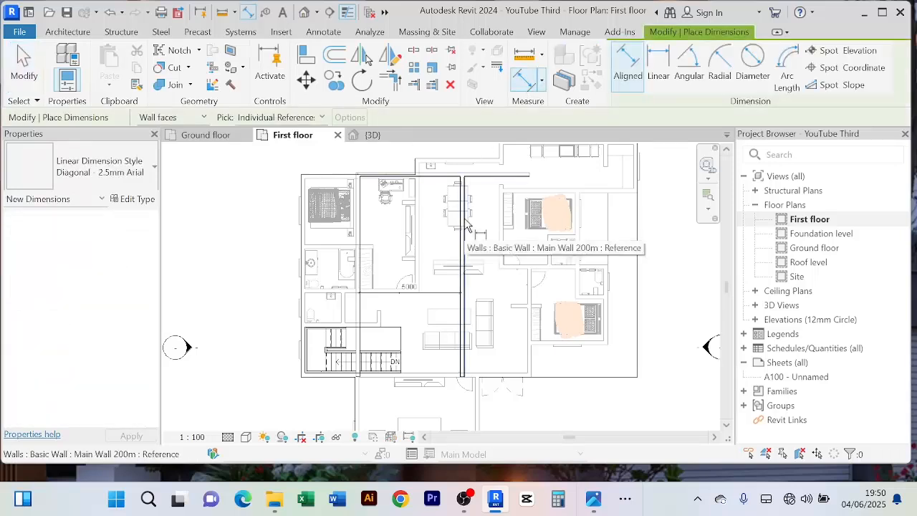
{"action": "right_click", "coordinate": [500, 230]}
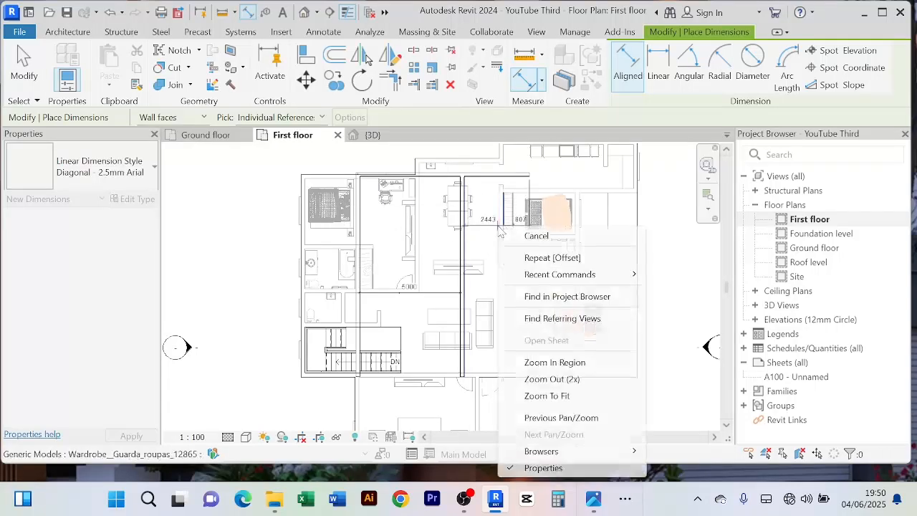
{"action": "left_click", "coordinate": [535, 235]}
{"action": "right_click", "coordinate": [495, 218]}
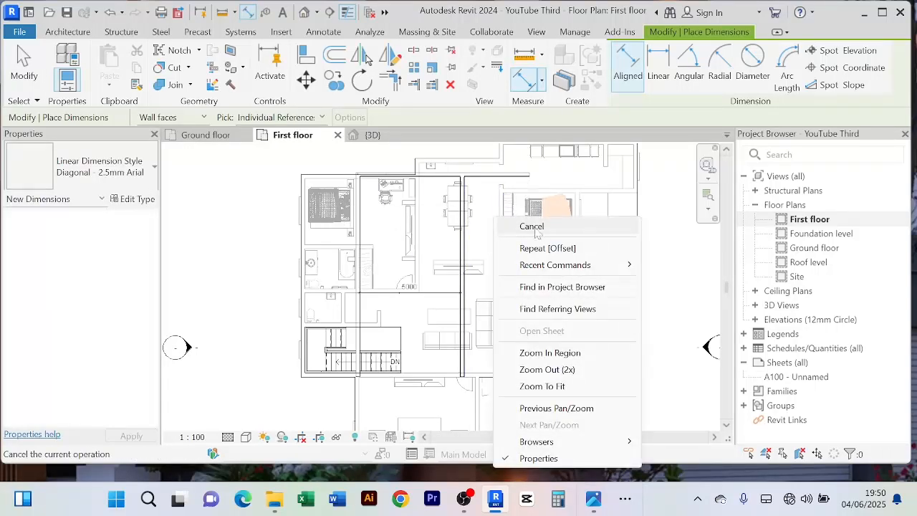
{"action": "left_click", "coordinate": [534, 228]}
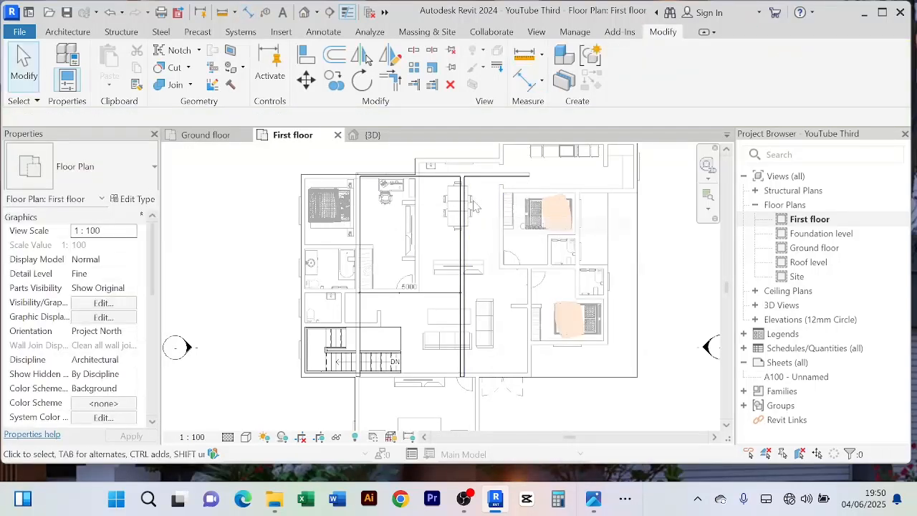
Step: Draw a similar vertical Main Wall 200m about 9900 mm long from the horizontal wall's free end down to near the slab's lower edge
{"action": "left_click", "coordinate": [465, 252]}
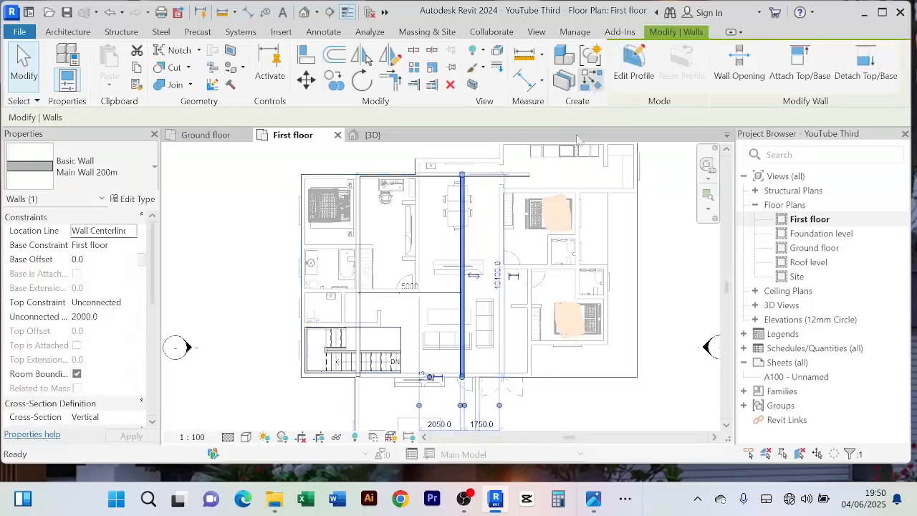
{"action": "left_click", "coordinate": [591, 79]}
{"action": "left_click", "coordinate": [529, 174]}
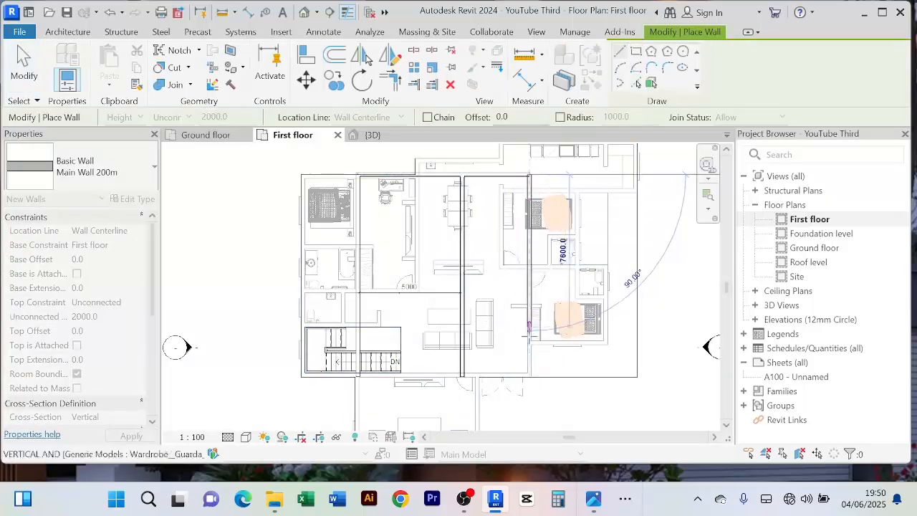
{"action": "left_click", "coordinate": [528, 370]}
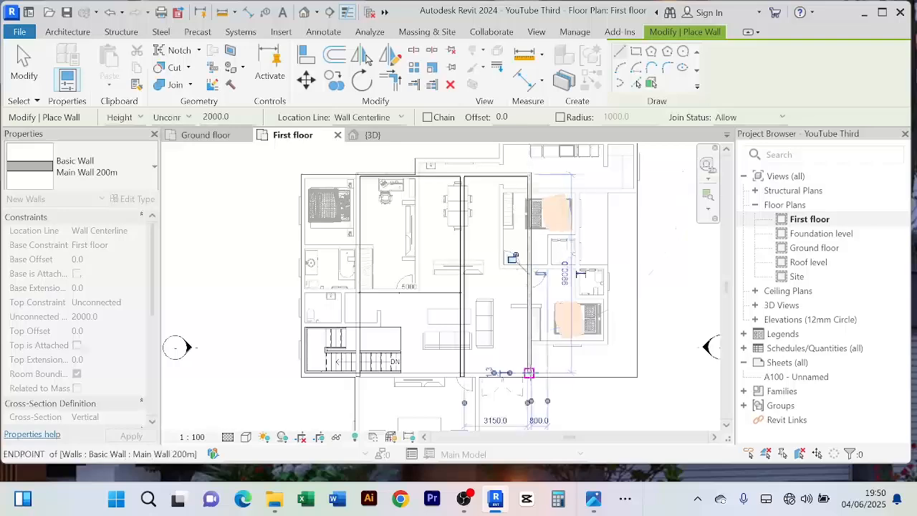
{"action": "right_click", "coordinate": [493, 299]}
{"action": "left_click", "coordinate": [549, 40]}
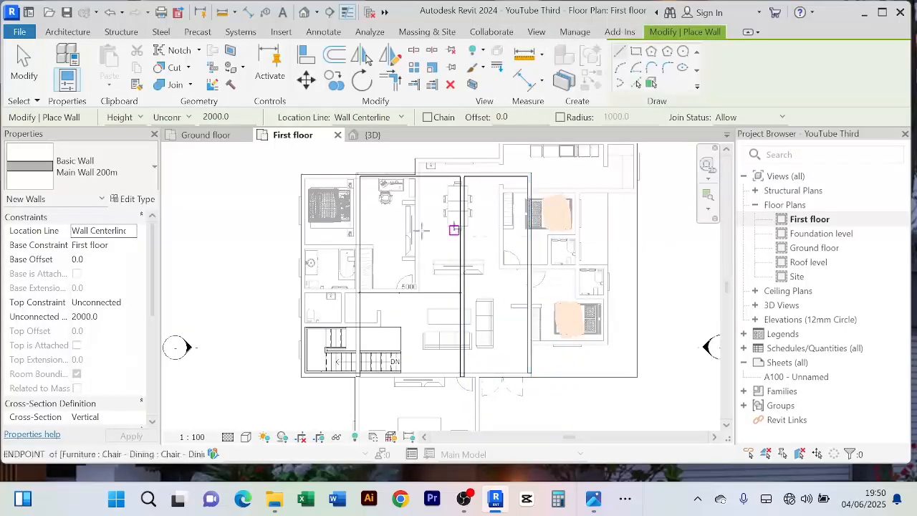
{"action": "right_click", "coordinate": [226, 202]}
{"action": "left_click", "coordinate": [258, 215]}
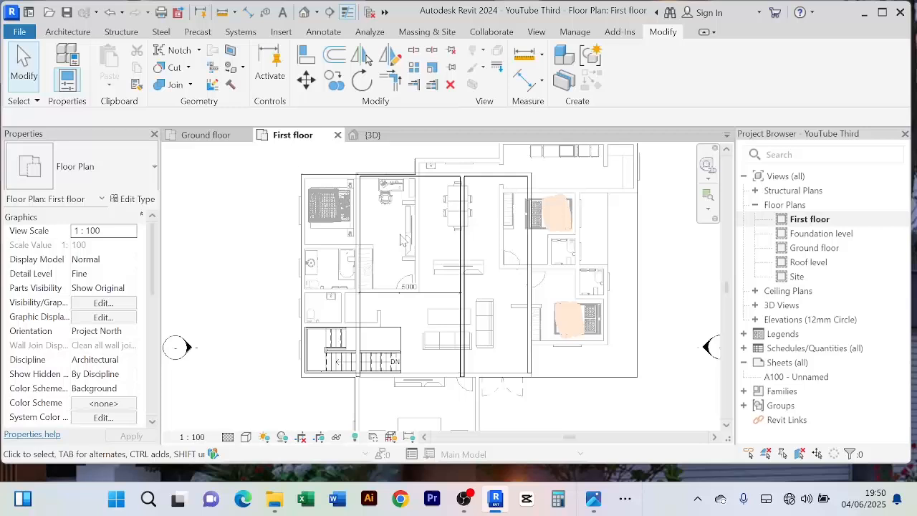
Step: Draw a horizontal Main Wall 200m from the lower end of the easternmost vertical wall to the stairwell wall, closing the outline
{"action": "left_click", "coordinate": [360, 233]}
{"action": "left_click", "coordinate": [598, 84]}
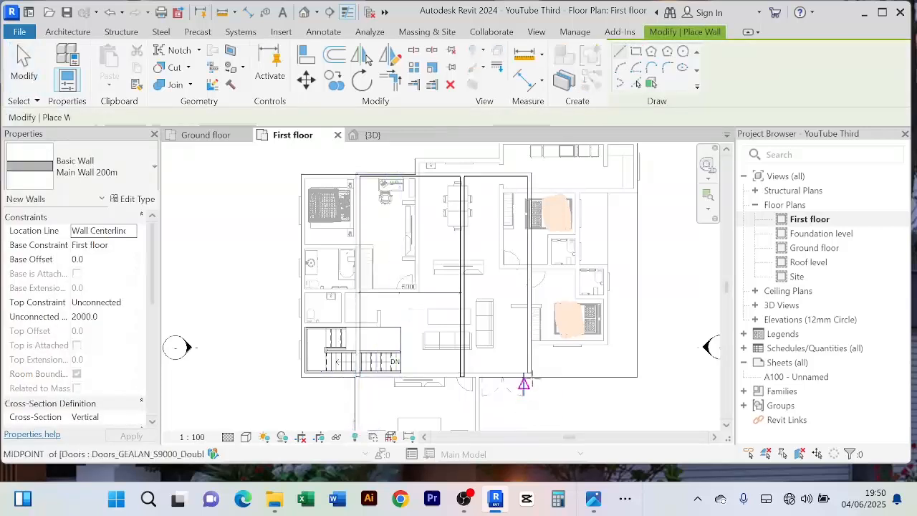
{"action": "left_click", "coordinate": [531, 374]}
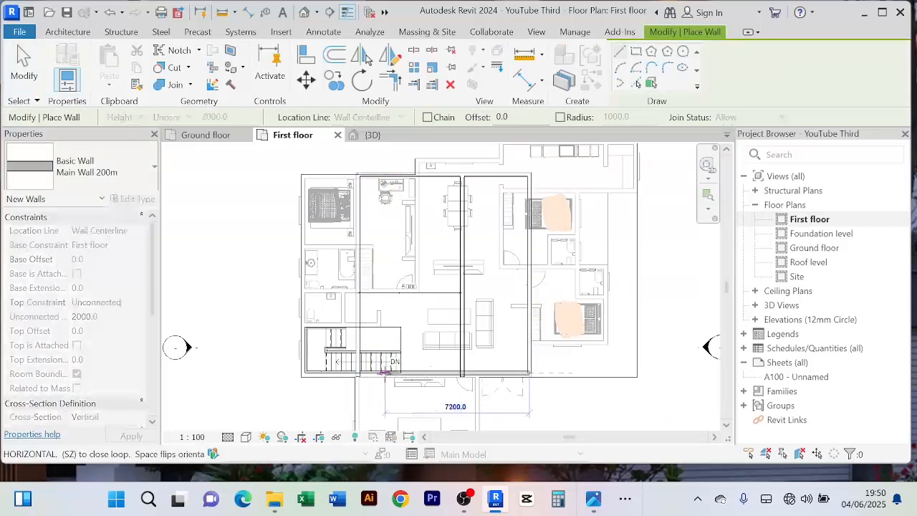
{"action": "key", "text": "Escape"}
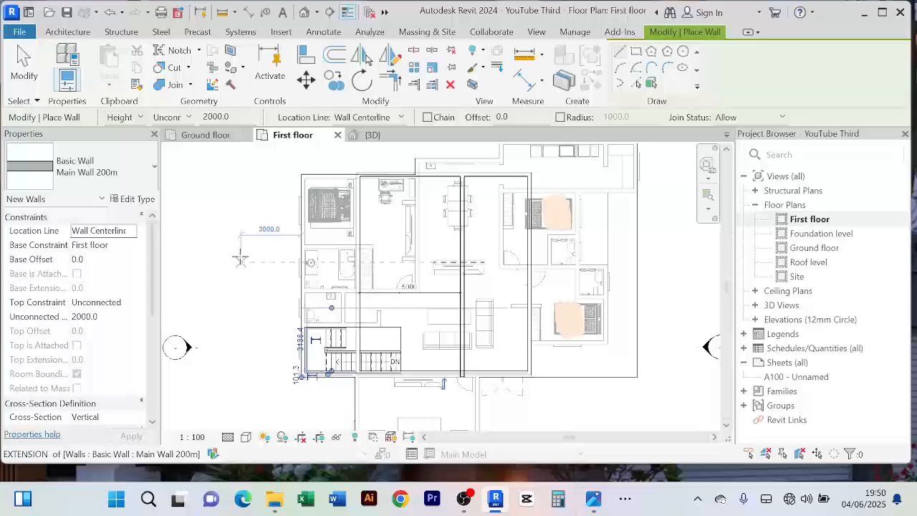
{"action": "right_click", "coordinate": [240, 212]}
{"action": "left_click", "coordinate": [258, 219]}
Step: Align the outer face of the lower horizontal wall with the slab's lower edge
{"action": "scroll", "coordinate": [374, 401], "scroll_direction": "up", "scroll_amount": 5}
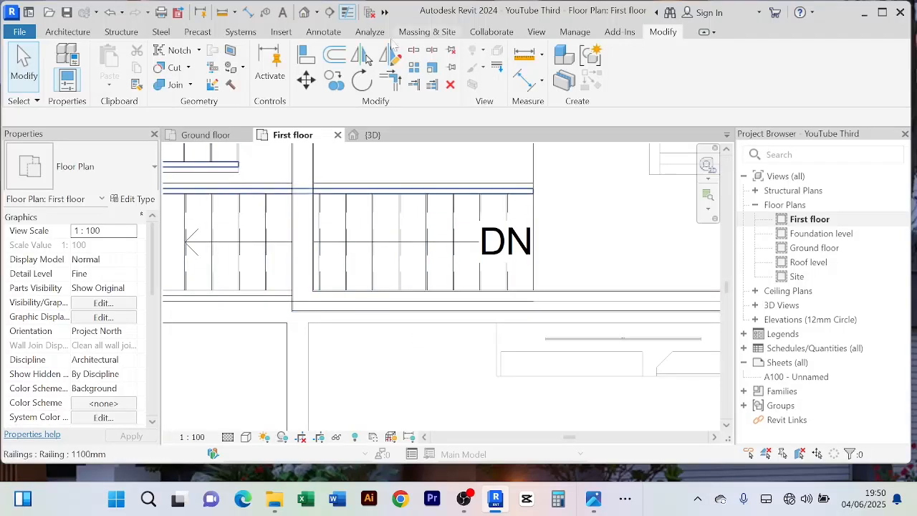
{"action": "left_click", "coordinate": [306, 55]}
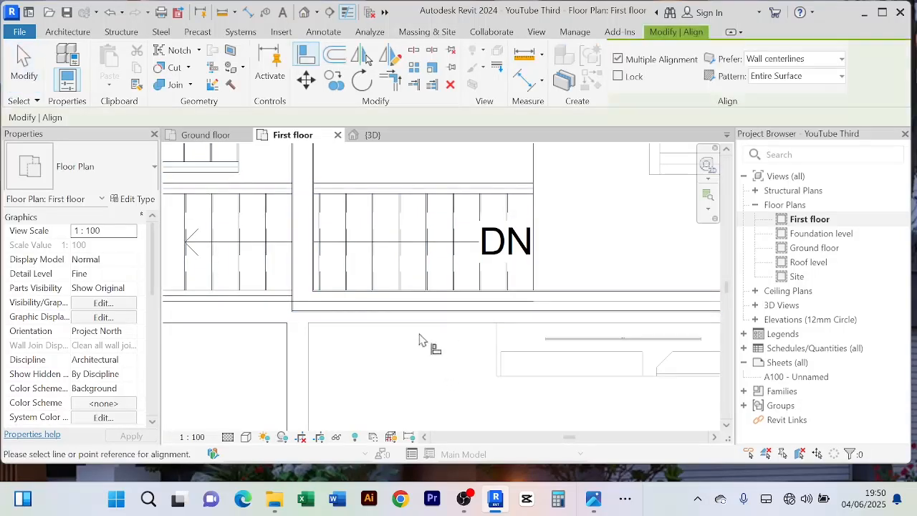
{"action": "left_click", "coordinate": [415, 323]}
{"action": "scroll", "coordinate": [415, 330], "scroll_direction": "down", "scroll_amount": 3}
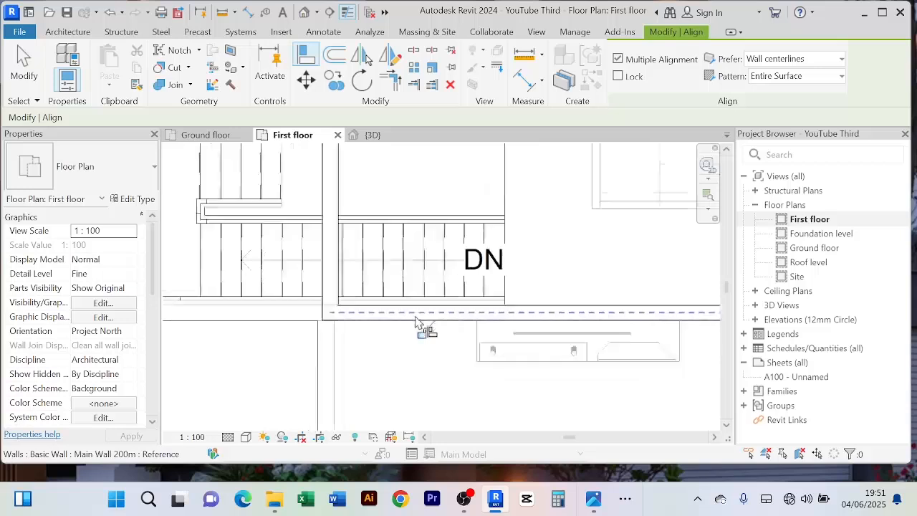
{"action": "right_click", "coordinate": [414, 350]}
{"action": "left_click", "coordinate": [464, 110]}
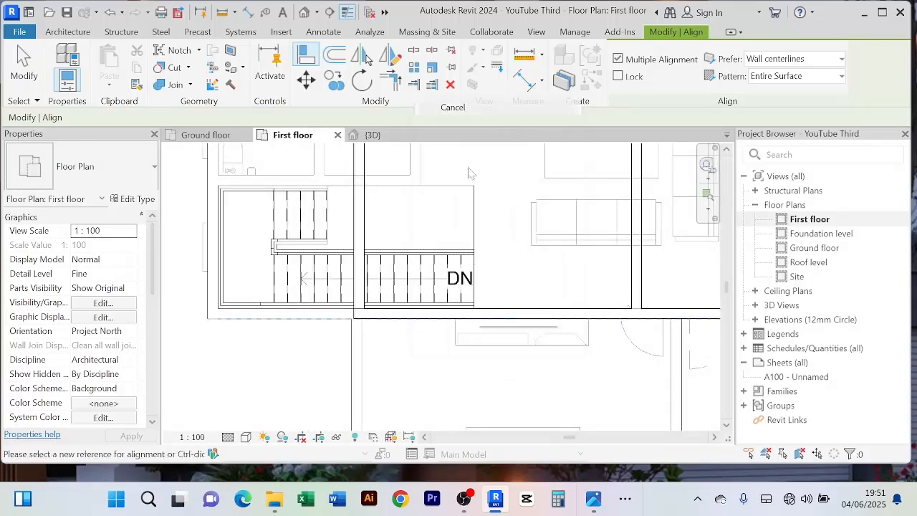
{"action": "right_click", "coordinate": [429, 350]}
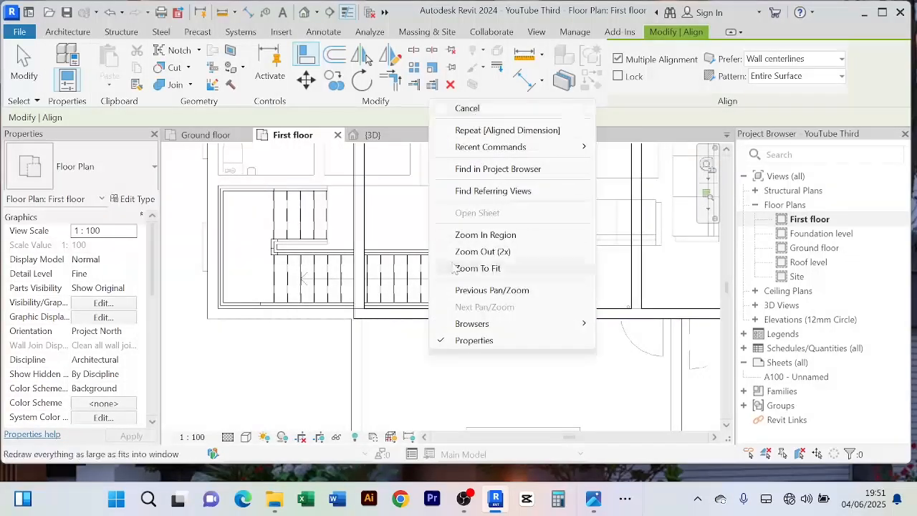
{"action": "left_click", "coordinate": [504, 112]}
Step: Dimension the clear distance between the middle vertical wall and the easternmost vertical wall
{"action": "scroll", "coordinate": [481, 265], "scroll_direction": "down", "scroll_amount": 5}
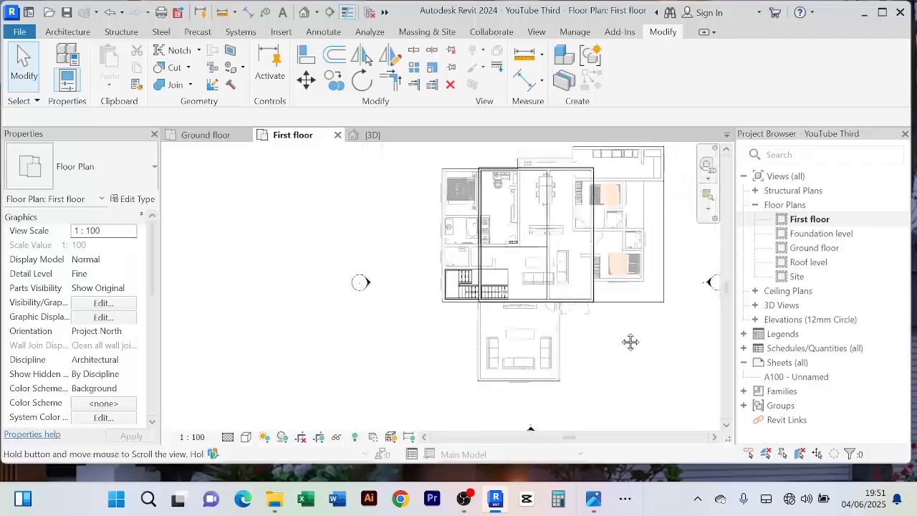
{"action": "left_click", "coordinate": [525, 80]}
{"action": "scroll", "coordinate": [536, 234], "scroll_direction": "up", "scroll_amount": 3}
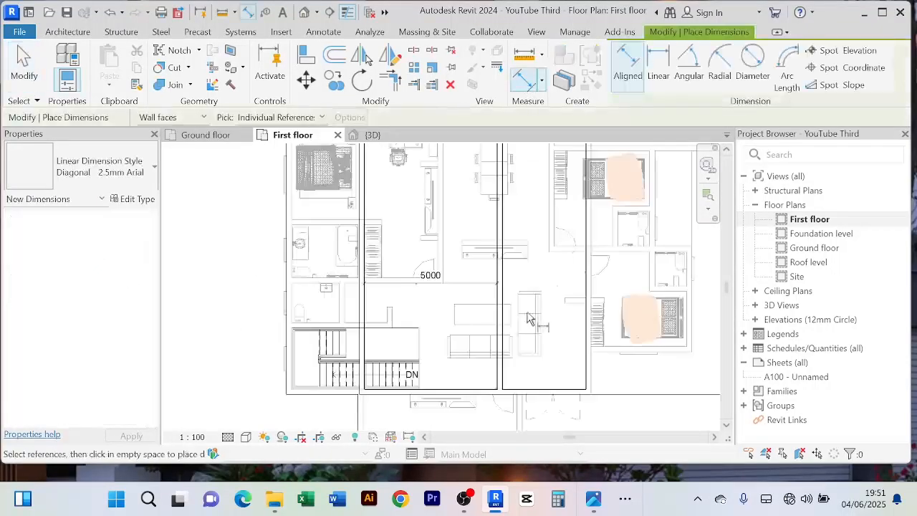
{"action": "left_click", "coordinate": [504, 272]}
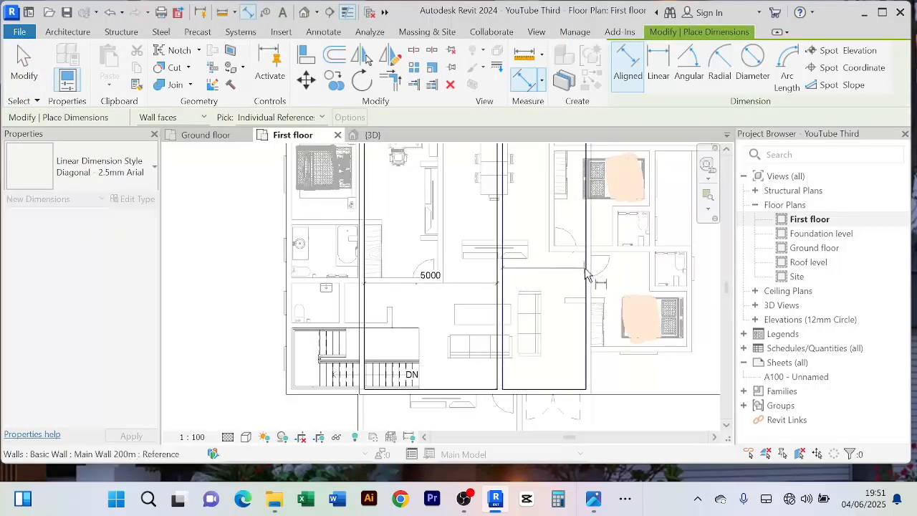
{"action": "left_click", "coordinate": [586, 274]}
{"action": "right_click", "coordinate": [528, 206]}
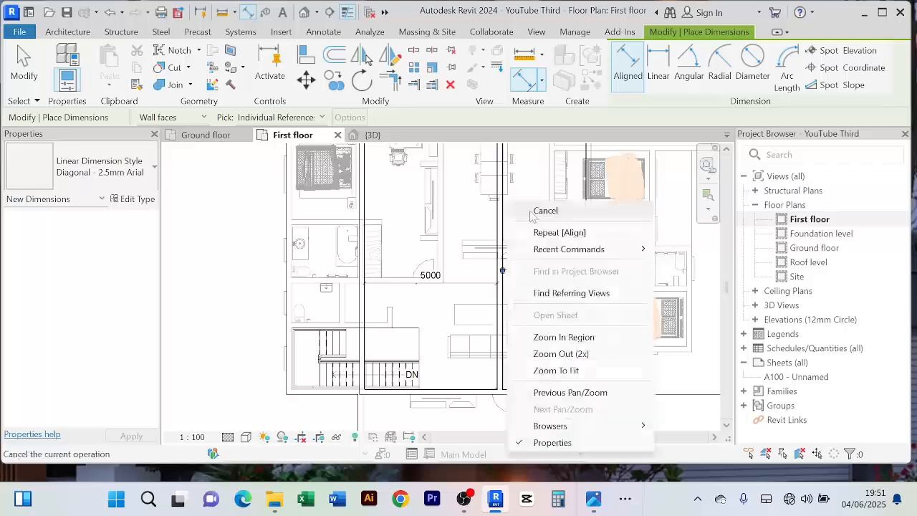
{"action": "left_click", "coordinate": [530, 210]}
{"action": "left_click", "coordinate": [545, 211]}
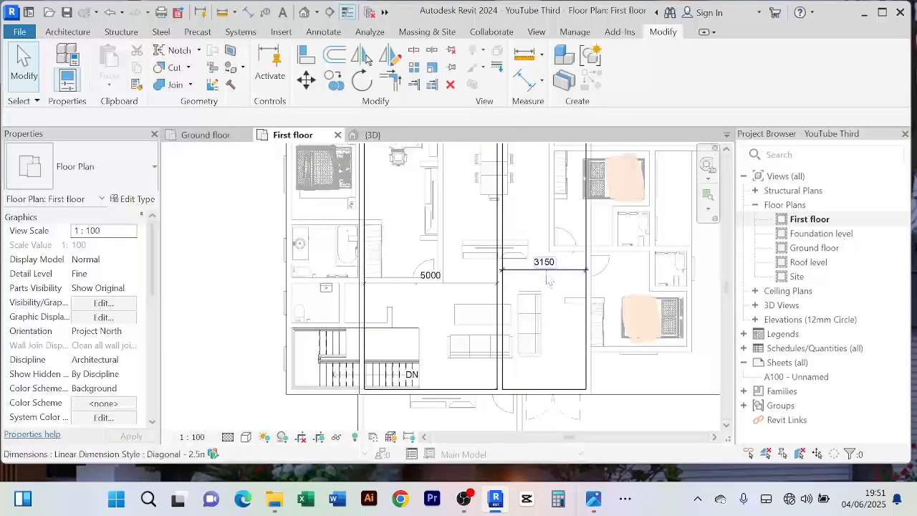
Step: Examine the dimensioned wall outline against the underlaid ground floor plan to plan the next partition
{"action": "scroll", "coordinate": [554, 301], "scroll_direction": "down", "scroll_amount": 3}
{"action": "scroll", "coordinate": [555, 304], "scroll_direction": "up", "scroll_amount": 5}
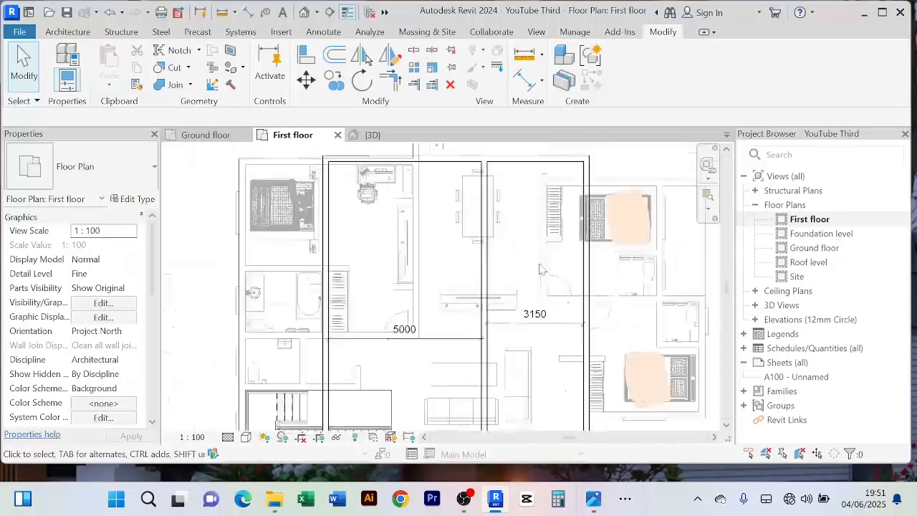
{"action": "scroll", "coordinate": [536, 269], "scroll_direction": "down", "scroll_amount": 2}
{"action": "scroll", "coordinate": [538, 266], "scroll_direction": "up", "scroll_amount": 3}
{"action": "scroll", "coordinate": [548, 251], "scroll_direction": "down", "scroll_amount": 4}
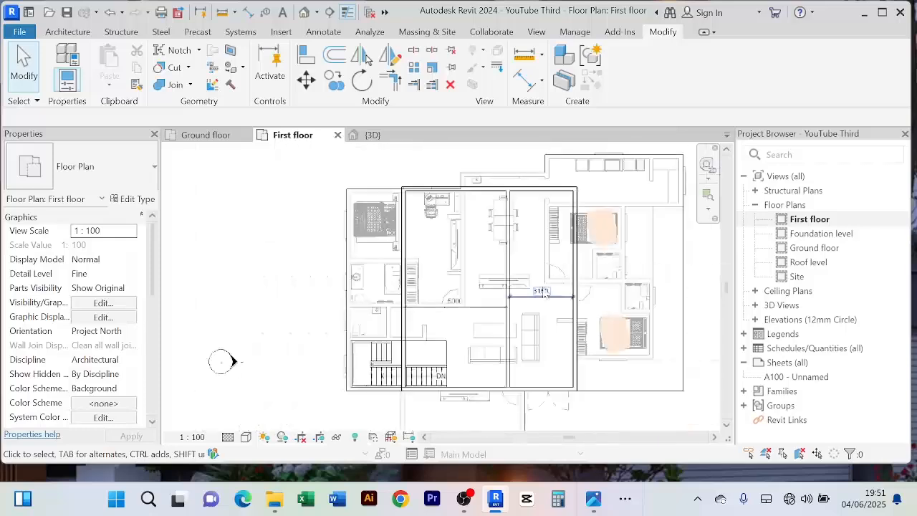
{"action": "middle_click_drag", "start_coordinate": [551, 246], "coordinate": [540, 229]}
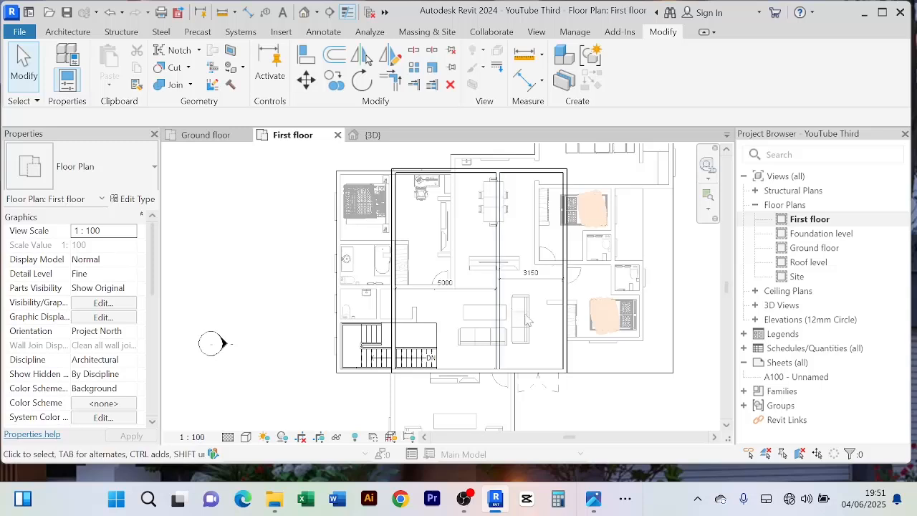
{"action": "scroll", "coordinate": [536, 318], "scroll_direction": "down", "scroll_amount": 1}
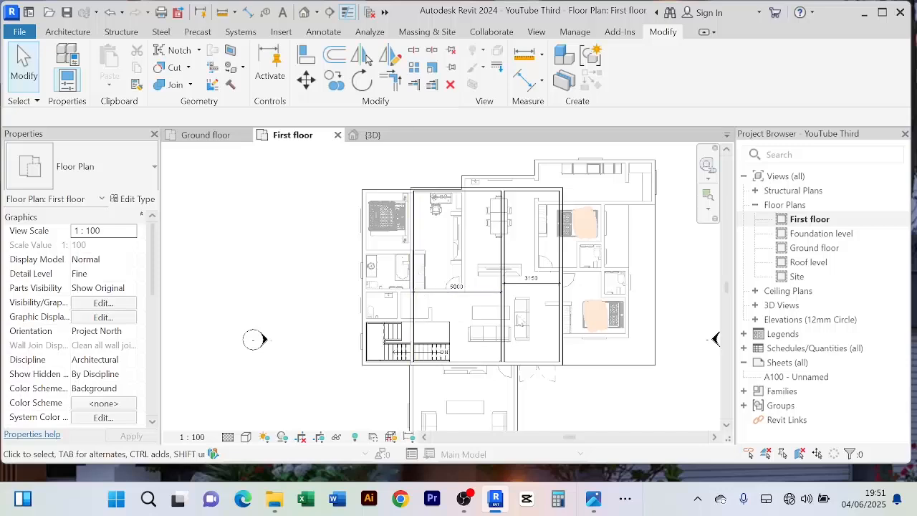
{"action": "middle_click_drag", "start_coordinate": [454, 250], "coordinate": [461, 271]}
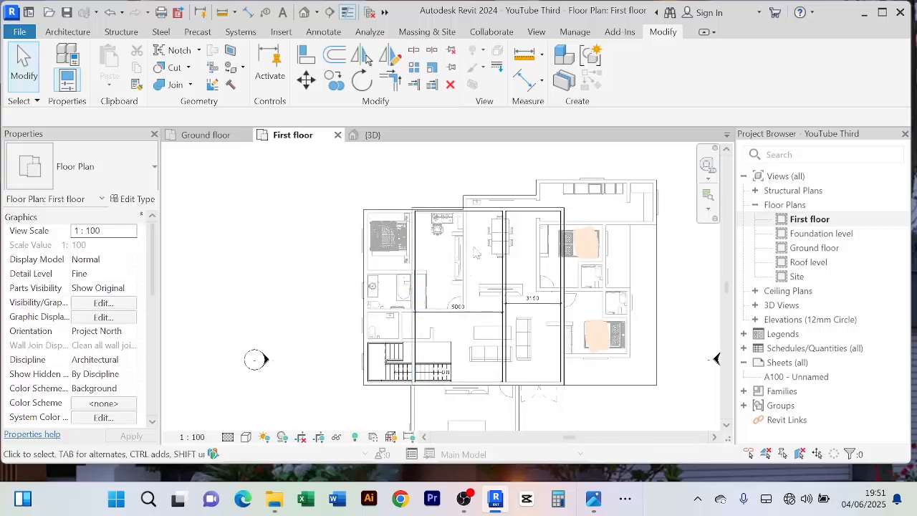
Step: Offset a copy of the upper horizontal Main Wall 200m 4000 mm down into the outline
{"action": "scroll", "coordinate": [467, 219], "scroll_direction": "up", "scroll_amount": 2}
{"action": "left_click", "coordinate": [466, 210]}
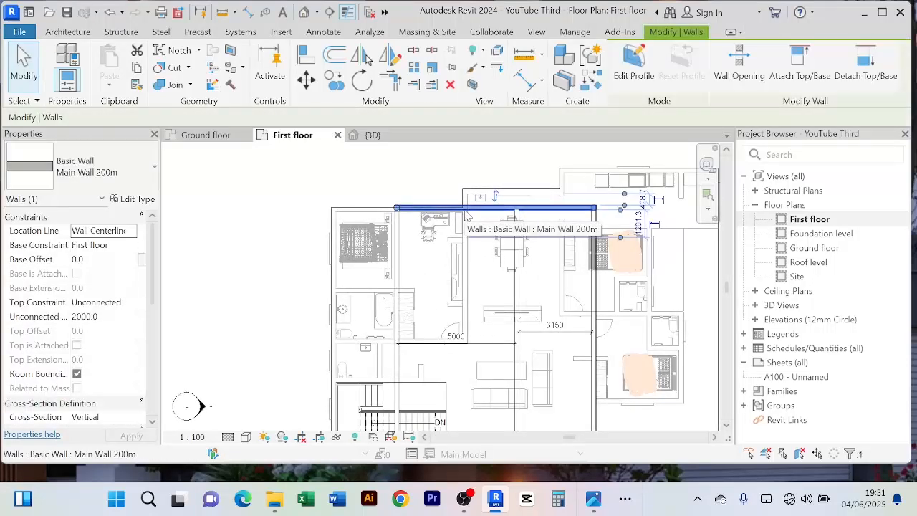
{"action": "left_click", "coordinate": [334, 57]}
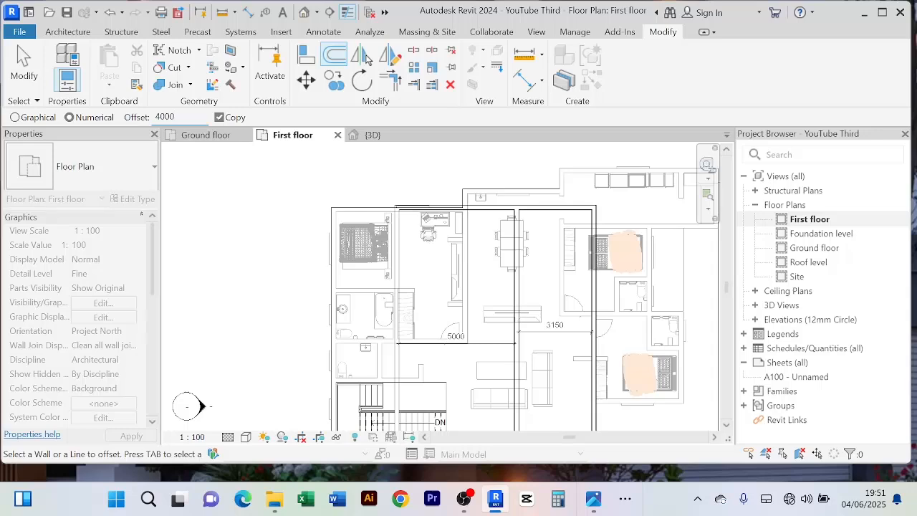
{"action": "left_click", "coordinate": [459, 213]}
{"action": "right_click", "coordinate": [320, 162]}
{"action": "left_click", "coordinate": [343, 174]}
{"action": "right_click", "coordinate": [331, 151]}
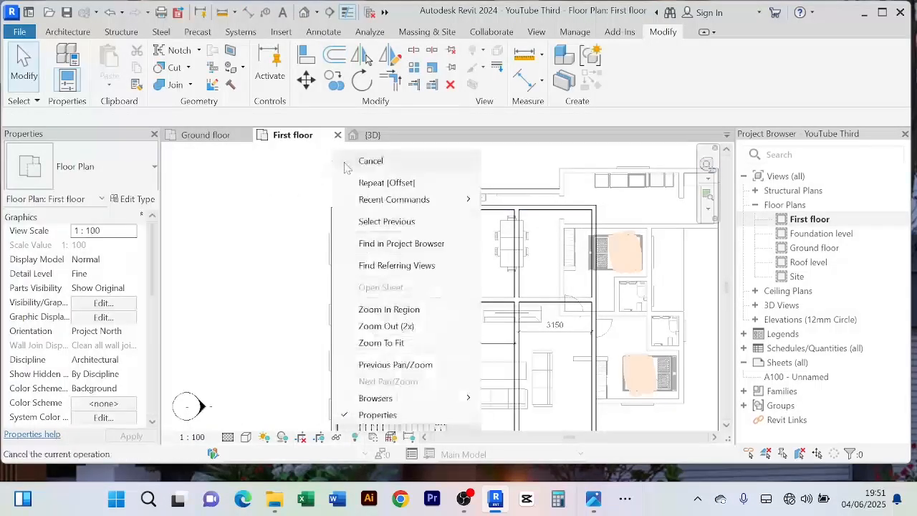
{"action": "left_click", "coordinate": [345, 163]}
Step: Dimension the clear distance between the upper horizontal wall and its offset copy
{"action": "middle_click_drag", "start_coordinate": [334, 193], "coordinate": [344, 171]}
{"action": "middle_click_drag", "start_coordinate": [490, 313], "coordinate": [486, 293]}
{"action": "left_click", "coordinate": [525, 80]}
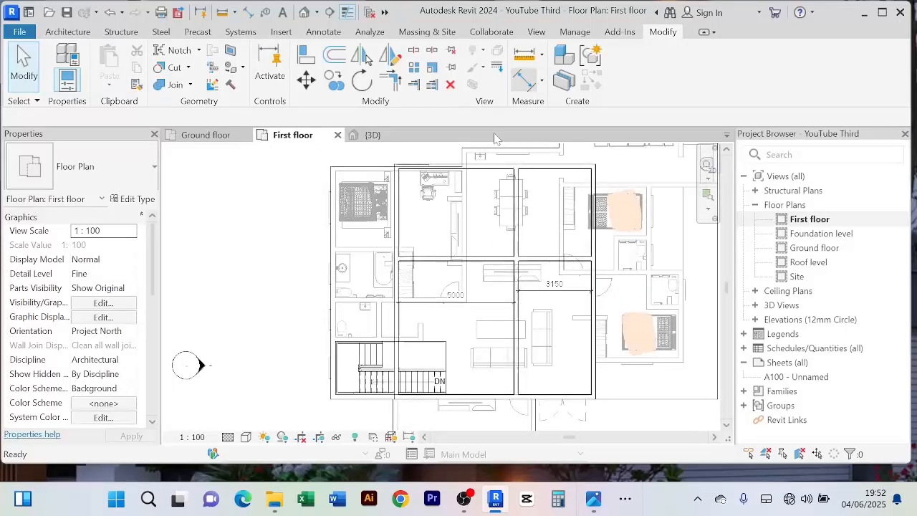
{"action": "left_click", "coordinate": [448, 172]}
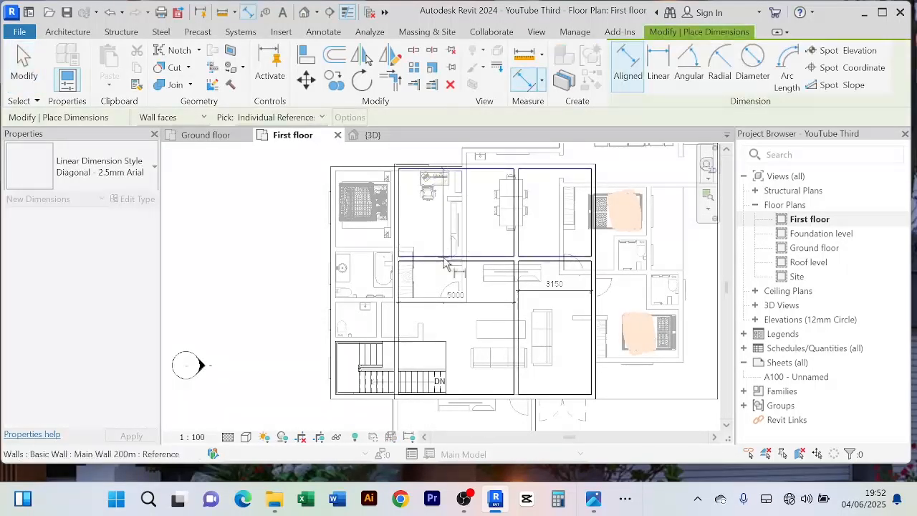
{"action": "left_click", "coordinate": [444, 259]}
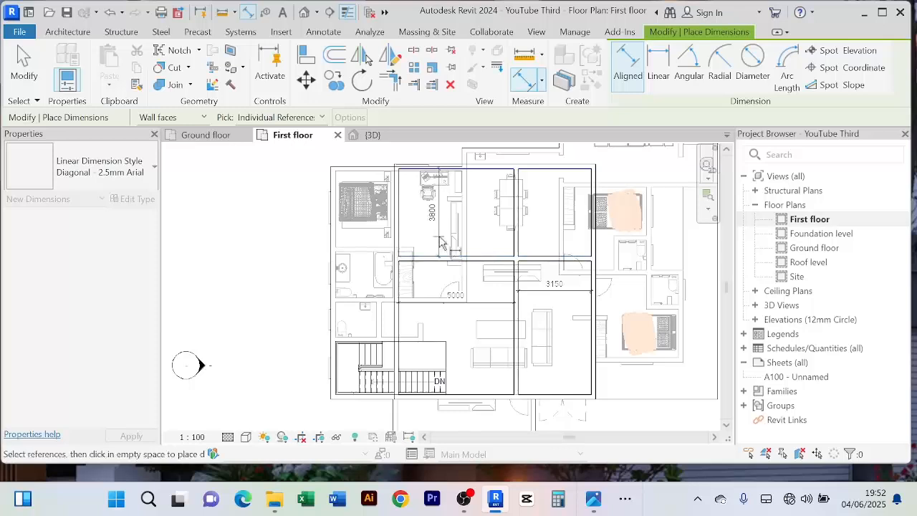
{"action": "left_click", "coordinate": [385, 214]}
{"action": "right_click", "coordinate": [297, 197]}
{"action": "left_click", "coordinate": [304, 204]}
{"action": "right_click", "coordinate": [270, 189]}
{"action": "left_click", "coordinate": [279, 198]}
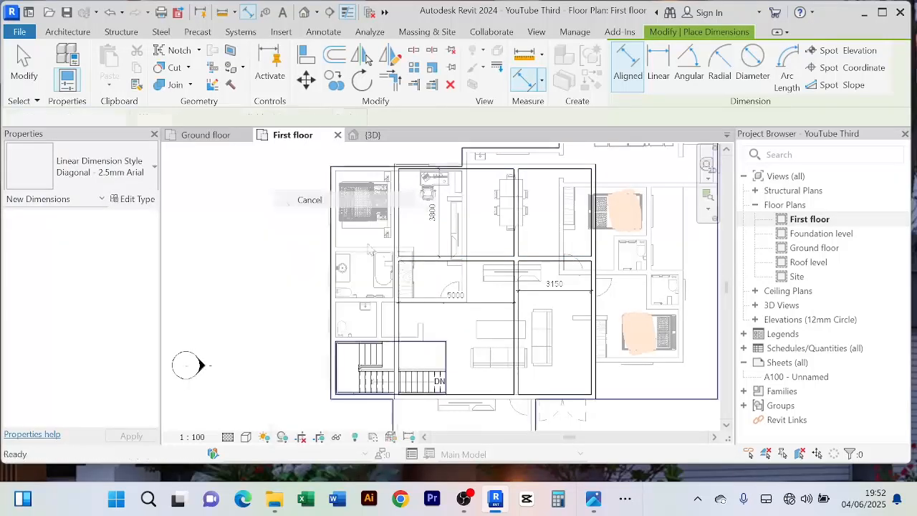
Step: Set the clear distance between the upper horizontal wall and its offset copy to 4000 mm by moving the copy
{"action": "left_click", "coordinate": [428, 260]}
{"action": "left_click", "coordinate": [431, 212]}
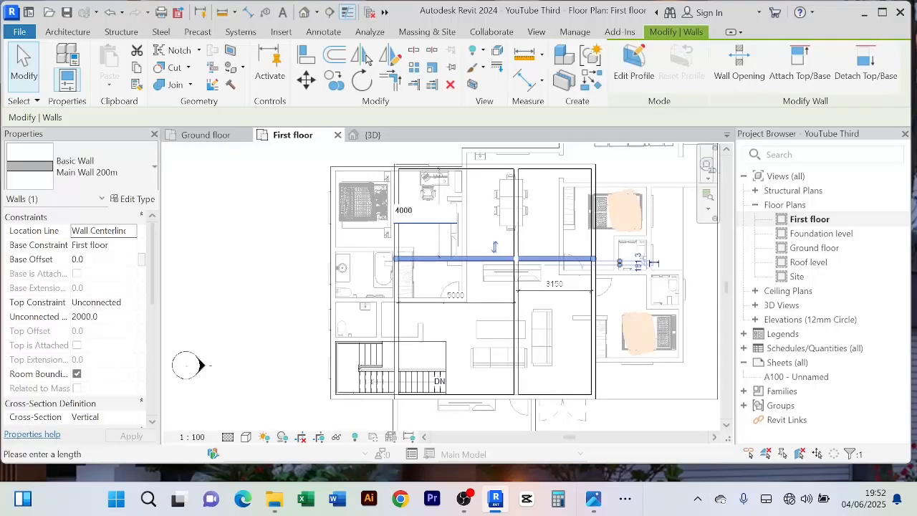
{"action": "type", "text": "4000"}
{"action": "key", "text": "Return"}
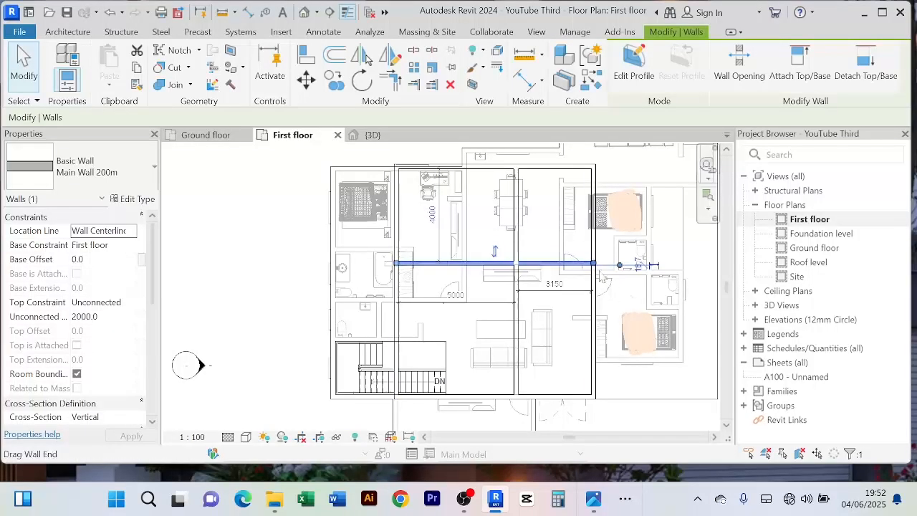
Step: Shorten the copied horizontal wall so its eastern end stops at the middle vertical wall
{"action": "left_click_drag", "start_coordinate": [594, 266], "coordinate": [542, 265]}
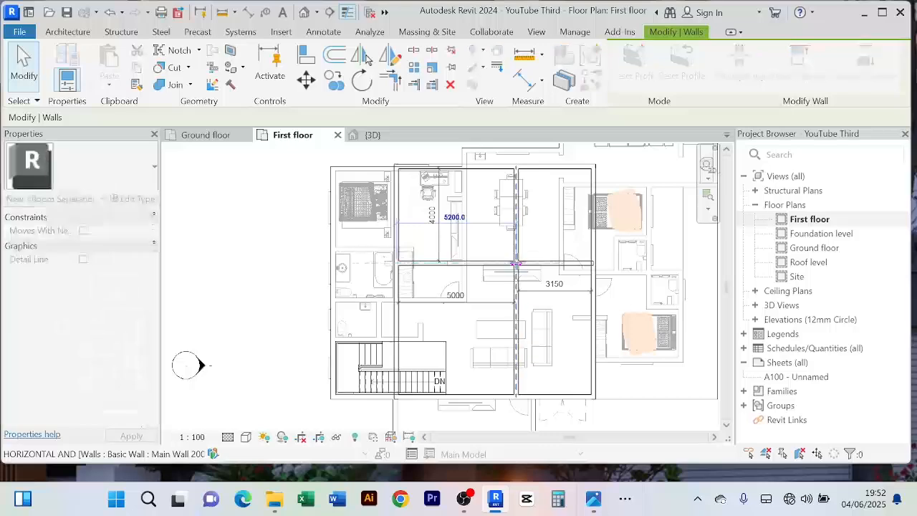
{"action": "left_click", "coordinate": [281, 222]}
{"action": "scroll", "coordinate": [281, 222], "scroll_direction": "down", "scroll_amount": 2}
{"action": "scroll", "coordinate": [422, 283], "scroll_direction": "up", "scroll_amount": 3}
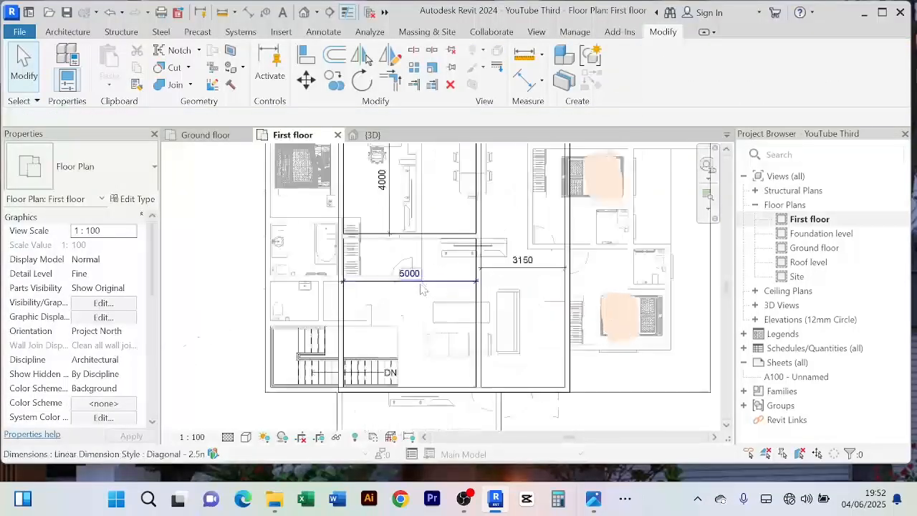
Step: Dimension the clear width of the upper room between the stairwell wall and the middle vertical wall
{"action": "scroll", "coordinate": [422, 282], "scroll_direction": "down", "scroll_amount": 3}
{"action": "scroll", "coordinate": [421, 273], "scroll_direction": "up", "scroll_amount": 3}
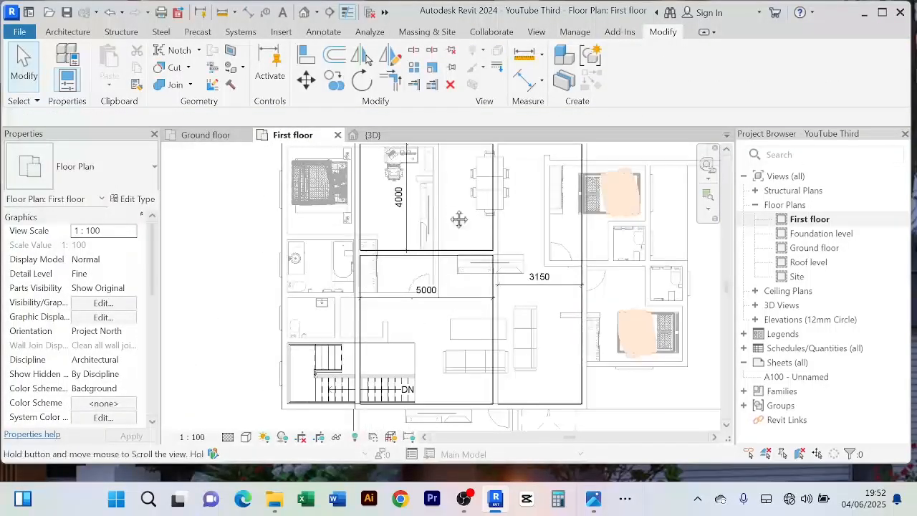
{"action": "scroll", "coordinate": [446, 244], "scroll_direction": "down", "scroll_amount": 1}
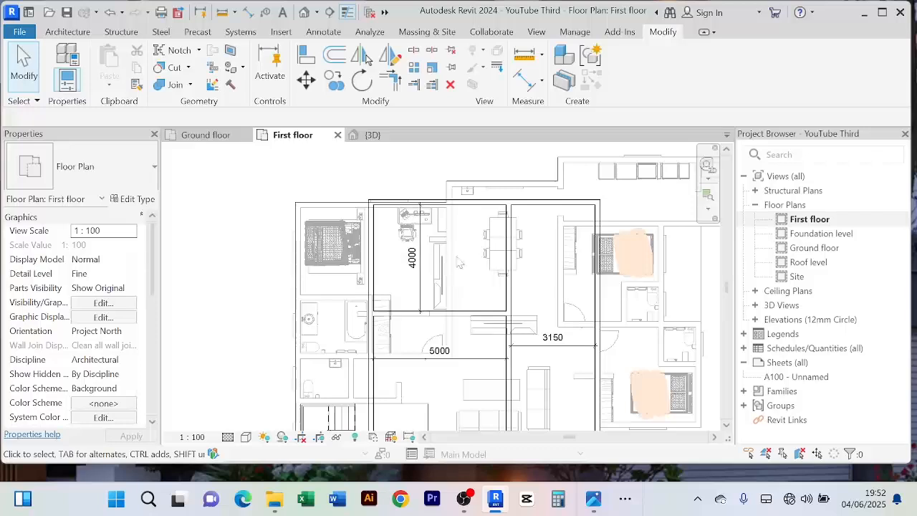
{"action": "middle_click_drag", "start_coordinate": [458, 264], "coordinate": [458, 230]}
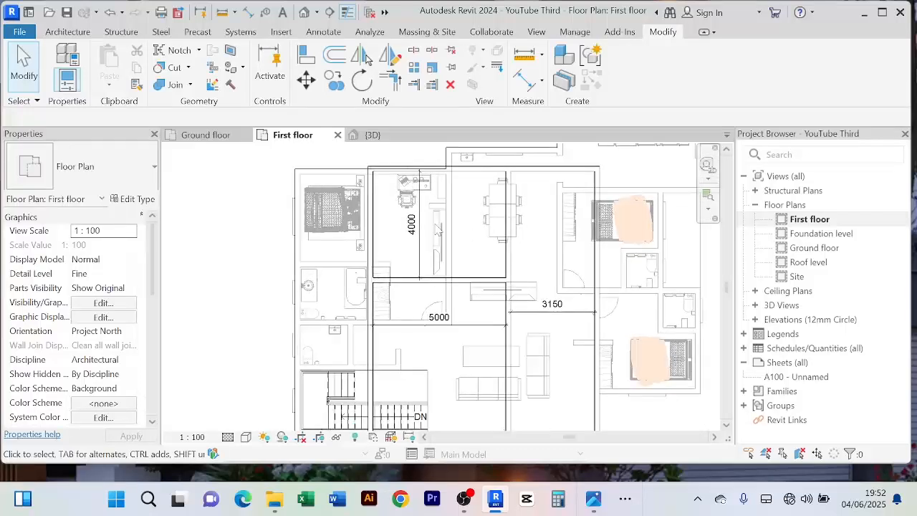
{"action": "left_click", "coordinate": [524, 79]}
{"action": "left_click", "coordinate": [377, 195]}
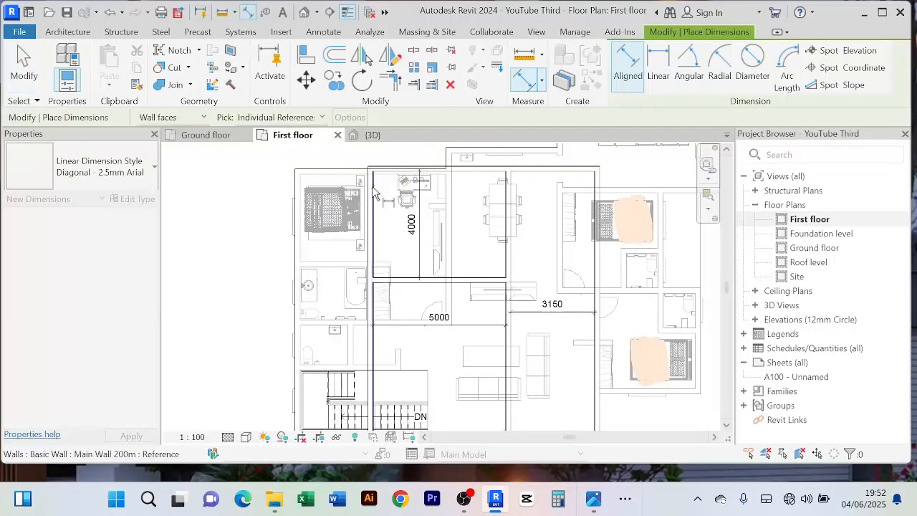
{"action": "left_click", "coordinate": [507, 213]}
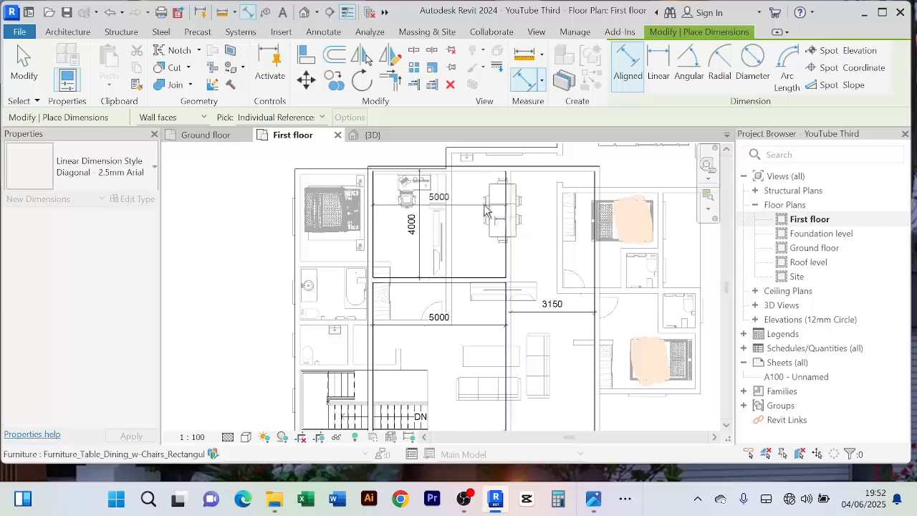
{"action": "left_click", "coordinate": [452, 208]}
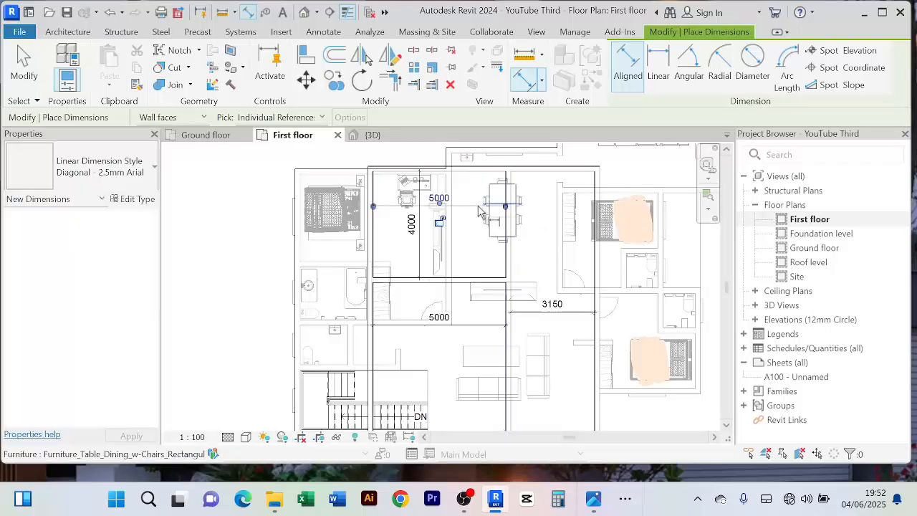
{"action": "right_click", "coordinate": [229, 211]}
{"action": "left_click", "coordinate": [262, 214]}
Step: Examine the open area east of the middle vertical wall and how the partition meets it
{"action": "scroll", "coordinate": [382, 246], "scroll_direction": "down", "scroll_amount": 2}
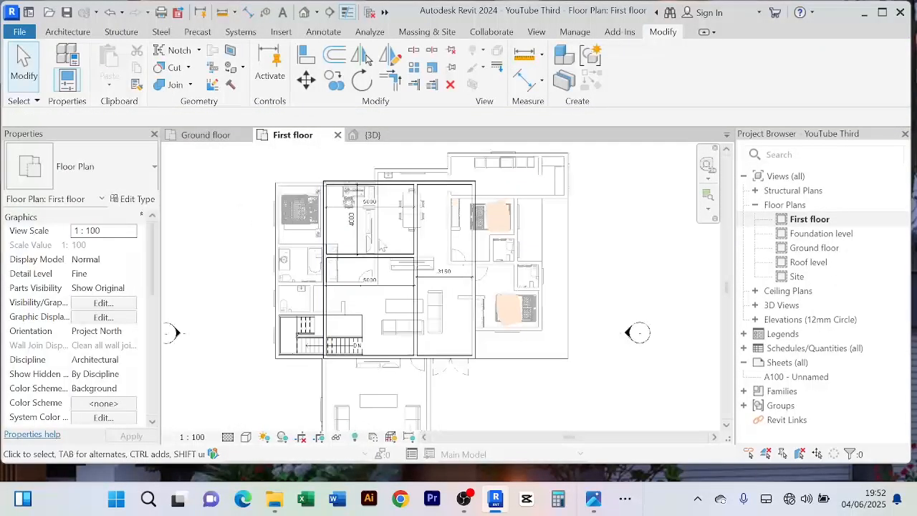
{"action": "scroll", "coordinate": [382, 245], "scroll_direction": "up", "scroll_amount": 2}
{"action": "scroll", "coordinate": [481, 195], "scroll_direction": "down", "scroll_amount": 2}
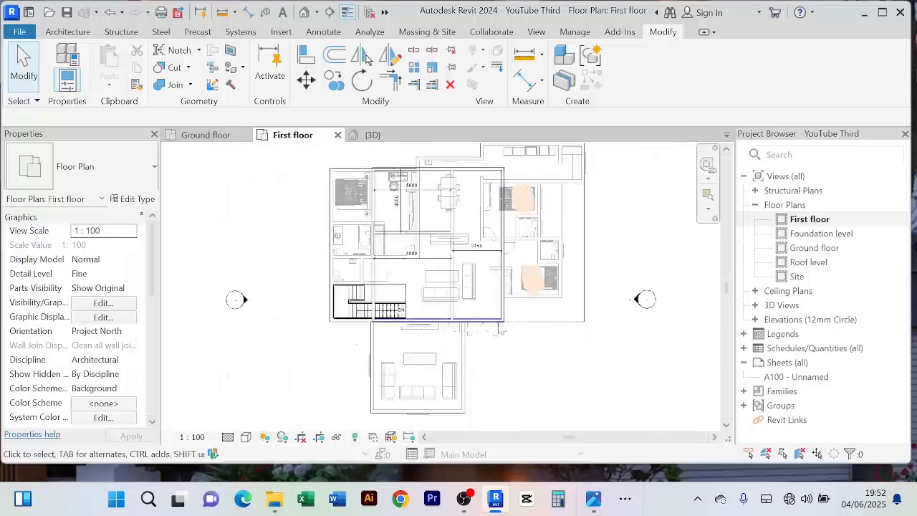
{"action": "scroll", "coordinate": [482, 224], "scroll_direction": "up", "scroll_amount": 2}
{"action": "scroll", "coordinate": [463, 237], "scroll_direction": "down", "scroll_amount": 2}
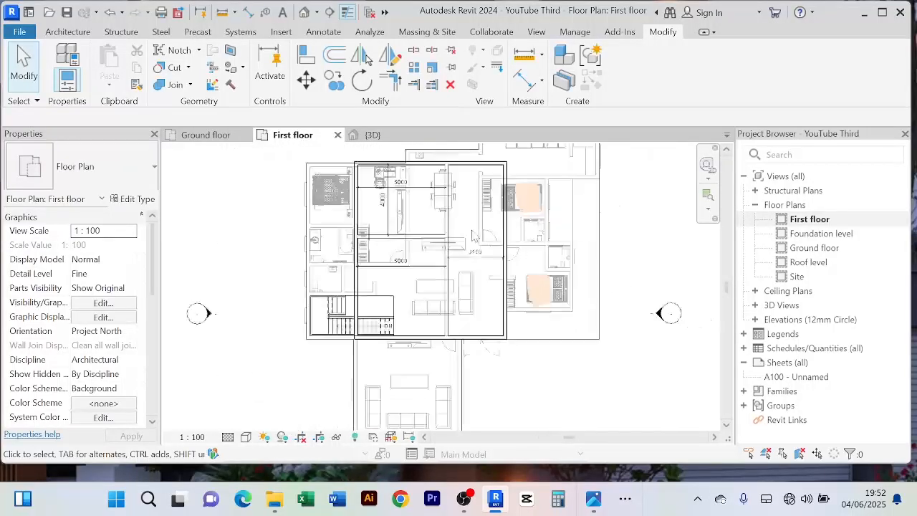
{"action": "scroll", "coordinate": [476, 247], "scroll_direction": "up", "scroll_amount": 2}
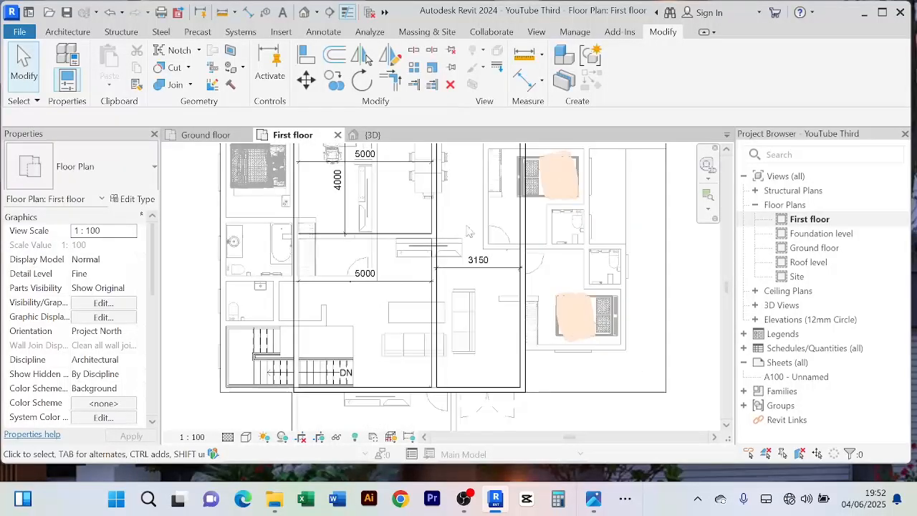
{"action": "scroll", "coordinate": [467, 230], "scroll_direction": "down", "scroll_amount": 2}
{"action": "scroll", "coordinate": [473, 230], "scroll_direction": "up", "scroll_amount": 2}
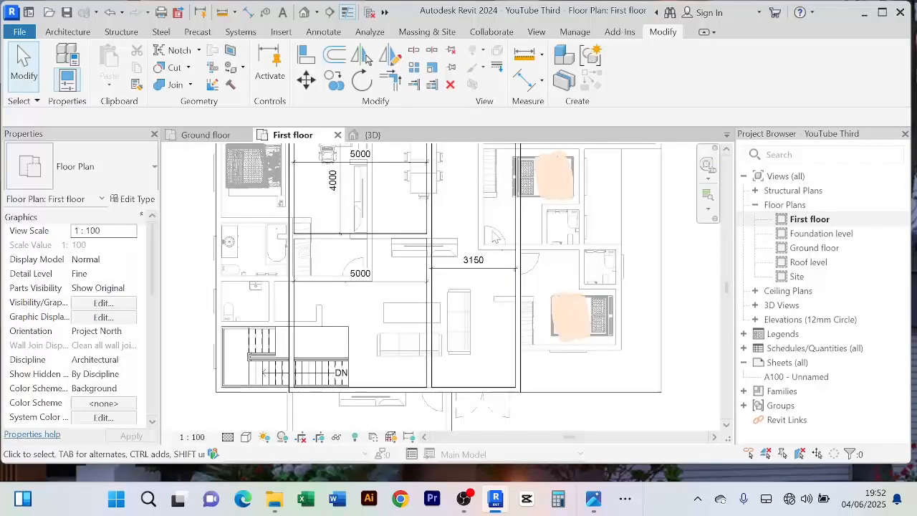
Step: Extend the inner horizontal wall's eastern end across the middle wall to the easternmost vertical wall
{"action": "left_click", "coordinate": [429, 236]}
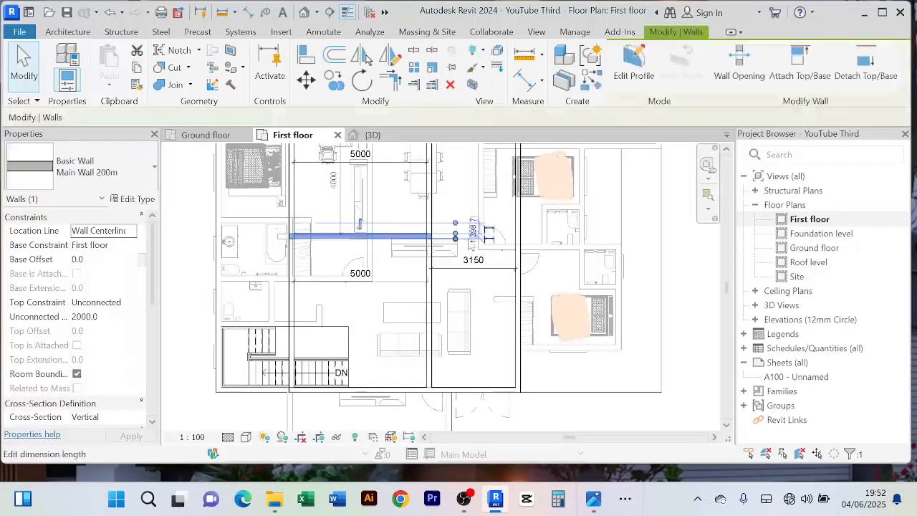
{"action": "scroll", "coordinate": [429, 237], "scroll_direction": "up", "scroll_amount": 2}
{"action": "left_click_drag", "start_coordinate": [423, 238], "coordinate": [577, 236]}
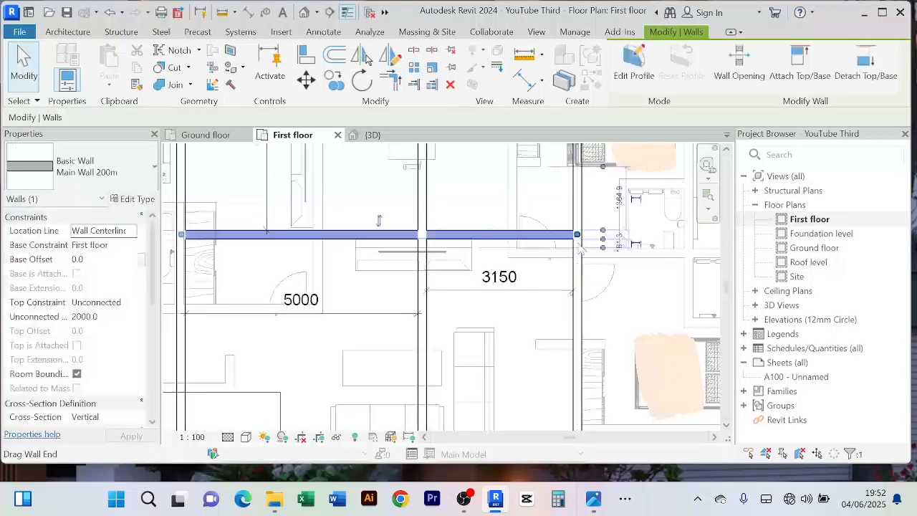
{"action": "scroll", "coordinate": [559, 238], "scroll_direction": "down", "scroll_amount": 3}
{"action": "key", "text": "Escape"}
{"action": "middle_click_drag", "start_coordinate": [494, 270], "coordinate": [493, 274]}
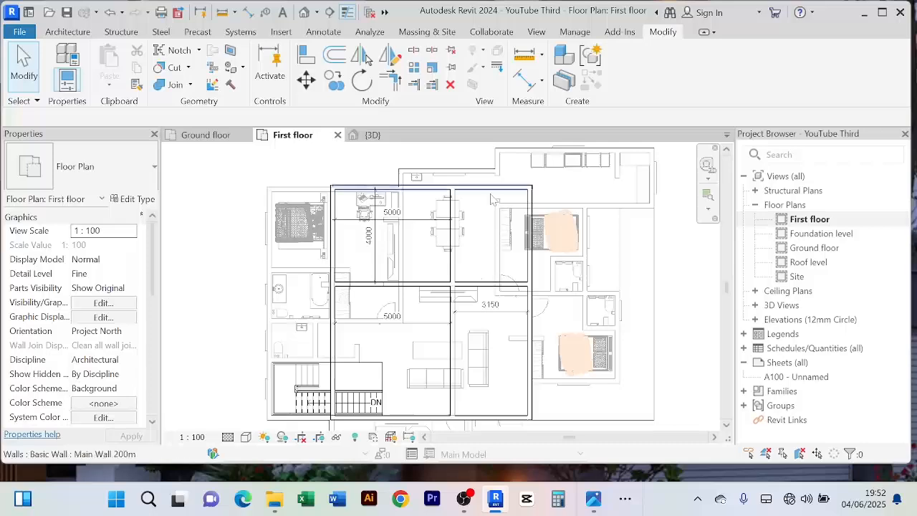
Step: Offset a copy of the easternmost vertical wall 1500 mm towards the middle vertical wall
{"action": "scroll", "coordinate": [478, 202], "scroll_direction": "up", "scroll_amount": 1}
{"action": "scroll", "coordinate": [499, 216], "scroll_direction": "down", "scroll_amount": 2}
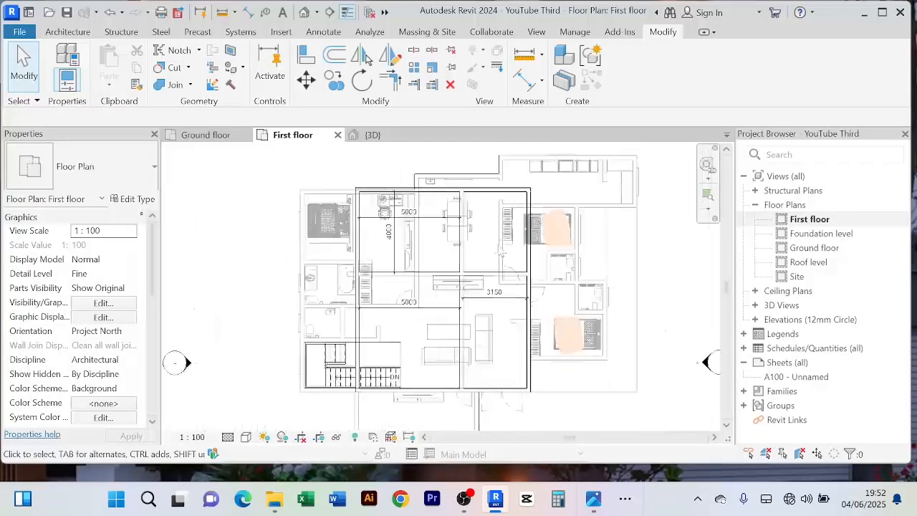
{"action": "middle_click_drag", "start_coordinate": [510, 261], "coordinate": [498, 232]}
{"action": "scroll", "coordinate": [478, 285], "scroll_direction": "up", "scroll_amount": 1}
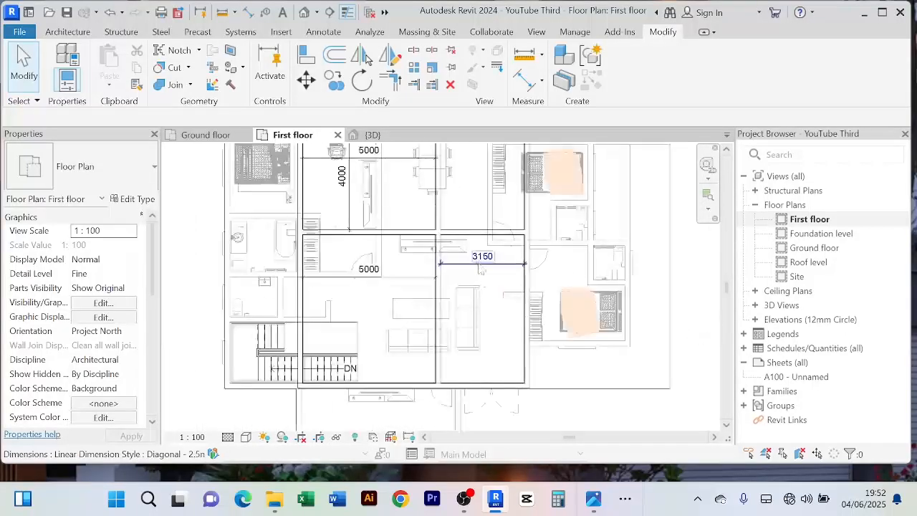
{"action": "middle_click_drag", "start_coordinate": [473, 333], "coordinate": [469, 315]}
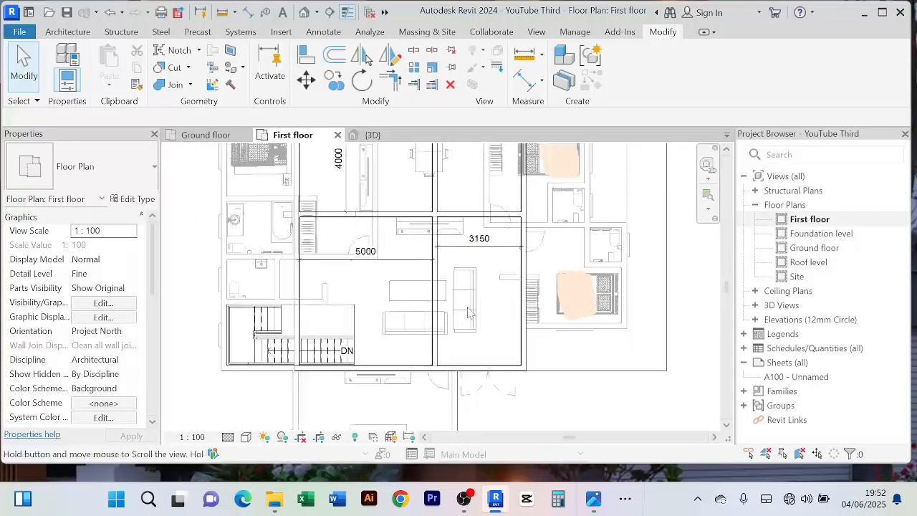
{"action": "left_click", "coordinate": [521, 284]}
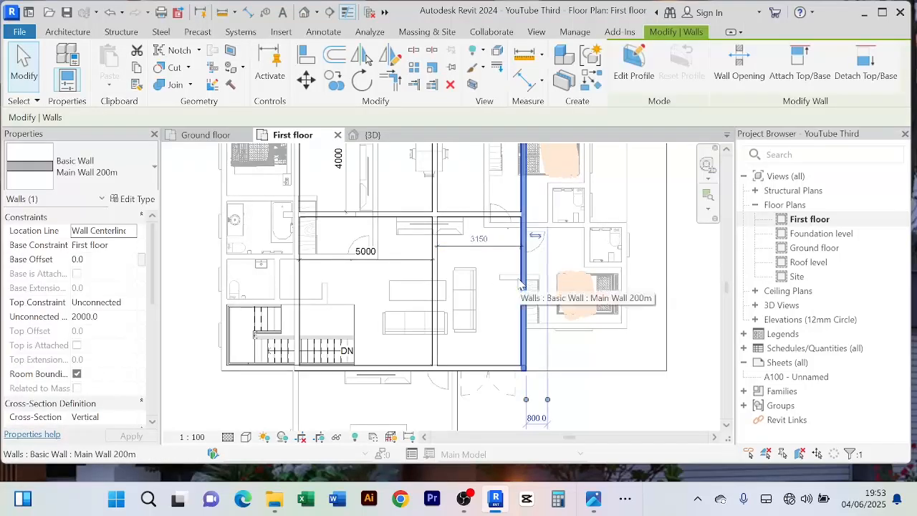
{"action": "left_click", "coordinate": [334, 57]}
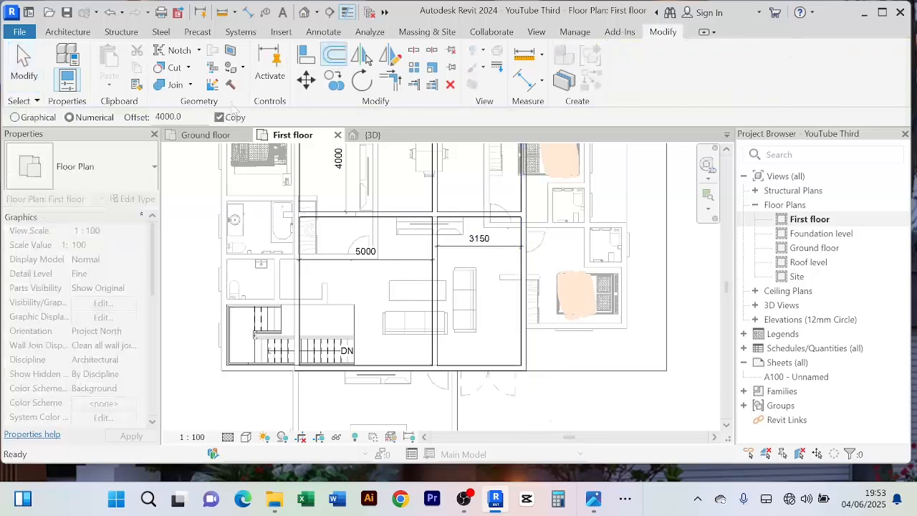
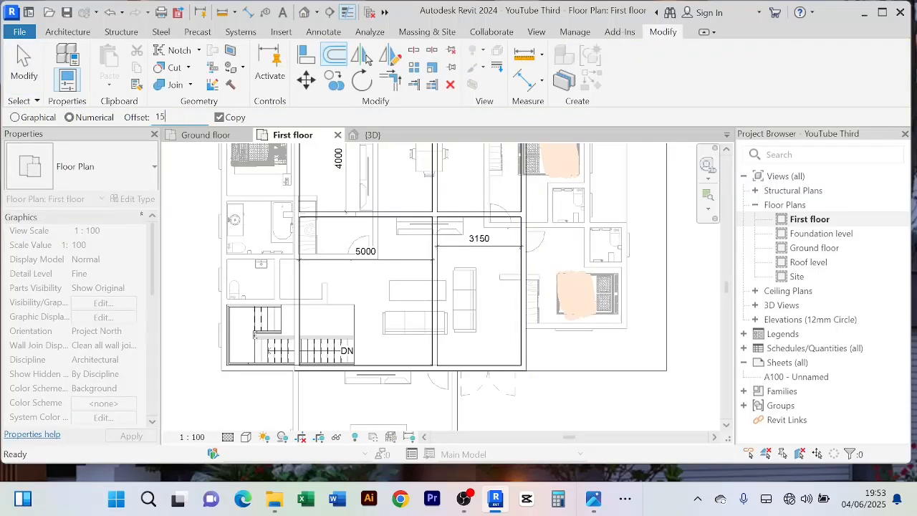
{"action": "left_click", "coordinate": [513, 406]}
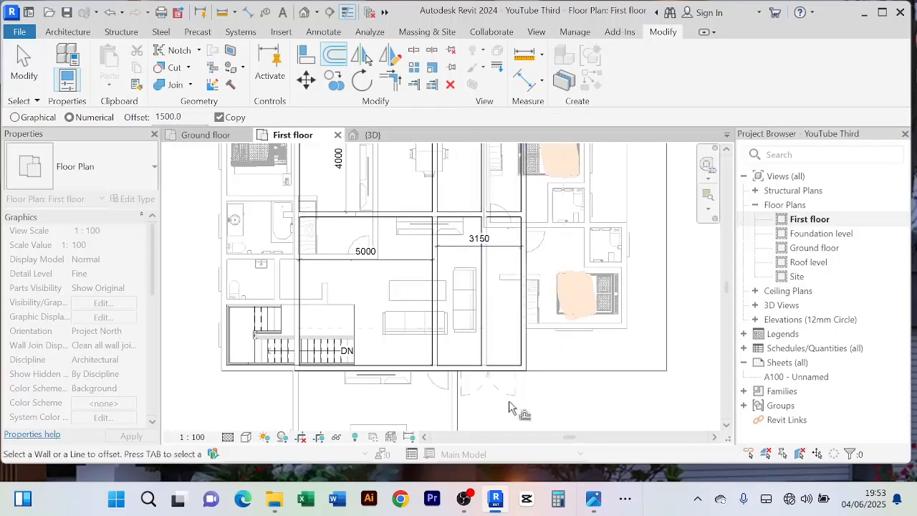
{"action": "right_click", "coordinate": [589, 407]}
{"action": "left_click", "coordinate": [613, 154]}
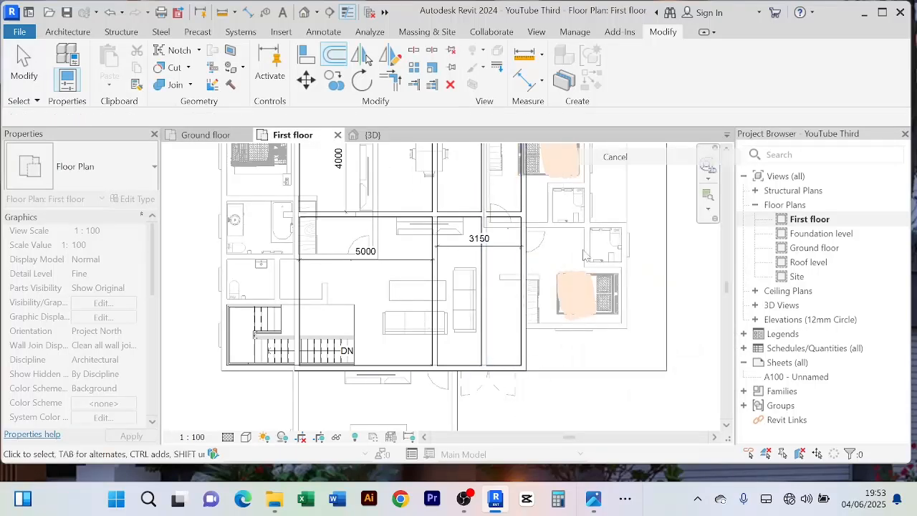
{"action": "right_click", "coordinate": [591, 408]}
{"action": "left_click", "coordinate": [623, 132]}
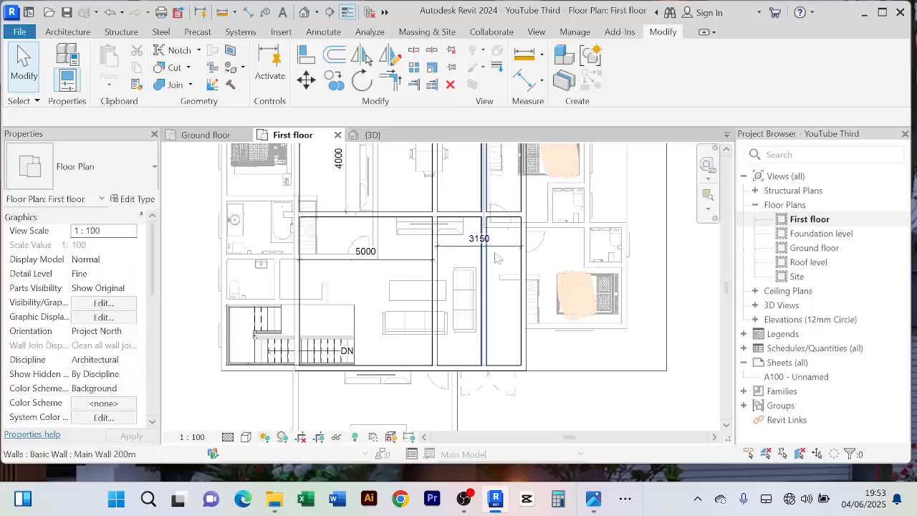
Step: Dimension the clear width between the new vertical wall and the easternmost wall
{"action": "left_click", "coordinate": [524, 79]}
{"action": "scroll", "coordinate": [493, 230], "scroll_direction": "up", "scroll_amount": 2}
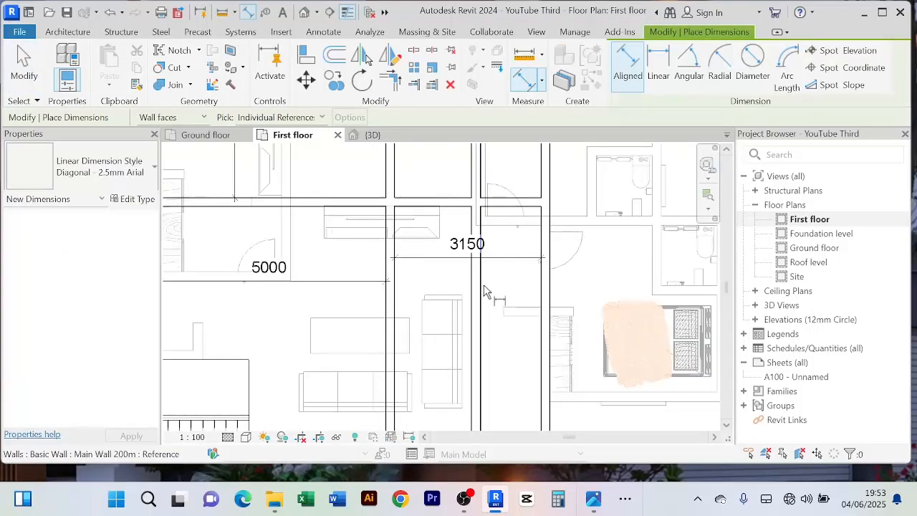
{"action": "left_click", "coordinate": [484, 291]}
{"action": "left_click", "coordinate": [539, 292]}
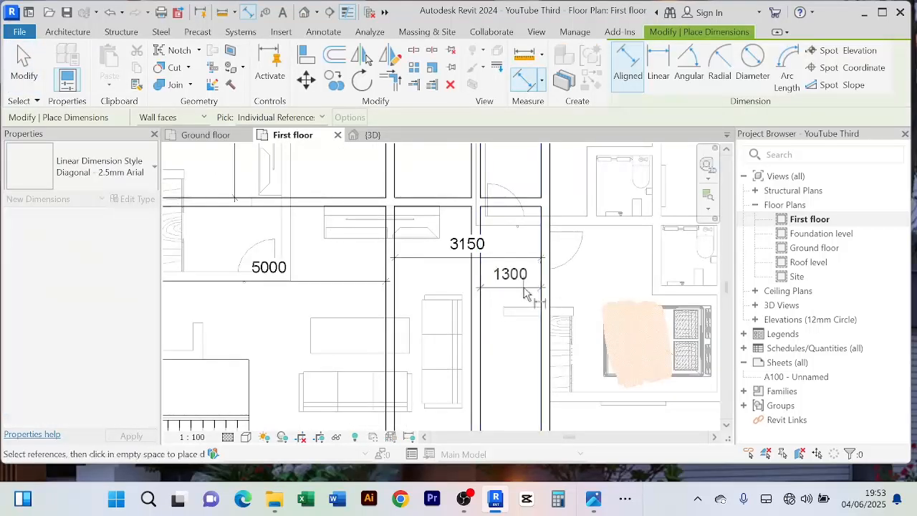
{"action": "left_click", "coordinate": [530, 290]}
{"action": "right_click", "coordinate": [504, 245]}
{"action": "left_click", "coordinate": [538, 240]}
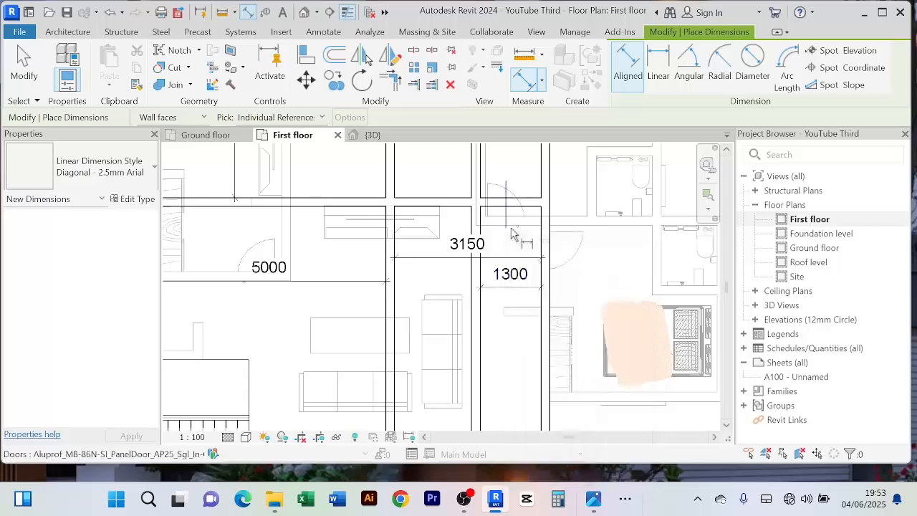
{"action": "right_click", "coordinate": [505, 244]}
{"action": "left_click", "coordinate": [539, 240]}
Step: Set the clear width between the new vertical wall and the easternmost wall to 1500 mm by moving the new wall
{"action": "left_click", "coordinate": [476, 293]}
{"action": "left_click", "coordinate": [509, 286]}
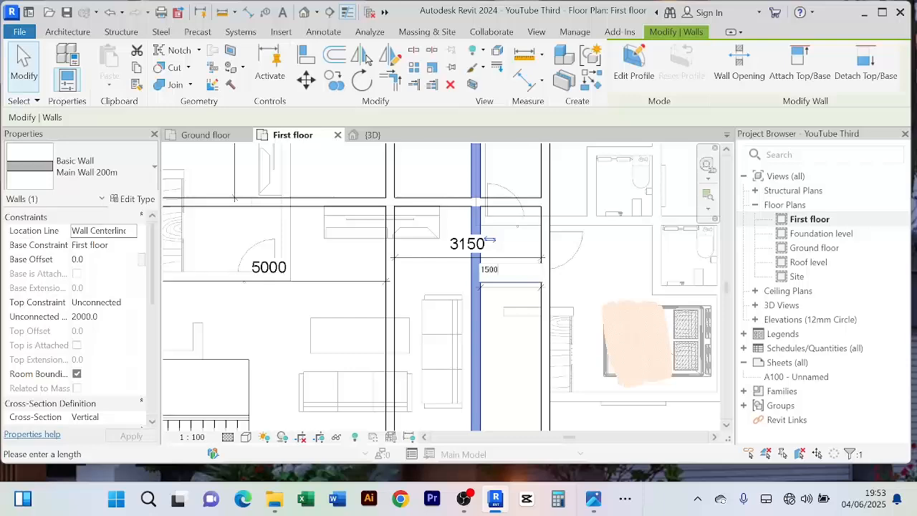
{"action": "type", "text": "1500"}
{"action": "key", "text": "Return"}
{"action": "scroll", "coordinate": [511, 276], "scroll_direction": "down", "scroll_amount": 2}
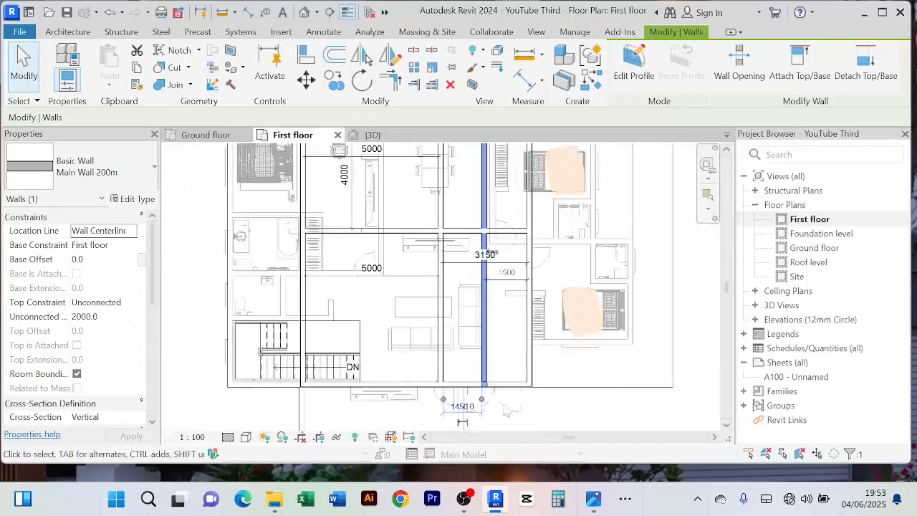
{"action": "left_click", "coordinate": [499, 355]}
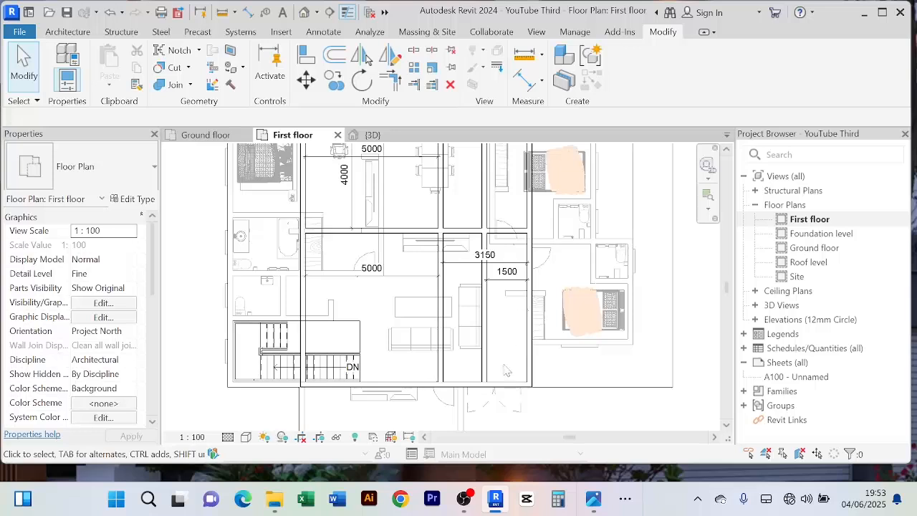
Step: Offset a copy of the inner horizontal wall 1500 mm to the south
{"action": "left_click", "coordinate": [387, 230]}
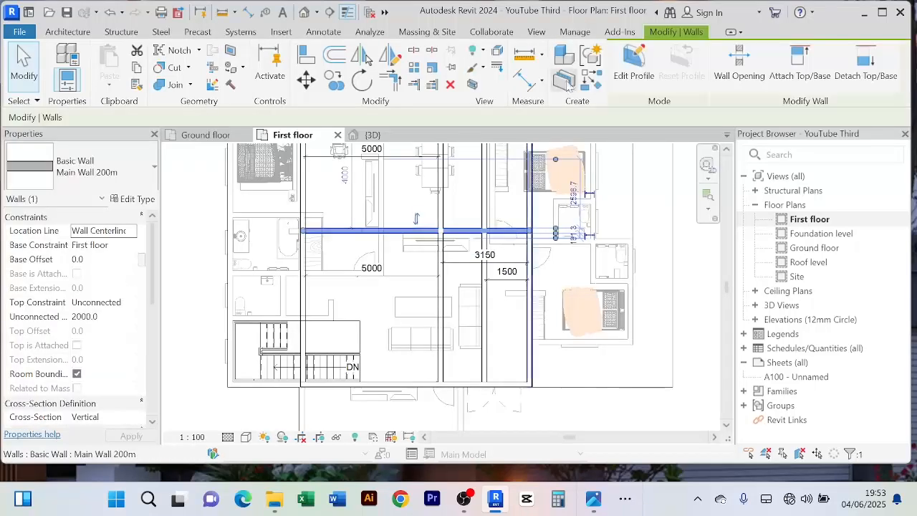
{"action": "left_click", "coordinate": [334, 57]}
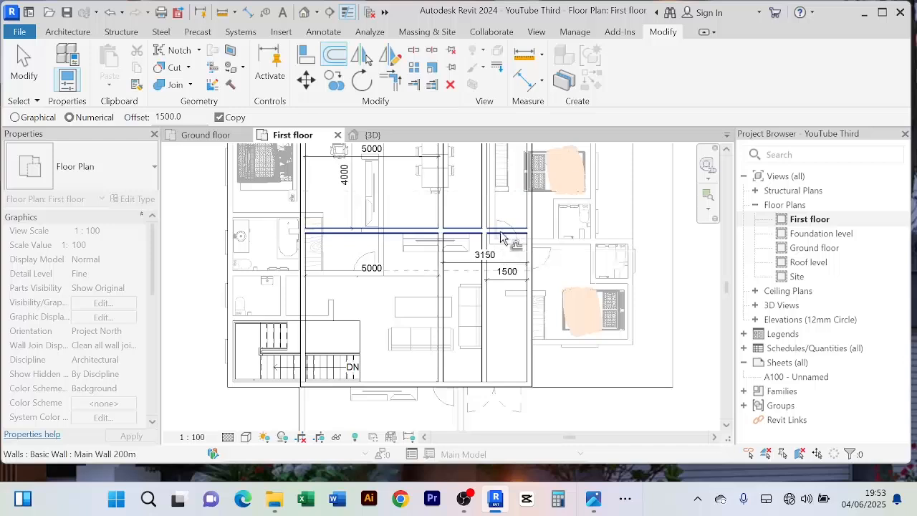
{"action": "right_click", "coordinate": [585, 269]}
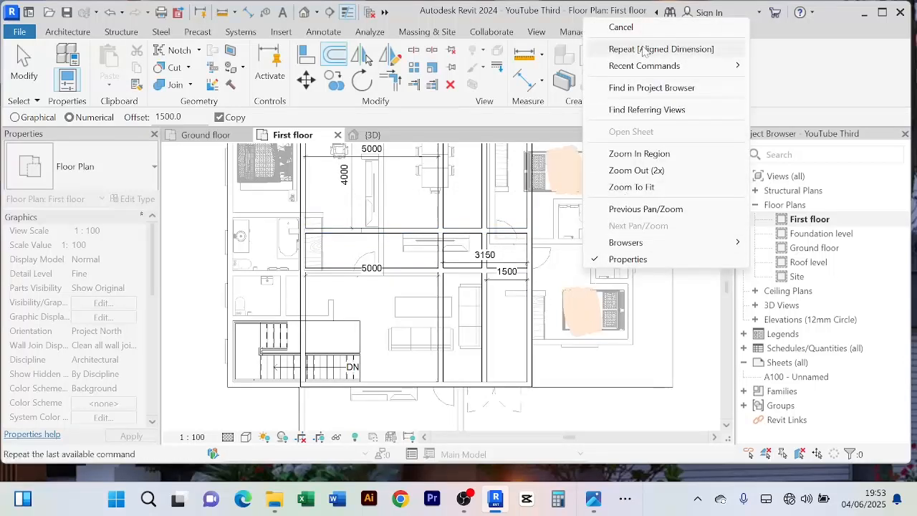
{"action": "left_click", "coordinate": [621, 27]}
Step: Dimension the clear distance between the two inner horizontal walls near the easternmost wall
{"action": "scroll", "coordinate": [525, 250], "scroll_direction": "up", "scroll_amount": 2}
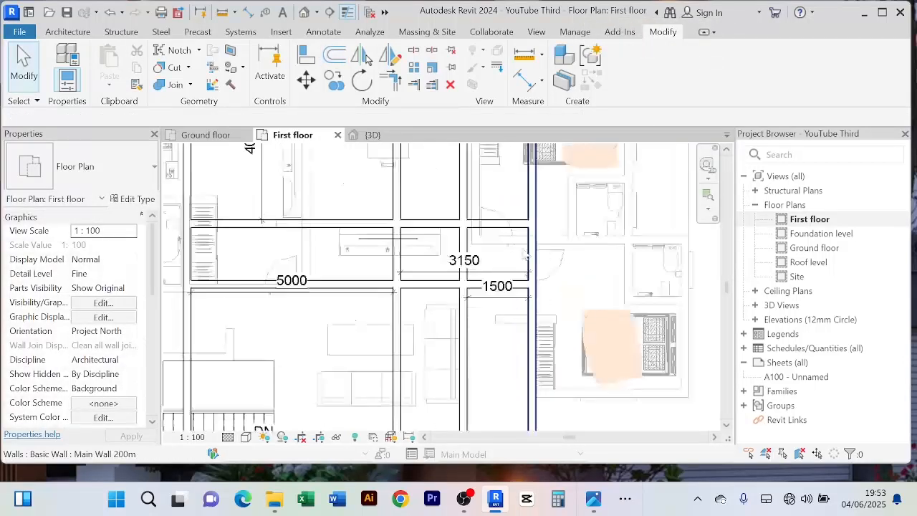
{"action": "left_click", "coordinate": [528, 80]}
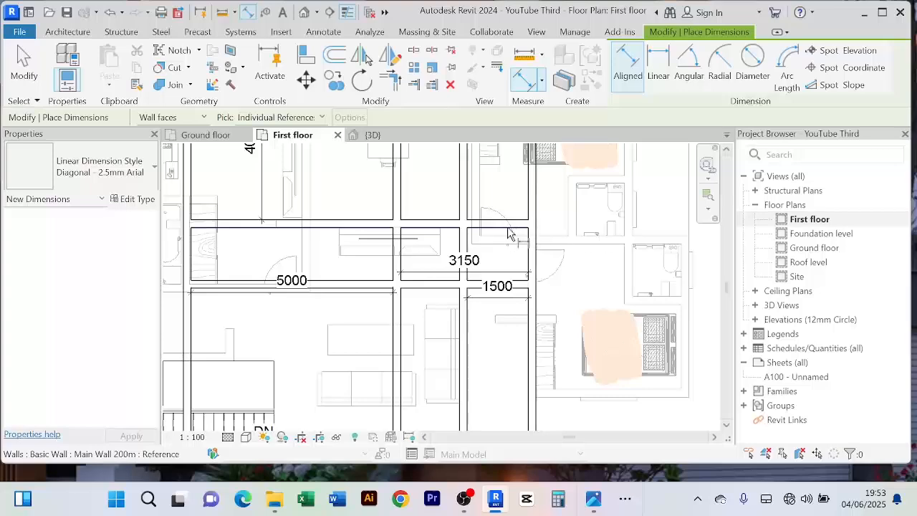
{"action": "scroll", "coordinate": [488, 275], "scroll_direction": "up", "scroll_amount": 4}
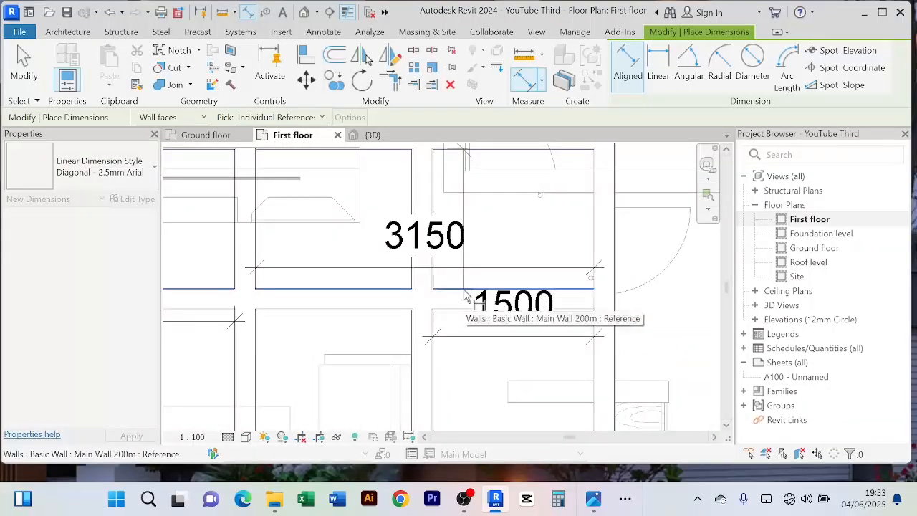
{"action": "left_click", "coordinate": [465, 291]}
{"action": "left_click", "coordinate": [501, 151]}
{"action": "left_click", "coordinate": [542, 260]}
{"action": "scroll", "coordinate": [593, 241], "scroll_direction": "down", "scroll_amount": 3}
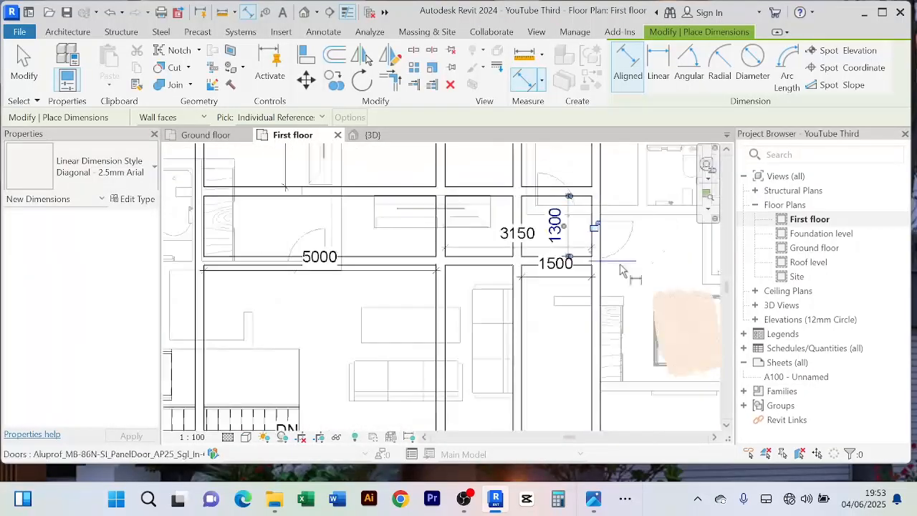
{"action": "right_click", "coordinate": [622, 271]}
{"action": "left_click", "coordinate": [656, 22]}
{"action": "right_click", "coordinate": [655, 283]}
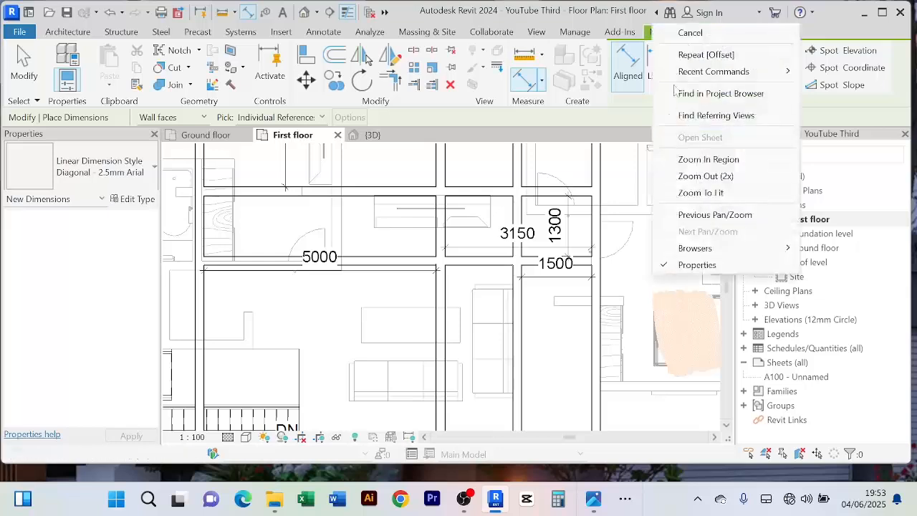
{"action": "left_click", "coordinate": [690, 33]}
Step: Set the clear distance between the two inner horizontal walls to 1500 mm by moving the lower wall
{"action": "left_click", "coordinate": [544, 259]}
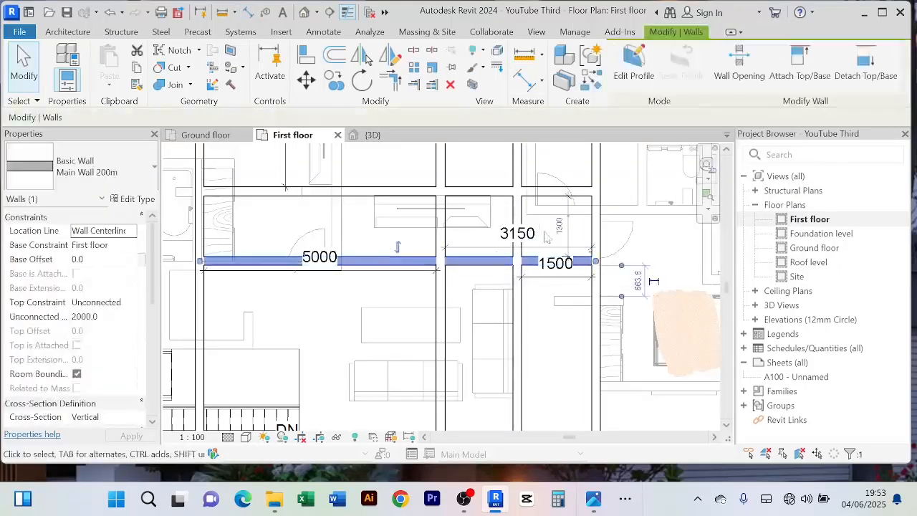
{"action": "left_click", "coordinate": [559, 225]}
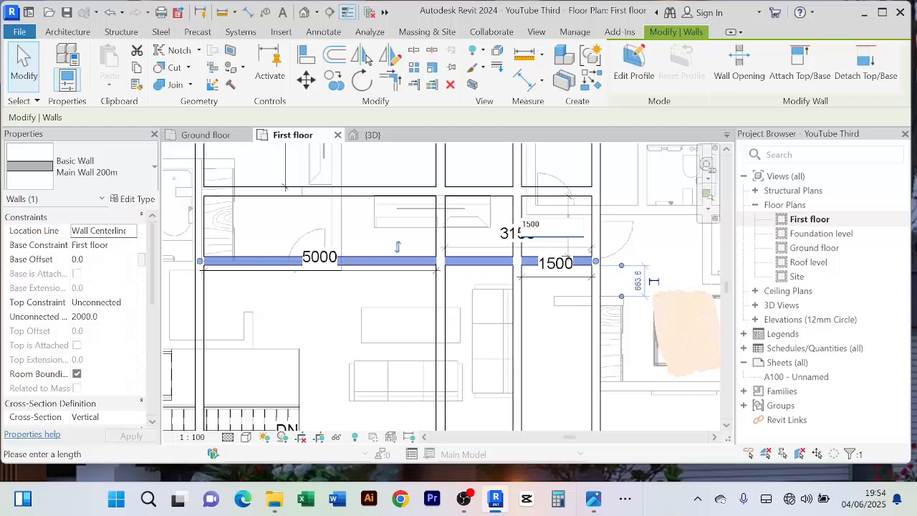
{"action": "type", "text": "1500"}
{"action": "key", "text": "Return"}
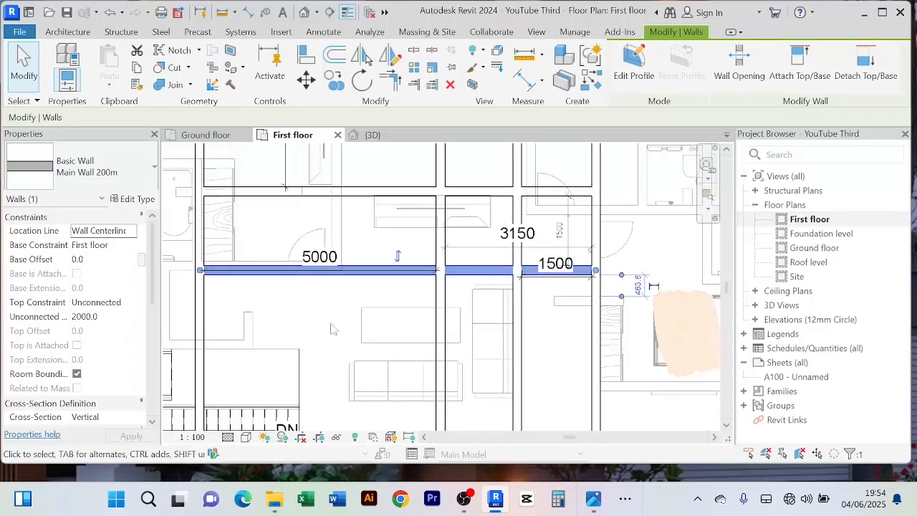
{"action": "left_click", "coordinate": [332, 329]}
Step: Shorten the lower inner horizontal wall so its western end stops at the middle vertical wall
{"action": "left_click", "coordinate": [247, 270]}
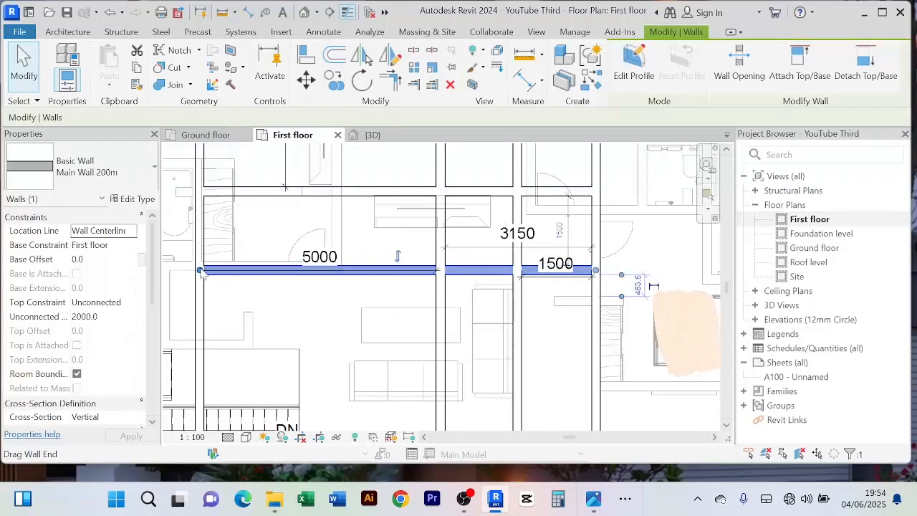
{"action": "left_click_drag", "start_coordinate": [201, 273], "coordinate": [440, 270]}
{"action": "scroll", "coordinate": [390, 304], "scroll_direction": "down", "scroll_amount": 2}
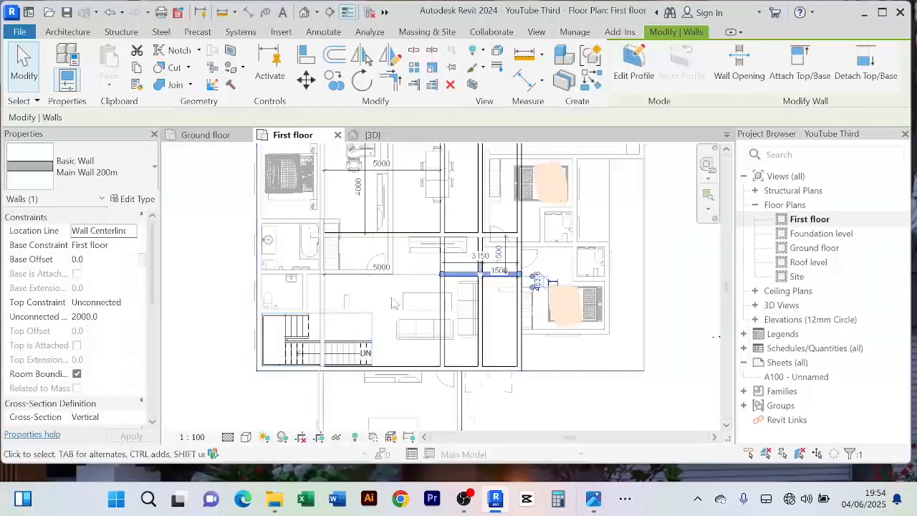
{"action": "scroll", "coordinate": [416, 313], "scroll_direction": "up", "scroll_amount": 2}
{"action": "middle_click_drag", "start_coordinate": [416, 313], "coordinate": [377, 305]}
Step: Shorten the offset vertical wall so its southern end stops at the lower inner horizontal wall
{"action": "left_click", "coordinate": [511, 379]}
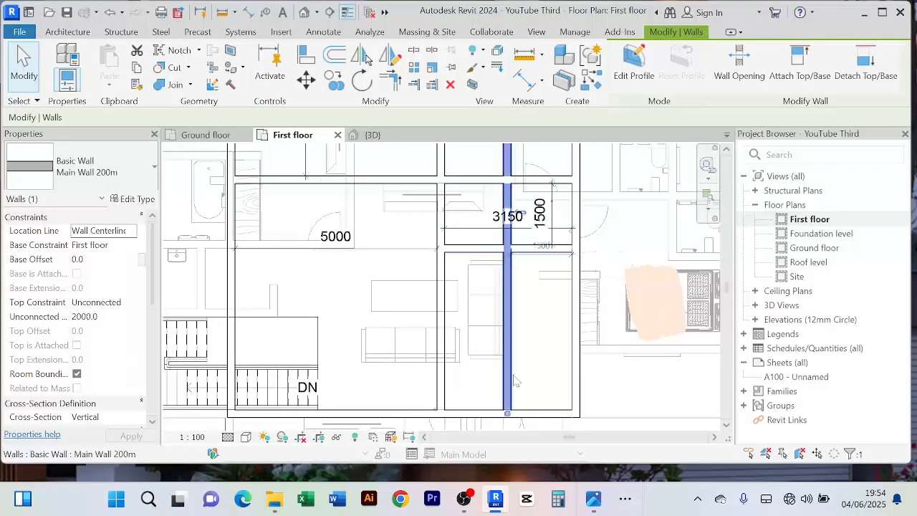
{"action": "left_click_drag", "start_coordinate": [507, 415], "coordinate": [507, 249]}
{"action": "scroll", "coordinate": [509, 251], "scroll_direction": "down", "scroll_amount": 1}
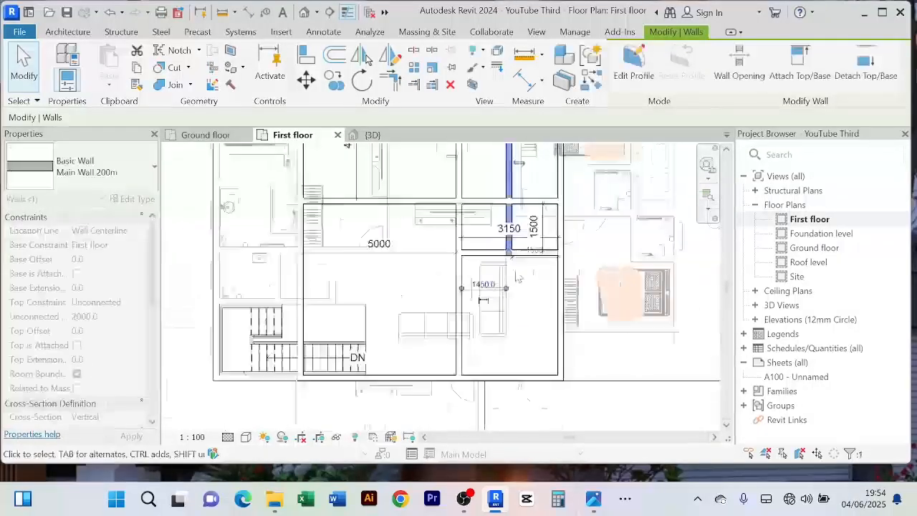
{"action": "left_click", "coordinate": [517, 276]}
Step: Split the middle vertical wall at a point between the two inner horizontal walls, keeping both segments
{"action": "scroll", "coordinate": [516, 279], "scroll_direction": "down", "scroll_amount": 2}
{"action": "scroll", "coordinate": [498, 278], "scroll_direction": "up", "scroll_amount": 1}
{"action": "middle_click_drag", "start_coordinate": [502, 308], "coordinate": [494, 390]}
{"action": "scroll", "coordinate": [462, 309], "scroll_direction": "up", "scroll_amount": 1}
{"action": "scroll", "coordinate": [462, 310], "scroll_direction": "up", "scroll_amount": 3}
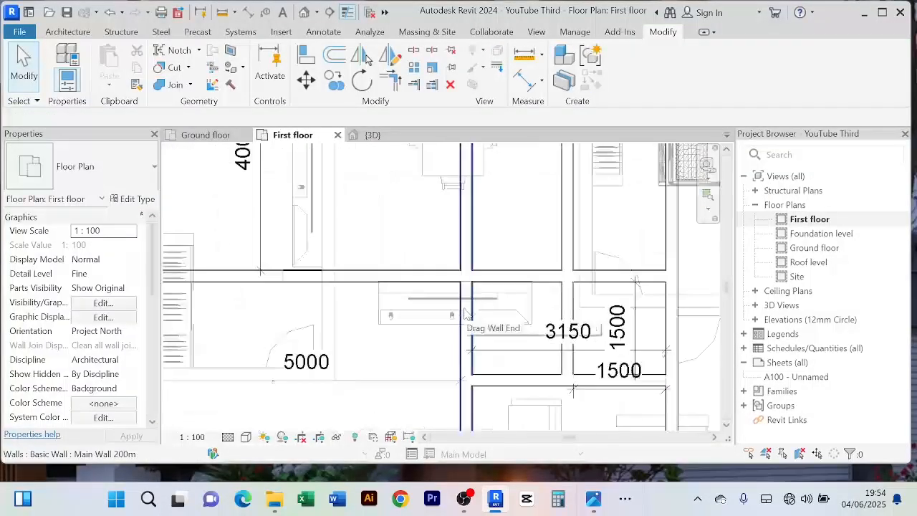
{"action": "left_click", "coordinate": [414, 52]}
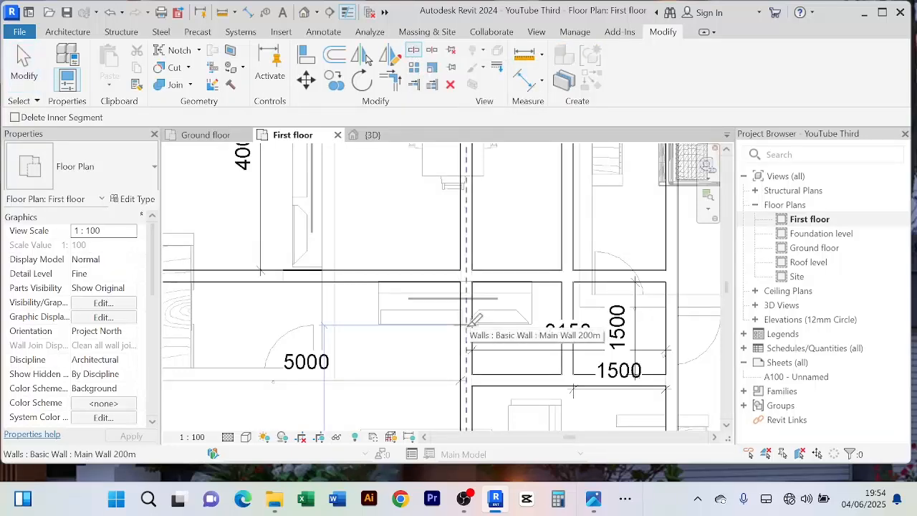
{"action": "left_click", "coordinate": [472, 320]}
{"action": "right_click", "coordinate": [426, 331]}
{"action": "left_click", "coordinate": [438, 86]}
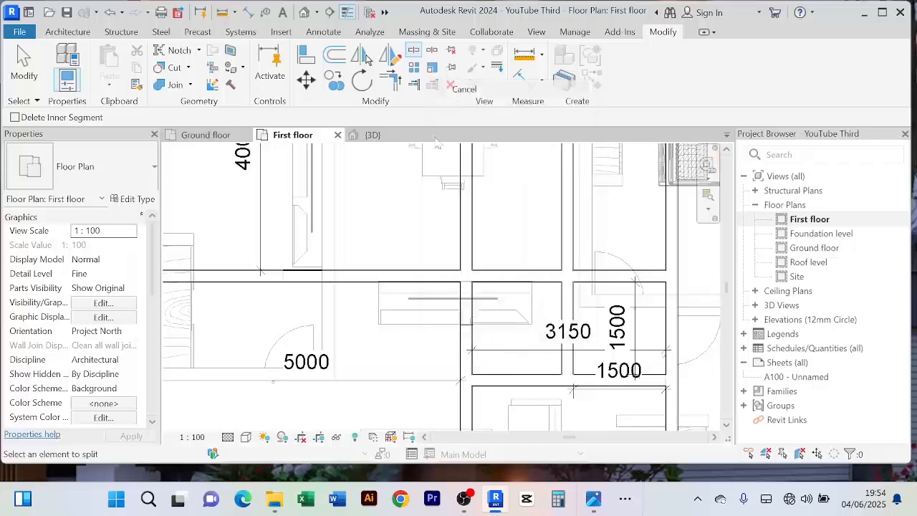
{"action": "right_click", "coordinate": [402, 202]}
{"action": "left_click", "coordinate": [418, 212]}
Step: Trim the lower segment of the split middle vertical wall to a corner with the lower inner horizontal wall
{"action": "left_click", "coordinate": [464, 315]}
{"action": "scroll", "coordinate": [472, 329], "scroll_direction": "up", "scroll_amount": 3}
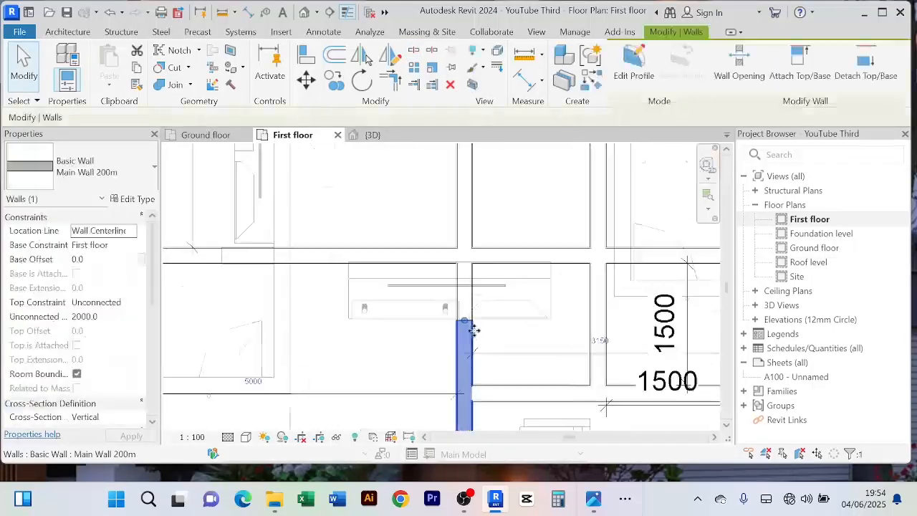
{"action": "middle_click_drag", "start_coordinate": [509, 291], "coordinate": [499, 275]}
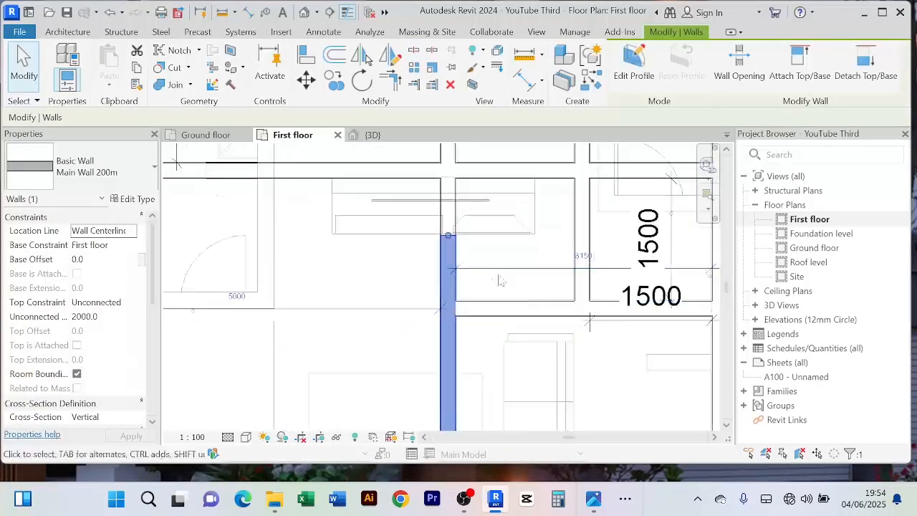
{"action": "left_click", "coordinate": [392, 88]}
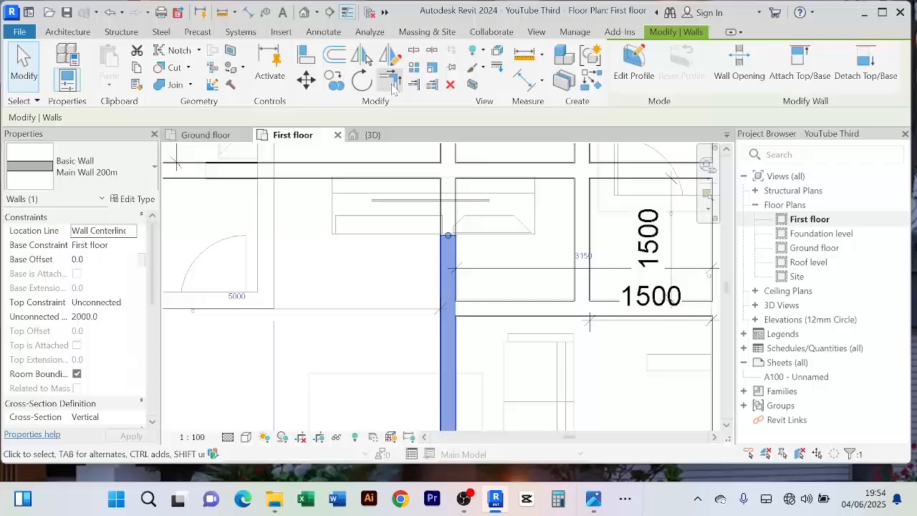
{"action": "left_click", "coordinate": [445, 331]}
{"action": "left_click", "coordinate": [491, 313]}
{"action": "scroll", "coordinate": [474, 278], "scroll_direction": "down", "scroll_amount": 2}
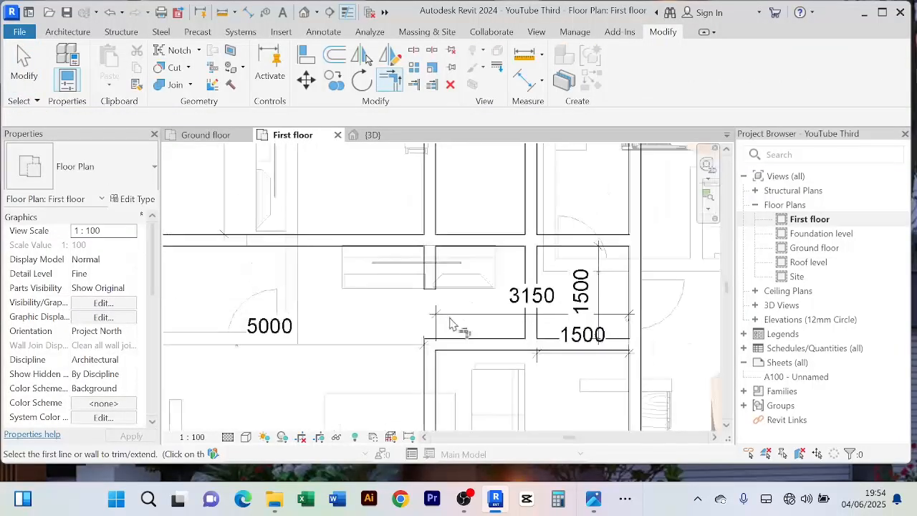
{"action": "right_click", "coordinate": [407, 307]}
{"action": "left_click", "coordinate": [444, 62]}
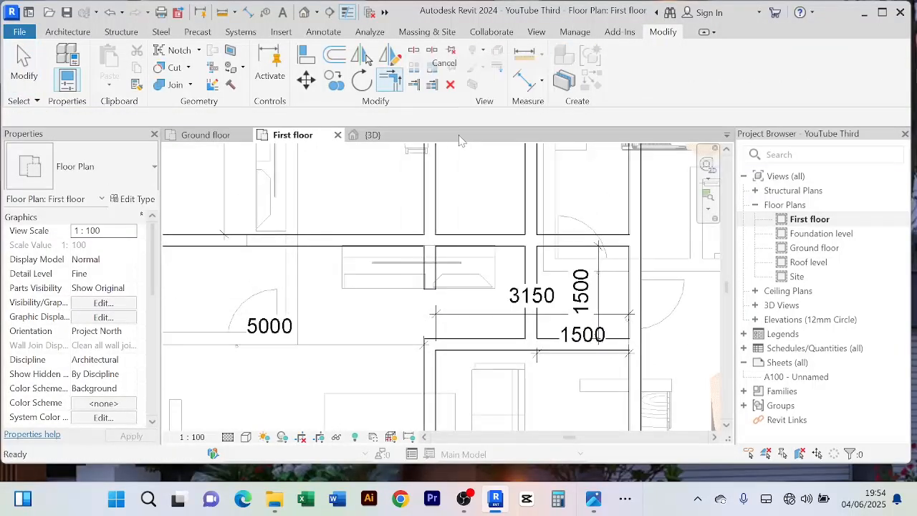
Step: Shorten the upper segment of the split middle vertical wall so its southern end stops at the upper inner horizontal wall
{"action": "left_click", "coordinate": [430, 285]}
{"action": "left_click_drag", "start_coordinate": [430, 289], "coordinate": [429, 240]}
{"action": "scroll", "coordinate": [454, 268], "scroll_direction": "down", "scroll_amount": 1}
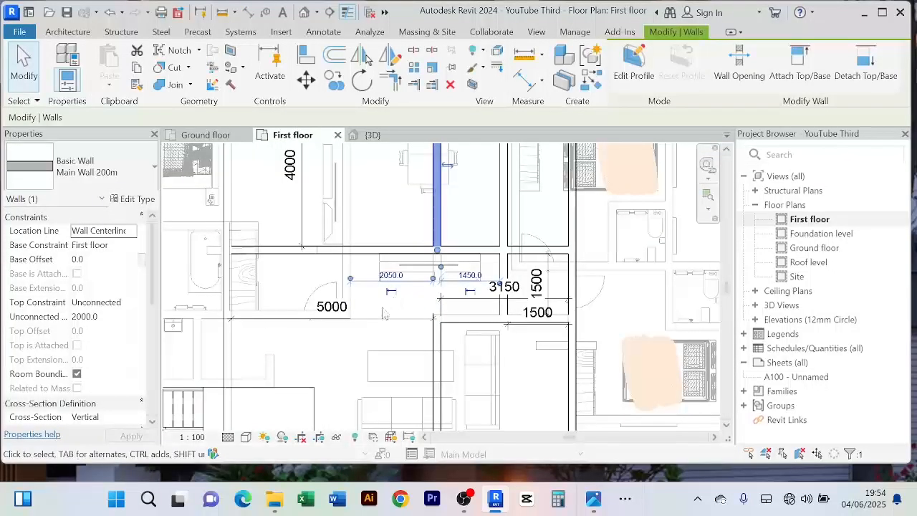
{"action": "scroll", "coordinate": [433, 287], "scroll_direction": "down", "scroll_amount": 3}
{"action": "middle_click_drag", "start_coordinate": [489, 203], "coordinate": [486, 218]}
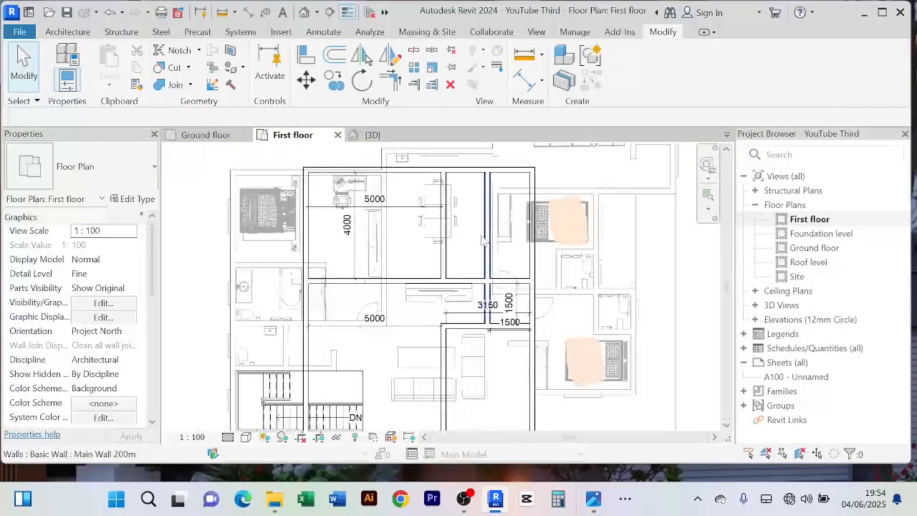
Step: Shorten the offset vertical wall so its northern end stops at the upper inner horizontal wall, leaving the room above undivided
{"action": "scroll", "coordinate": [486, 218], "scroll_direction": "up", "scroll_amount": 2}
{"action": "middle_click_drag", "start_coordinate": [485, 164], "coordinate": [480, 205]}
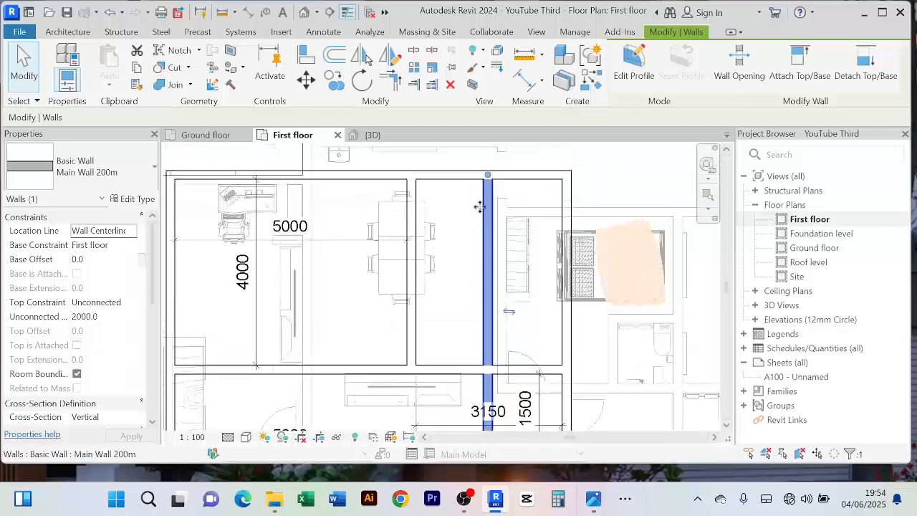
{"action": "left_click_drag", "start_coordinate": [487, 176], "coordinate": [487, 249]}
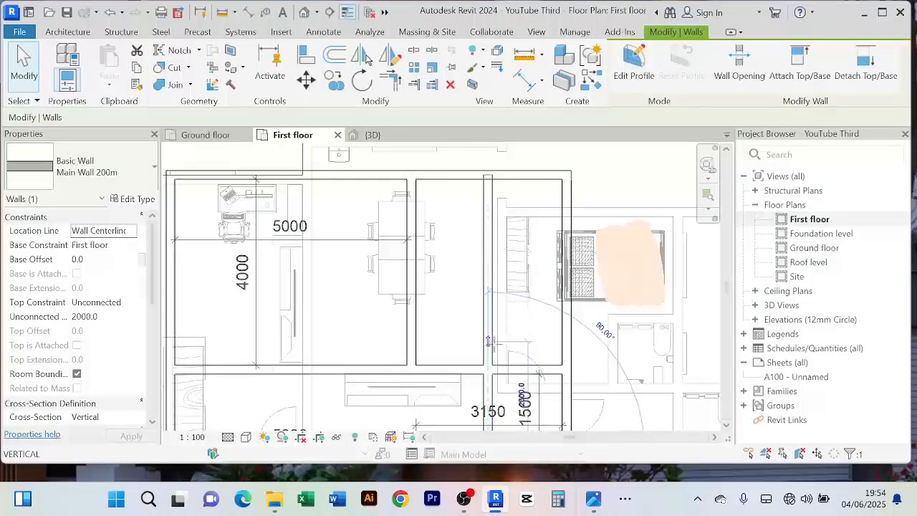
{"action": "left_click_drag", "start_coordinate": [493, 342], "coordinate": [488, 369]}
{"action": "left_click", "coordinate": [486, 272]}
{"action": "scroll", "coordinate": [481, 265], "scroll_direction": "down", "scroll_amount": 2}
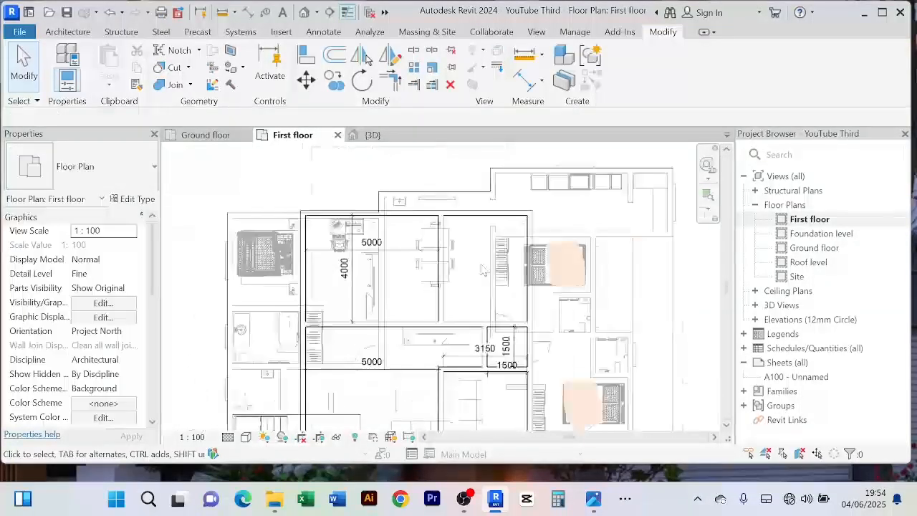
Step: Examine the first floor wall layout against the ground floor underlay, around the staircase, the southern lounge and the eastern bedrooms
{"action": "middle_click_drag", "start_coordinate": [480, 265], "coordinate": [459, 224]}
{"action": "scroll", "coordinate": [451, 275], "scroll_direction": "up", "scroll_amount": 4}
{"action": "scroll", "coordinate": [450, 247], "scroll_direction": "down", "scroll_amount": 3}
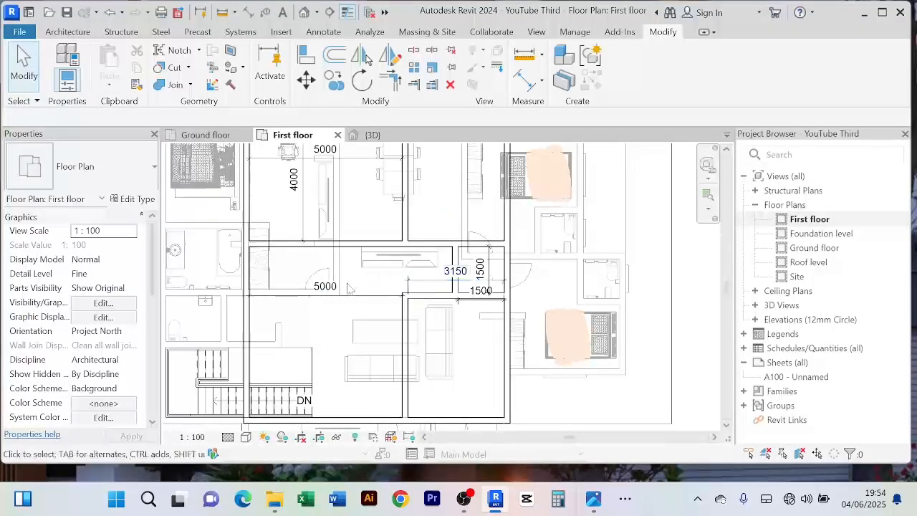
{"action": "scroll", "coordinate": [360, 278], "scroll_direction": "up", "scroll_amount": 3}
{"action": "middle_click_drag", "start_coordinate": [363, 275], "coordinate": [405, 201]}
{"action": "scroll", "coordinate": [405, 202], "scroll_direction": "down", "scroll_amount": 3}
{"action": "middle_click_drag", "start_coordinate": [385, 306], "coordinate": [382, 309]}
{"action": "scroll", "coordinate": [338, 332], "scroll_direction": "up", "scroll_amount": 1}
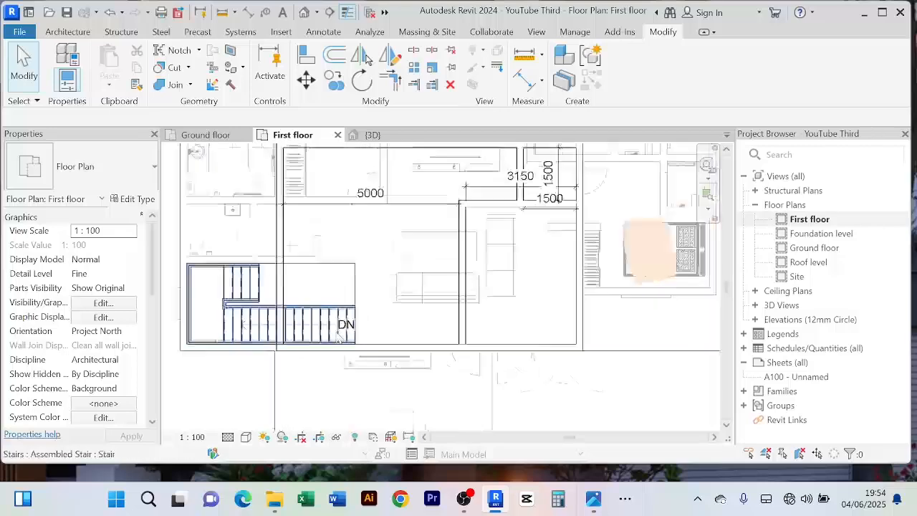
{"action": "scroll", "coordinate": [340, 337], "scroll_direction": "up", "scroll_amount": 1}
{"action": "middle_click_drag", "start_coordinate": [435, 294], "coordinate": [424, 305]}
{"action": "scroll", "coordinate": [424, 304], "scroll_direction": "down", "scroll_amount": 3}
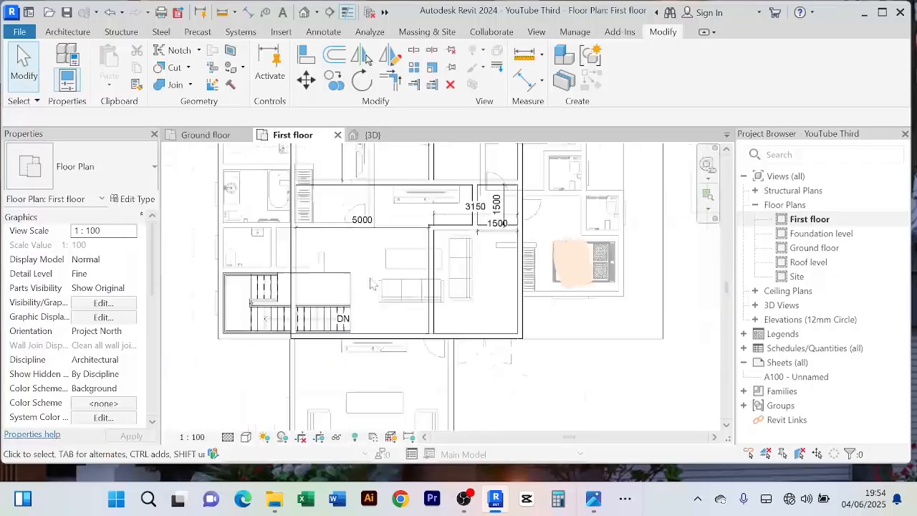
{"action": "middle_click_drag", "start_coordinate": [401, 264], "coordinate": [385, 324]}
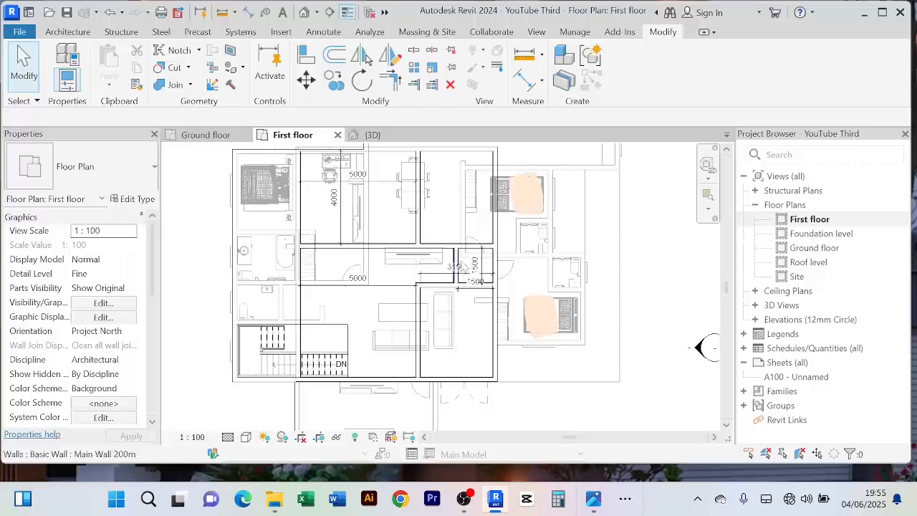
{"action": "scroll", "coordinate": [458, 262], "scroll_direction": "up", "scroll_amount": 2}
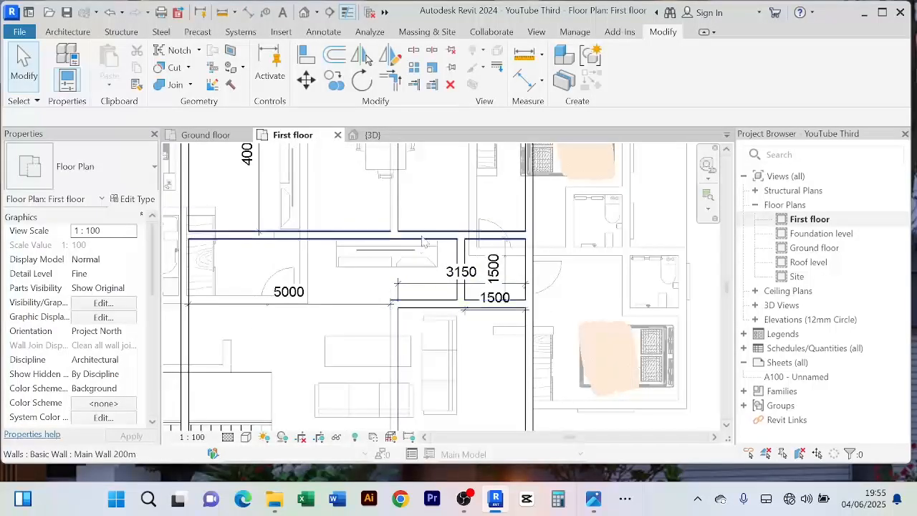
{"action": "scroll", "coordinate": [433, 308], "scroll_direction": "down", "scroll_amount": 2}
{"action": "middle_click_drag", "start_coordinate": [431, 202], "coordinate": [426, 223]}
{"action": "middle_click_drag", "start_coordinate": [423, 343], "coordinate": [403, 292]}
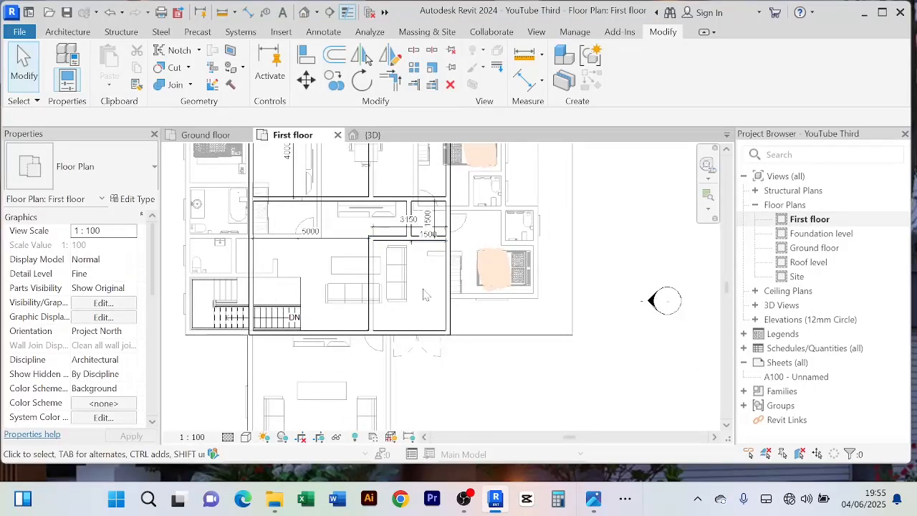
{"action": "scroll", "coordinate": [422, 294], "scroll_direction": "down", "scroll_amount": 2}
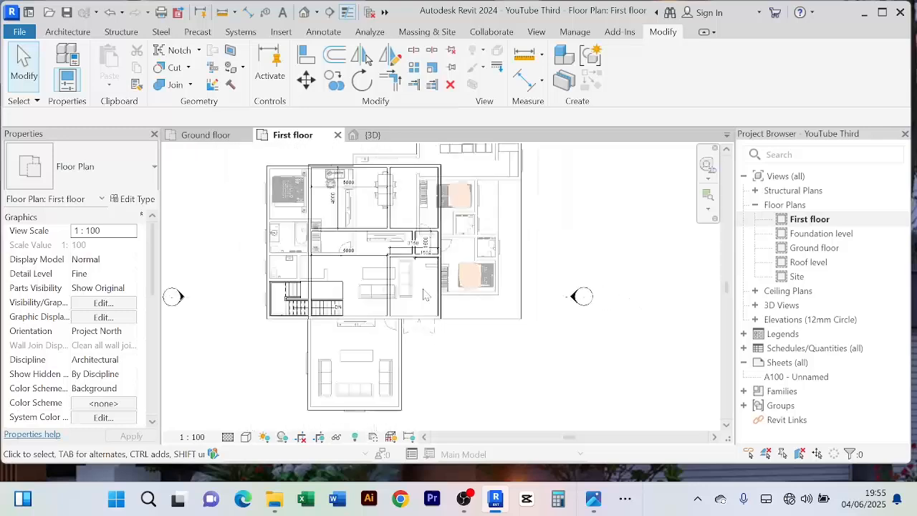
{"action": "middle_click_drag", "start_coordinate": [497, 229], "coordinate": [497, 289]}
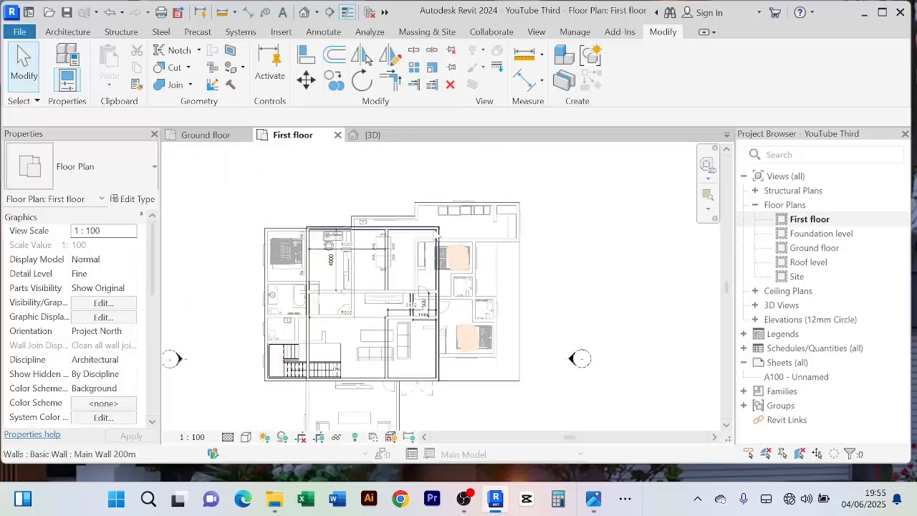
{"action": "scroll", "coordinate": [437, 225], "scroll_direction": "up", "scroll_amount": 2}
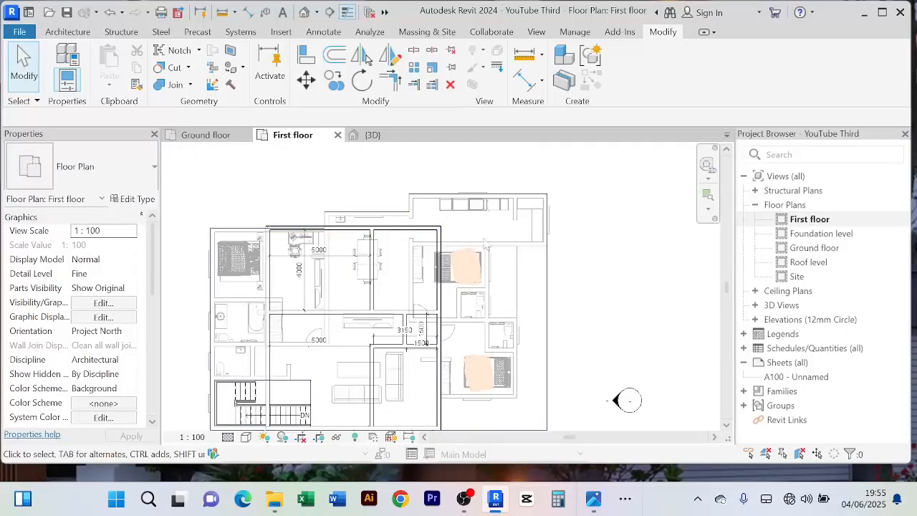
{"action": "middle_click_drag", "start_coordinate": [491, 269], "coordinate": [474, 230]}
{"action": "scroll", "coordinate": [509, 212], "scroll_direction": "down", "scroll_amount": 3}
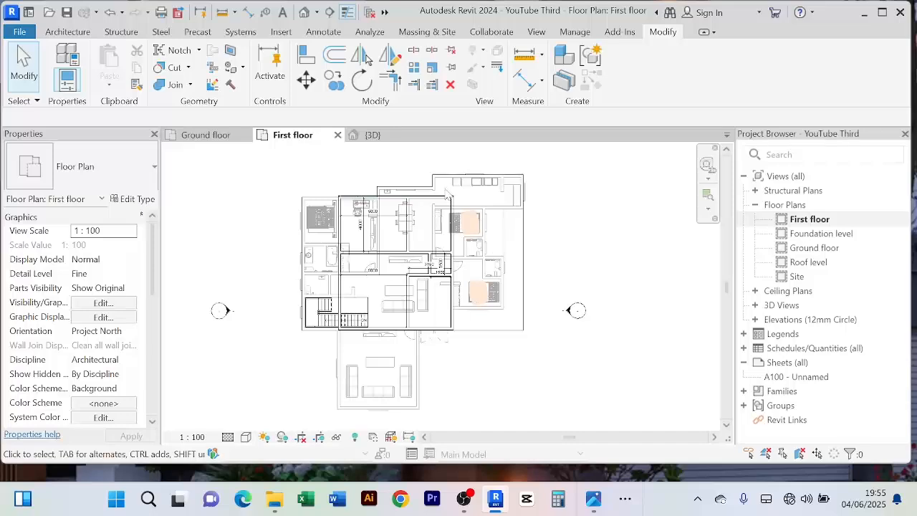
{"action": "scroll", "coordinate": [487, 293], "scroll_direction": "up", "scroll_amount": 3}
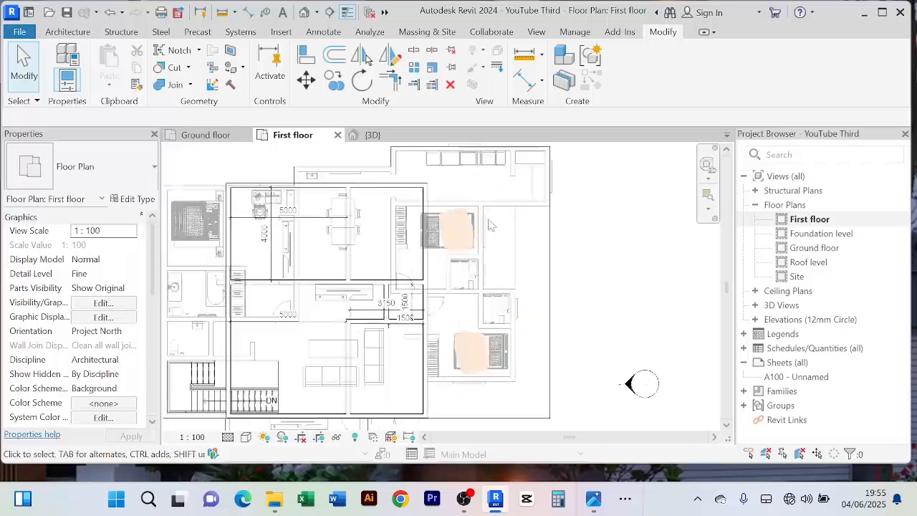
{"action": "scroll", "coordinate": [487, 292], "scroll_direction": "down", "scroll_amount": 3}
{"action": "scroll", "coordinate": [498, 212], "scroll_direction": "up", "scroll_amount": 2}
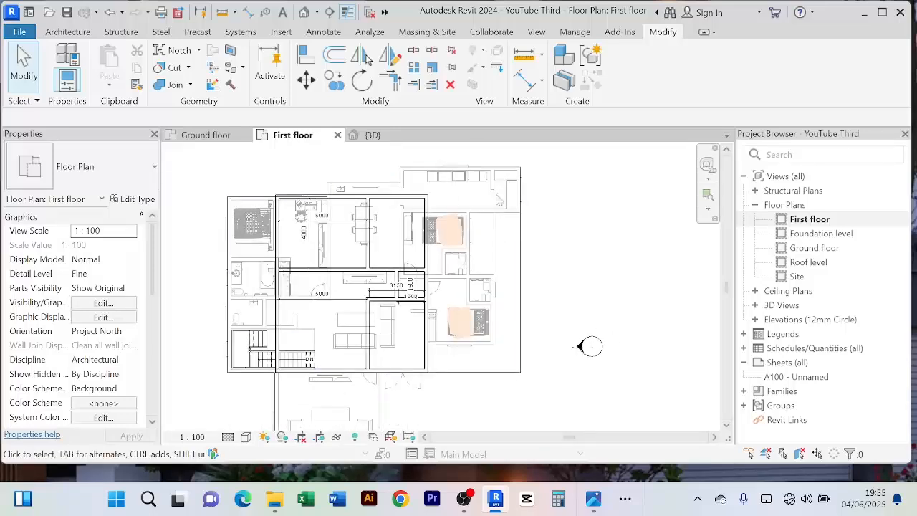
{"action": "scroll", "coordinate": [499, 200], "scroll_direction": "down", "scroll_amount": 2}
{"action": "scroll", "coordinate": [489, 279], "scroll_direction": "up", "scroll_amount": 4}
{"action": "middle_click_drag", "start_coordinate": [471, 323], "coordinate": [480, 296]}
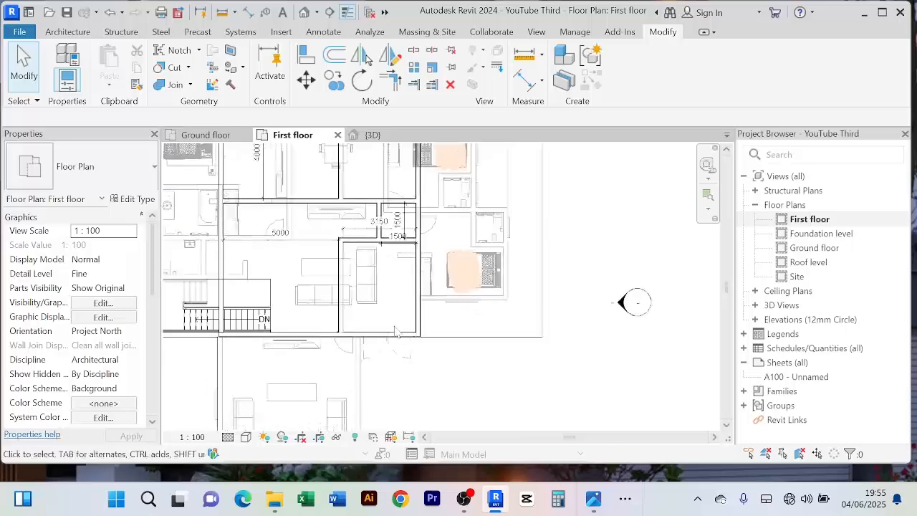
{"action": "scroll", "coordinate": [459, 272], "scroll_direction": "down", "scroll_amount": 3}
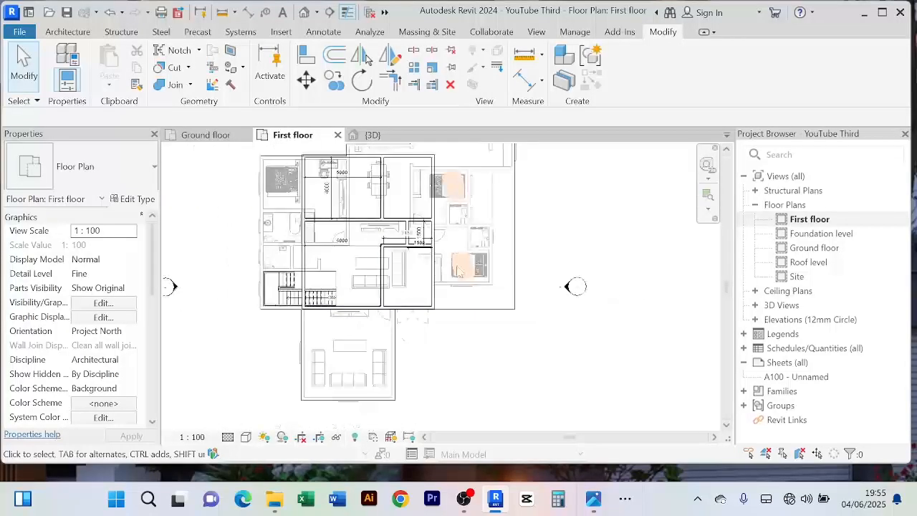
{"action": "scroll", "coordinate": [410, 291], "scroll_direction": "up", "scroll_amount": 3}
{"action": "scroll", "coordinate": [359, 336], "scroll_direction": "down", "scroll_amount": 2}
{"action": "middle_click_drag", "start_coordinate": [367, 351], "coordinate": [387, 301]}
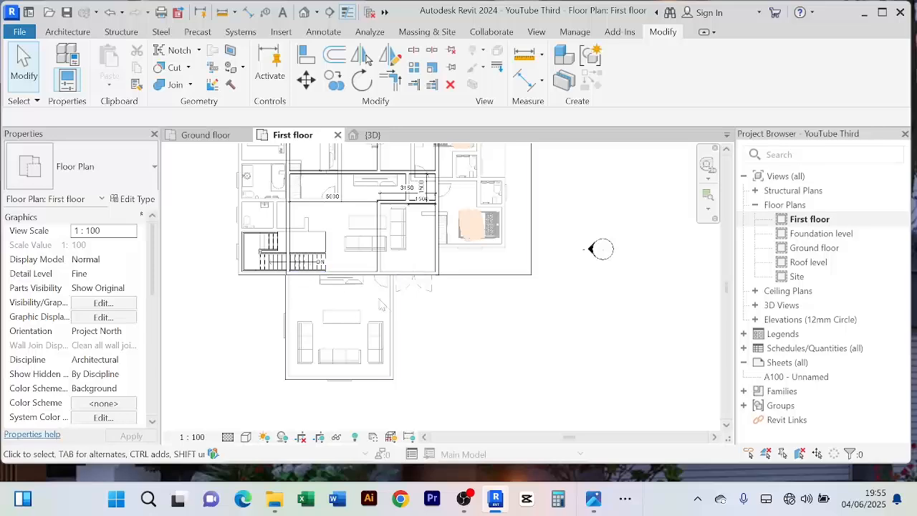
{"action": "middle_click_drag", "start_coordinate": [365, 310], "coordinate": [355, 343]}
{"action": "scroll", "coordinate": [360, 327], "scroll_direction": "down", "scroll_amount": 1}
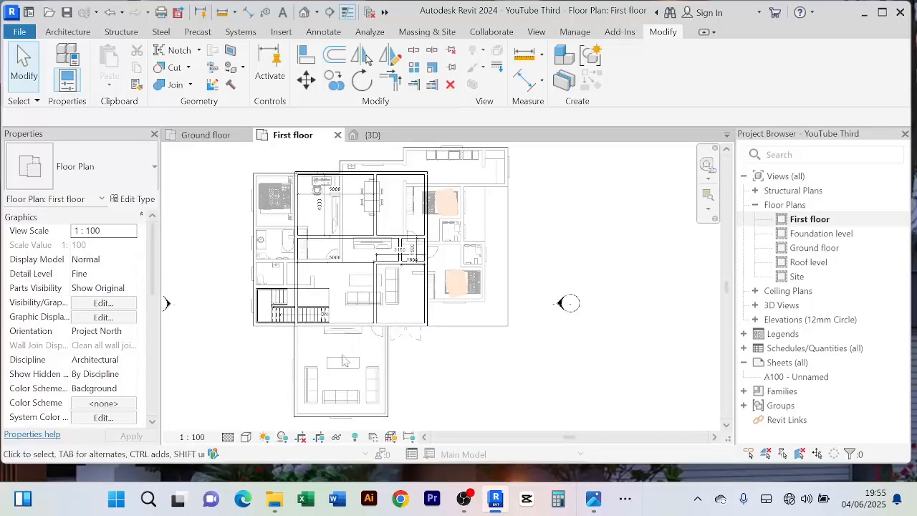
{"action": "scroll", "coordinate": [338, 325], "scroll_direction": "up", "scroll_amount": 1}
{"action": "scroll", "coordinate": [355, 308], "scroll_direction": "up", "scroll_amount": 1}
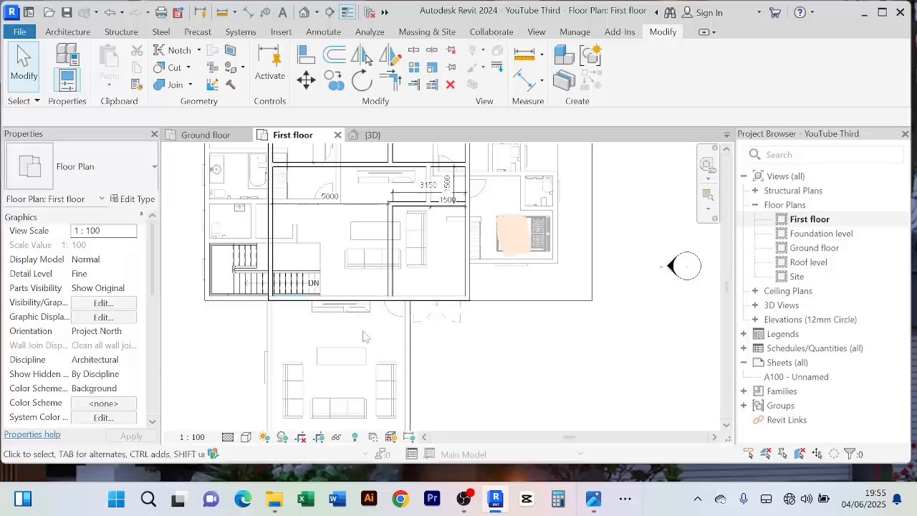
{"action": "middle_click_drag", "start_coordinate": [365, 334], "coordinate": [366, 288]}
{"action": "scroll", "coordinate": [367, 297], "scroll_direction": "down", "scroll_amount": 2}
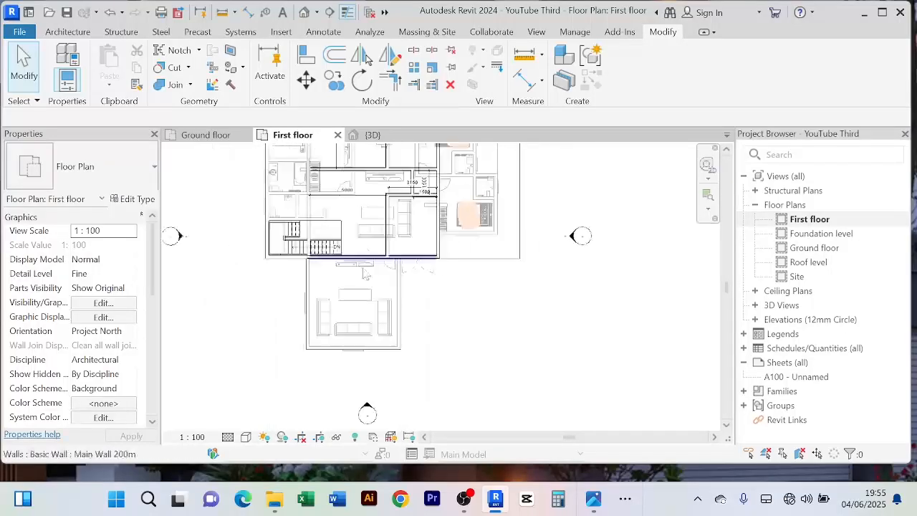
{"action": "middle_click_drag", "start_coordinate": [381, 315], "coordinate": [382, 333]}
{"action": "scroll", "coordinate": [374, 301], "scroll_direction": "up", "scroll_amount": 2}
{"action": "scroll", "coordinate": [375, 300], "scroll_direction": "down", "scroll_amount": 3}
{"action": "scroll", "coordinate": [410, 298], "scroll_direction": "up", "scroll_amount": 2}
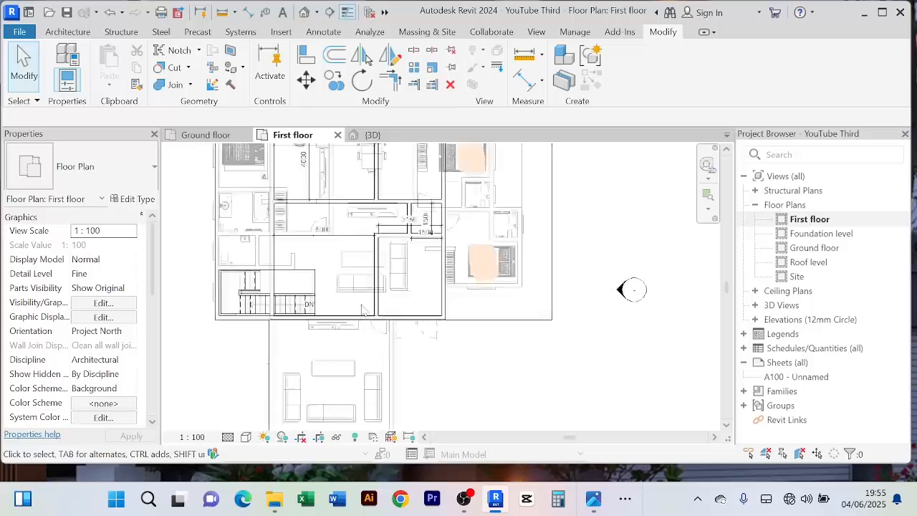
{"action": "scroll", "coordinate": [361, 341], "scroll_direction": "up", "scroll_amount": 2}
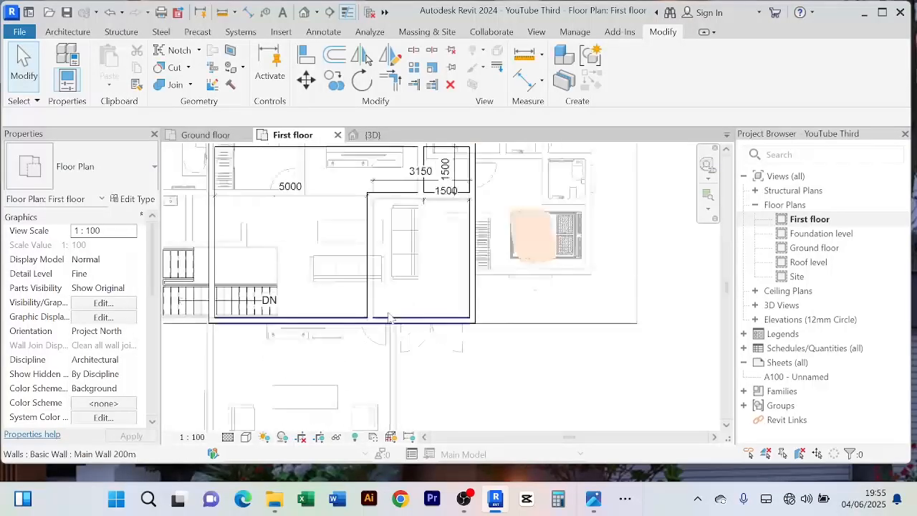
{"action": "scroll", "coordinate": [354, 354], "scroll_direction": "down", "scroll_amount": 2}
{"action": "scroll", "coordinate": [360, 355], "scroll_direction": "down", "scroll_amount": 2}
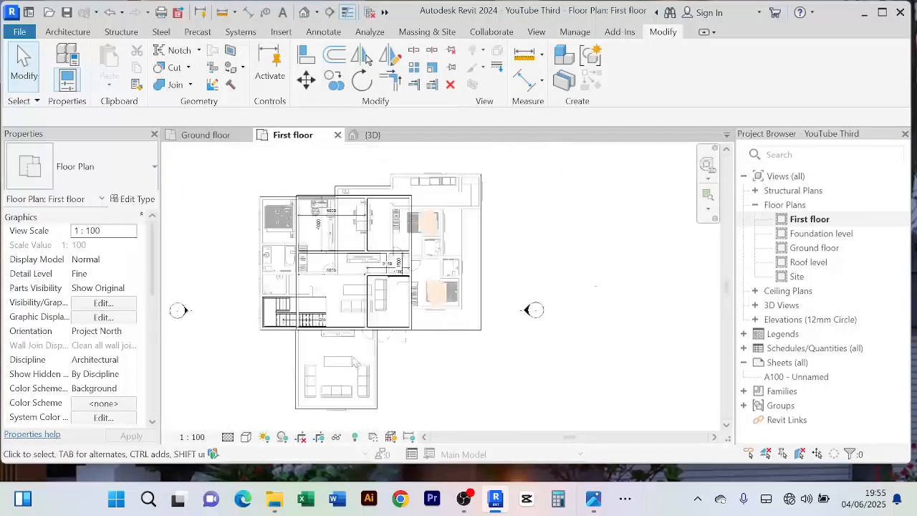
{"action": "scroll", "coordinate": [354, 315], "scroll_direction": "up", "scroll_amount": 4}
{"action": "scroll", "coordinate": [351, 294], "scroll_direction": "down", "scroll_amount": 3}
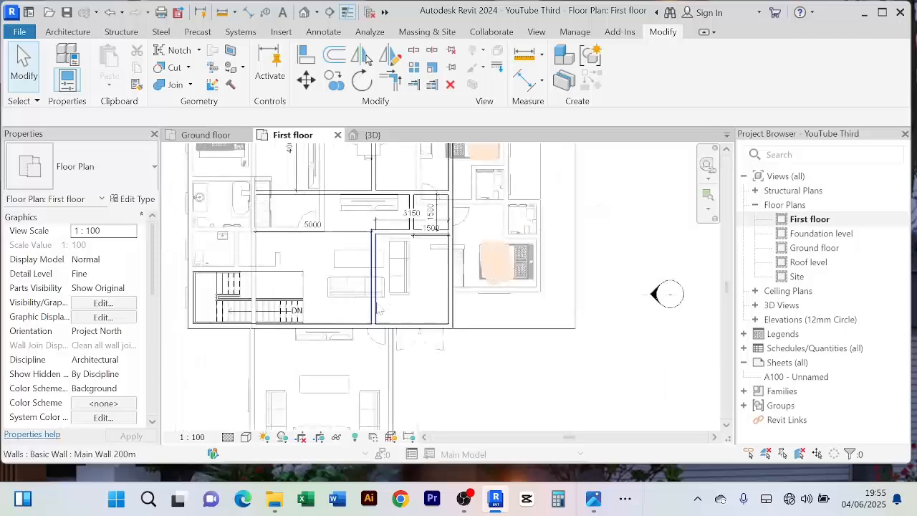
{"action": "scroll", "coordinate": [404, 295], "scroll_direction": "down", "scroll_amount": 1}
{"action": "middle_click_drag", "start_coordinate": [411, 298], "coordinate": [415, 326]}
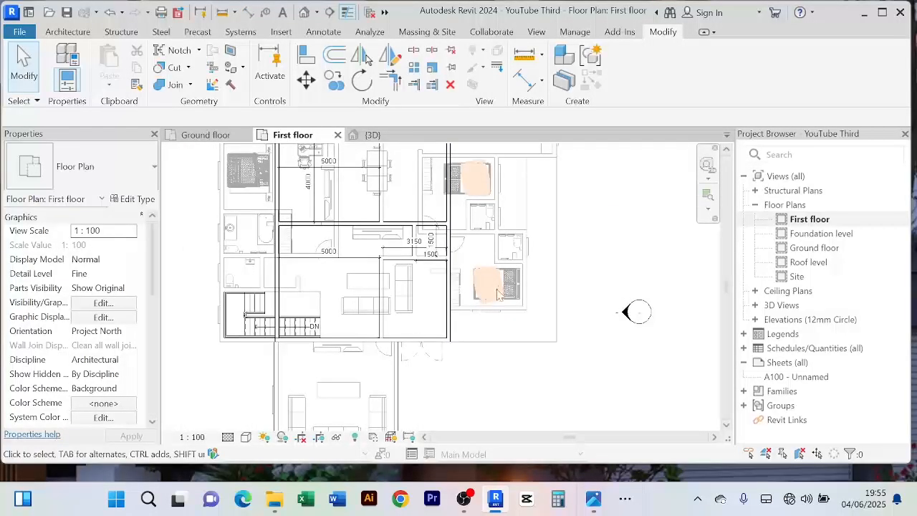
{"action": "middle_click_drag", "start_coordinate": [534, 261], "coordinate": [516, 293]}
{"action": "scroll", "coordinate": [506, 274], "scroll_direction": "down", "scroll_amount": 1}
{"action": "scroll", "coordinate": [428, 313], "scroll_direction": "up", "scroll_amount": 2}
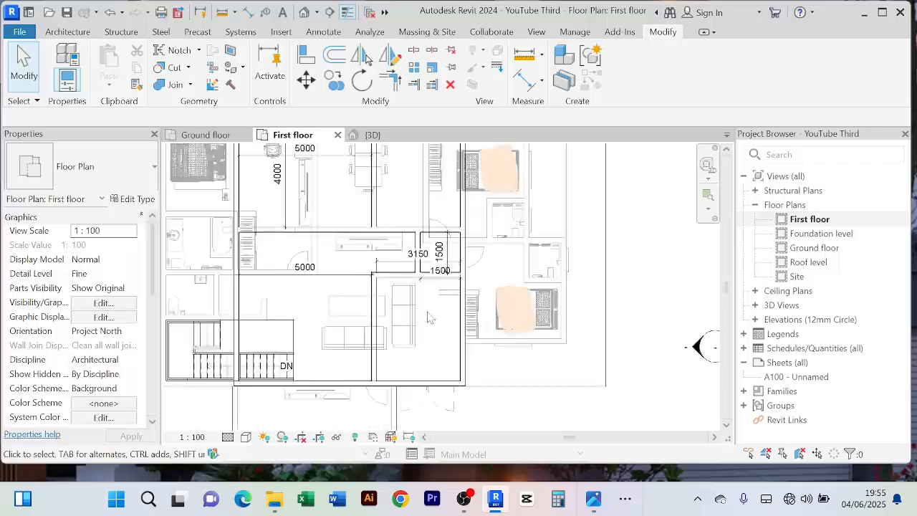
Step: Dimension the north-south clear depth of the room in the south-eastern part of the first floor
{"action": "scroll", "coordinate": [428, 317], "scroll_direction": "up", "scroll_amount": 1}
{"action": "middle_click_drag", "start_coordinate": [428, 317], "coordinate": [427, 266]}
{"action": "key", "text": "d"}
{"action": "key", "text": "i"}
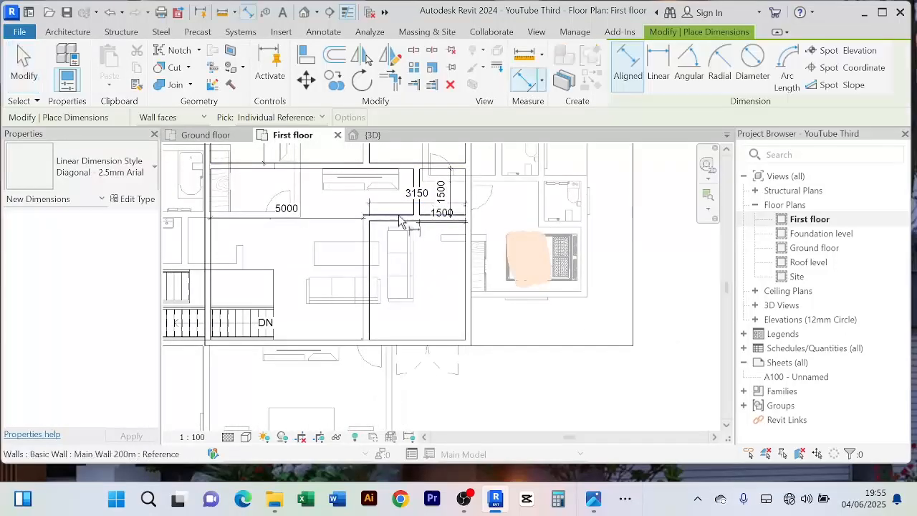
{"action": "left_click", "coordinate": [408, 345]}
{"action": "left_click", "coordinate": [406, 343]}
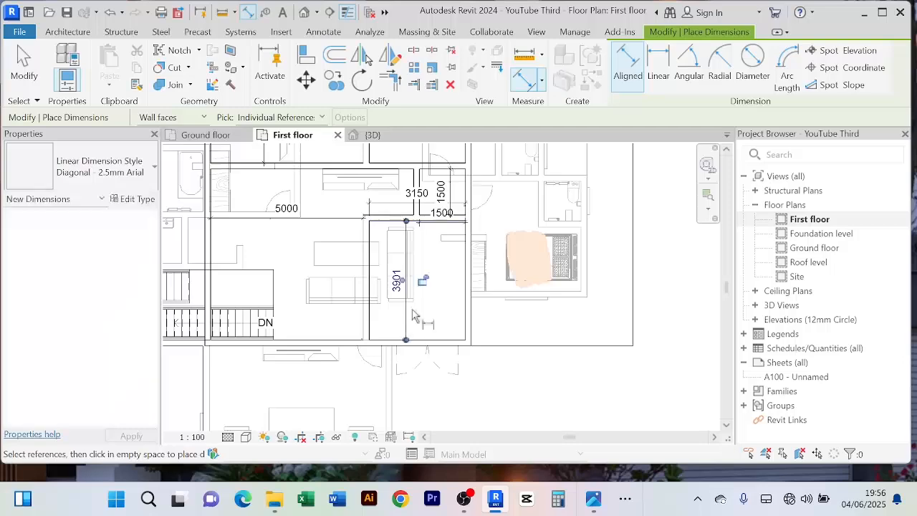
{"action": "right_click", "coordinate": [442, 232]}
{"action": "left_click", "coordinate": [462, 242]}
{"action": "right_click", "coordinate": [442, 232]}
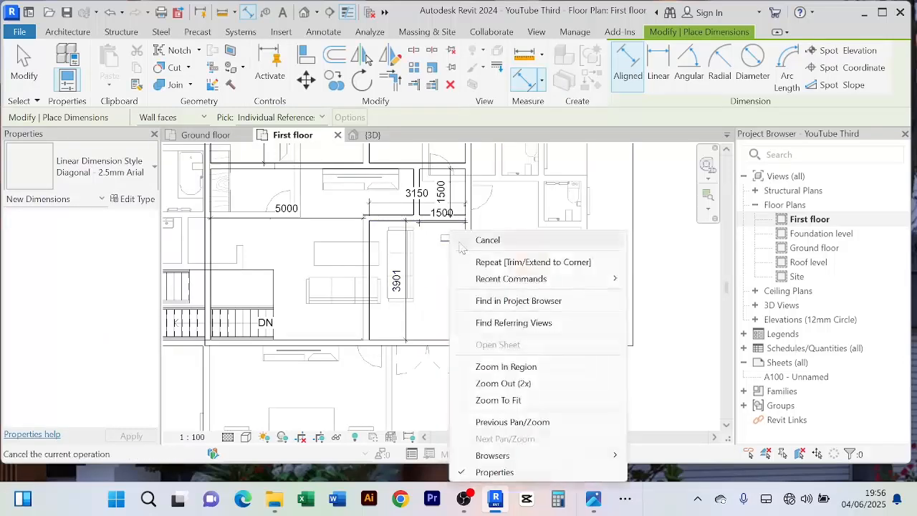
{"action": "left_click", "coordinate": [462, 241]}
{"action": "middle_click_drag", "start_coordinate": [432, 289], "coordinate": [436, 264]}
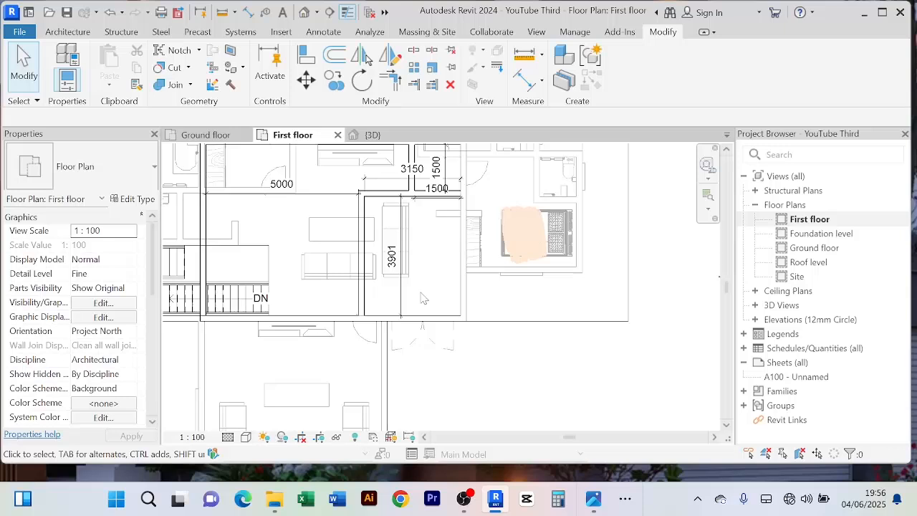
Step: Draw a matching Main Wall 200m horizontally across the south-eastern room, about 1900 mm south of its northern wall
{"action": "left_click", "coordinate": [391, 320]}
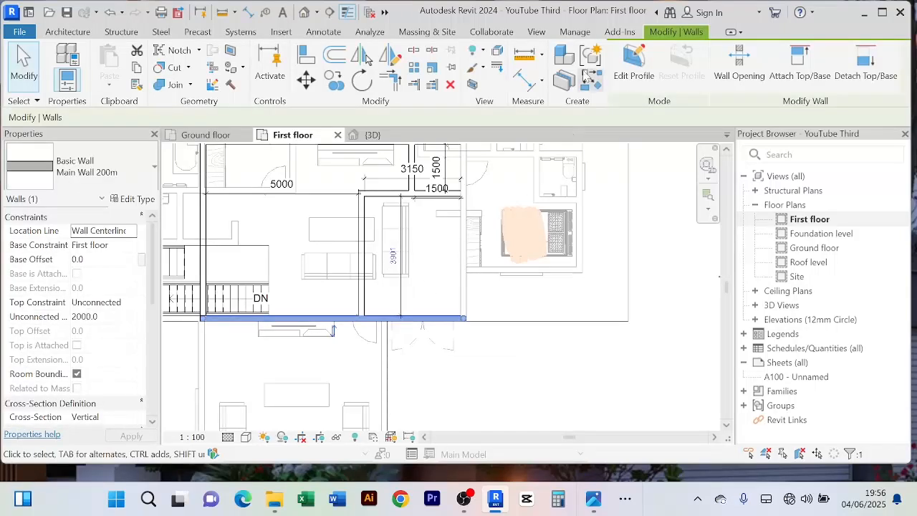
{"action": "left_click", "coordinate": [588, 77]}
{"action": "left_click", "coordinate": [463, 258]}
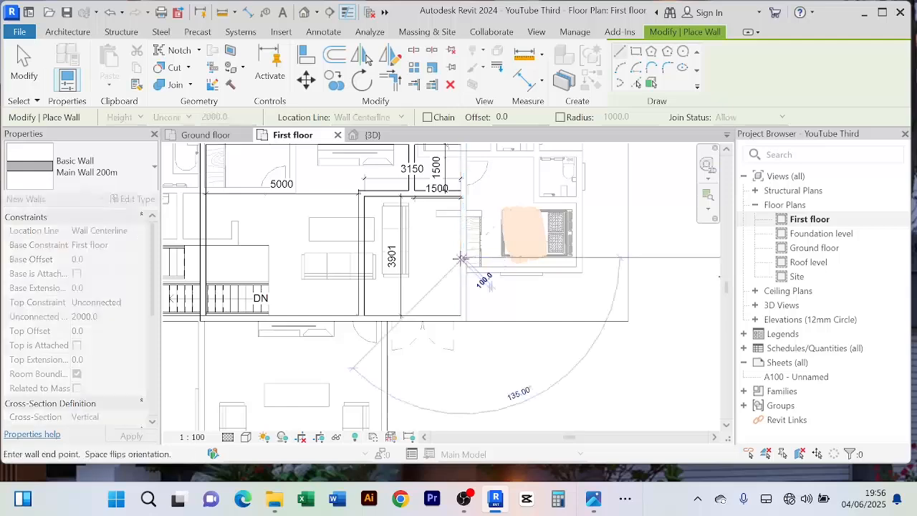
{"action": "right_click", "coordinate": [517, 203]}
{"action": "left_click", "coordinate": [560, 208]}
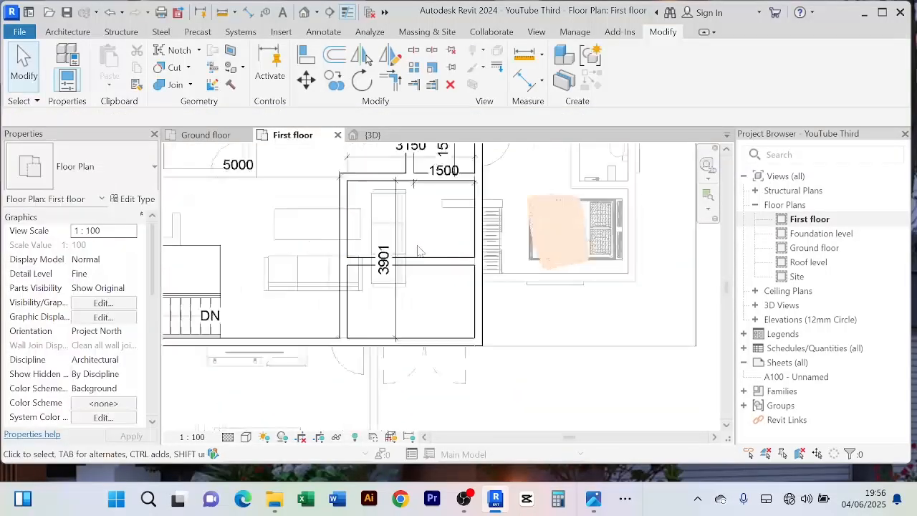
Step: Delete the overall depth dimension that crosses the new horizontal wall
{"action": "scroll", "coordinate": [419, 242], "scroll_direction": "up", "scroll_amount": 2}
{"action": "left_click", "coordinate": [398, 316]}
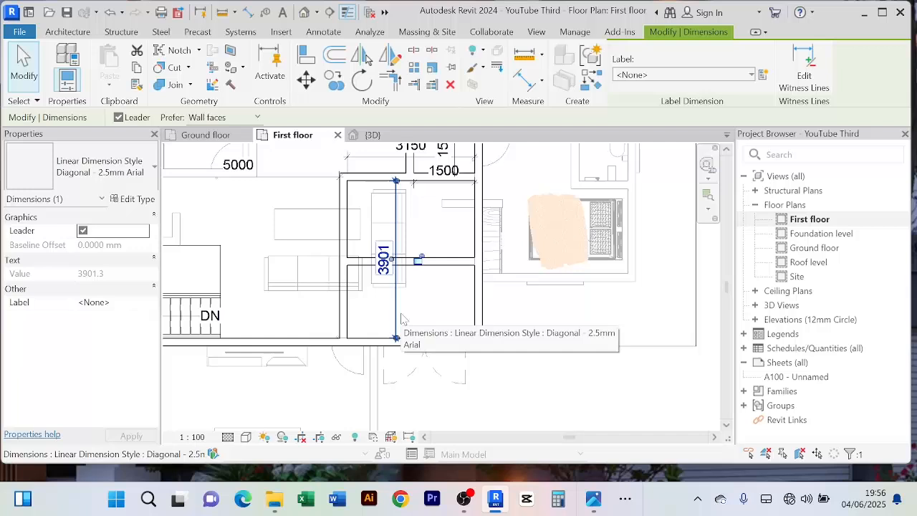
{"action": "key", "text": "Delete"}
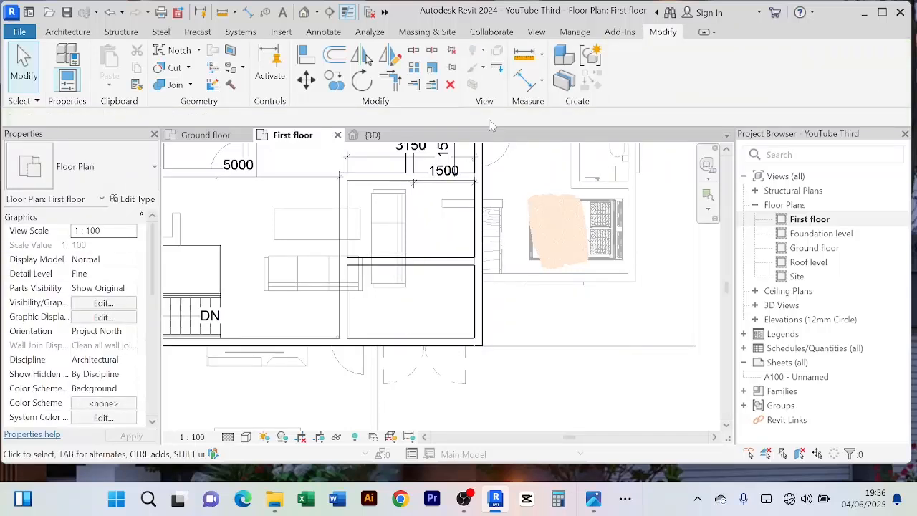
{"action": "left_click", "coordinate": [526, 79]}
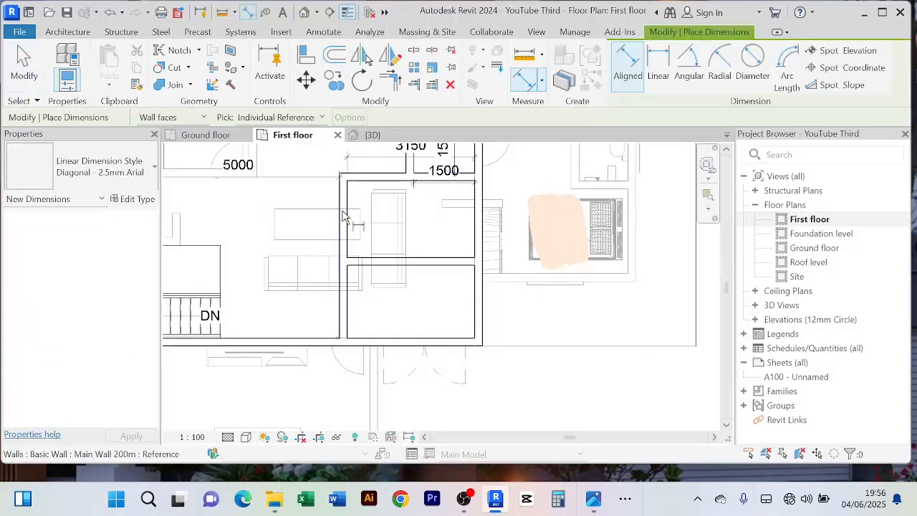
{"action": "left_click", "coordinate": [386, 257]}
{"action": "left_click", "coordinate": [386, 248]}
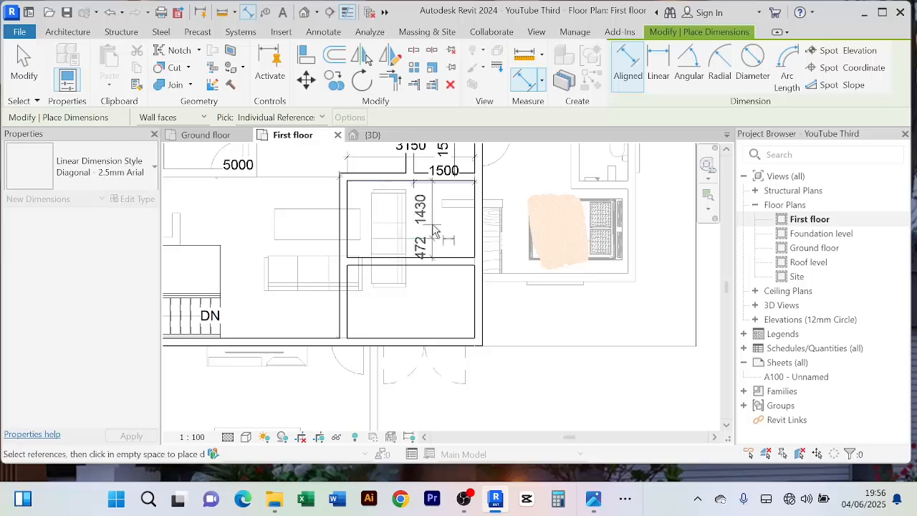
{"action": "right_click", "coordinate": [454, 230]}
{"action": "left_click", "coordinate": [453, 239]}
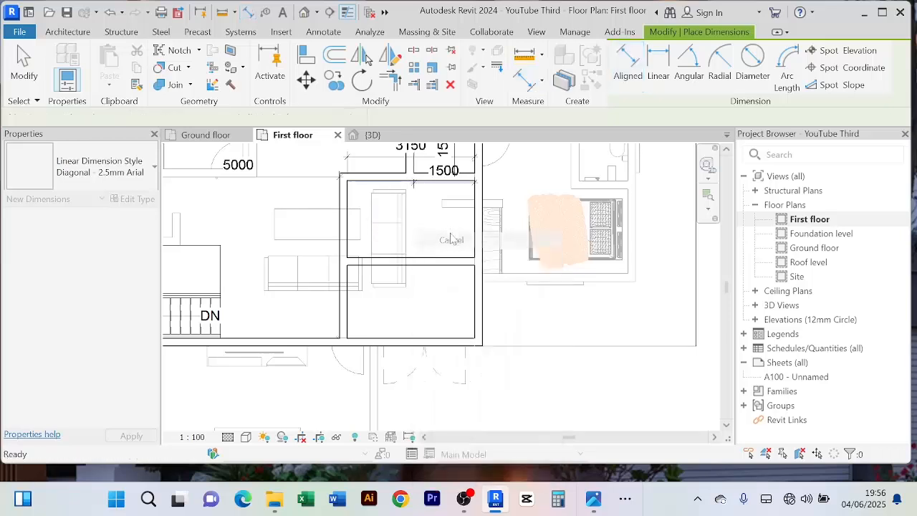
Step: Dimension the clear depth between the room's northern wall and the new horizontal wall
{"action": "left_click", "coordinate": [383, 183]}
{"action": "left_click", "coordinate": [435, 258]}
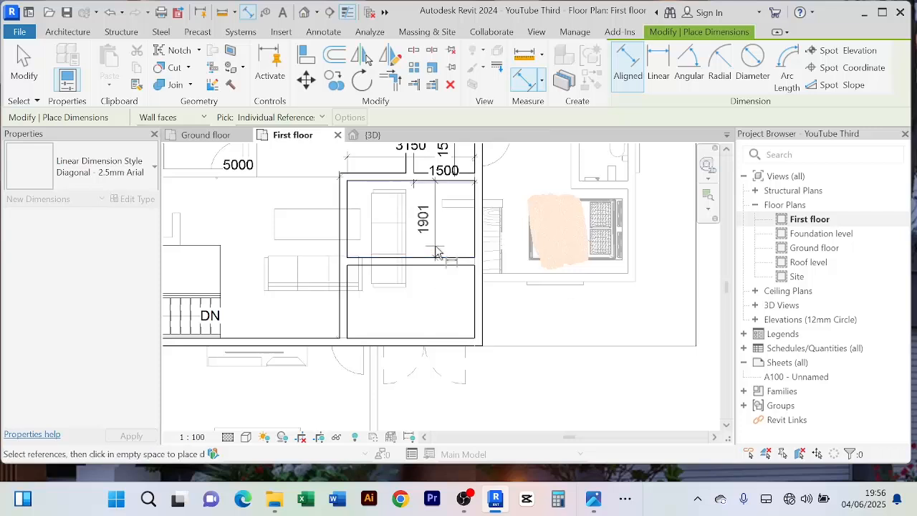
{"action": "left_click", "coordinate": [461, 219]}
{"action": "right_click", "coordinate": [529, 179]}
{"action": "left_click", "coordinate": [541, 186]}
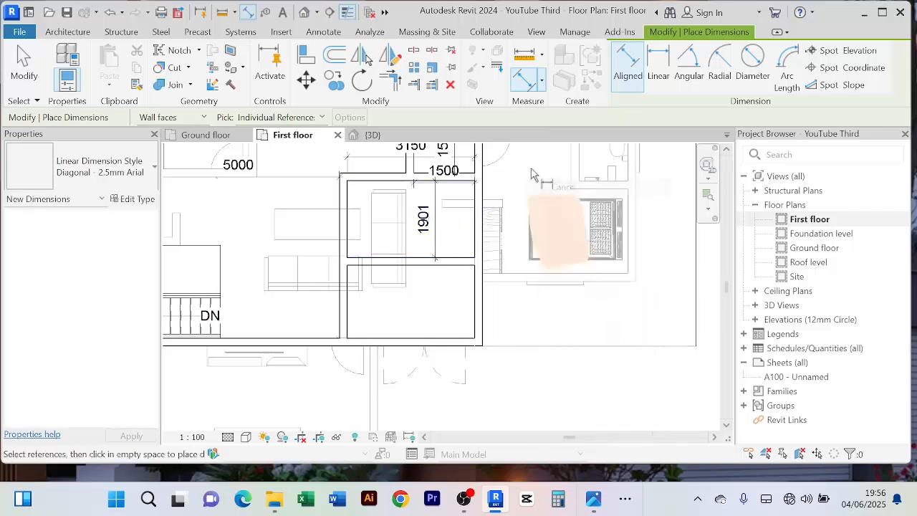
{"action": "right_click", "coordinate": [532, 177]}
{"action": "left_click", "coordinate": [555, 180]}
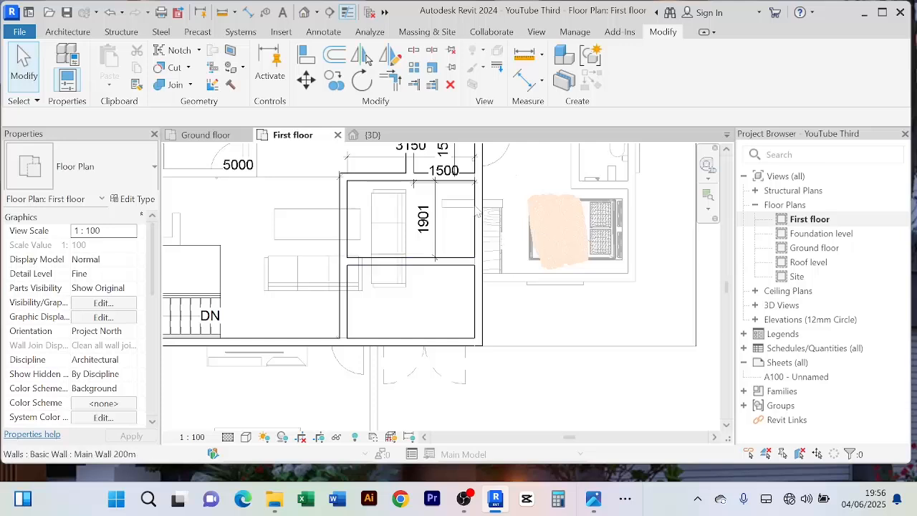
Step: Dimension the clear depth between the new horizontal wall and the southern outer wall
{"action": "left_click", "coordinate": [524, 79]}
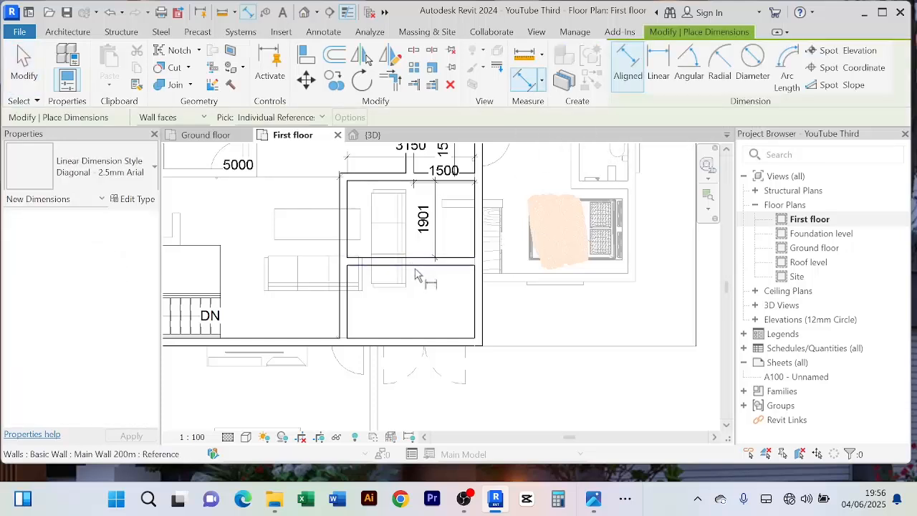
{"action": "left_click", "coordinate": [415, 267]}
{"action": "left_click", "coordinate": [415, 336]}
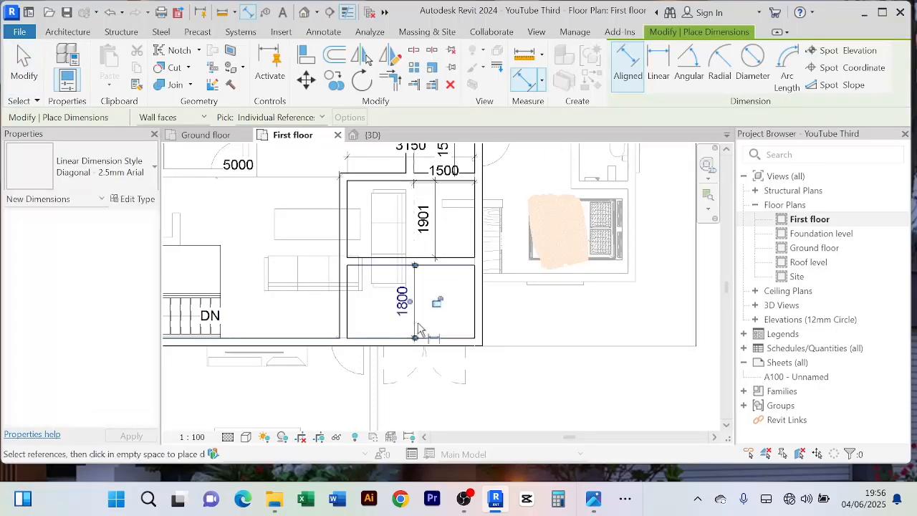
{"action": "right_click", "coordinate": [441, 324]}
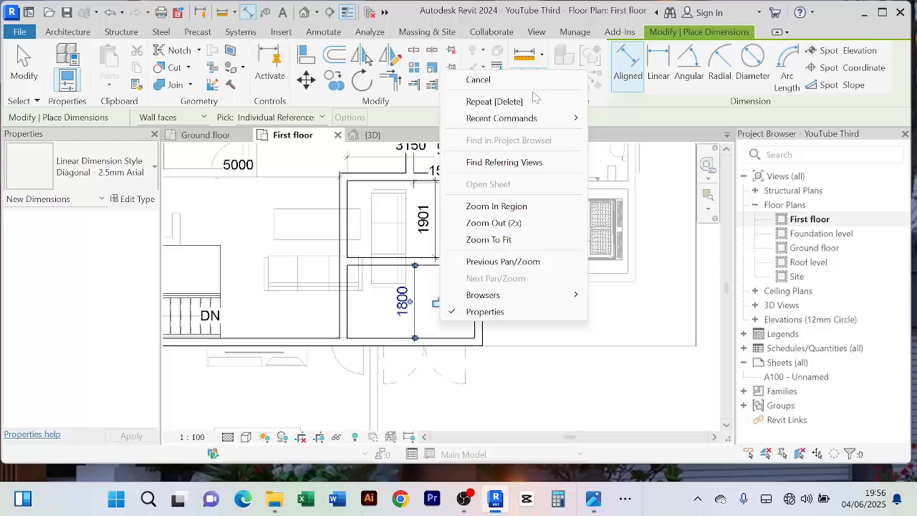
{"action": "left_click", "coordinate": [478, 79]}
{"action": "right_click", "coordinate": [526, 192]}
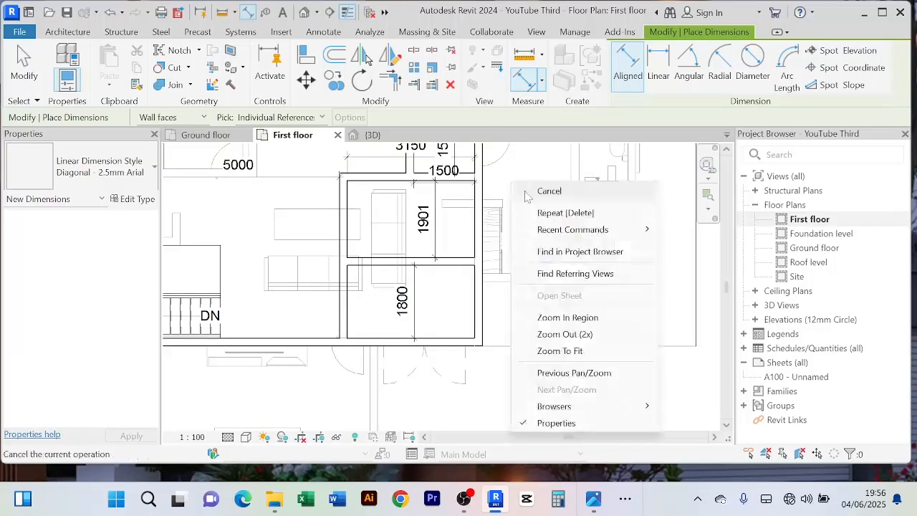
{"action": "left_click", "coordinate": [530, 191]}
Step: Move the new horizontal wall so its clear distance from the room's northern wall is 2200 mm
{"action": "left_click", "coordinate": [423, 261]}
{"action": "left_click", "coordinate": [428, 231]}
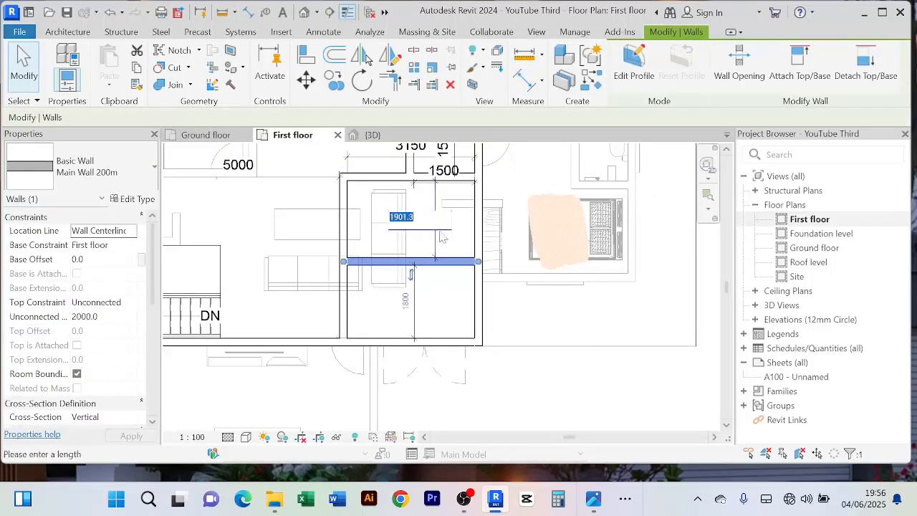
{"action": "type", "text": "2200"}
{"action": "key", "text": "Return"}
{"action": "key", "text": "Escape"}
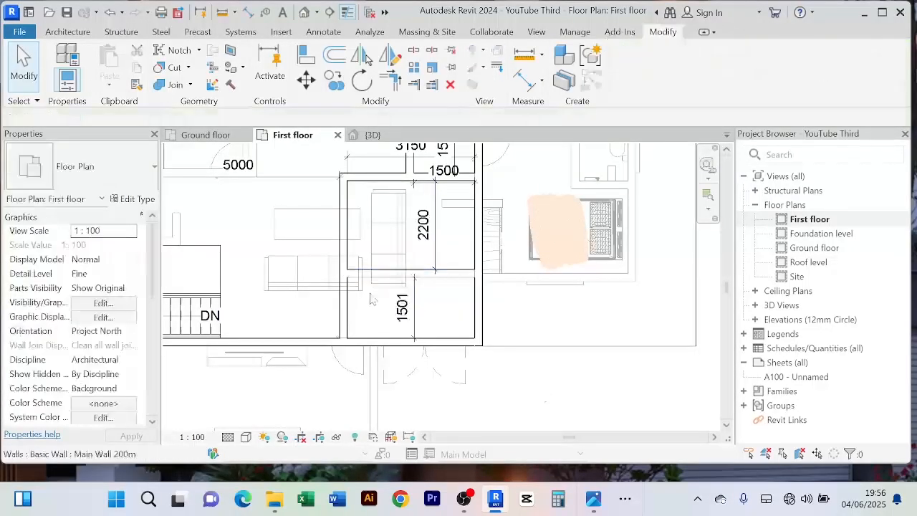
Step: Trim the southern outer wall to a corner with the vertical wall on the small rooms' western side, removing its eastern part
{"action": "scroll", "coordinate": [366, 302], "scroll_direction": "up", "scroll_amount": 3}
{"action": "scroll", "coordinate": [393, 331], "scroll_direction": "down", "scroll_amount": 2}
{"action": "scroll", "coordinate": [392, 331], "scroll_direction": "down", "scroll_amount": 2}
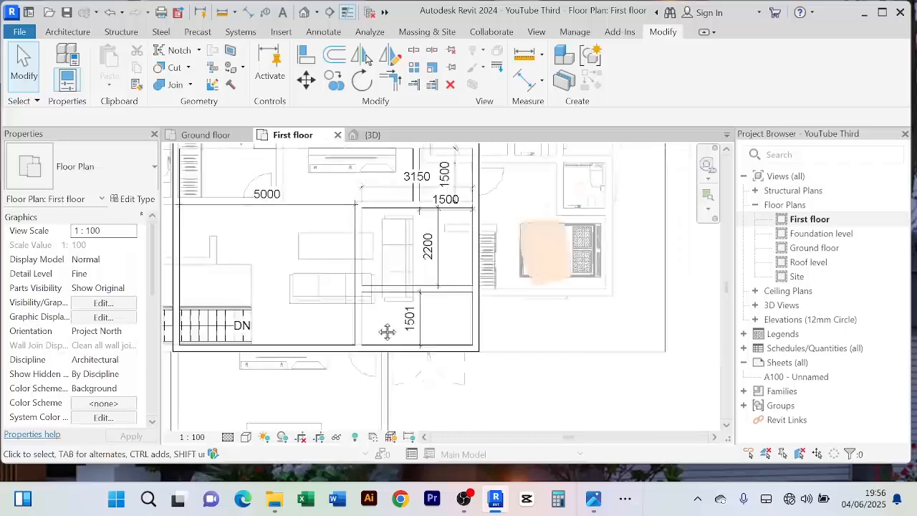
{"action": "scroll", "coordinate": [523, 294], "scroll_direction": "down", "scroll_amount": 1}
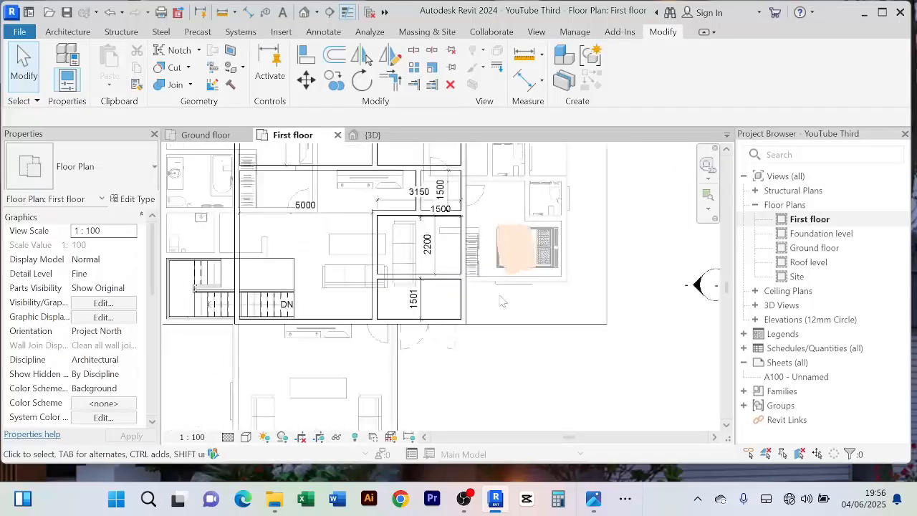
{"action": "middle_click_drag", "start_coordinate": [523, 254], "coordinate": [519, 276]}
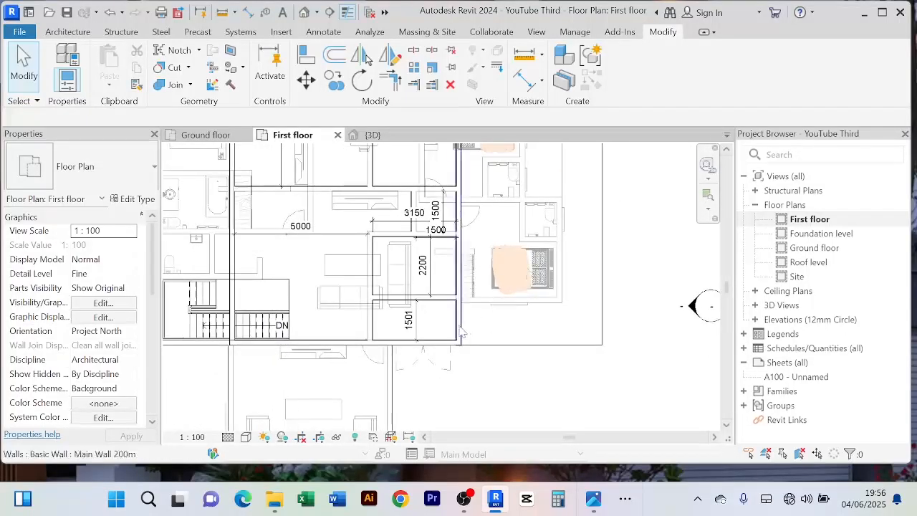
{"action": "scroll", "coordinate": [467, 330], "scroll_direction": "up", "scroll_amount": 1}
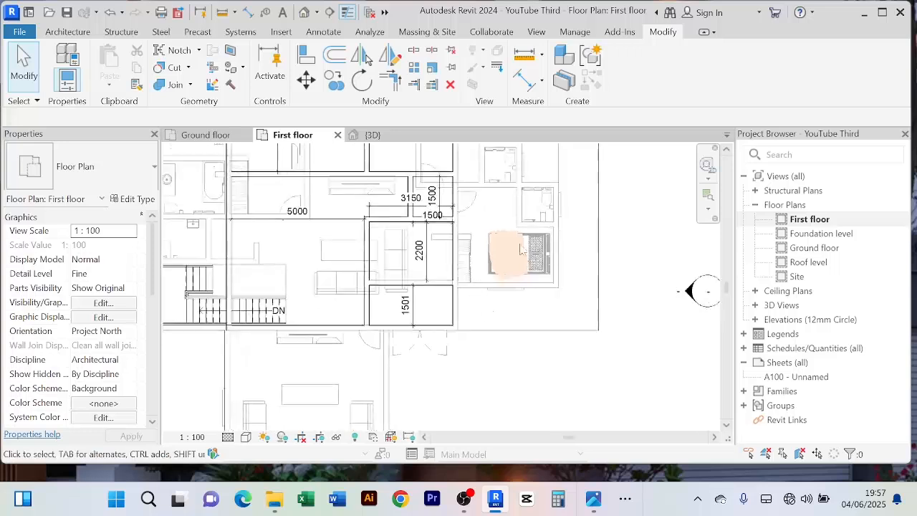
{"action": "scroll", "coordinate": [407, 339], "scroll_direction": "up", "scroll_amount": 1}
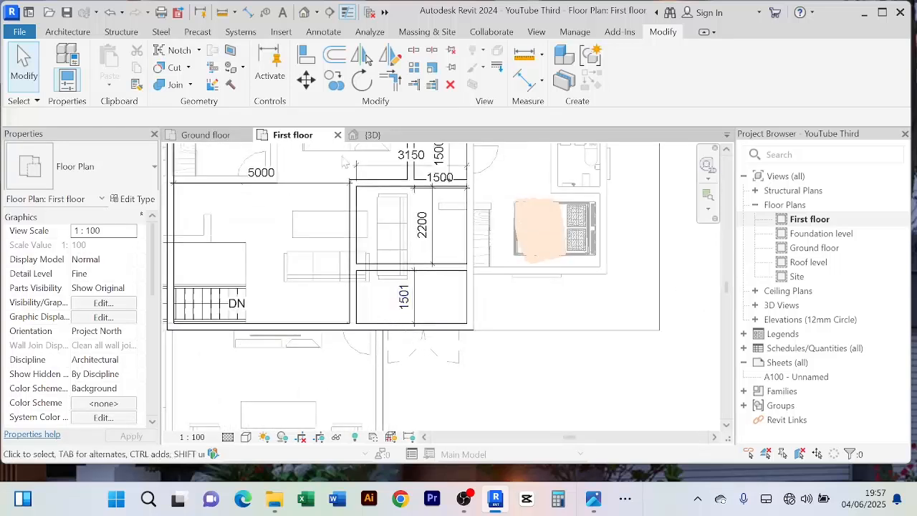
{"action": "left_click", "coordinate": [392, 84]}
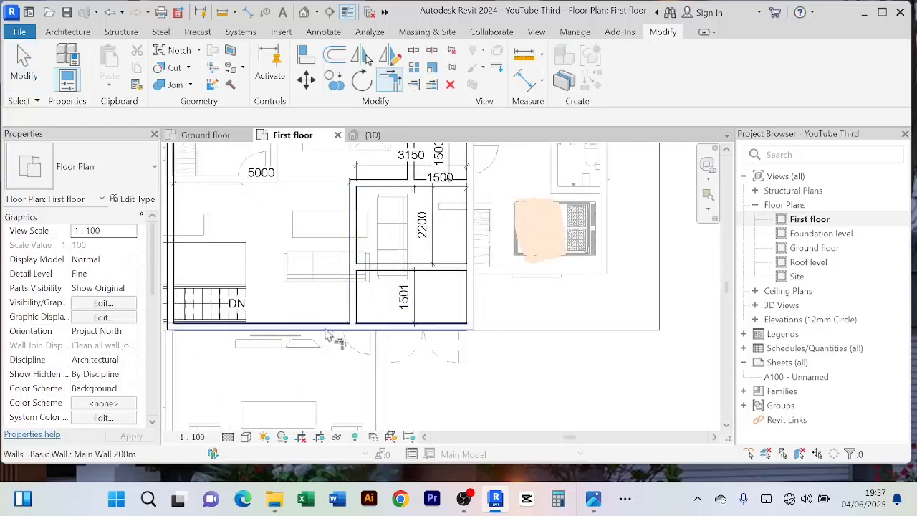
{"action": "left_click", "coordinate": [351, 326]}
{"action": "left_click", "coordinate": [352, 313]}
{"action": "right_click", "coordinate": [555, 297]}
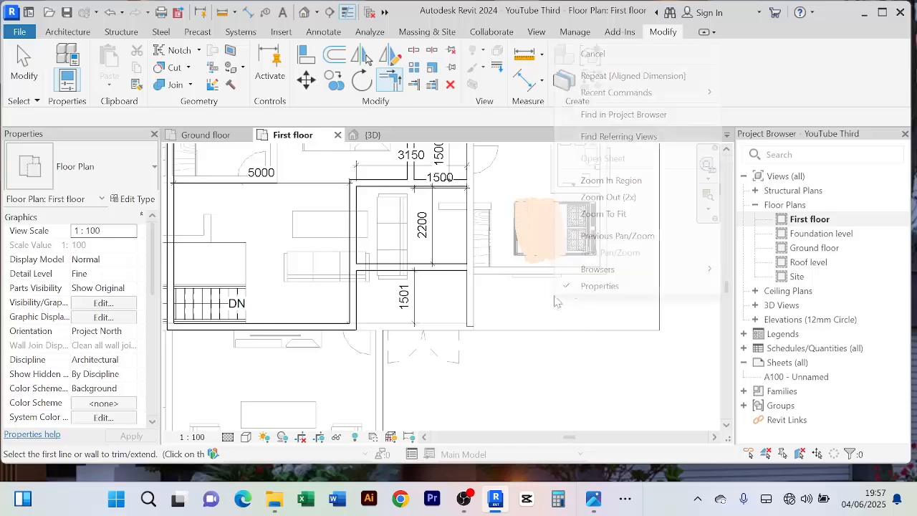
{"action": "left_click", "coordinate": [619, 56]}
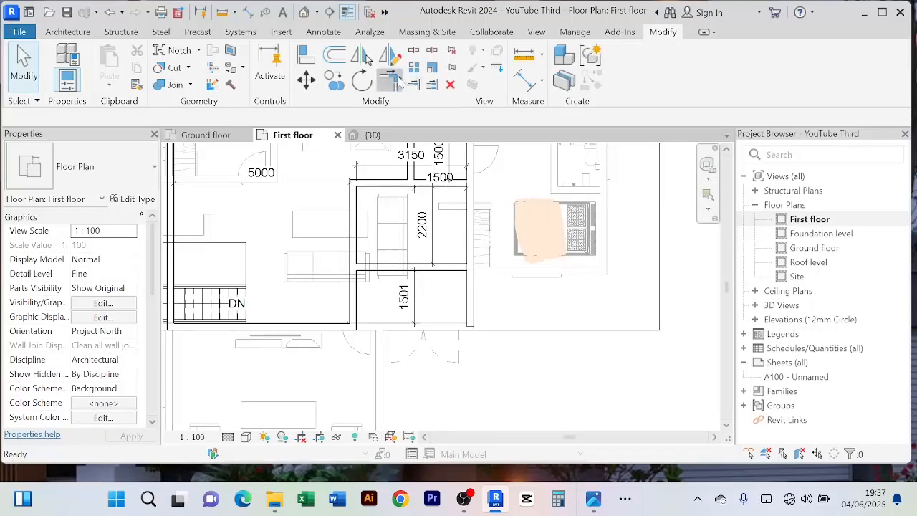
Step: Trim the eastern outer wall to a corner with the new horizontal wall, removing its southern end
{"action": "scroll", "coordinate": [522, 300], "scroll_direction": "down", "scroll_amount": 2}
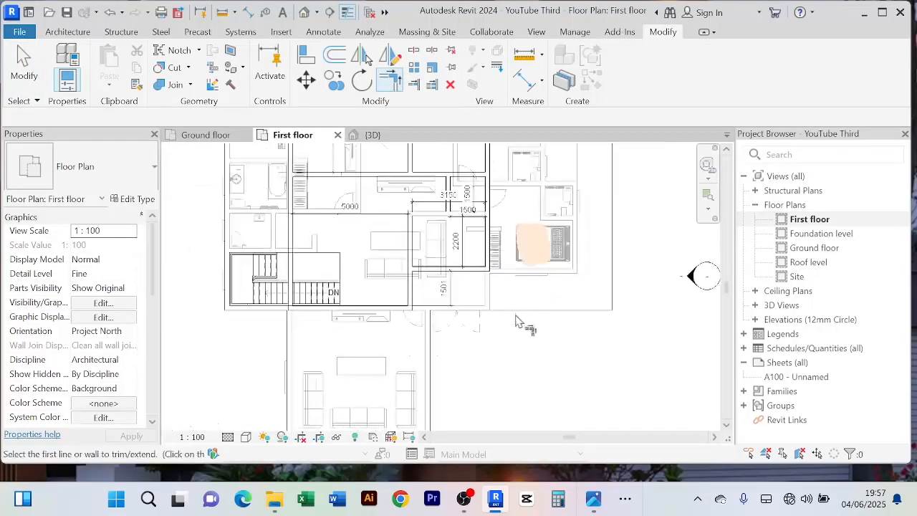
{"action": "right_click", "coordinate": [529, 293]}
{"action": "left_click", "coordinate": [569, 48]}
Step: Delete the leftover depth dimension south of the new horizontal wall
{"action": "scroll", "coordinate": [490, 263], "scroll_direction": "up", "scroll_amount": 2}
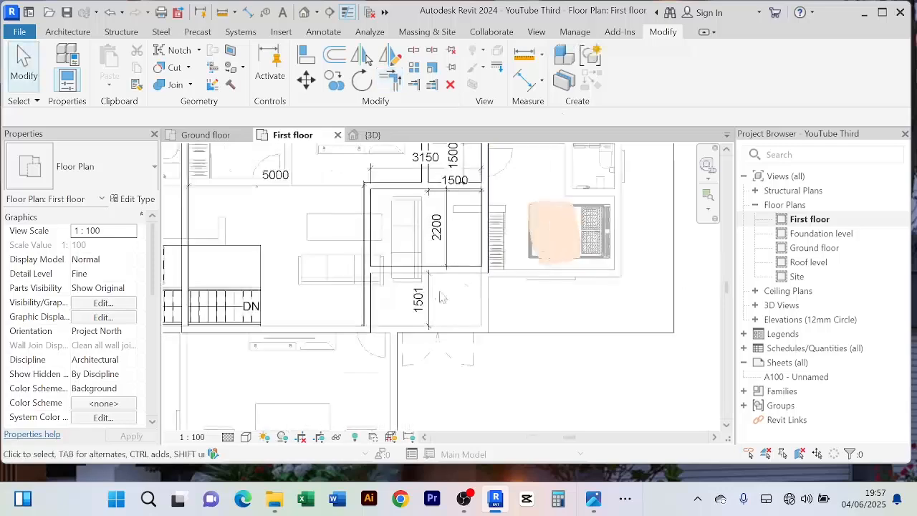
{"action": "left_click", "coordinate": [430, 305]}
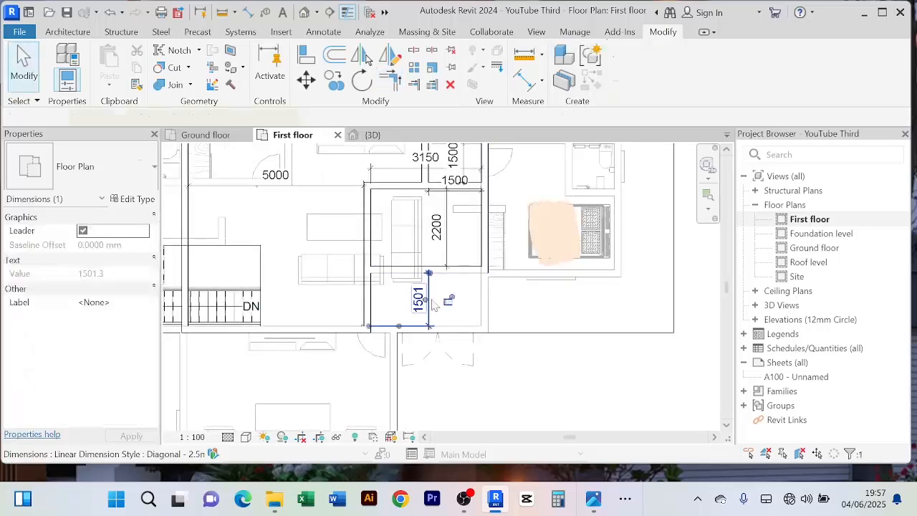
{"action": "key", "text": "Delete"}
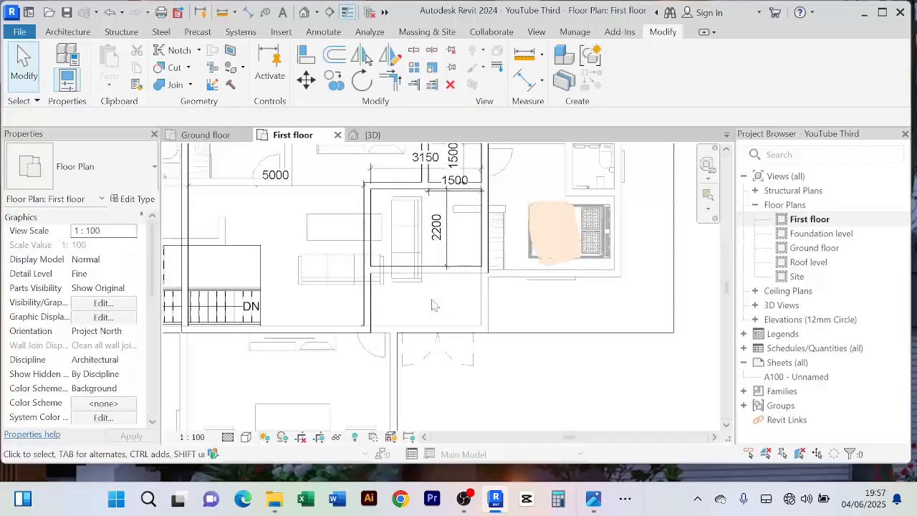
{"action": "scroll", "coordinate": [432, 305], "scroll_direction": "up", "scroll_amount": 2}
{"action": "scroll", "coordinate": [430, 308], "scroll_direction": "down", "scroll_amount": 1}
{"action": "scroll", "coordinate": [415, 315], "scroll_direction": "up", "scroll_amount": 3}
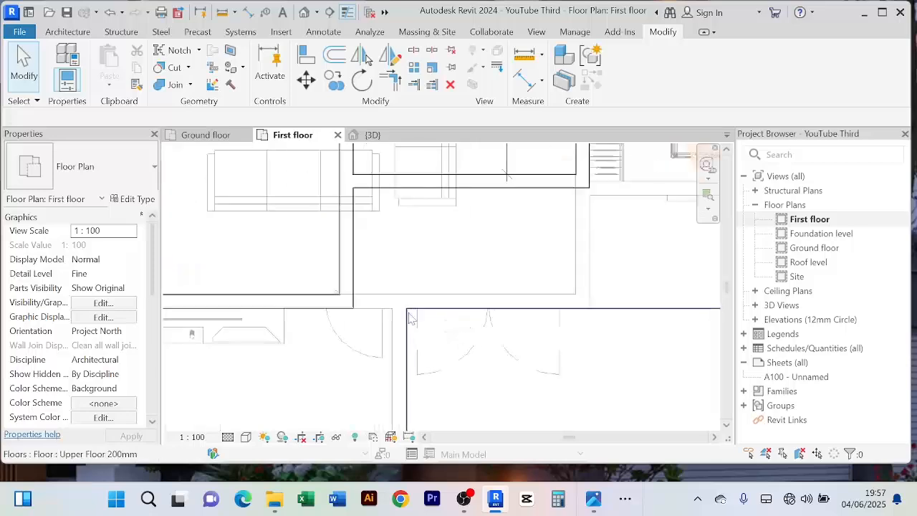
{"action": "scroll", "coordinate": [409, 315], "scroll_direction": "down", "scroll_amount": 4}
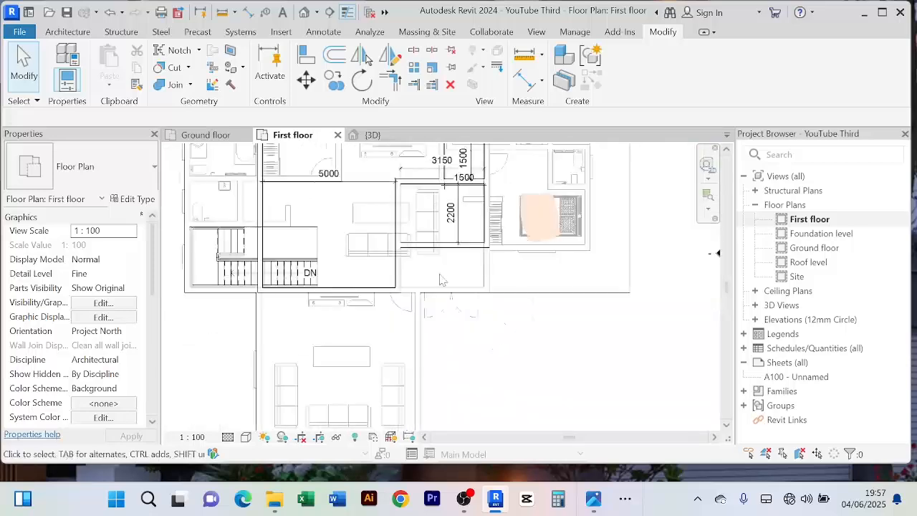
{"action": "middle_click_drag", "start_coordinate": [349, 220], "coordinate": [377, 280]}
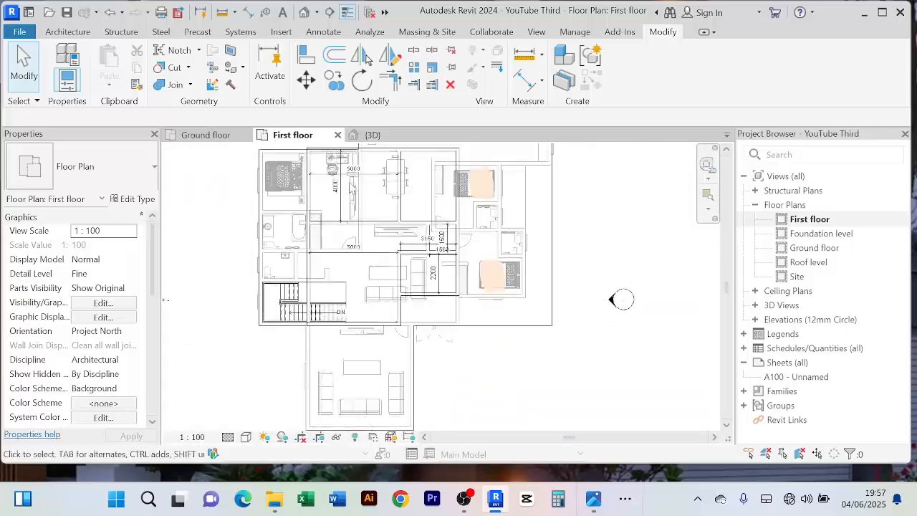
{"action": "middle_click_drag", "start_coordinate": [371, 202], "coordinate": [370, 231]}
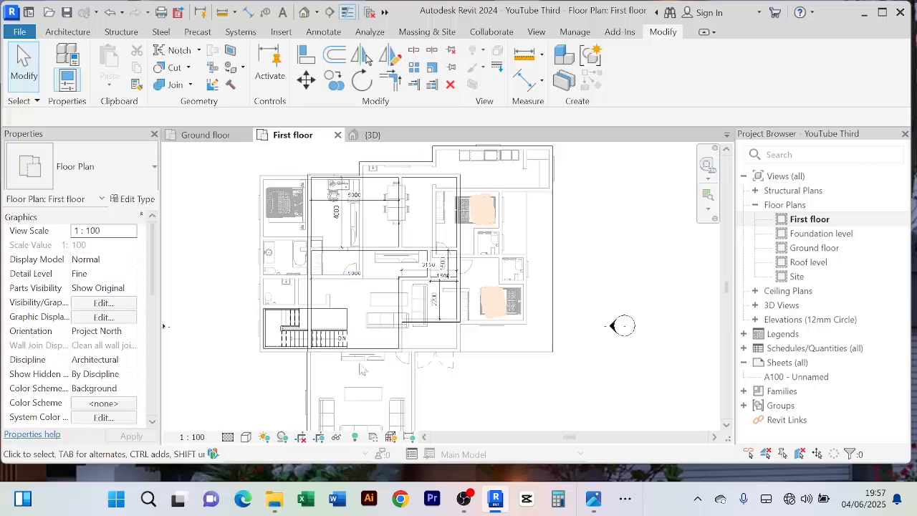
{"action": "middle_click_drag", "start_coordinate": [365, 394], "coordinate": [371, 361]}
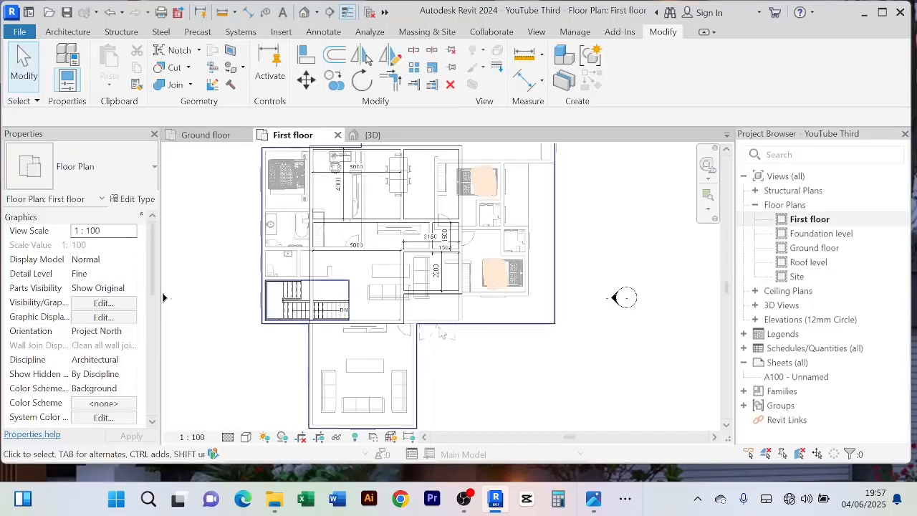
{"action": "scroll", "coordinate": [404, 242], "scroll_direction": "down", "scroll_amount": 2}
{"action": "scroll", "coordinate": [399, 245], "scroll_direction": "up", "scroll_amount": 3}
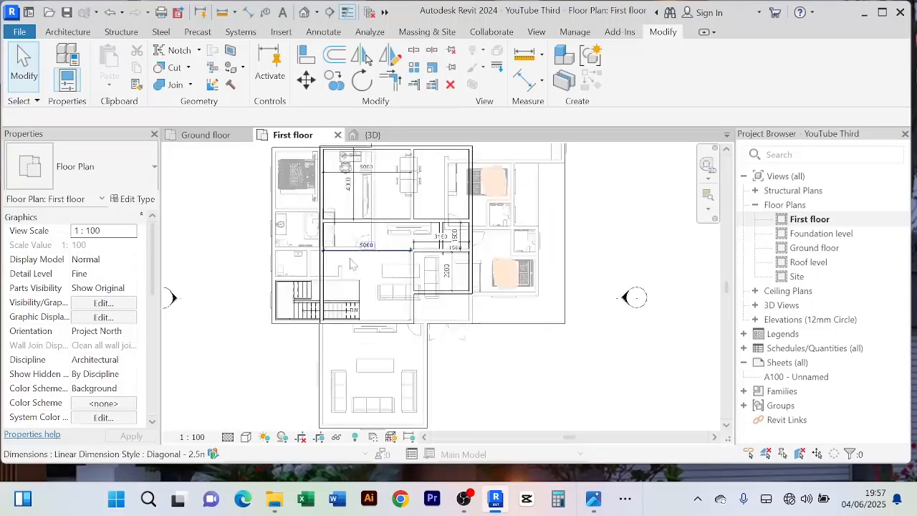
Step: Change the coarse scale fill color of the Main Wall 200m type to a light red, RGB 222-116-116
{"action": "scroll", "coordinate": [322, 268], "scroll_direction": "up", "scroll_amount": 1}
{"action": "left_click", "coordinate": [321, 269]}
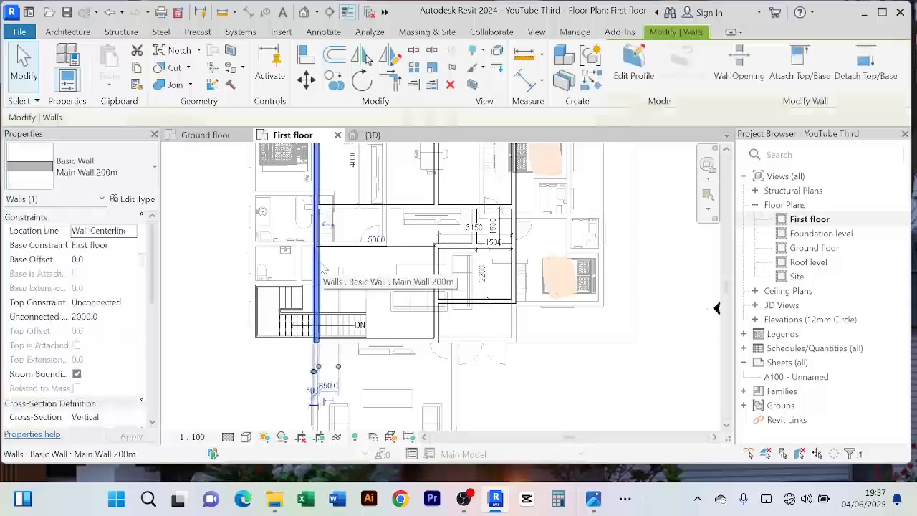
{"action": "left_click", "coordinate": [143, 203]}
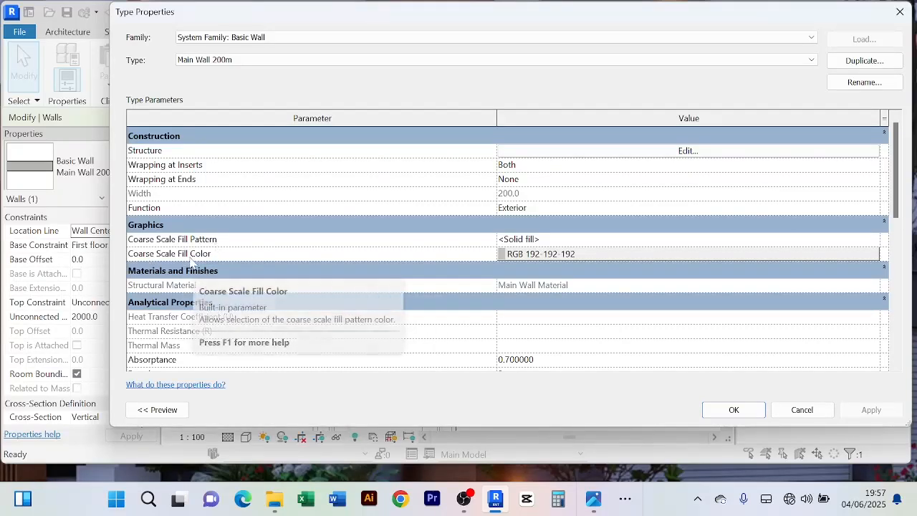
{"action": "left_click", "coordinate": [548, 255]}
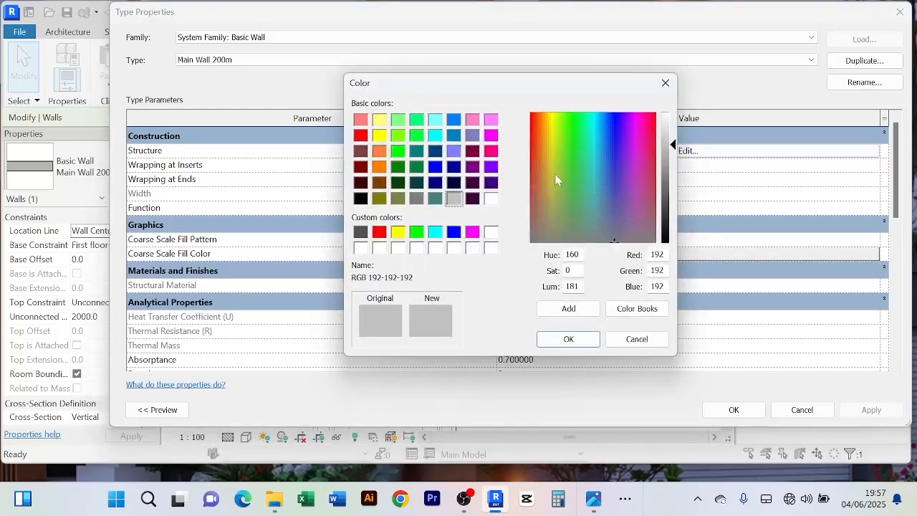
{"action": "left_click_drag", "start_coordinate": [555, 179], "coordinate": [532, 175]}
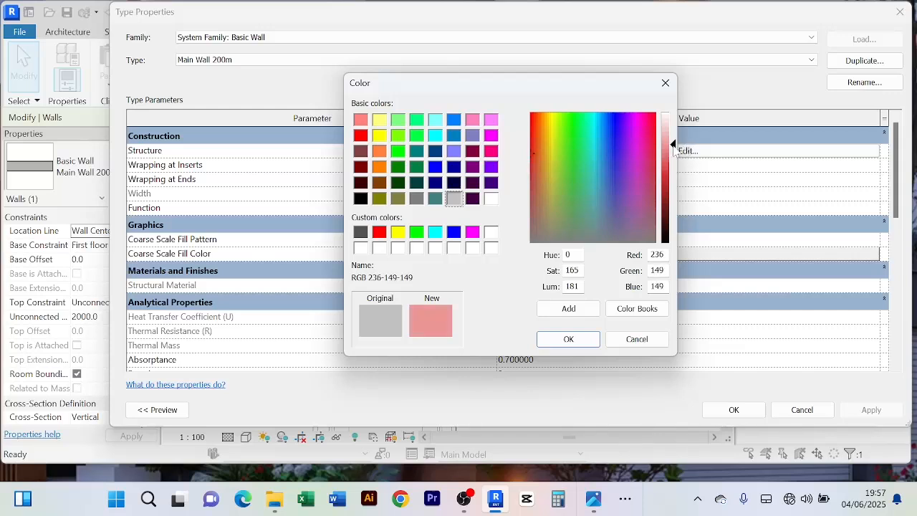
{"action": "left_click_drag", "start_coordinate": [673, 147], "coordinate": [671, 161]}
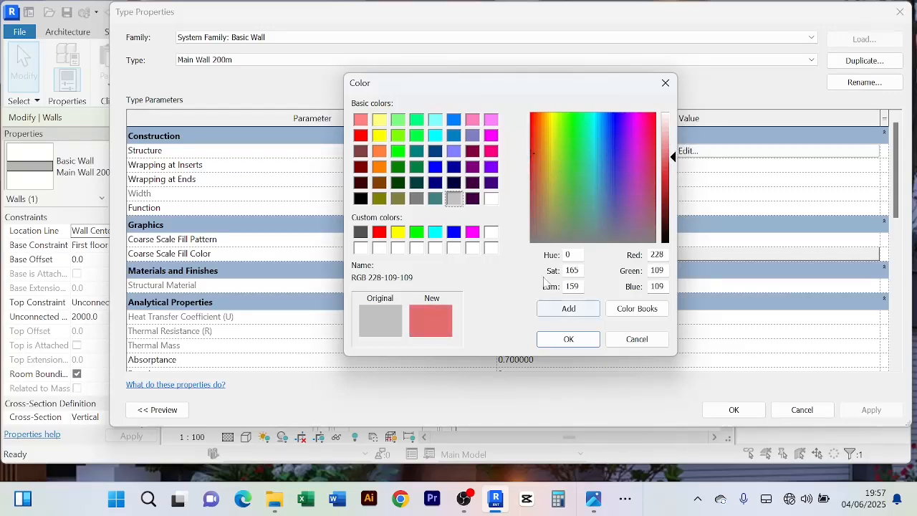
{"action": "left_click_drag", "start_coordinate": [531, 158], "coordinate": [532, 170]}
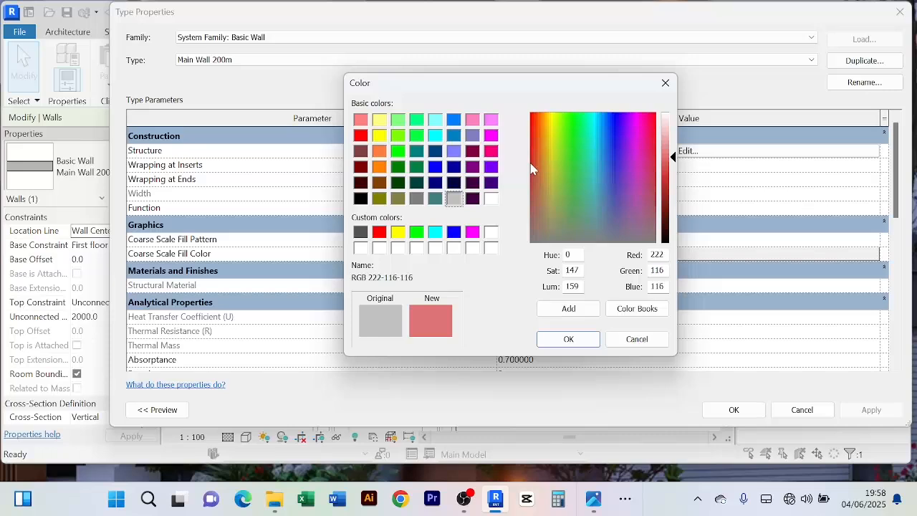
{"action": "left_click", "coordinate": [579, 340]}
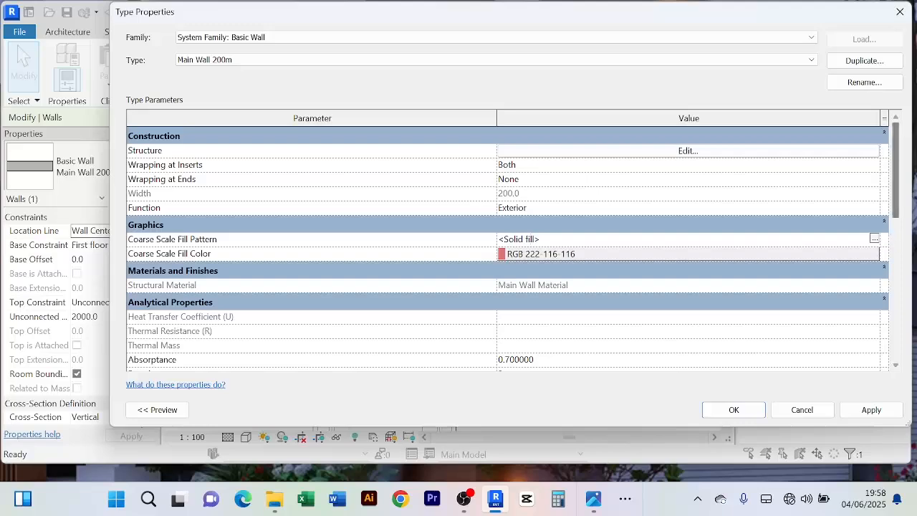
Step: Keep <Solid fill> as the wall type's coarse scale fill pattern, apply the type properties and deselect the wall
{"action": "left_click", "coordinate": [873, 239]}
{"action": "scroll", "coordinate": [466, 241], "scroll_direction": "down", "scroll_amount": 8}
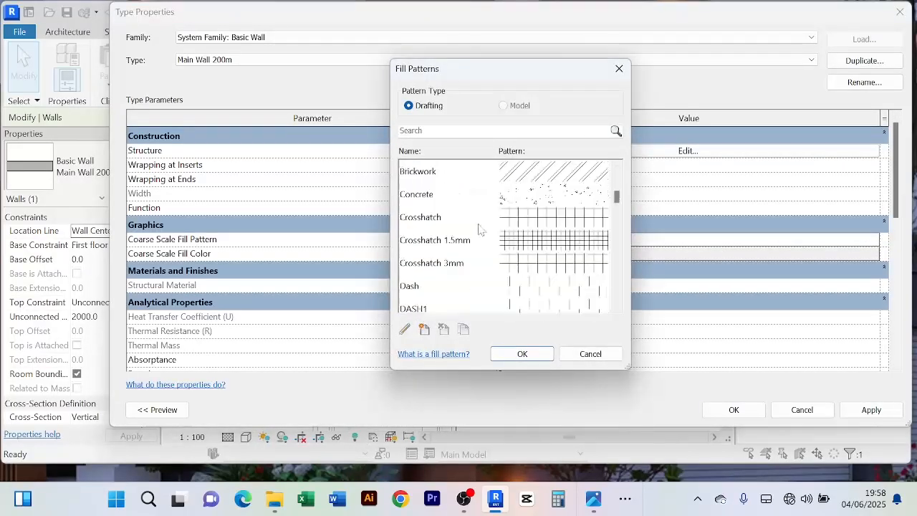
{"action": "scroll", "coordinate": [523, 290], "scroll_direction": "up", "scroll_amount": 8}
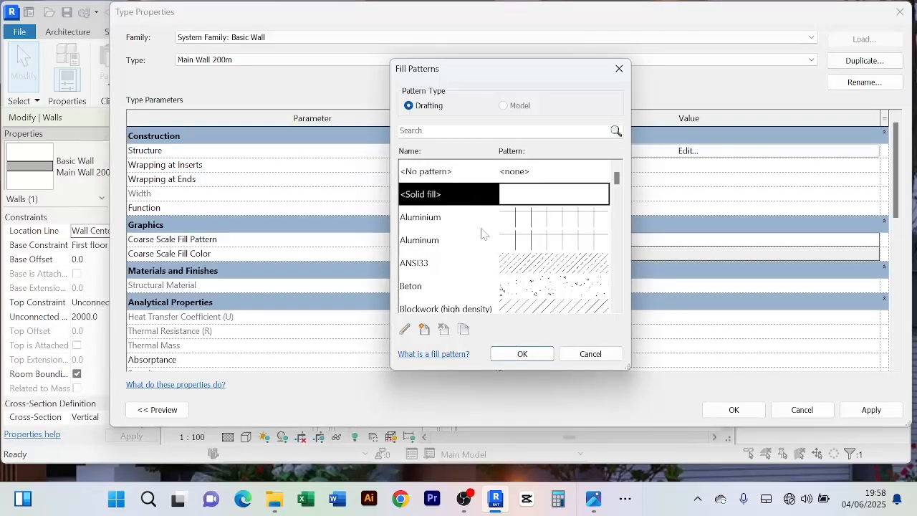
{"action": "left_click", "coordinate": [537, 354]}
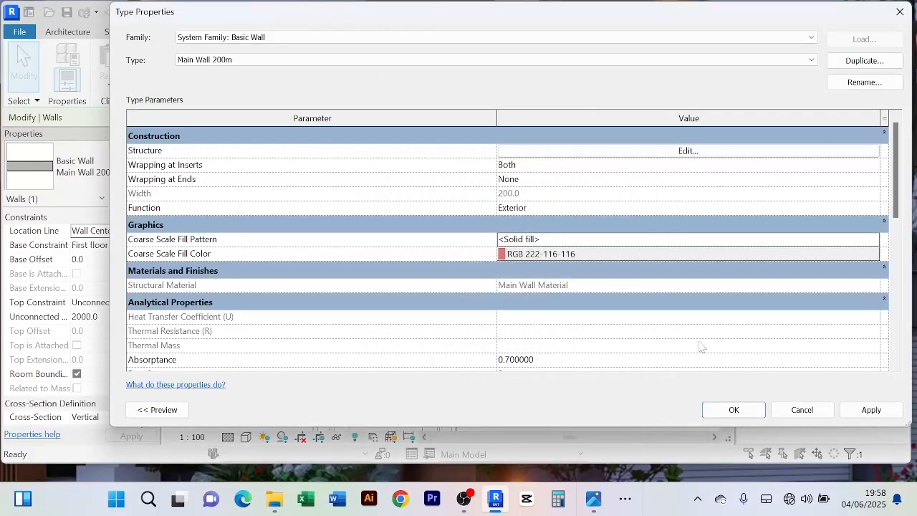
{"action": "left_click", "coordinate": [869, 409]}
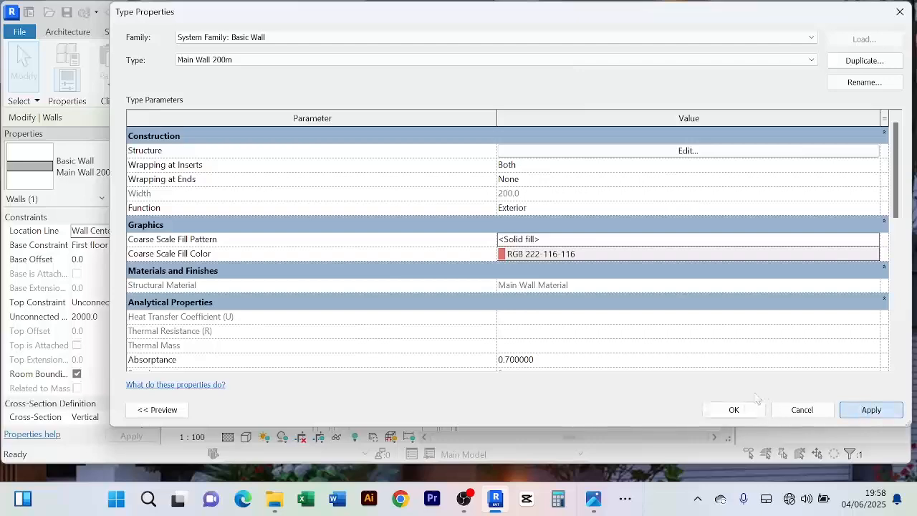
{"action": "left_click", "coordinate": [732, 409]}
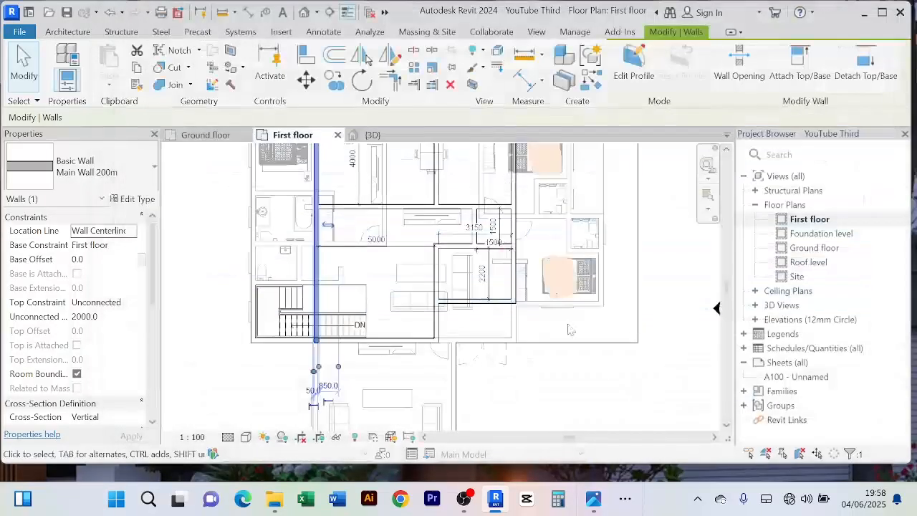
{"action": "left_click", "coordinate": [546, 390]}
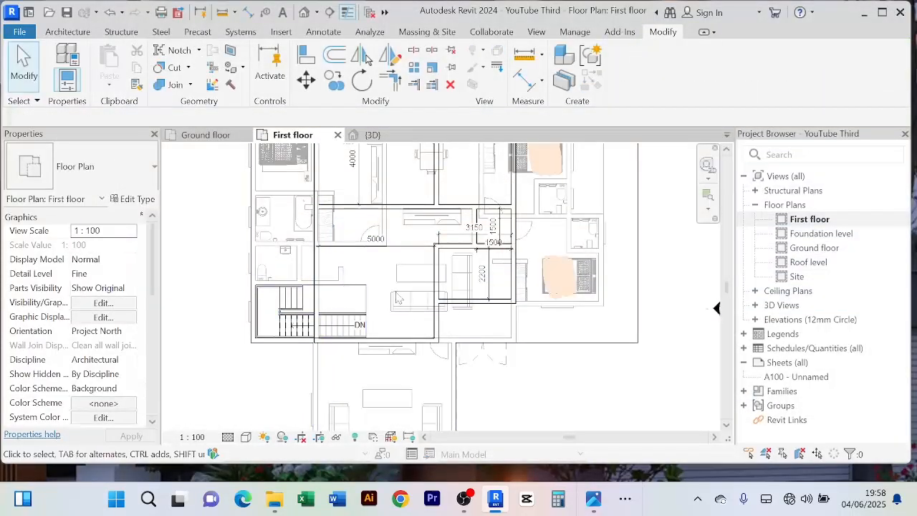
Step: Set the first floor plan's visual style to Shaded in the graphic display options and apply it
{"action": "scroll", "coordinate": [400, 296], "scroll_direction": "down", "scroll_amount": 2}
{"action": "middle_click_drag", "start_coordinate": [403, 297], "coordinate": [396, 284]}
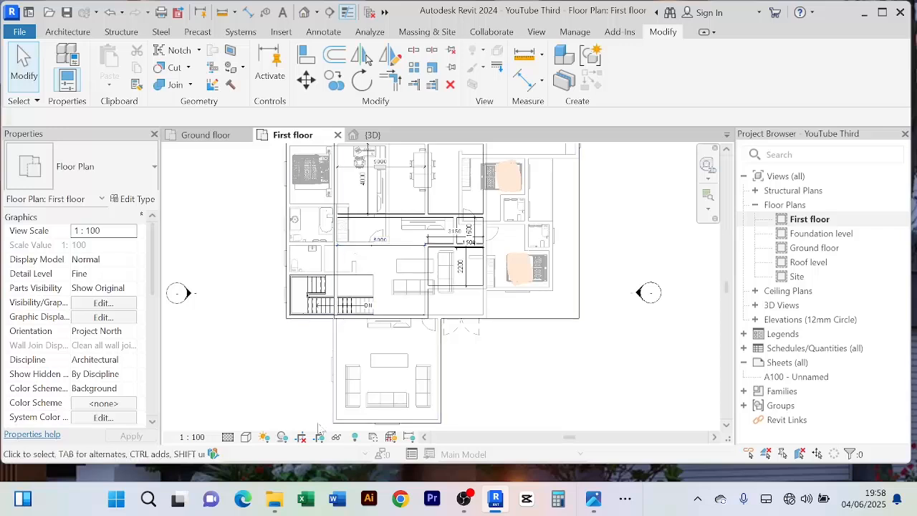
{"action": "left_click", "coordinate": [245, 437]}
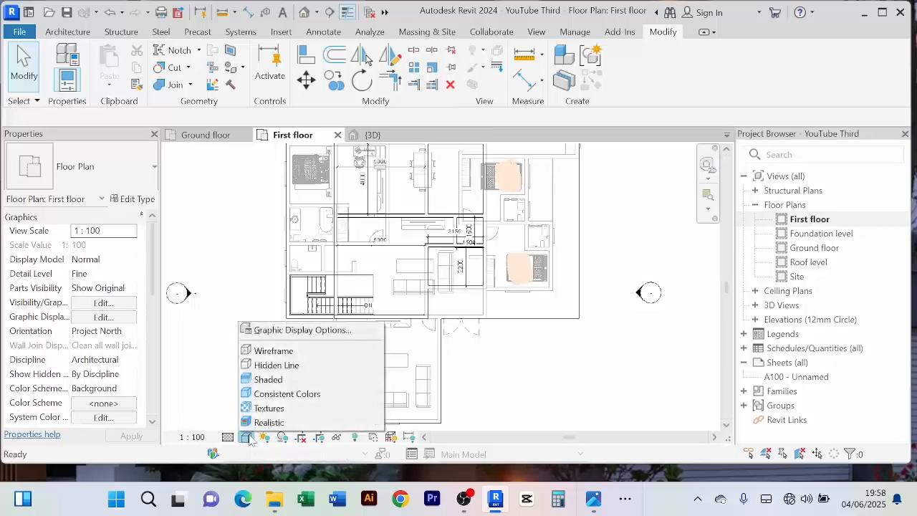
{"action": "left_click", "coordinate": [291, 330]}
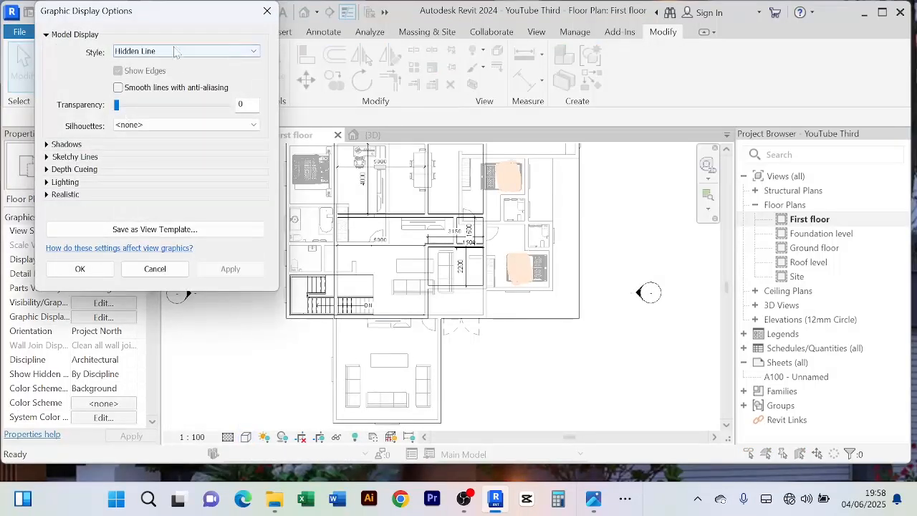
{"action": "left_click", "coordinate": [255, 52]}
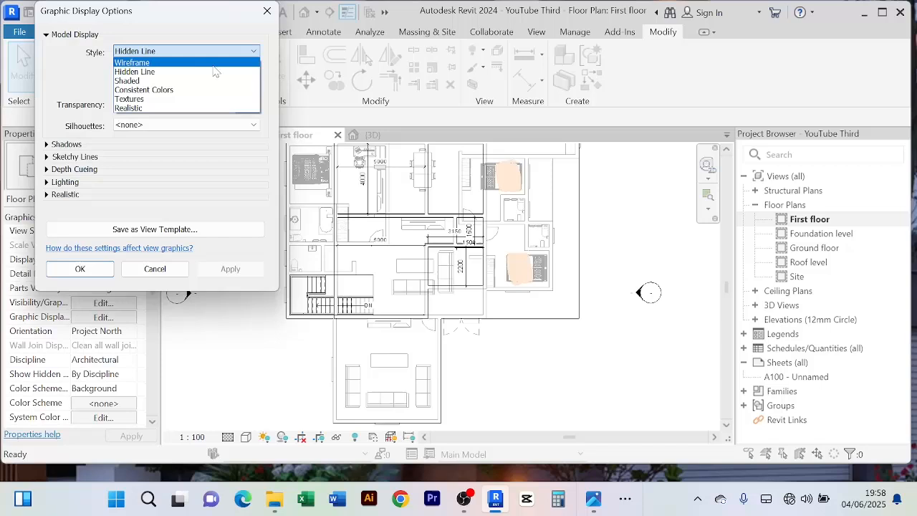
{"action": "left_click", "coordinate": [179, 78]}
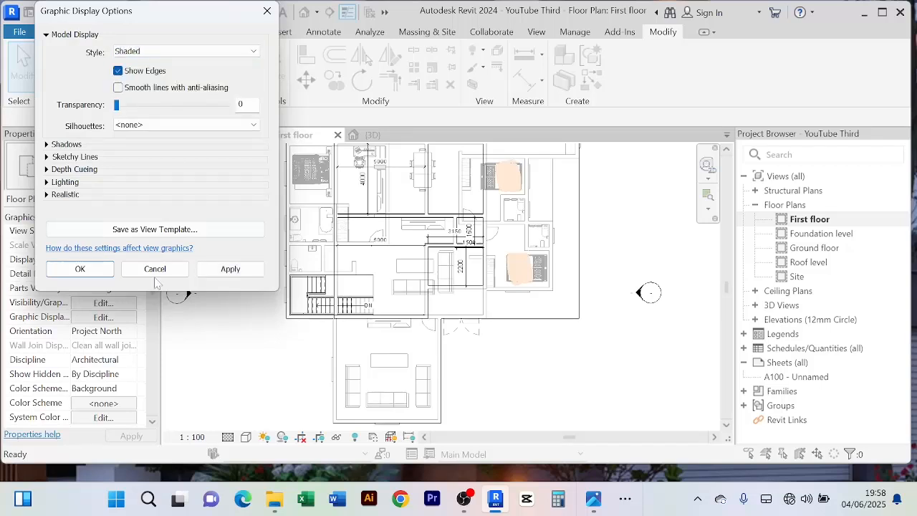
{"action": "left_click", "coordinate": [246, 272]}
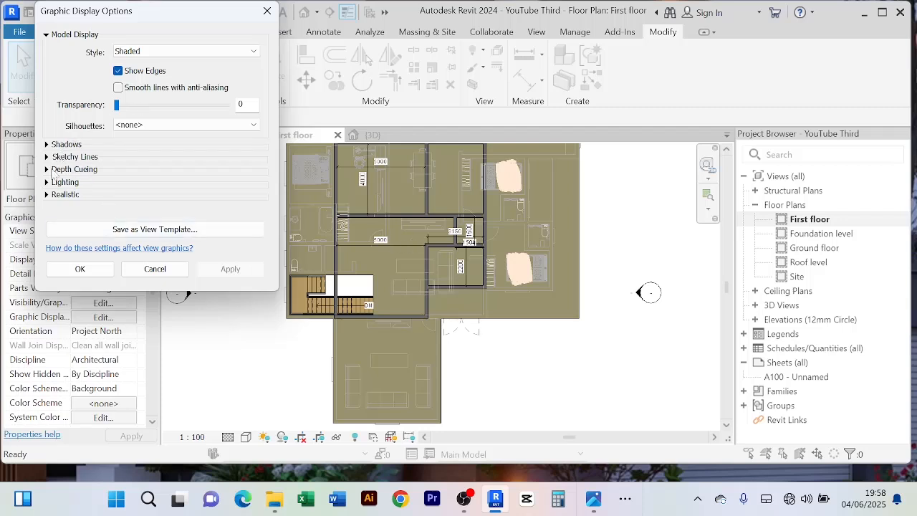
Step: Set the view's lighting to sun 95, ambient light 65 and shadows 10, and apply it
{"action": "left_click", "coordinate": [47, 182]}
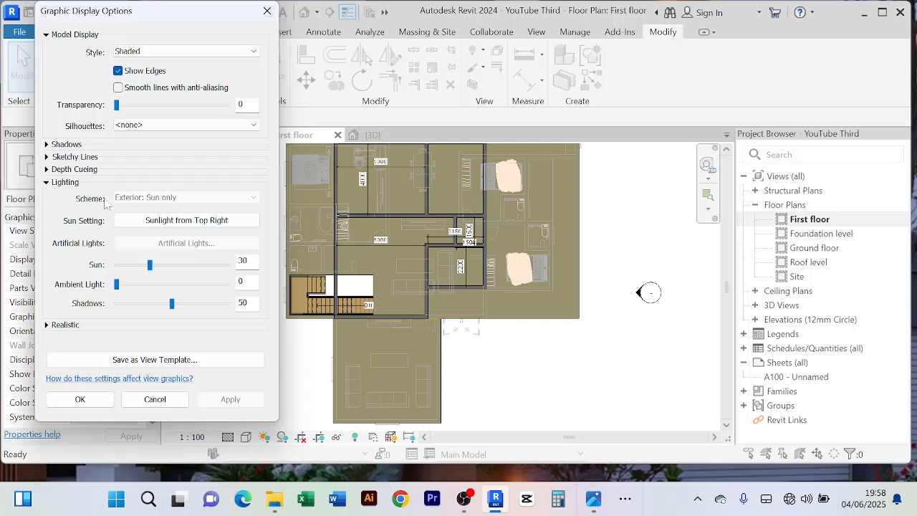
{"action": "left_click_drag", "start_coordinate": [149, 264], "coordinate": [224, 271]}
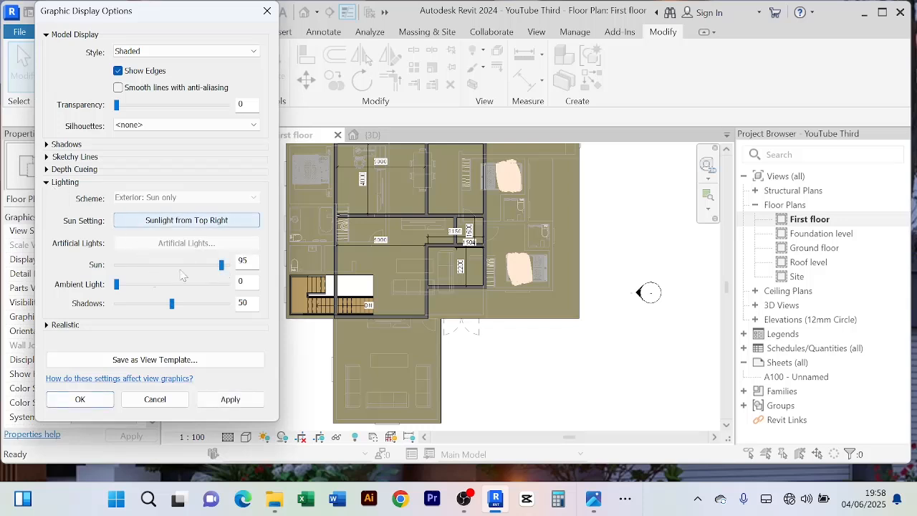
{"action": "left_click_drag", "start_coordinate": [117, 284], "coordinate": [143, 307]}
{"action": "left_click", "coordinate": [230, 400]}
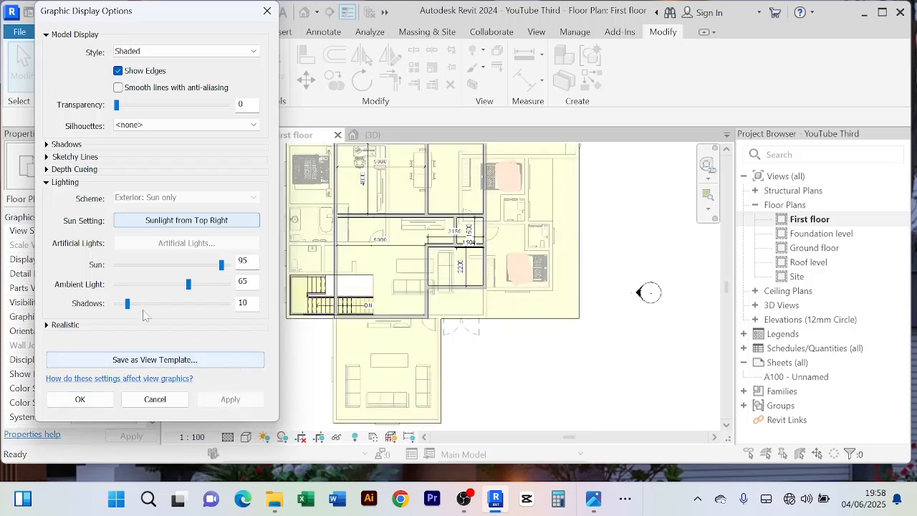
Step: Check the Shadows and Sketchy Lines options without changing them, and accept the graphic display settings
{"action": "left_click", "coordinate": [56, 183]}
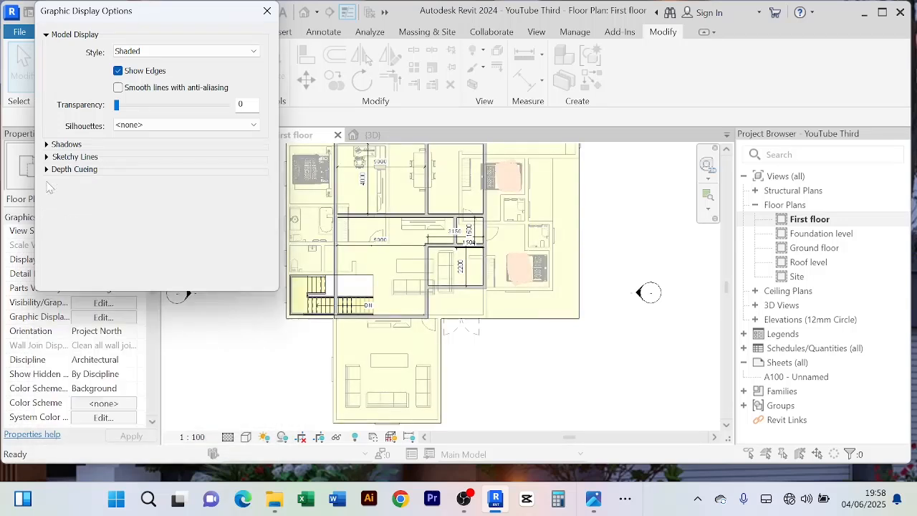
{"action": "left_click", "coordinate": [51, 146]}
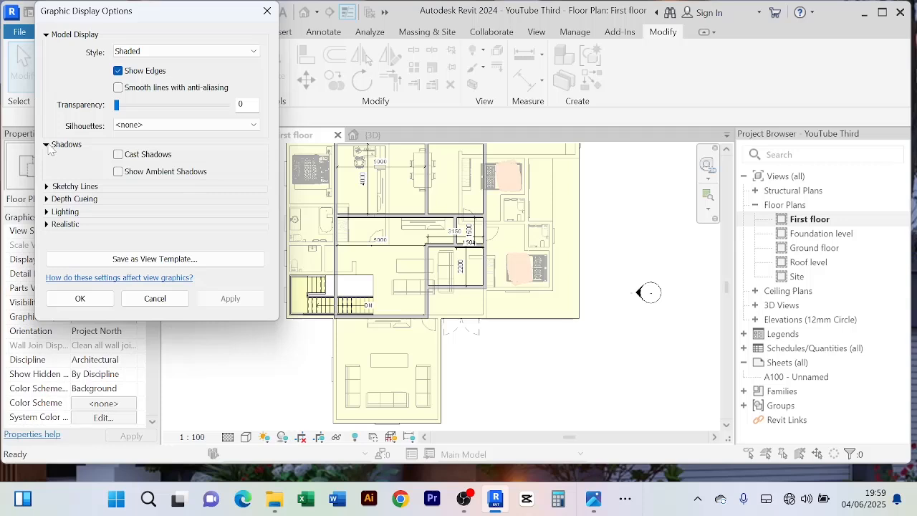
{"action": "left_click", "coordinate": [50, 147]}
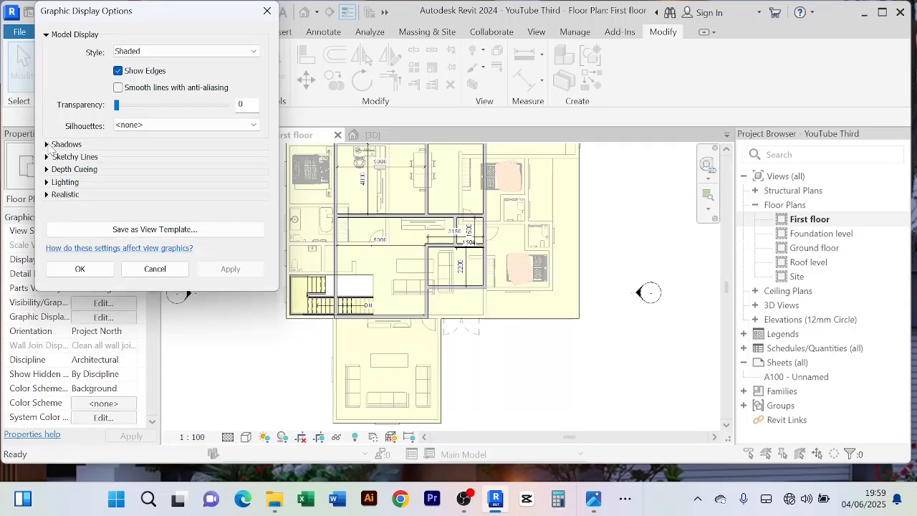
{"action": "left_click", "coordinate": [50, 159]}
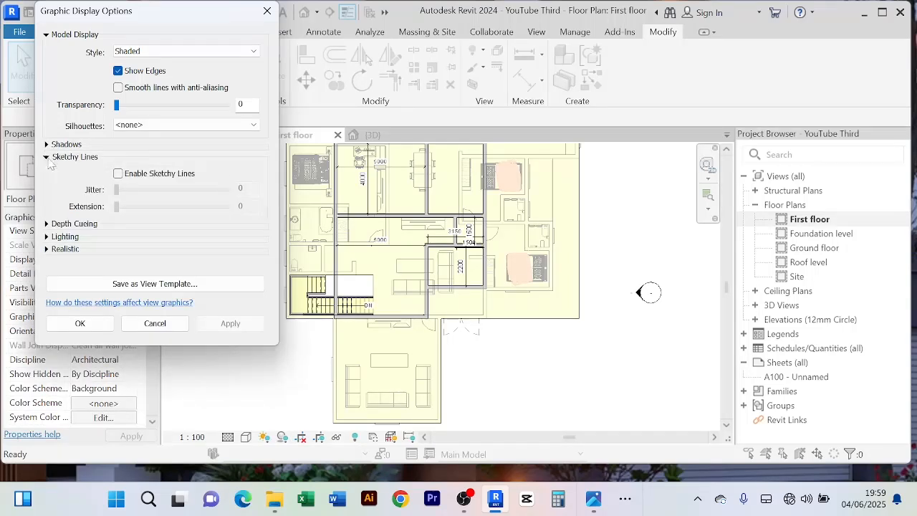
{"action": "left_click", "coordinate": [51, 159]}
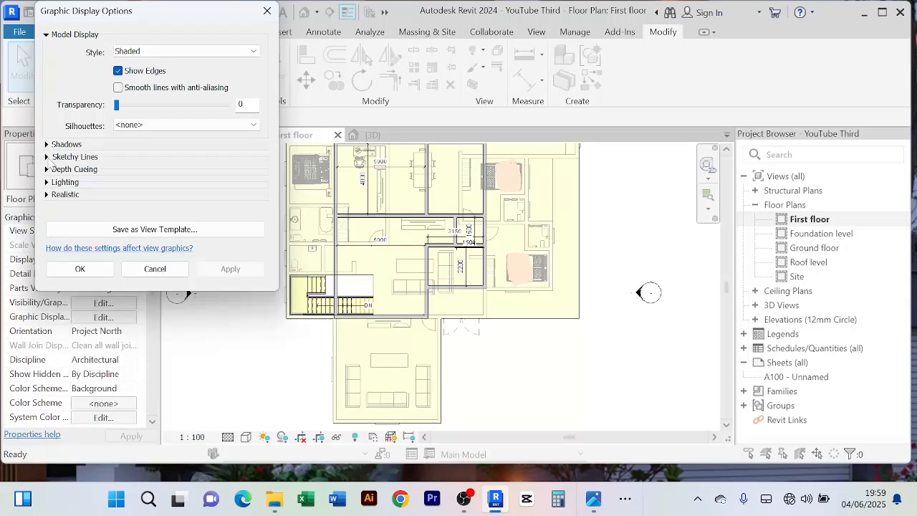
{"action": "left_click", "coordinate": [79, 268]}
{"action": "scroll", "coordinate": [597, 207], "scroll_direction": "up", "scroll_amount": 1}
{"action": "scroll", "coordinate": [598, 207], "scroll_direction": "down", "scroll_amount": 2}
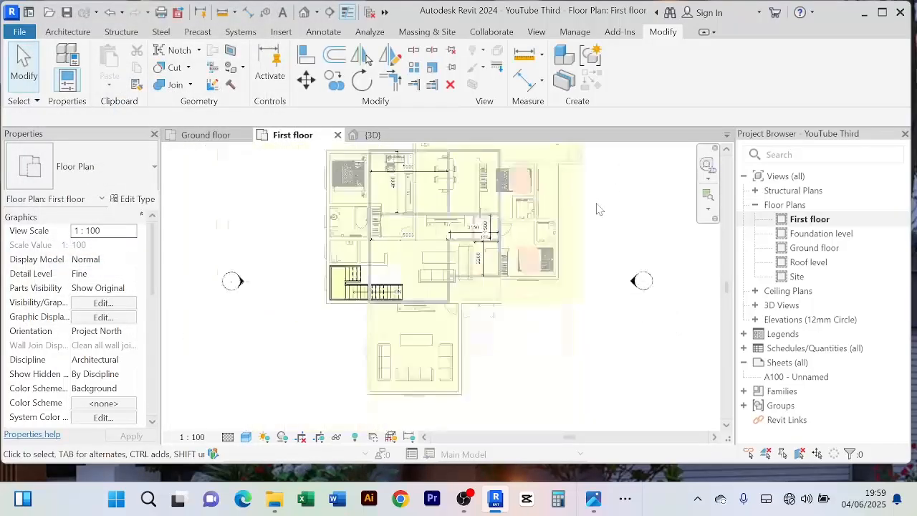
{"action": "middle_click_drag", "start_coordinate": [597, 207], "coordinate": [598, 242]}
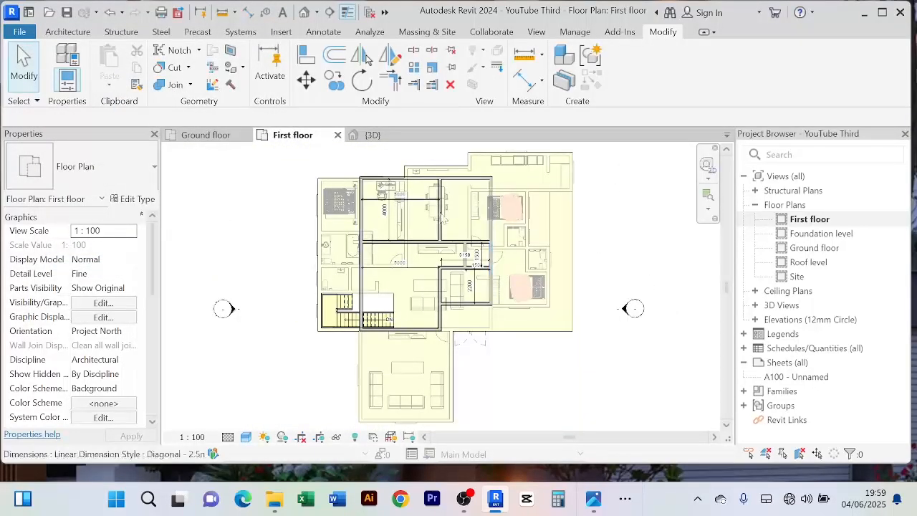
{"action": "scroll", "coordinate": [416, 230], "scroll_direction": "up", "scroll_amount": 2}
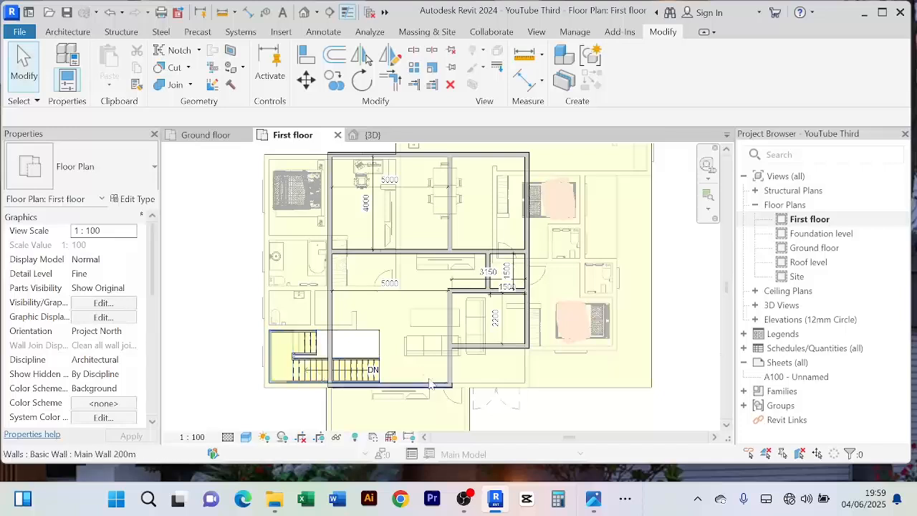
{"action": "scroll", "coordinate": [404, 300], "scroll_direction": "down", "scroll_amount": 2}
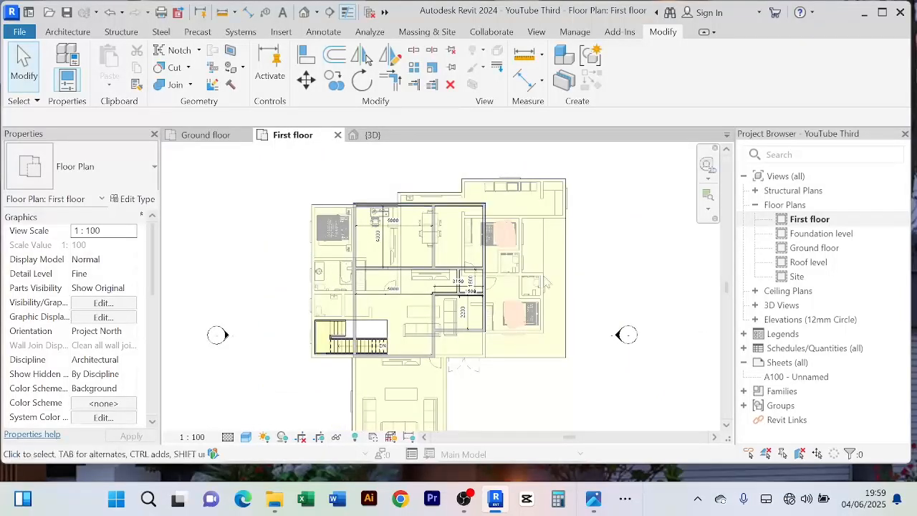
Step: Set the first floor plan's detail level to Coarse so the walls show their solid fill
{"action": "middle_click_drag", "start_coordinate": [602, 273], "coordinate": [601, 260]}
{"action": "scroll", "coordinate": [390, 320], "scroll_direction": "up", "scroll_amount": 2}
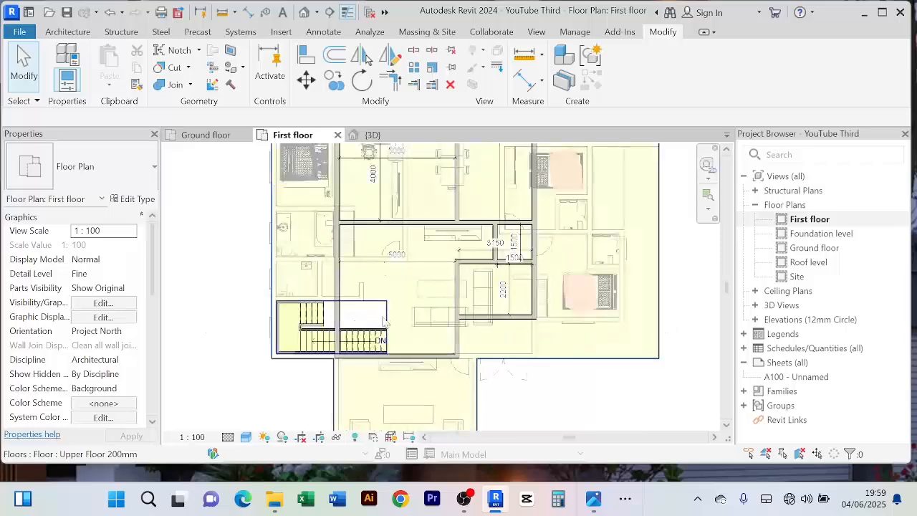
{"action": "scroll", "coordinate": [375, 316], "scroll_direction": "down", "scroll_amount": 1}
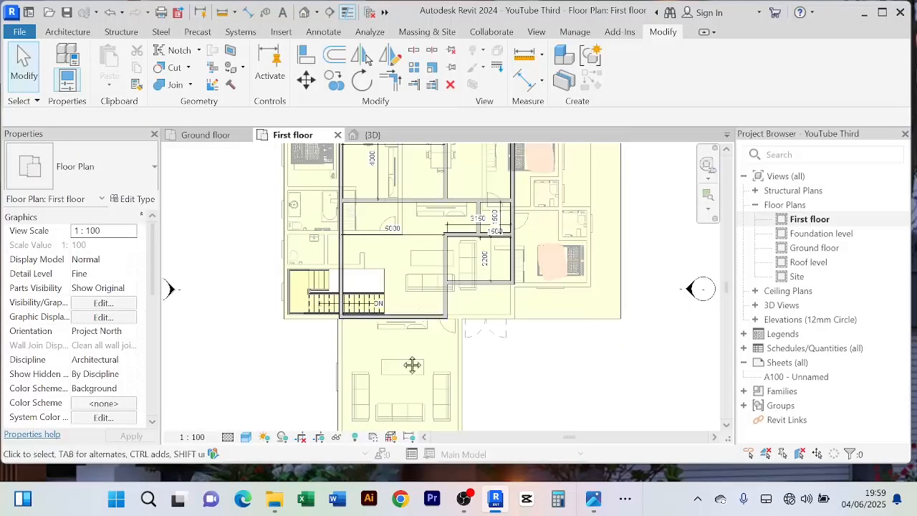
{"action": "middle_click_drag", "start_coordinate": [413, 361], "coordinate": [393, 387]}
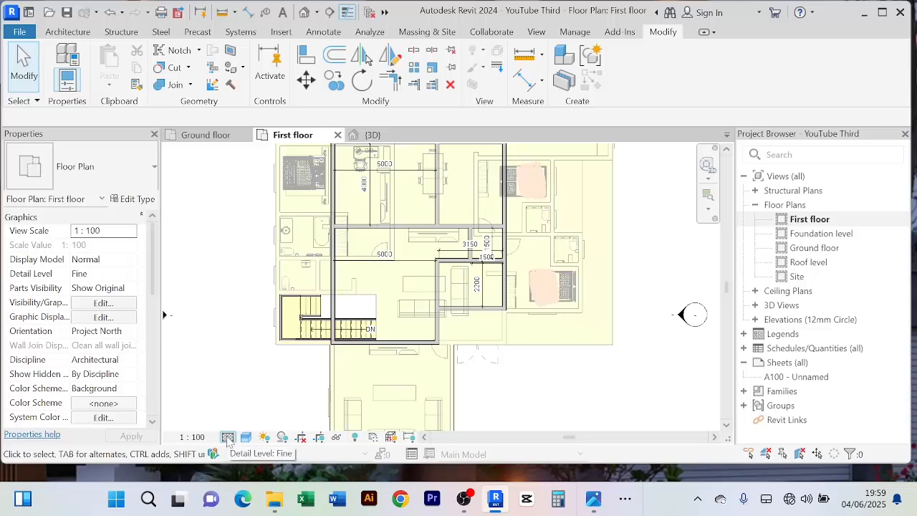
{"action": "left_click", "coordinate": [227, 437]}
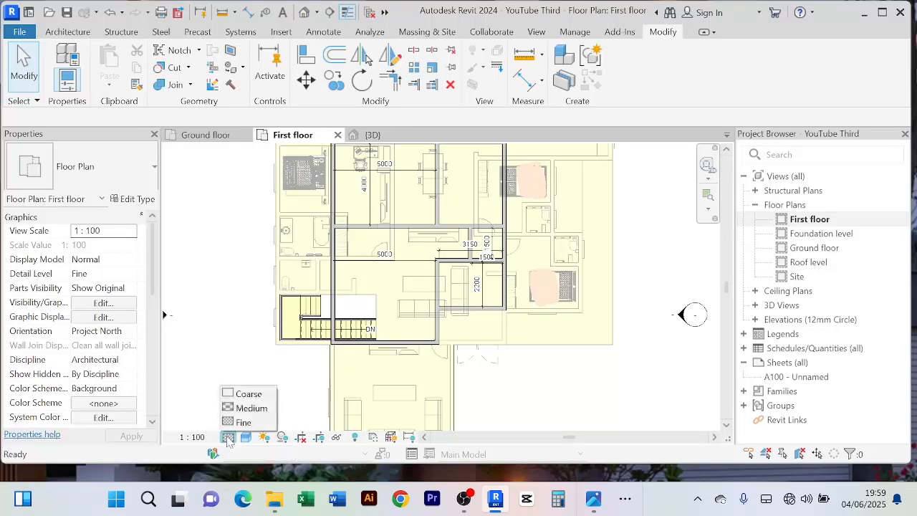
{"action": "left_click", "coordinate": [248, 394]}
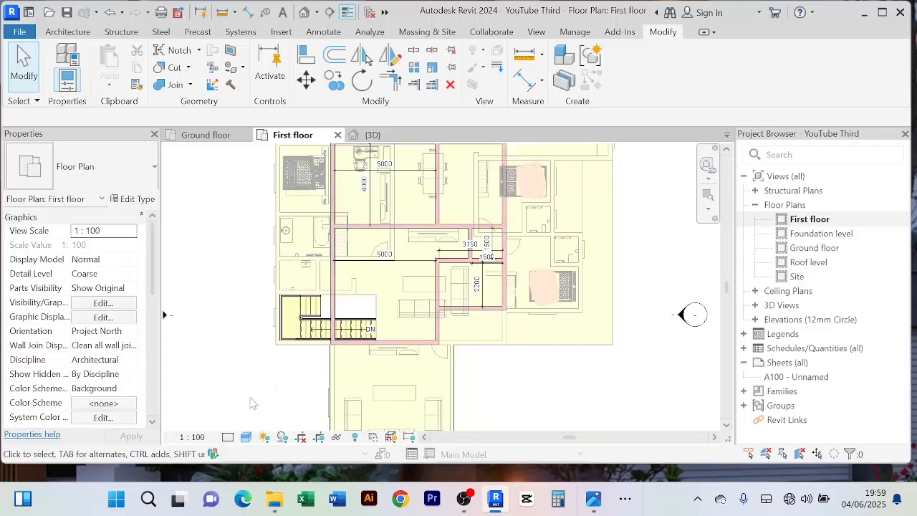
Step: Examine the filled first floor walls against the slab outline and the underlaid ground floor layout
{"action": "scroll", "coordinate": [251, 404], "scroll_direction": "down", "scroll_amount": 1}
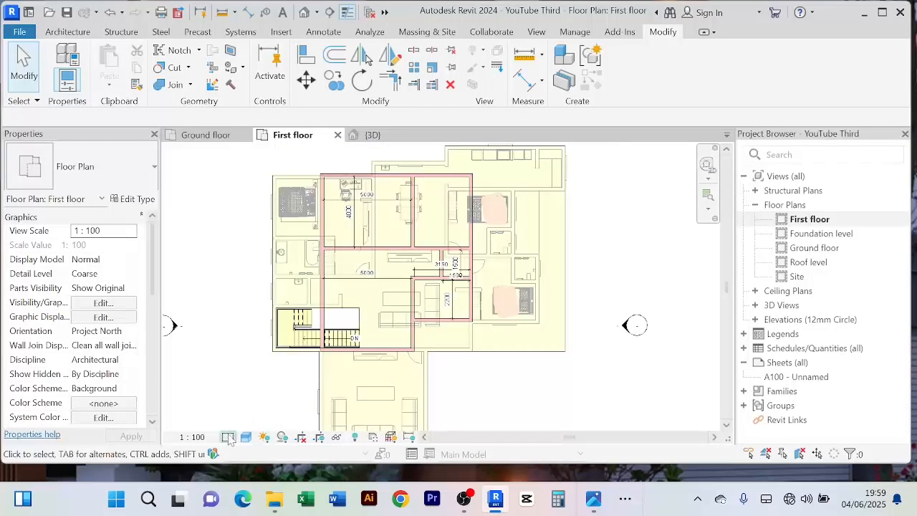
{"action": "scroll", "coordinate": [439, 175], "scroll_direction": "up", "scroll_amount": 2}
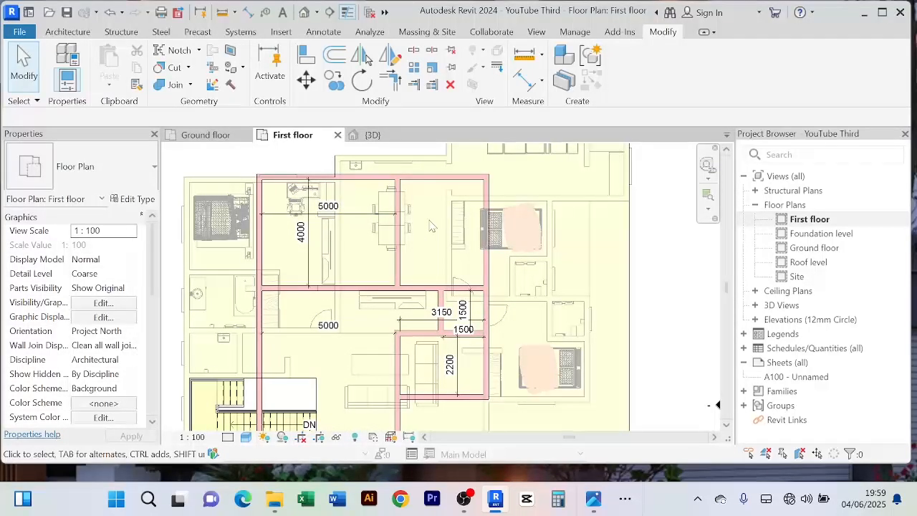
{"action": "scroll", "coordinate": [429, 226], "scroll_direction": "down", "scroll_amount": 1}
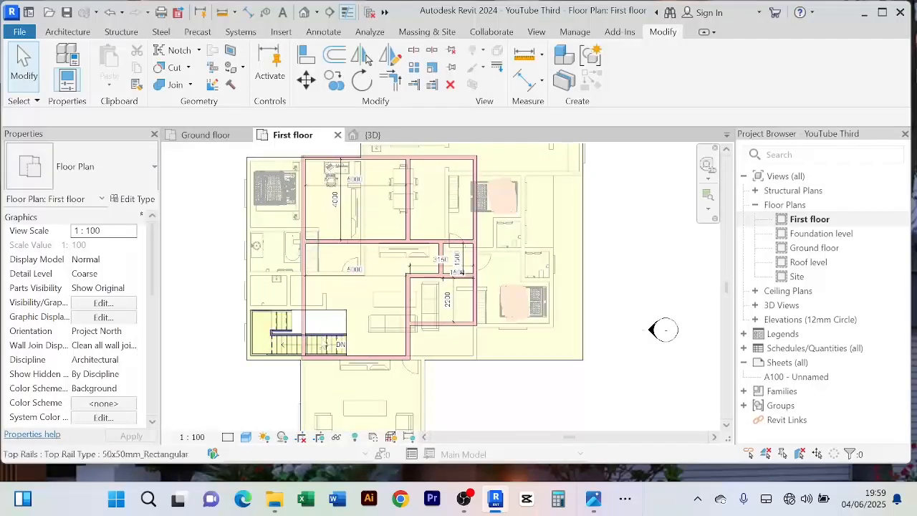
{"action": "scroll", "coordinate": [601, 327], "scroll_direction": "down", "scroll_amount": 1}
{"action": "scroll", "coordinate": [595, 329], "scroll_direction": "up", "scroll_amount": 2}
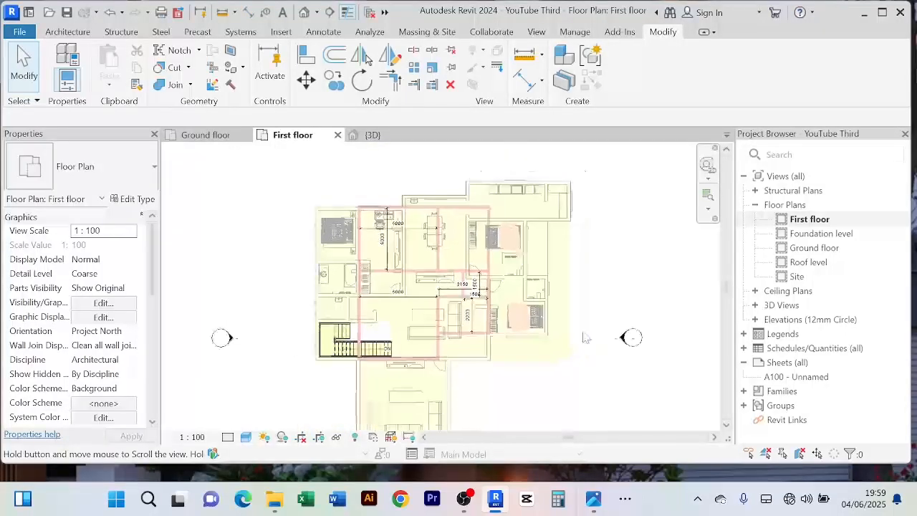
{"action": "scroll", "coordinate": [462, 207], "scroll_direction": "up", "scroll_amount": 2}
{"action": "scroll", "coordinate": [462, 204], "scroll_direction": "down", "scroll_amount": 3}
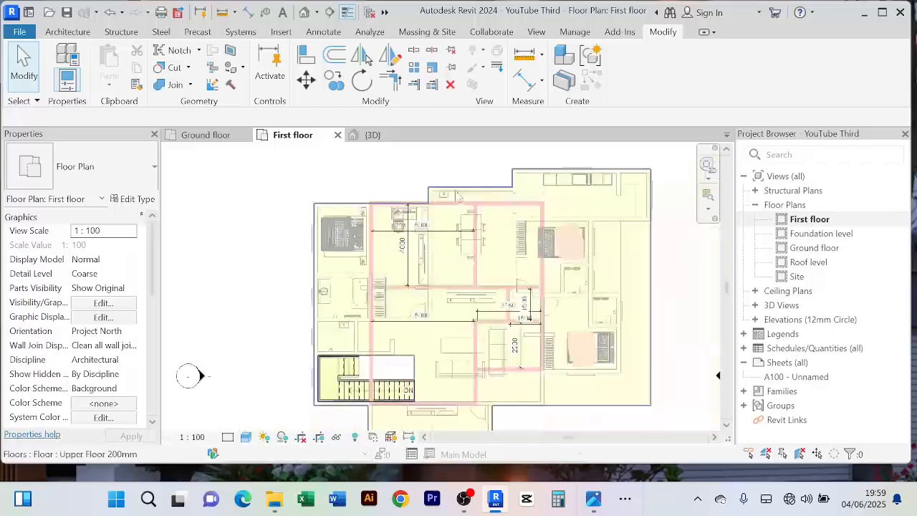
{"action": "middle_click_drag", "start_coordinate": [460, 196], "coordinate": [388, 189]}
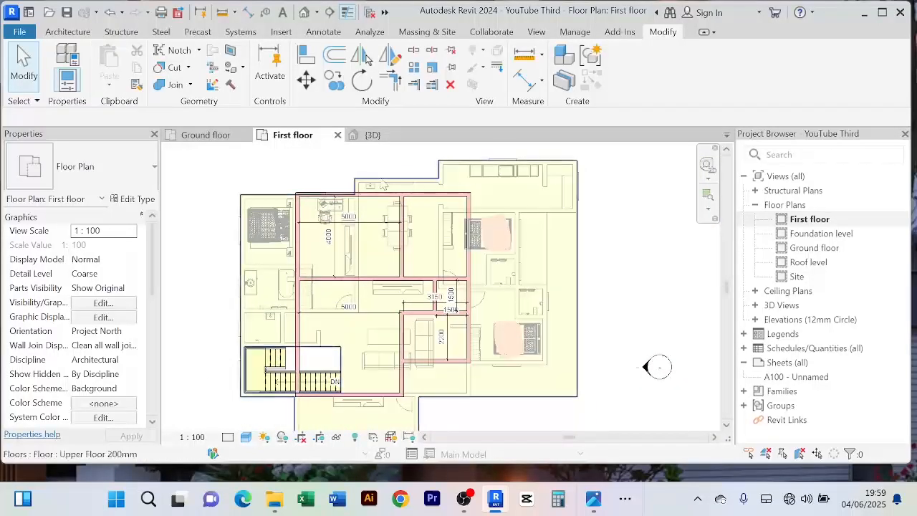
{"action": "scroll", "coordinate": [401, 204], "scroll_direction": "up", "scroll_amount": 1}
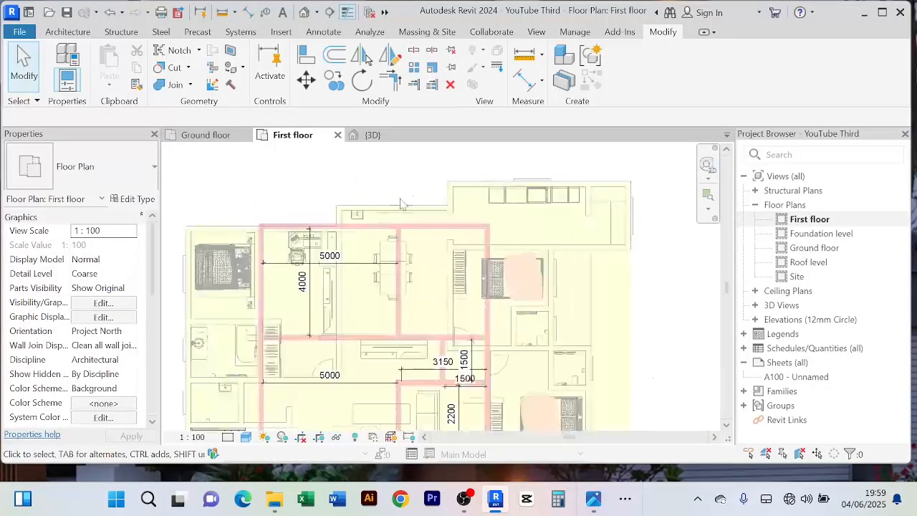
{"action": "scroll", "coordinate": [401, 204], "scroll_direction": "down", "scroll_amount": 1}
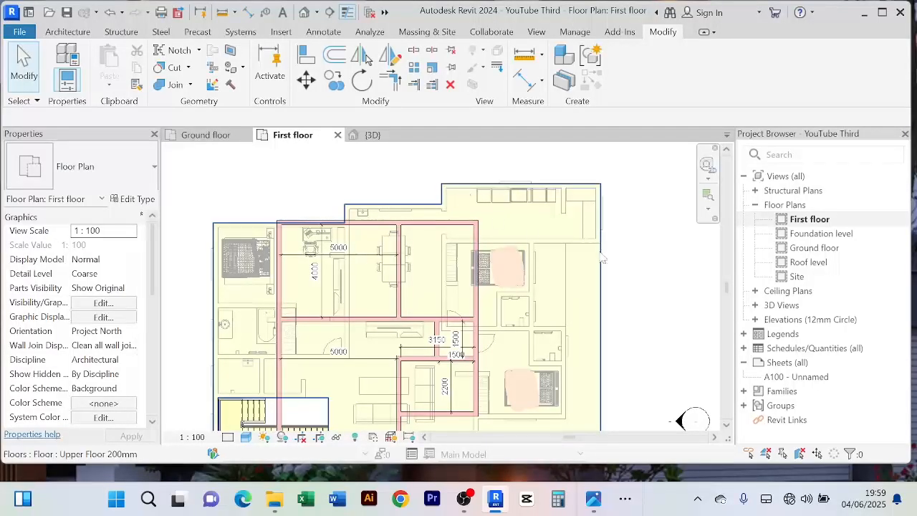
Step: Edit the Upper Floor 200mm slab's boundary and trim/extend its uppermost edge to a corner with the short vertical edge of the stepped recess
{"action": "middle_click_drag", "start_coordinate": [634, 276], "coordinate": [619, 256]}
{"action": "left_click", "coordinate": [591, 275]}
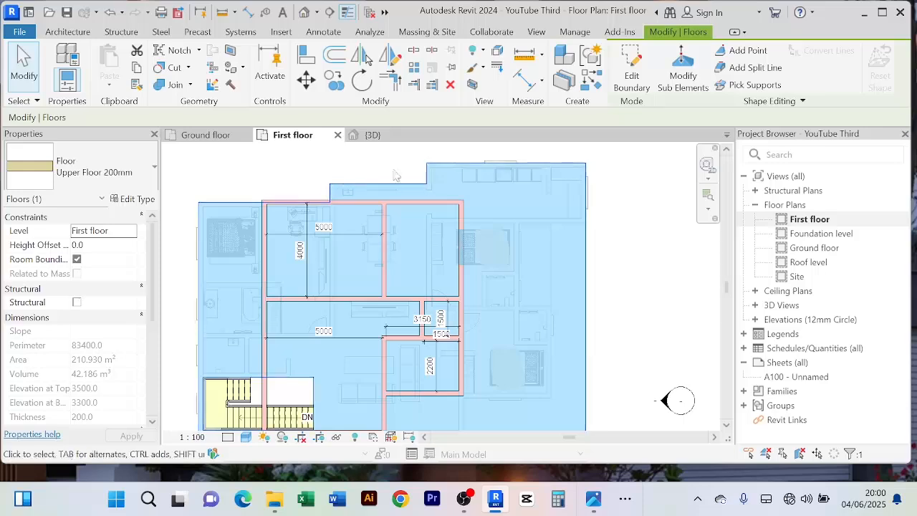
{"action": "left_click", "coordinate": [631, 71]}
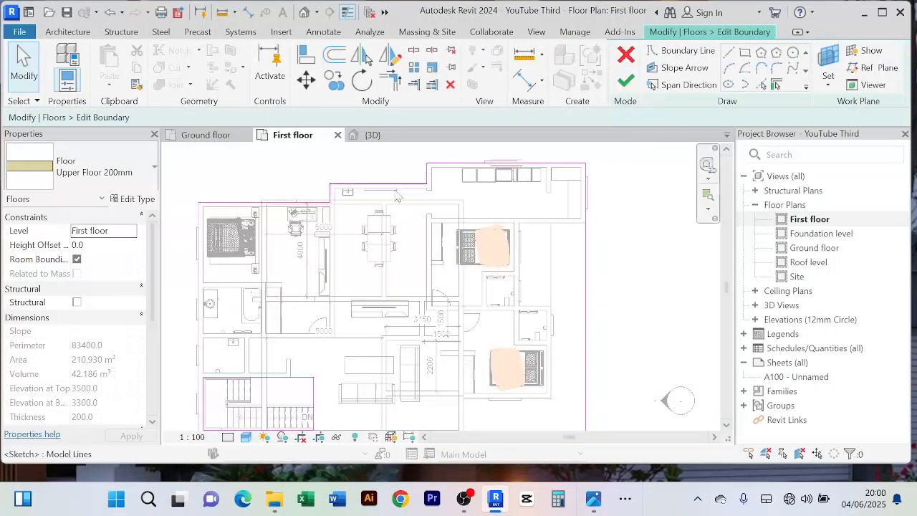
{"action": "scroll", "coordinate": [399, 196], "scroll_direction": "up", "scroll_amount": 2}
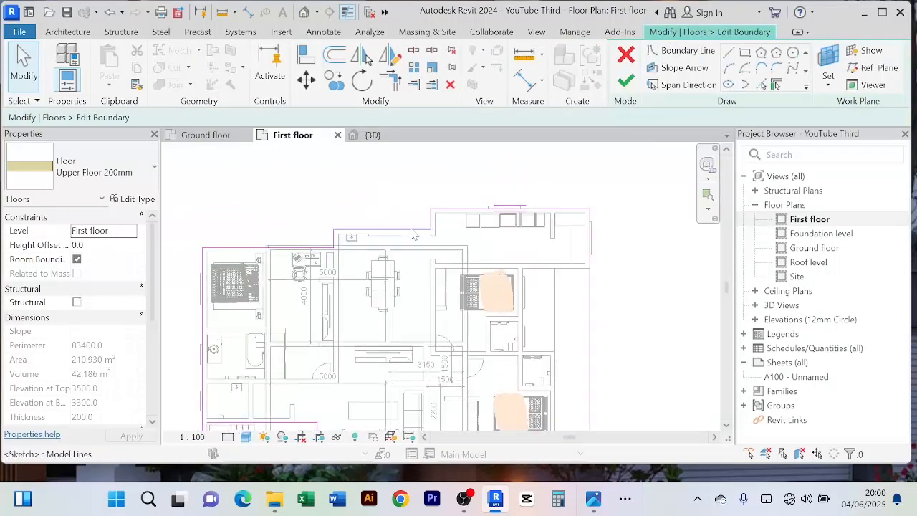
{"action": "left_click", "coordinate": [392, 78]}
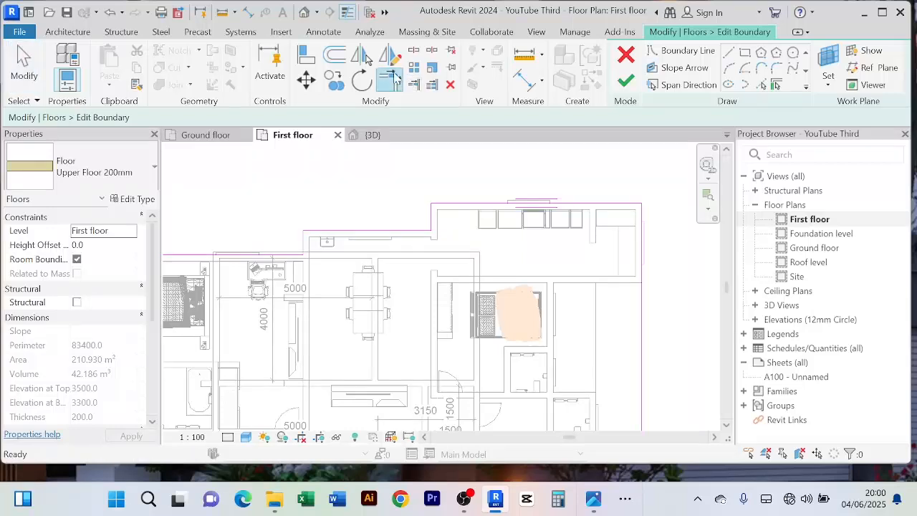
{"action": "left_click", "coordinate": [473, 204]}
{"action": "left_click", "coordinate": [302, 248]}
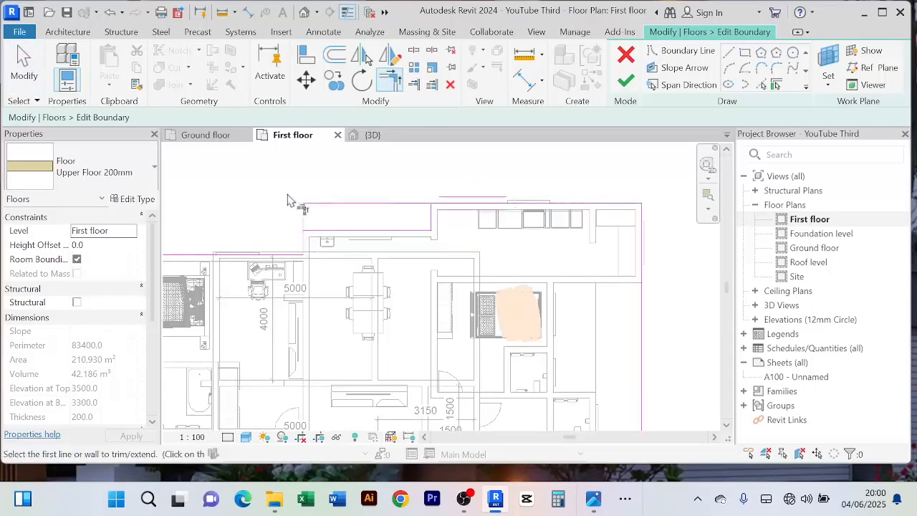
Step: Delete the two leftover boundary lines inside the extended slab corner, finish the boundary edit and deselect the floor
{"action": "right_click", "coordinate": [292, 199]}
{"action": "left_click", "coordinate": [331, 194]}
{"action": "left_click", "coordinate": [371, 230]}
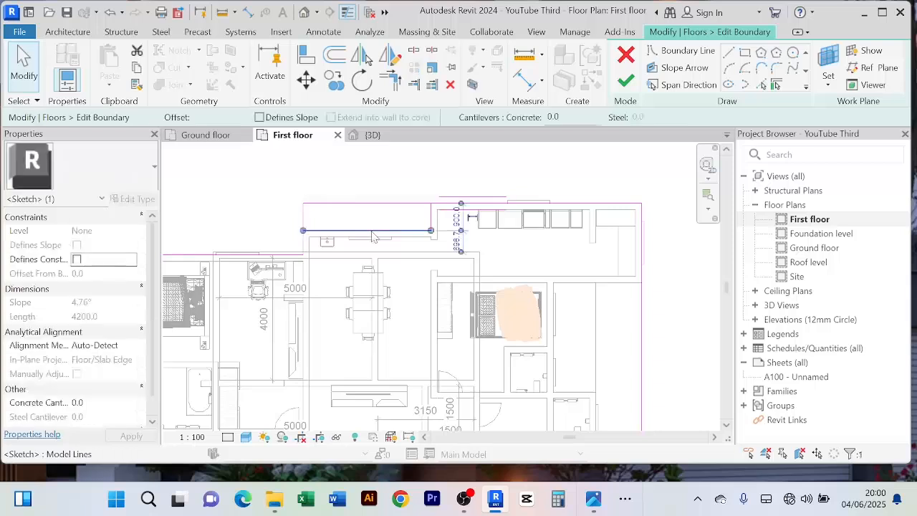
{"action": "key", "text": "Escape"}
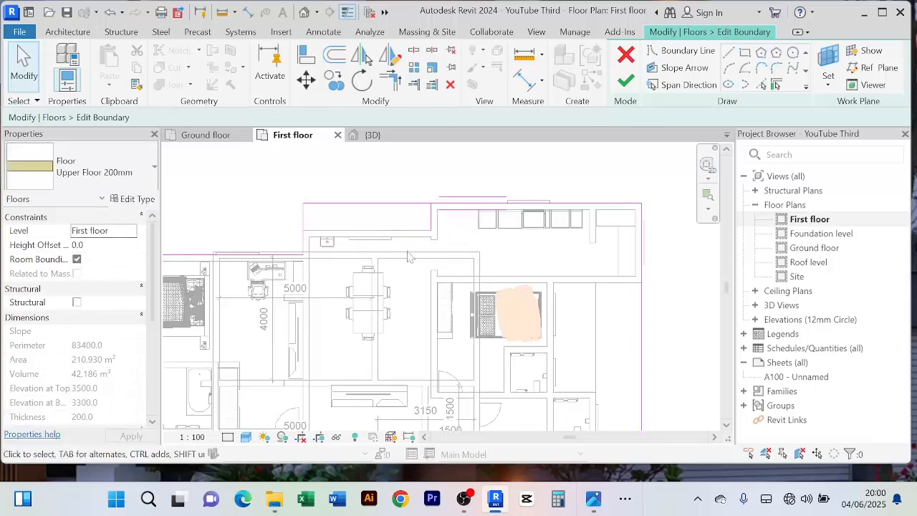
{"action": "left_click", "coordinate": [429, 228]}
{"action": "key", "text": "Escape"}
{"action": "scroll", "coordinate": [412, 228], "scroll_direction": "down", "scroll_amount": 2}
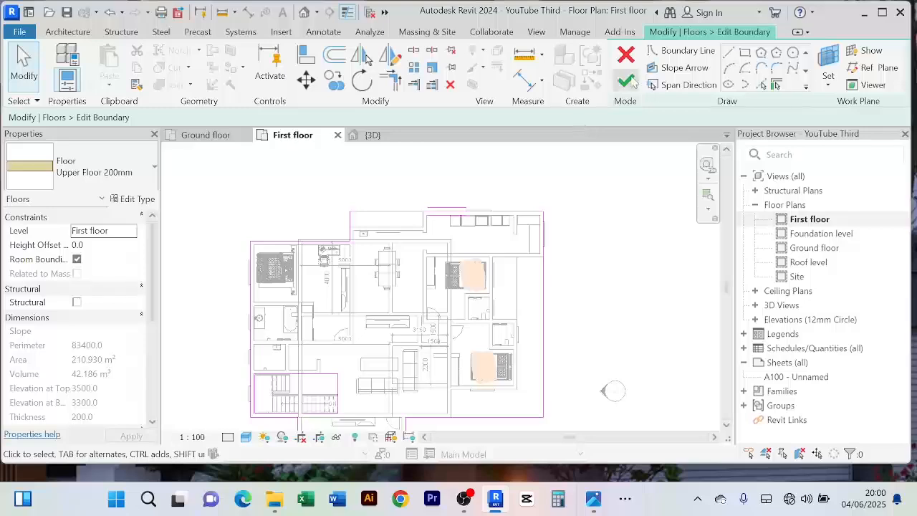
{"action": "left_click", "coordinate": [627, 81]}
{"action": "left_click", "coordinate": [623, 228]}
{"action": "scroll", "coordinate": [624, 228], "scroll_direction": "down", "scroll_amount": 1}
{"action": "middle_click_drag", "start_coordinate": [623, 228], "coordinate": [595, 214]}
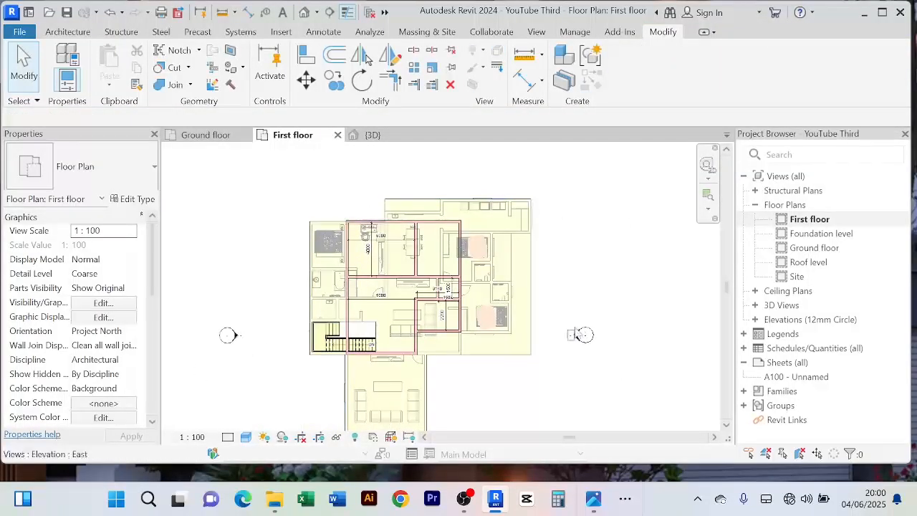
Step: Align the inner face of the first floor's upper exterior wall with the inner face of the ground floor wall beneath it
{"action": "scroll", "coordinate": [375, 208], "scroll_direction": "up", "scroll_amount": 1}
{"action": "scroll", "coordinate": [343, 223], "scroll_direction": "up", "scroll_amount": 5}
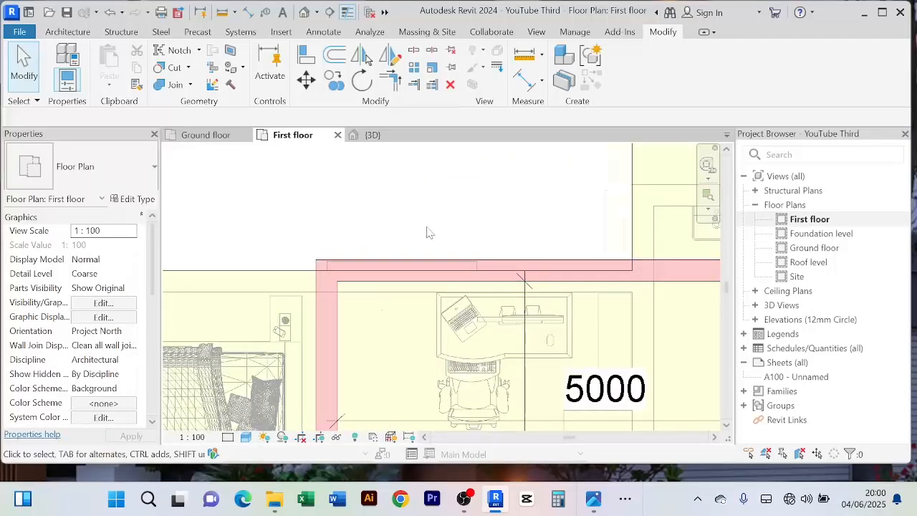
{"action": "scroll", "coordinate": [426, 232], "scroll_direction": "down", "scroll_amount": 2}
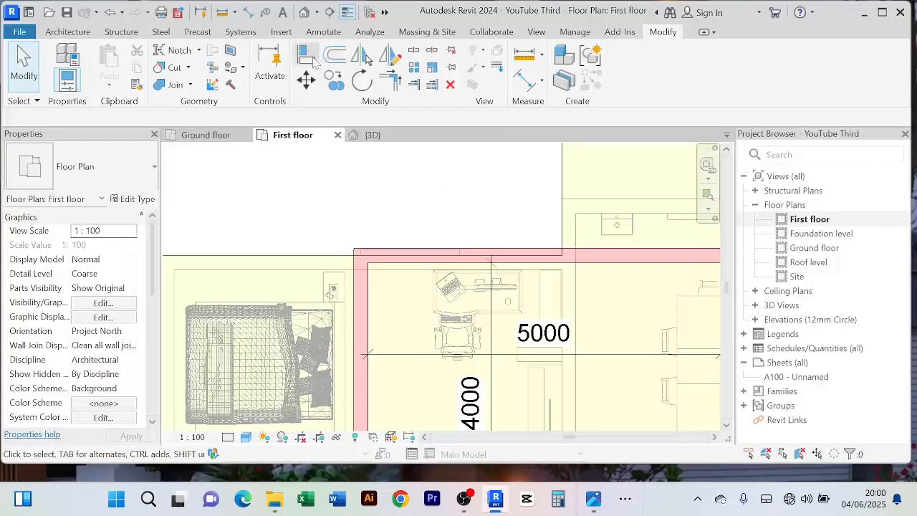
{"action": "left_click", "coordinate": [306, 58]}
{"action": "scroll", "coordinate": [401, 283], "scroll_direction": "up", "scroll_amount": 3}
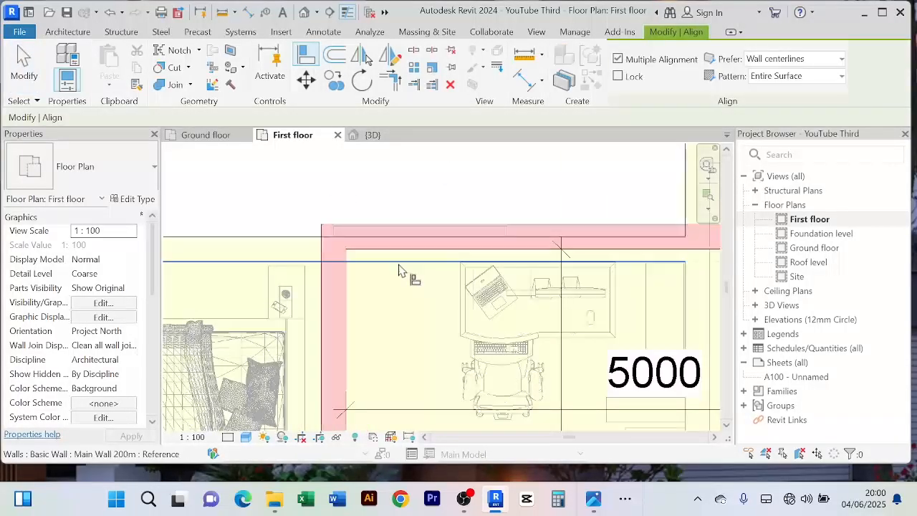
{"action": "left_click", "coordinate": [399, 271]}
{"action": "left_click", "coordinate": [399, 251]}
{"action": "right_click", "coordinate": [418, 190]}
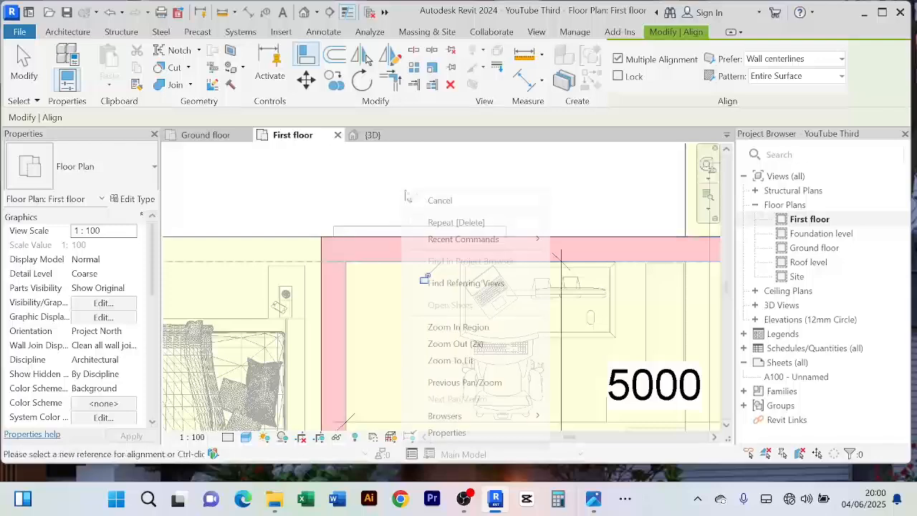
{"action": "left_click", "coordinate": [430, 197]}
{"action": "scroll", "coordinate": [434, 201], "scroll_direction": "down", "scroll_amount": 4}
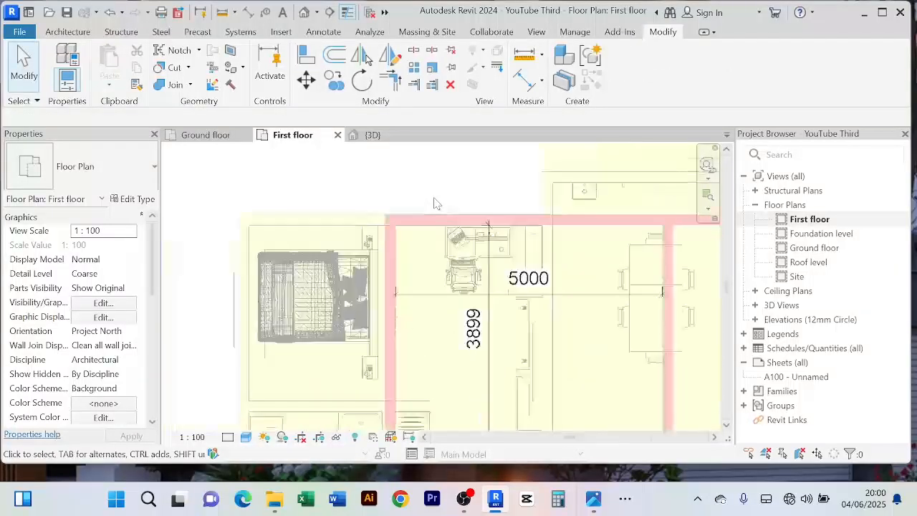
Step: Delete the 3150 dimension and the vertical 1500 dimension around the small room in the middle of the first-floor plan
{"action": "scroll", "coordinate": [329, 207], "scroll_direction": "down", "scroll_amount": 3}
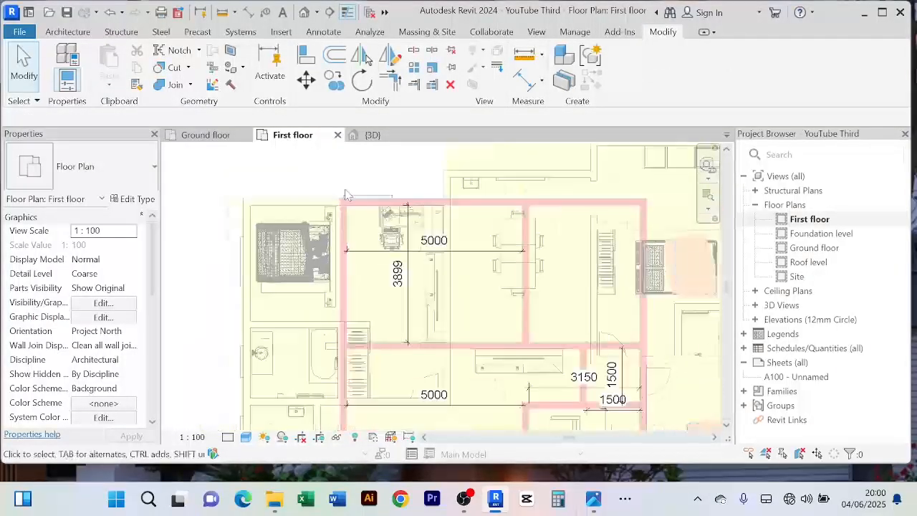
{"action": "scroll", "coordinate": [343, 204], "scroll_direction": "down", "scroll_amount": 4}
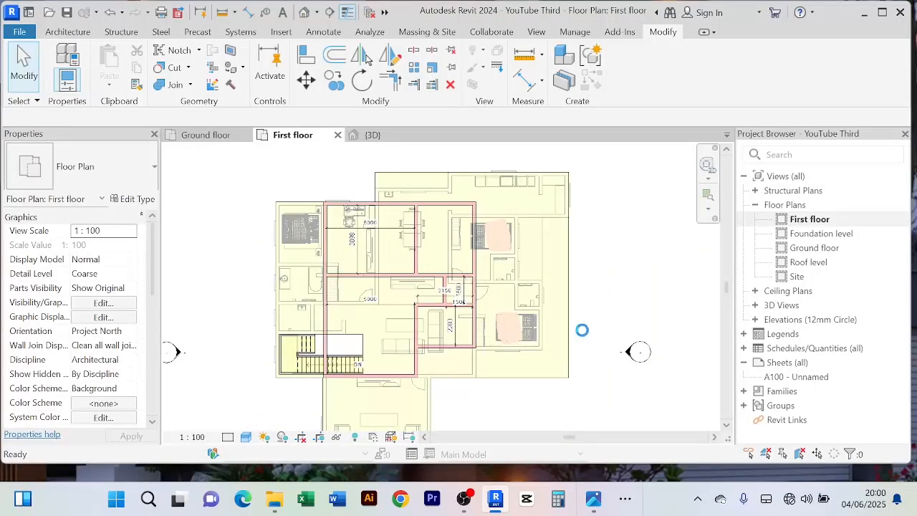
{"action": "key", "text": "Escape"}
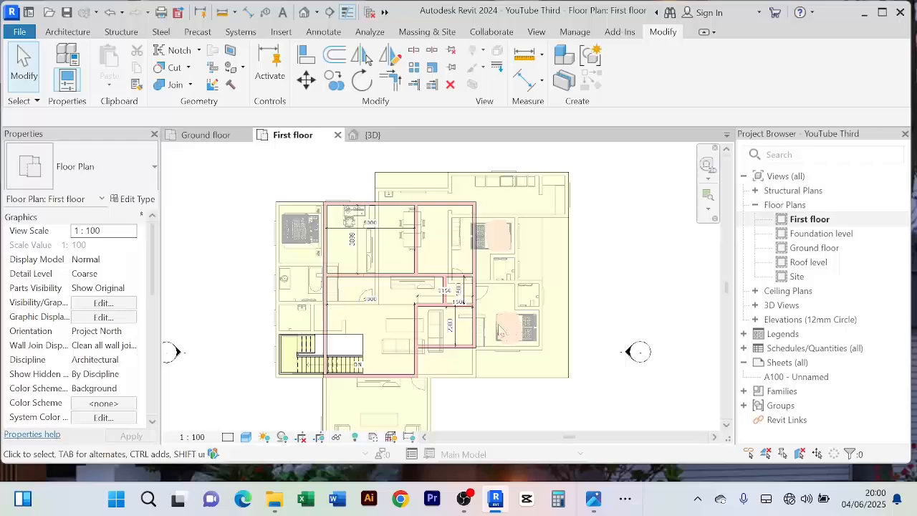
{"action": "scroll", "coordinate": [486, 301], "scroll_direction": "up", "scroll_amount": 3}
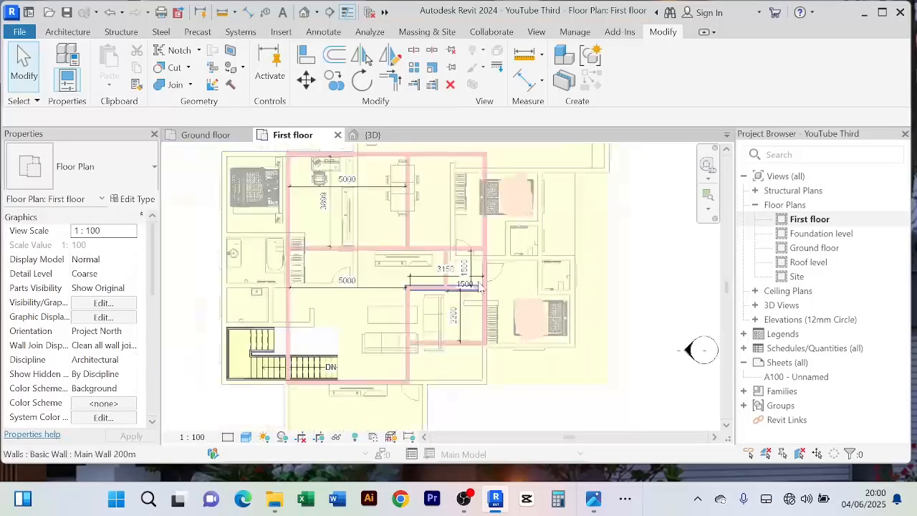
{"action": "scroll", "coordinate": [482, 286], "scroll_direction": "up", "scroll_amount": 4}
{"action": "left_click", "coordinate": [371, 280]}
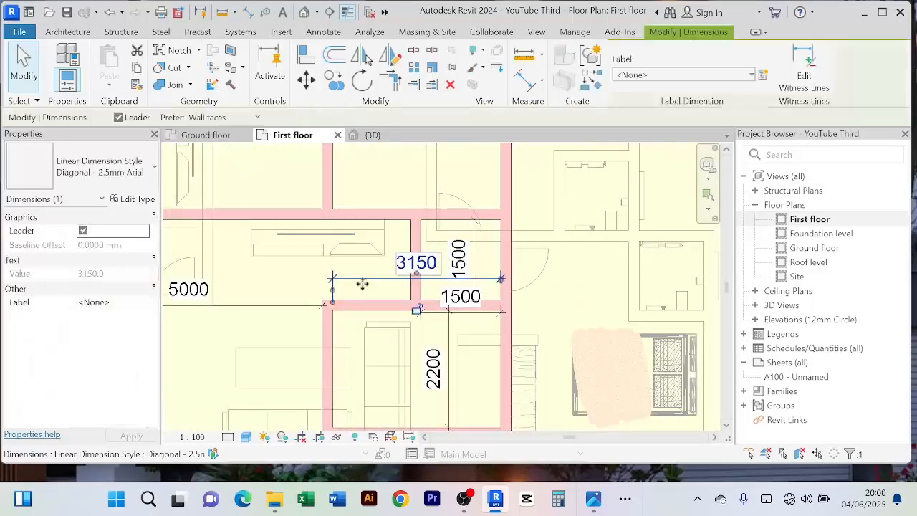
{"action": "key", "text": "Delete"}
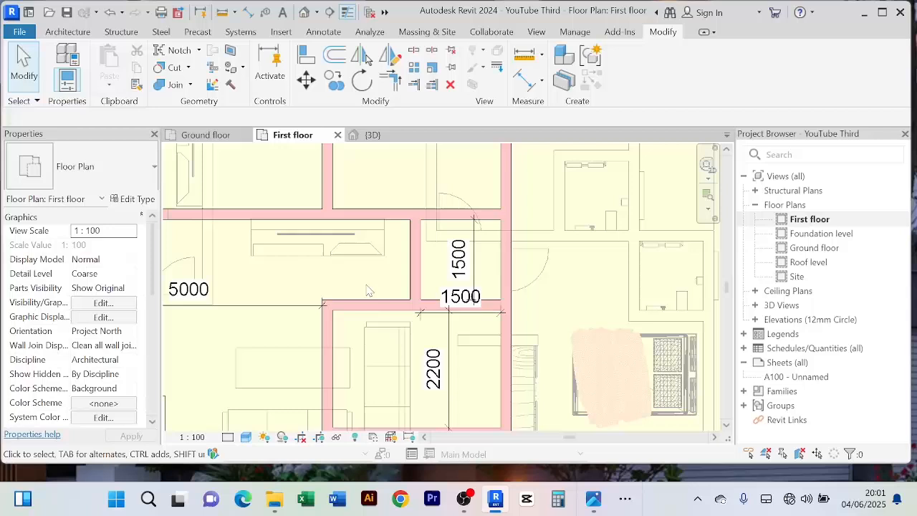
{"action": "left_click", "coordinate": [469, 259]}
{"action": "key", "text": "Delete"}
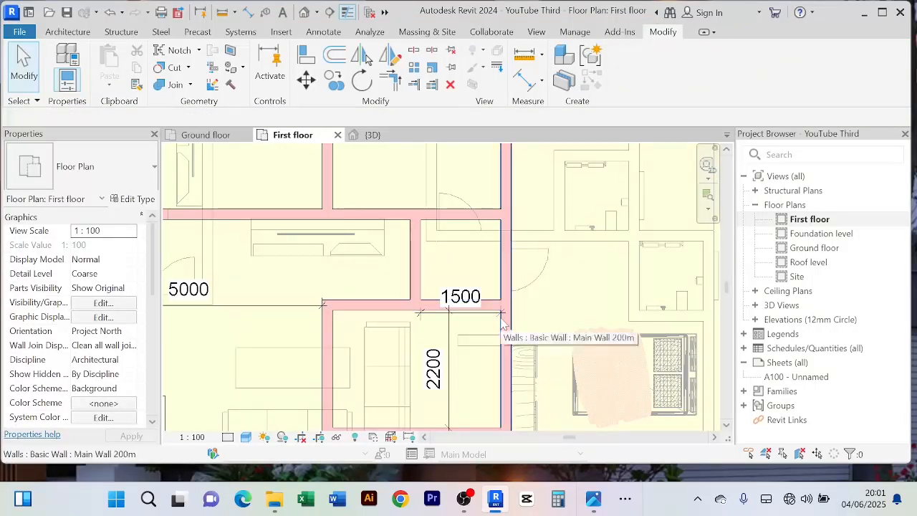
Step: Move the small room's horizontal 1500 dimension up off the lower wall so that it sits inside the room
{"action": "left_click", "coordinate": [424, 313]}
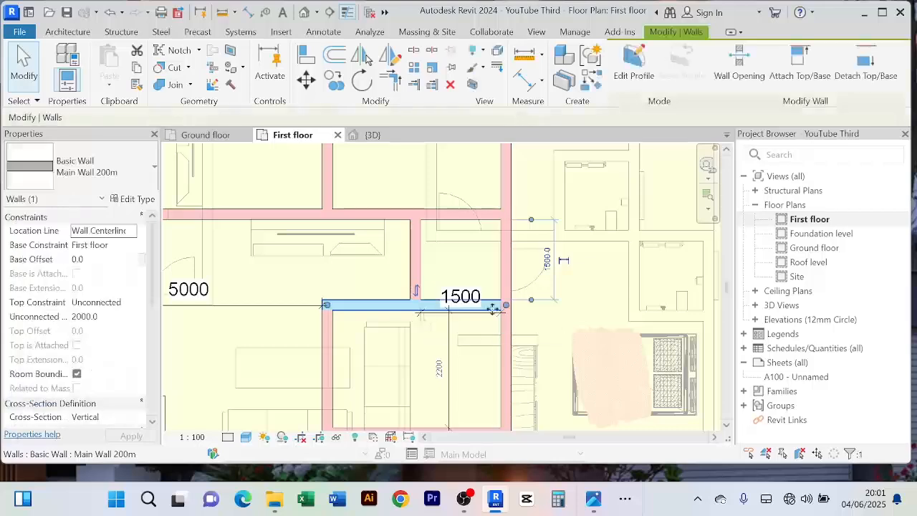
{"action": "left_click", "coordinate": [549, 315]}
{"action": "scroll", "coordinate": [550, 314], "scroll_direction": "down", "scroll_amount": 2}
{"action": "scroll", "coordinate": [482, 301], "scroll_direction": "up", "scroll_amount": 5}
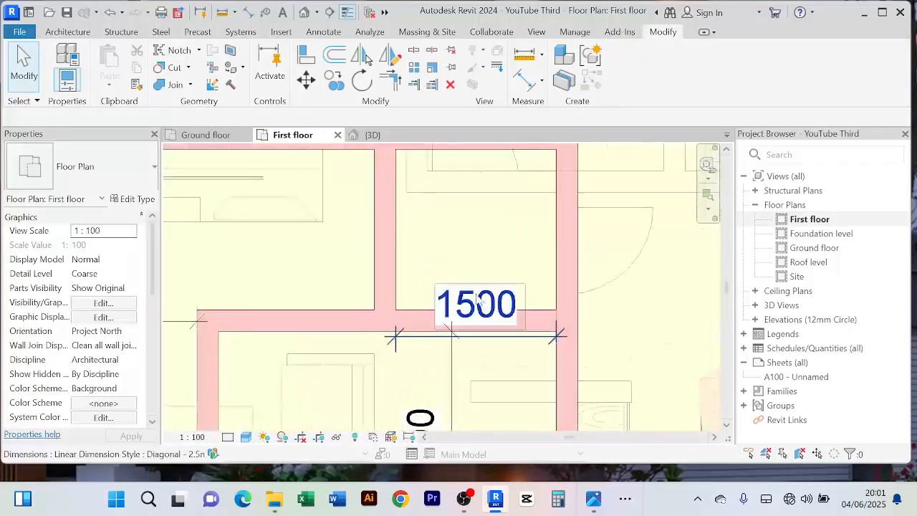
{"action": "left_click", "coordinate": [480, 292]}
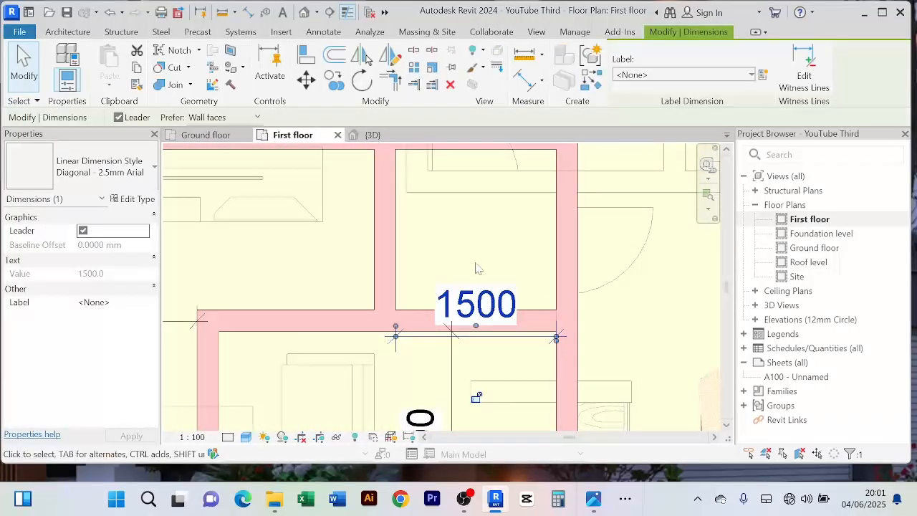
{"action": "key", "text": "Up"}
{"action": "key", "text": "Up"}
{"action": "key", "text": "Up"}
{"action": "key", "text": "Up"}
{"action": "key", "text": "Up"}
{"action": "key", "text": "Up"}
{"action": "key", "text": "Up"}
{"action": "key", "text": "Up"}
{"action": "key", "text": "Up"}
{"action": "key", "text": "Up"}
{"action": "key", "text": "Up"}
{"action": "key", "text": "Up"}
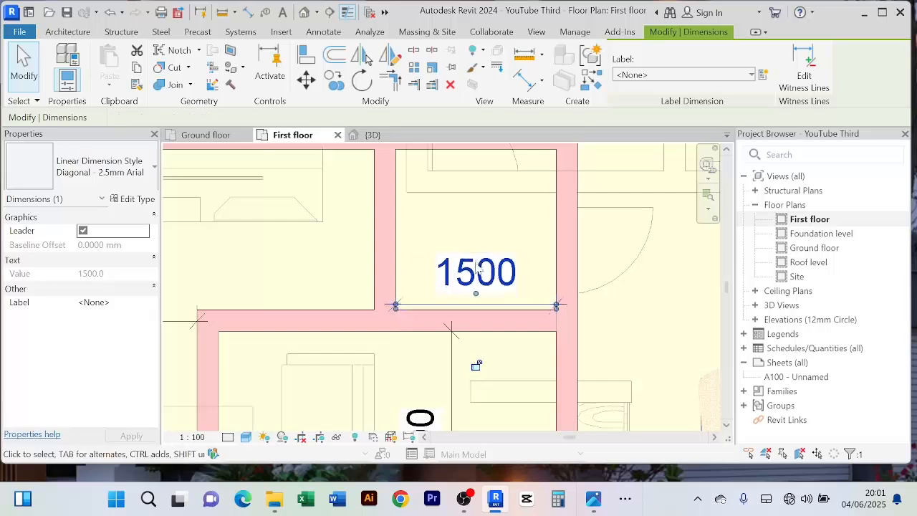
{"action": "key", "text": "Up"}
{"action": "key", "text": "Up"}
{"action": "key", "text": "Up"}
{"action": "key", "text": "Up"}
{"action": "key", "text": "Up"}
{"action": "key", "text": "Up"}
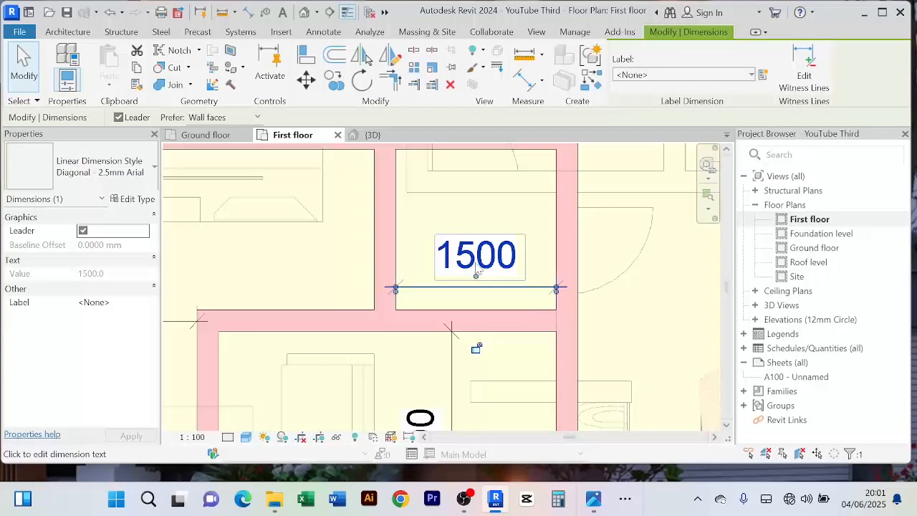
{"action": "scroll", "coordinate": [478, 270], "scroll_direction": "down", "scroll_amount": 3}
{"action": "left_click", "coordinate": [563, 249]}
{"action": "scroll", "coordinate": [564, 250], "scroll_direction": "down", "scroll_amount": 3}
{"action": "middle_click_drag", "start_coordinate": [582, 257], "coordinate": [528, 290]}
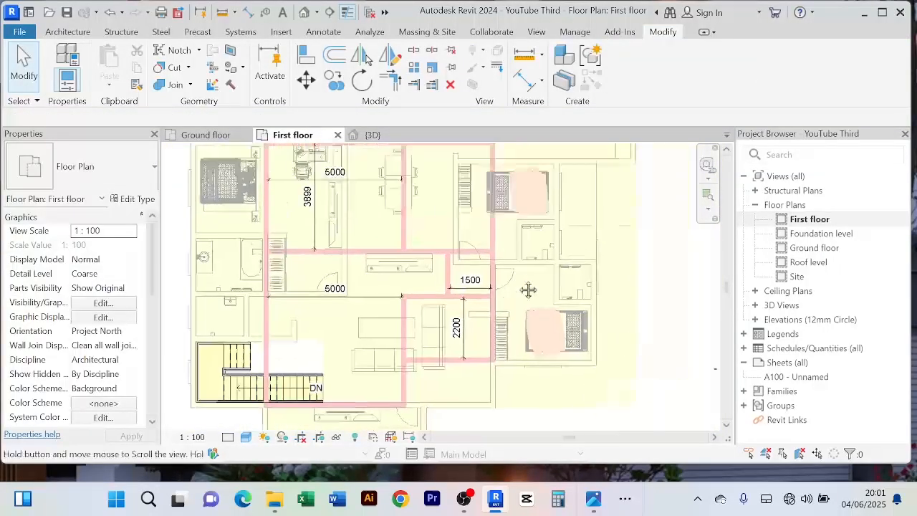
{"action": "scroll", "coordinate": [527, 290], "scroll_direction": "down", "scroll_amount": 2}
{"action": "scroll", "coordinate": [601, 233], "scroll_direction": "down", "scroll_amount": 2}
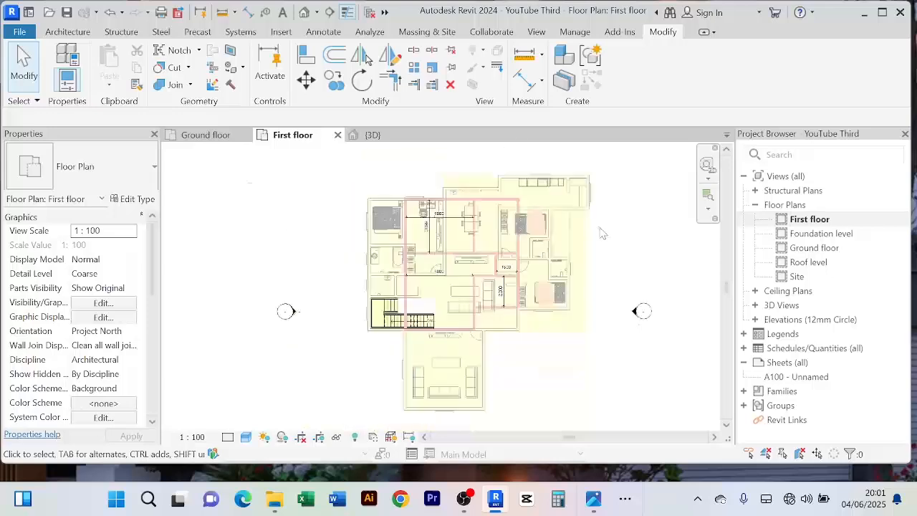
{"action": "scroll", "coordinate": [542, 330], "scroll_direction": "up", "scroll_amount": 4}
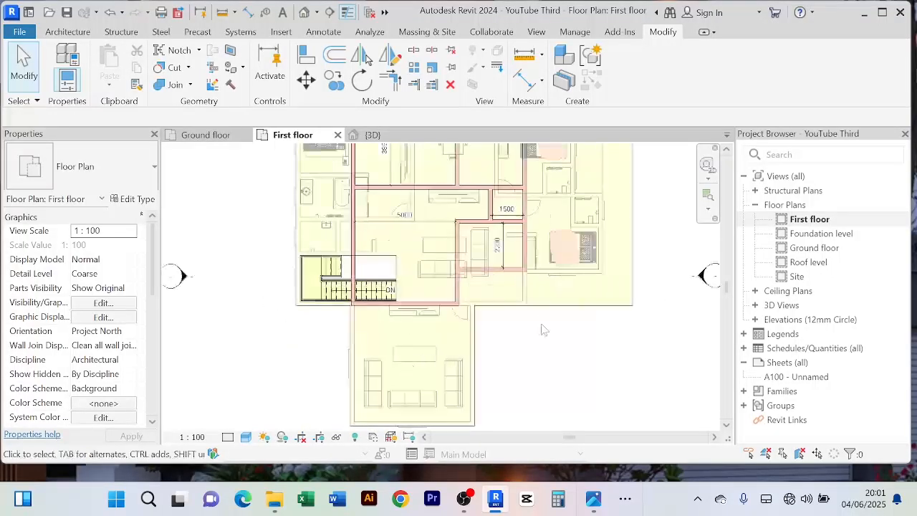
{"action": "scroll", "coordinate": [483, 307], "scroll_direction": "up", "scroll_amount": 2}
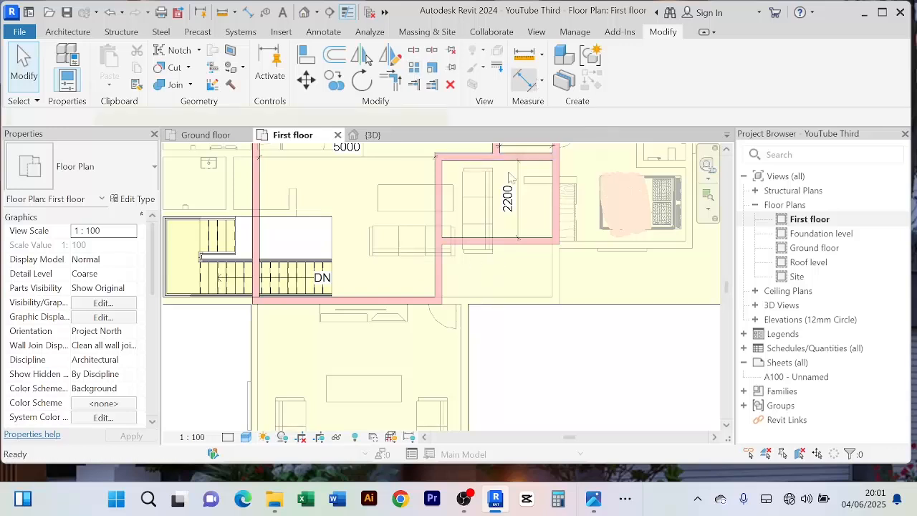
{"action": "key", "text": "d"}
{"action": "key", "text": "i"}
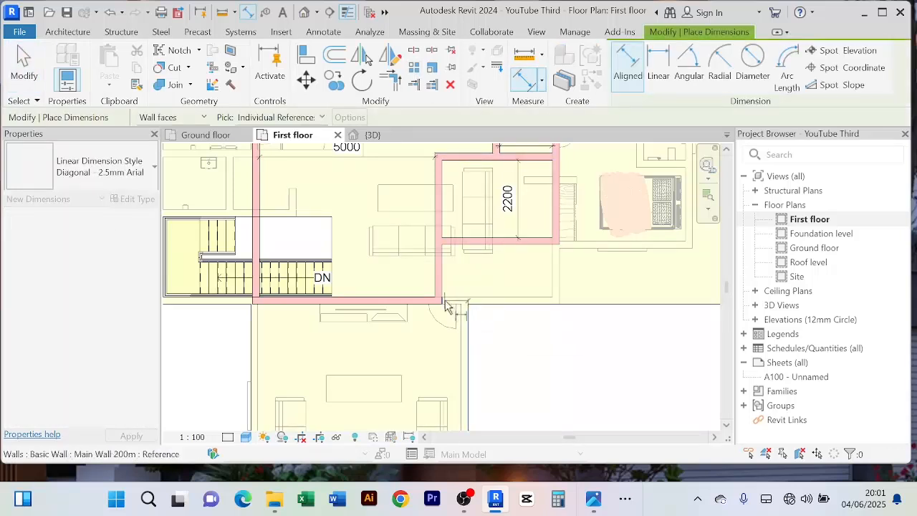
{"action": "left_click", "coordinate": [446, 305]}
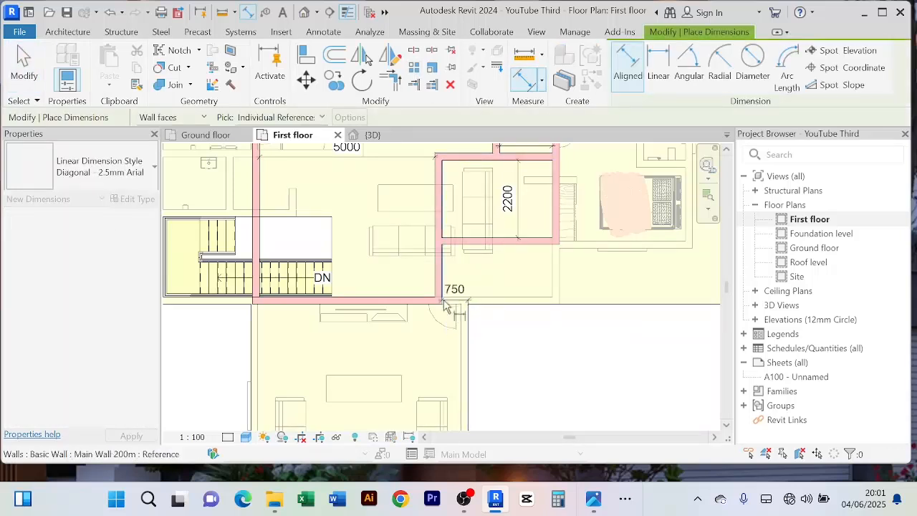
{"action": "right_click", "coordinate": [469, 268]}
{"action": "left_click", "coordinate": [542, 29]}
{"action": "right_click", "coordinate": [492, 279]}
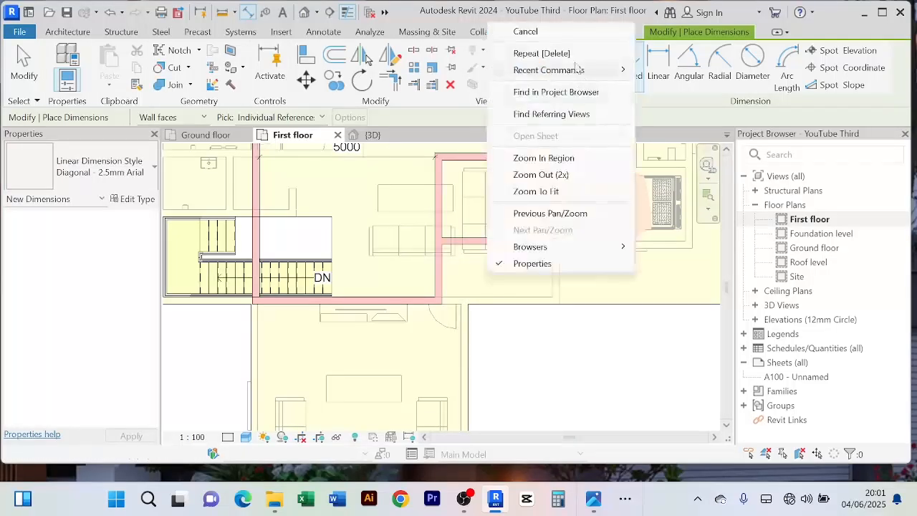
{"action": "left_click", "coordinate": [515, 26]}
Step: Extend the horizontal wall below the stairs past its corner to the outer edge of the projecting sitting room's floor
{"action": "scroll", "coordinate": [390, 283], "scroll_direction": "down", "scroll_amount": 3}
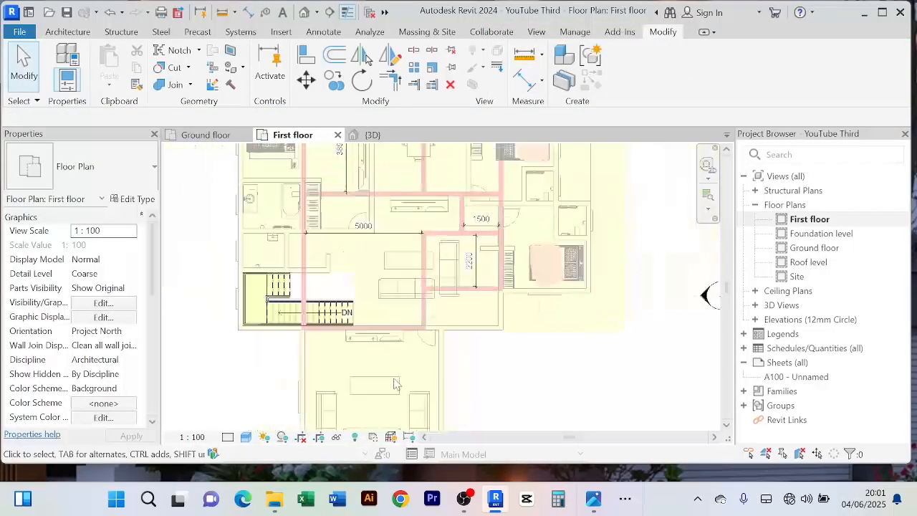
{"action": "scroll", "coordinate": [412, 270], "scroll_direction": "up", "scroll_amount": 3}
{"action": "scroll", "coordinate": [550, 250], "scroll_direction": "down", "scroll_amount": 3}
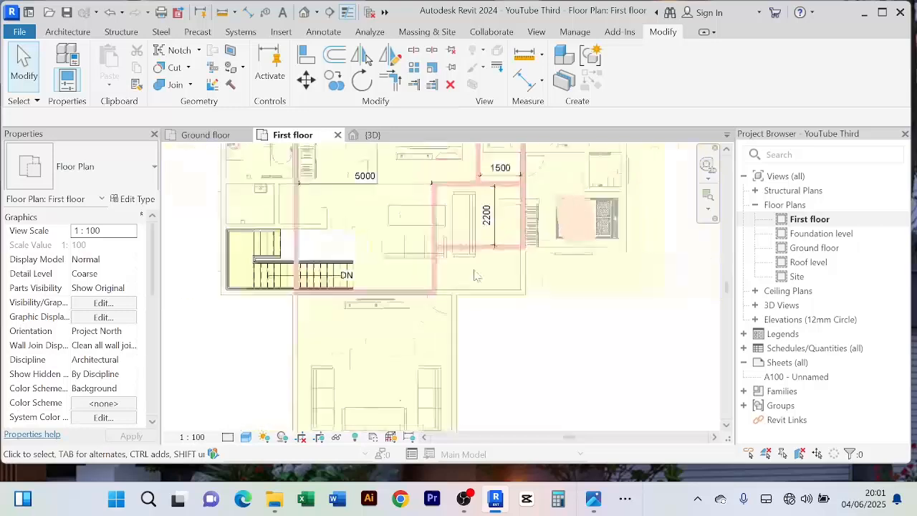
{"action": "middle_click_drag", "start_coordinate": [506, 320], "coordinate": [503, 354]}
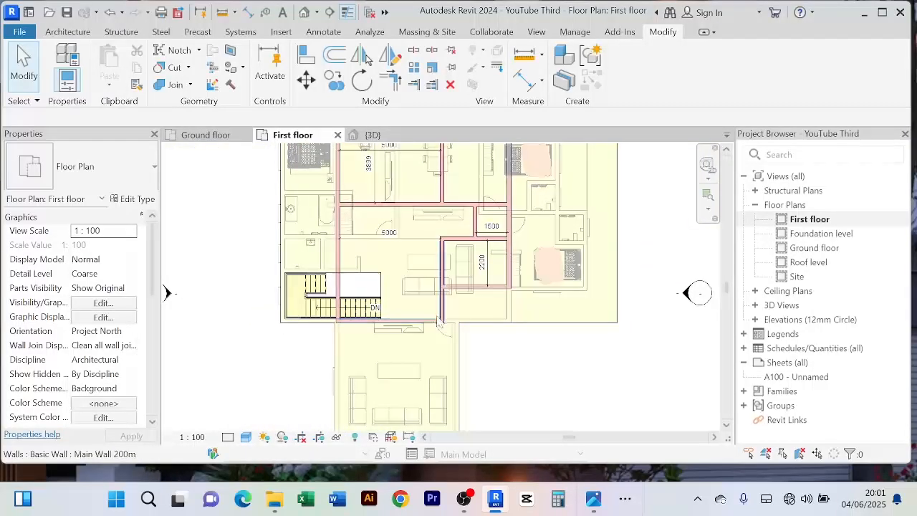
{"action": "scroll", "coordinate": [439, 322], "scroll_direction": "up", "scroll_amount": 3}
{"action": "left_click", "coordinate": [433, 323]}
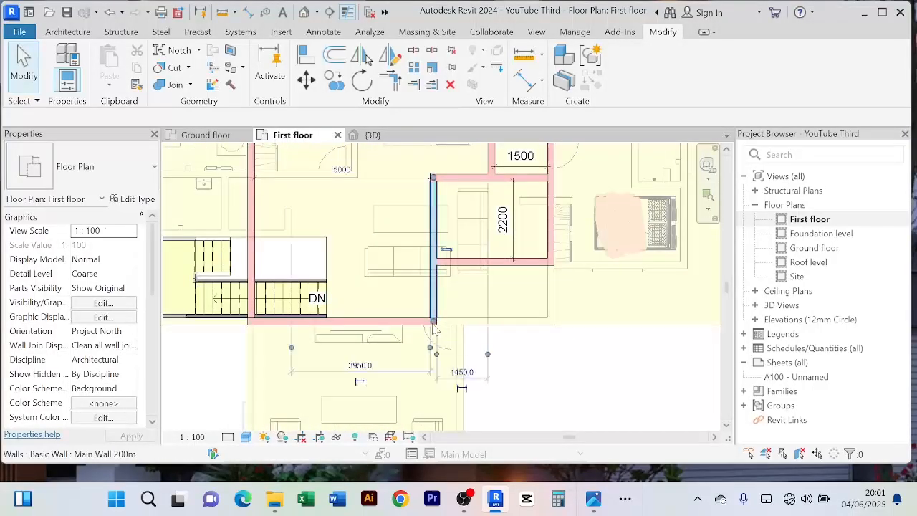
{"action": "scroll", "coordinate": [433, 328], "scroll_direction": "up", "scroll_amount": 2}
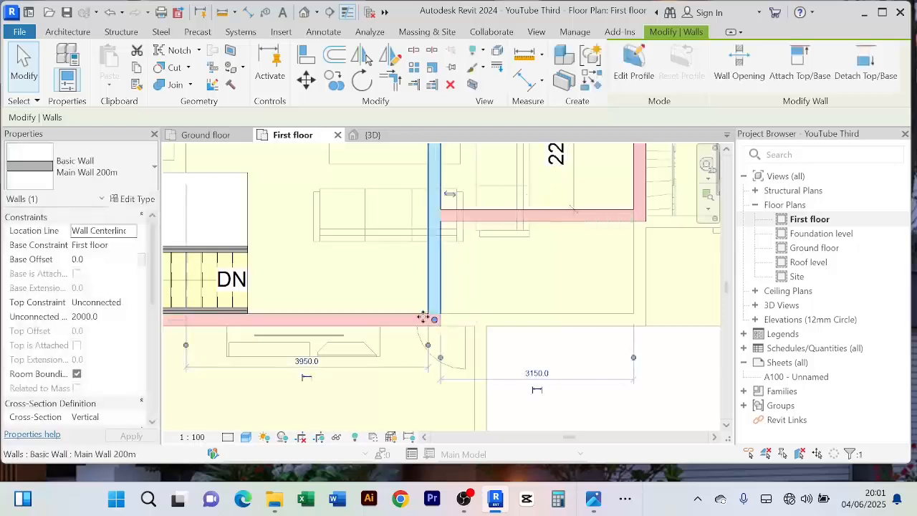
{"action": "left_click", "coordinate": [429, 320]}
{"action": "left_click_drag", "start_coordinate": [434, 321], "coordinate": [470, 313]}
{"action": "scroll", "coordinate": [481, 343], "scroll_direction": "up", "scroll_amount": 2}
{"action": "left_click", "coordinate": [551, 392]}
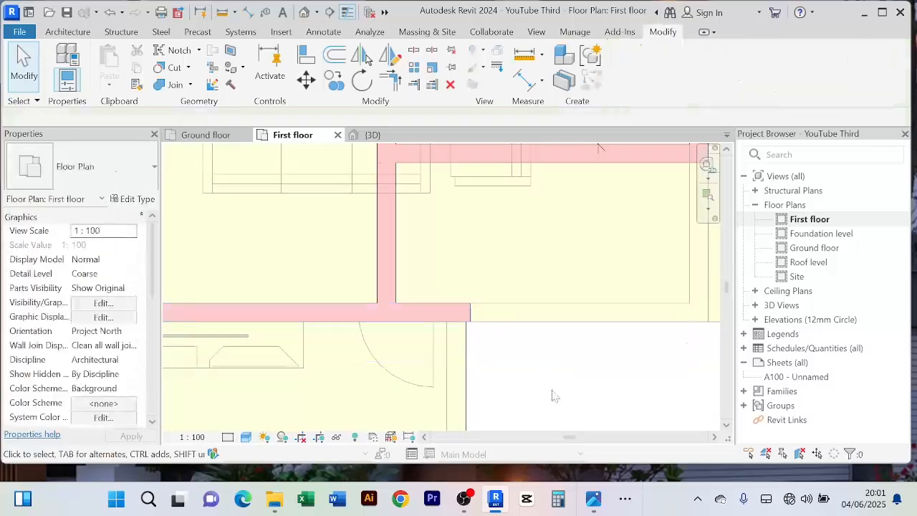
Step: Examine the extended wall end above the sitting room and the remaining first-floor layout up to the kitchen area
{"action": "scroll", "coordinate": [555, 394], "scroll_direction": "down", "scroll_amount": 2}
{"action": "middle_click_drag", "start_coordinate": [558, 393], "coordinate": [547, 294]}
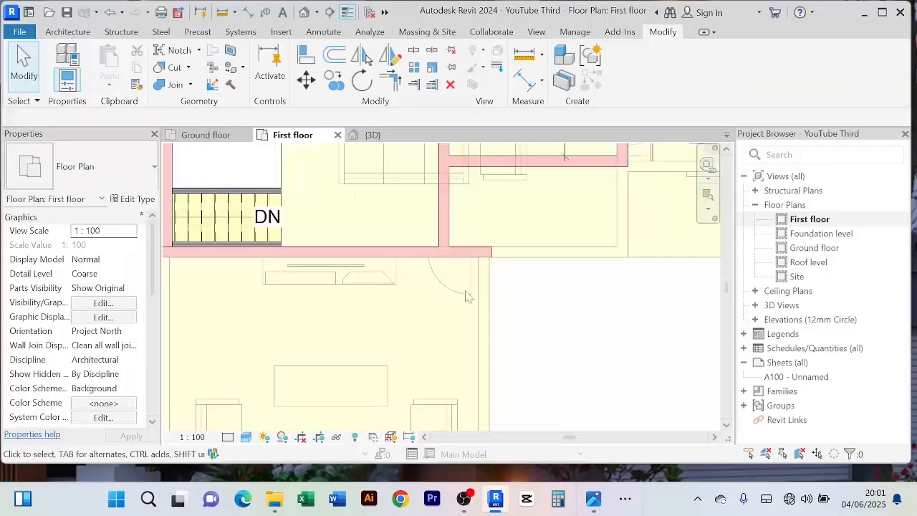
{"action": "scroll", "coordinate": [467, 296], "scroll_direction": "down", "scroll_amount": 3}
{"action": "scroll", "coordinate": [471, 284], "scroll_direction": "up", "scroll_amount": 2}
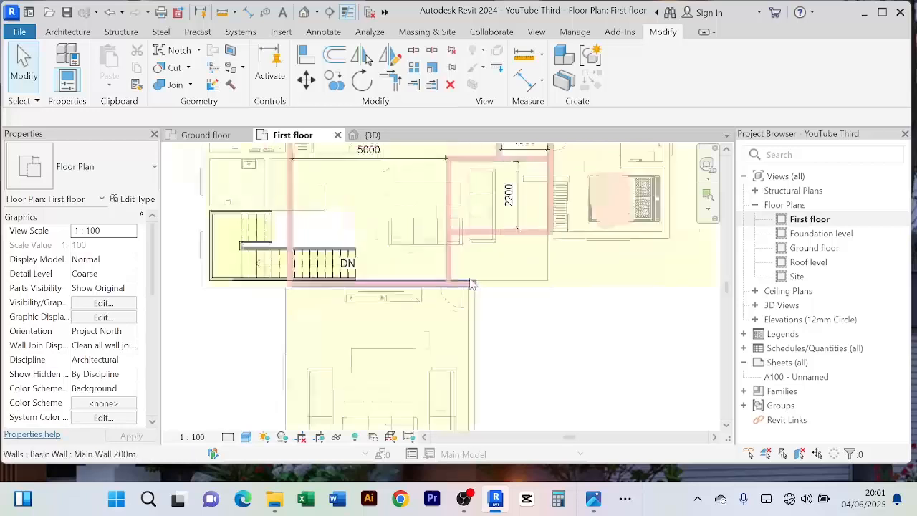
{"action": "scroll", "coordinate": [470, 284], "scroll_direction": "up", "scroll_amount": 3}
{"action": "scroll", "coordinate": [460, 269], "scroll_direction": "down", "scroll_amount": 1}
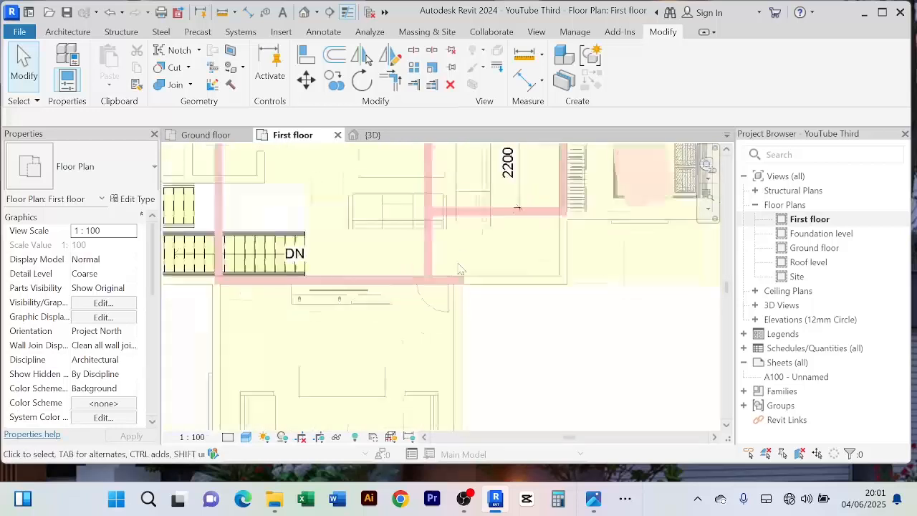
{"action": "scroll", "coordinate": [451, 281], "scroll_direction": "down", "scroll_amount": 1}
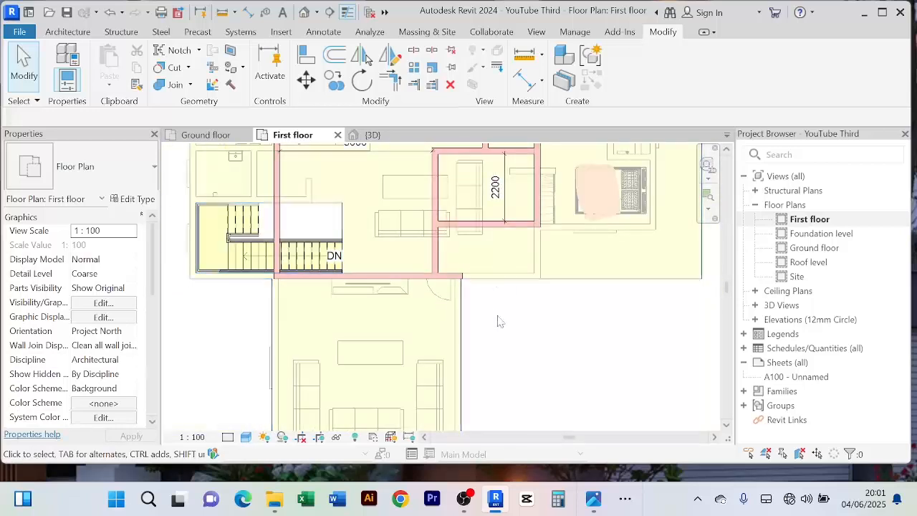
{"action": "scroll", "coordinate": [480, 282], "scroll_direction": "up", "scroll_amount": 2}
{"action": "scroll", "coordinate": [522, 283], "scroll_direction": "down", "scroll_amount": 2}
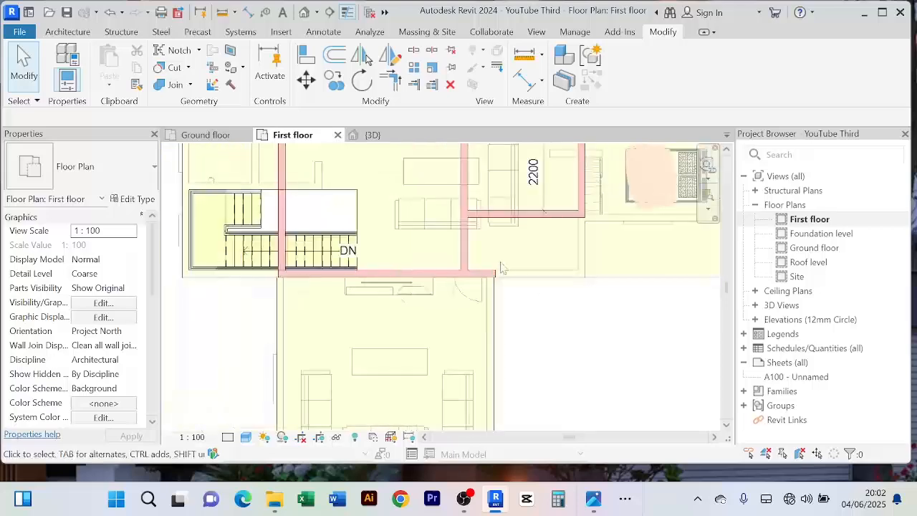
{"action": "scroll", "coordinate": [584, 304], "scroll_direction": "down", "scroll_amount": 1}
{"action": "scroll", "coordinate": [506, 291], "scroll_direction": "up", "scroll_amount": 2}
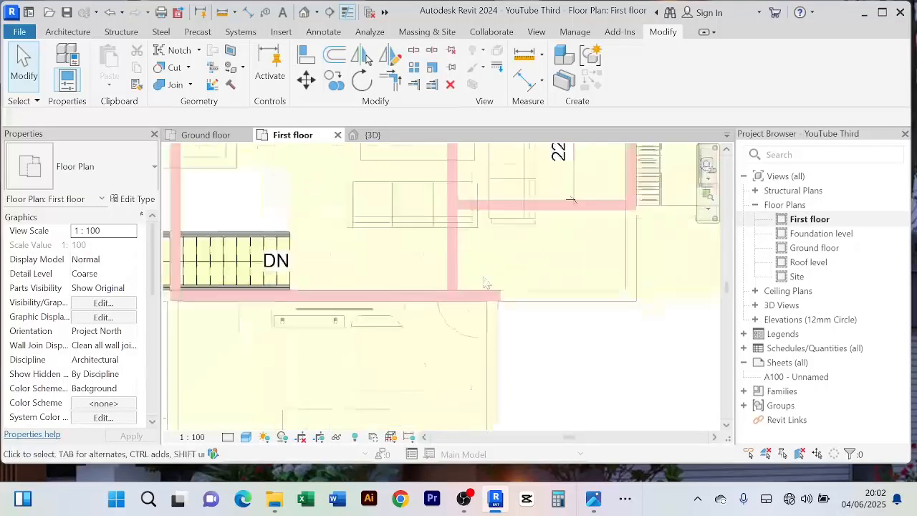
{"action": "scroll", "coordinate": [509, 286], "scroll_direction": "down", "scroll_amount": 2}
{"action": "scroll", "coordinate": [512, 307], "scroll_direction": "down", "scroll_amount": 1}
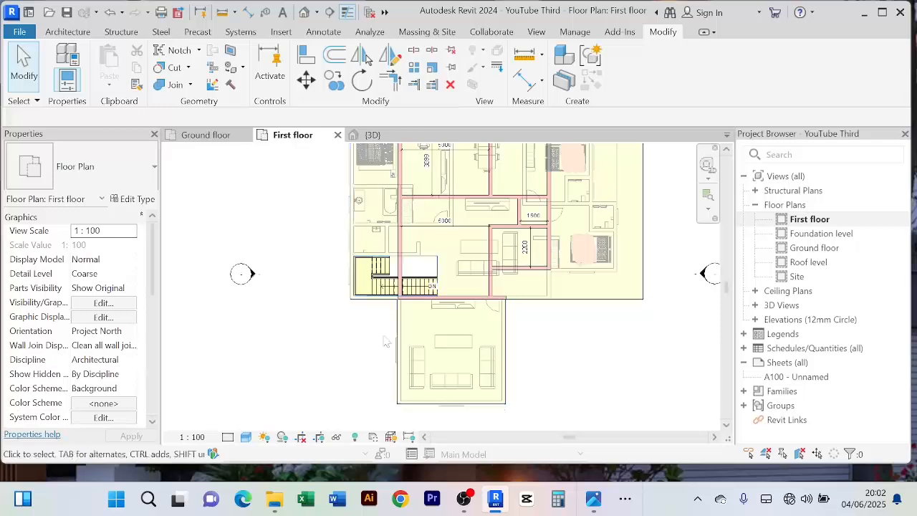
{"action": "middle_click_drag", "start_coordinate": [592, 349], "coordinate": [481, 430]}
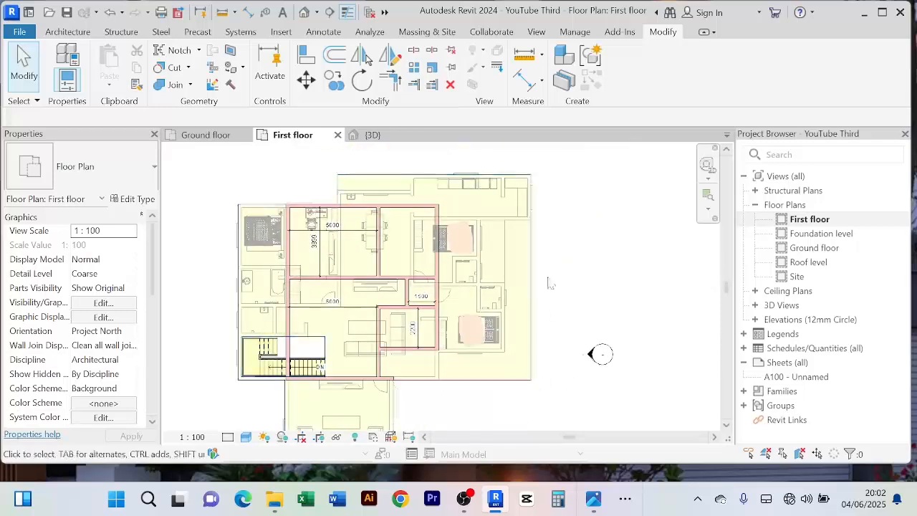
{"action": "scroll", "coordinate": [580, 229], "scroll_direction": "up", "scroll_amount": 4}
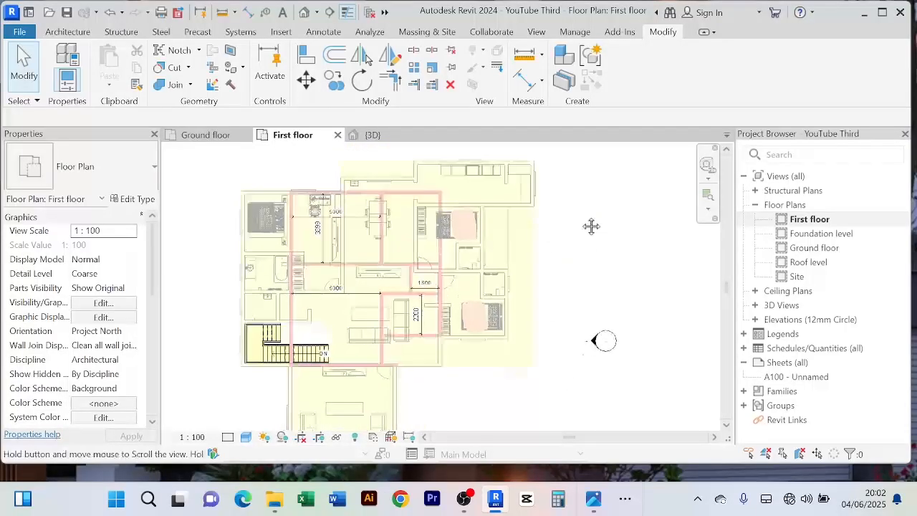
{"action": "scroll", "coordinate": [427, 241], "scroll_direction": "up", "scroll_amount": 3}
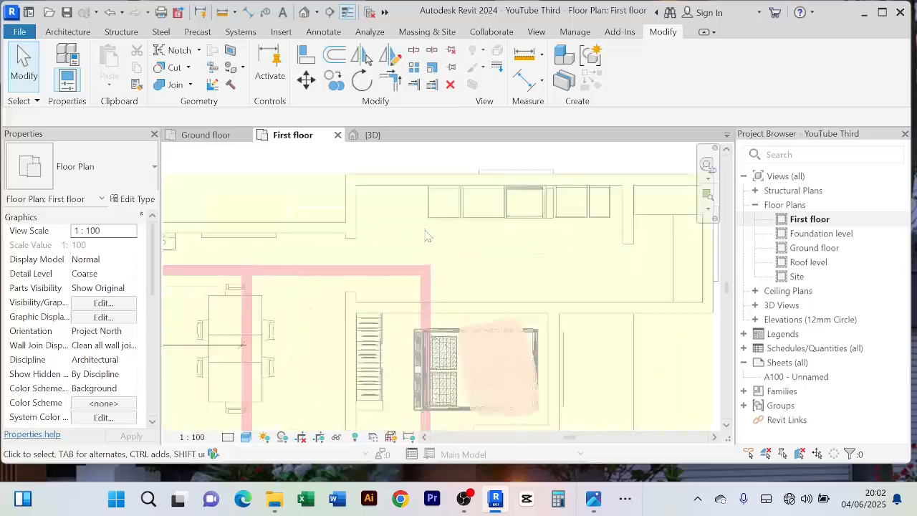
Step: Extend the far vertical wall of the first-floor layout past its upper corner to the outer edge of the floor beside the kitchen
{"action": "scroll", "coordinate": [425, 231], "scroll_direction": "down", "scroll_amount": 2}
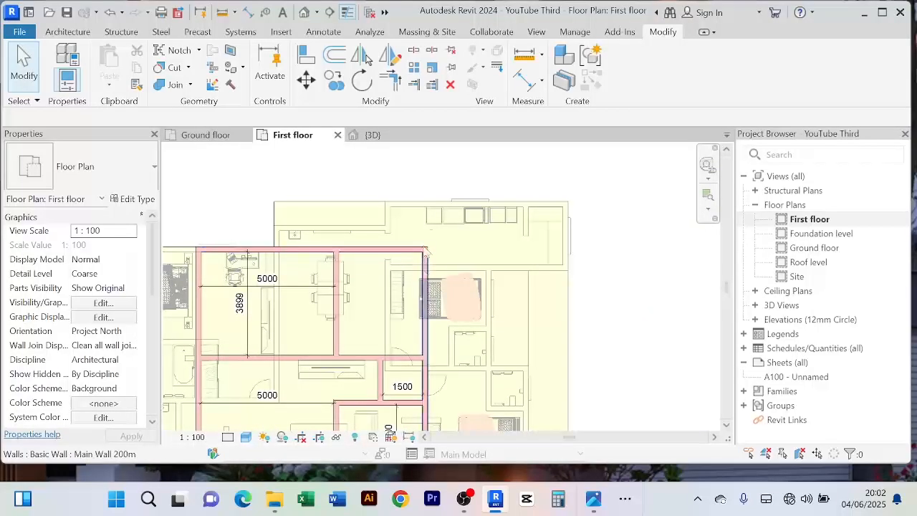
{"action": "middle_click_drag", "start_coordinate": [324, 231], "coordinate": [360, 228]}
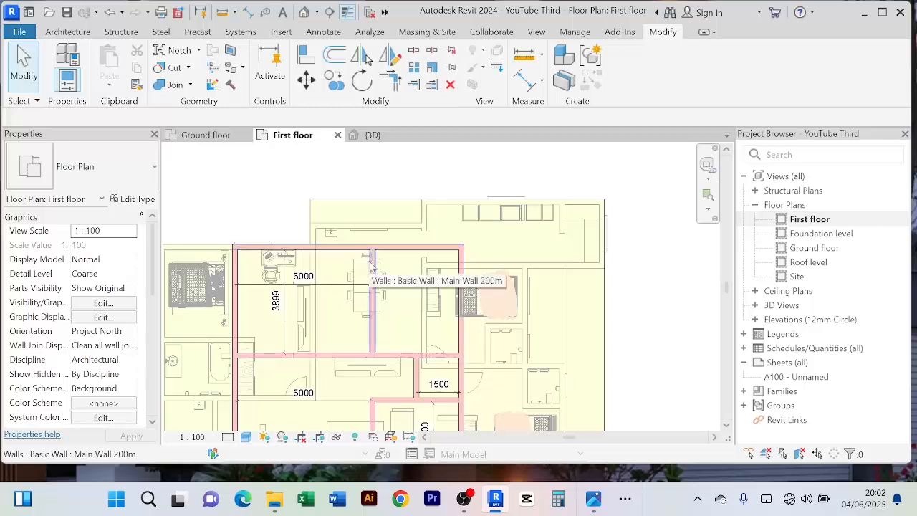
{"action": "scroll", "coordinate": [376, 251], "scroll_direction": "up", "scroll_amount": 2}
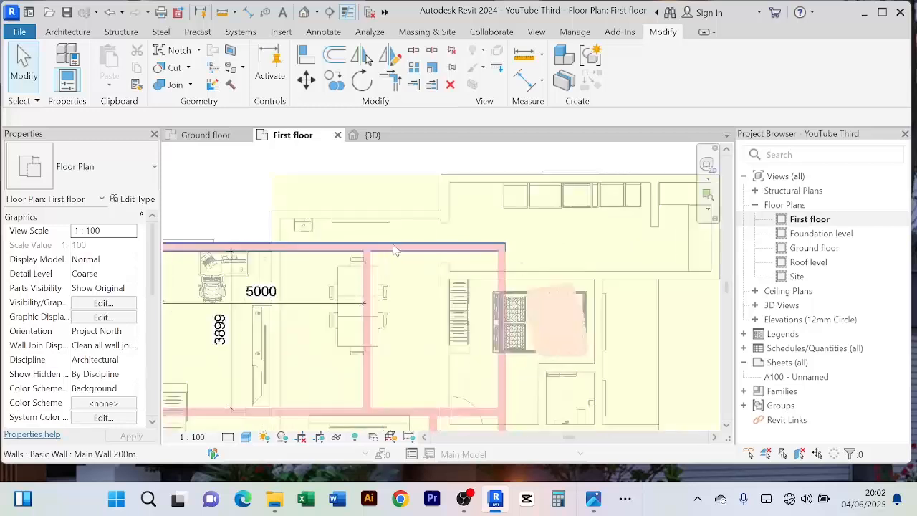
{"action": "left_click", "coordinate": [504, 267]}
{"action": "left_click_drag", "start_coordinate": [501, 247], "coordinate": [504, 176]}
{"action": "left_click", "coordinate": [552, 164]}
{"action": "scroll", "coordinate": [552, 164], "scroll_direction": "down", "scroll_amount": 2}
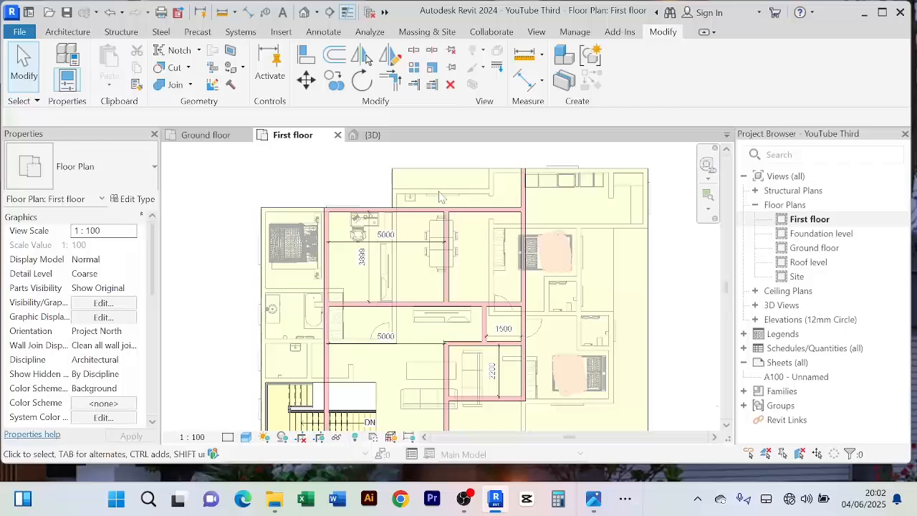
Step: Examine the first-floor wall layout from the kitchen area down to the stairs and the wall crossing them
{"action": "scroll", "coordinate": [411, 228], "scroll_direction": "up", "scroll_amount": 2}
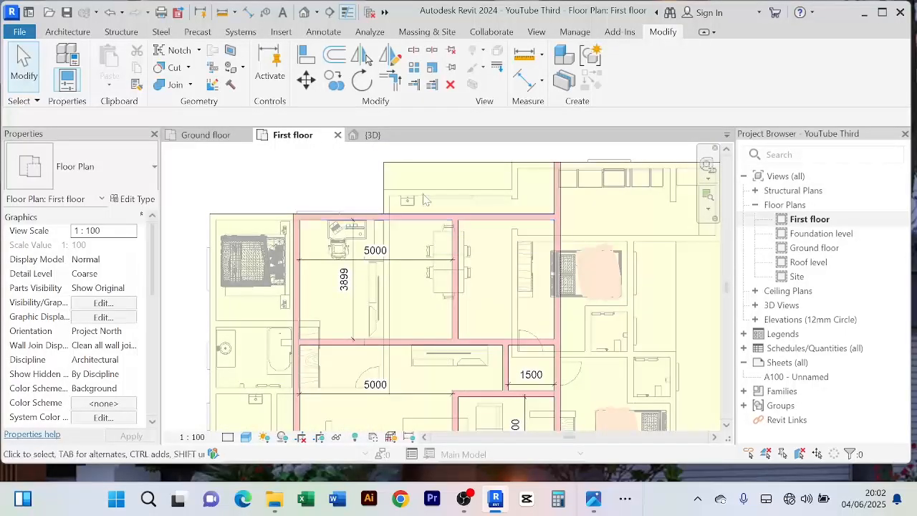
{"action": "middle_click_drag", "start_coordinate": [417, 302], "coordinate": [415, 271]}
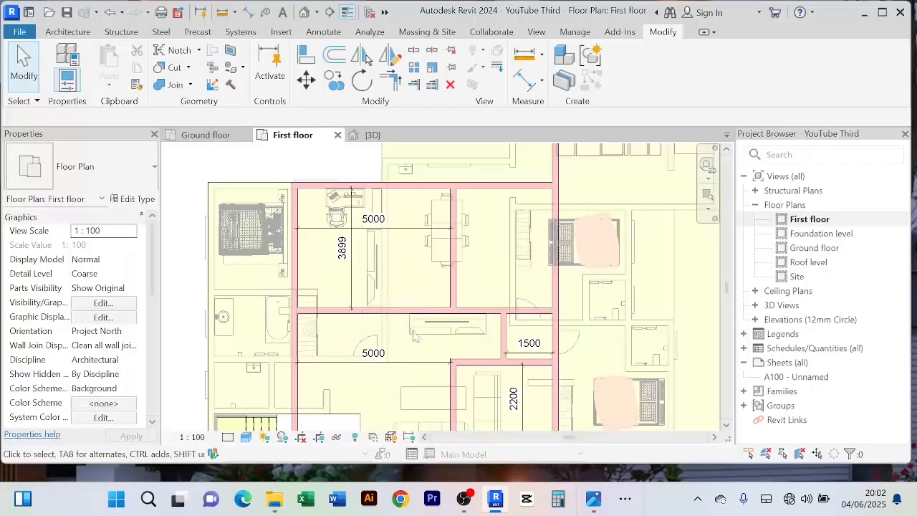
{"action": "scroll", "coordinate": [412, 271], "scroll_direction": "down", "scroll_amount": 2}
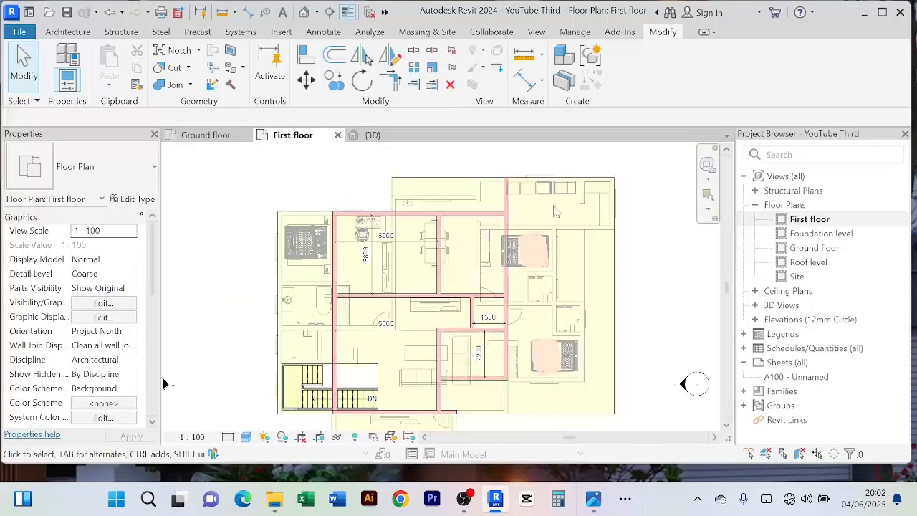
{"action": "middle_click_drag", "start_coordinate": [562, 214], "coordinate": [566, 189]}
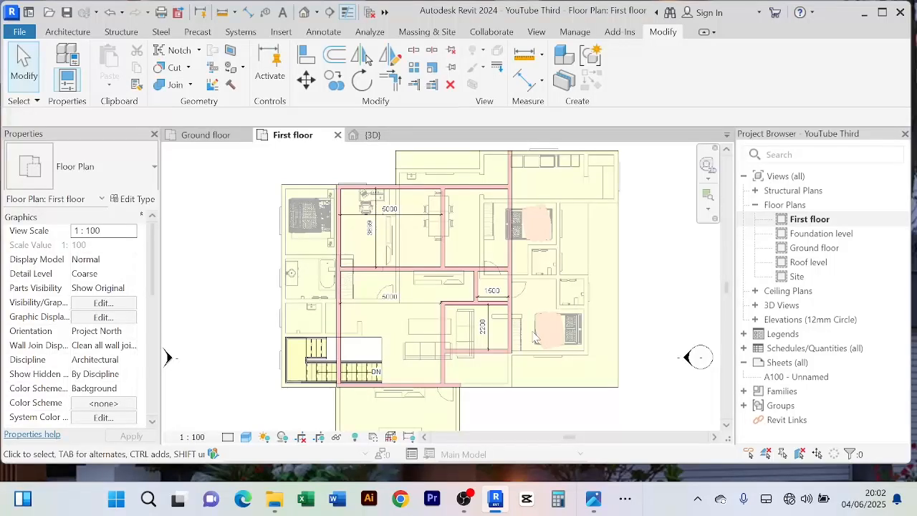
{"action": "scroll", "coordinate": [387, 287], "scroll_direction": "down", "scroll_amount": 2}
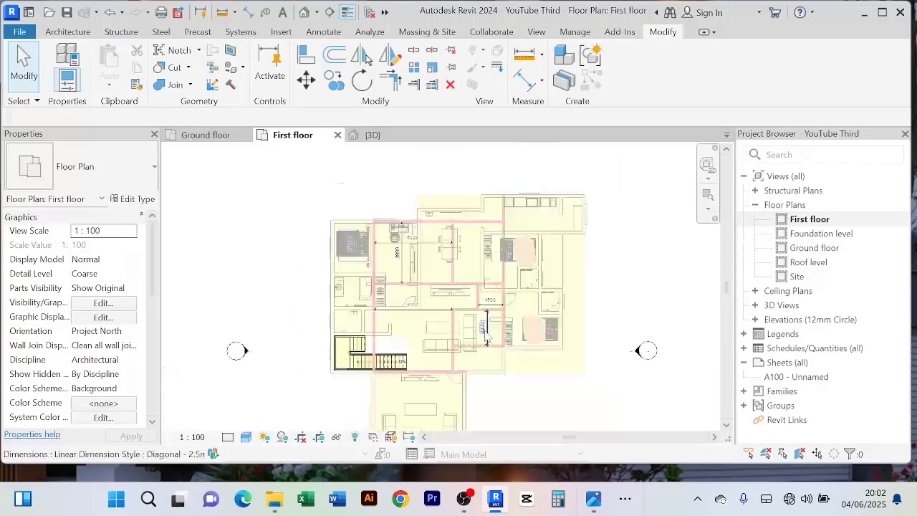
{"action": "scroll", "coordinate": [401, 267], "scroll_direction": "up", "scroll_amount": 3}
{"action": "middle_click_drag", "start_coordinate": [443, 254], "coordinate": [473, 227]}
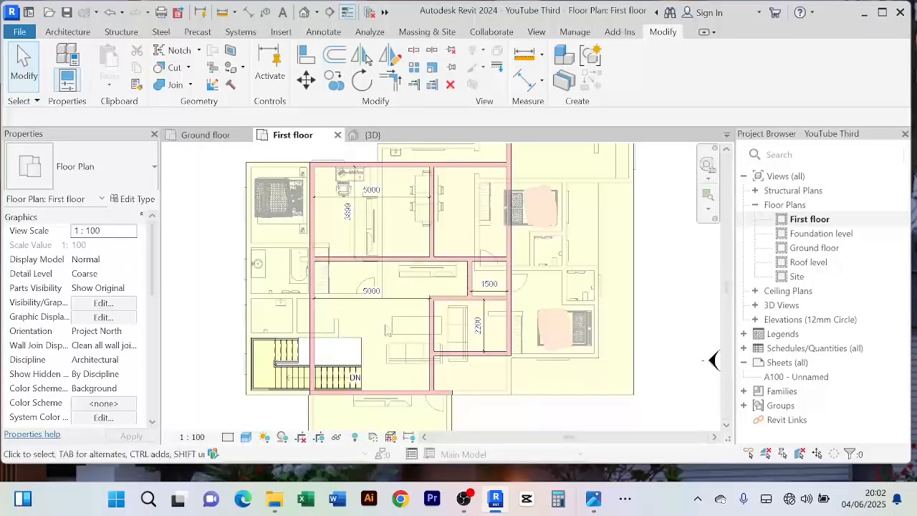
{"action": "scroll", "coordinate": [387, 330], "scroll_direction": "up", "scroll_amount": 4}
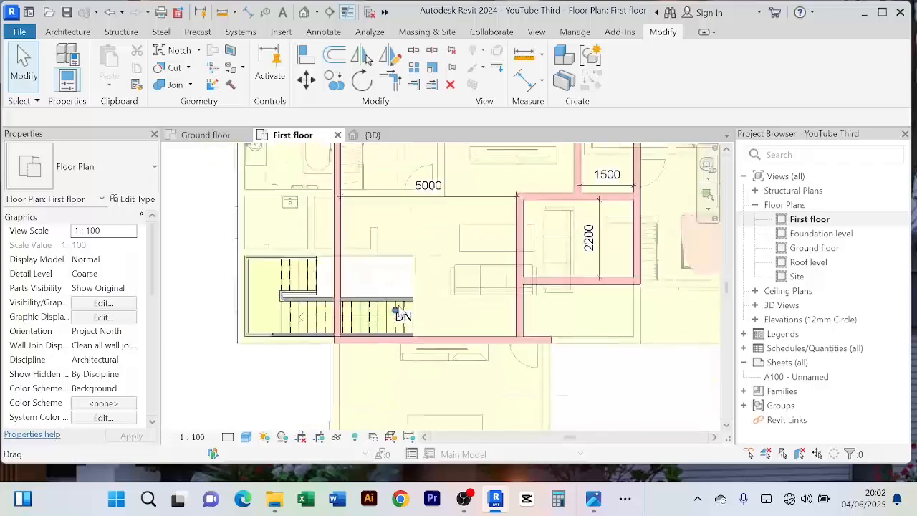
{"action": "scroll", "coordinate": [396, 310], "scroll_direction": "up", "scroll_amount": 3}
{"action": "scroll", "coordinate": [344, 287], "scroll_direction": "down", "scroll_amount": 3}
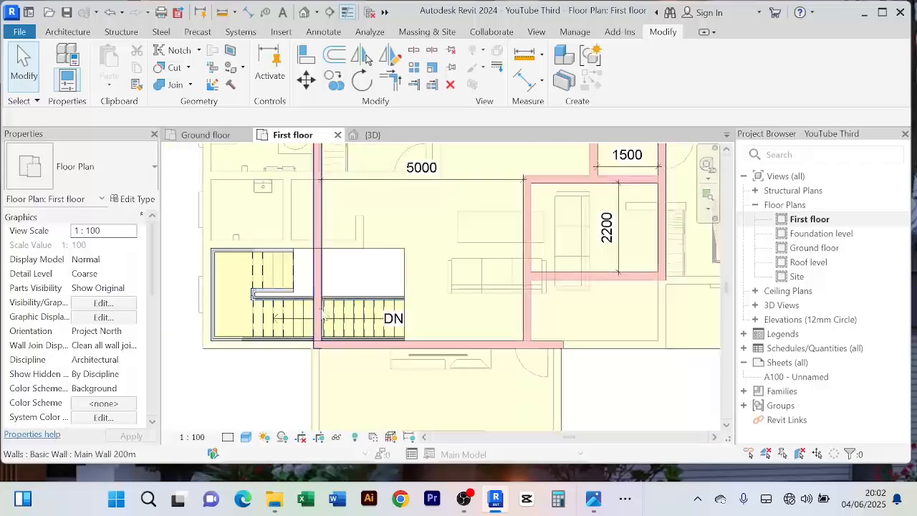
{"action": "scroll", "coordinate": [352, 295], "scroll_direction": "down", "scroll_amount": 1}
{"action": "scroll", "coordinate": [359, 297], "scroll_direction": "up", "scroll_amount": 3}
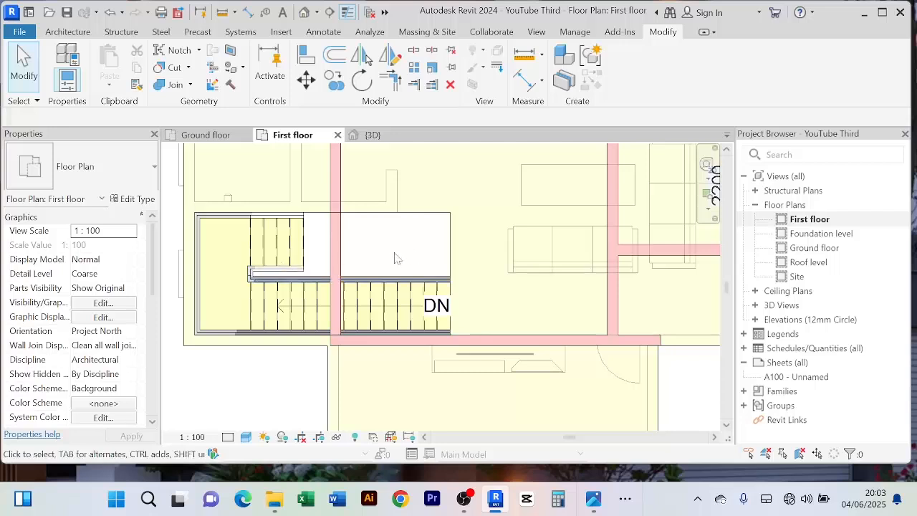
{"action": "scroll", "coordinate": [396, 260], "scroll_direction": "down", "scroll_amount": 2}
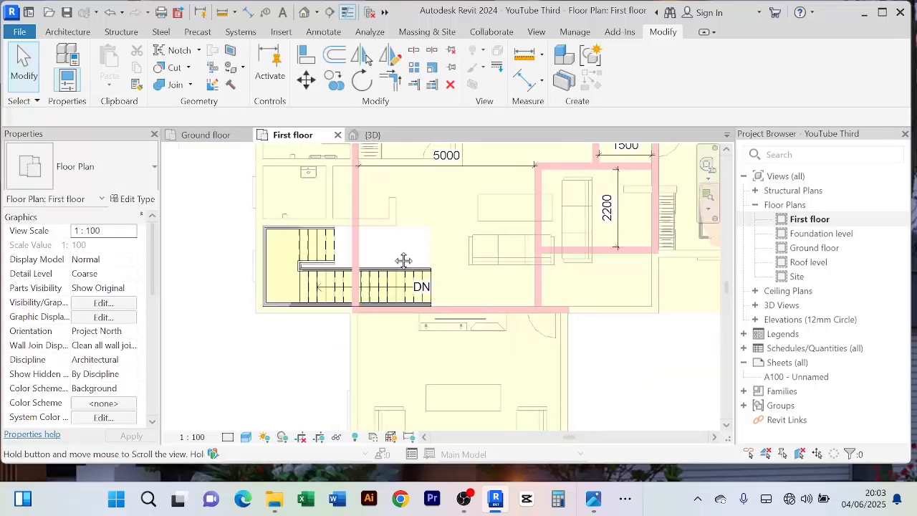
Step: Open the 3D view and examine the staircase, its railings and the first-floor wall passing over it
{"action": "left_click", "coordinate": [201, 135]}
{"action": "left_click", "coordinate": [391, 136]}
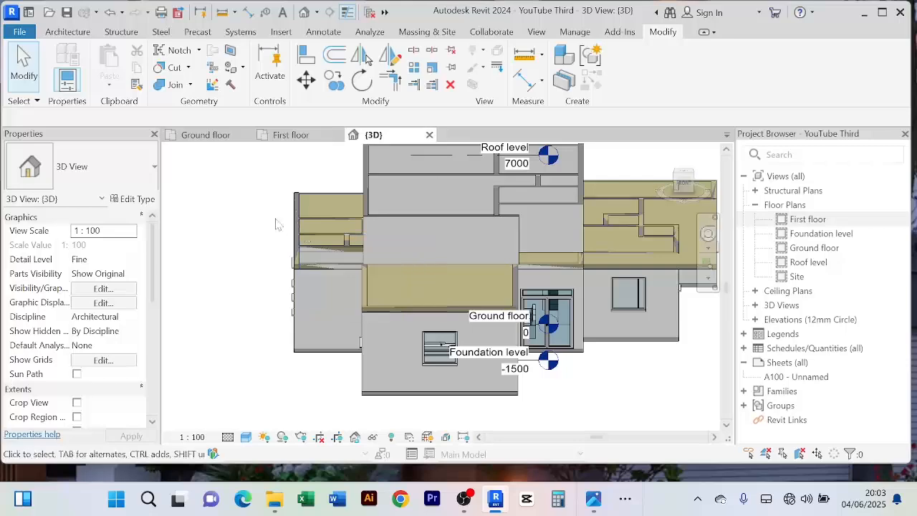
{"action": "scroll", "coordinate": [276, 222], "scroll_direction": "down", "scroll_amount": 1}
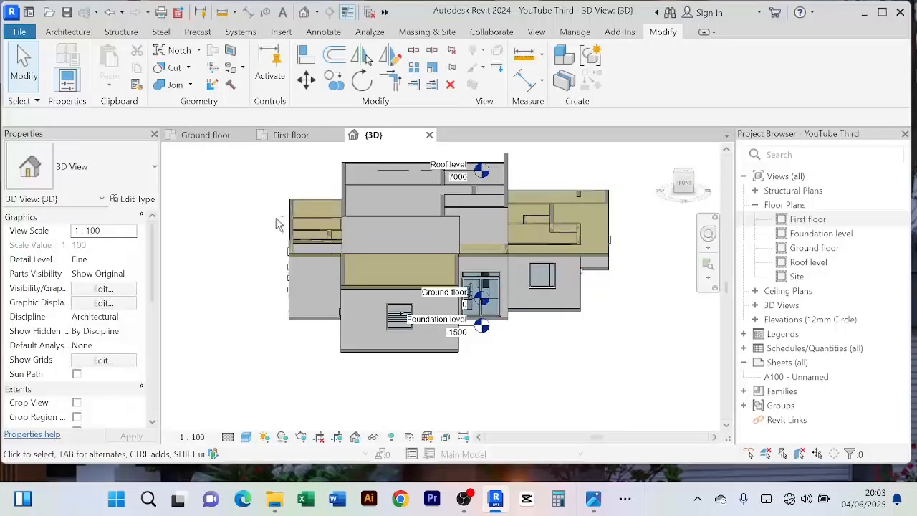
{"action": "middle_click_drag", "start_coordinate": [277, 222], "coordinate": [394, 334], "text": "shift"}
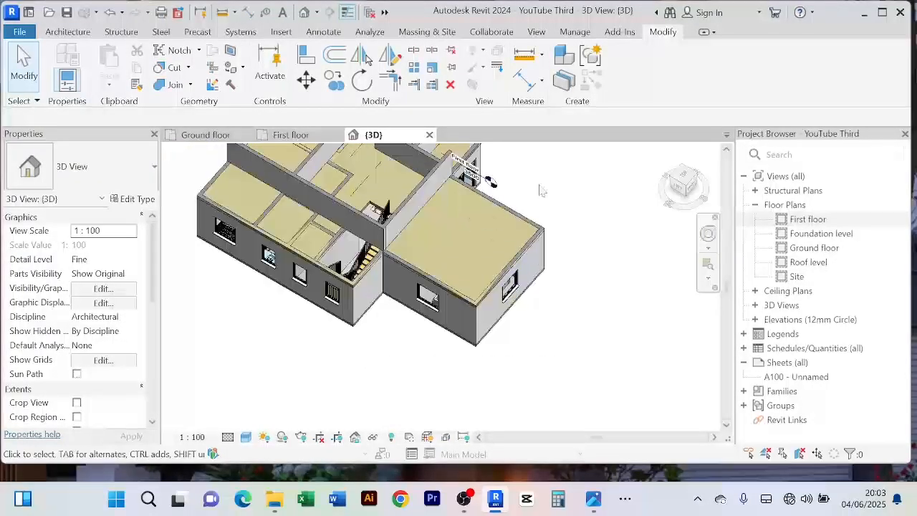
{"action": "middle_click_drag", "start_coordinate": [541, 189], "coordinate": [356, 227], "text": "shift"}
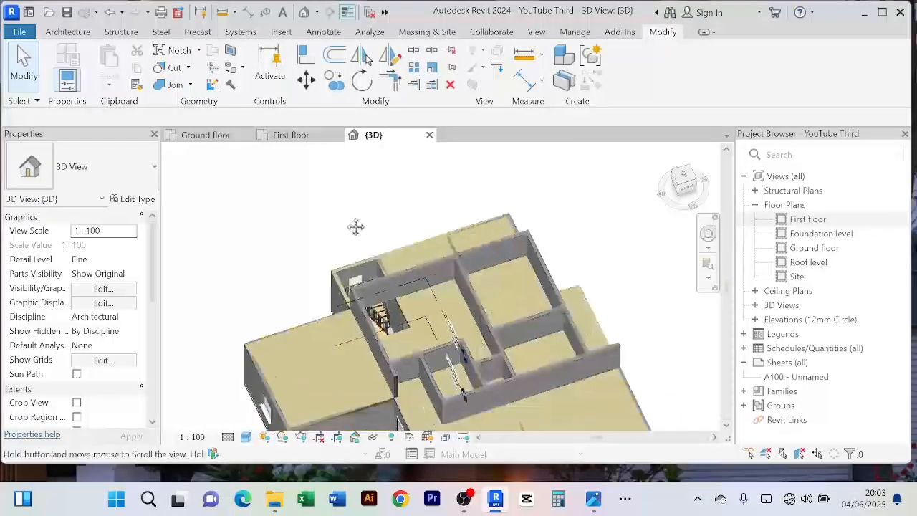
{"action": "scroll", "coordinate": [391, 315], "scroll_direction": "up", "scroll_amount": 3}
{"action": "middle_click_drag", "start_coordinate": [488, 302], "coordinate": [509, 289]}
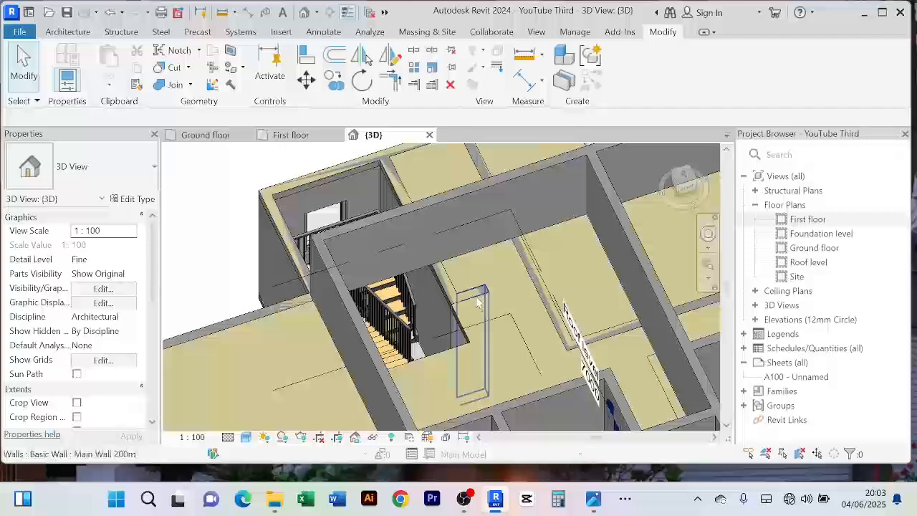
{"action": "middle_click_drag", "start_coordinate": [509, 288], "coordinate": [501, 254], "text": "shift"}
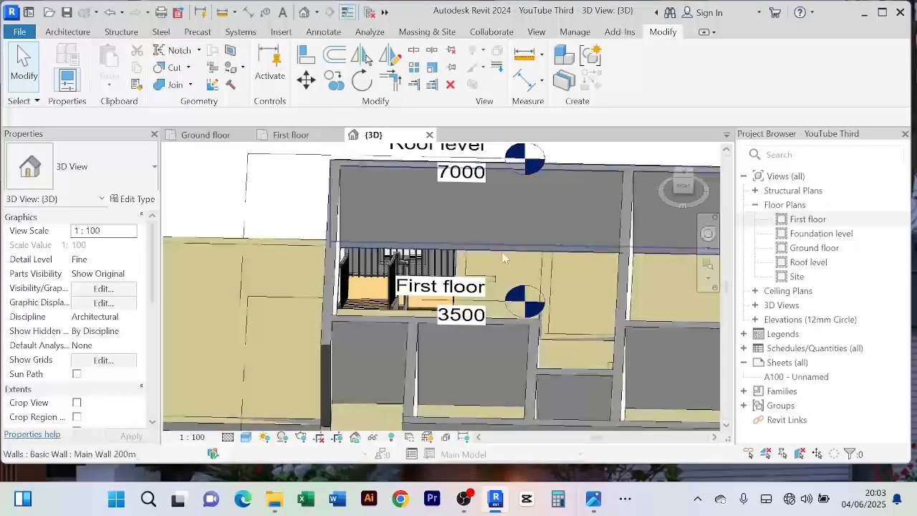
{"action": "scroll", "coordinate": [375, 252], "scroll_direction": "up", "scroll_amount": 3}
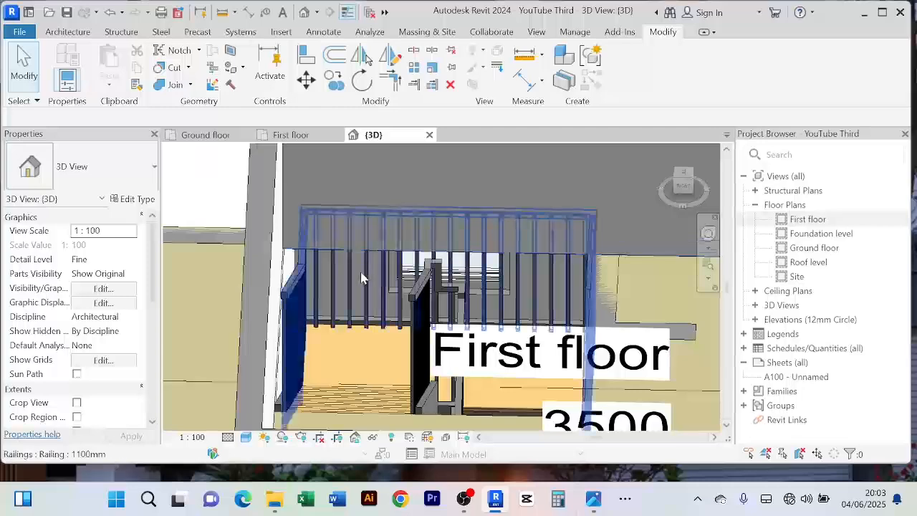
{"action": "scroll", "coordinate": [392, 222], "scroll_direction": "up", "scroll_amount": 2}
{"action": "middle_click_drag", "start_coordinate": [451, 206], "coordinate": [432, 231], "text": "shift"}
{"action": "scroll", "coordinate": [423, 265], "scroll_direction": "down", "scroll_amount": 3}
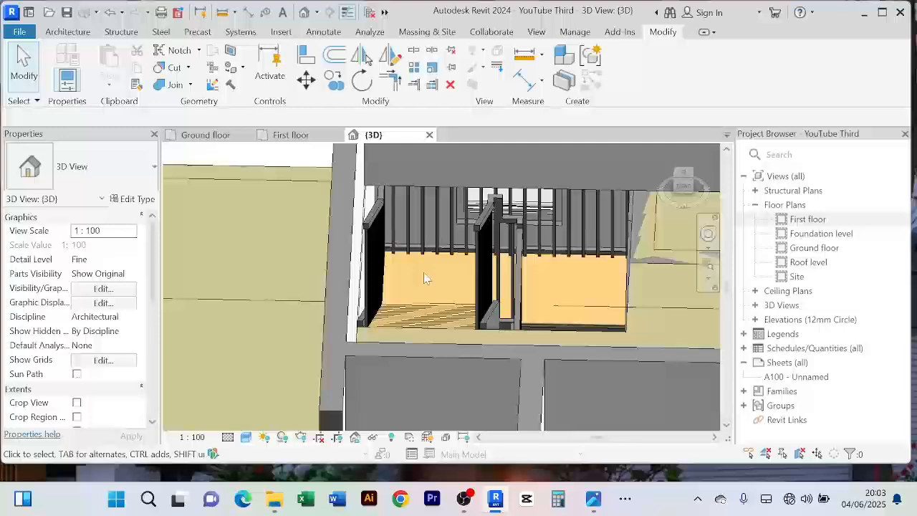
{"action": "middle_click_drag", "start_coordinate": [424, 277], "coordinate": [458, 222], "text": "shift"}
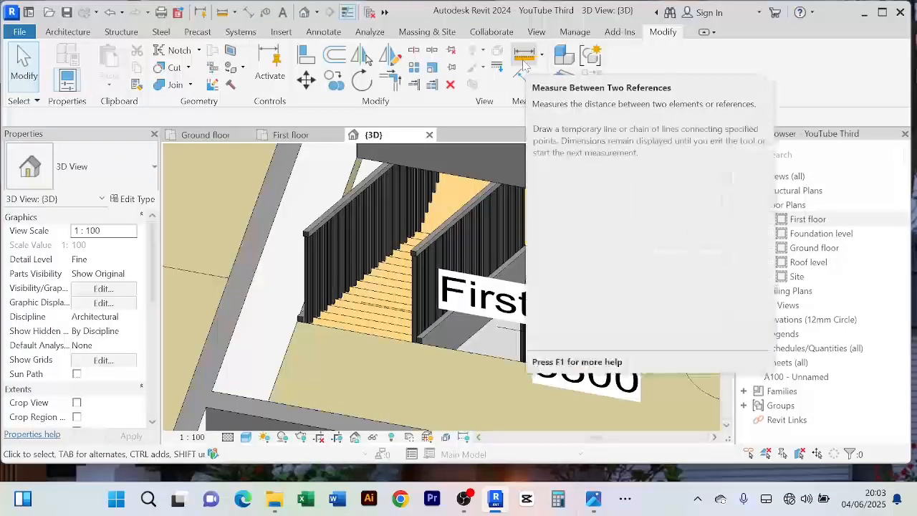
Step: Try to measure the clearance between the lower edge of the wall over the stairs and the treads below
{"action": "left_click", "coordinate": [523, 63]}
{"action": "scroll", "coordinate": [426, 183], "scroll_direction": "up", "scroll_amount": 5}
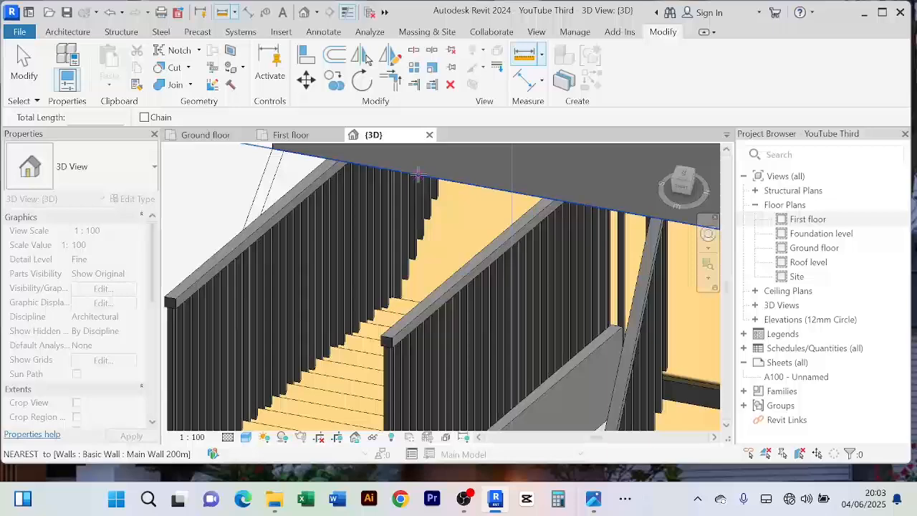
{"action": "left_click", "coordinate": [419, 174]}
{"action": "scroll", "coordinate": [414, 288], "scroll_direction": "up", "scroll_amount": 2}
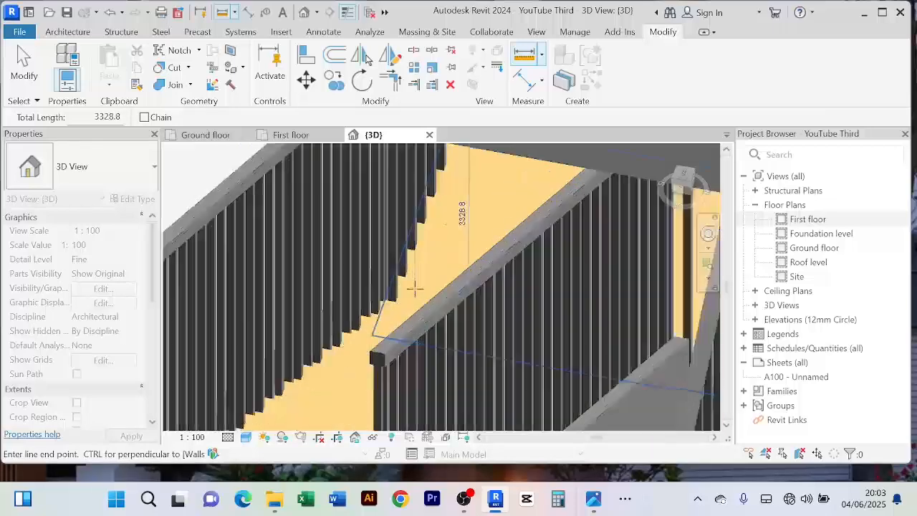
{"action": "scroll", "coordinate": [414, 288], "scroll_direction": "up", "scroll_amount": 3}
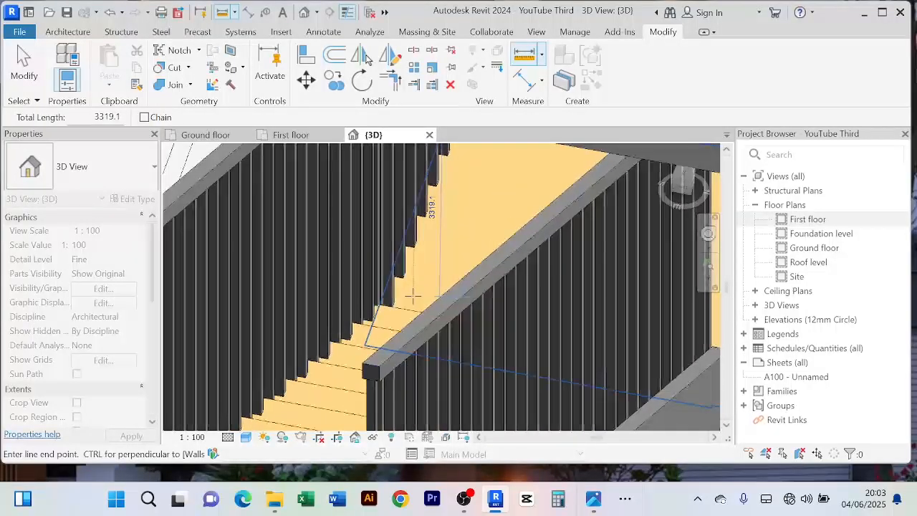
{"action": "scroll", "coordinate": [413, 293], "scroll_direction": "up", "scroll_amount": 3}
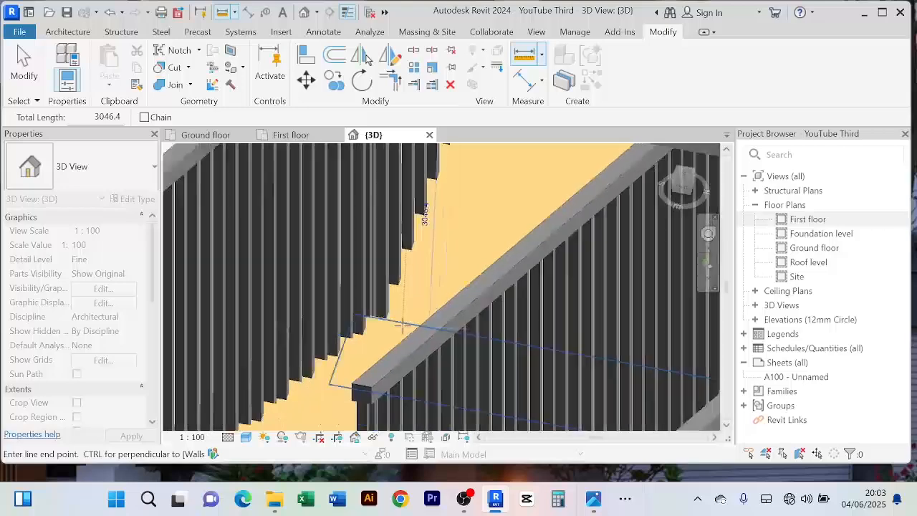
{"action": "scroll", "coordinate": [403, 325], "scroll_direction": "down", "scroll_amount": 3}
{"action": "scroll", "coordinate": [405, 325], "scroll_direction": "up", "scroll_amount": 3}
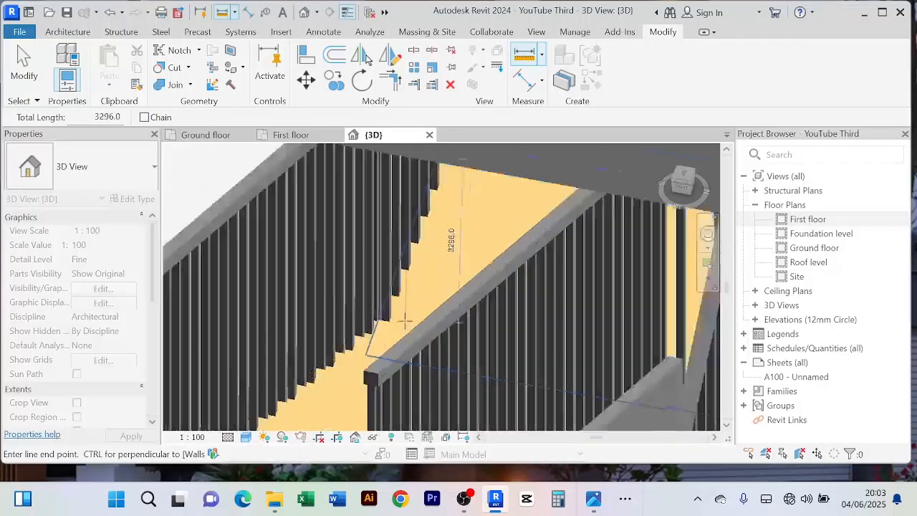
{"action": "right_click", "coordinate": [406, 321]}
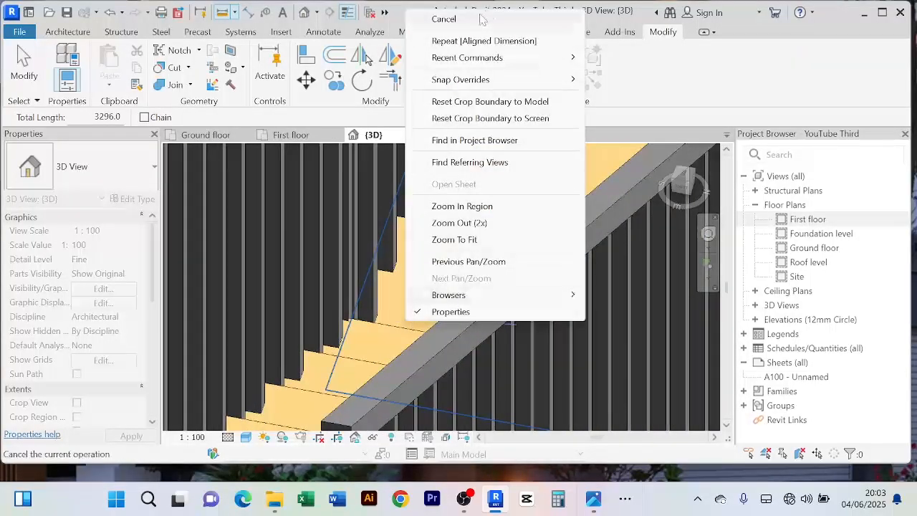
{"action": "scroll", "coordinate": [429, 215], "scroll_direction": "down", "scroll_amount": 2}
{"action": "right_click", "coordinate": [394, 170]}
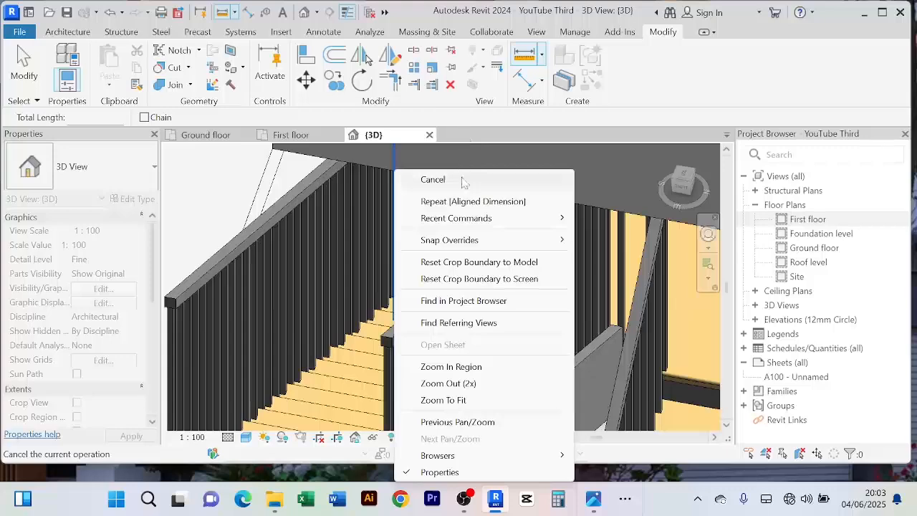
{"action": "left_click", "coordinate": [432, 180]}
Step: Edit the Upper Floor 200mm boundary in the First floor plan, adding a boundary line along the landing-side face of the wall crossing the stairs
{"action": "scroll", "coordinate": [430, 219], "scroll_direction": "down", "scroll_amount": 4}
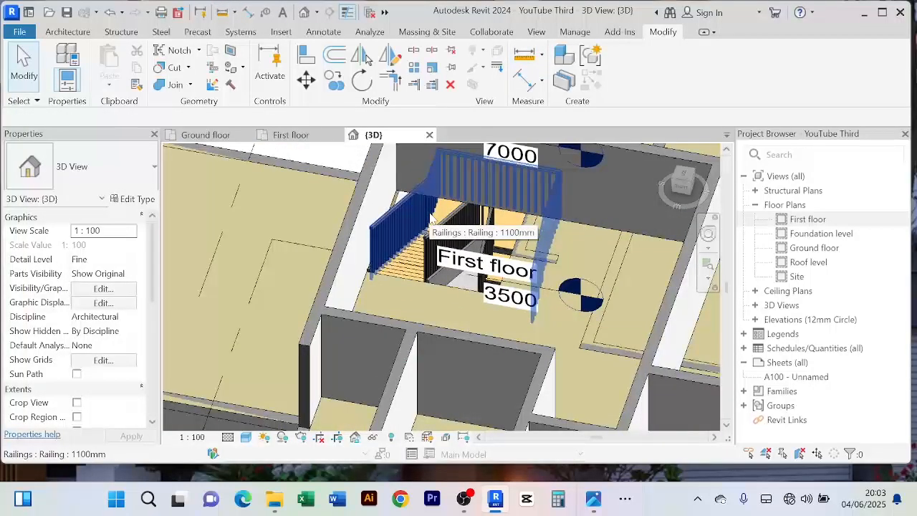
{"action": "mouse_move", "coordinate": [430, 218]}
{"action": "middle_mouse_down", "text": "shift"}
{"action": "mouse_move", "coordinate": [542, 255]}
{"action": "mouse_move", "coordinate": [409, 255]}
{"action": "mouse_move", "coordinate": [349, 329]}
{"action": "mouse_move", "coordinate": [522, 164]}
{"action": "mouse_move", "coordinate": [413, 219]}
{"action": "middle_mouse_up", "text": "shift"}
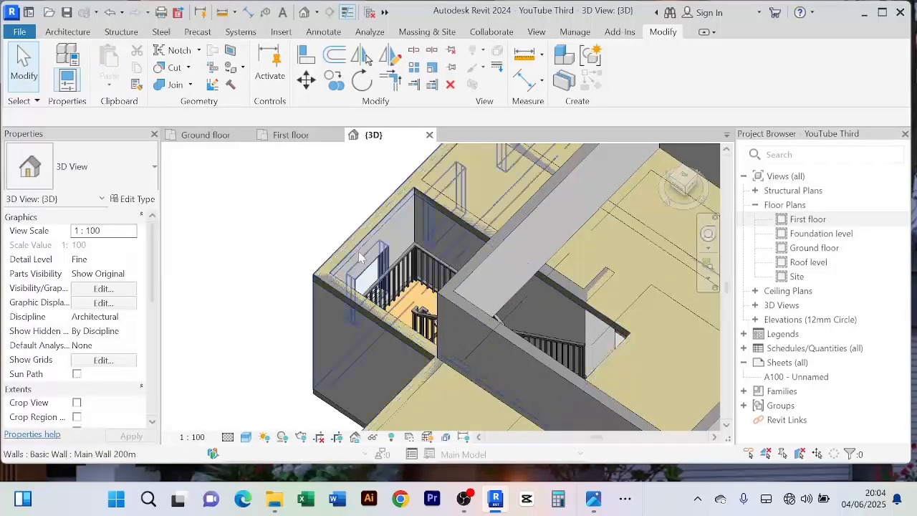
{"action": "middle_click_drag", "start_coordinate": [319, 257], "coordinate": [310, 233]}
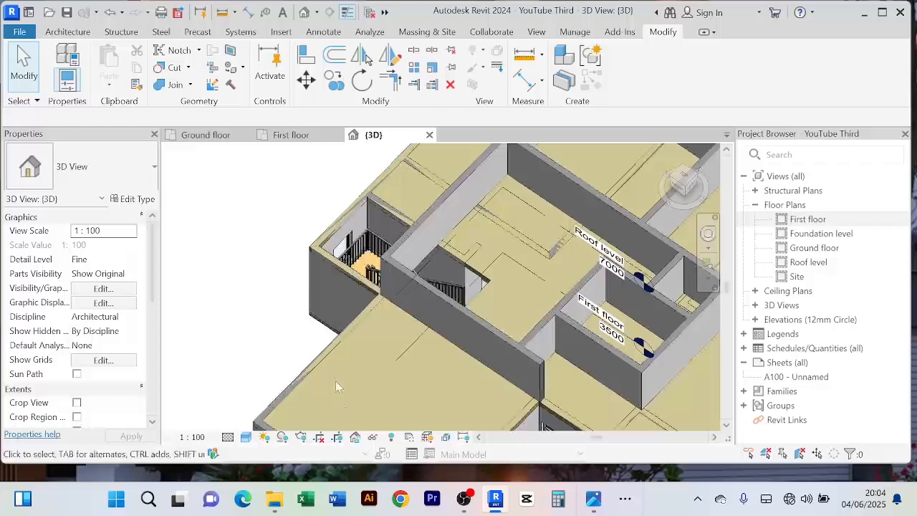
{"action": "left_click", "coordinate": [336, 267]}
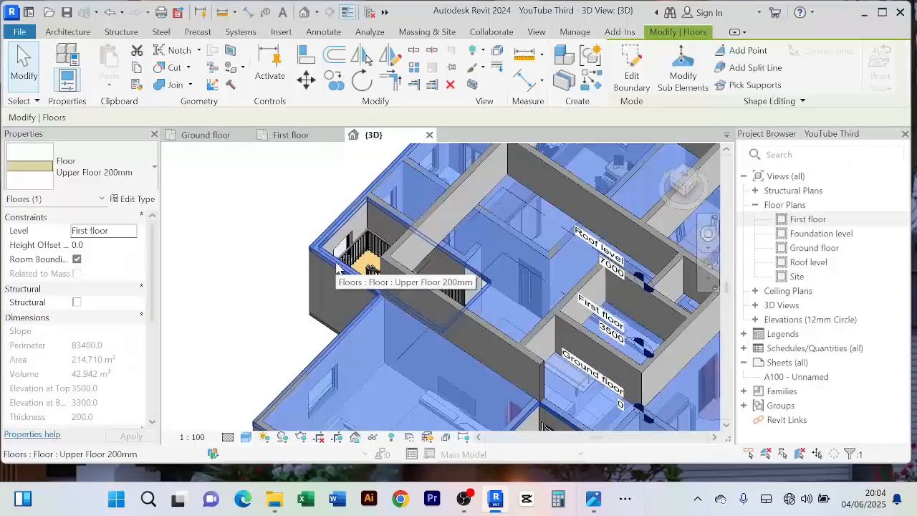
{"action": "left_click", "coordinate": [631, 71]}
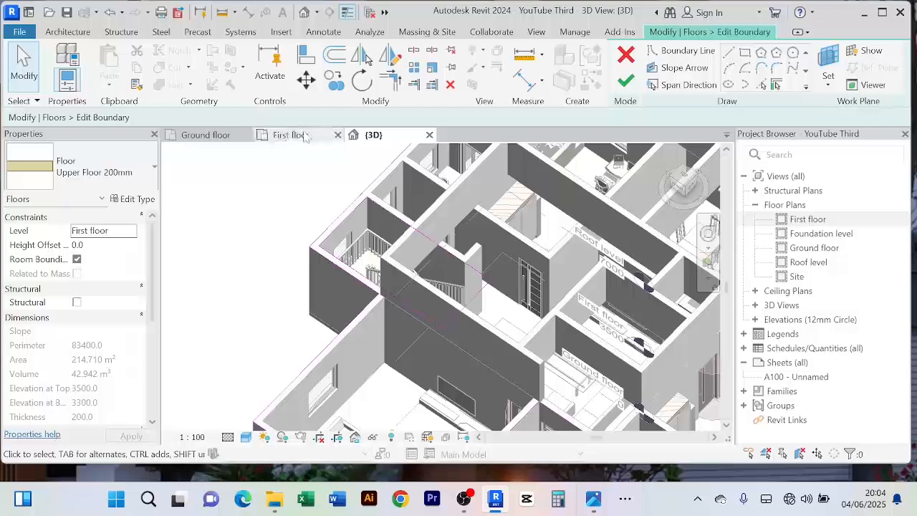
{"action": "scroll", "coordinate": [325, 249], "scroll_direction": "up", "scroll_amount": 2}
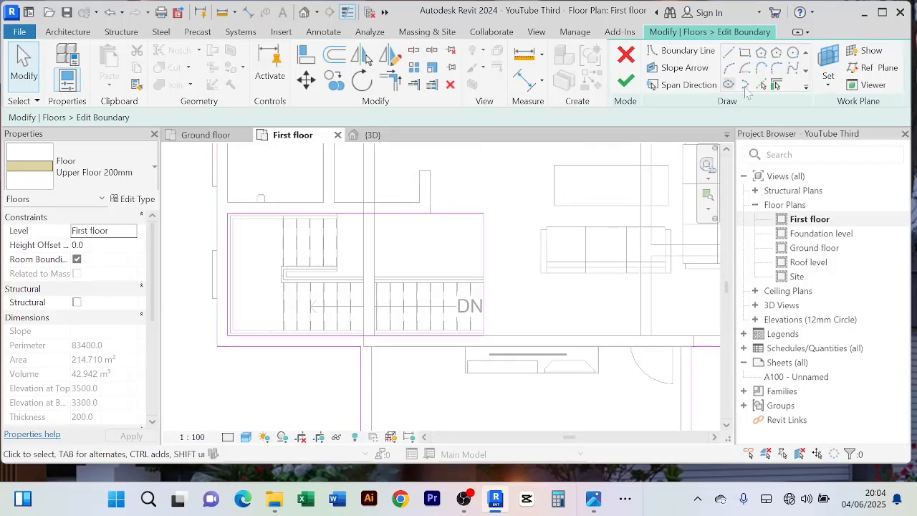
{"action": "left_click", "coordinate": [761, 84]}
{"action": "scroll", "coordinate": [340, 237], "scroll_direction": "up", "scroll_amount": 2}
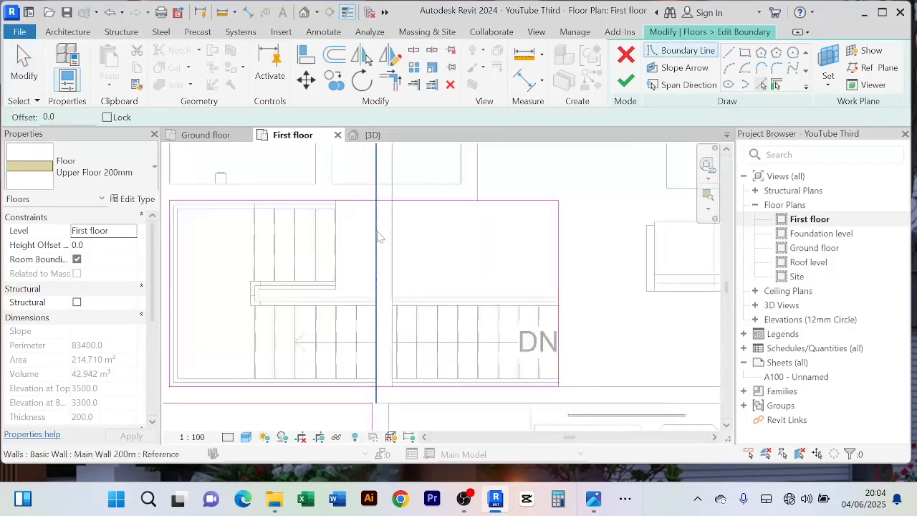
{"action": "scroll", "coordinate": [376, 240], "scroll_direction": "down", "scroll_amount": 2}
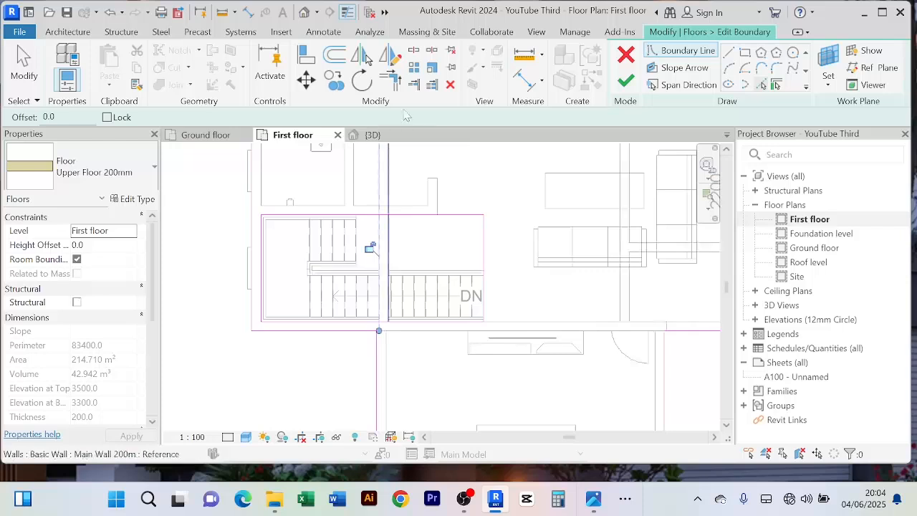
Step: Trim both long edges of the stair opening to the new boundary line along the wall
{"action": "left_click", "coordinate": [390, 81]}
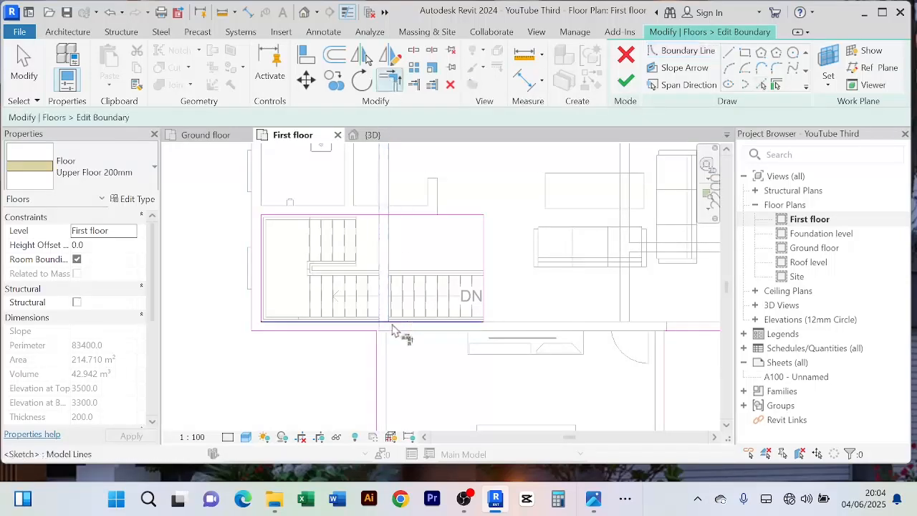
{"action": "scroll", "coordinate": [387, 331], "scroll_direction": "up", "scroll_amount": 3}
{"action": "left_click", "coordinate": [369, 313]}
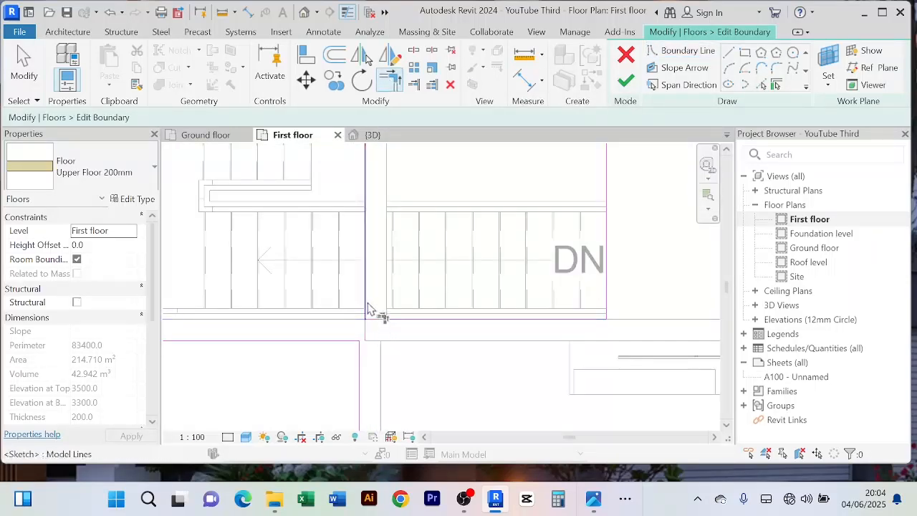
{"action": "middle_click_drag", "start_coordinate": [368, 307], "coordinate": [412, 415]}
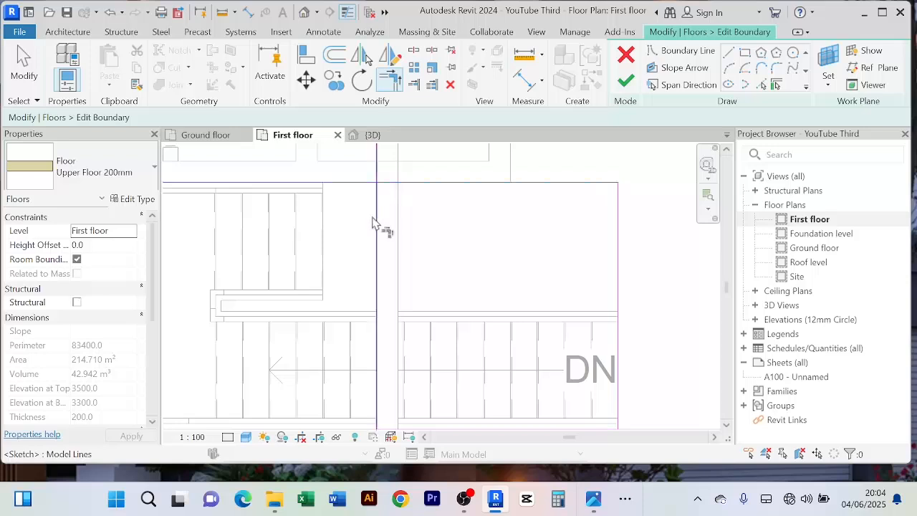
{"action": "scroll", "coordinate": [439, 262], "scroll_direction": "down", "scroll_amount": 4}
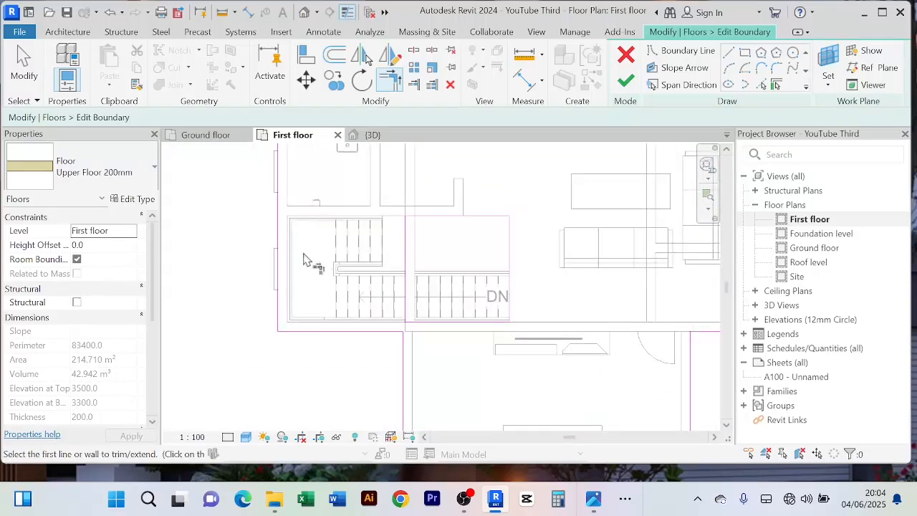
Step: Delete the leftover opening edge beside the stair landing and finish the upper floor's boundary
{"action": "scroll", "coordinate": [304, 259], "scroll_direction": "up", "scroll_amount": 2}
{"action": "right_click", "coordinate": [228, 217]}
{"action": "left_click", "coordinate": [262, 225]}
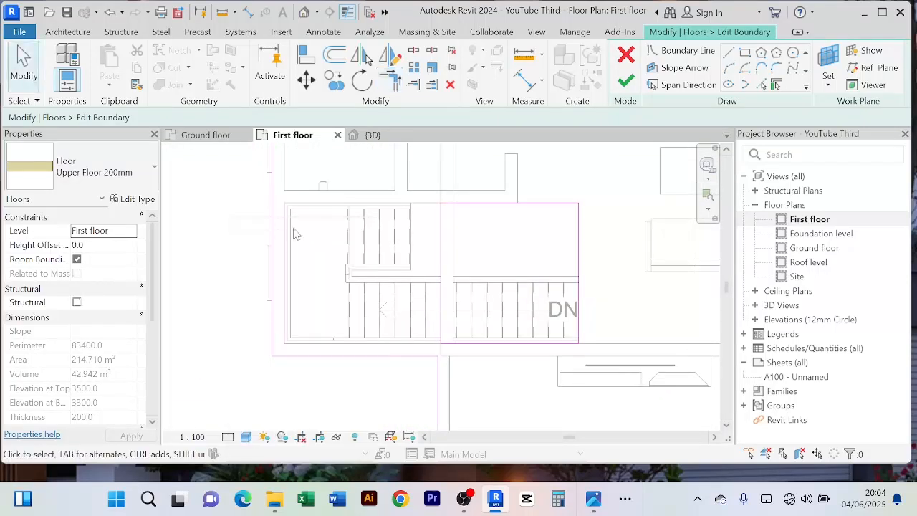
{"action": "left_click", "coordinate": [286, 215]}
{"action": "key", "text": "Escape"}
{"action": "left_click", "coordinate": [625, 81]}
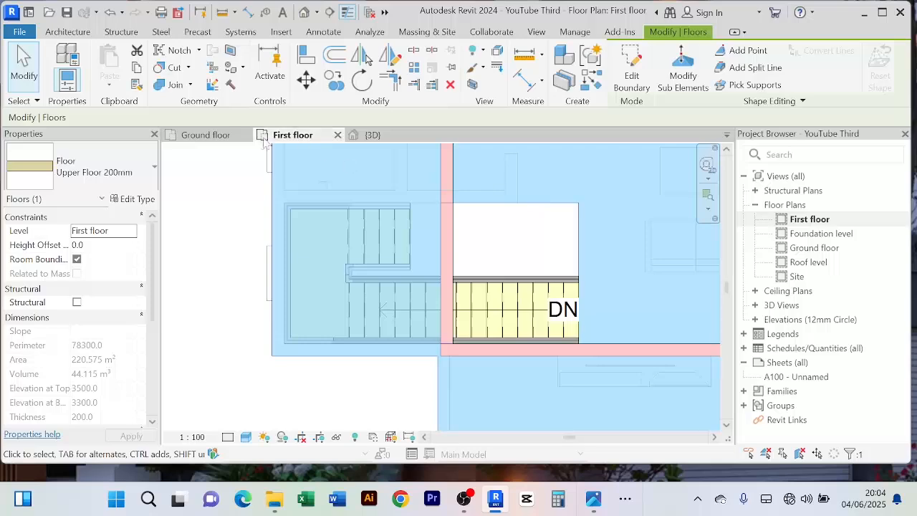
Step: Examine the reduced stair opening and the slab over the landing in the 3D view
{"action": "left_click", "coordinate": [390, 139]}
{"action": "scroll", "coordinate": [329, 214], "scroll_direction": "up", "scroll_amount": 3}
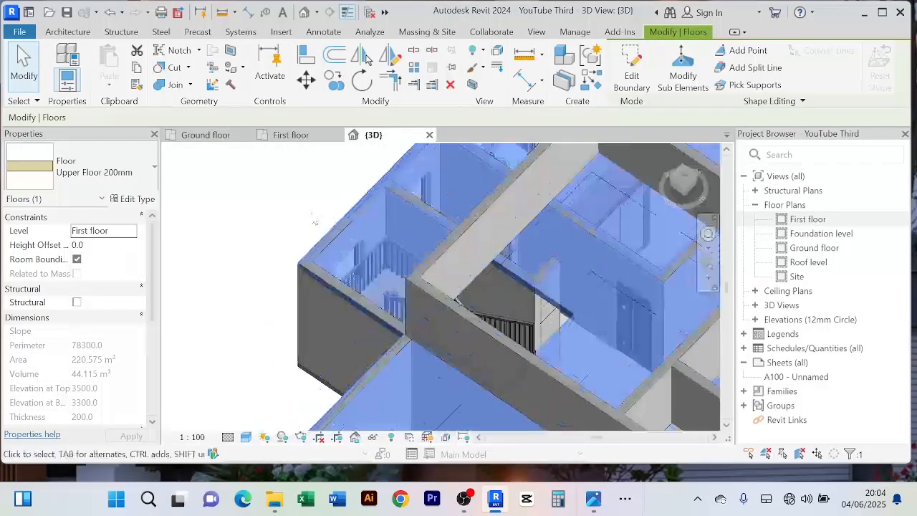
{"action": "left_click", "coordinate": [311, 209]}
{"action": "scroll", "coordinate": [319, 211], "scroll_direction": "down", "scroll_amount": 3}
{"action": "scroll", "coordinate": [422, 278], "scroll_direction": "up", "scroll_amount": 2}
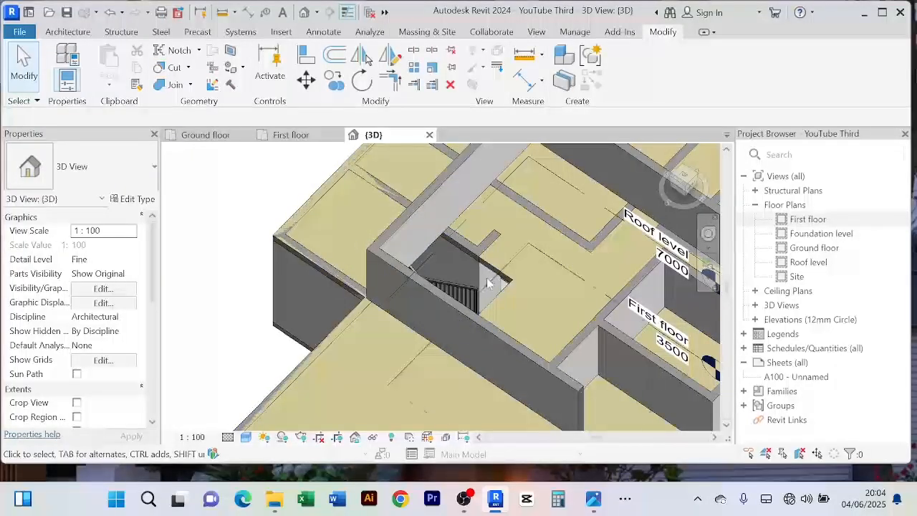
{"action": "middle_click_drag", "start_coordinate": [529, 317], "coordinate": [474, 303], "text": "shift"}
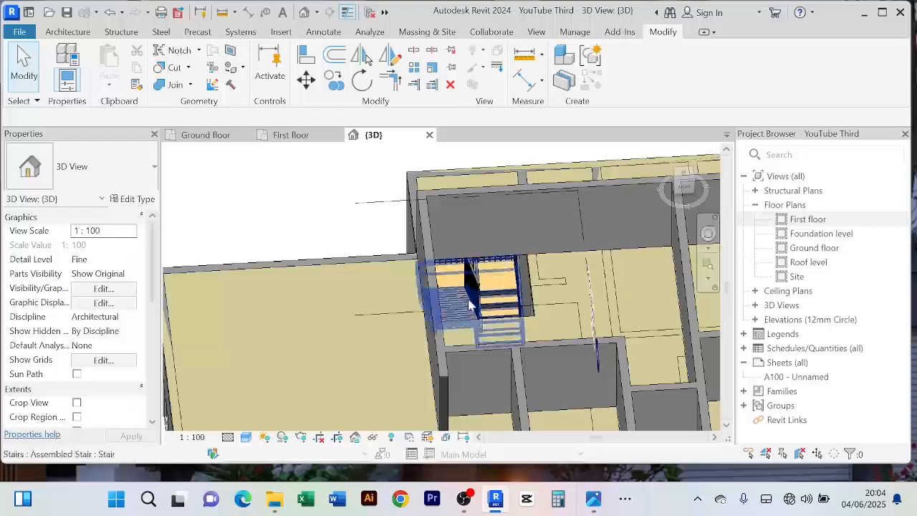
{"action": "scroll", "coordinate": [494, 294], "scroll_direction": "down", "scroll_amount": 2}
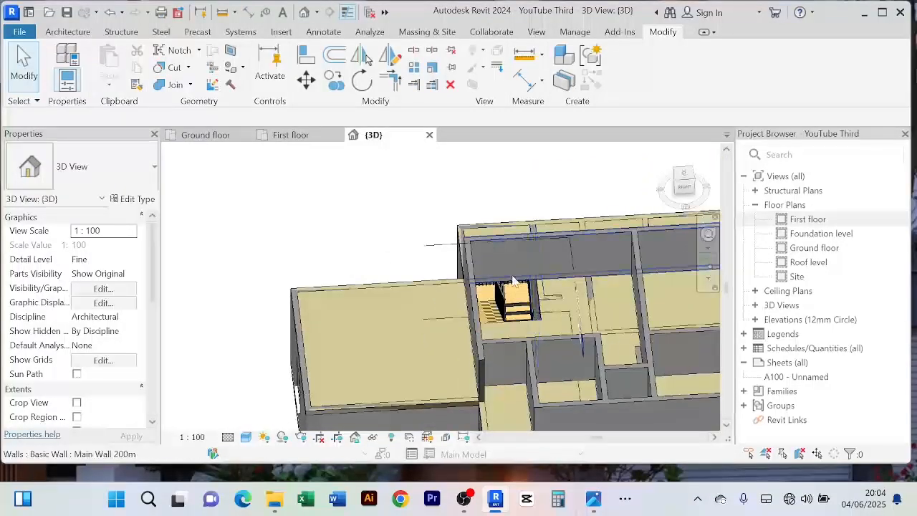
Step: Examine the whole first-floor wall layout and the slab around the stairs from above
{"action": "scroll", "coordinate": [536, 312], "scroll_direction": "down", "scroll_amount": 1}
{"action": "middle_click_drag", "start_coordinate": [542, 320], "coordinate": [677, 365], "text": "shift"}
{"action": "middle_click_drag", "start_coordinate": [510, 322], "coordinate": [480, 370]}
{"action": "scroll", "coordinate": [516, 271], "scroll_direction": "up", "scroll_amount": 2}
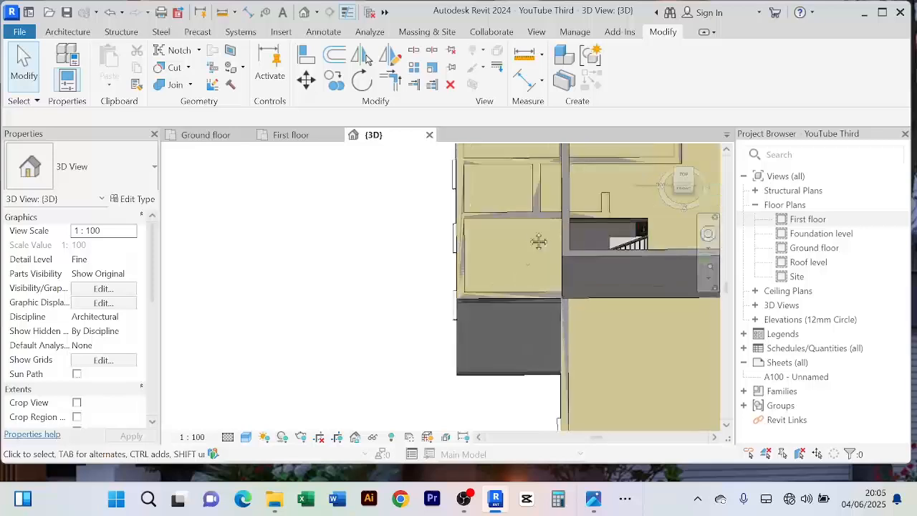
{"action": "middle_click_drag", "start_coordinate": [538, 241], "coordinate": [495, 301]}
{"action": "scroll", "coordinate": [344, 286], "scroll_direction": "down", "scroll_amount": 2}
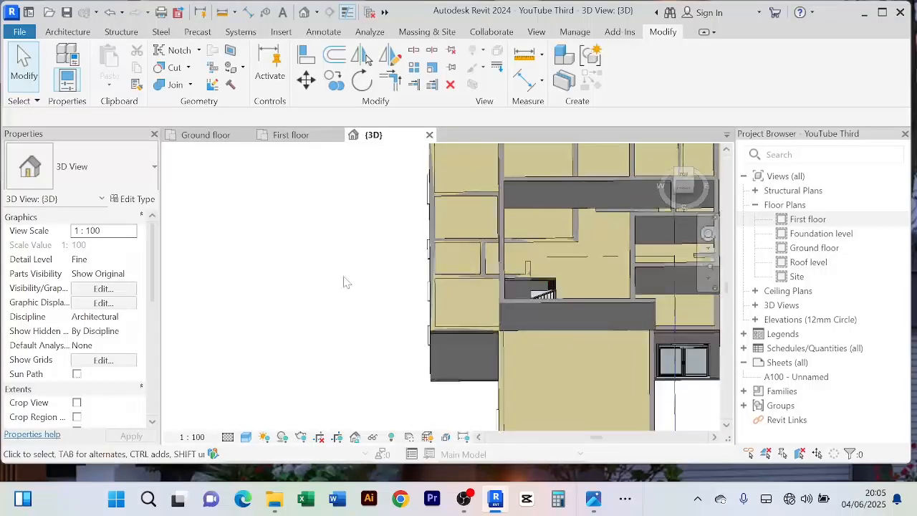
{"action": "scroll", "coordinate": [323, 319], "scroll_direction": "down", "scroll_amount": 2}
{"action": "scroll", "coordinate": [327, 312], "scroll_direction": "down", "scroll_amount": 2}
{"action": "middle_click_drag", "start_coordinate": [481, 296], "coordinate": [494, 258]}
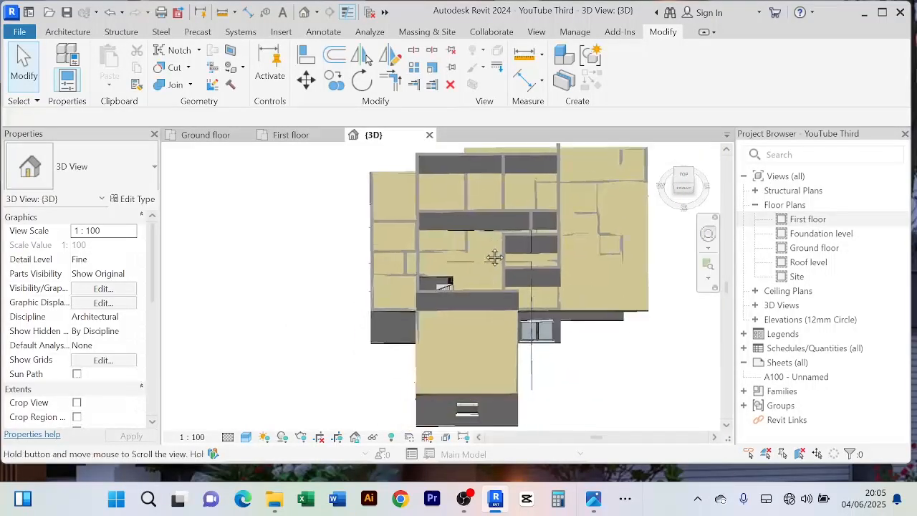
Step: Start a door similar to the ground floor's GEALAN_S9000 double-vent door beside the front room and return to the First floor plan
{"action": "left_click", "coordinate": [299, 138]}
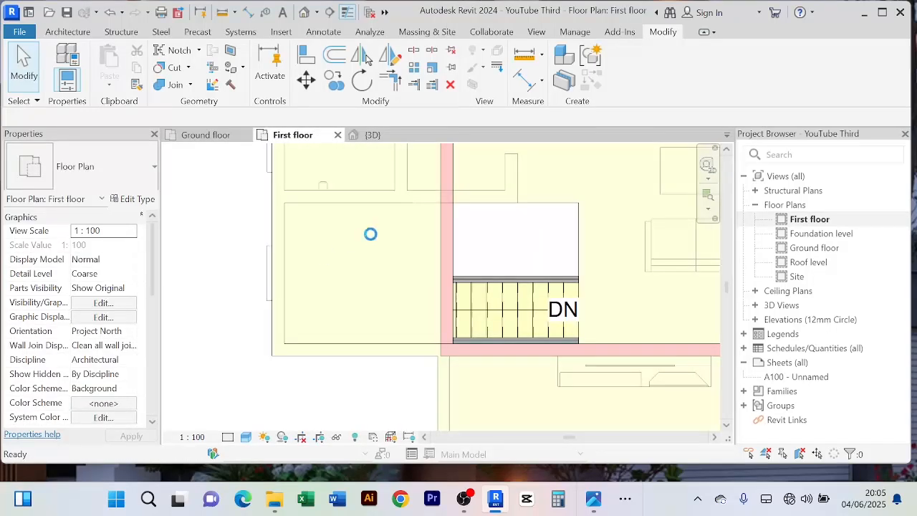
{"action": "scroll", "coordinate": [370, 234], "scroll_direction": "down", "scroll_amount": 2}
{"action": "middle_click_drag", "start_coordinate": [509, 268], "coordinate": [481, 272]}
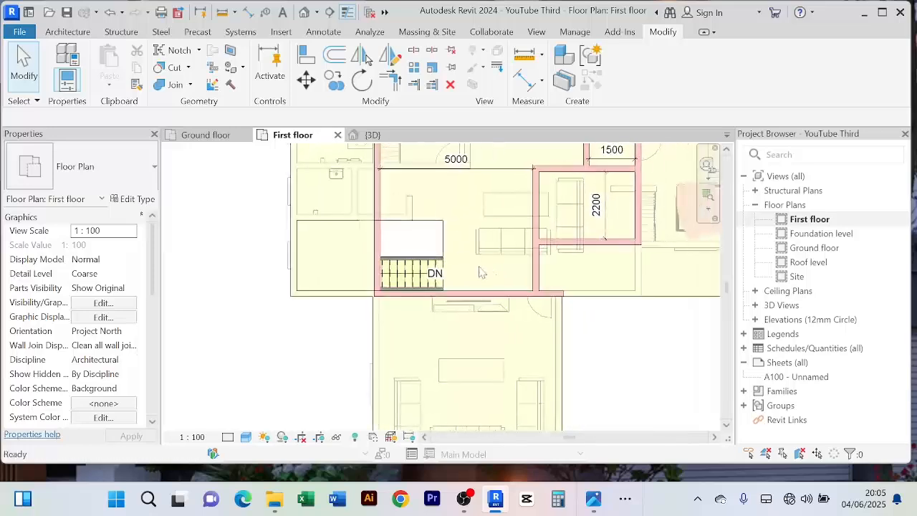
{"action": "scroll", "coordinate": [479, 272], "scroll_direction": "down", "scroll_amount": 3}
{"action": "middle_click_drag", "start_coordinate": [438, 245], "coordinate": [437, 282]}
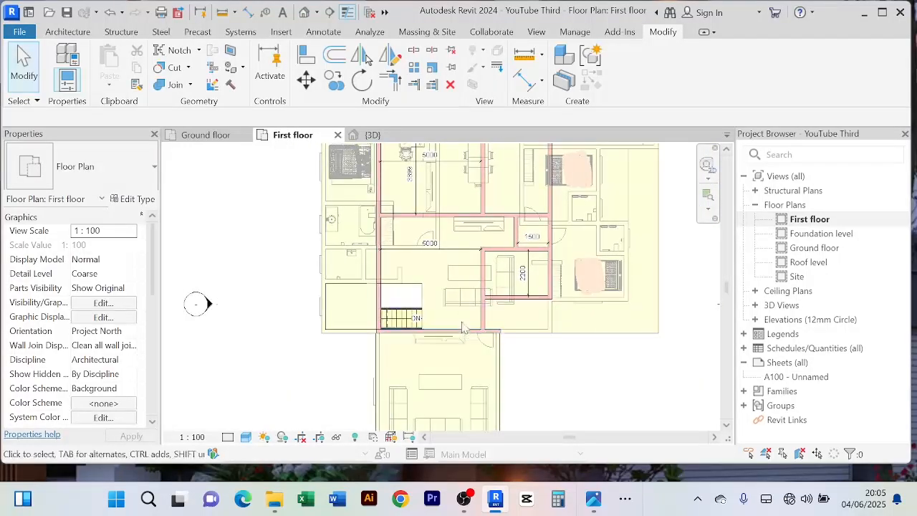
{"action": "left_click", "coordinate": [216, 139]}
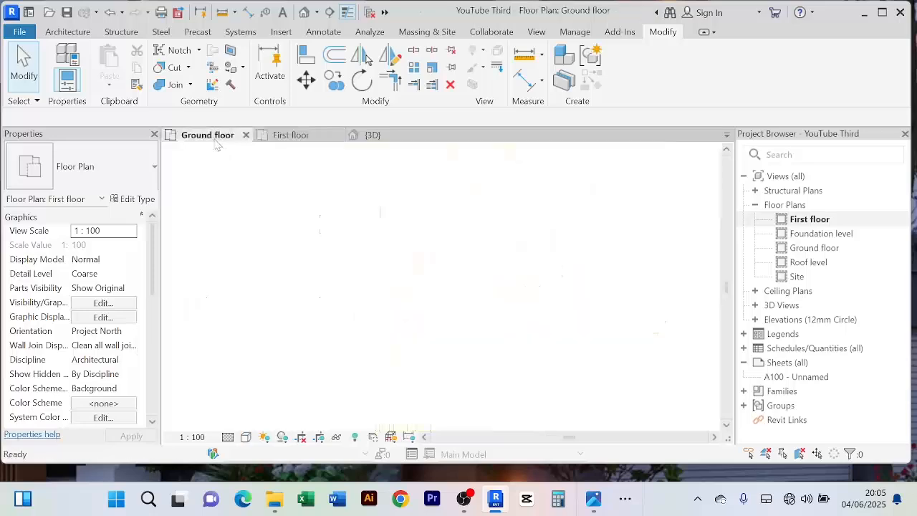
{"action": "left_click", "coordinate": [496, 342]}
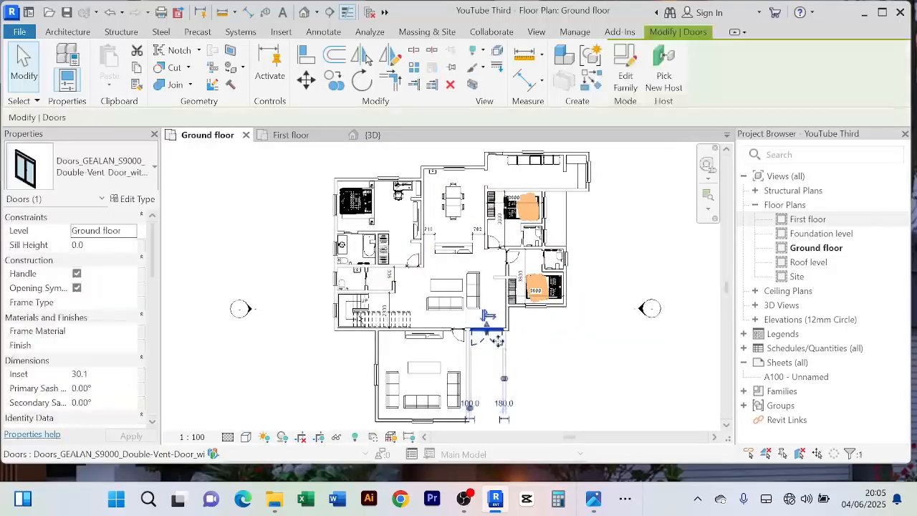
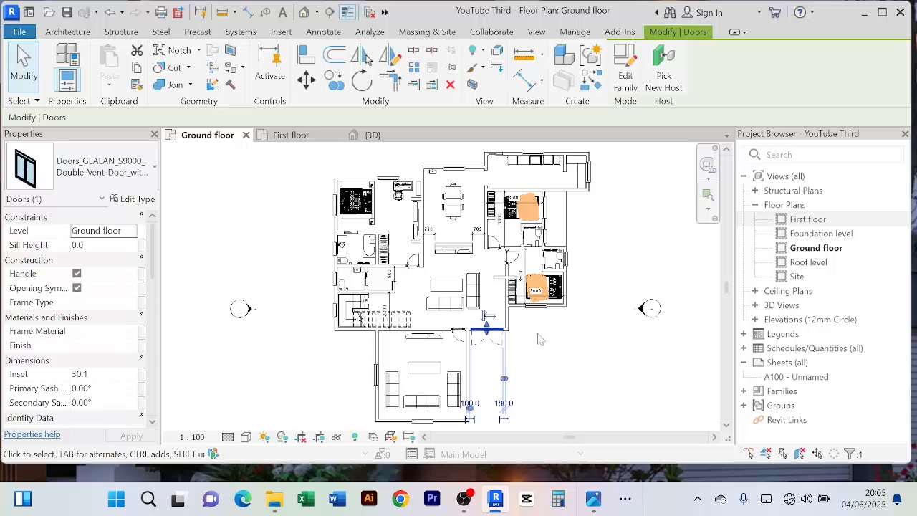
{"action": "left_click", "coordinate": [593, 84]}
{"action": "left_click", "coordinate": [290, 135]}
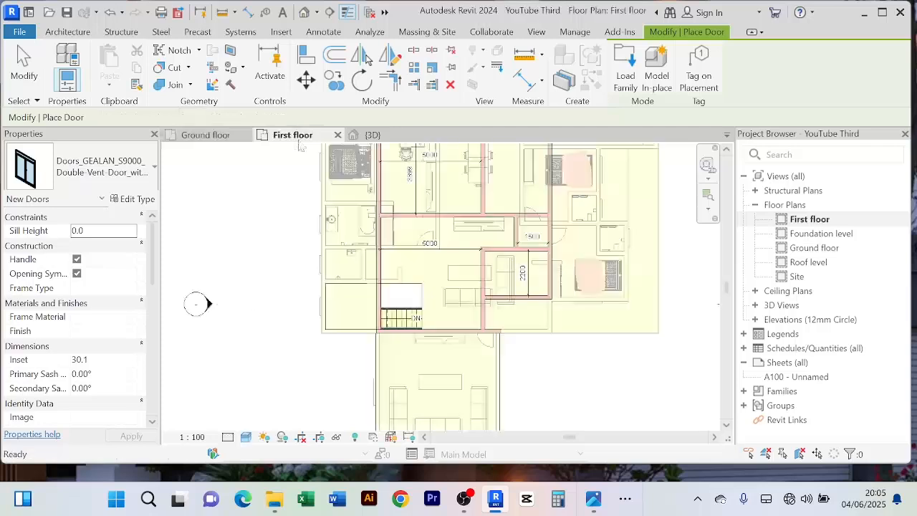
Step: Place the double-vent door in the first-floor wall beside the stairs, about 100 mm from the adjoining vertical wall
{"action": "scroll", "coordinate": [459, 347], "scroll_direction": "up", "scroll_amount": 2}
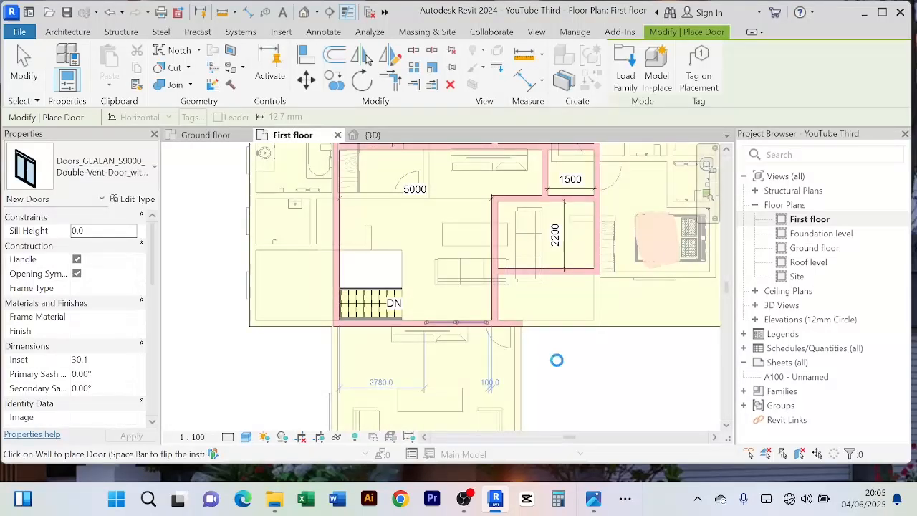
{"action": "scroll", "coordinate": [499, 304], "scroll_direction": "up", "scroll_amount": 2}
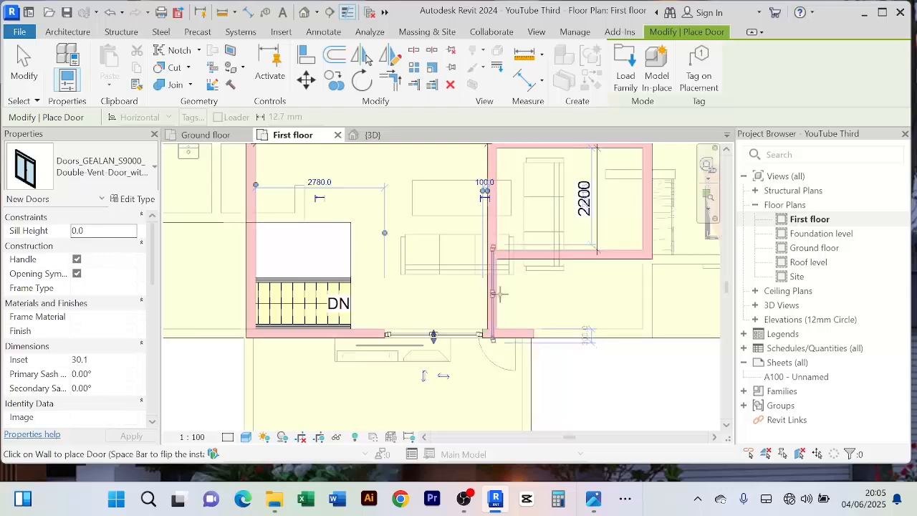
{"action": "right_click", "coordinate": [586, 382]}
{"action": "left_click", "coordinate": [641, 135]}
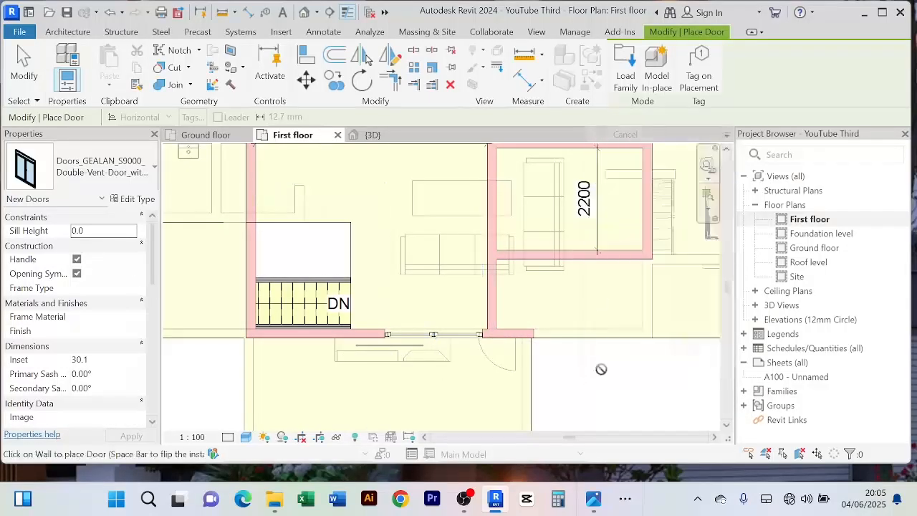
{"action": "right_click", "coordinate": [600, 368]}
{"action": "left_click", "coordinate": [641, 127]}
{"action": "scroll", "coordinate": [480, 334], "scroll_direction": "up", "scroll_amount": 1}
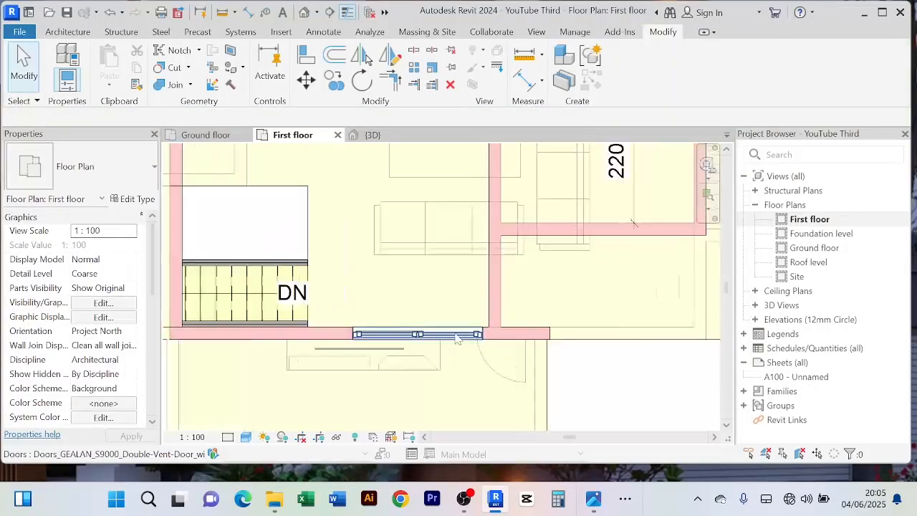
Step: Check the new double door's offset from the adjoining vertical wall
{"action": "left_click", "coordinate": [501, 369]}
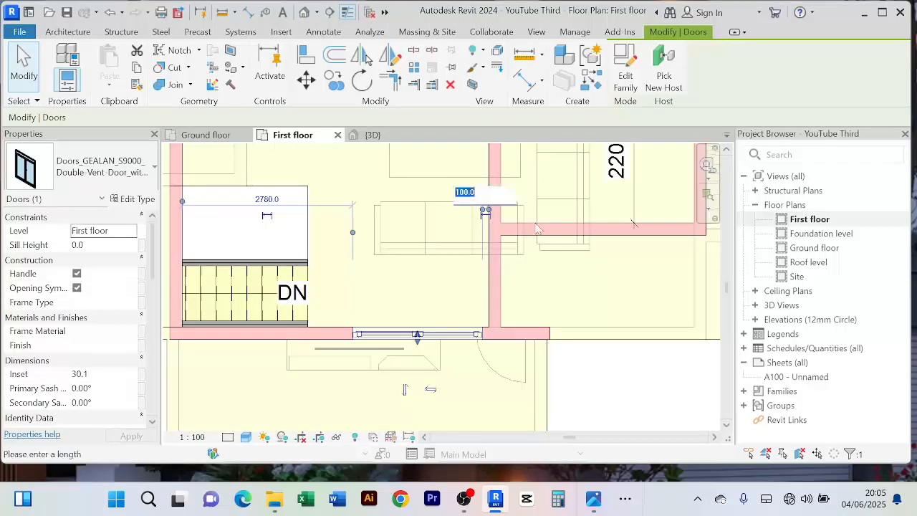
{"action": "left_click", "coordinate": [630, 398]}
{"action": "scroll", "coordinate": [634, 392], "scroll_direction": "down", "scroll_amount": 2}
{"action": "middle_click_drag", "start_coordinate": [635, 392], "coordinate": [559, 336]}
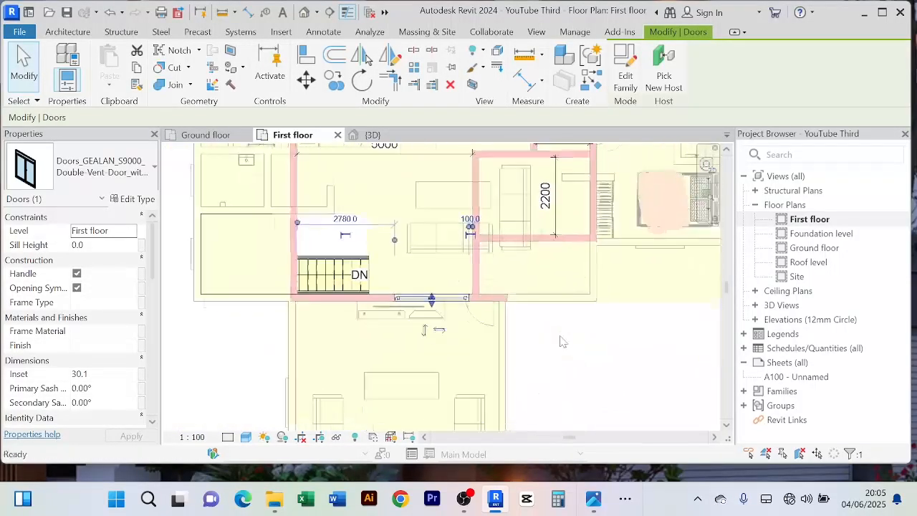
{"action": "left_click", "coordinate": [579, 360]}
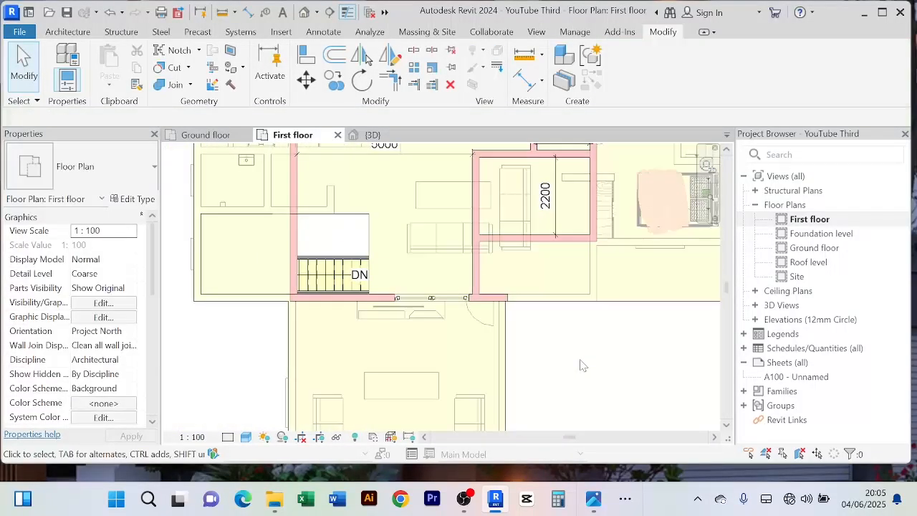
Step: Flip the facing of the double-vent door in the first-floor wall beside the stairs
{"action": "left_click", "coordinate": [438, 299]}
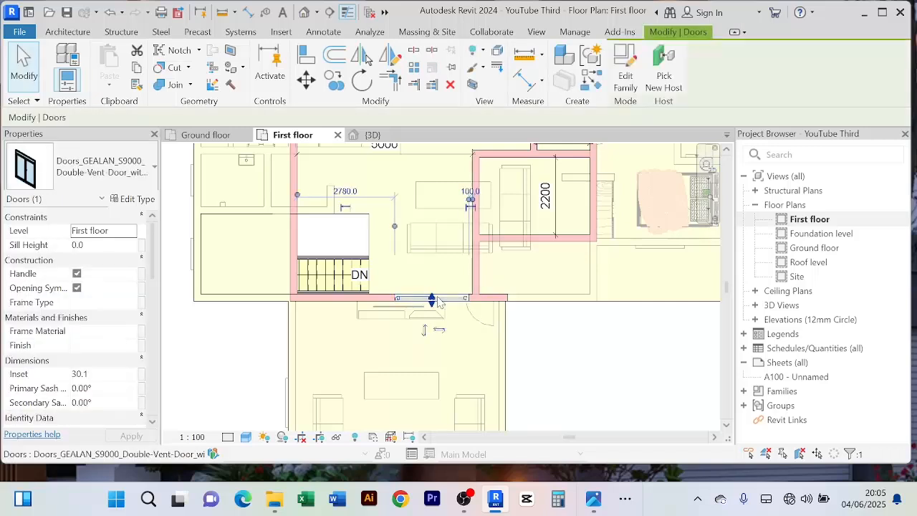
{"action": "left_click", "coordinate": [424, 331]}
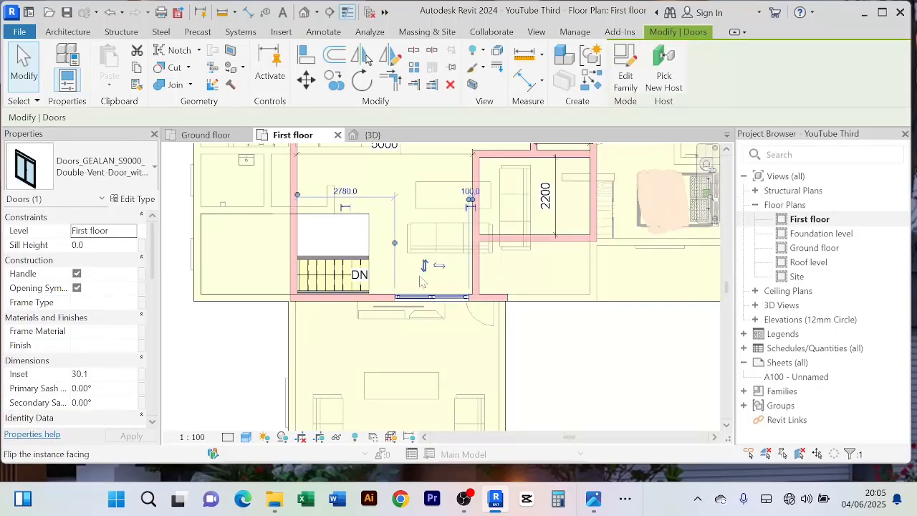
{"action": "left_click", "coordinate": [398, 274]}
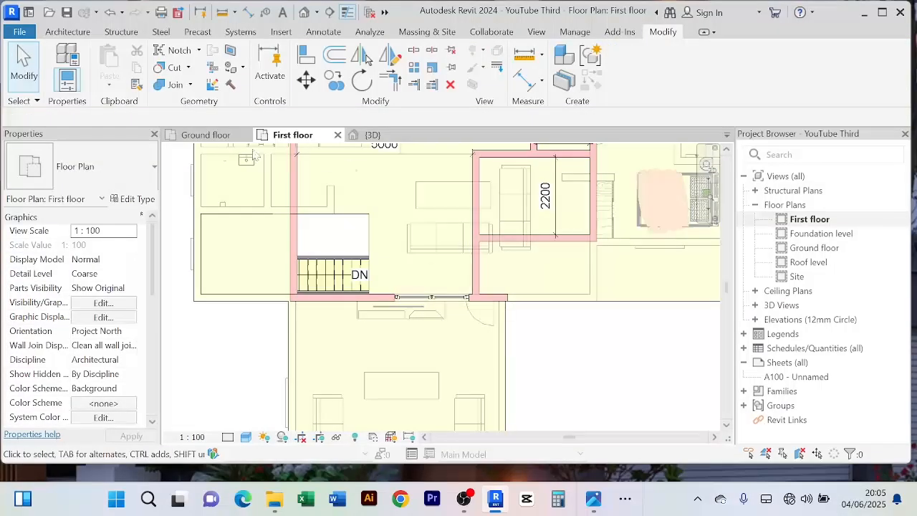
Step: Check the ground floor's doors beside the front room, then recheck the facing and offsets of the first-floor double-vent door
{"action": "left_click", "coordinate": [205, 134]}
{"action": "middle_click_drag", "start_coordinate": [539, 393], "coordinate": [512, 345]}
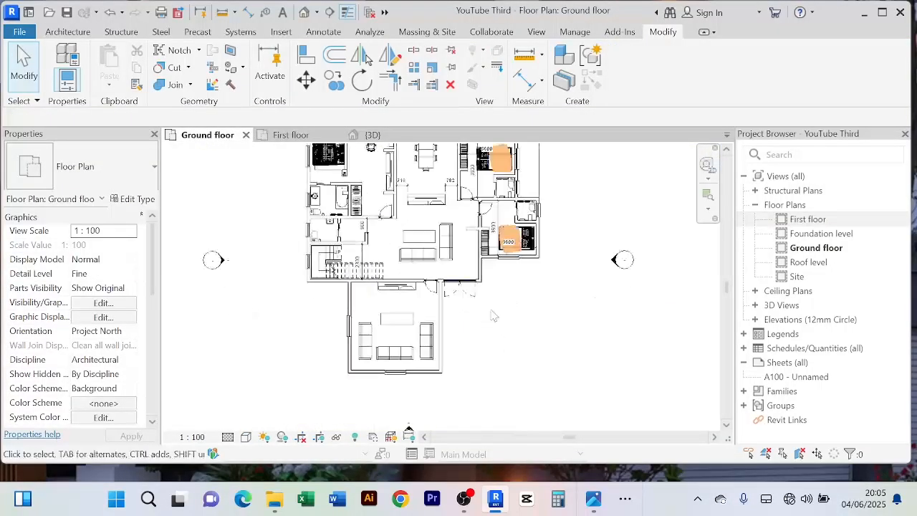
{"action": "left_click", "coordinate": [481, 302]}
{"action": "left_click", "coordinate": [512, 323]}
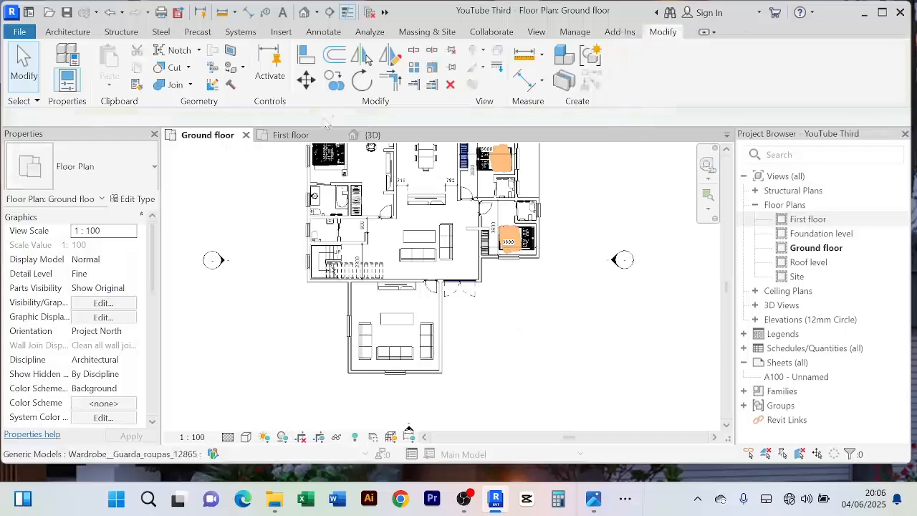
{"action": "left_click", "coordinate": [308, 134]}
{"action": "left_click", "coordinate": [427, 296]}
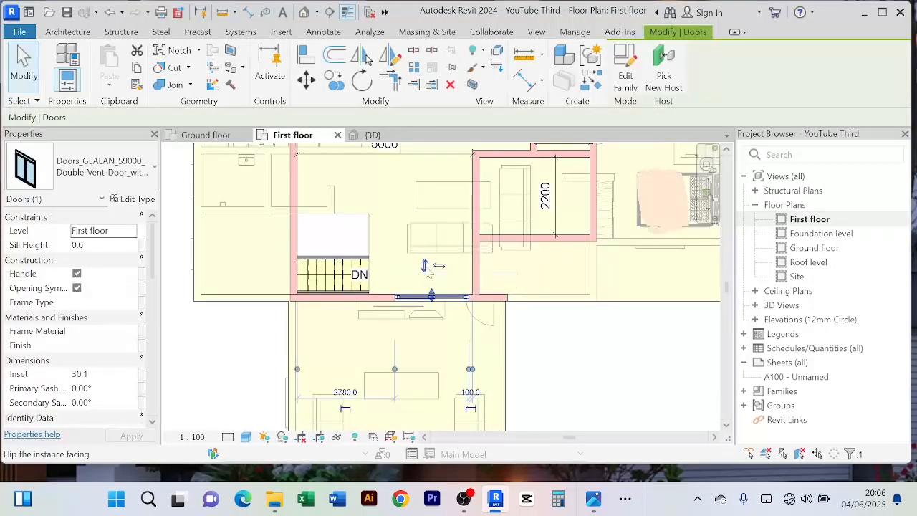
{"action": "left_click", "coordinate": [604, 360]}
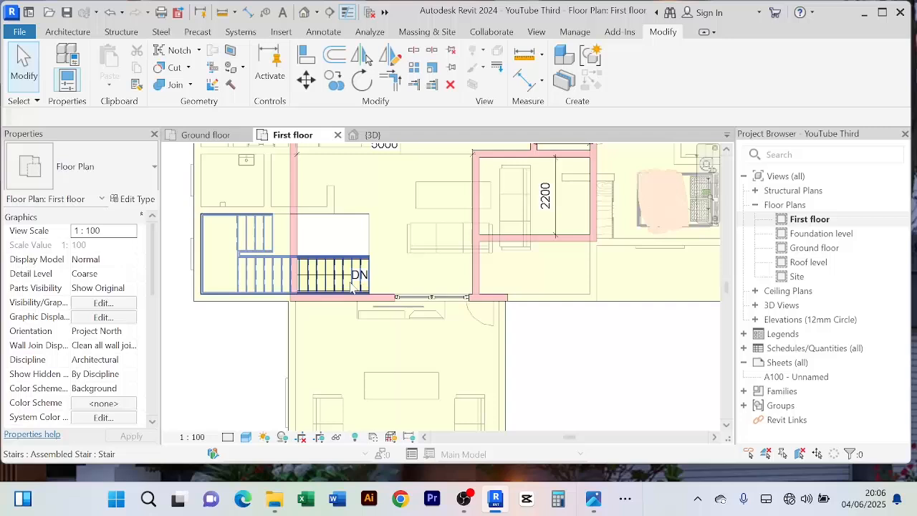
{"action": "left_click", "coordinate": [433, 294]}
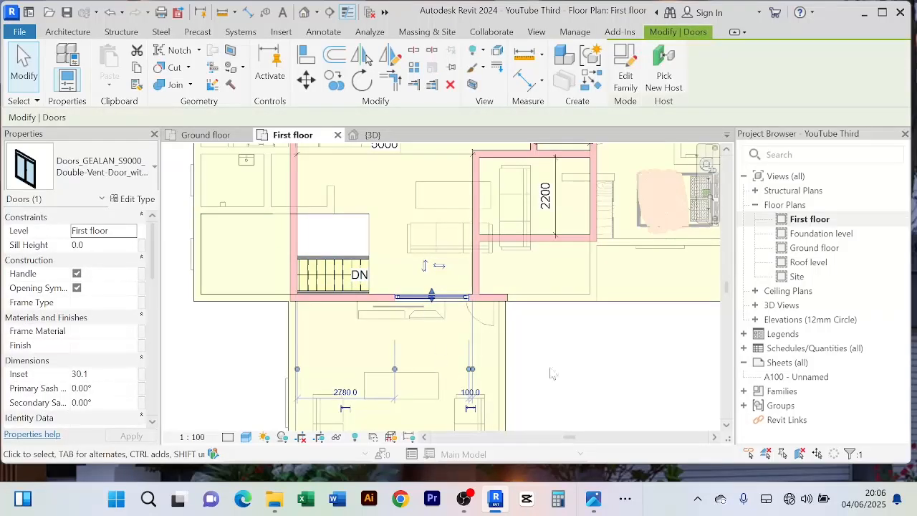
{"action": "left_click", "coordinate": [567, 387]}
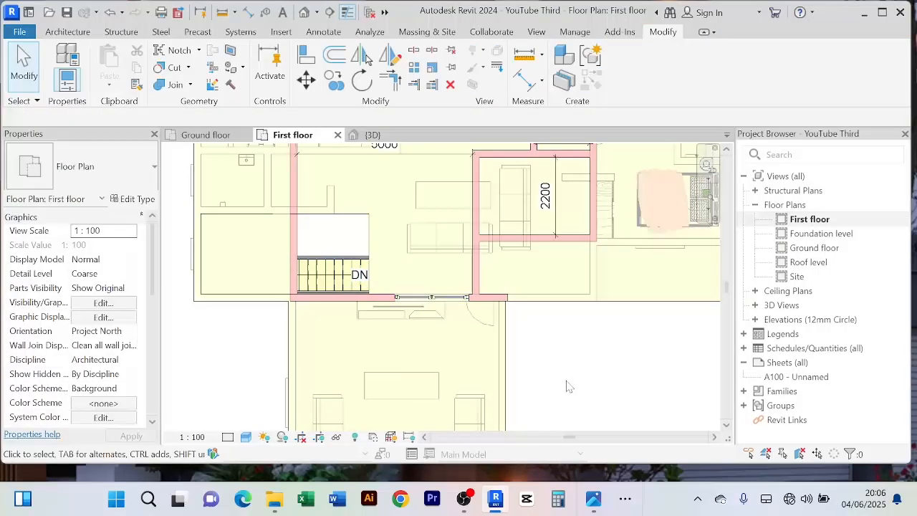
Step: Start a door similar to the ground-floor kitchen's M_Door-Double-Sliding 1500 x 2000mm door
{"action": "left_click", "coordinate": [206, 135]}
{"action": "scroll", "coordinate": [530, 345], "scroll_direction": "up", "scroll_amount": 2}
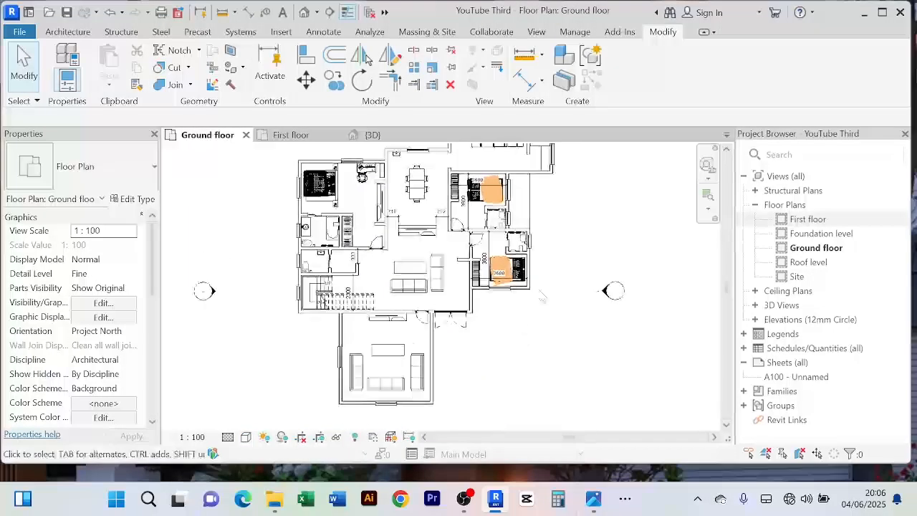
{"action": "scroll", "coordinate": [544, 284], "scroll_direction": "up", "scroll_amount": 1}
{"action": "scroll", "coordinate": [544, 282], "scroll_direction": "up", "scroll_amount": 1}
{"action": "middle_click_drag", "start_coordinate": [544, 284], "coordinate": [574, 359]}
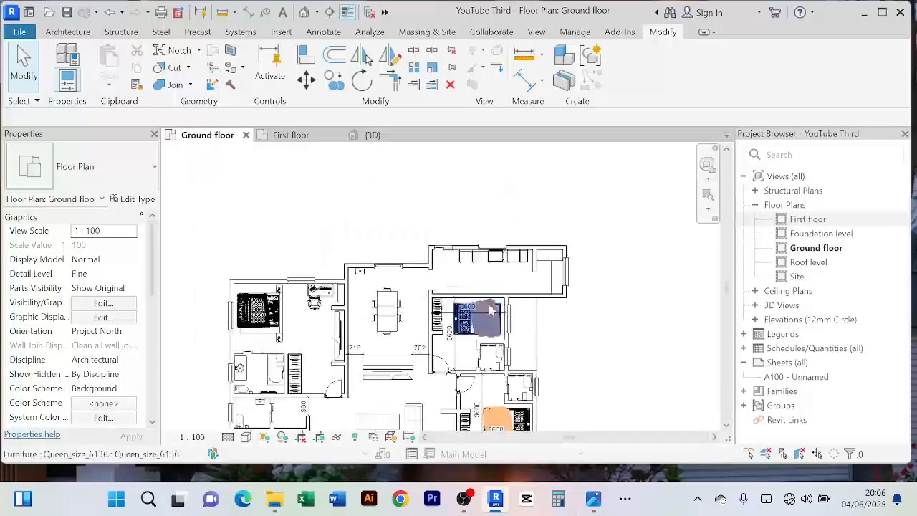
{"action": "scroll", "coordinate": [446, 266], "scroll_direction": "up", "scroll_amount": 5}
{"action": "scroll", "coordinate": [438, 271], "scroll_direction": "down", "scroll_amount": 4}
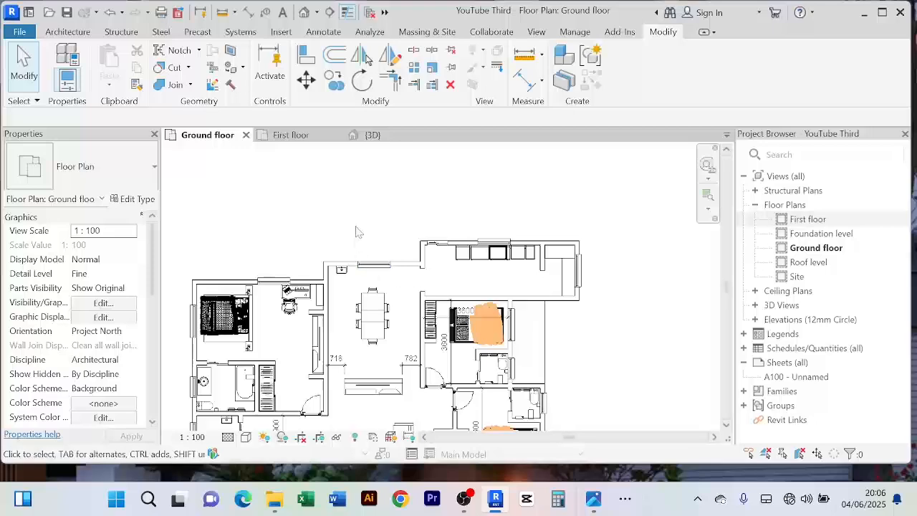
{"action": "middle_click_drag", "start_coordinate": [439, 271], "coordinate": [411, 269]}
{"action": "scroll", "coordinate": [432, 262], "scroll_direction": "up", "scroll_amount": 1}
{"action": "scroll", "coordinate": [432, 262], "scroll_direction": "up", "scroll_amount": 2}
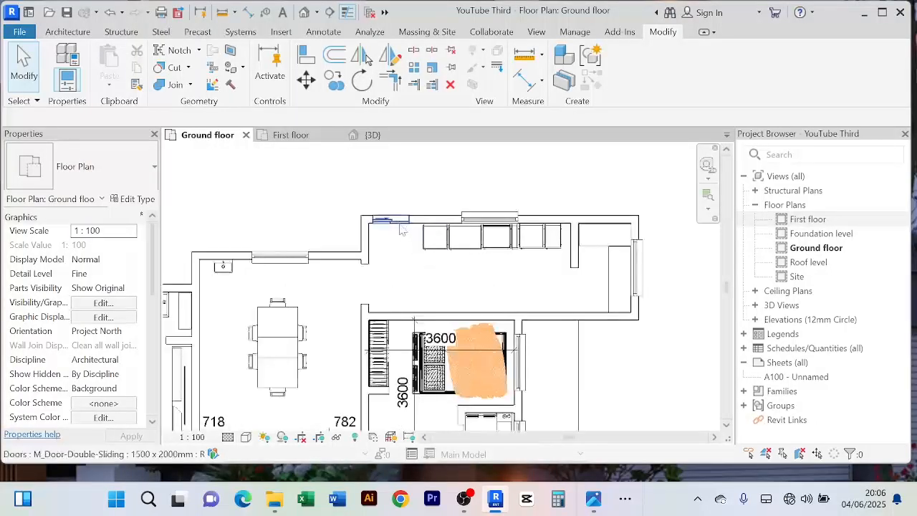
{"action": "left_click", "coordinate": [398, 224]}
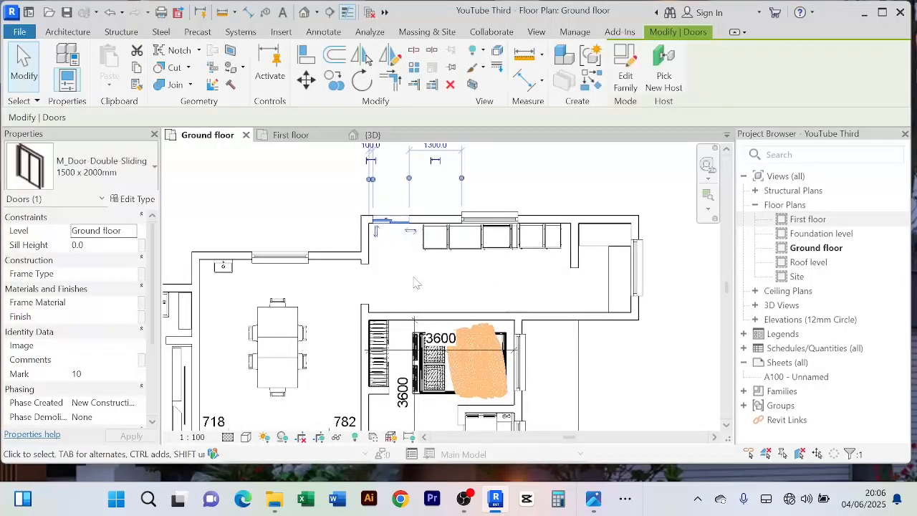
{"action": "left_click", "coordinate": [588, 80]}
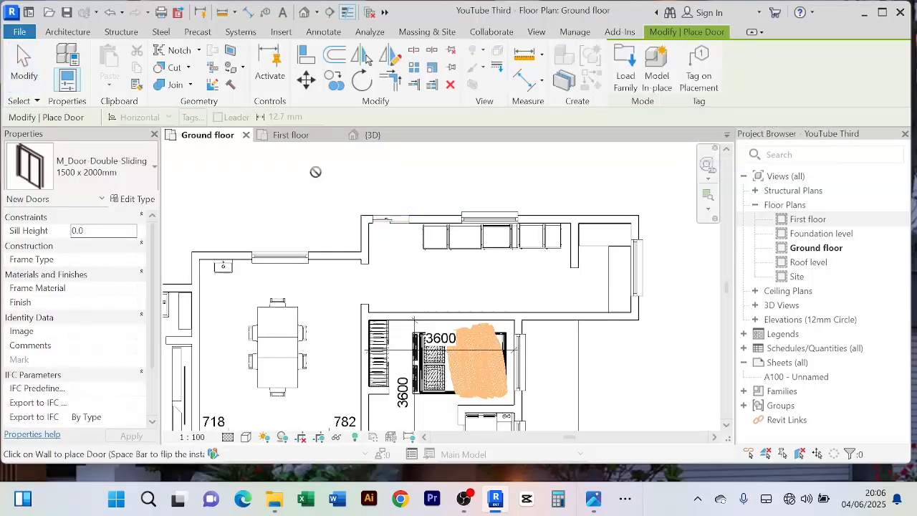
Step: Place the 1500 x 2000mm sliding door in the First floor plan's short vertical wall below the 2200 room, about 300 mm from each adjoining wall
{"action": "left_click", "coordinate": [295, 136]}
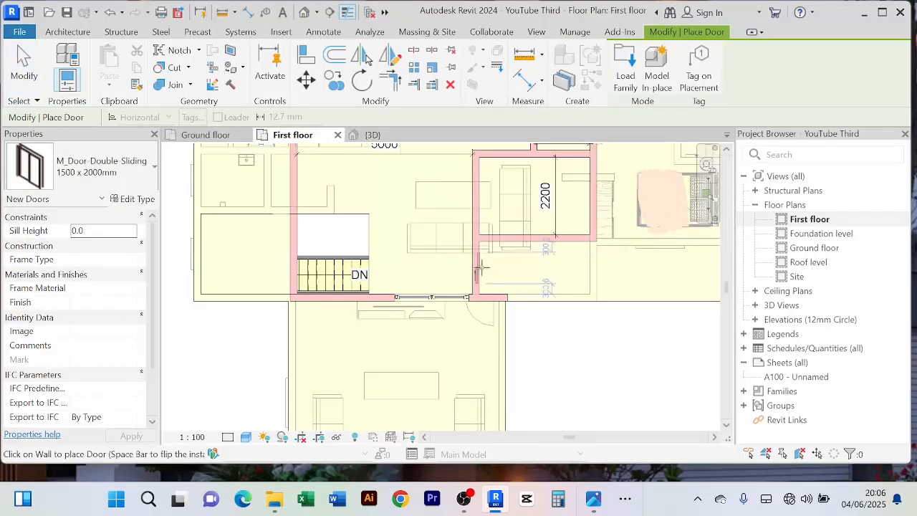
{"action": "right_click", "coordinate": [605, 366]}
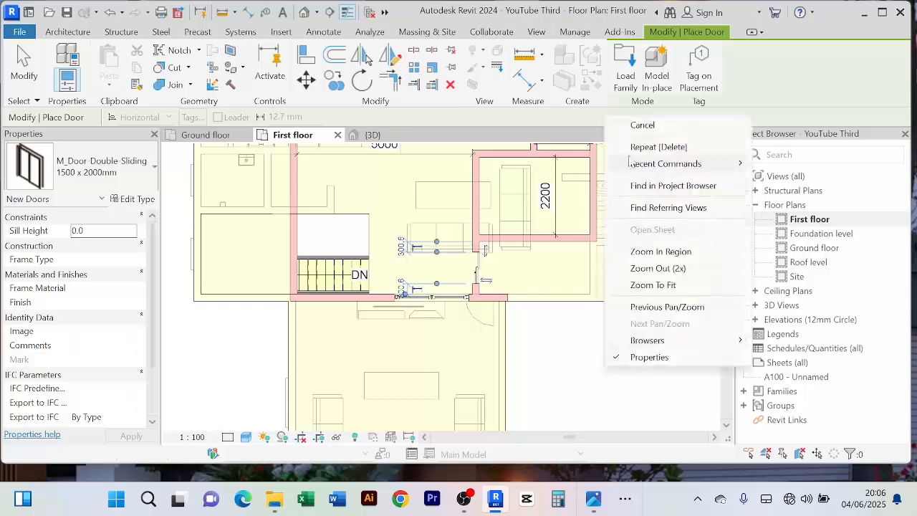
{"action": "left_click", "coordinate": [642, 125]}
{"action": "right_click", "coordinate": [592, 346]}
{"action": "left_click", "coordinate": [629, 108]}
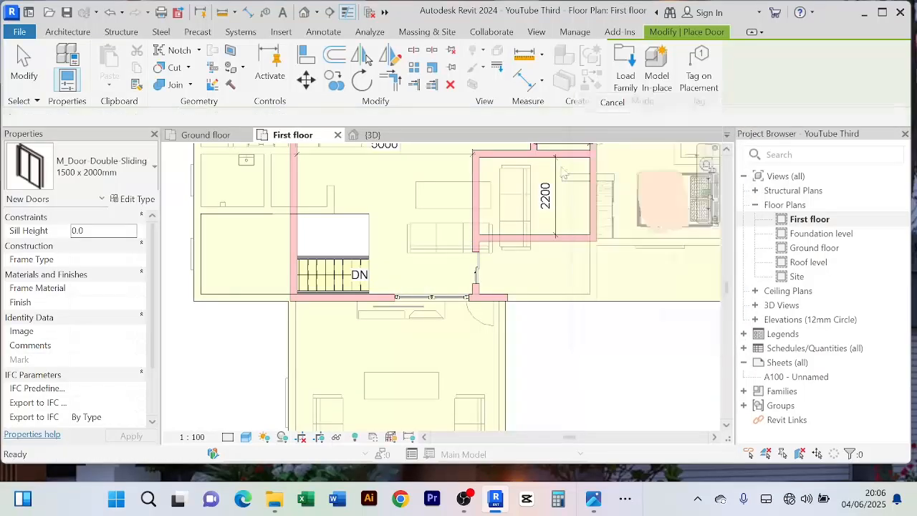
Step: Flip the facing of the new sliding door so its panels sit on the stair-hall side of the wall
{"action": "scroll", "coordinate": [445, 301], "scroll_direction": "up", "scroll_amount": 2}
{"action": "scroll", "coordinate": [445, 301], "scroll_direction": "up", "scroll_amount": 1}
{"action": "left_click", "coordinate": [467, 286]}
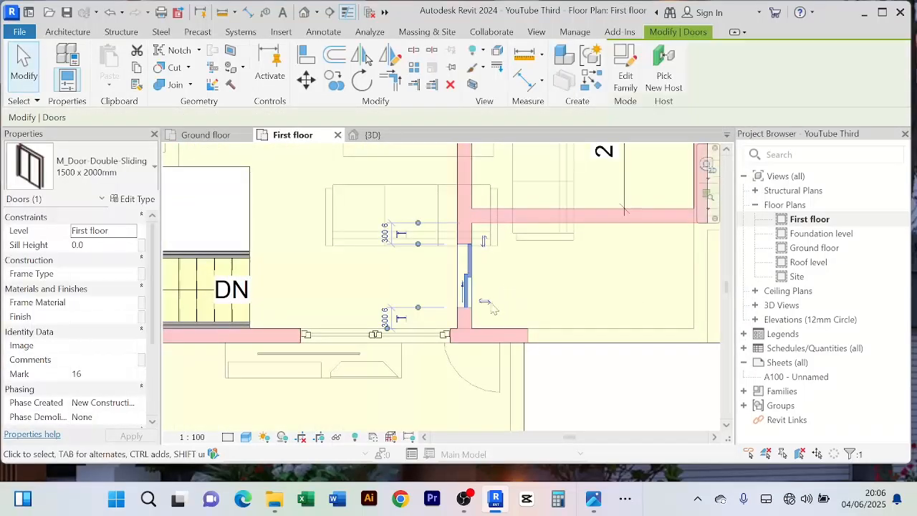
{"action": "left_click", "coordinate": [485, 302]}
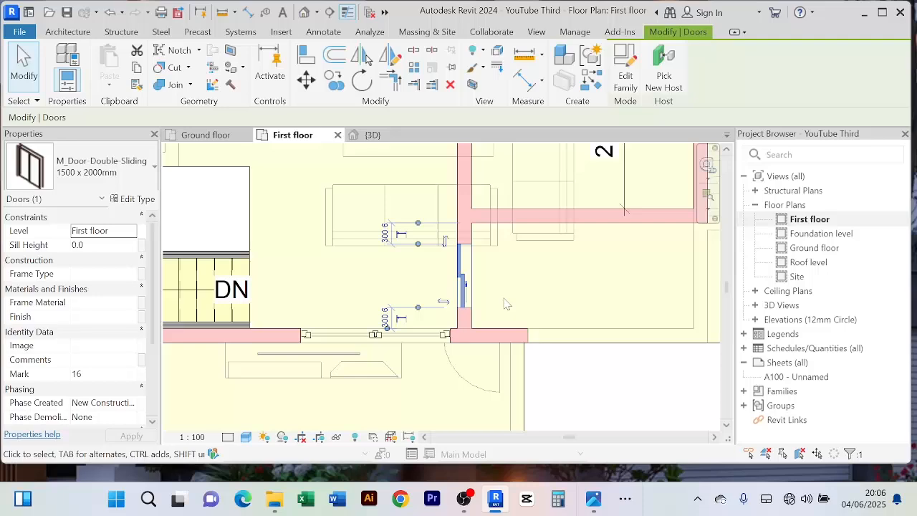
{"action": "scroll", "coordinate": [504, 303], "scroll_direction": "down", "scroll_amount": 1}
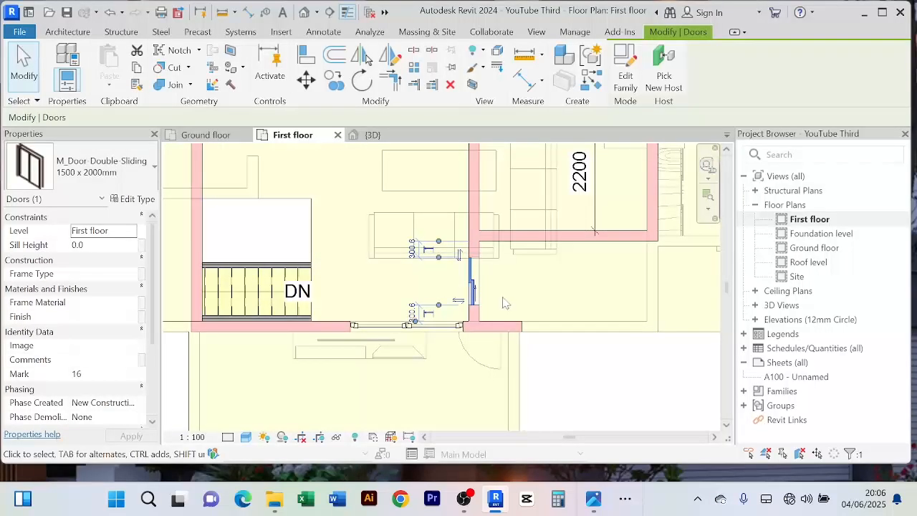
{"action": "scroll", "coordinate": [505, 302], "scroll_direction": "down", "scroll_amount": 1}
{"action": "left_click", "coordinate": [563, 352]}
Step: Examine the sliding door's position and the surrounding first-floor rooms near the stairs
{"action": "scroll", "coordinate": [566, 359], "scroll_direction": "down", "scroll_amount": 1}
{"action": "middle_click_drag", "start_coordinate": [567, 362], "coordinate": [527, 353]}
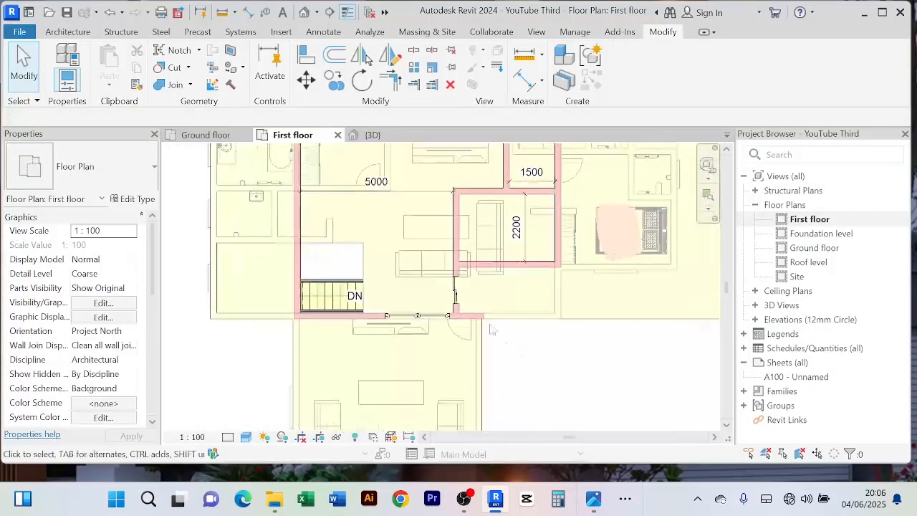
{"action": "scroll", "coordinate": [492, 329], "scroll_direction": "up", "scroll_amount": 1}
{"action": "scroll", "coordinate": [402, 277], "scroll_direction": "down", "scroll_amount": 1}
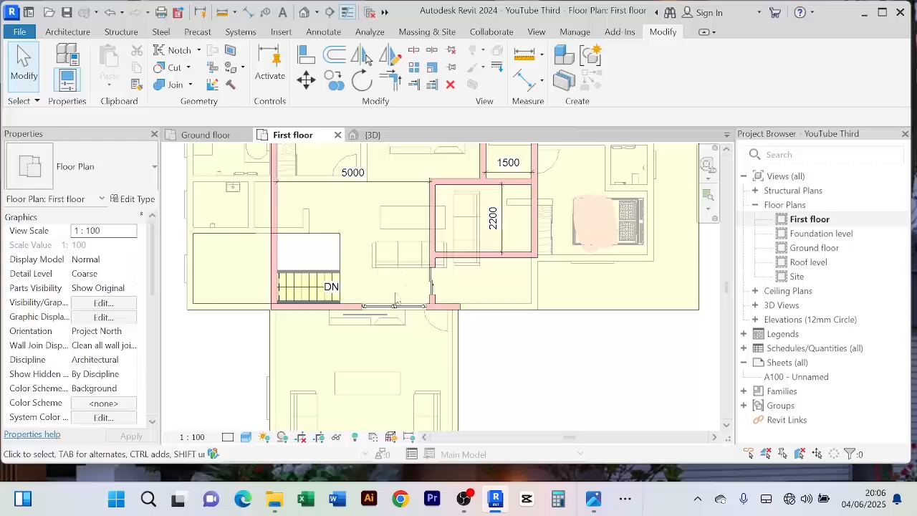
{"action": "scroll", "coordinate": [398, 357], "scroll_direction": "up", "scroll_amount": 2}
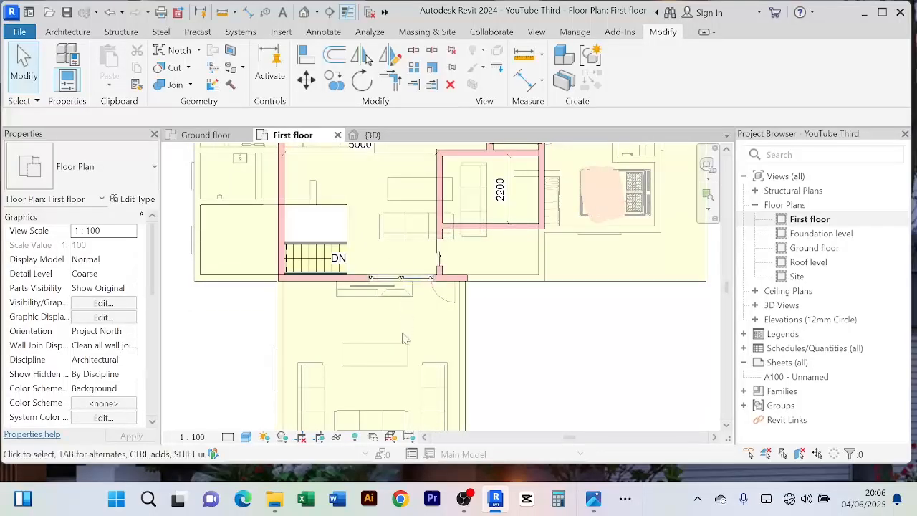
{"action": "scroll", "coordinate": [398, 358], "scroll_direction": "down", "scroll_amount": 2}
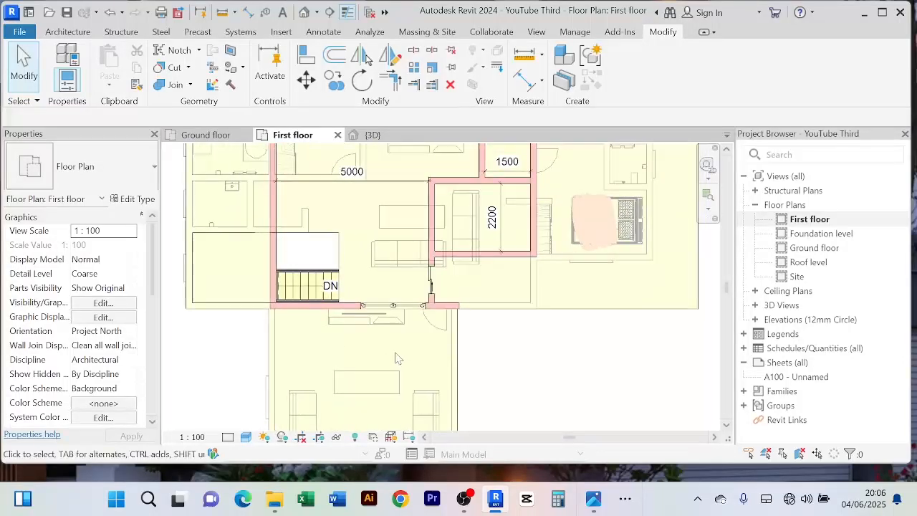
{"action": "scroll", "coordinate": [440, 288], "scroll_direction": "up", "scroll_amount": 1}
{"action": "left_click", "coordinate": [431, 284]}
{"action": "scroll", "coordinate": [447, 285], "scroll_direction": "up", "scroll_amount": 1}
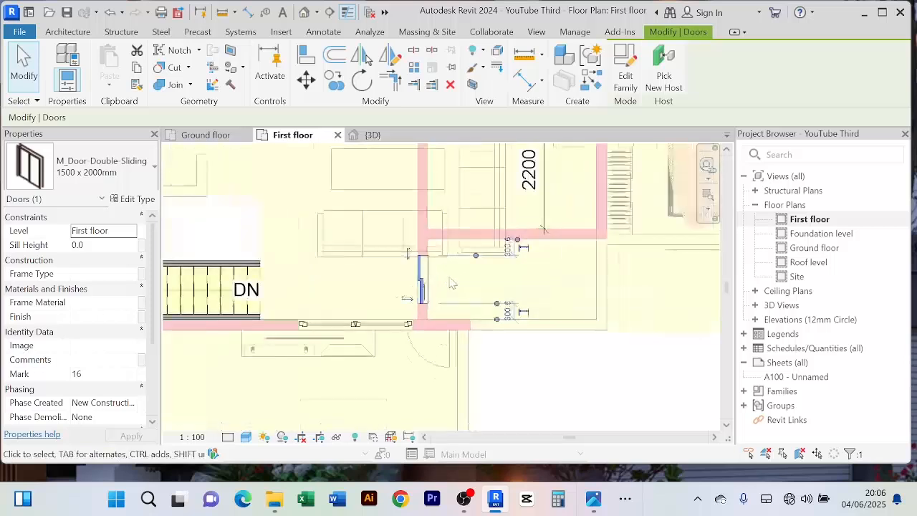
{"action": "scroll", "coordinate": [450, 283], "scroll_direction": "up", "scroll_amount": 1}
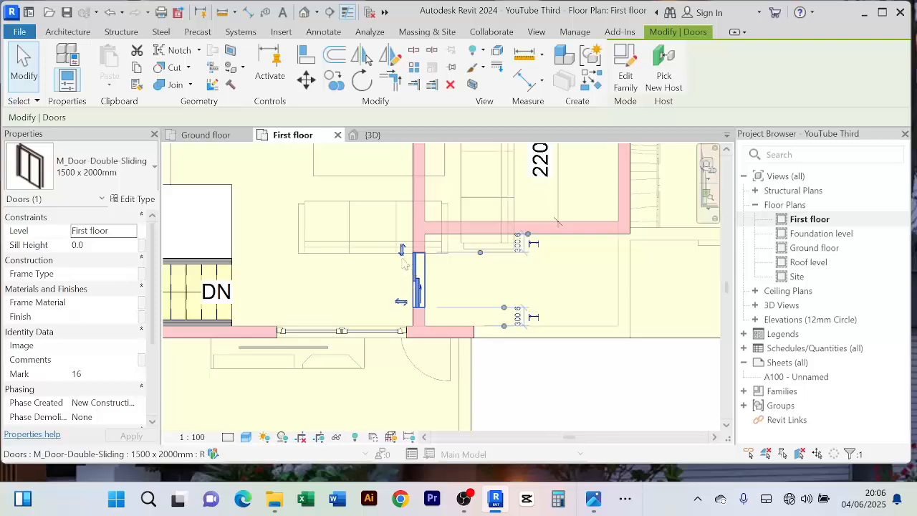
{"action": "left_click", "coordinate": [348, 268]}
{"action": "scroll", "coordinate": [348, 268], "scroll_direction": "down", "scroll_amount": 2}
{"action": "scroll", "coordinate": [589, 379], "scroll_direction": "down", "scroll_amount": 4}
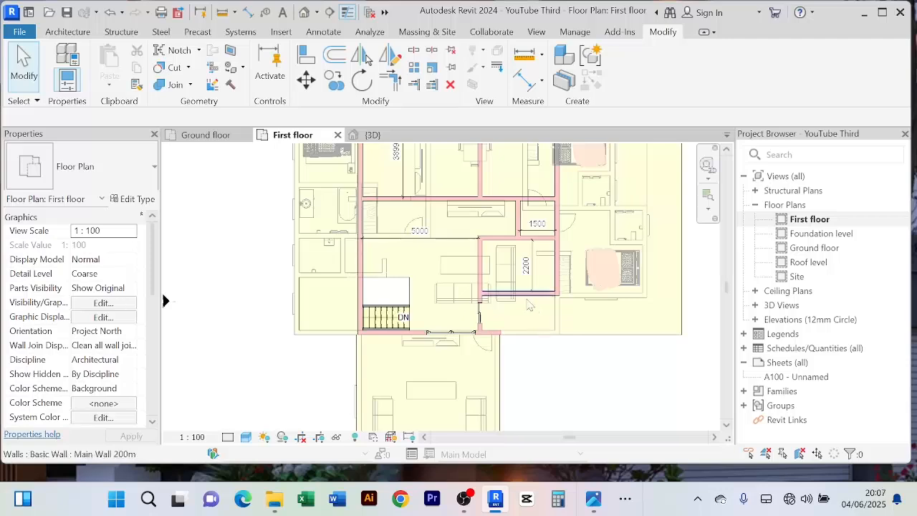
{"action": "scroll", "coordinate": [528, 304], "scroll_direction": "up", "scroll_amount": 2}
{"action": "scroll", "coordinate": [523, 331], "scroll_direction": "down", "scroll_amount": 1}
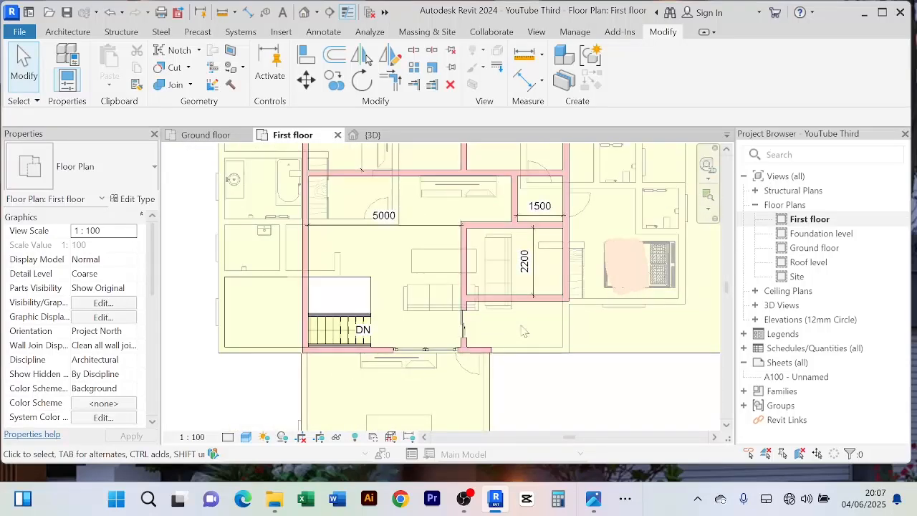
Step: Start a door similar to the ground-floor bedroom's Aluprof_MB-86N-SI panel door, 900 x 2100
{"action": "left_click", "coordinate": [173, 137]}
{"action": "scroll", "coordinate": [419, 287], "scroll_direction": "down", "scroll_amount": 2}
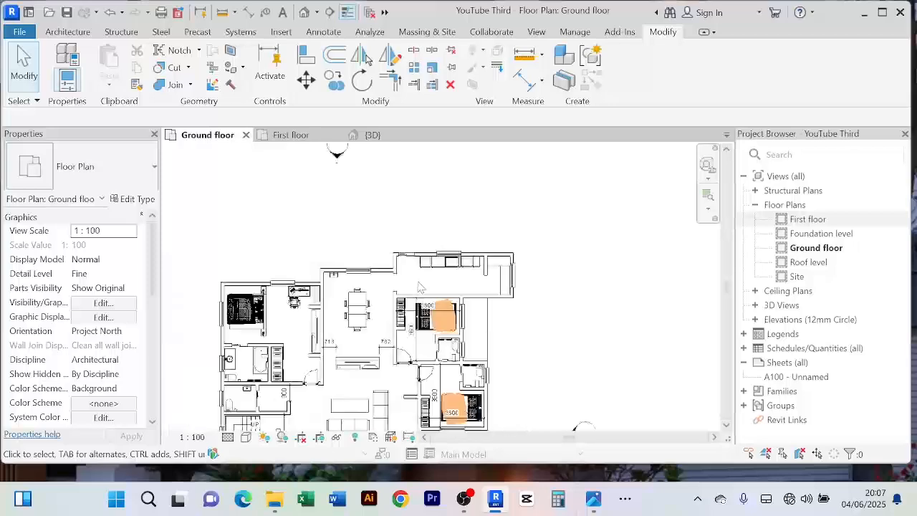
{"action": "middle_click_drag", "start_coordinate": [420, 286], "coordinate": [401, 230]}
{"action": "scroll", "coordinate": [370, 347], "scroll_direction": "up", "scroll_amount": 3}
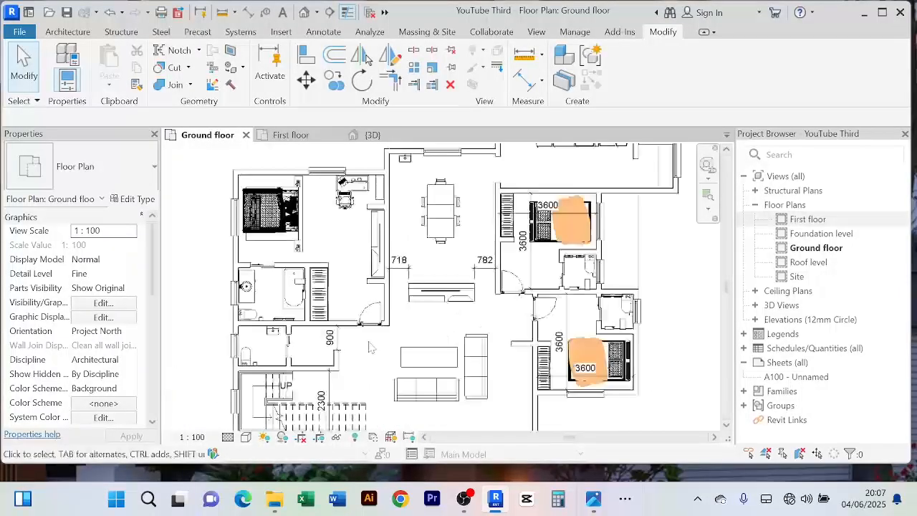
{"action": "scroll", "coordinate": [370, 348], "scroll_direction": "up", "scroll_amount": 2}
{"action": "left_click", "coordinate": [366, 315]}
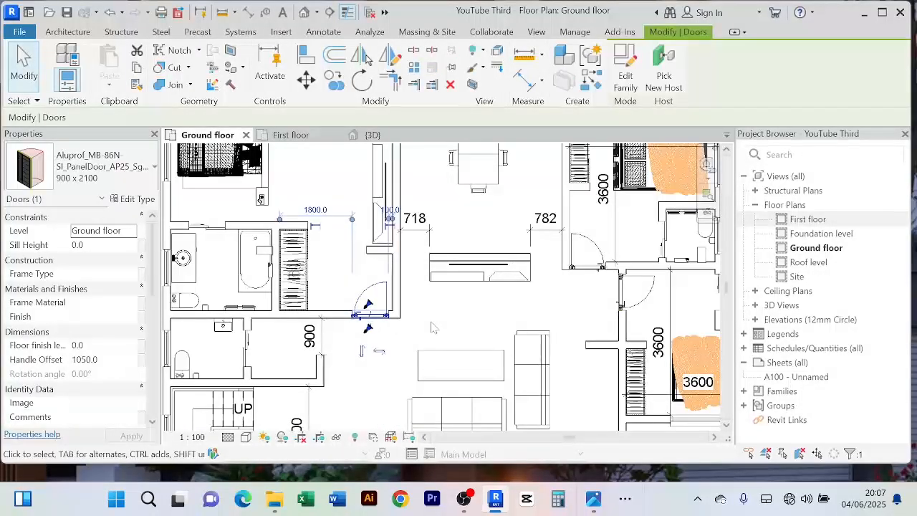
{"action": "left_click", "coordinate": [592, 84]}
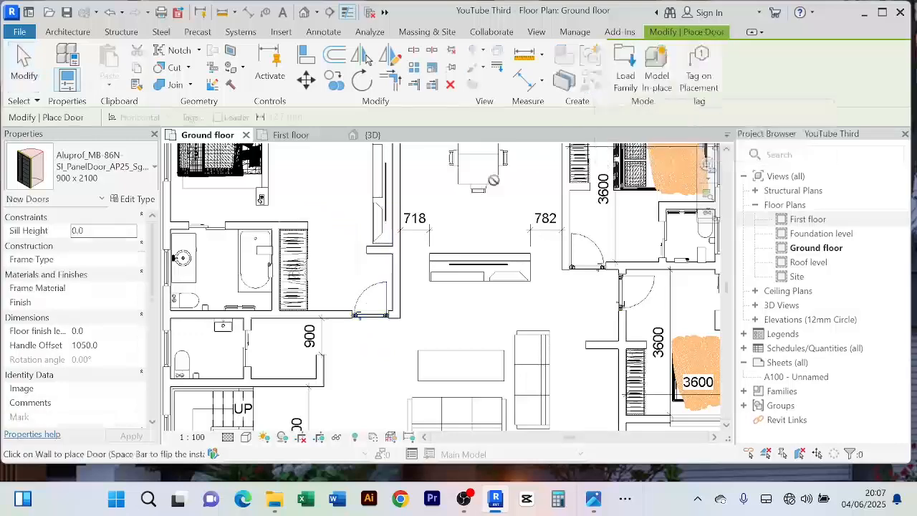
Step: Place 900 x 2100 panel doors in the first floor's horizontal bedroom wall, about 200 mm and 75 mm from either side of the dividing wall
{"action": "left_click", "coordinate": [290, 135]}
{"action": "middle_click_drag", "start_coordinate": [399, 270], "coordinate": [396, 370]}
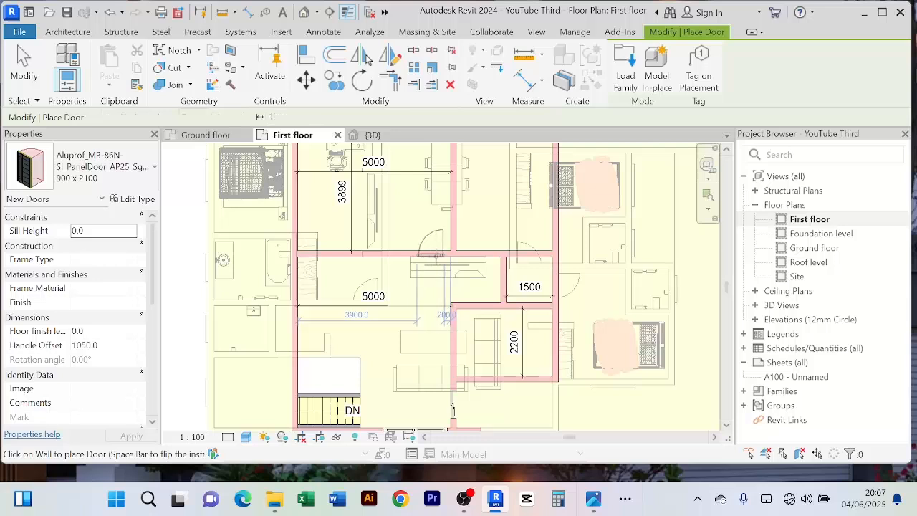
{"action": "left_click", "coordinate": [435, 256]}
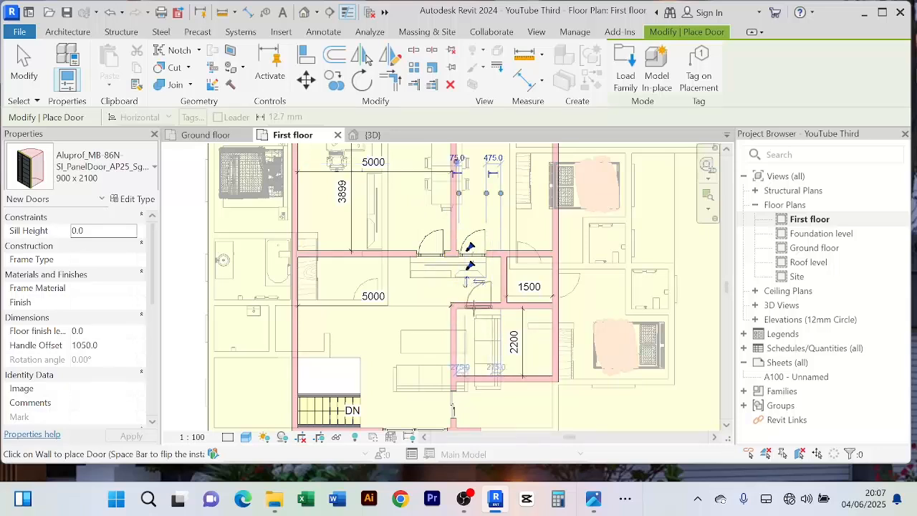
Step: Place a 900 x 2100 panel door in the upper wall of the 2200 mm deep room and end door placement
{"action": "right_click", "coordinate": [421, 295]}
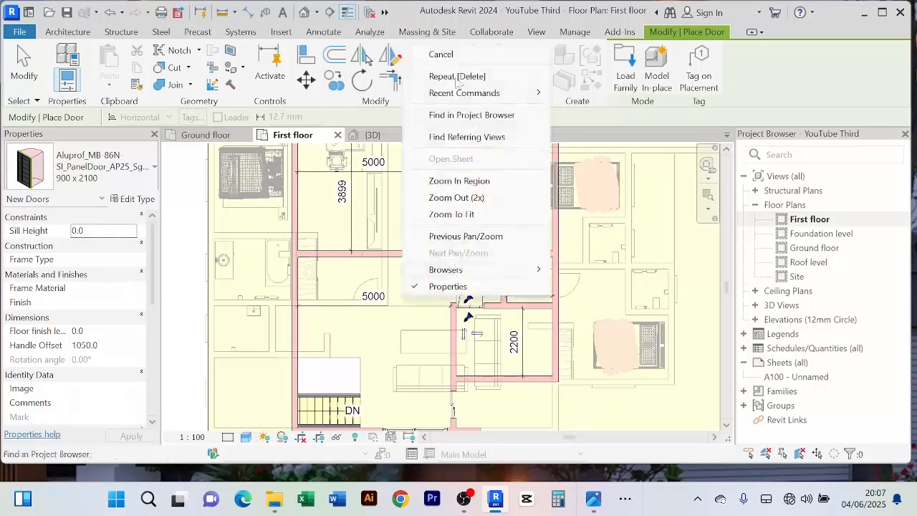
{"action": "left_click", "coordinate": [440, 52]}
{"action": "right_click", "coordinate": [390, 295]}
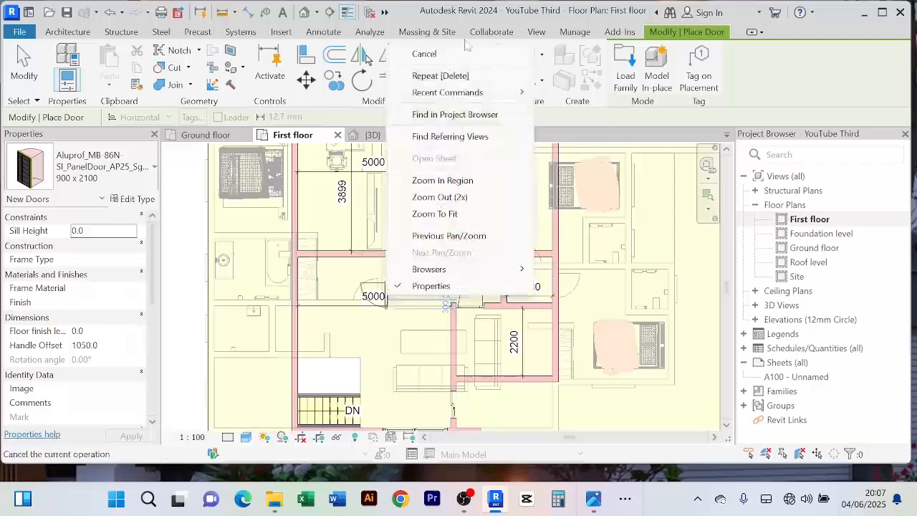
{"action": "left_click", "coordinate": [420, 51]}
Step: Delete the 900 x 2100 panel door in the bedroom wall on the stair-opposite side, just right of the dividing wall
{"action": "scroll", "coordinate": [466, 208], "scroll_direction": "up", "scroll_amount": 2}
{"action": "left_click", "coordinate": [489, 275]}
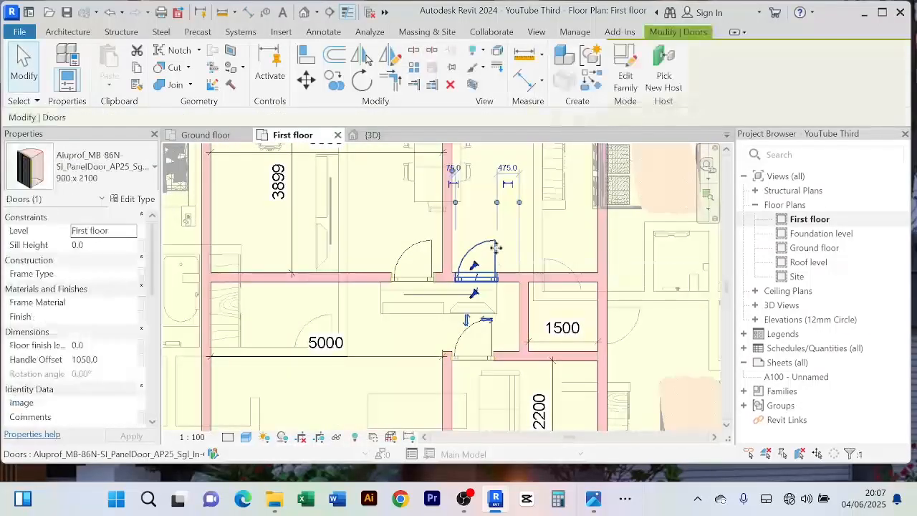
{"action": "scroll", "coordinate": [490, 272], "scroll_direction": "up", "scroll_amount": 2}
{"action": "scroll", "coordinate": [490, 271], "scroll_direction": "down", "scroll_amount": 3}
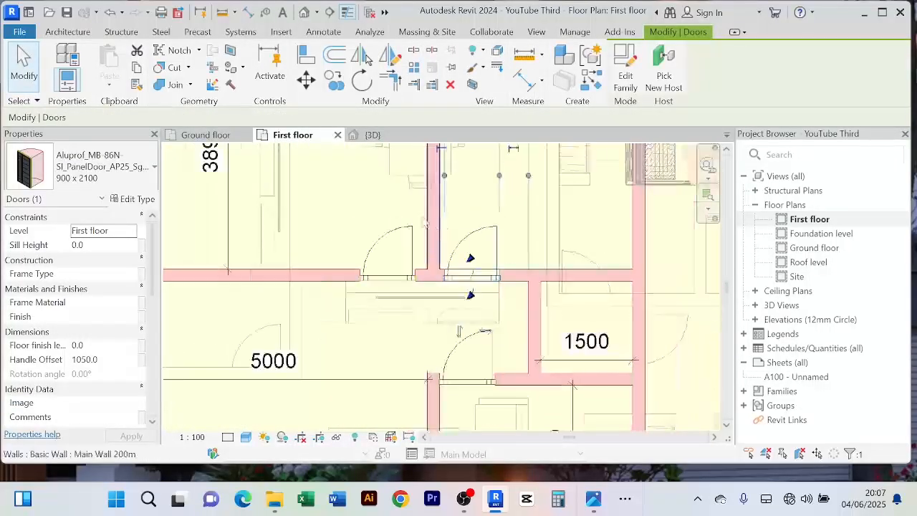
{"action": "key", "text": "Escape"}
{"action": "left_click", "coordinate": [497, 260]}
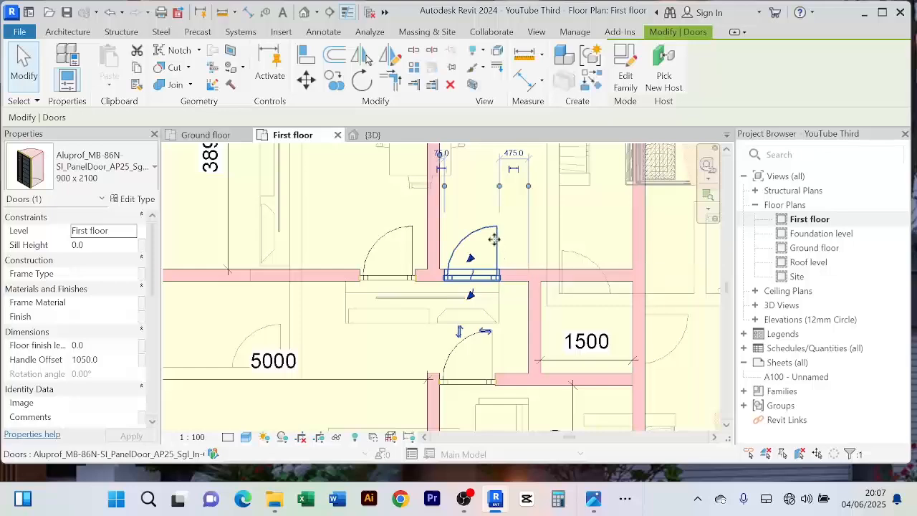
{"action": "scroll", "coordinate": [485, 283], "scroll_direction": "up", "scroll_amount": 5}
{"action": "scroll", "coordinate": [485, 290], "scroll_direction": "down", "scroll_amount": 4}
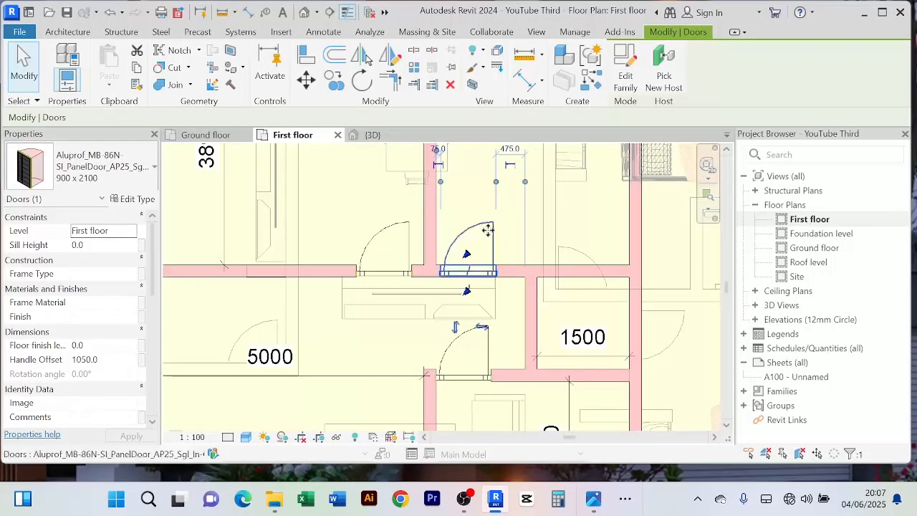
{"action": "key", "text": "Delete"}
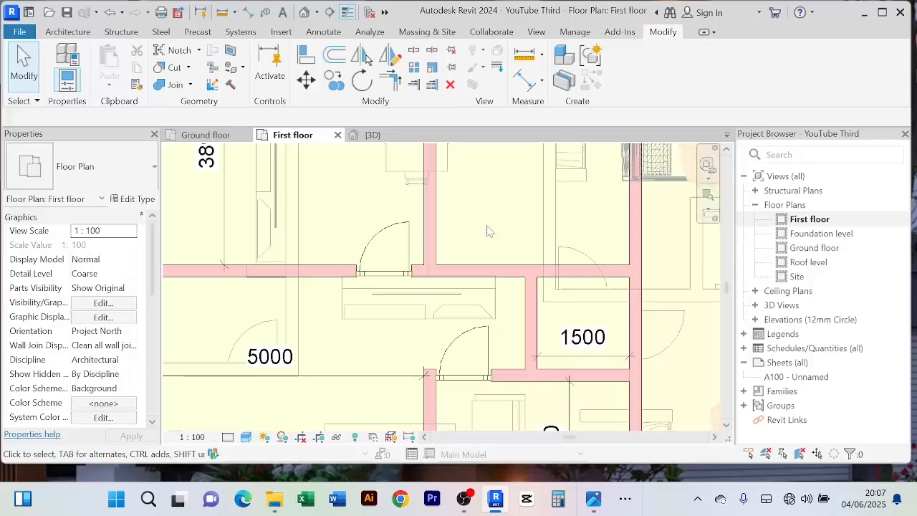
{"action": "key", "text": "ctrl+z"}
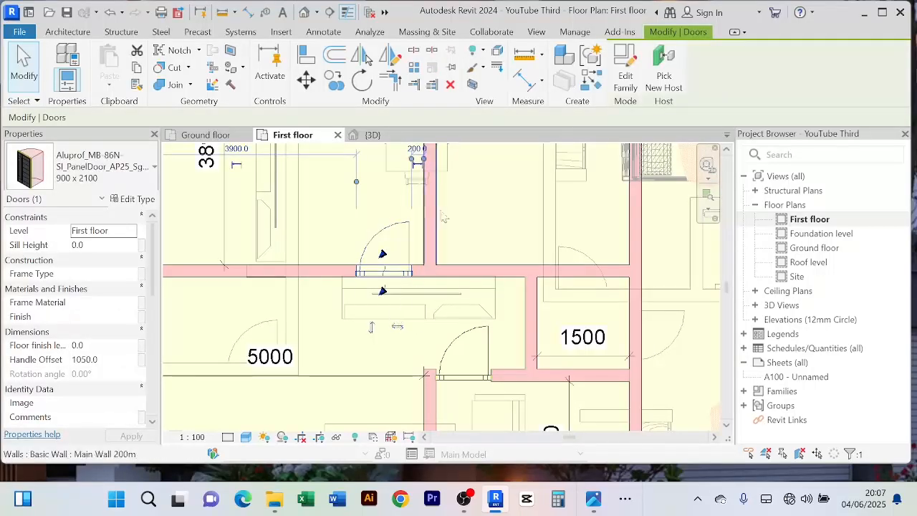
Step: Set the distance between the 5000 mm wide bedroom's door and the dividing wall to 100 mm
{"action": "middle_click_drag", "start_coordinate": [456, 243], "coordinate": [432, 333]}
{"action": "left_click", "coordinate": [393, 240]}
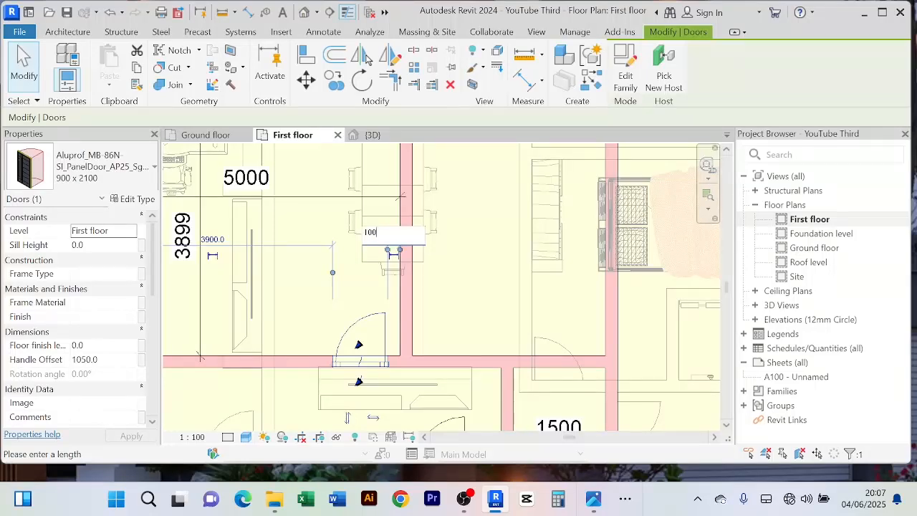
{"action": "key", "text": "Return"}
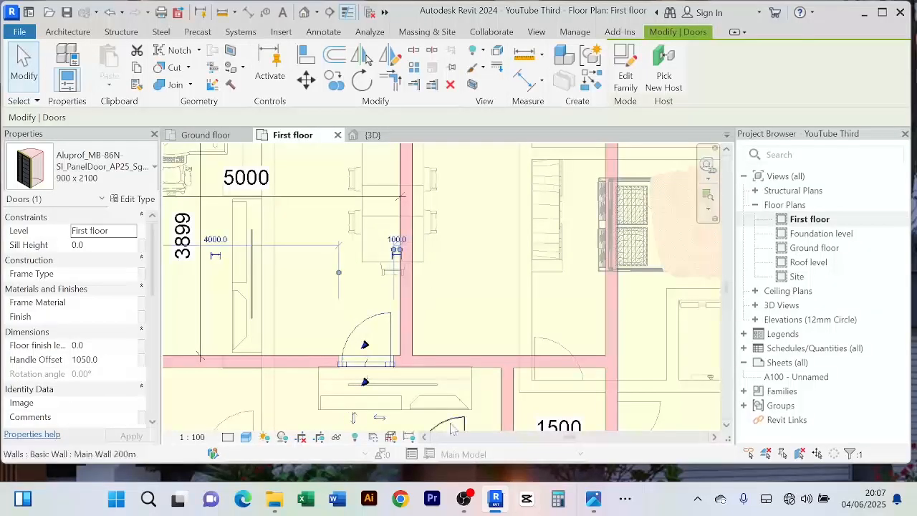
Step: Flip the hand of the 2200 mm deep room's door so it hinges on the side nearest the dividing wall
{"action": "left_click", "coordinate": [478, 318]}
{"action": "scroll", "coordinate": [477, 317], "scroll_direction": "down", "scroll_amount": 3}
{"action": "middle_click_drag", "start_coordinate": [477, 394], "coordinate": [504, 325]}
{"action": "scroll", "coordinate": [504, 325], "scroll_direction": "up", "scroll_amount": 2}
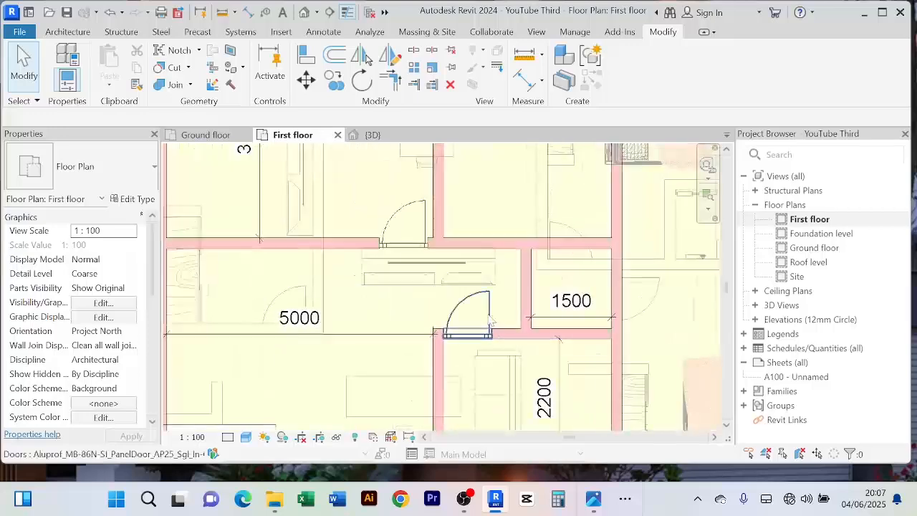
{"action": "left_click", "coordinate": [490, 321]}
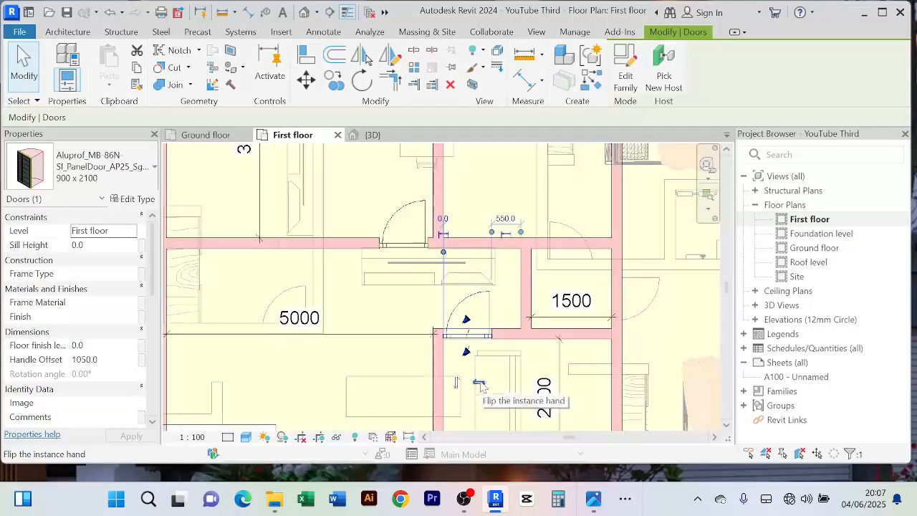
{"action": "left_click", "coordinate": [479, 384]}
{"action": "left_click", "coordinate": [500, 385]}
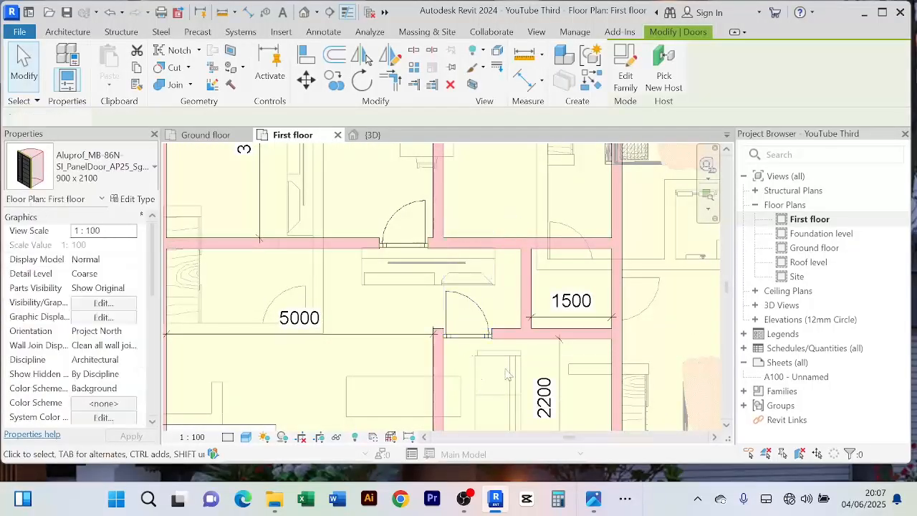
Step: Offset the 2200 mm deep room's door 100 mm from the adjoining wall and flip its facing so it swings into the room
{"action": "left_click", "coordinate": [484, 321]}
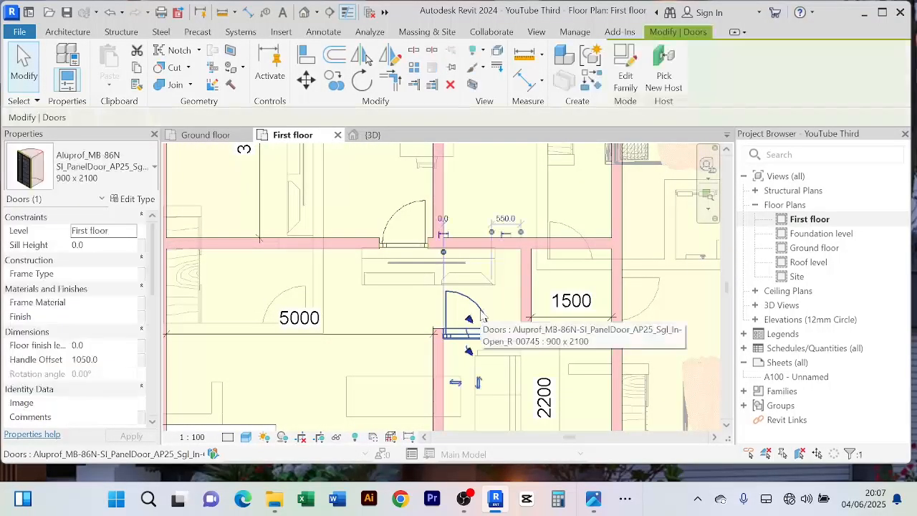
{"action": "left_click", "coordinate": [443, 219]}
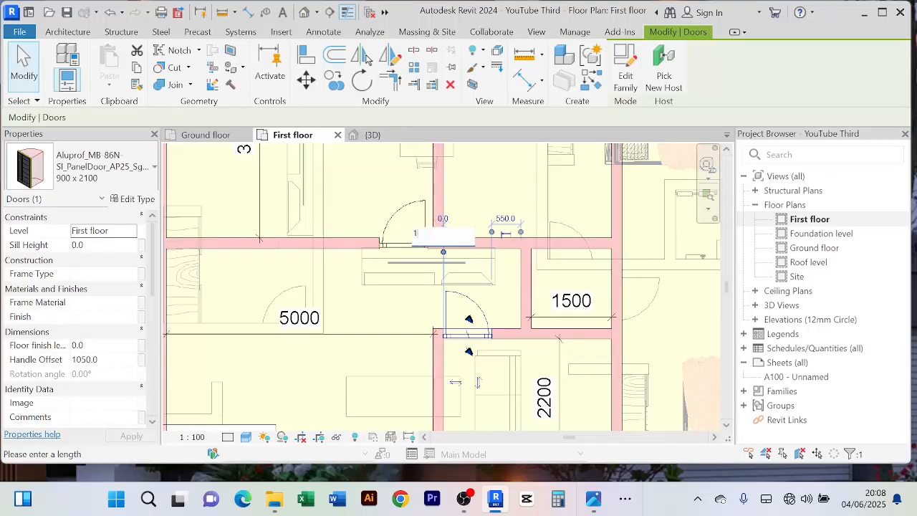
{"action": "type", "text": "100"}
{"action": "key", "text": "Return"}
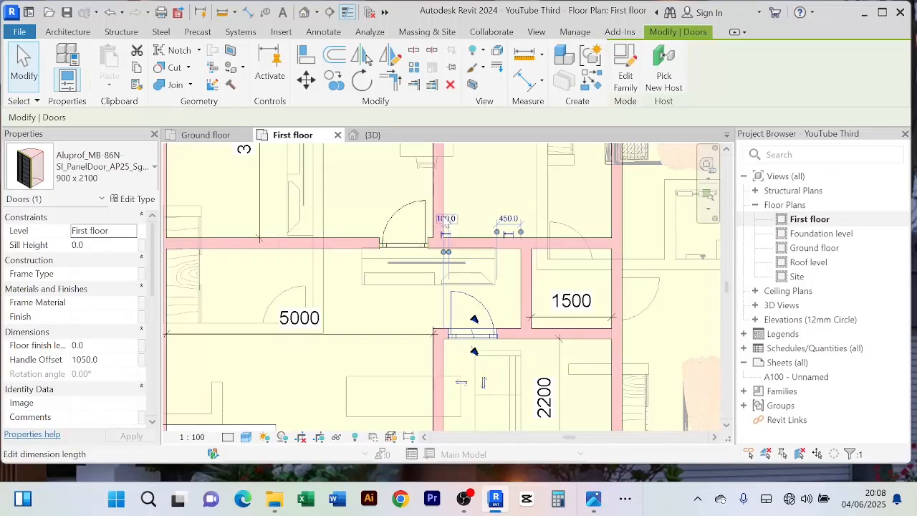
{"action": "left_click", "coordinate": [484, 386]}
{"action": "left_click", "coordinate": [392, 330]}
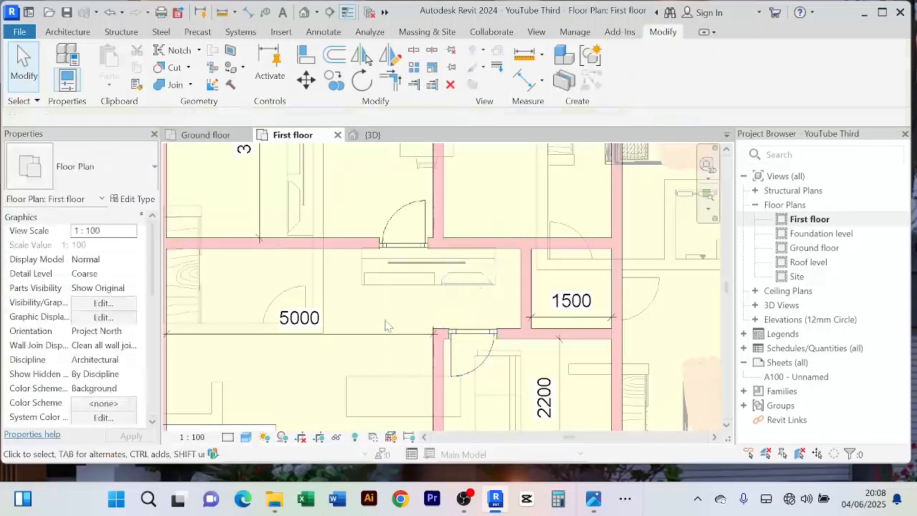
Step: Create a similar 900 x 2100 panel door in the upper bedroom wall, 100 mm to the right of the dividing wall
{"action": "scroll", "coordinate": [385, 317], "scroll_direction": "down", "scroll_amount": 2}
{"action": "middle_click_drag", "start_coordinate": [385, 311], "coordinate": [393, 294]}
{"action": "middle_click_drag", "start_coordinate": [472, 356], "coordinate": [458, 399]}
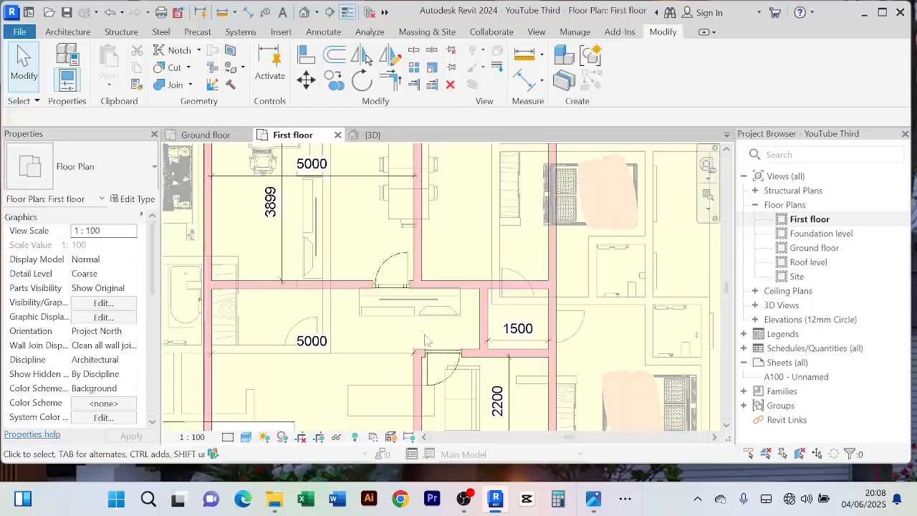
{"action": "left_click", "coordinate": [445, 362]}
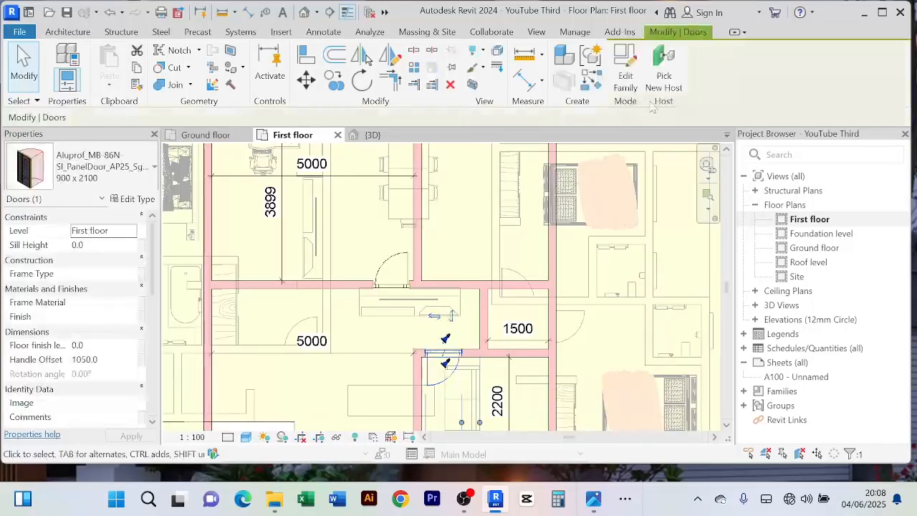
{"action": "left_click", "coordinate": [597, 84]}
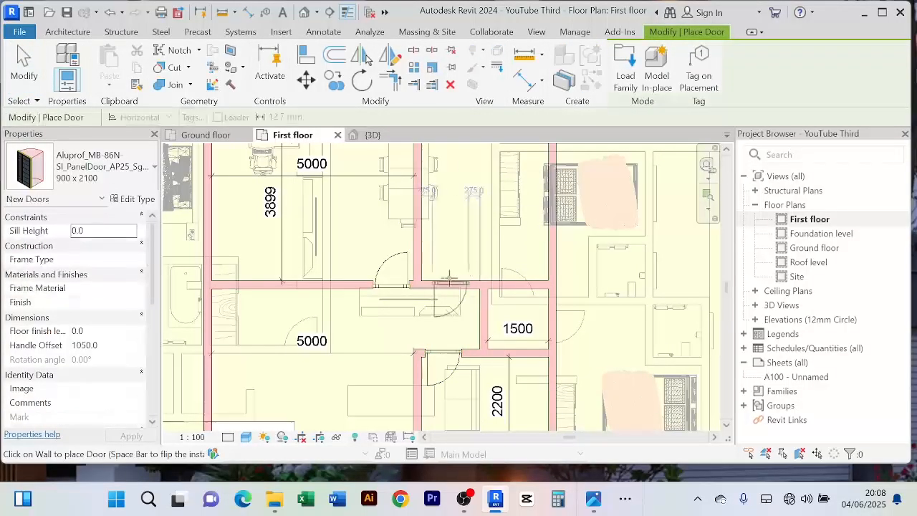
{"action": "right_click", "coordinate": [374, 326]}
{"action": "left_click", "coordinate": [409, 86]}
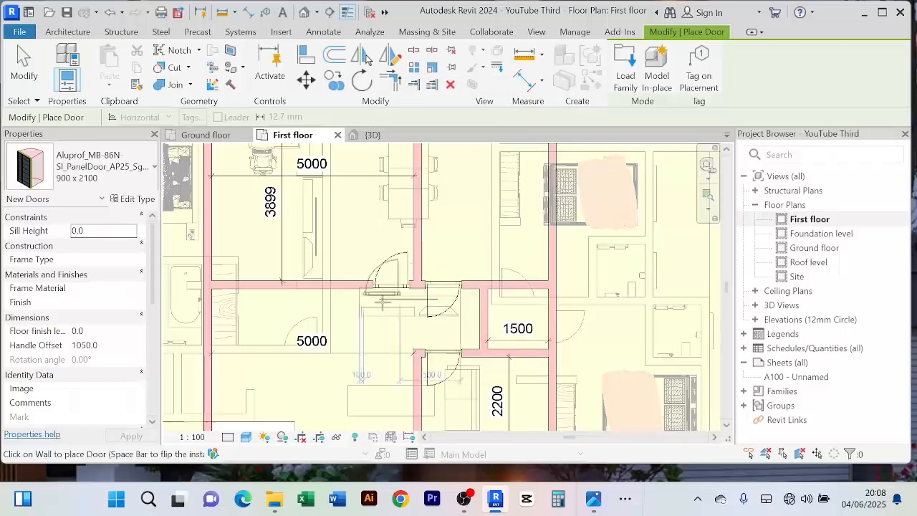
{"action": "right_click", "coordinate": [370, 315]}
{"action": "left_click", "coordinate": [390, 74]}
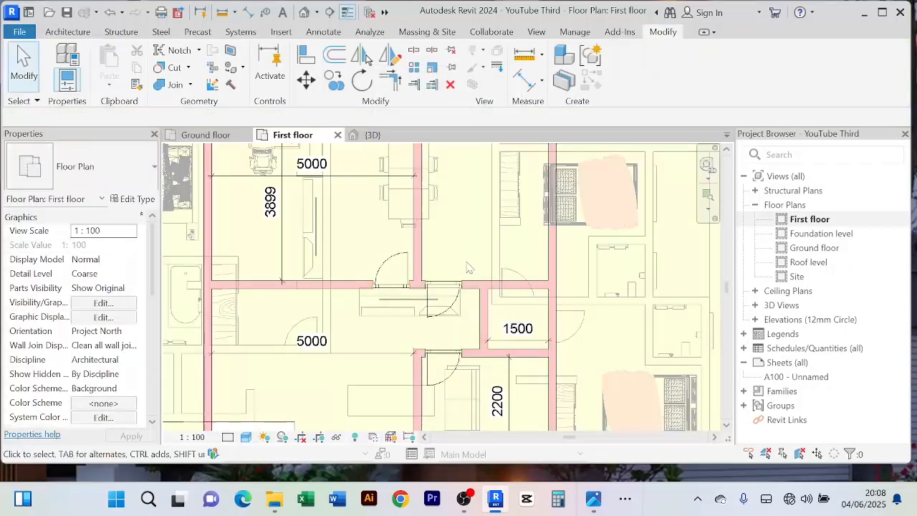
Step: Flip the facing of the new right-hand bedroom door so it swings into the bedroom
{"action": "left_click", "coordinate": [444, 299]}
{"action": "left_click", "coordinate": [446, 267]}
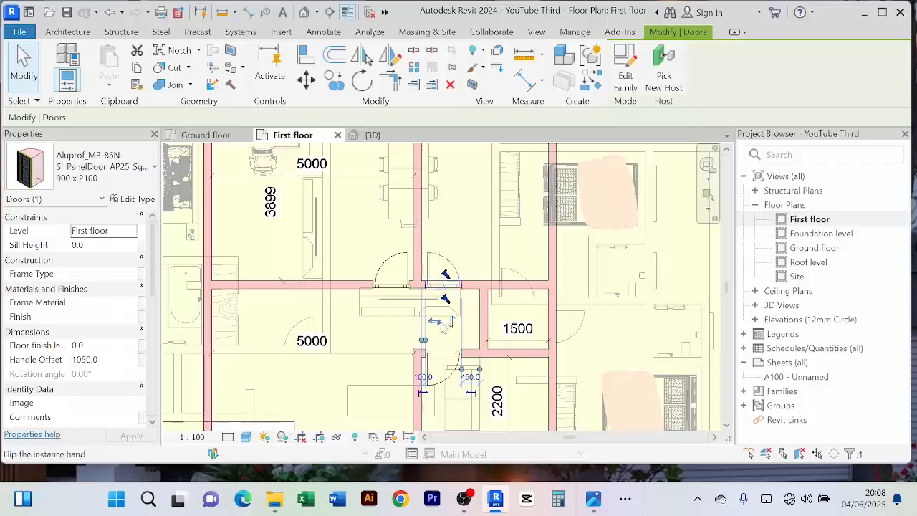
{"action": "left_click", "coordinate": [460, 246]}
{"action": "left_click", "coordinate": [438, 265]}
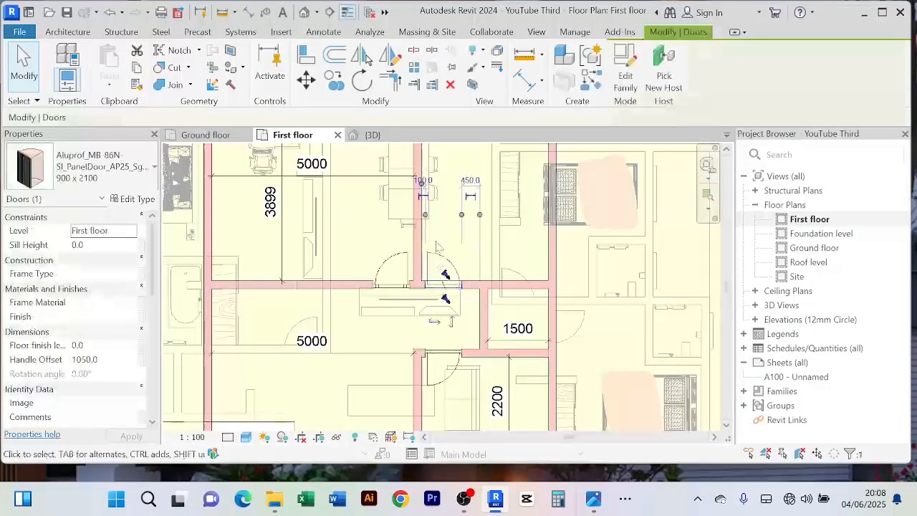
{"action": "scroll", "coordinate": [422, 187], "scroll_direction": "up", "scroll_amount": 4}
{"action": "scroll", "coordinate": [423, 185], "scroll_direction": "down", "scroll_amount": 3}
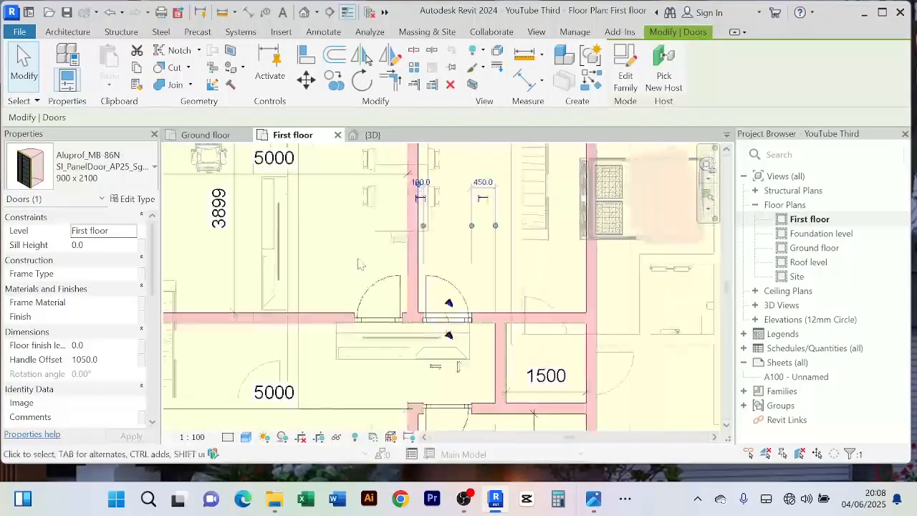
{"action": "left_click", "coordinate": [360, 264]}
Step: Examine the first-floor rooms and their door positions from the upper bedrooms down to the stair hall
{"action": "scroll", "coordinate": [358, 262], "scroll_direction": "down", "scroll_amount": 3}
{"action": "scroll", "coordinate": [432, 306], "scroll_direction": "up", "scroll_amount": 2}
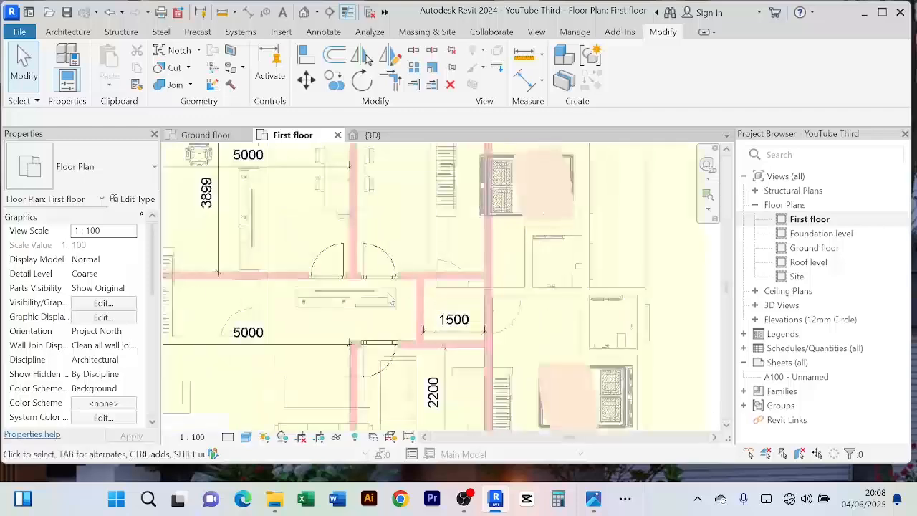
{"action": "scroll", "coordinate": [388, 304], "scroll_direction": "down", "scroll_amount": 1}
{"action": "middle_click_drag", "start_coordinate": [390, 322], "coordinate": [450, 335]}
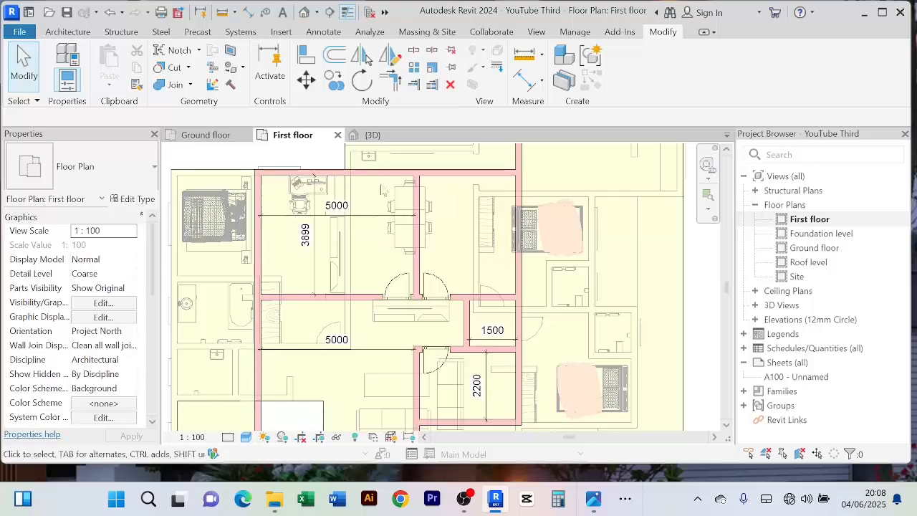
{"action": "middle_click_drag", "start_coordinate": [390, 198], "coordinate": [378, 250]}
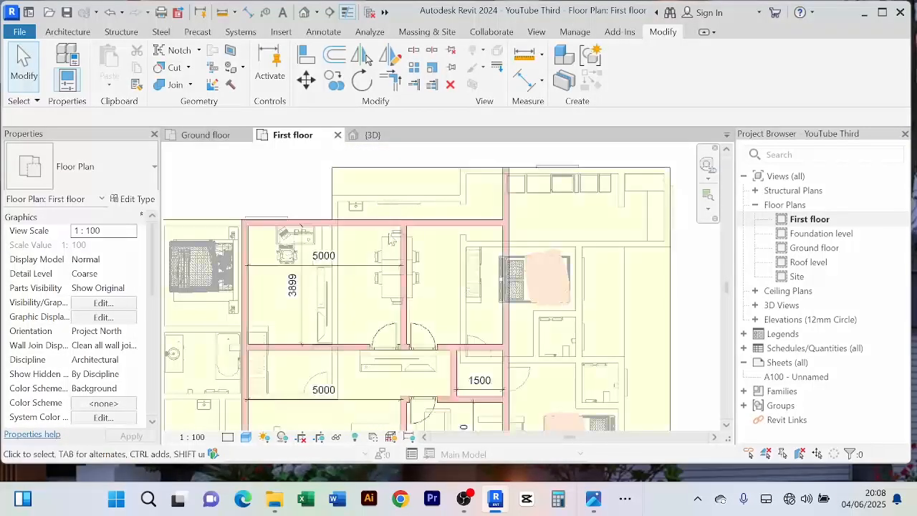
{"action": "scroll", "coordinate": [367, 244], "scroll_direction": "down", "scroll_amount": 1}
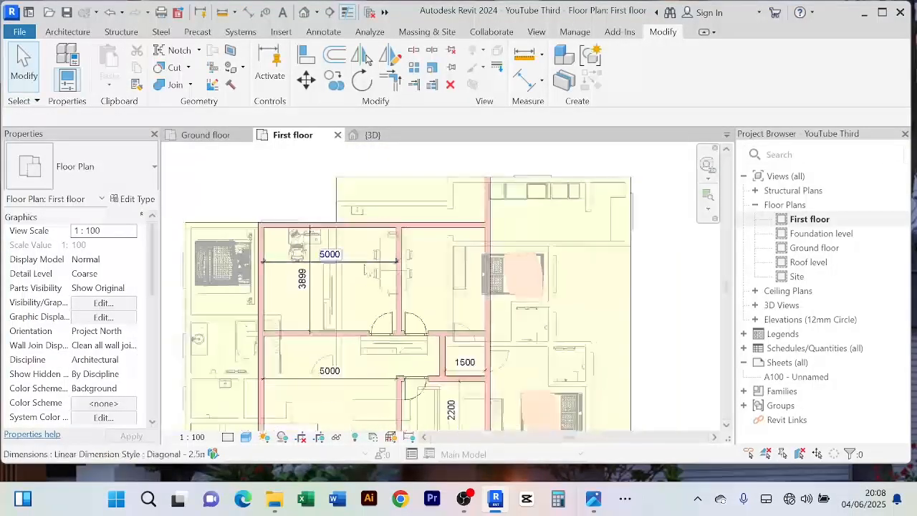
{"action": "middle_click_drag", "start_coordinate": [375, 279], "coordinate": [381, 239]}
{"action": "middle_click_drag", "start_coordinate": [487, 353], "coordinate": [504, 277]}
Step: Create a similar M_Door-Double-Sliding 1500 x 2000mm in the short wall of the 1500 mm room, about 400 mm from its upper wall
{"action": "left_click", "coordinate": [421, 351]}
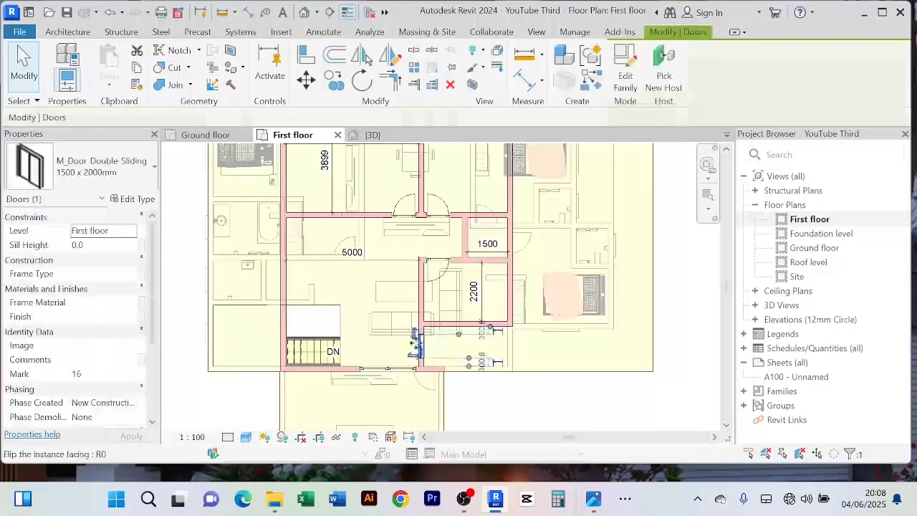
{"action": "key", "text": "c"}
{"action": "key", "text": "s"}
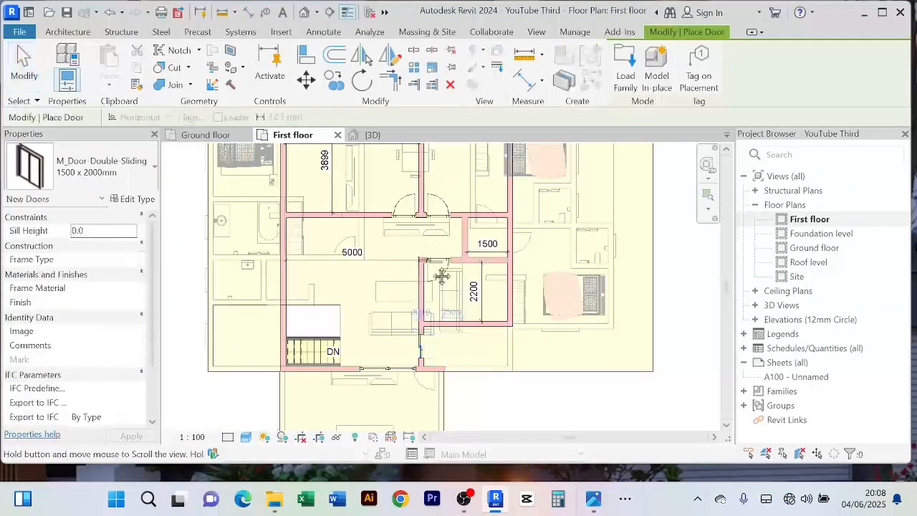
{"action": "middle_click_drag", "start_coordinate": [454, 239], "coordinate": [436, 283]}
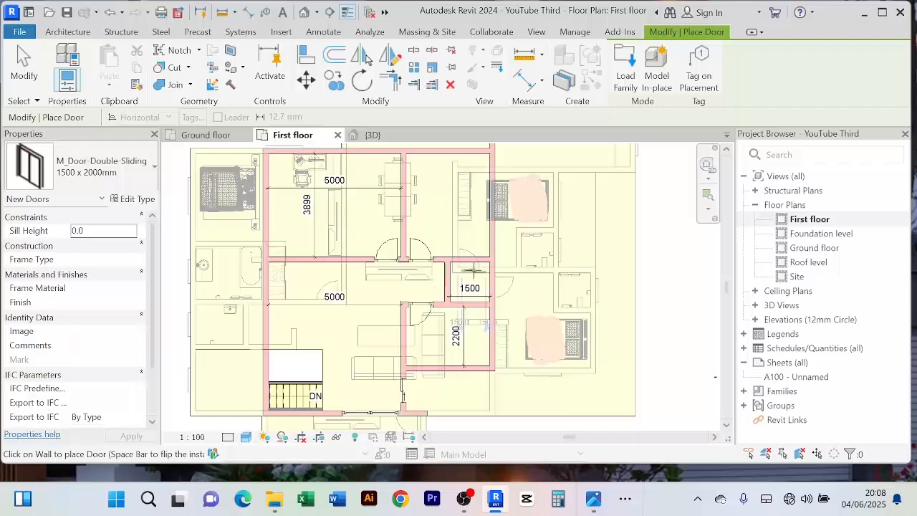
{"action": "scroll", "coordinate": [470, 271], "scroll_direction": "up", "scroll_amount": 5}
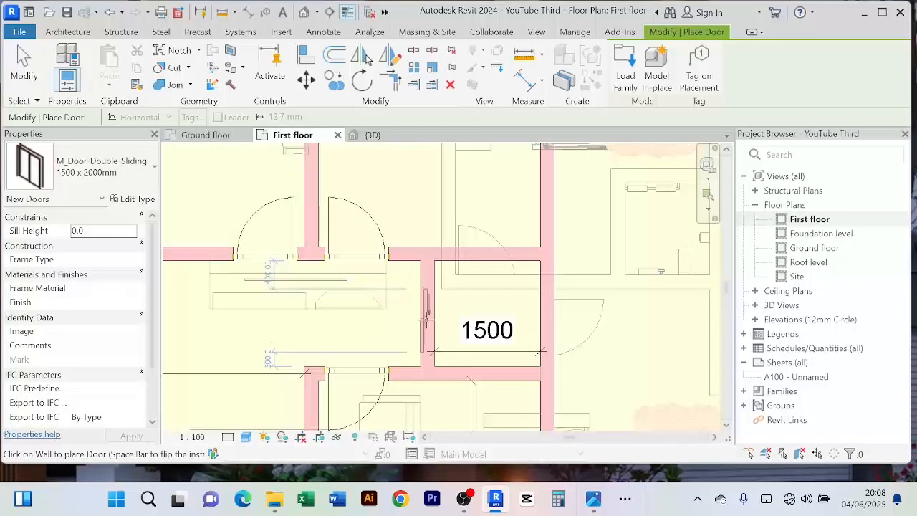
{"action": "left_click", "coordinate": [425, 320]}
Step: Place a M_Door-Double-Sliding 1500 x 2000mm in the upper wall of the left bedroom, about 200 mm from the dividing wall, and end door placement
{"action": "scroll", "coordinate": [383, 281], "scroll_direction": "down", "scroll_amount": 3}
{"action": "middle_click_drag", "start_coordinate": [395, 231], "coordinate": [466, 368]}
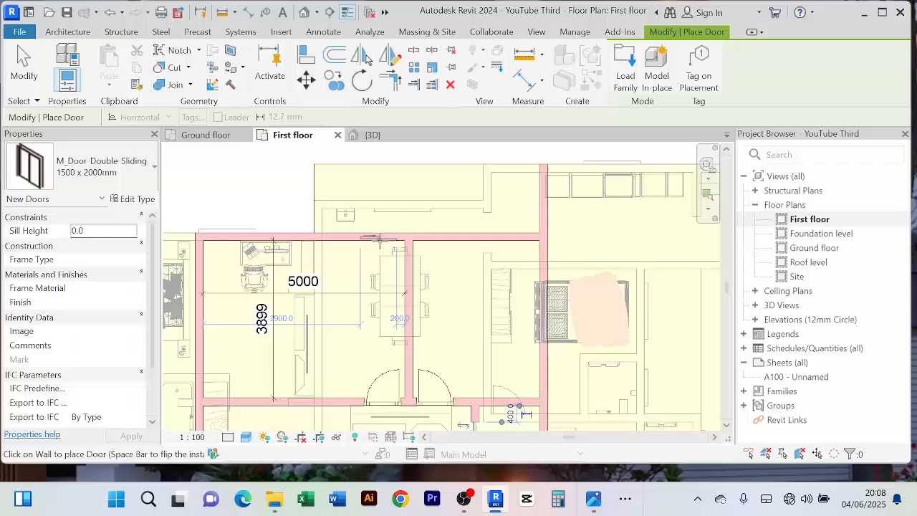
{"action": "right_click", "coordinate": [478, 201]}
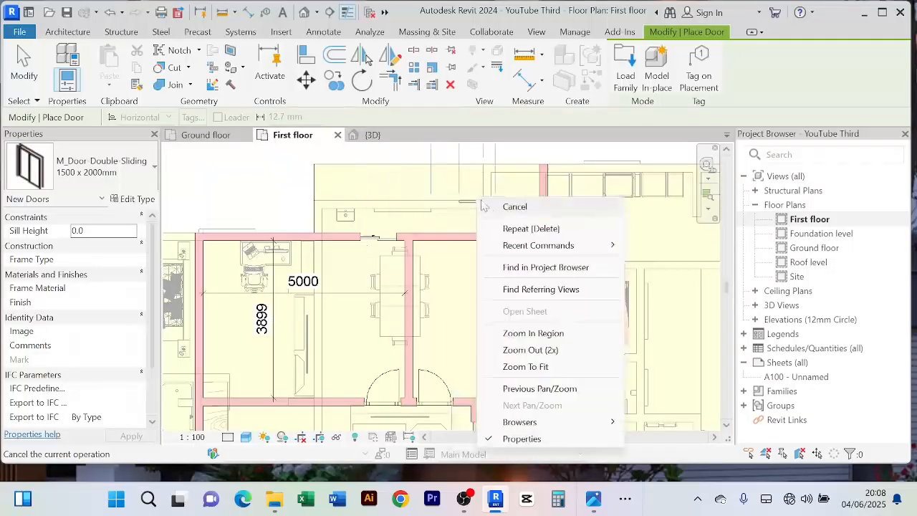
{"action": "left_click", "coordinate": [481, 206]}
Step: Flip the facing of the new sliding door in the left bedroom's upper wall
{"action": "scroll", "coordinate": [342, 241], "scroll_direction": "up", "scroll_amount": 2}
{"action": "left_click", "coordinate": [390, 234]}
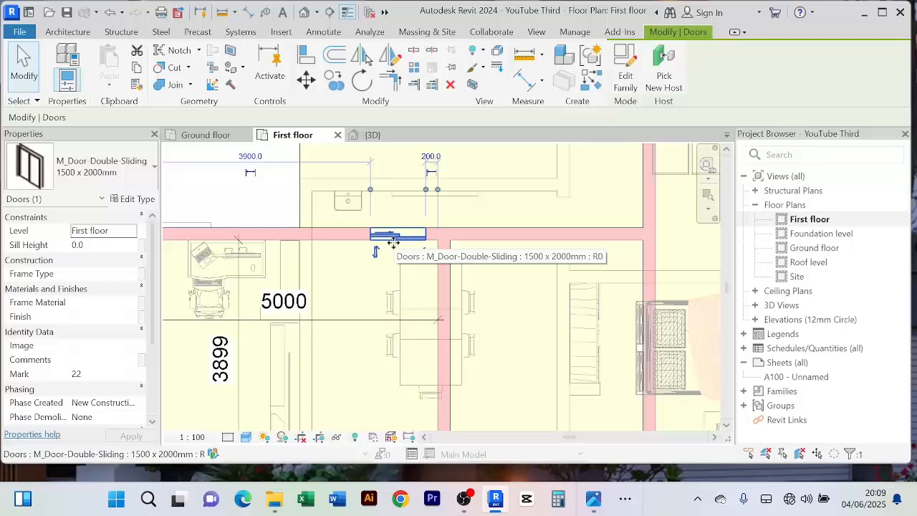
{"action": "left_click", "coordinate": [420, 251]}
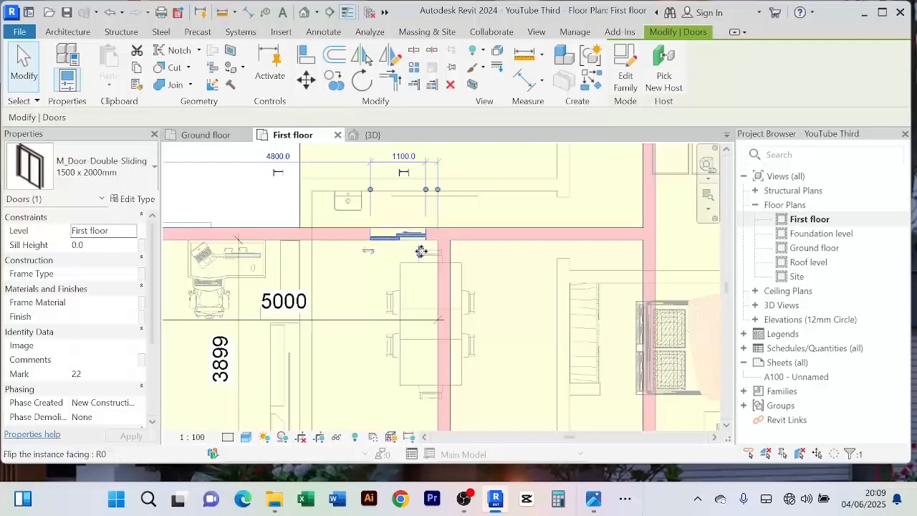
{"action": "left_click", "coordinate": [474, 278]}
{"action": "scroll", "coordinate": [442, 273], "scroll_direction": "down", "scroll_amount": 2}
Step: Set the distance between the left bedroom's sliding door and the dividing wall to 100 mm
{"action": "left_click", "coordinate": [430, 252]}
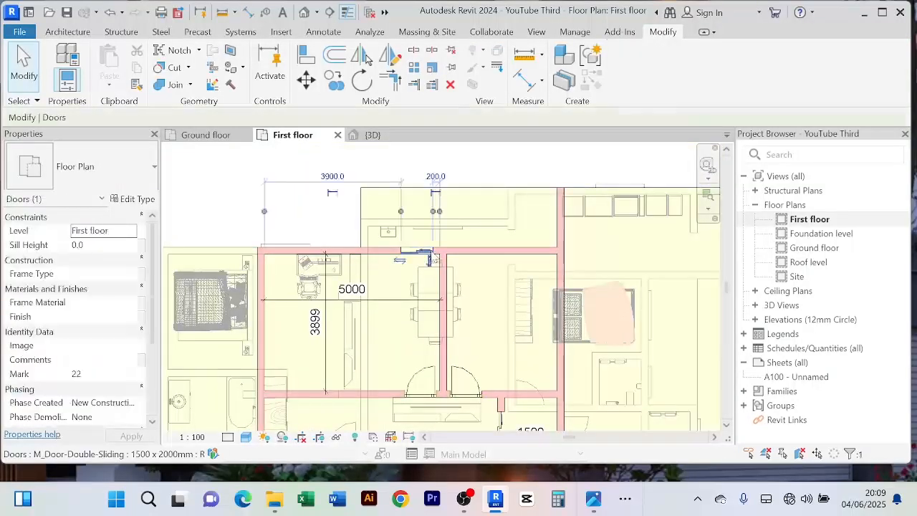
{"action": "scroll", "coordinate": [449, 238], "scroll_direction": "up", "scroll_amount": 2}
{"action": "middle_click_drag", "start_coordinate": [470, 244], "coordinate": [467, 393]}
{"action": "left_click", "coordinate": [430, 282]}
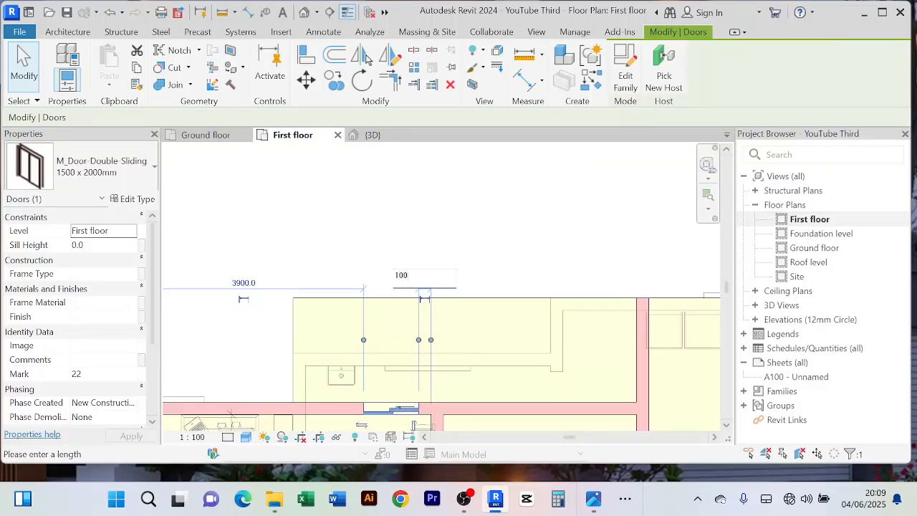
{"action": "type", "text": "100"}
{"action": "key", "text": "Return"}
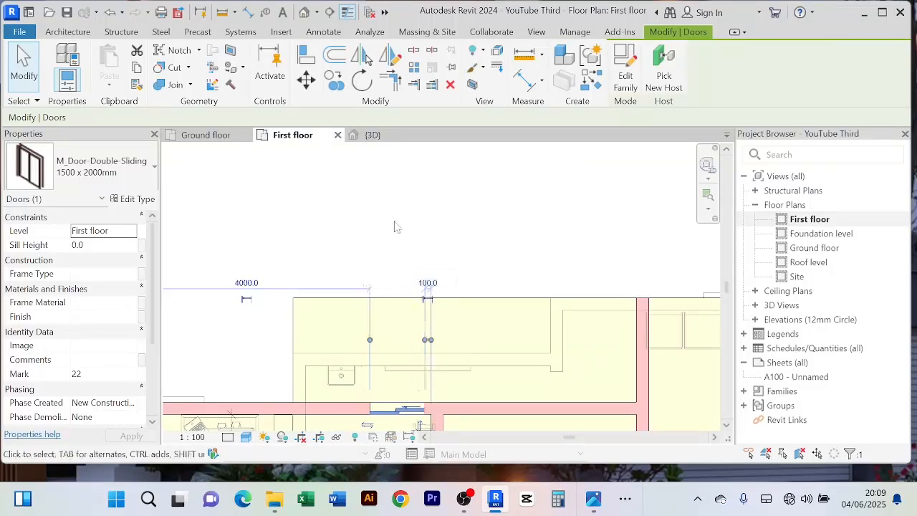
{"action": "left_click", "coordinate": [465, 248]}
Step: Set the gap between the sliding door of the 1500 mm room and that room's lower wall to 100 mm
{"action": "scroll", "coordinate": [466, 245], "scroll_direction": "down", "scroll_amount": 3}
{"action": "middle_click_drag", "start_coordinate": [502, 365], "coordinate": [464, 238]}
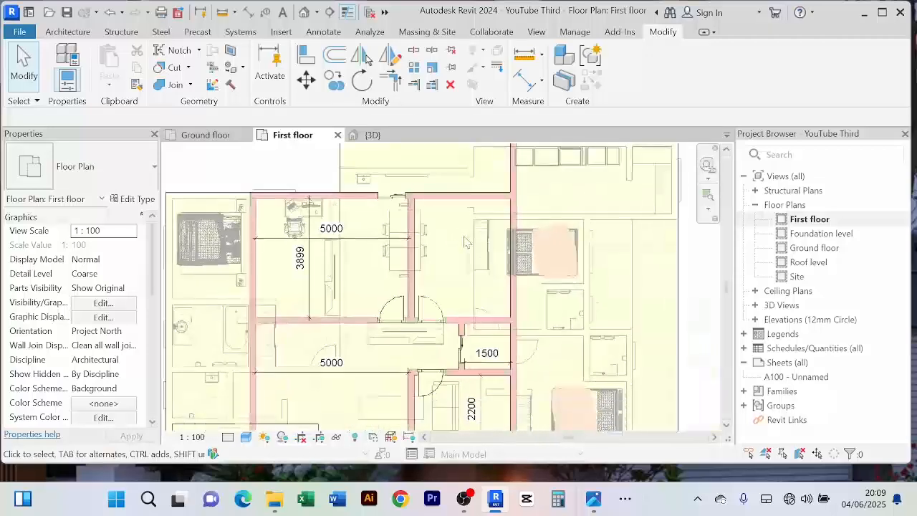
{"action": "scroll", "coordinate": [466, 242], "scroll_direction": "down", "scroll_amount": 3}
{"action": "middle_click_drag", "start_coordinate": [466, 319], "coordinate": [500, 351]}
{"action": "scroll", "coordinate": [470, 251], "scroll_direction": "up", "scroll_amount": 5}
{"action": "scroll", "coordinate": [383, 266], "scroll_direction": "down", "scroll_amount": 1}
{"action": "middle_click_drag", "start_coordinate": [384, 267], "coordinate": [391, 293]}
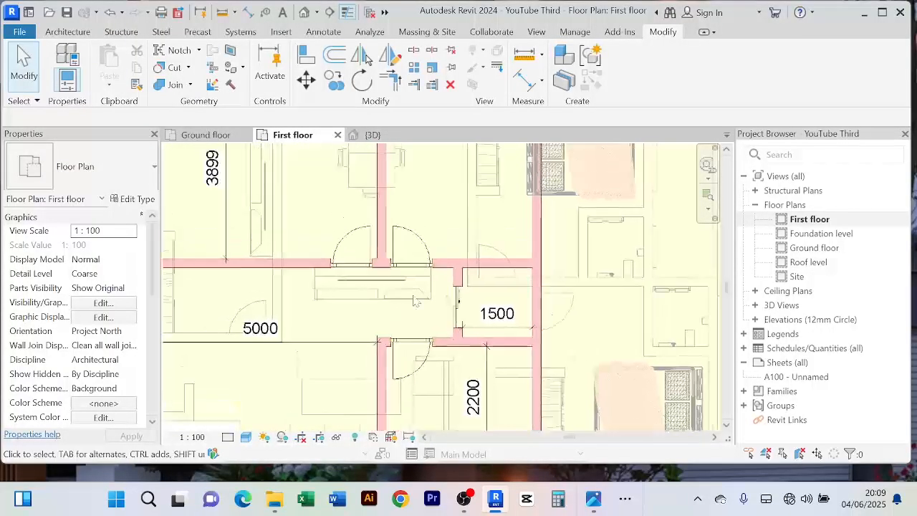
{"action": "scroll", "coordinate": [458, 308], "scroll_direction": "up", "scroll_amount": 3}
{"action": "scroll", "coordinate": [458, 313], "scroll_direction": "down", "scroll_amount": 3}
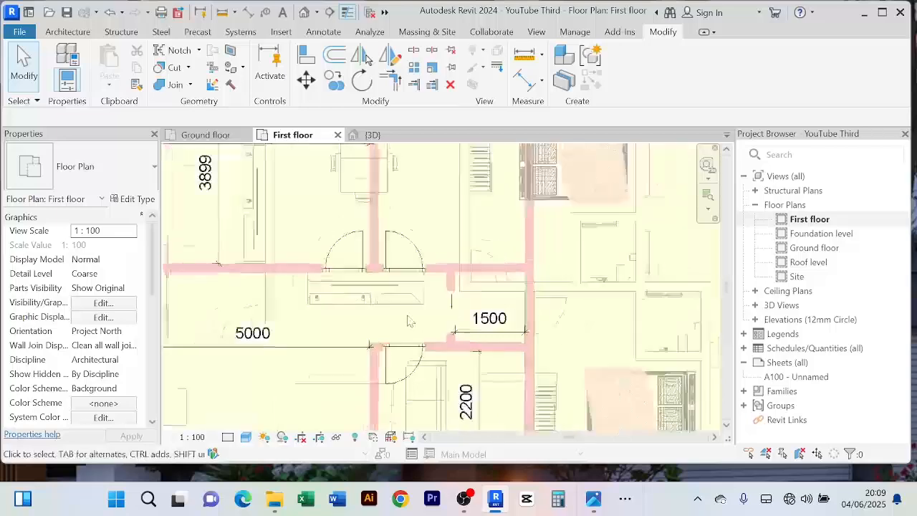
{"action": "left_click", "coordinate": [445, 312]}
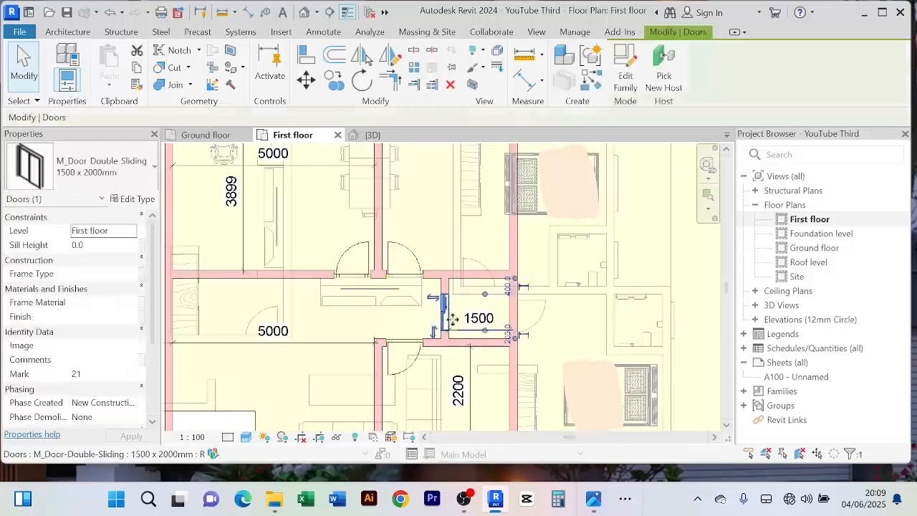
{"action": "scroll", "coordinate": [448, 315], "scroll_direction": "up", "scroll_amount": 2}
{"action": "scroll", "coordinate": [507, 356], "scroll_direction": "up", "scroll_amount": 2}
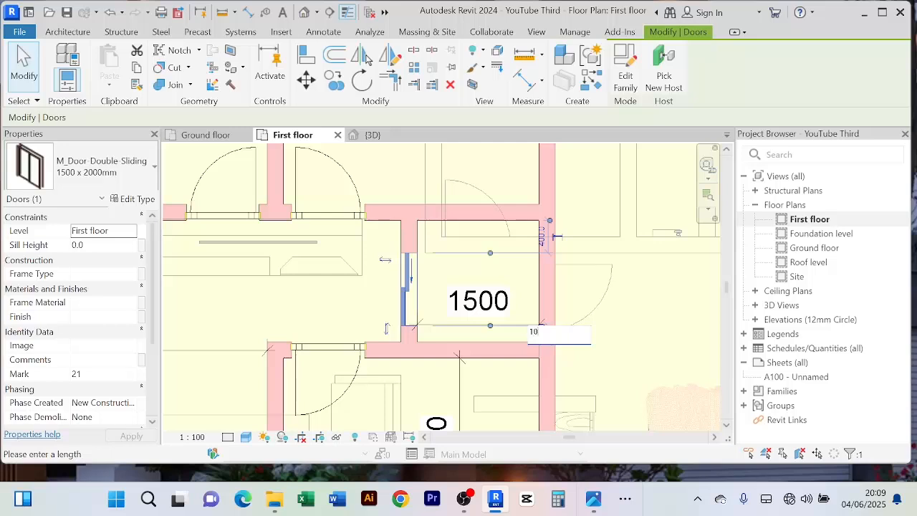
{"action": "key", "text": "Return"}
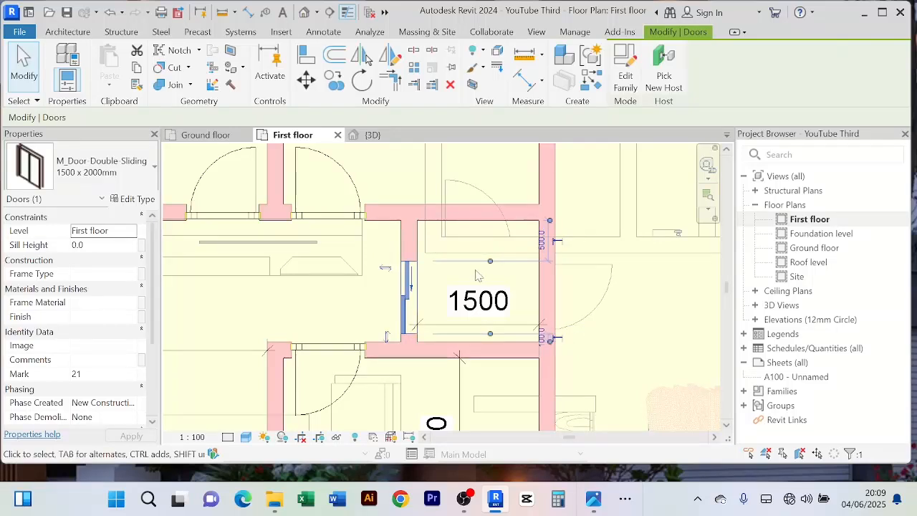
Step: Flip the hand and facing of the 1500 mm room's sliding door so it sits toward the room side
{"action": "left_click", "coordinate": [387, 337]}
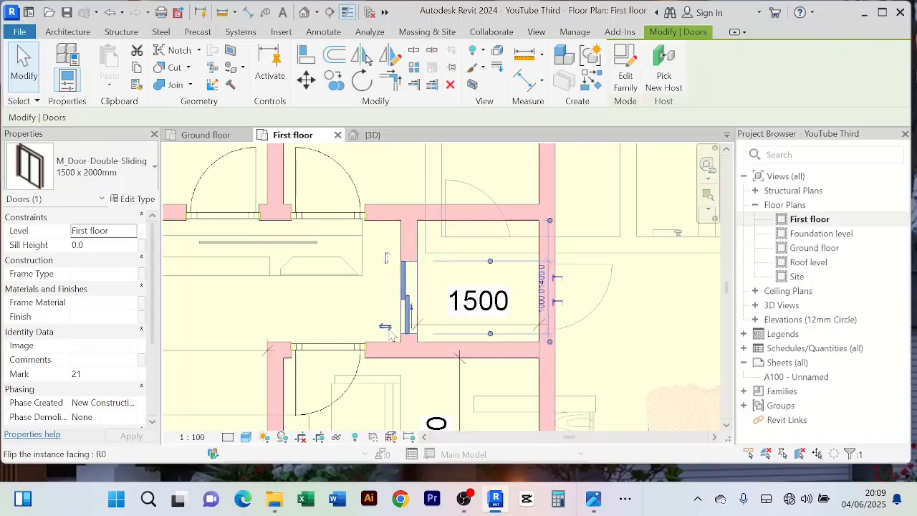
{"action": "left_click", "coordinate": [387, 260]}
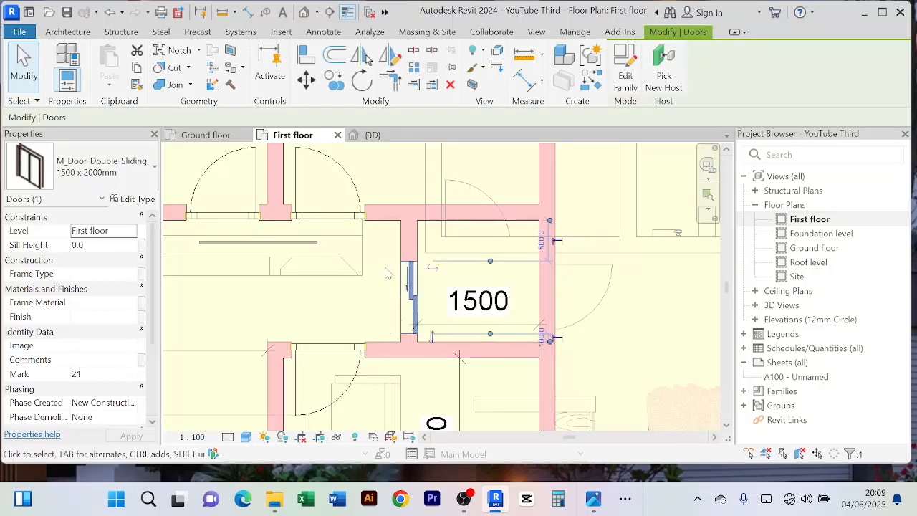
{"action": "left_click", "coordinate": [385, 269]}
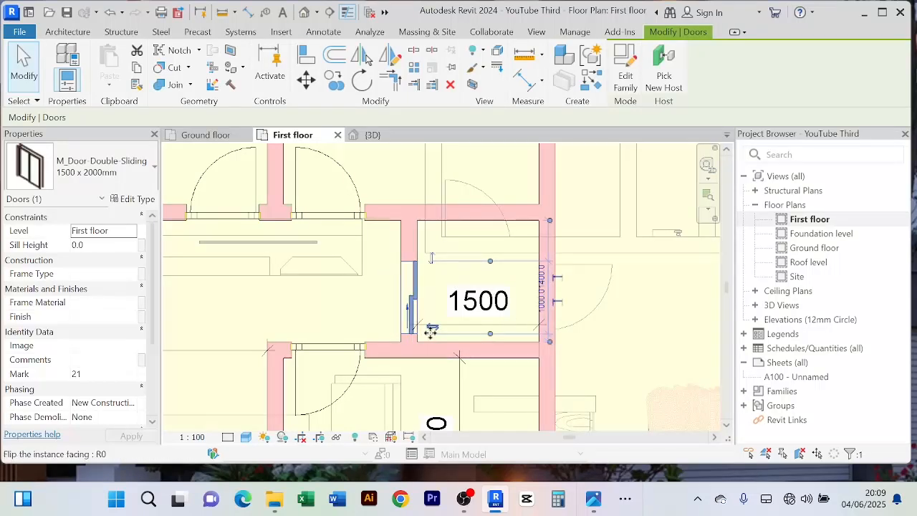
{"action": "left_click", "coordinate": [352, 313]}
Step: Dimension the passage width between the upper bedroom wall and the upper wall of the 2200 mm room
{"action": "scroll", "coordinate": [351, 313], "scroll_direction": "down", "scroll_amount": 3}
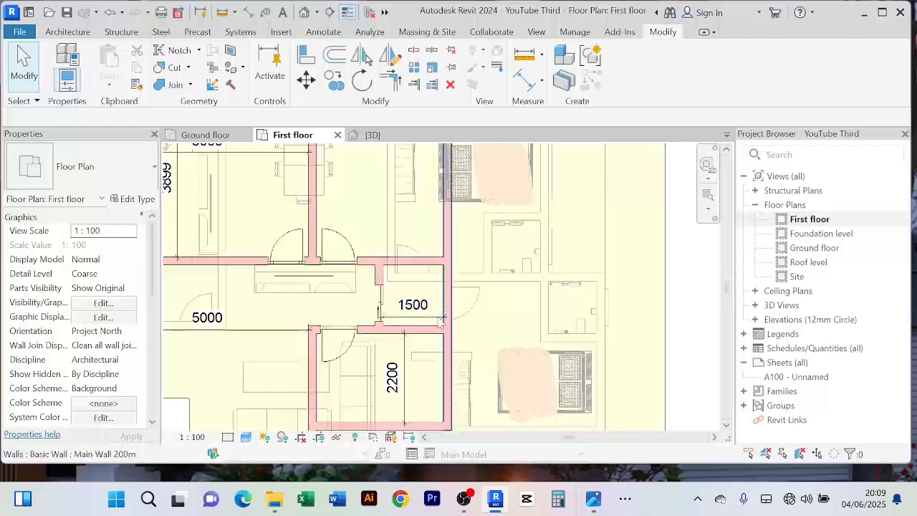
{"action": "scroll", "coordinate": [655, 388], "scroll_direction": "down", "scroll_amount": 2}
{"action": "middle_click_drag", "start_coordinate": [654, 389], "coordinate": [666, 282]}
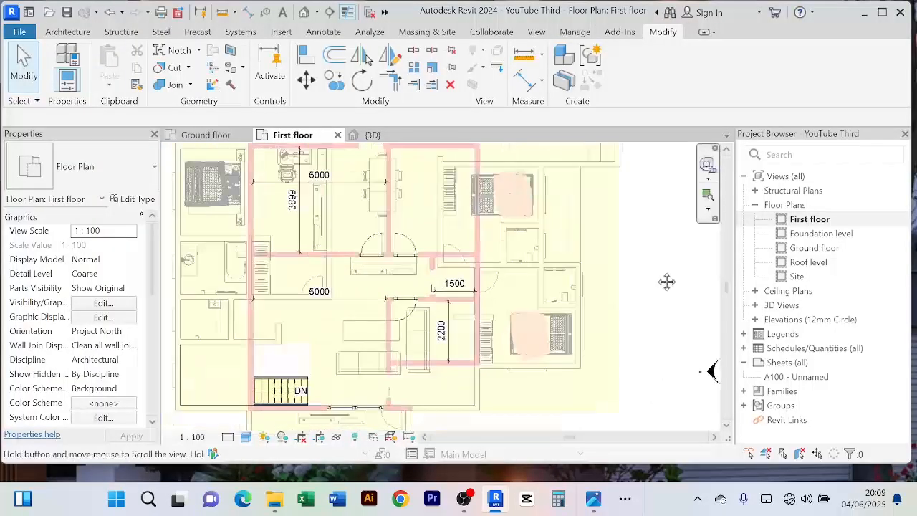
{"action": "scroll", "coordinate": [370, 288], "scroll_direction": "up", "scroll_amount": 4}
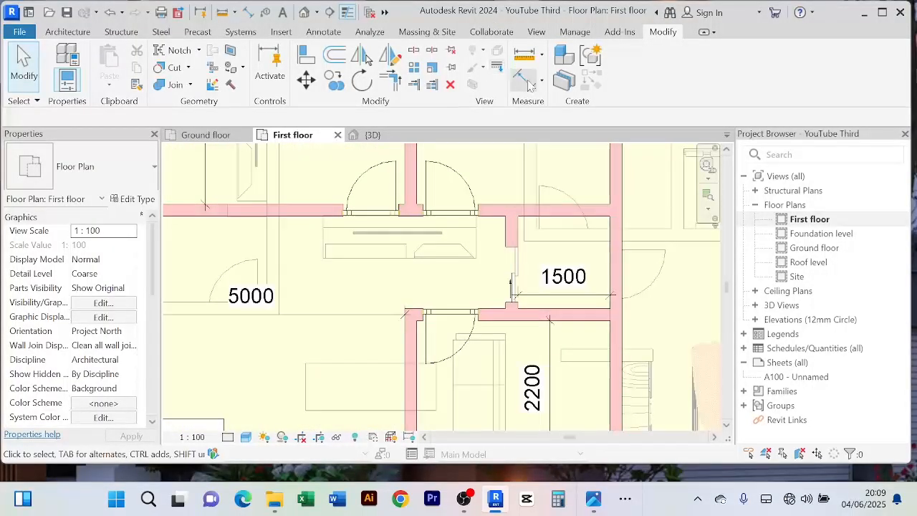
{"action": "left_click", "coordinate": [527, 83]}
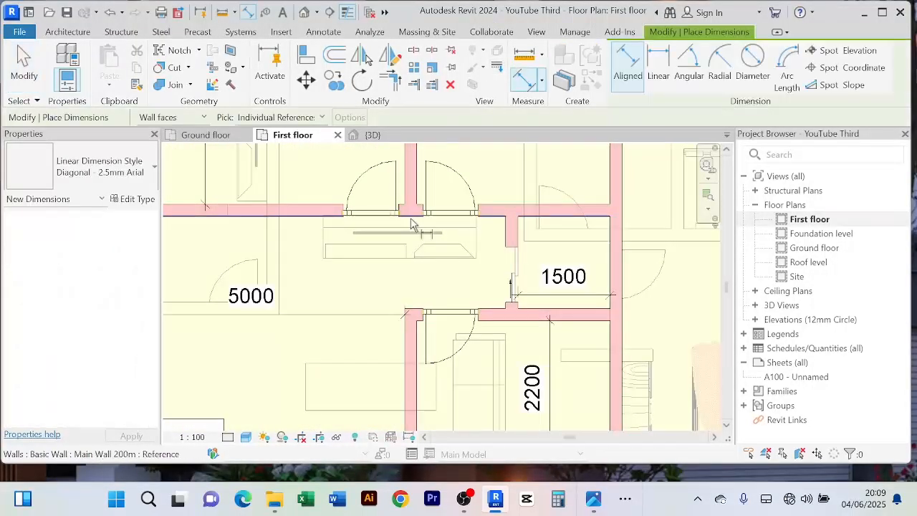
{"action": "left_click", "coordinate": [414, 312]}
{"action": "right_click", "coordinate": [363, 267]}
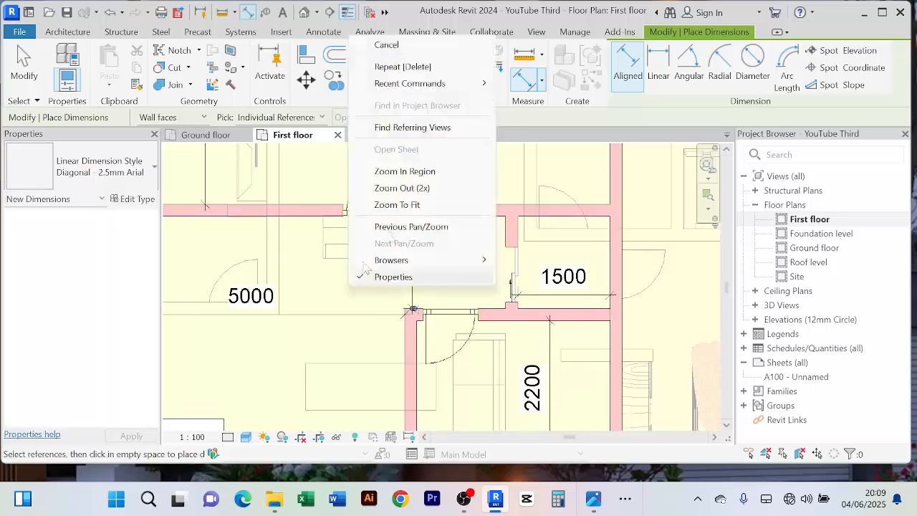
{"action": "left_click", "coordinate": [386, 44]}
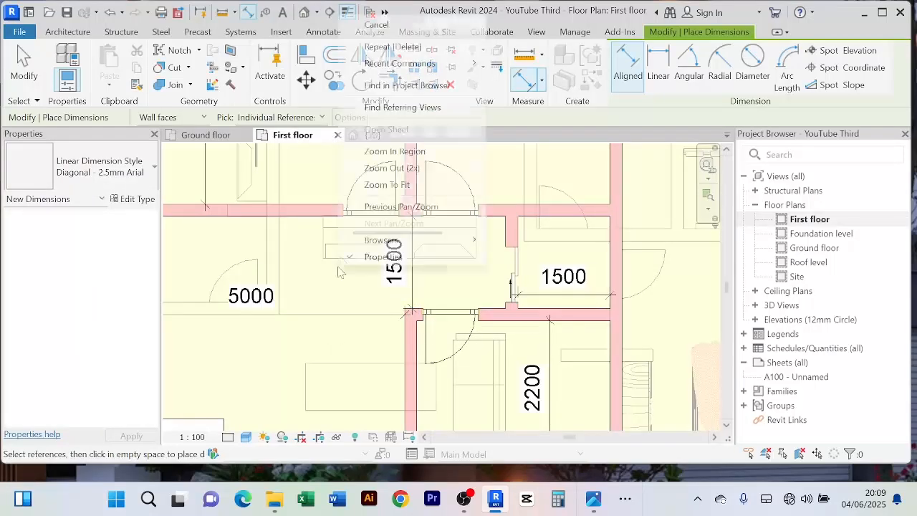
{"action": "left_click", "coordinate": [376, 24]}
Step: Extend the upper end of the 2200 mm room's left wall into the passage, to about 1100 mm below the bedroom wall
{"action": "scroll", "coordinate": [405, 340], "scroll_direction": "up", "scroll_amount": 2}
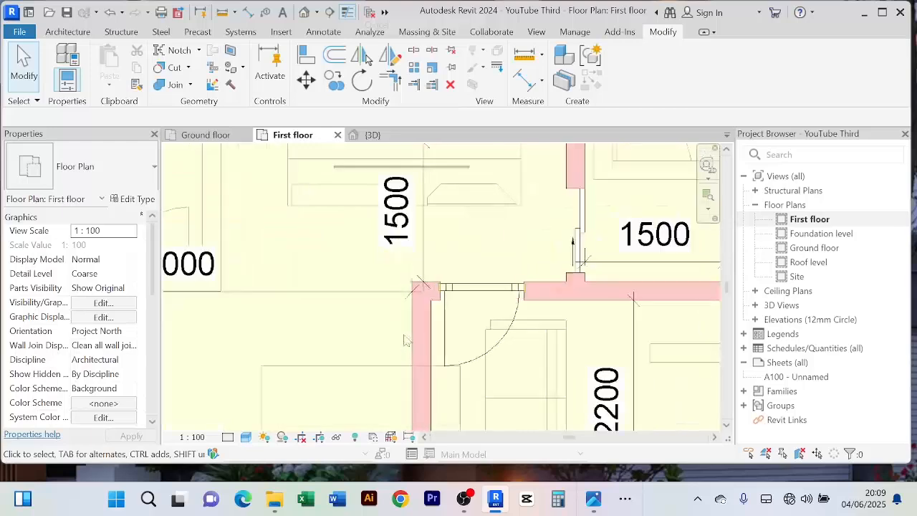
{"action": "left_click", "coordinate": [421, 333]}
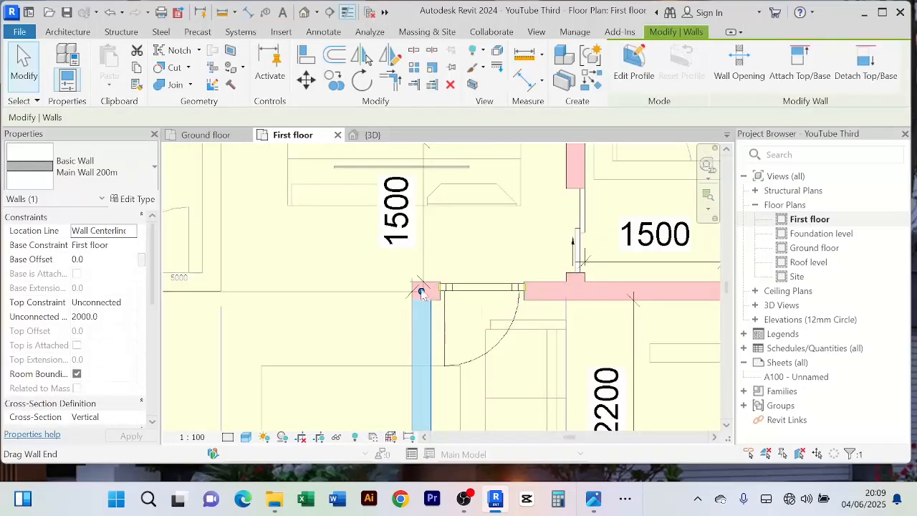
{"action": "left_click_drag", "start_coordinate": [421, 292], "coordinate": [421, 245]}
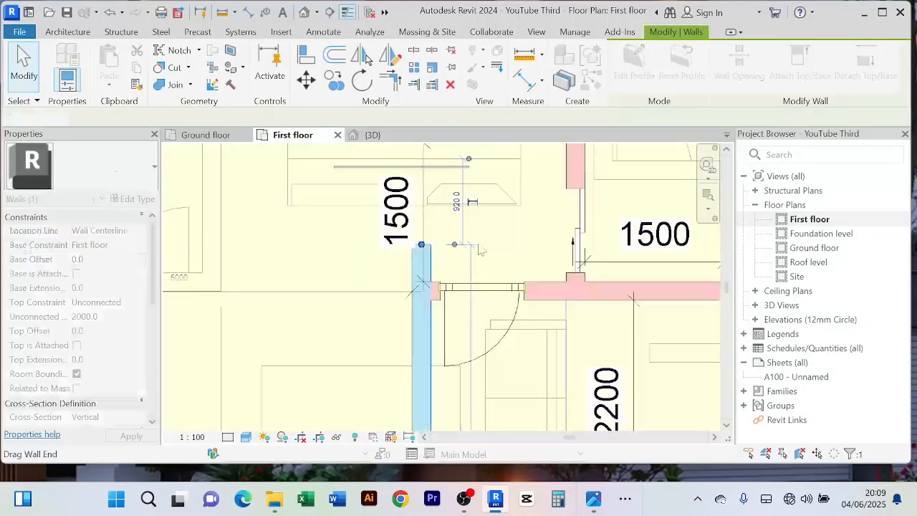
{"action": "key", "text": "Escape"}
Step: Delete the vertical passage-width dimension beside the extended wall
{"action": "middle_click_drag", "start_coordinate": [442, 228], "coordinate": [423, 290]}
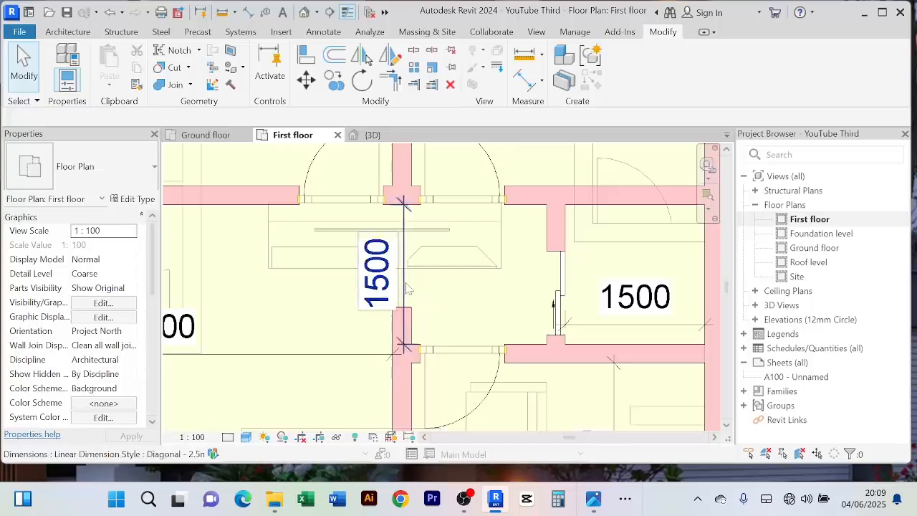
{"action": "left_click", "coordinate": [404, 288]}
{"action": "key", "text": "Delete"}
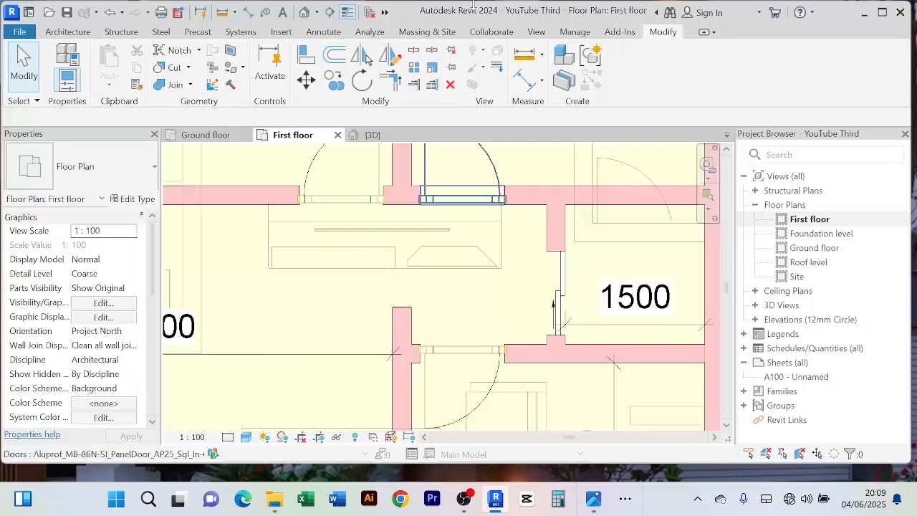
Step: Add an aligned dimension from the lower face of the bedroom wall to the end of the extended wall
{"action": "left_click", "coordinate": [523, 80]}
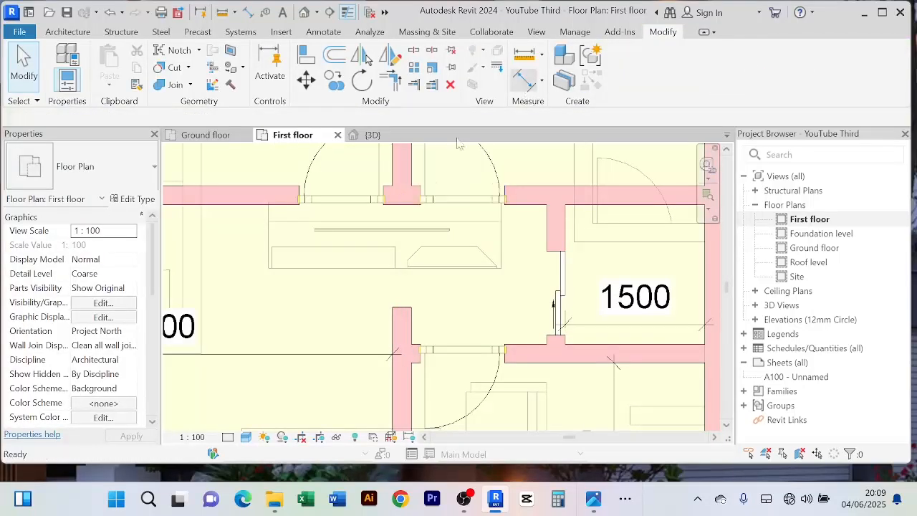
{"action": "left_click", "coordinate": [402, 211]}
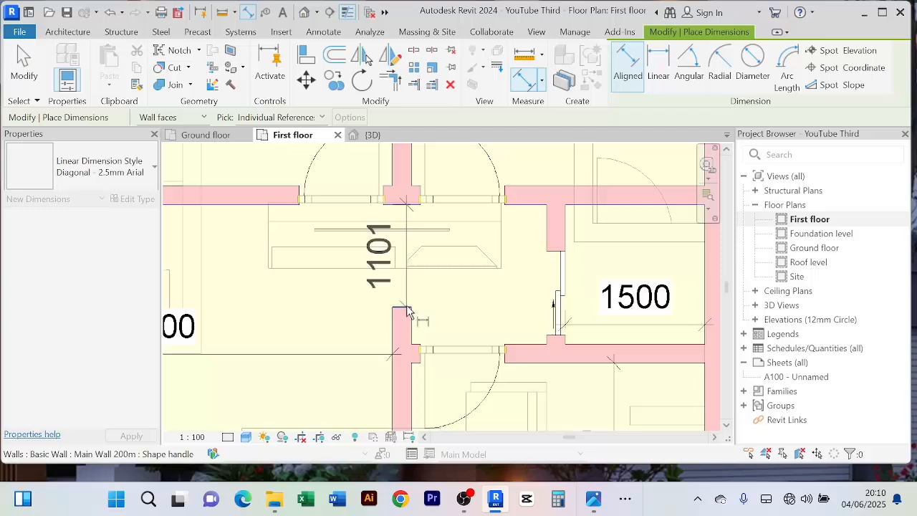
{"action": "right_click", "coordinate": [456, 255]}
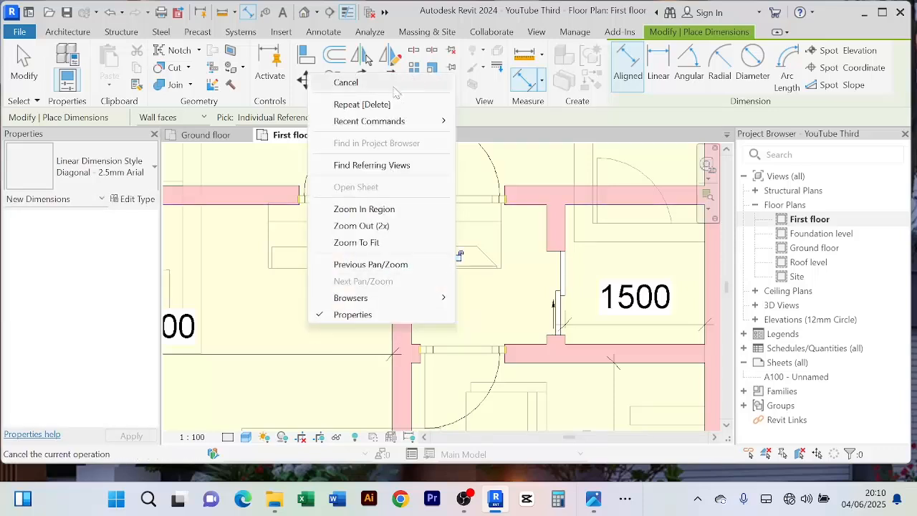
{"action": "key", "text": "Escape"}
{"action": "right_click", "coordinate": [362, 157]}
{"action": "left_click", "coordinate": [374, 82]}
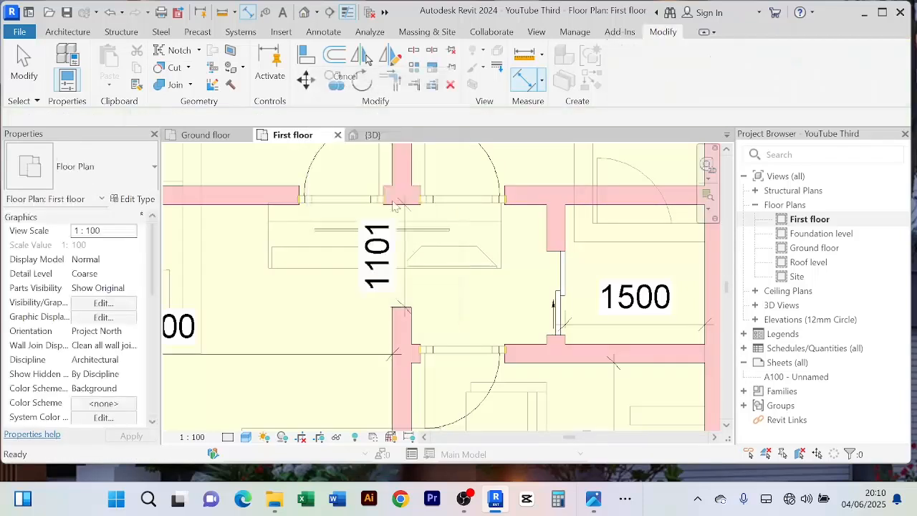
Step: Set the opening between the extended wall's end and the bedroom wall to 1000 mm
{"action": "left_click", "coordinate": [402, 318]}
{"action": "left_click", "coordinate": [391, 259]}
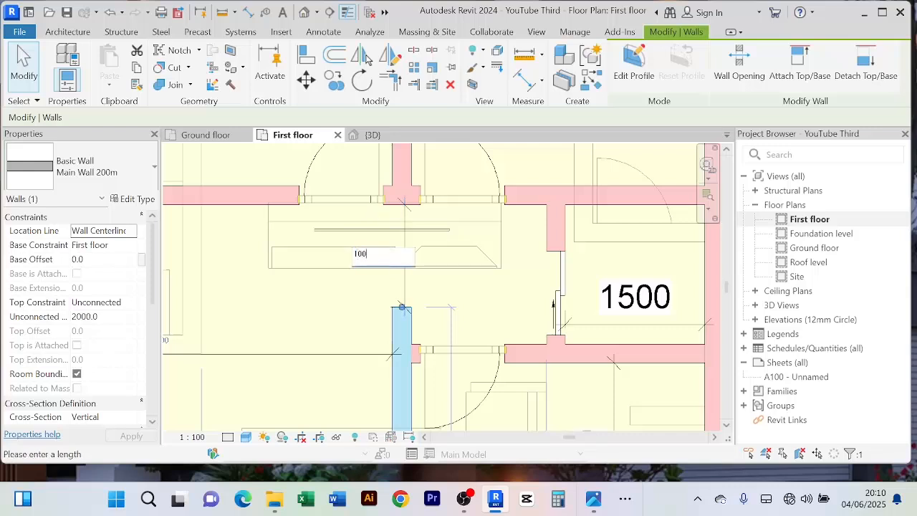
{"action": "type", "text": "1000"}
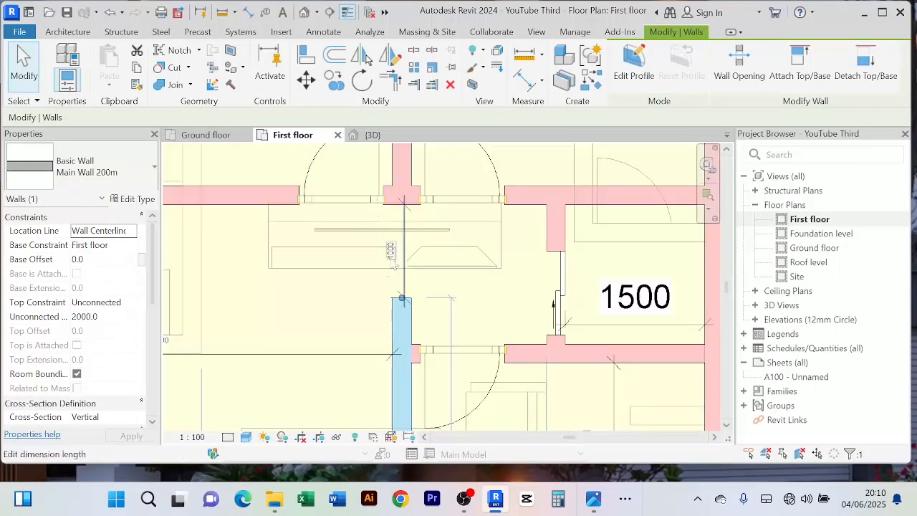
{"action": "key", "text": "Return"}
{"action": "key", "text": "Escape"}
{"action": "scroll", "coordinate": [351, 319], "scroll_direction": "down", "scroll_amount": 2}
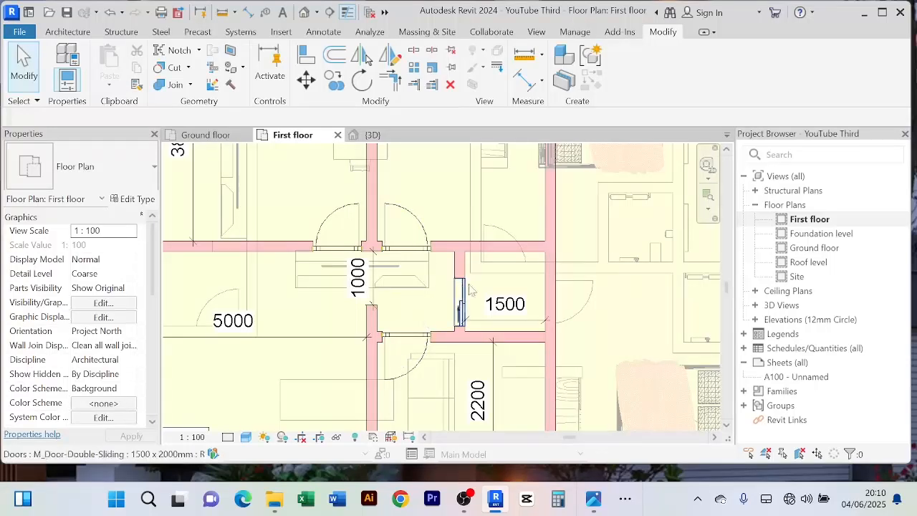
{"action": "scroll", "coordinate": [385, 317], "scroll_direction": "up", "scroll_amount": 2}
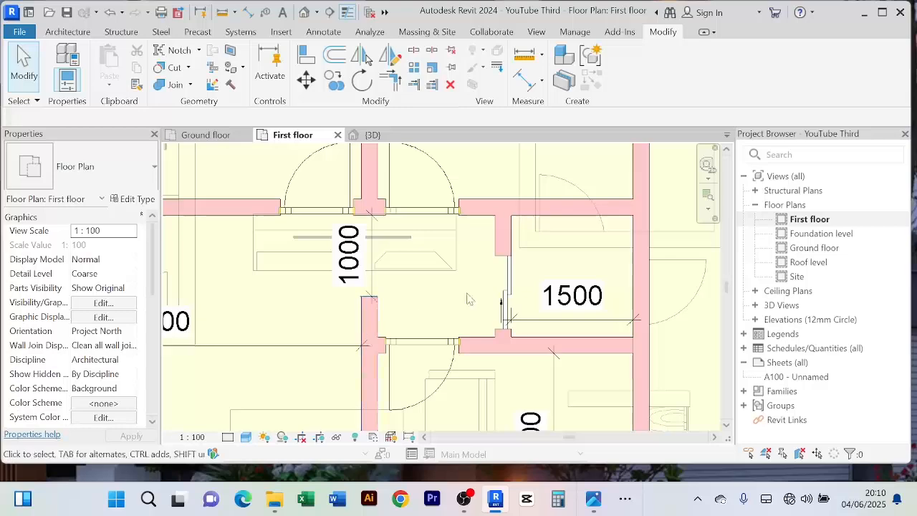
Step: Examine the first floor layout, covering the passage, its door openings, both upper bedrooms and the stair area
{"action": "scroll", "coordinate": [503, 302], "scroll_direction": "down", "scroll_amount": 3}
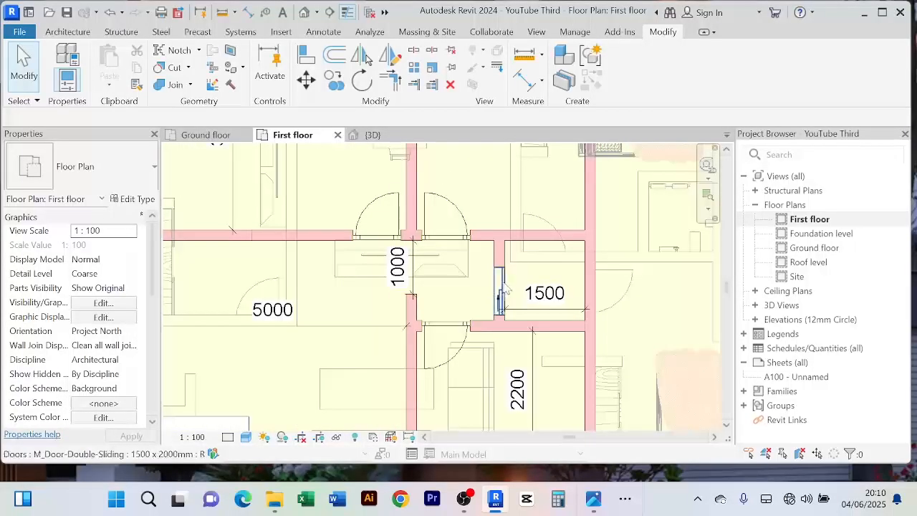
{"action": "scroll", "coordinate": [504, 300], "scroll_direction": "down", "scroll_amount": 1}
{"action": "scroll", "coordinate": [382, 306], "scroll_direction": "down", "scroll_amount": 1}
{"action": "scroll", "coordinate": [380, 323], "scroll_direction": "down", "scroll_amount": 1}
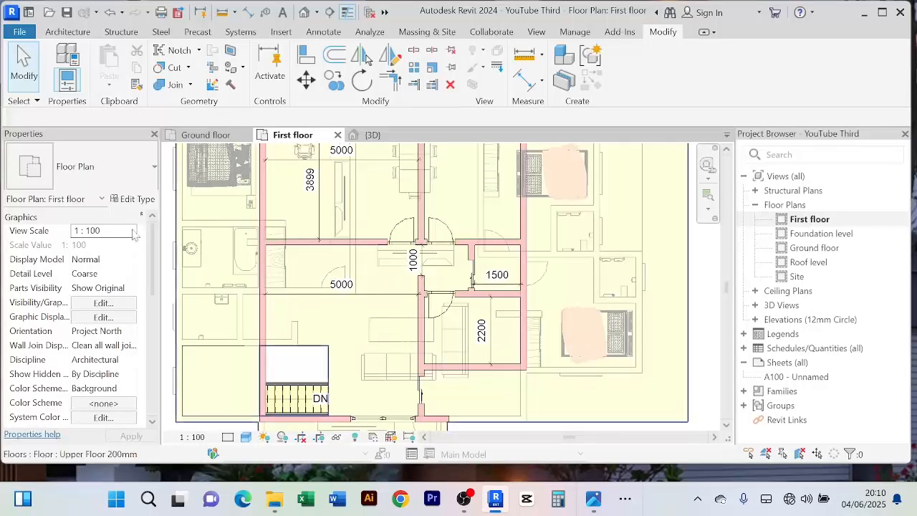
{"action": "scroll", "coordinate": [499, 266], "scroll_direction": "up", "scroll_amount": 2}
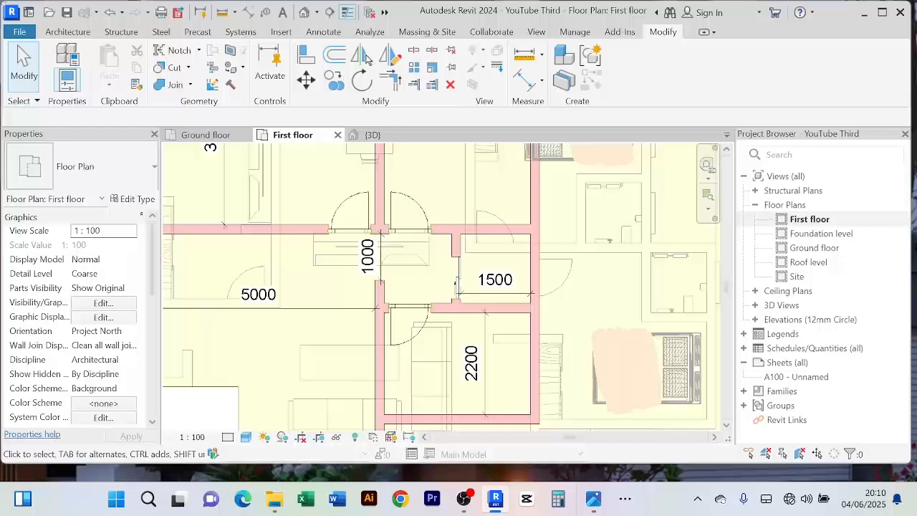
{"action": "scroll", "coordinate": [494, 247], "scroll_direction": "down", "scroll_amount": 3}
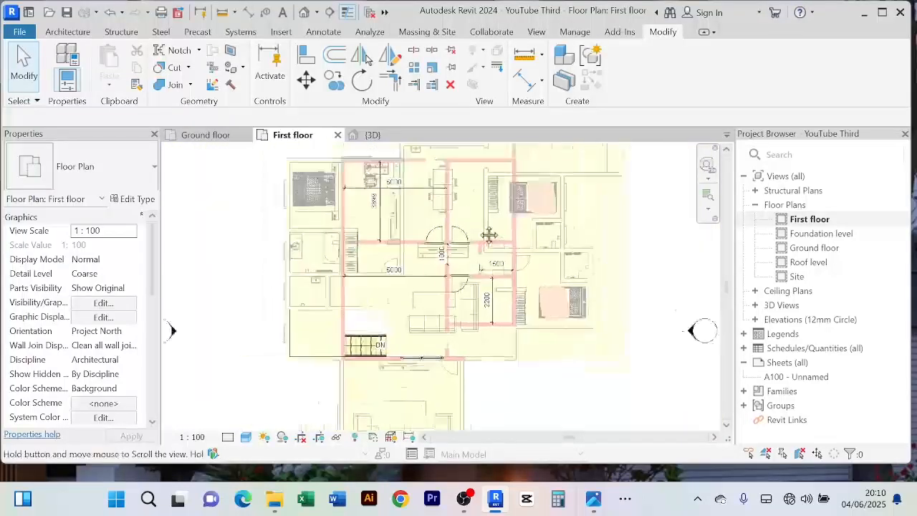
{"action": "scroll", "coordinate": [489, 234], "scroll_direction": "up", "scroll_amount": 4}
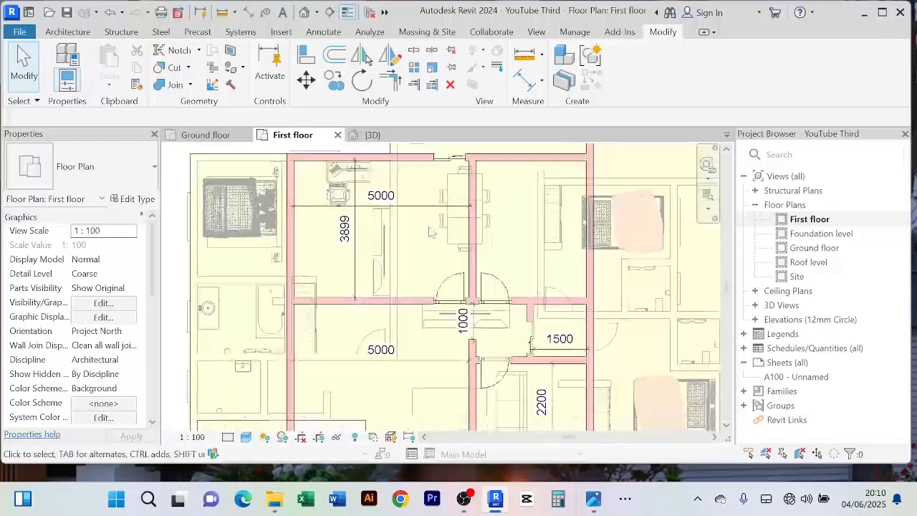
{"action": "scroll", "coordinate": [494, 226], "scroll_direction": "down", "scroll_amount": 3}
{"action": "scroll", "coordinate": [513, 222], "scroll_direction": "up", "scroll_amount": 3}
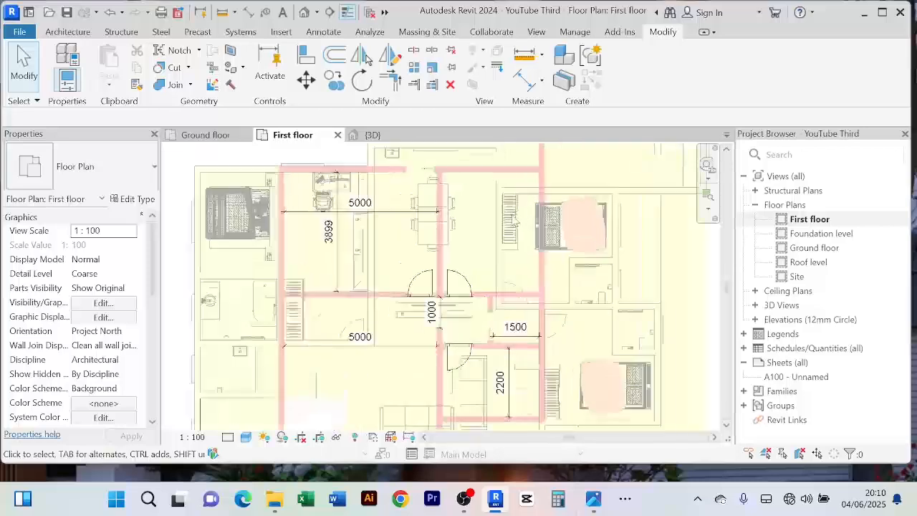
{"action": "scroll", "coordinate": [512, 223], "scroll_direction": "down", "scroll_amount": 4}
{"action": "scroll", "coordinate": [507, 228], "scroll_direction": "up", "scroll_amount": 4}
{"action": "scroll", "coordinate": [501, 232], "scroll_direction": "down", "scroll_amount": 1}
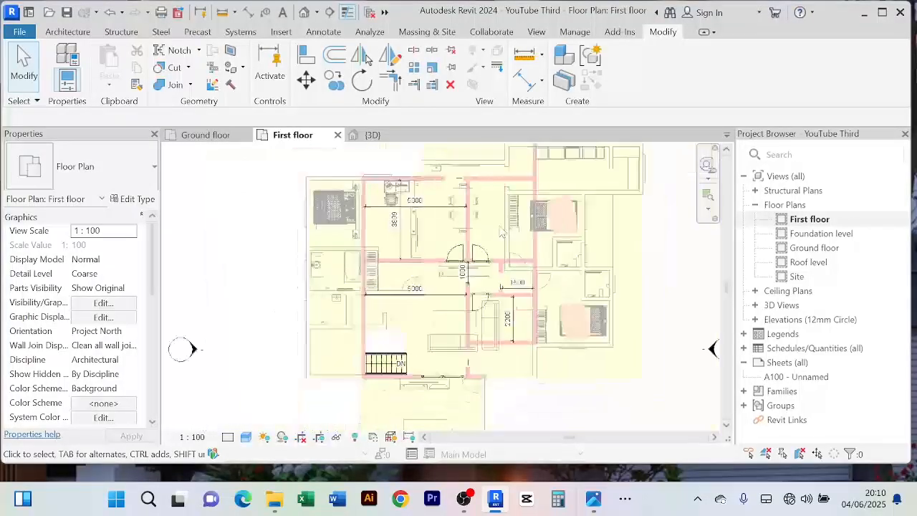
{"action": "middle_click_drag", "start_coordinate": [501, 232], "coordinate": [492, 245]}
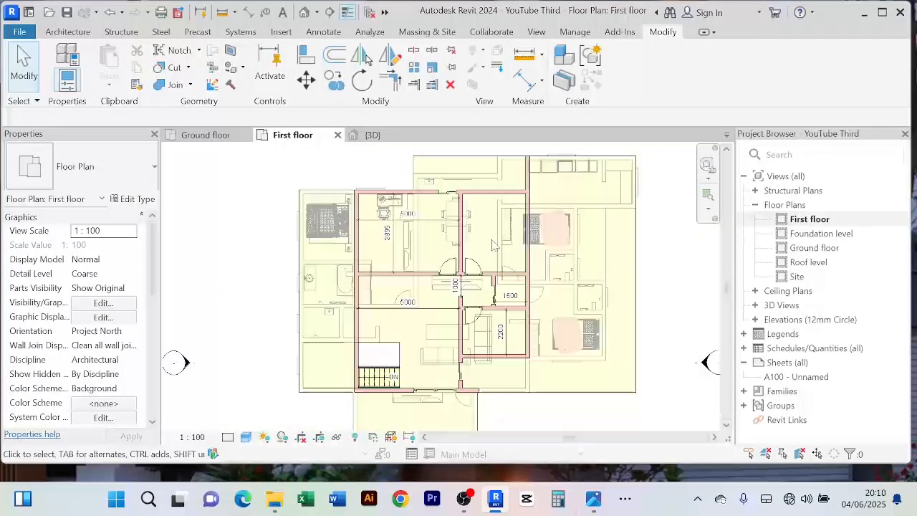
Step: Start a similar window from the Windows_Concept_Plain_Sgl 910x910mm in the ground floor lounge's left wall, and return to the first floor plan
{"action": "left_click", "coordinate": [205, 134]}
{"action": "scroll", "coordinate": [569, 410], "scroll_direction": "down", "scroll_amount": 1}
{"action": "middle_click_drag", "start_coordinate": [570, 410], "coordinate": [610, 267]}
{"action": "left_click", "coordinate": [313, 350]}
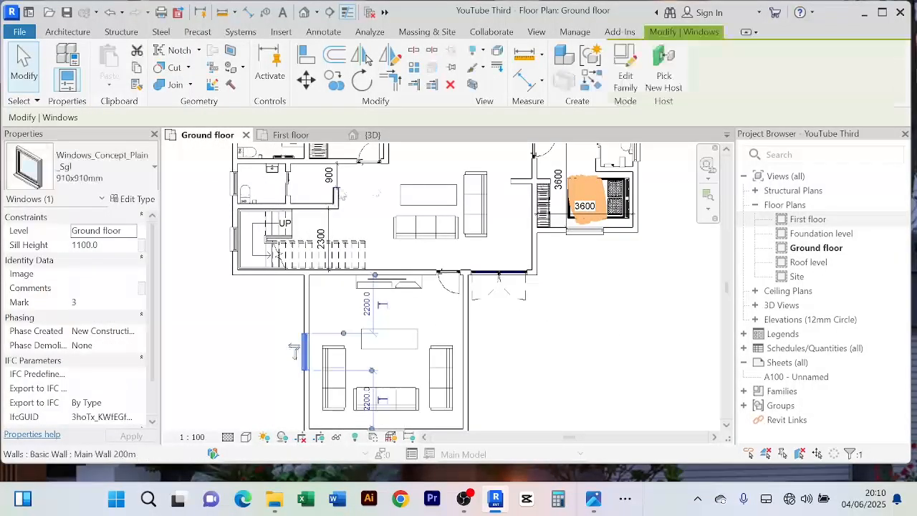
{"action": "left_click", "coordinate": [593, 86]}
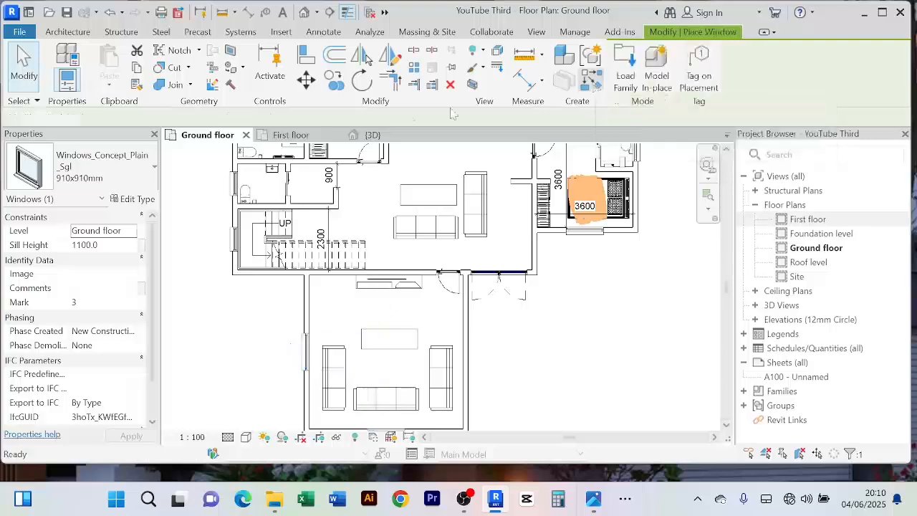
{"action": "left_click", "coordinate": [290, 134]}
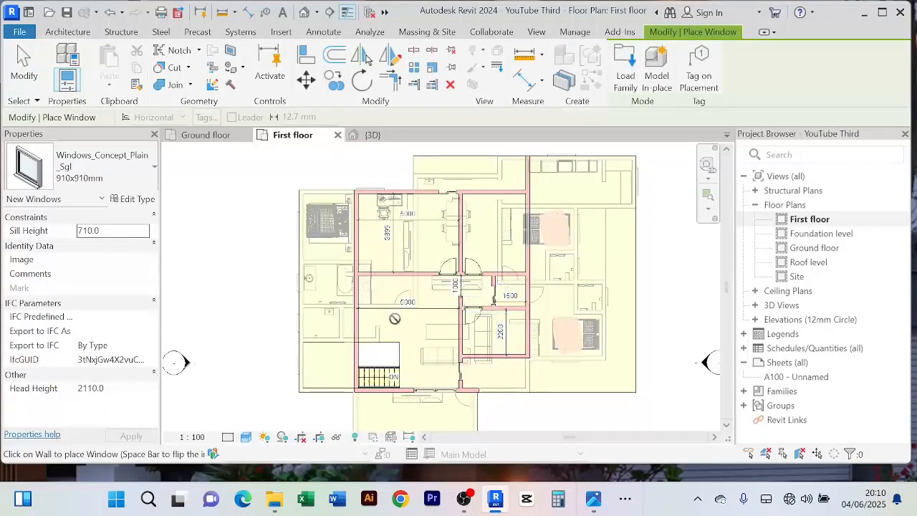
Step: Place windows in the exterior wall below the stair and in the lower and right walls of the 2200 mm room
{"action": "scroll", "coordinate": [394, 318], "scroll_direction": "up", "scroll_amount": 3}
{"action": "scroll", "coordinate": [380, 322], "scroll_direction": "up", "scroll_amount": 2}
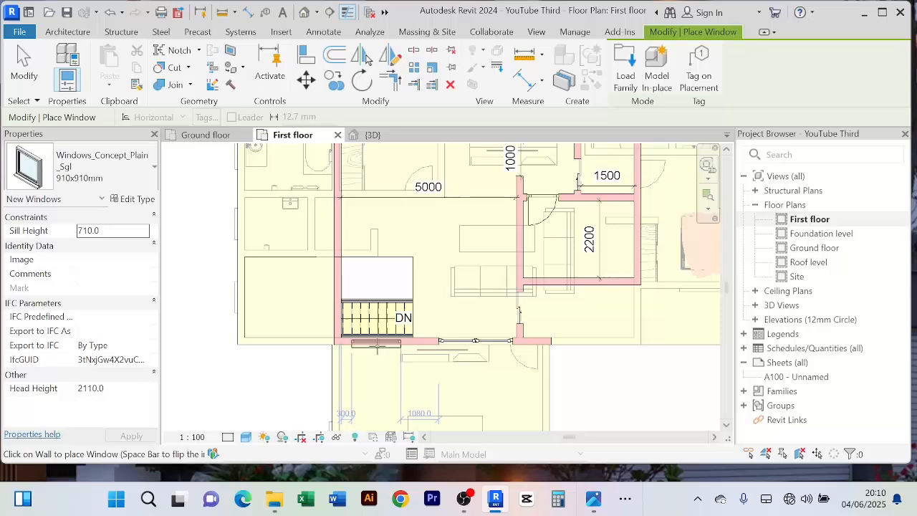
{"action": "left_click", "coordinate": [378, 345]}
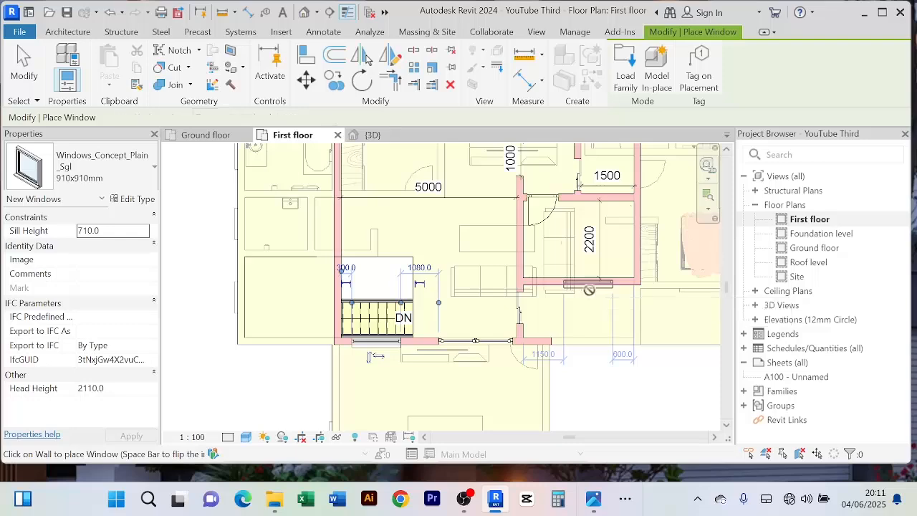
{"action": "left_click", "coordinate": [587, 291]}
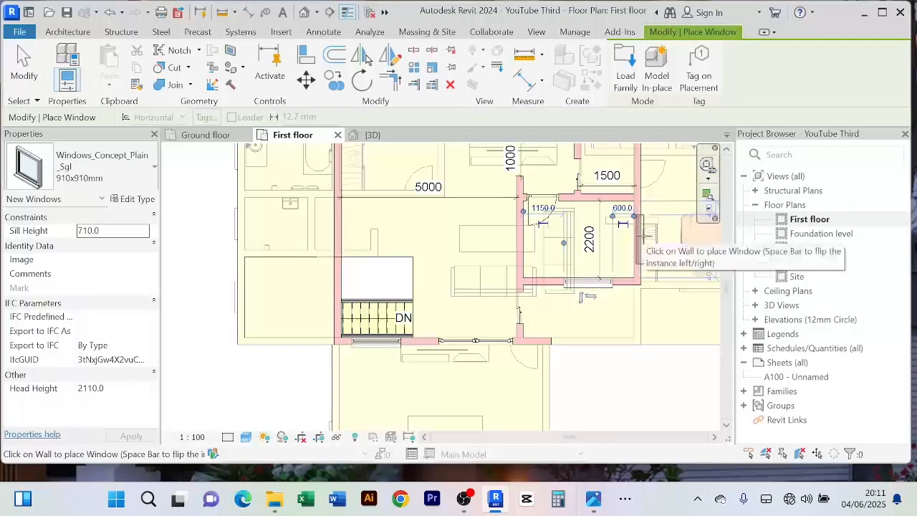
{"action": "left_click", "coordinate": [644, 236]}
{"action": "middle_click_drag", "start_coordinate": [663, 307], "coordinate": [607, 395]}
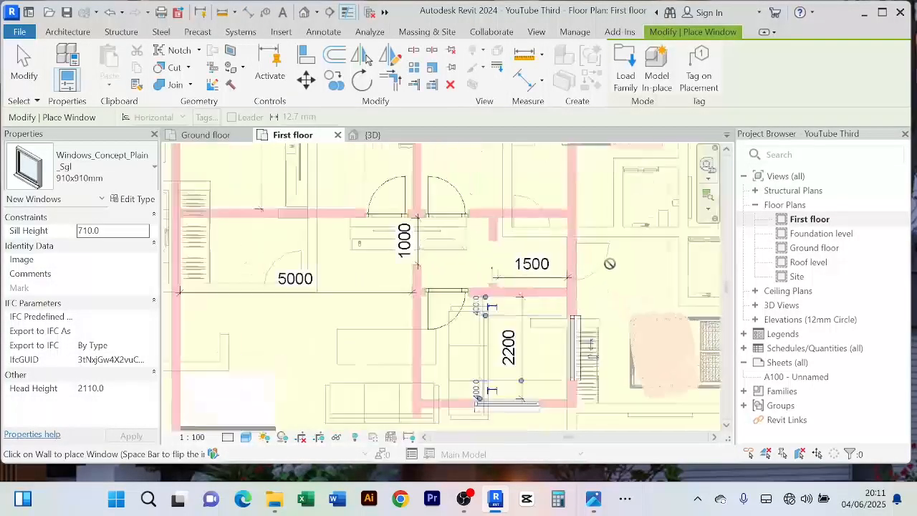
Step: Place two windows in the right wall of the upper-right bedroom and one in its upper wall
{"action": "middle_click_drag", "start_coordinate": [610, 262], "coordinate": [612, 375]}
{"action": "middle_click_drag", "start_coordinate": [595, 266], "coordinate": [600, 348]}
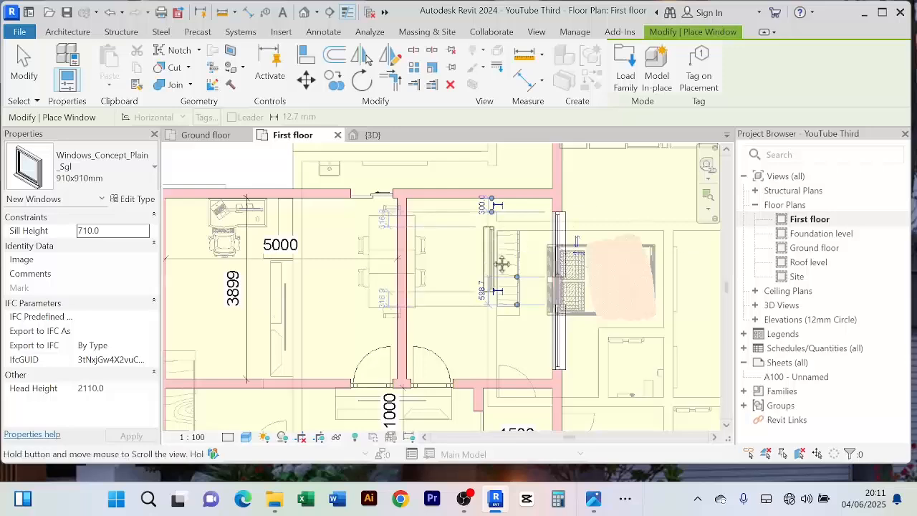
{"action": "middle_click_drag", "start_coordinate": [502, 264], "coordinate": [602, 271]}
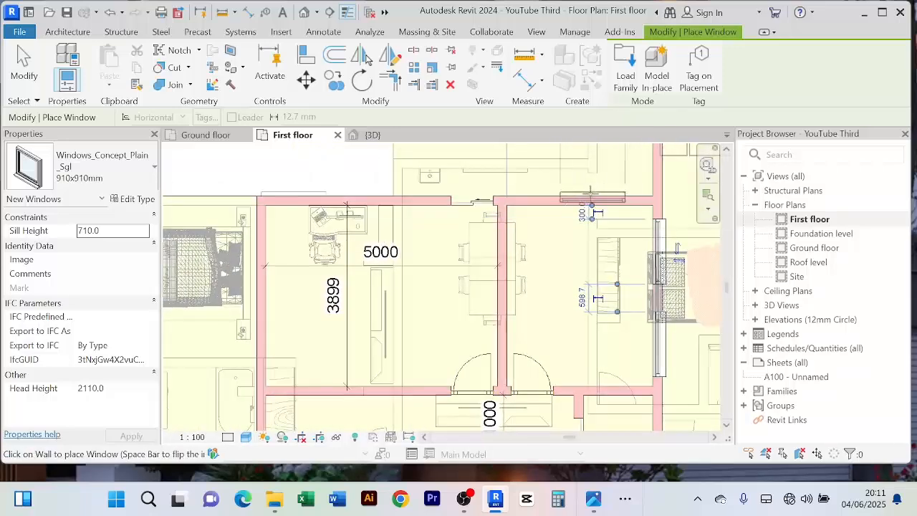
{"action": "left_click", "coordinate": [592, 199]}
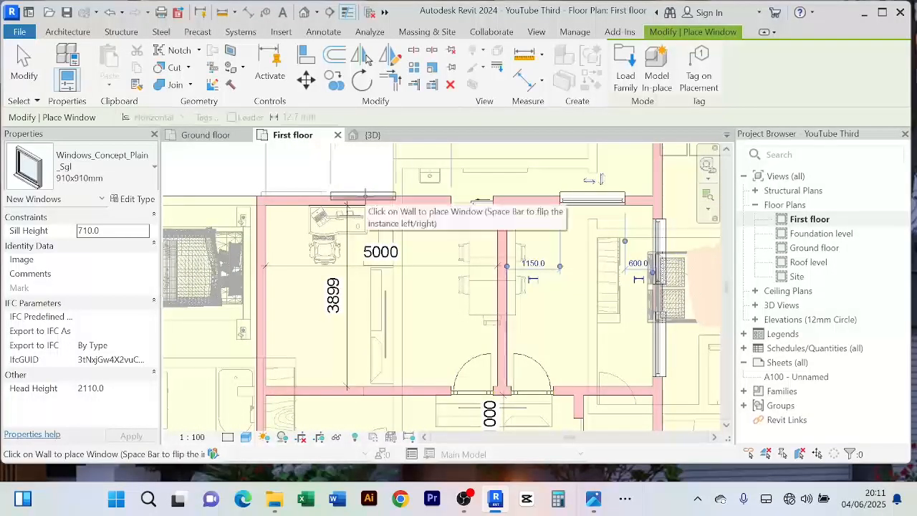
Step: Place windows in the upper and left walls of the upper-left bedroom and in the left wall of the stair hall
{"action": "left_click", "coordinate": [364, 195]}
{"action": "middle_click_drag", "start_coordinate": [268, 284], "coordinate": [385, 253]}
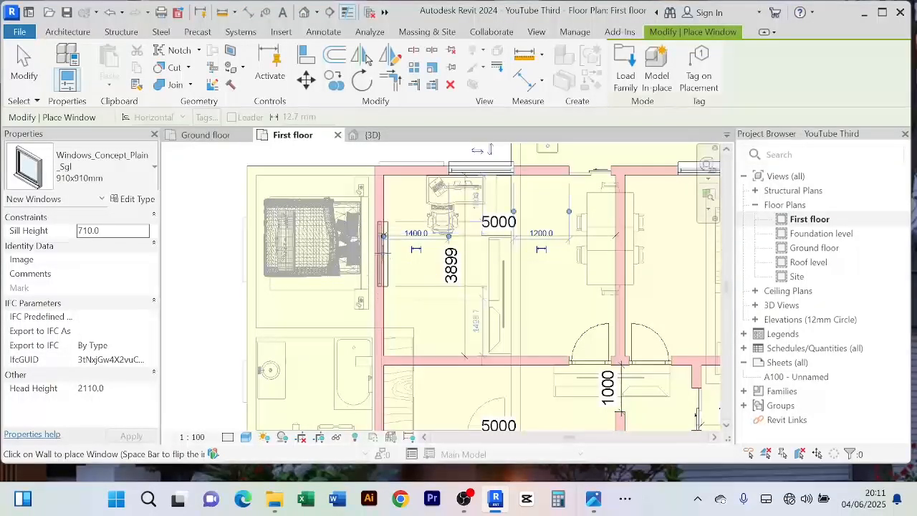
{"action": "middle_click_drag", "start_coordinate": [408, 405], "coordinate": [455, 248]}
{"action": "scroll", "coordinate": [453, 269], "scroll_direction": "down", "scroll_amount": 2}
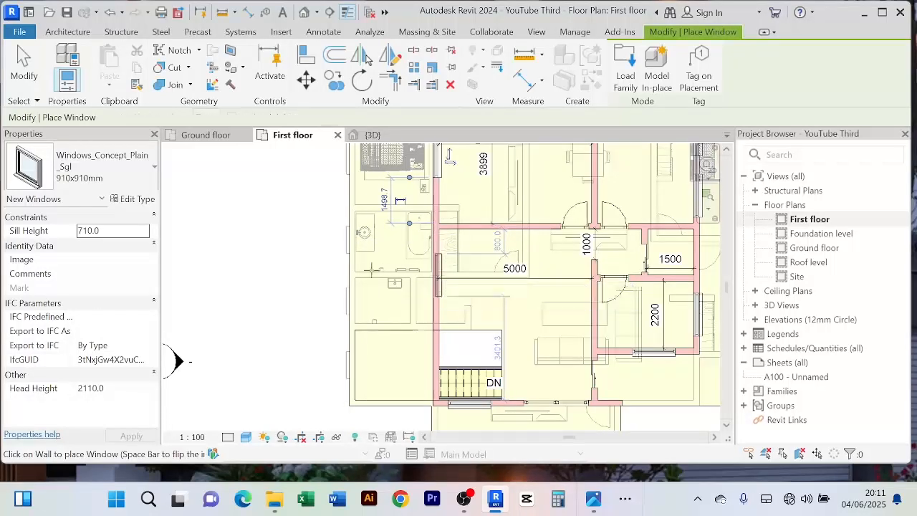
{"action": "right_click", "coordinate": [301, 231]}
{"action": "right_click", "coordinate": [280, 217]}
{"action": "left_click", "coordinate": [290, 226]}
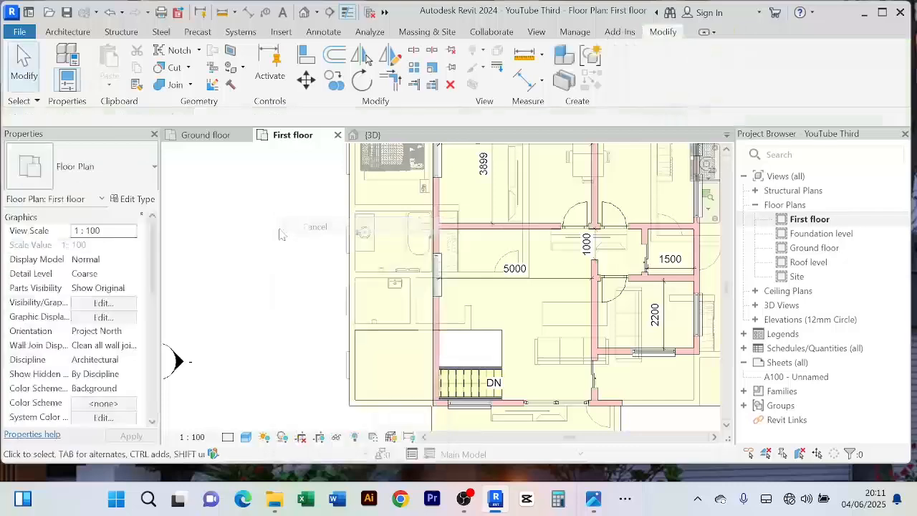
Step: Nudge the window in the stair hall's left wall down to 900 mm from the bedroom wall
{"action": "scroll", "coordinate": [278, 231], "scroll_direction": "down", "scroll_amount": 4}
{"action": "scroll", "coordinate": [389, 275], "scroll_direction": "up", "scroll_amount": 6}
{"action": "scroll", "coordinate": [383, 271], "scroll_direction": "down", "scroll_amount": 2}
{"action": "middle_click_drag", "start_coordinate": [394, 278], "coordinate": [397, 287]}
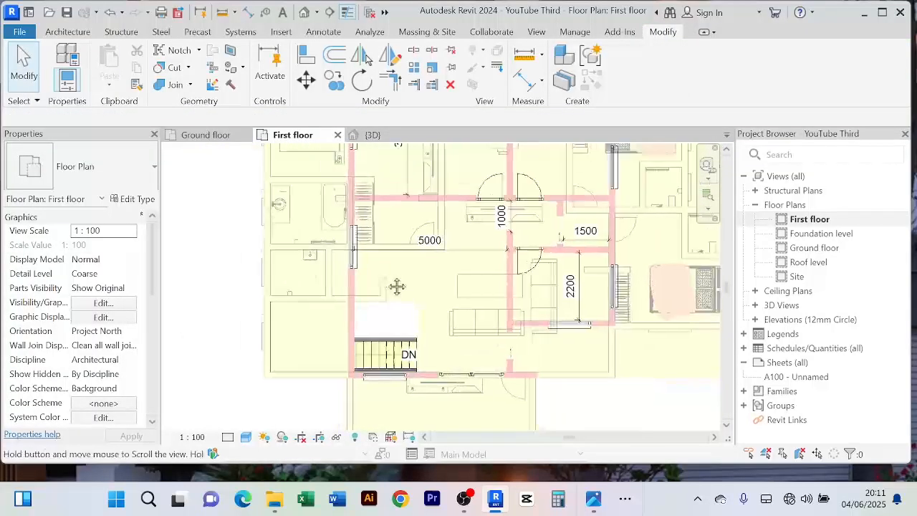
{"action": "left_click", "coordinate": [353, 247]}
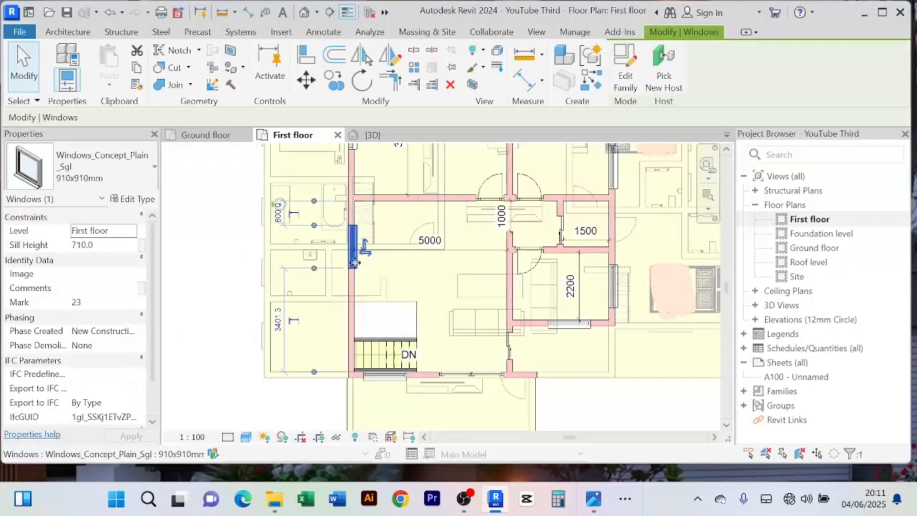
{"action": "key", "text": "Down"}
{"action": "key", "text": "Down"}
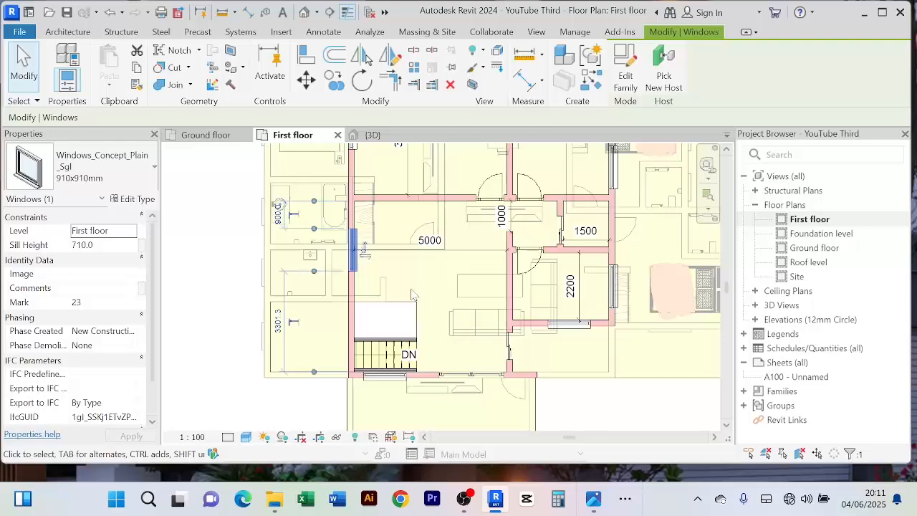
{"action": "left_click", "coordinate": [253, 236]}
Step: Flip the facing of the windows in the upper walls of both bedrooms toward the inside
{"action": "middle_click_drag", "start_coordinate": [405, 255], "coordinate": [384, 428]}
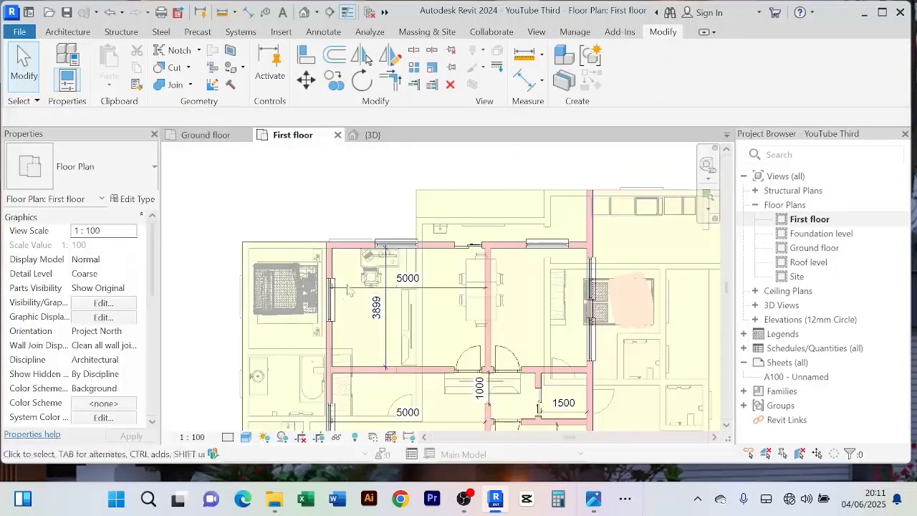
{"action": "left_click", "coordinate": [341, 301]}
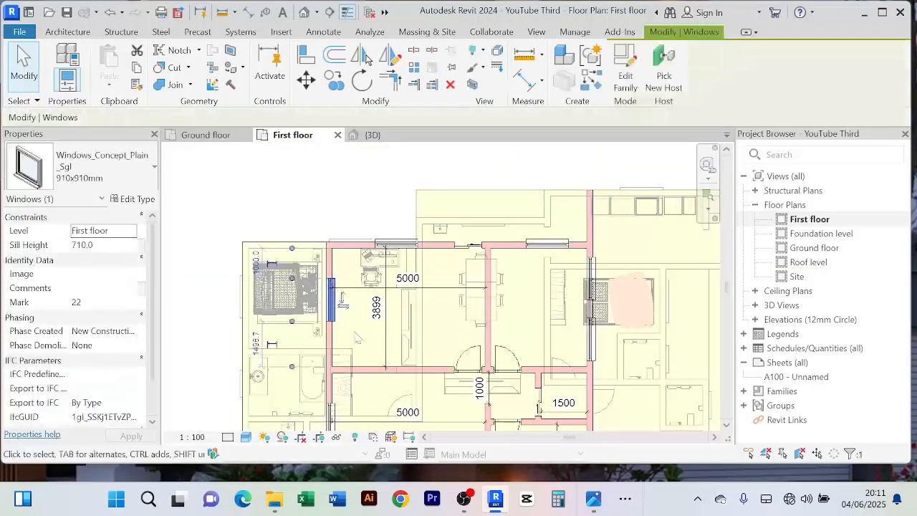
{"action": "left_click", "coordinate": [396, 243]}
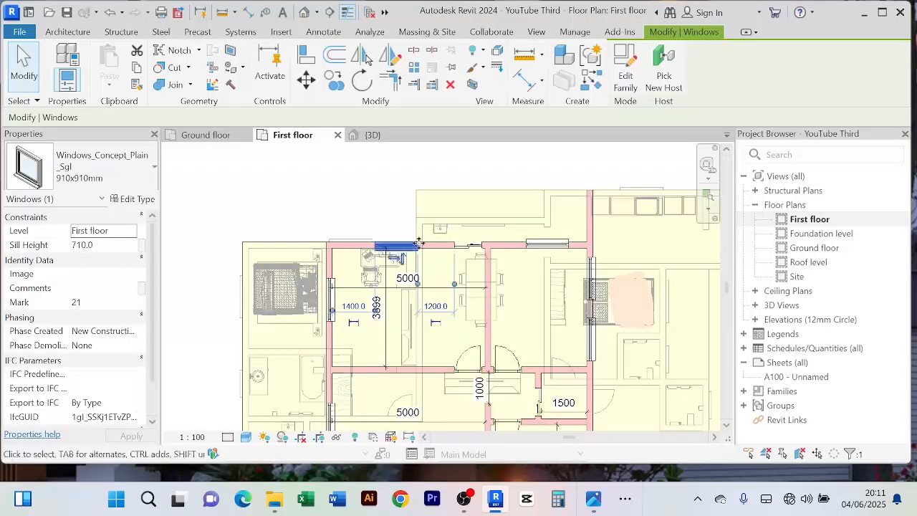
{"action": "left_click", "coordinate": [564, 246]}
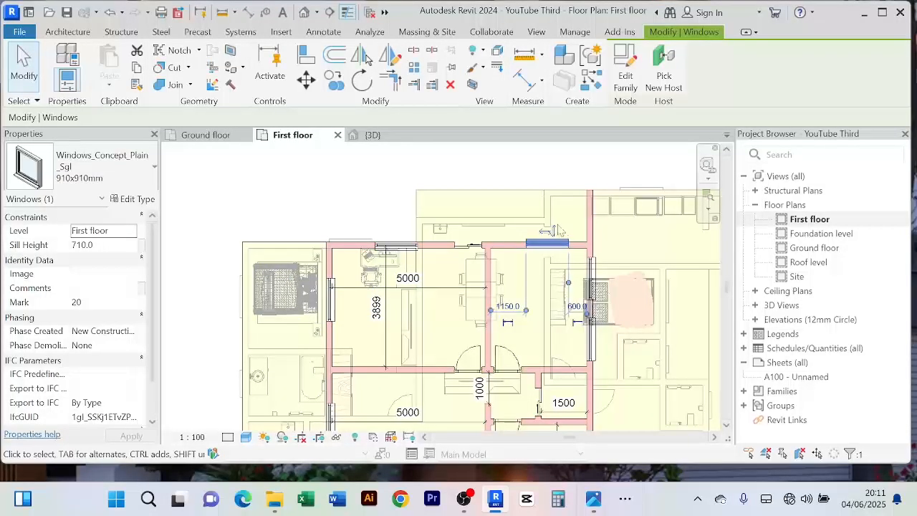
Step: Flip the two windows in the upper-right bedroom's right wall so that they face the inside
{"action": "scroll", "coordinate": [565, 236], "scroll_direction": "down", "scroll_amount": 2}
{"action": "scroll", "coordinate": [584, 245], "scroll_direction": "up", "scroll_amount": 4}
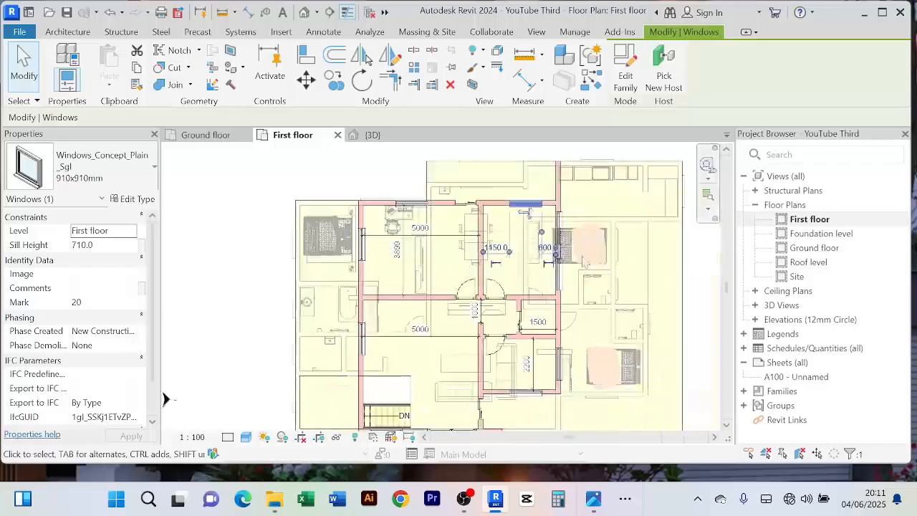
{"action": "left_click", "coordinate": [558, 207]}
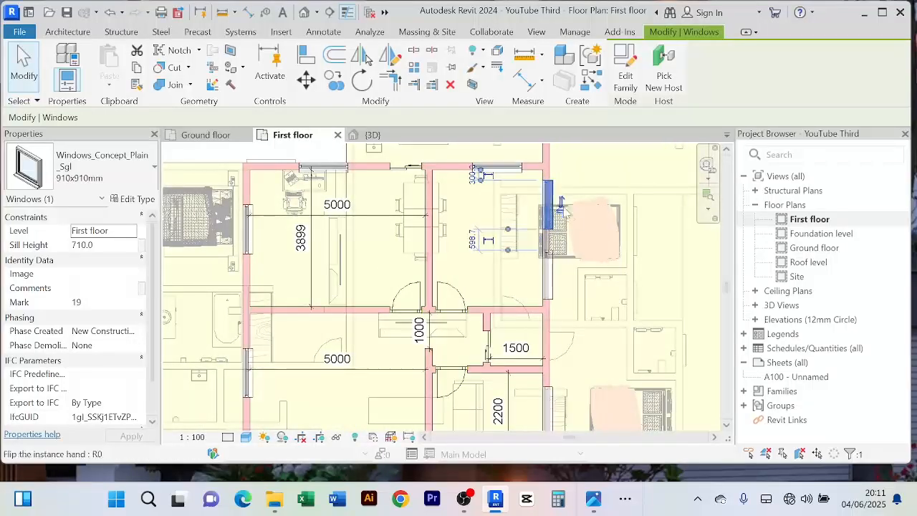
{"action": "key", "text": "space"}
{"action": "left_click", "coordinate": [555, 305]}
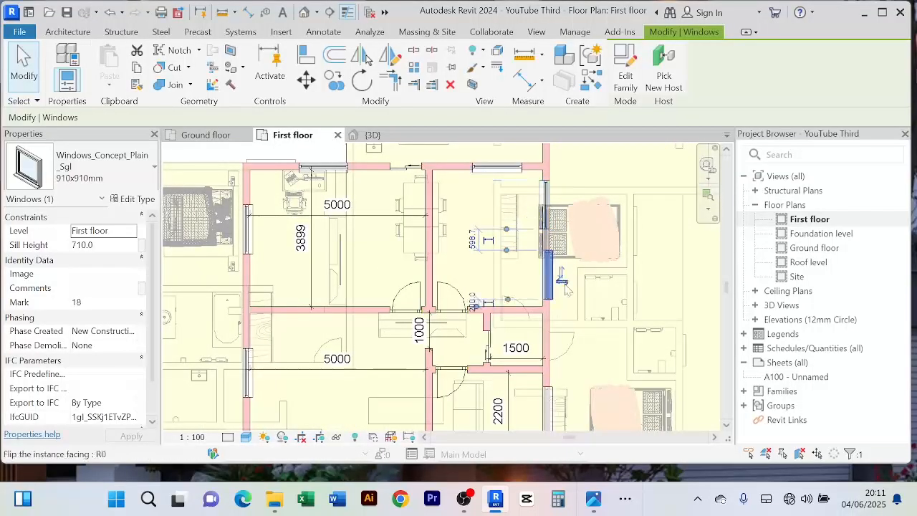
{"action": "left_click", "coordinate": [553, 188]}
{"action": "left_click", "coordinate": [547, 283]}
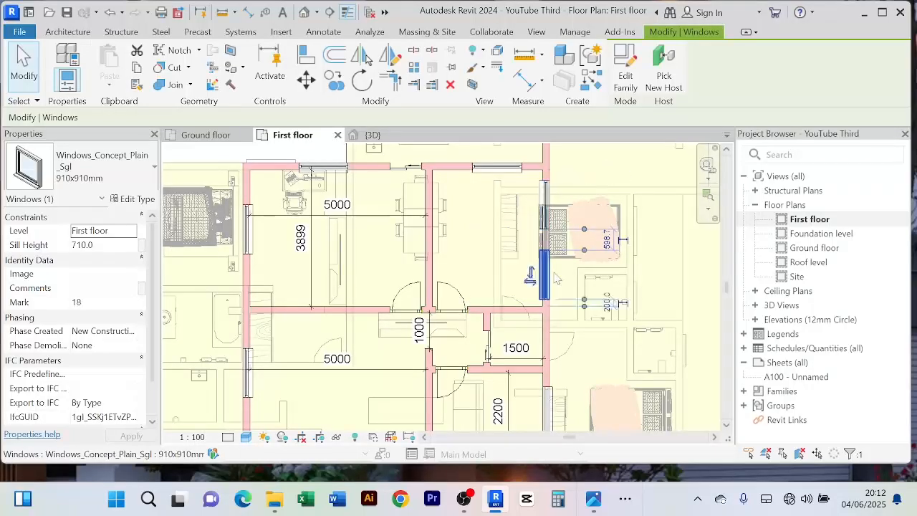
Step: Set the distance from the upper window in the right bedroom's right wall to the bedroom's upper wall to 200 mm
{"action": "left_click", "coordinate": [556, 193]}
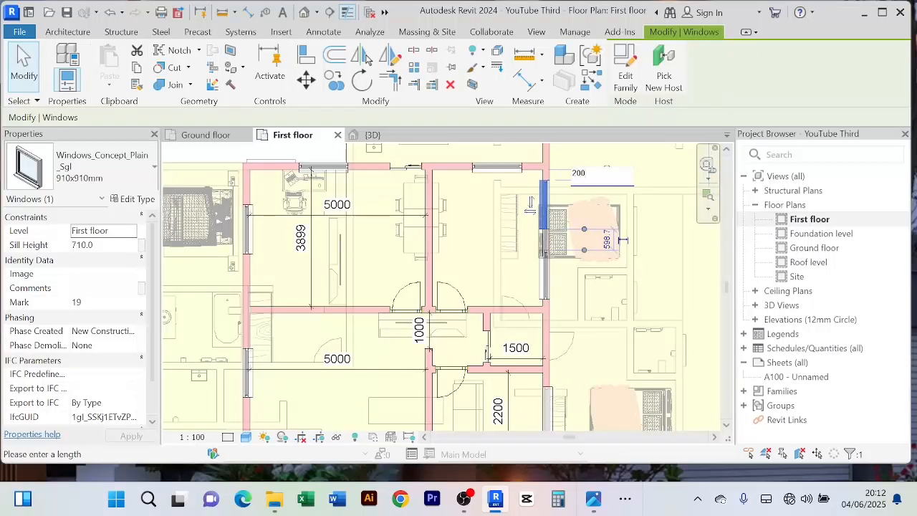
{"action": "key", "text": "Return"}
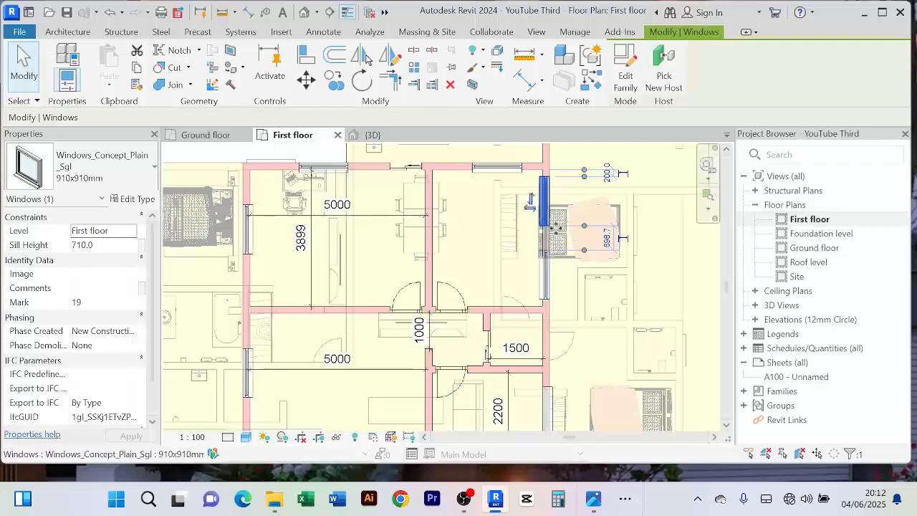
{"action": "scroll", "coordinate": [530, 202], "scroll_direction": "down", "scroll_amount": 3}
{"action": "scroll", "coordinate": [577, 278], "scroll_direction": "up", "scroll_amount": 4}
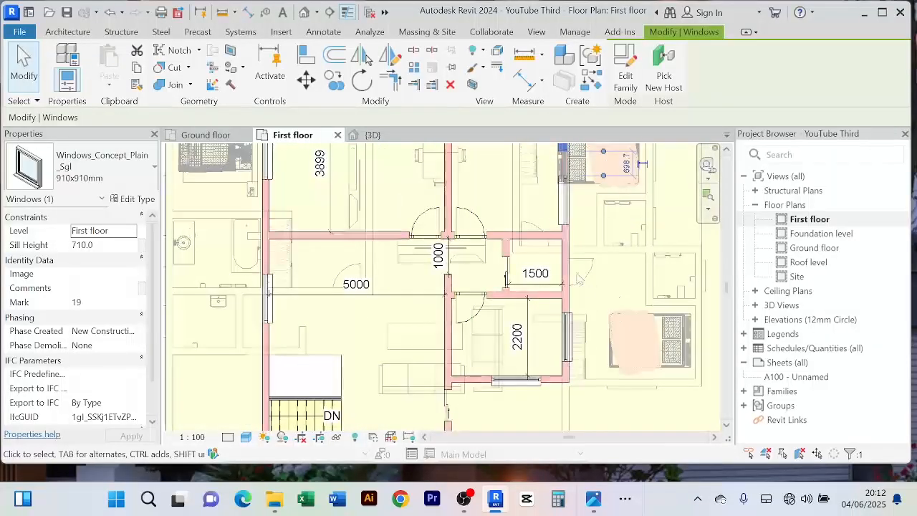
Step: Flip the window in the right wall of the 2200 mm room so that it faces the inside
{"action": "left_click", "coordinate": [577, 329]}
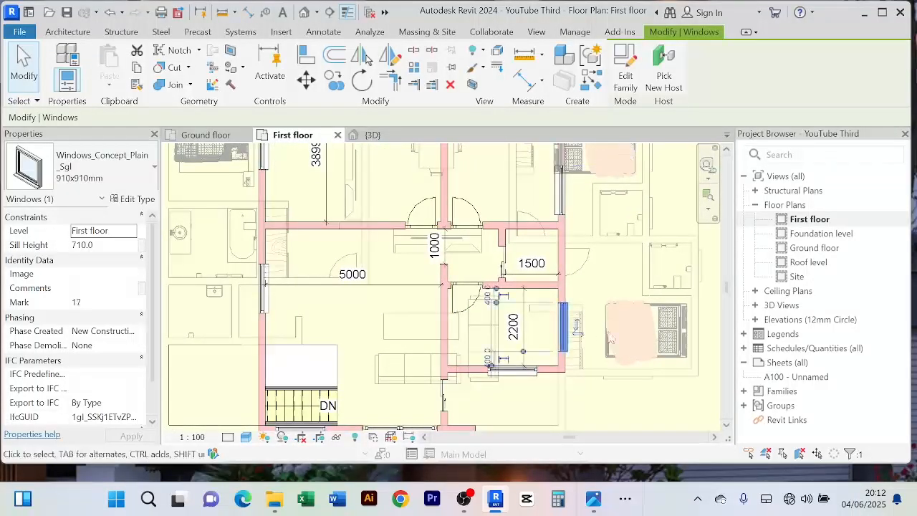
{"action": "key", "text": "space"}
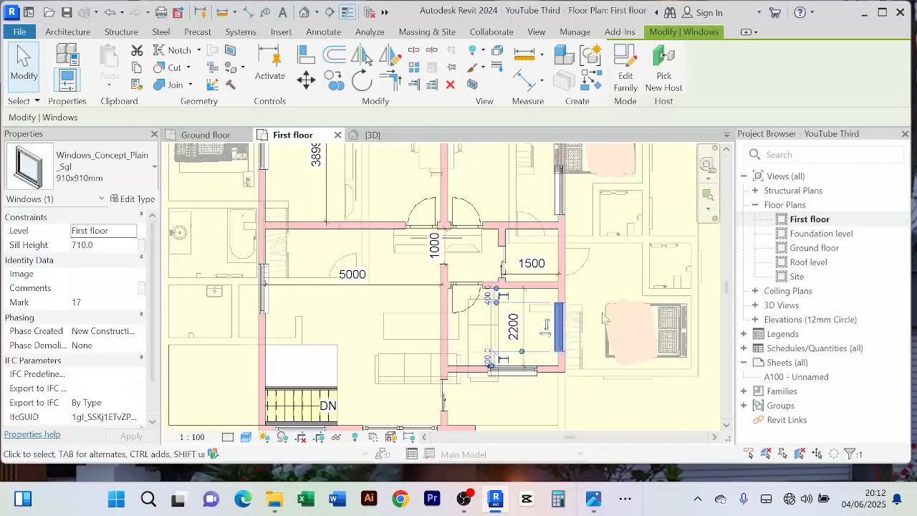
{"action": "left_click", "coordinate": [587, 260]}
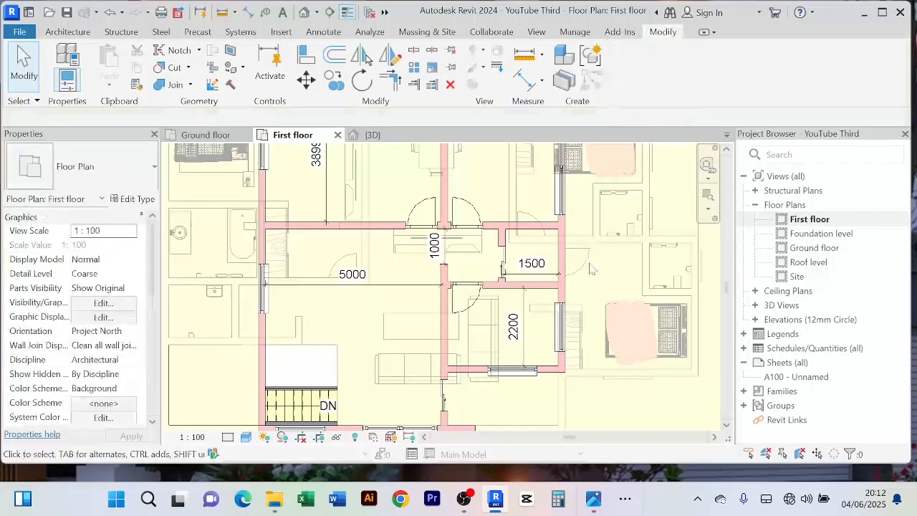
Step: Place a copy of the ground-floor stair's Slit window 910x910mm in the first-floor 1500 mm room's right wall, about 300 mm from both adjoining walls
{"action": "scroll", "coordinate": [179, 342], "scroll_direction": "down", "scroll_amount": 3}
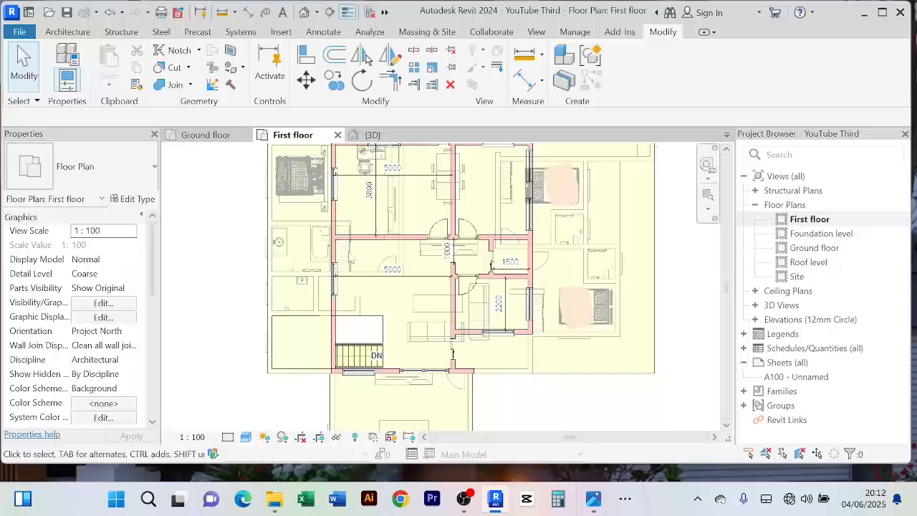
{"action": "scroll", "coordinate": [349, 253], "scroll_direction": "up", "scroll_amount": 2}
{"action": "middle_click_drag", "start_coordinate": [647, 271], "coordinate": [566, 270]}
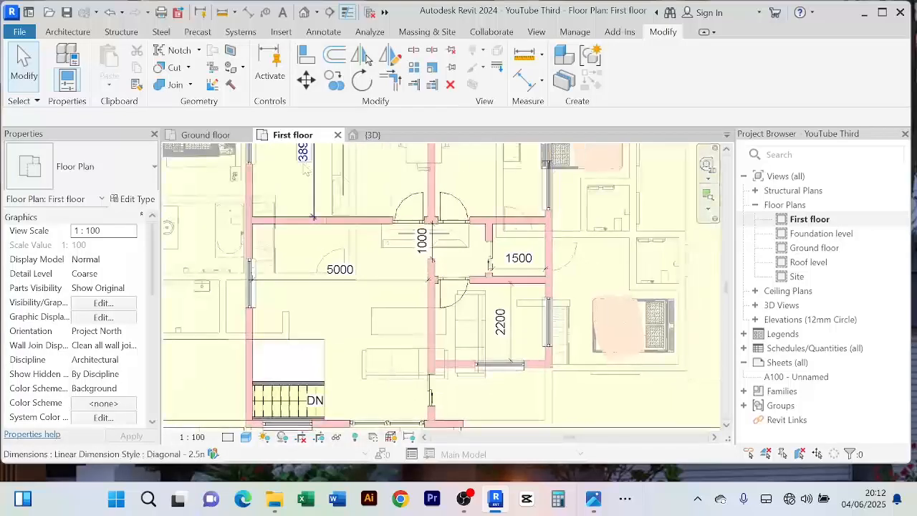
{"action": "left_click", "coordinate": [206, 135]}
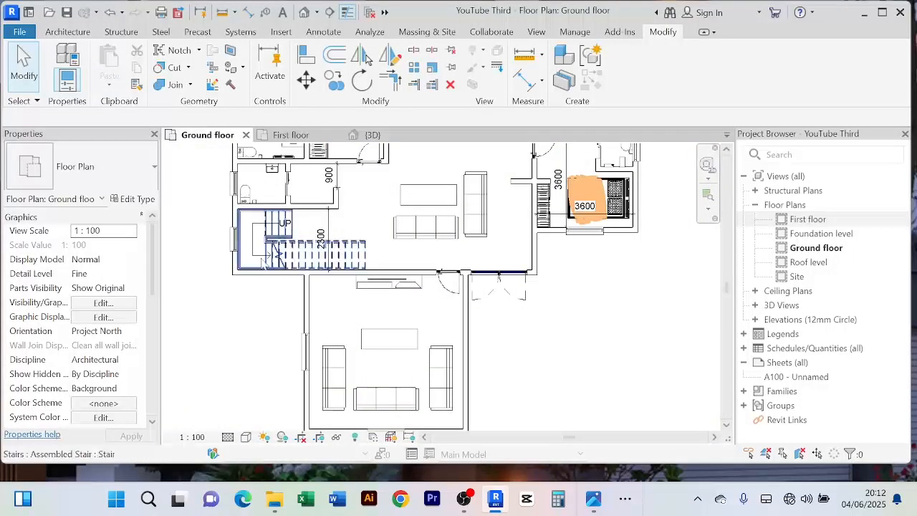
{"action": "left_click", "coordinate": [236, 242]}
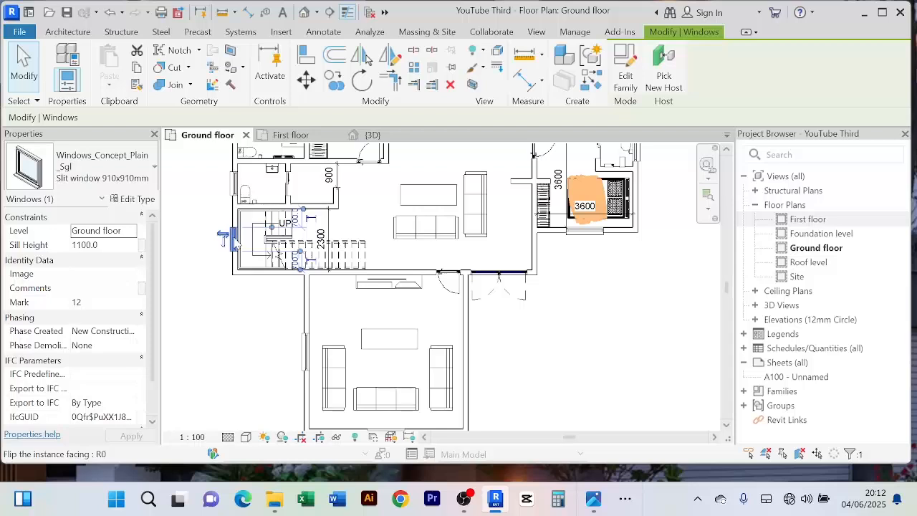
{"action": "left_click", "coordinate": [590, 81]}
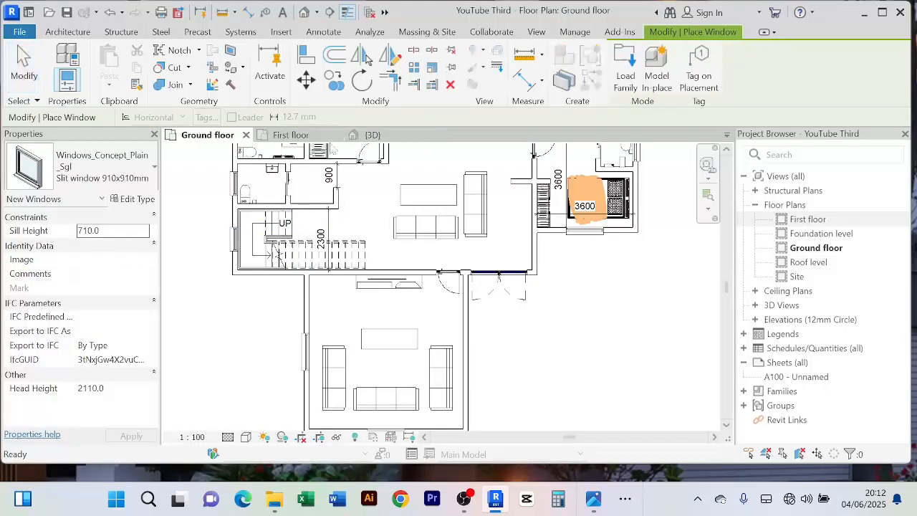
{"action": "left_click", "coordinate": [314, 136]}
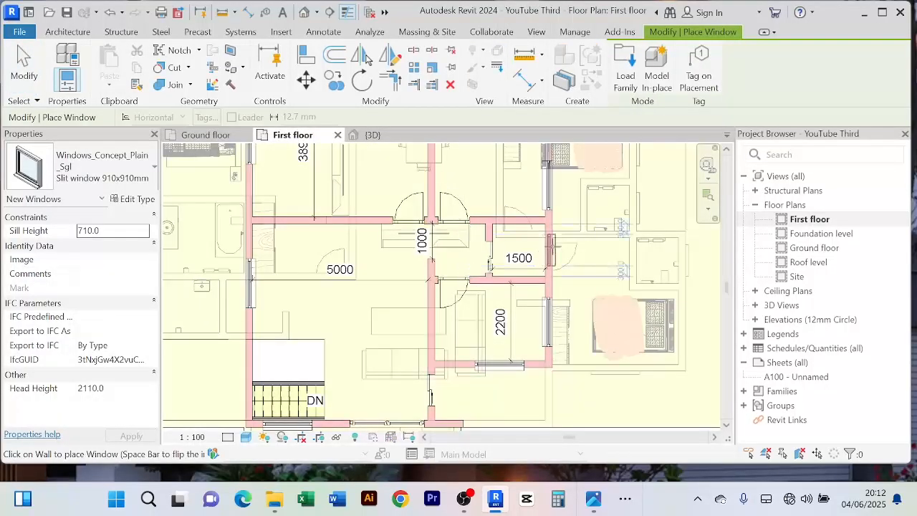
{"action": "right_click", "coordinate": [607, 214]}
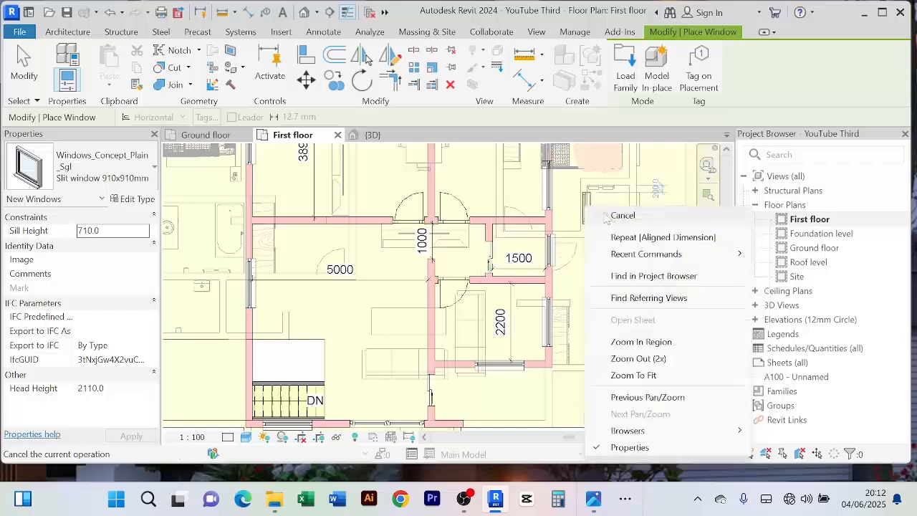
{"action": "left_click", "coordinate": [613, 217]}
{"action": "left_click", "coordinate": [565, 260]}
{"action": "scroll", "coordinate": [572, 248], "scroll_direction": "up", "scroll_amount": 2}
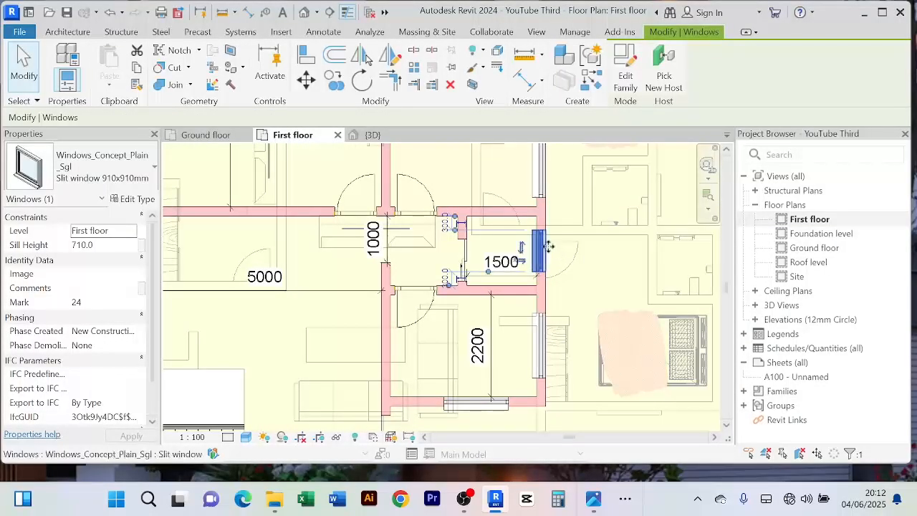
{"action": "left_click", "coordinate": [563, 255]}
{"action": "left_click", "coordinate": [543, 250]}
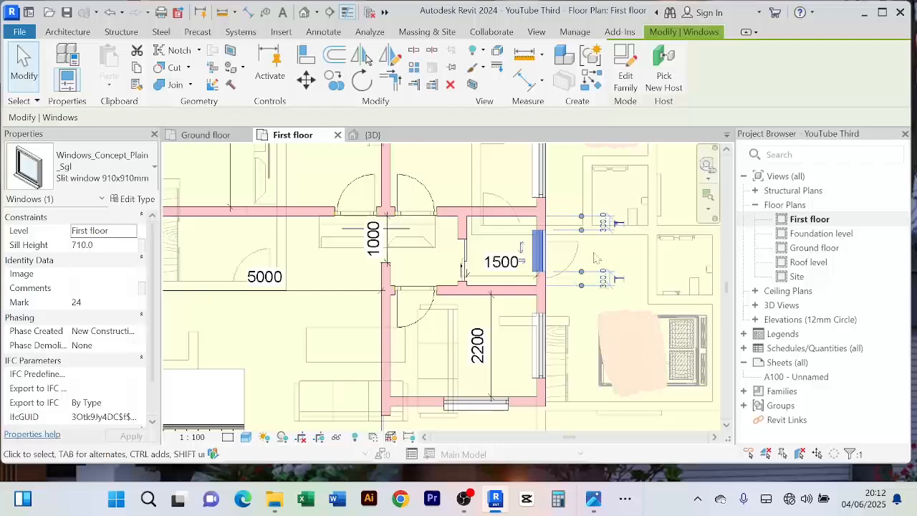
{"action": "scroll", "coordinate": [598, 293], "scroll_direction": "down", "scroll_amount": 3}
{"action": "left_click", "coordinate": [605, 334]}
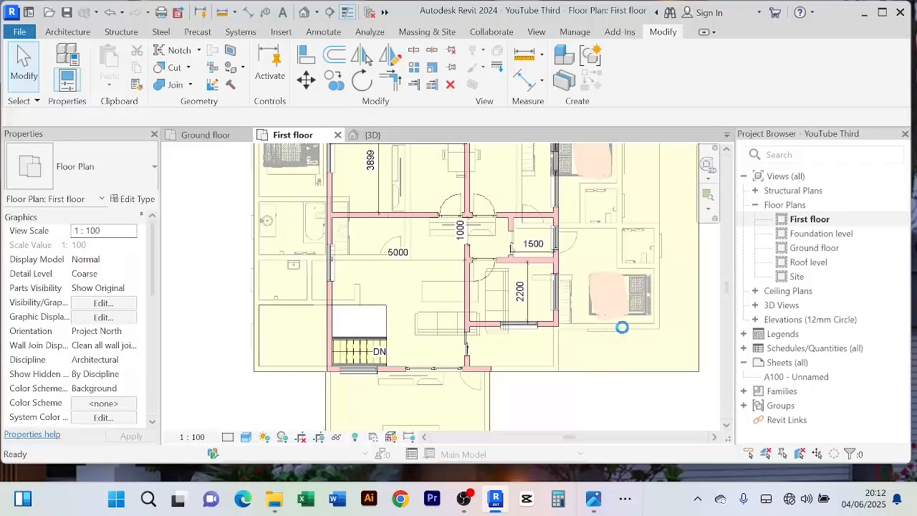
Step: Open the 3D view and examine the first-floor walls from the house's left side
{"action": "left_click", "coordinate": [371, 134]}
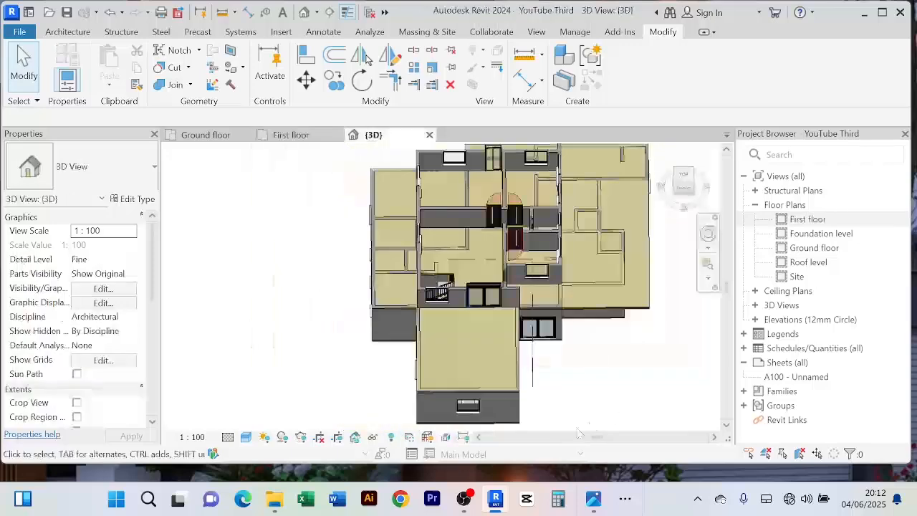
{"action": "middle_click_drag", "start_coordinate": [609, 392], "coordinate": [613, 279], "text": "shift"}
{"action": "scroll", "coordinate": [484, 264], "scroll_direction": "up", "scroll_amount": 3}
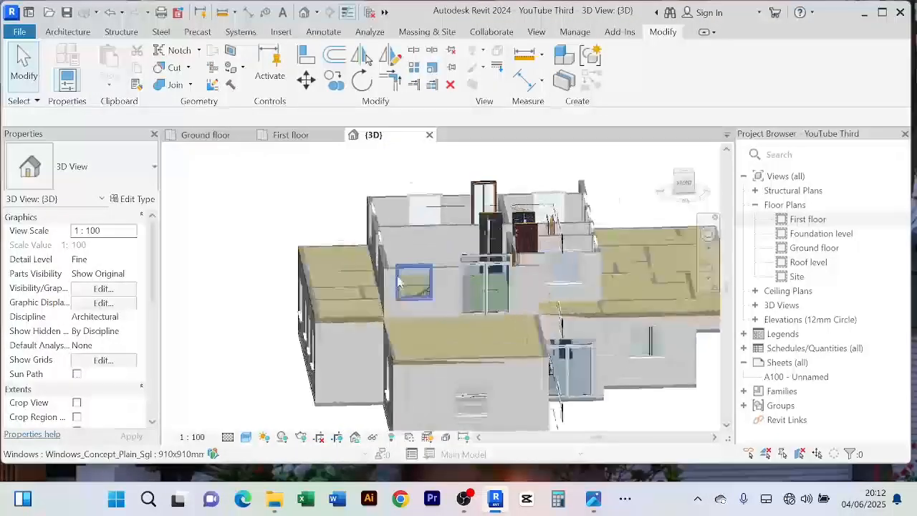
{"action": "scroll", "coordinate": [400, 277], "scroll_direction": "down", "scroll_amount": 1}
{"action": "middle_click_drag", "start_coordinate": [399, 278], "coordinate": [464, 344], "text": "shift"}
{"action": "scroll", "coordinate": [473, 265], "scroll_direction": "up", "scroll_amount": 3}
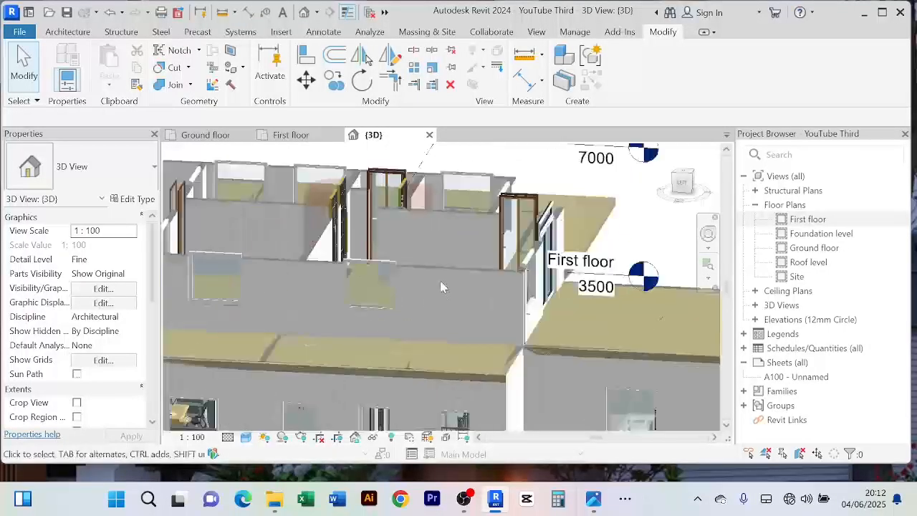
{"action": "left_click", "coordinate": [449, 275]}
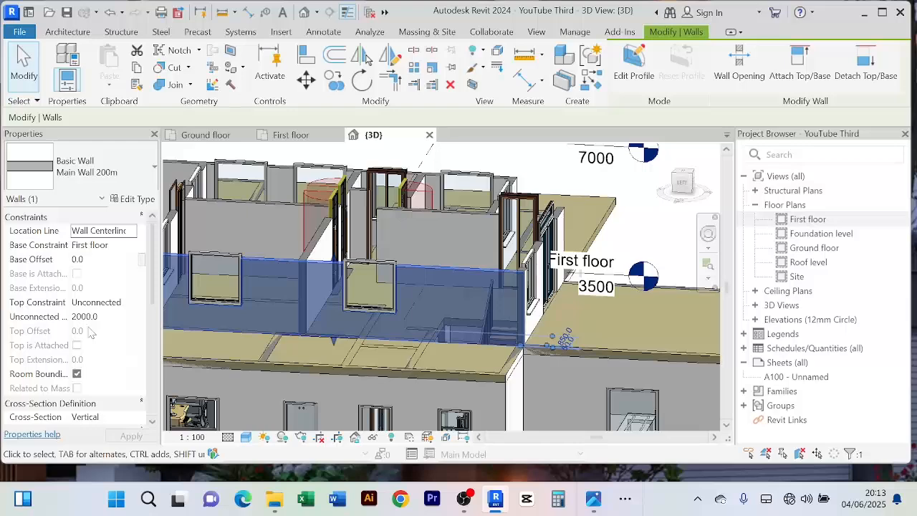
{"action": "right_click", "coordinate": [443, 286]}
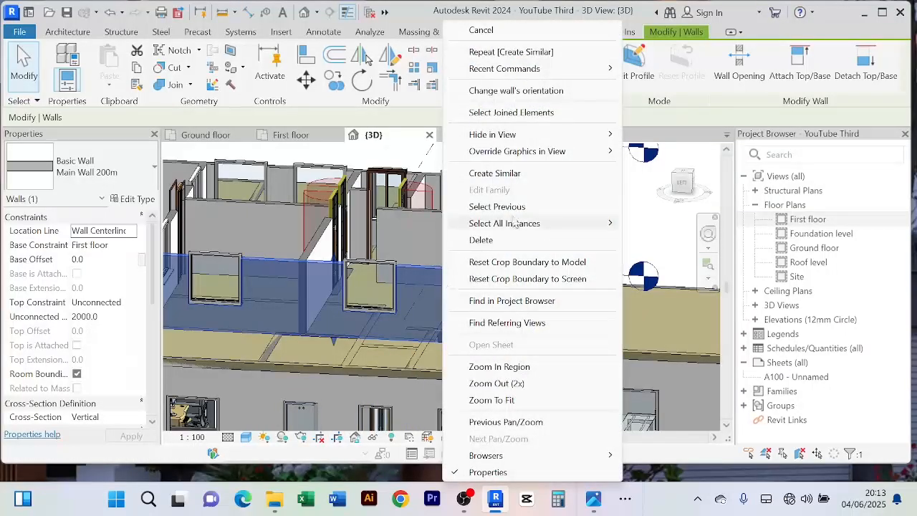
{"action": "mouse_move", "coordinate": [525, 224]}
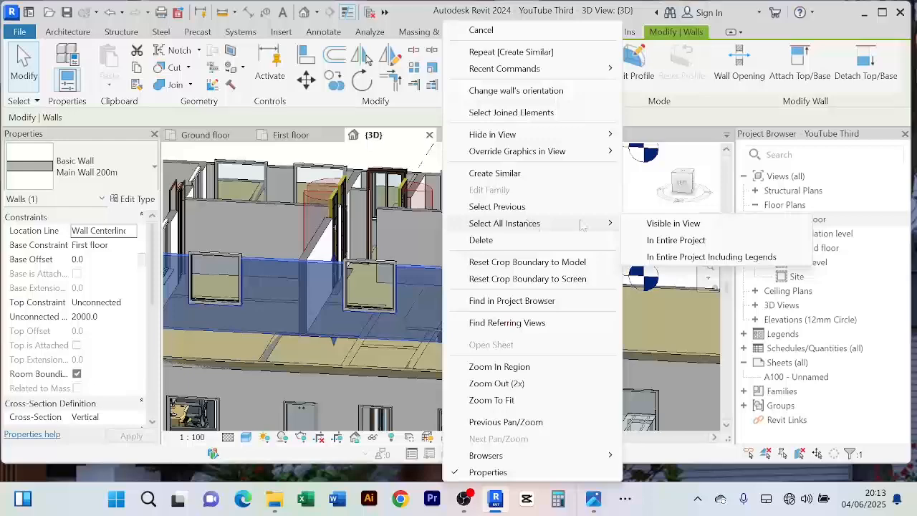
{"action": "left_click", "coordinate": [674, 224]}
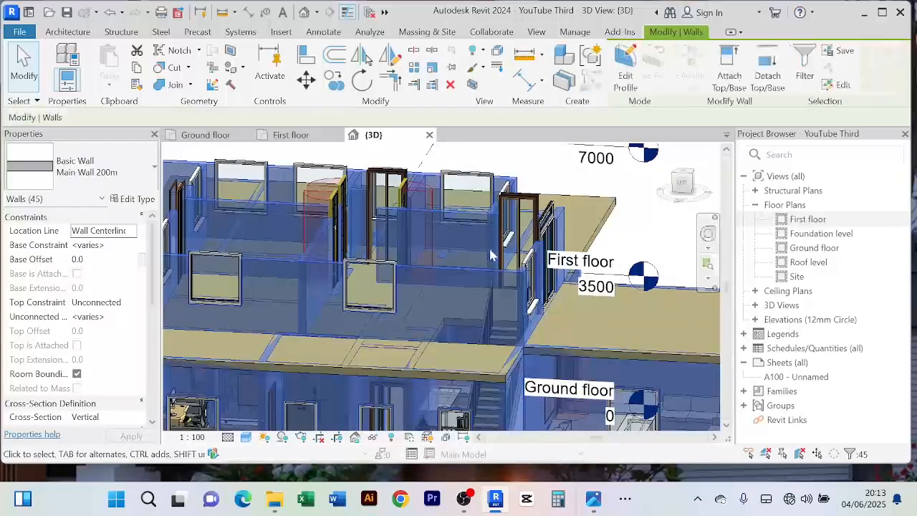
{"action": "scroll", "coordinate": [522, 416], "scroll_direction": "down", "scroll_amount": 3}
{"action": "scroll", "coordinate": [535, 413], "scroll_direction": "up", "scroll_amount": 3}
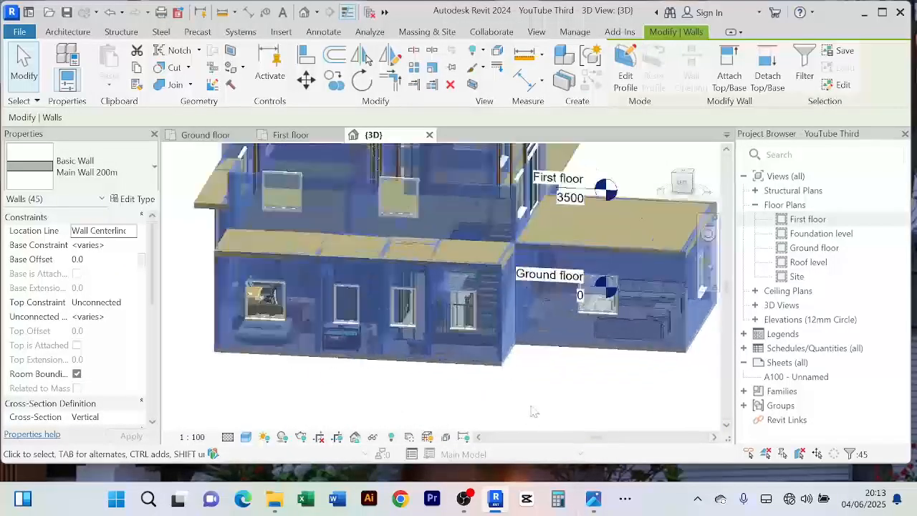
{"action": "middle_click_drag", "start_coordinate": [555, 396], "coordinate": [565, 414]}
{"action": "left_click", "coordinate": [552, 413]}
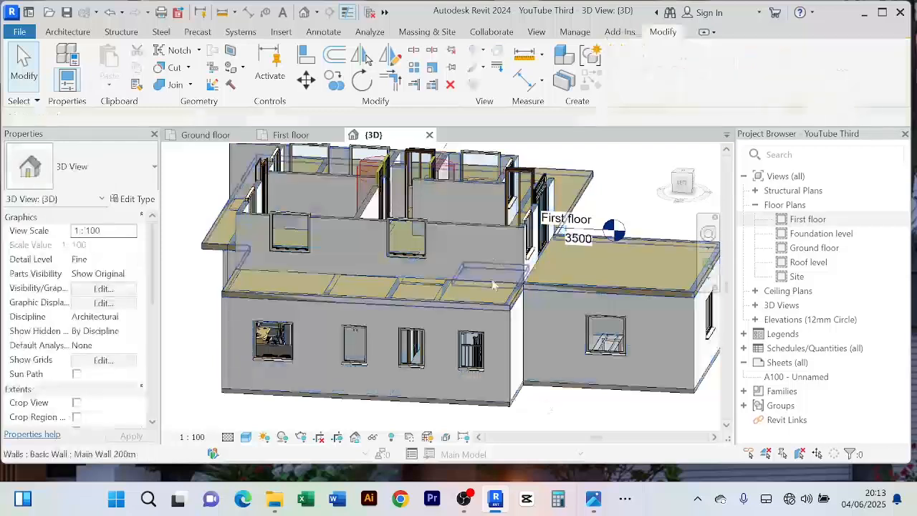
Step: Set the unconnected height of the first floor's left exterior wall to 3500 mm
{"action": "left_click", "coordinate": [482, 230]}
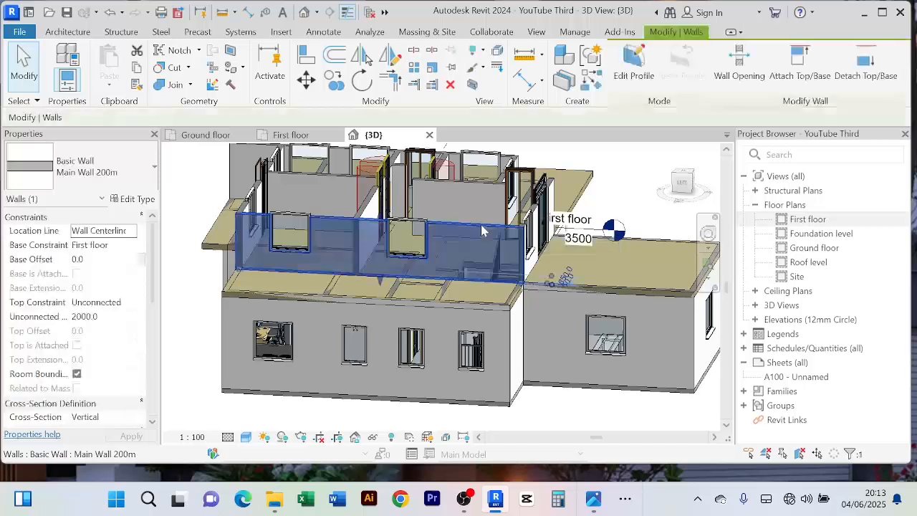
{"action": "left_click", "coordinate": [122, 317]}
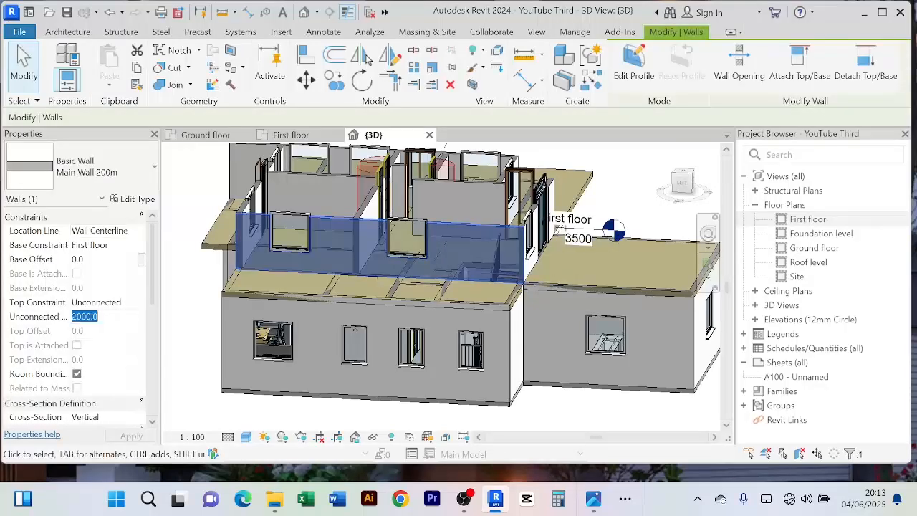
{"action": "type", "text": "3500"}
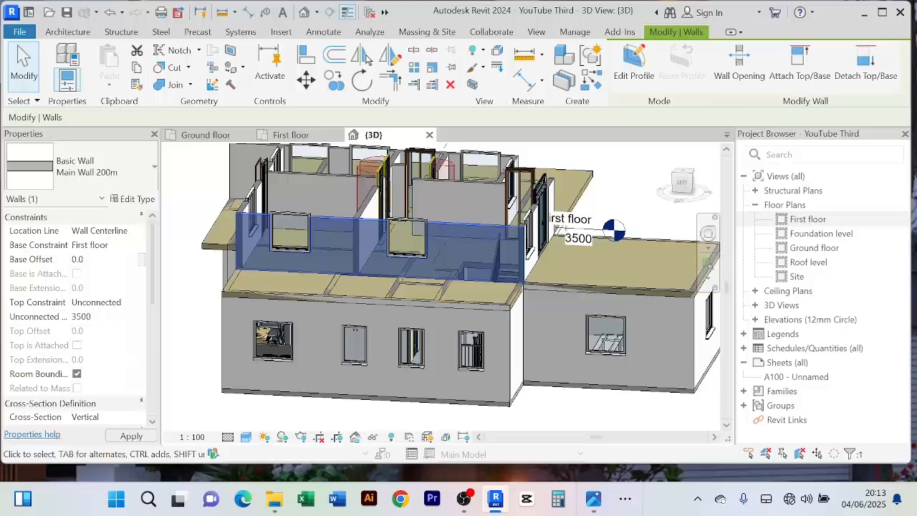
{"action": "left_click", "coordinate": [122, 318]}
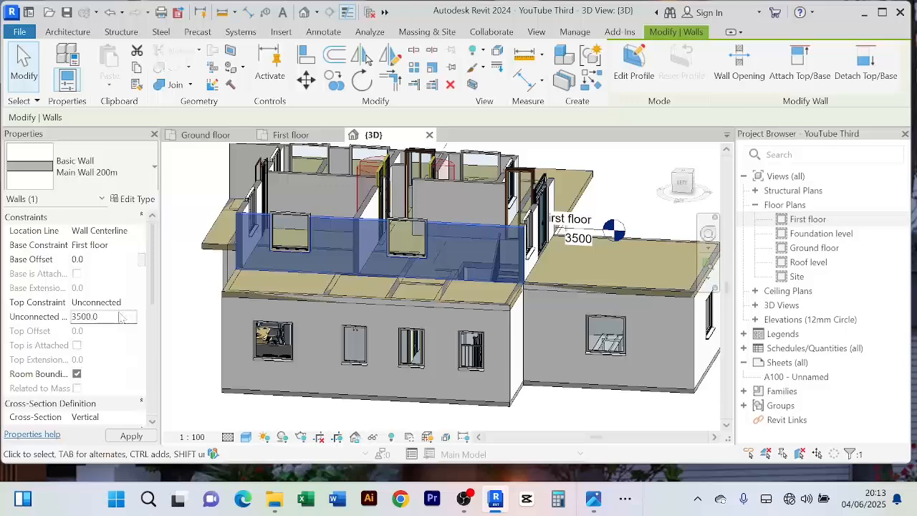
{"action": "left_click", "coordinate": [644, 202]}
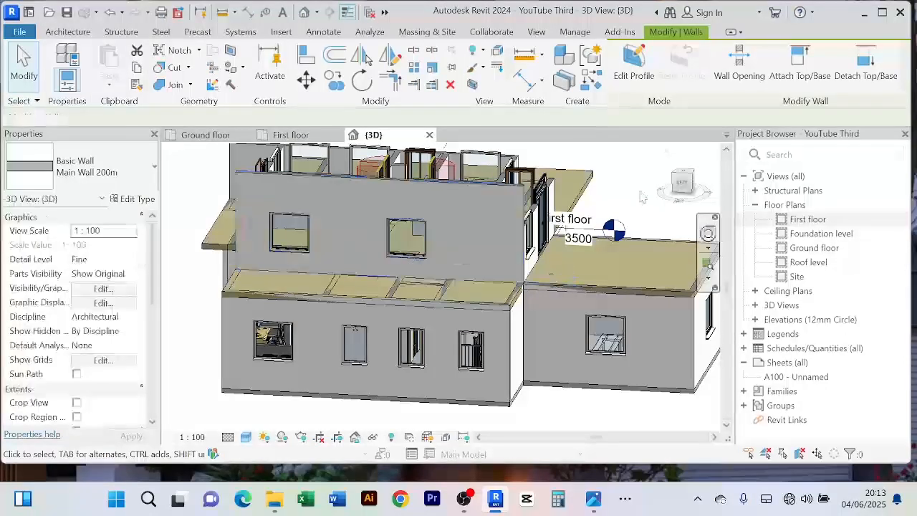
Step: Match the type properties of the first floor's raised left exterior wall onto the adjoining rear exterior wall, and end the command
{"action": "middle_click_drag", "start_coordinate": [643, 199], "coordinate": [252, 234], "text": "shift"}
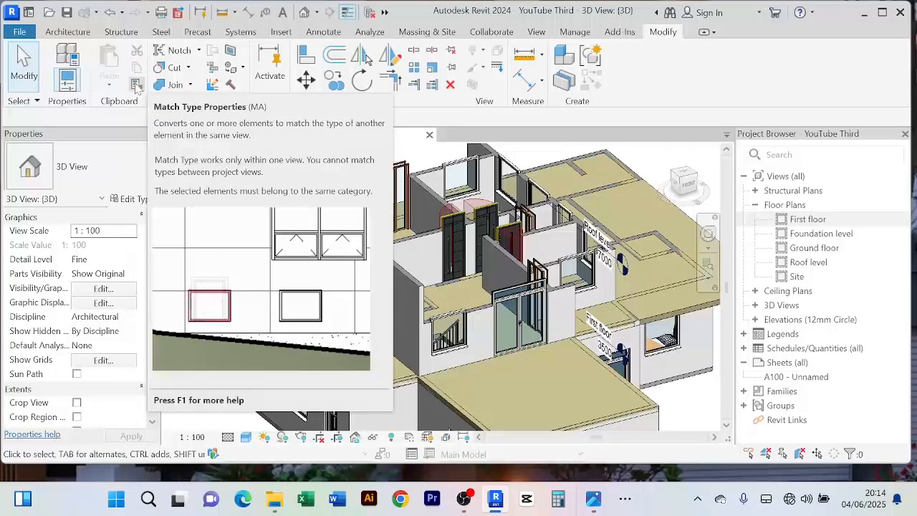
{"action": "left_click", "coordinate": [136, 85]}
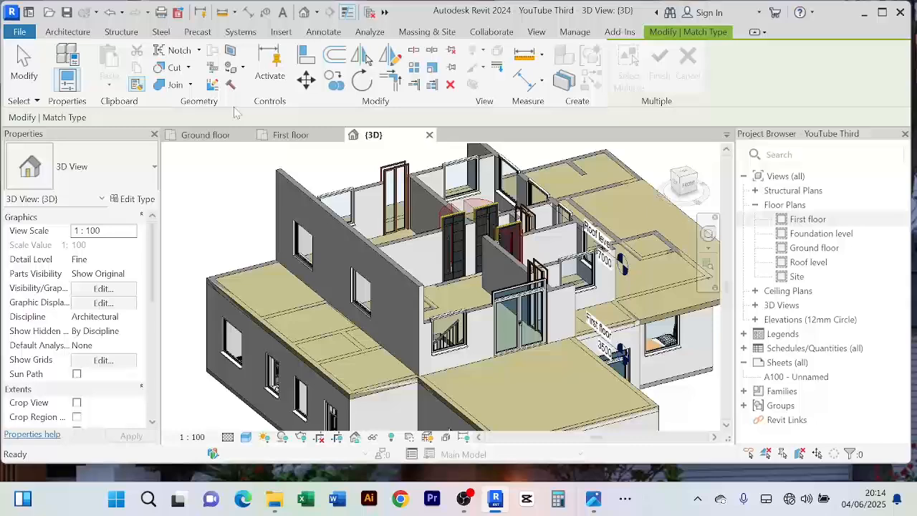
{"action": "left_click", "coordinate": [357, 240]}
{"action": "scroll", "coordinate": [362, 233], "scroll_direction": "up", "scroll_amount": 3}
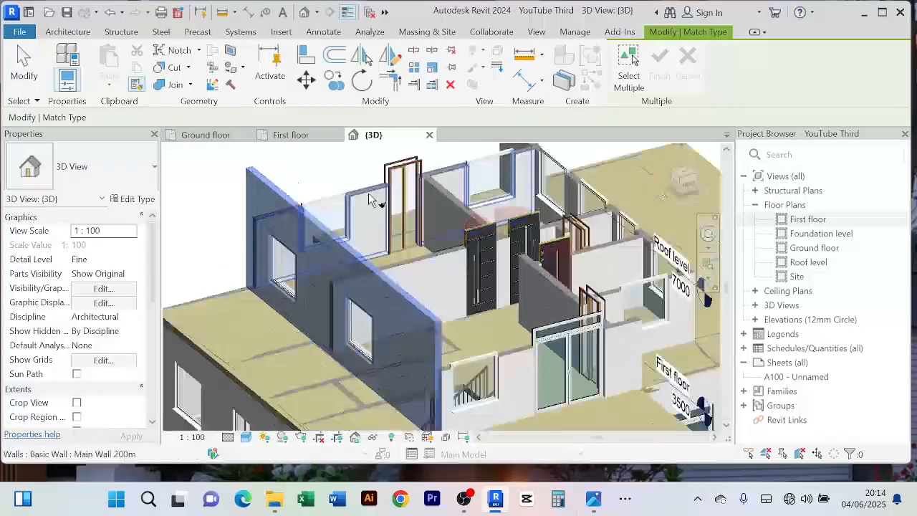
{"action": "scroll", "coordinate": [373, 217], "scroll_direction": "down", "scroll_amount": 3}
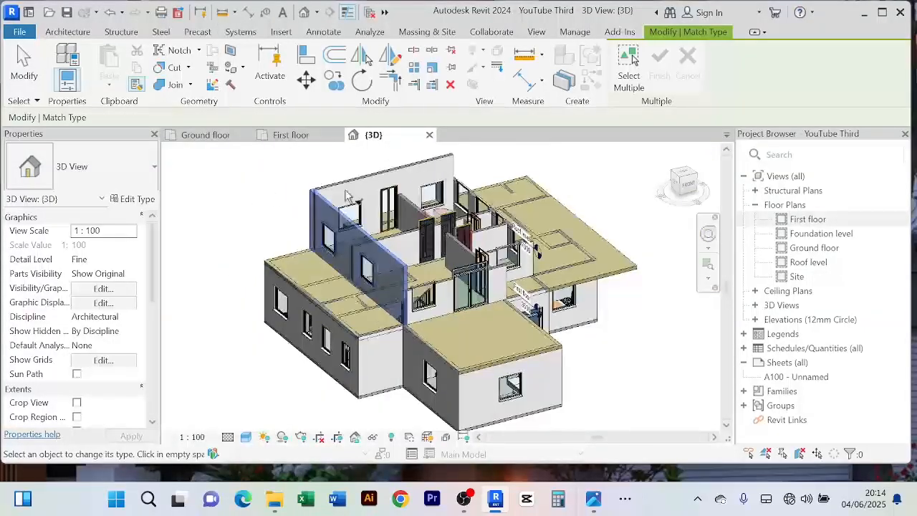
{"action": "middle_click_drag", "start_coordinate": [315, 197], "coordinate": [273, 188], "text": "shift"}
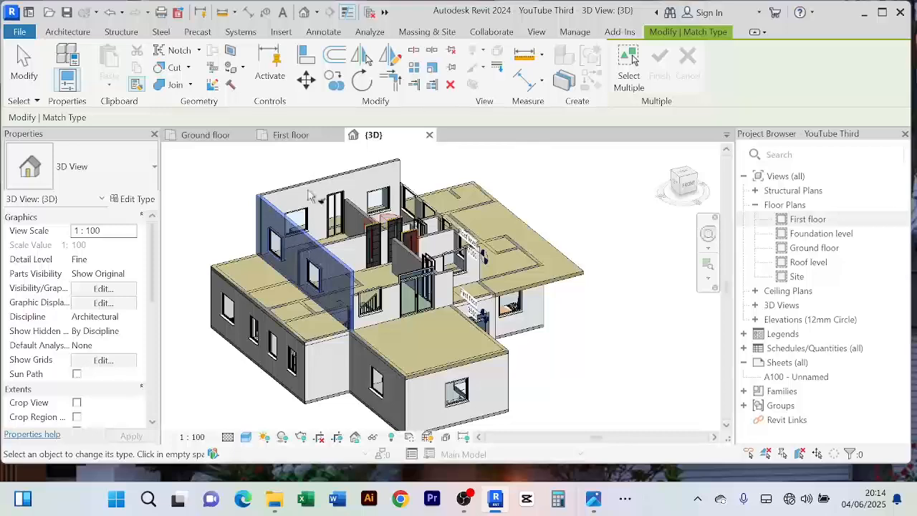
{"action": "right_click", "coordinate": [258, 163]}
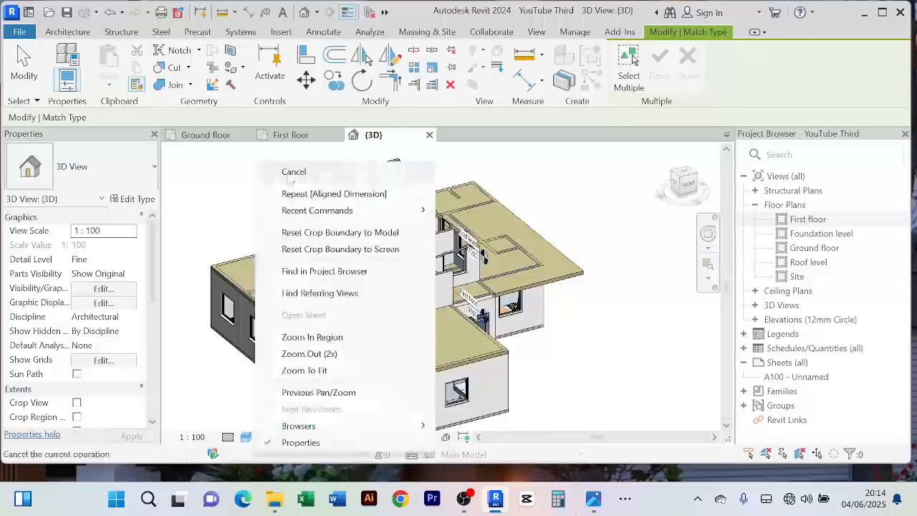
{"action": "left_click", "coordinate": [287, 176]}
{"action": "right_click", "coordinate": [263, 164]}
{"action": "left_click", "coordinate": [278, 174]}
{"action": "scroll", "coordinate": [307, 204], "scroll_direction": "up", "scroll_amount": 2}
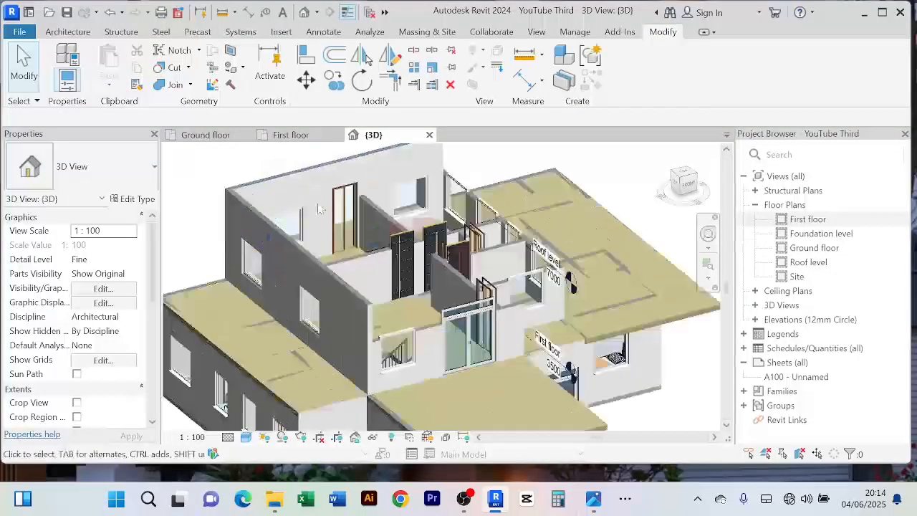
{"action": "middle_click_drag", "start_coordinate": [380, 188], "coordinate": [351, 184]}
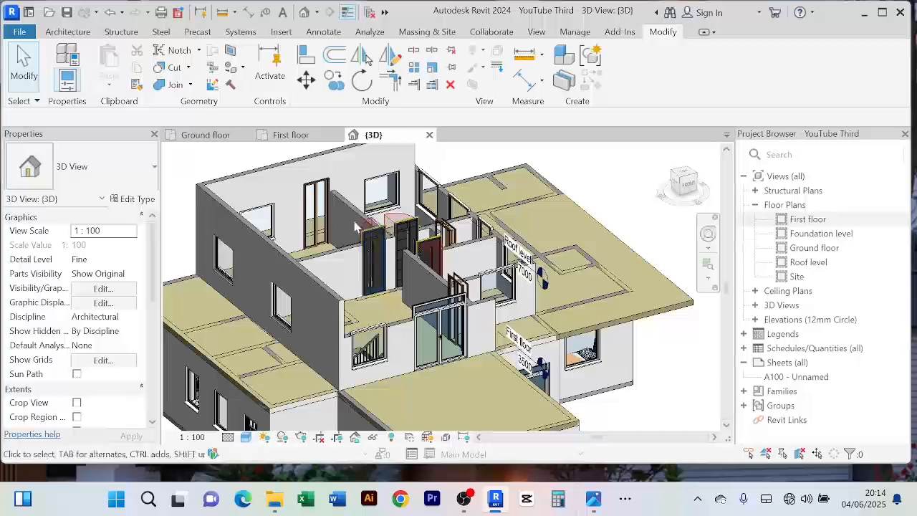
Step: Match the type properties of the first floor's left exterior wall onto the partition between the two rear rooms, and release the source wall
{"action": "left_click", "coordinate": [137, 85]}
{"action": "left_click", "coordinate": [271, 255]}
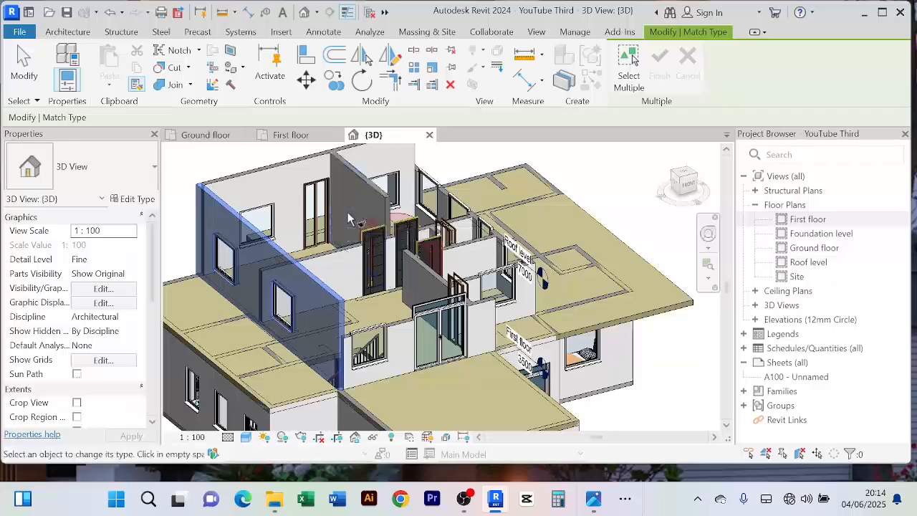
{"action": "scroll", "coordinate": [351, 218], "scroll_direction": "down", "scroll_amount": 2}
{"action": "right_click", "coordinate": [245, 170]}
{"action": "left_click", "coordinate": [273, 179]}
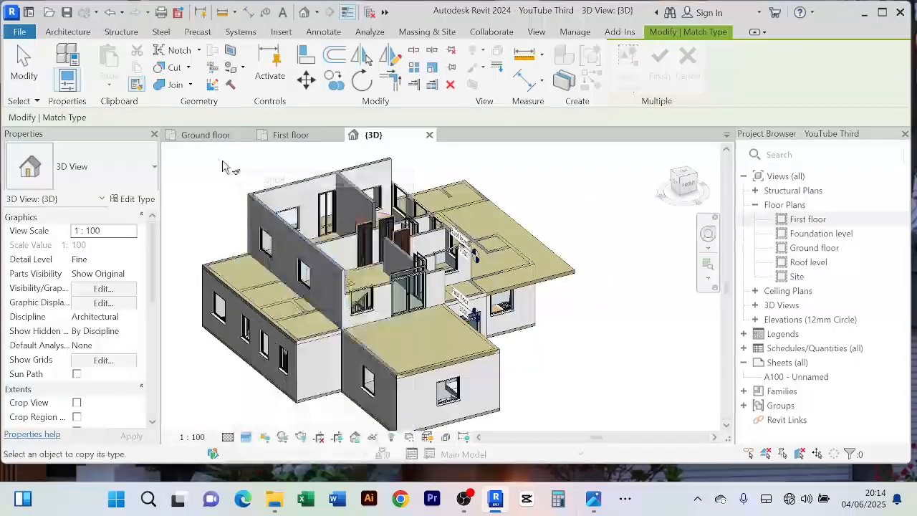
Step: Match the left exterior wall's type properties onto the first floor's right exterior wall and the partition beside the front double door
{"action": "left_click", "coordinate": [301, 243]}
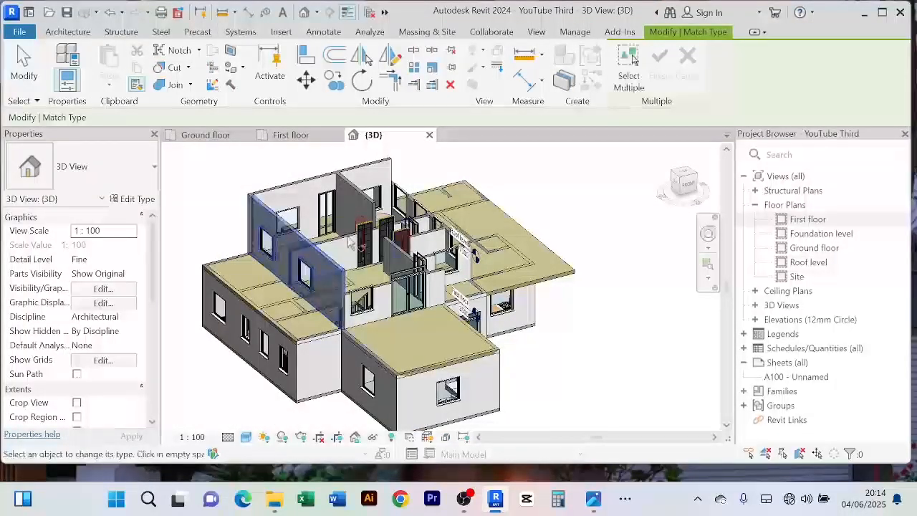
{"action": "scroll", "coordinate": [366, 234], "scroll_direction": "up", "scroll_amount": 2}
{"action": "scroll", "coordinate": [433, 172], "scroll_direction": "up", "scroll_amount": 5}
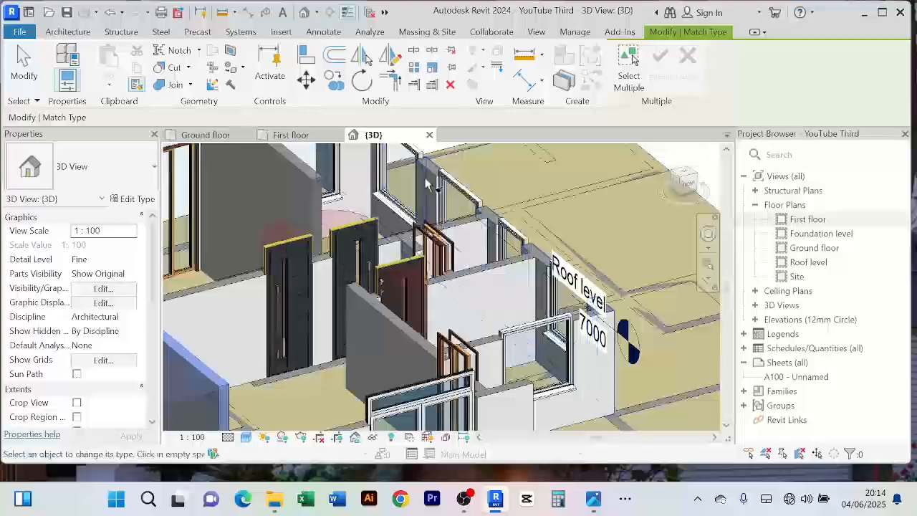
{"action": "scroll", "coordinate": [401, 265], "scroll_direction": "down", "scroll_amount": 6}
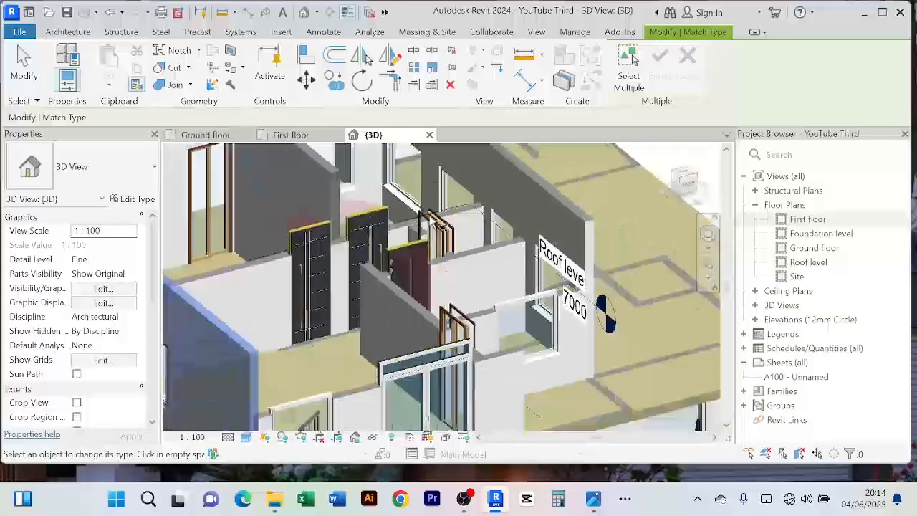
{"action": "scroll", "coordinate": [387, 279], "scroll_direction": "down", "scroll_amount": 4}
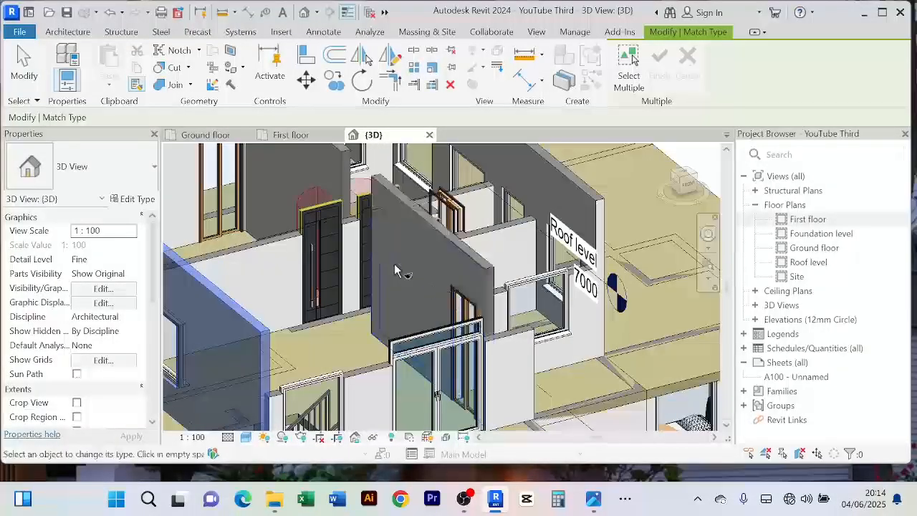
Step: Match the left exterior wall's type properties onto the long interior wall with the dark doors and the short cross wall of the right-side rooms
{"action": "scroll", "coordinate": [331, 264], "scroll_direction": "up", "scroll_amount": 2}
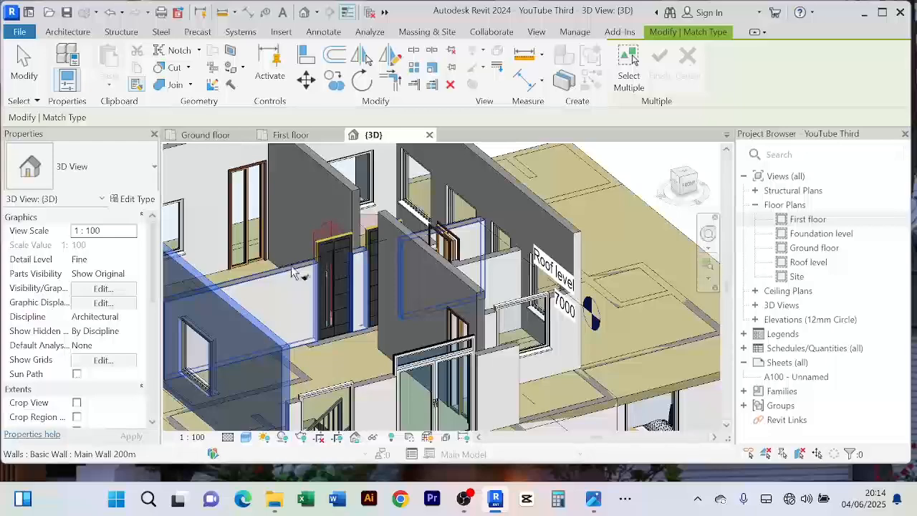
{"action": "scroll", "coordinate": [303, 266], "scroll_direction": "down", "scroll_amount": 3}
{"action": "scroll", "coordinate": [380, 269], "scroll_direction": "up", "scroll_amount": 3}
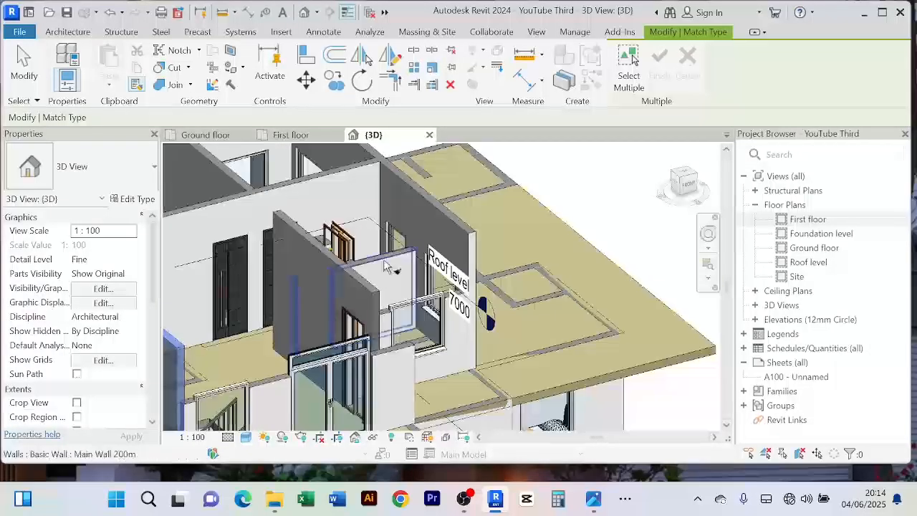
{"action": "scroll", "coordinate": [387, 265], "scroll_direction": "down", "scroll_amount": 3}
{"action": "scroll", "coordinate": [383, 308], "scroll_direction": "up", "scroll_amount": 3}
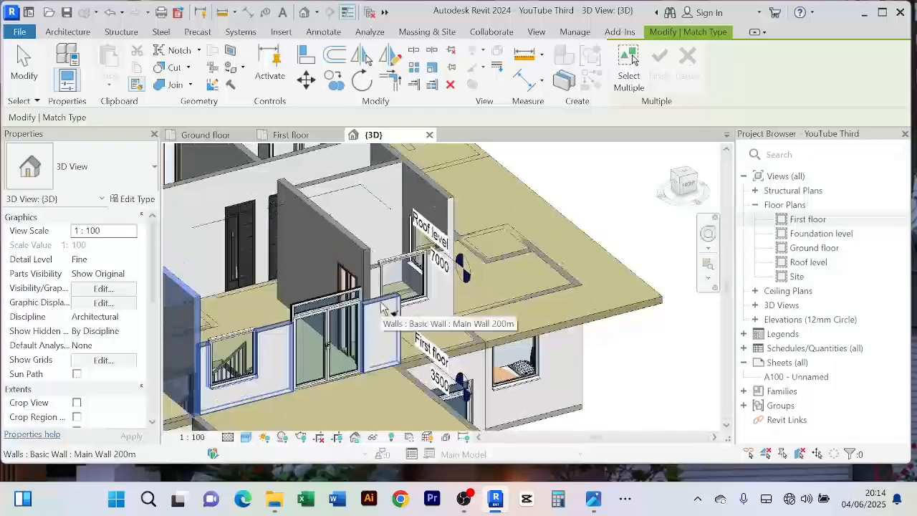
Step: Match the left exterior wall's type properties onto the first floor's remaining low walls, including the front exterior walls, and end the command
{"action": "scroll", "coordinate": [430, 260], "scroll_direction": "up", "scroll_amount": 5}
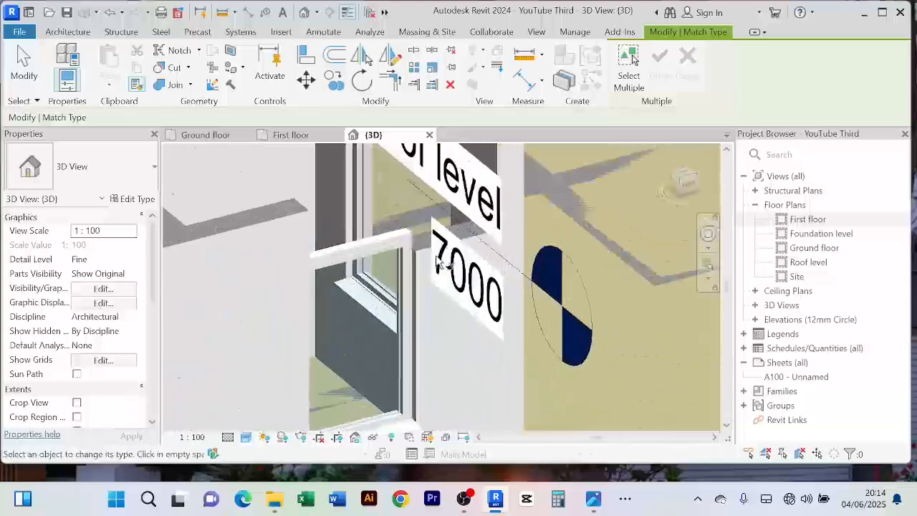
{"action": "scroll", "coordinate": [441, 264], "scroll_direction": "down", "scroll_amount": 4}
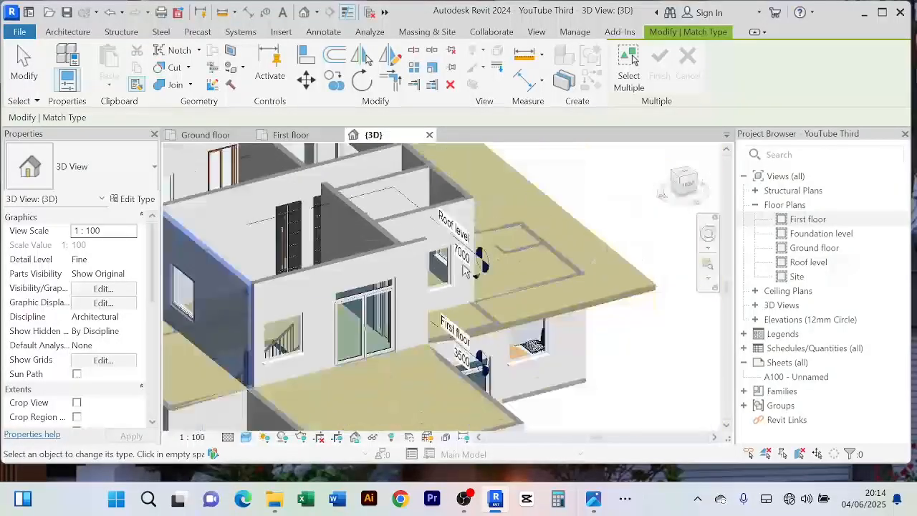
{"action": "scroll", "coordinate": [466, 271], "scroll_direction": "down", "scroll_amount": 2}
{"action": "right_click", "coordinate": [532, 190]}
{"action": "left_click", "coordinate": [561, 198]}
{"action": "right_click", "coordinate": [546, 192]}
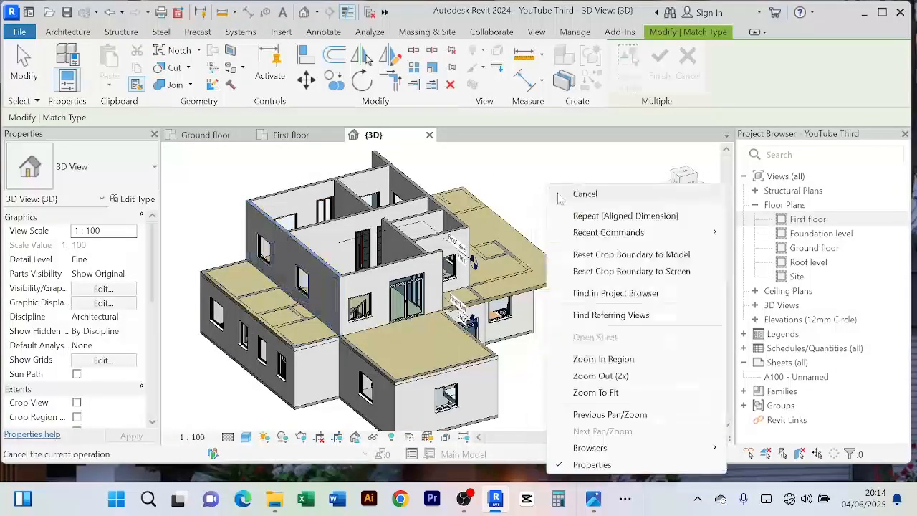
{"action": "left_click", "coordinate": [560, 196]}
{"action": "right_click", "coordinate": [532, 184]}
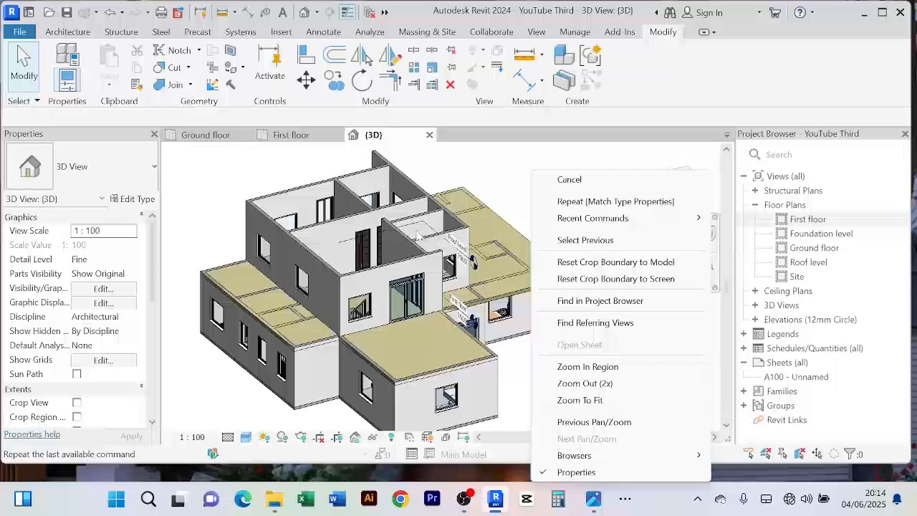
{"action": "left_click", "coordinate": [563, 180]}
Step: Examine the raised first-floor walls and their openings from the left side and the front of the house
{"action": "scroll", "coordinate": [387, 247], "scroll_direction": "up", "scroll_amount": 4}
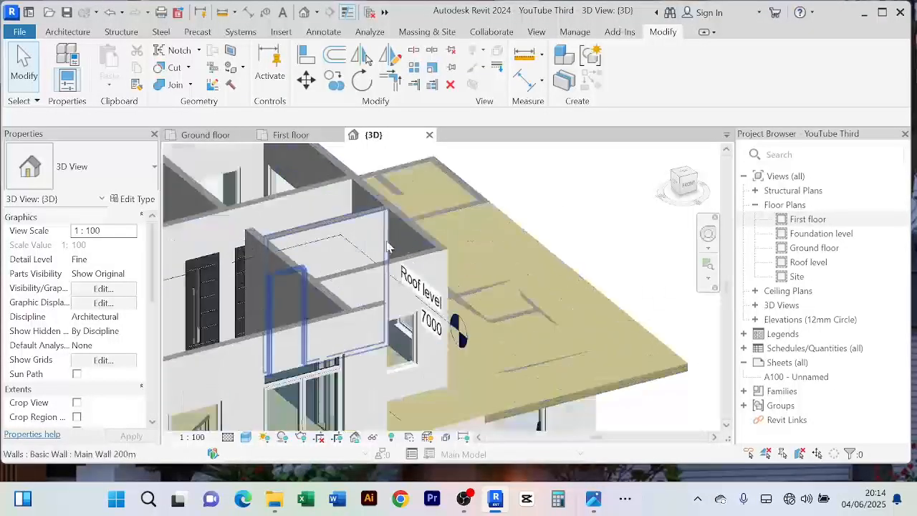
{"action": "scroll", "coordinate": [388, 247], "scroll_direction": "down", "scroll_amount": 4}
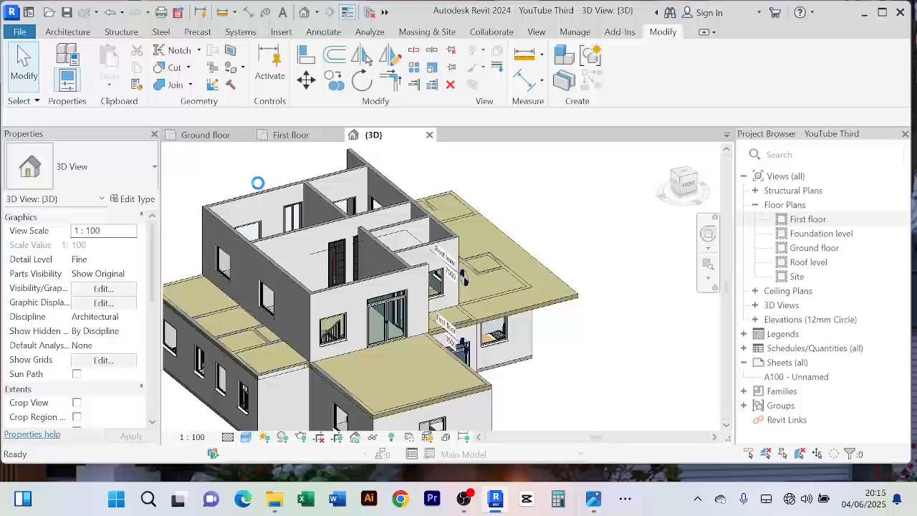
{"action": "middle_click_drag", "start_coordinate": [223, 187], "coordinate": [535, 295]}
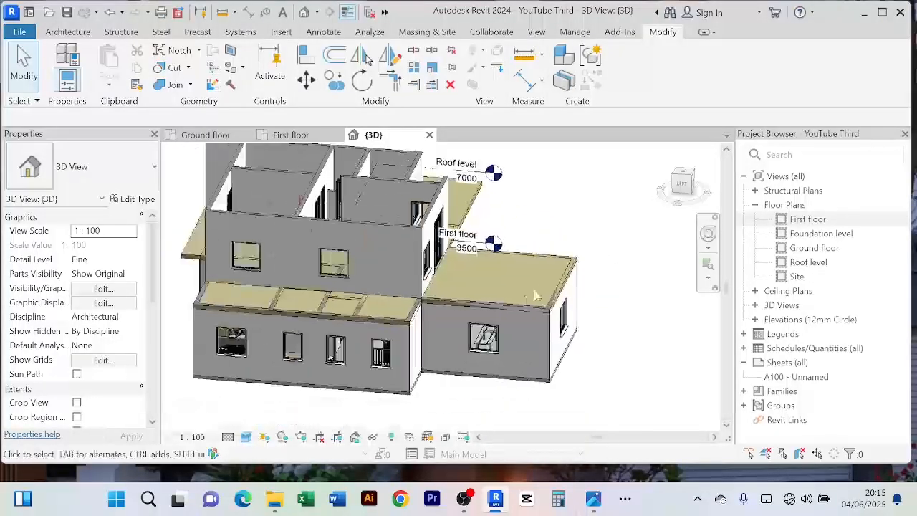
{"action": "middle_click_drag", "start_coordinate": [357, 410], "coordinate": [601, 285]}
{"action": "scroll", "coordinate": [529, 371], "scroll_direction": "down", "scroll_amount": 2}
{"action": "middle_click_drag", "start_coordinate": [442, 366], "coordinate": [336, 342], "text": "shift"}
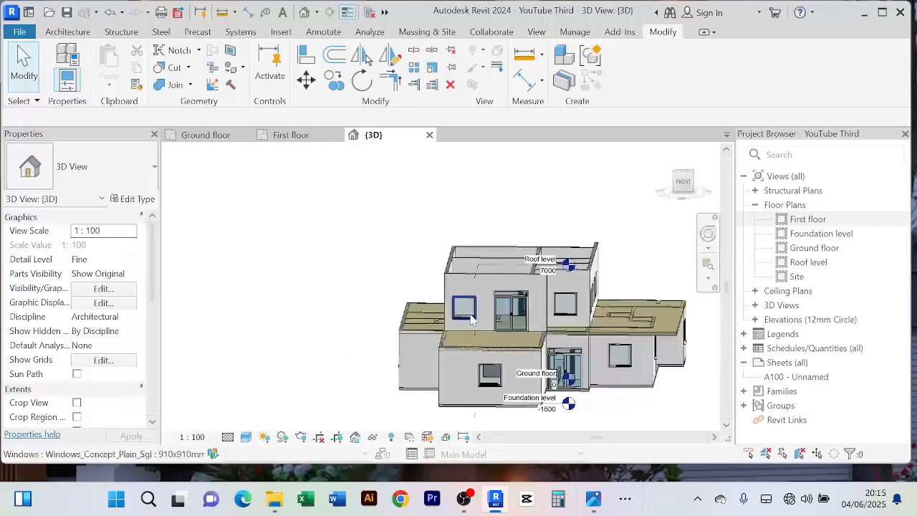
{"action": "scroll", "coordinate": [317, 246], "scroll_direction": "up", "scroll_amount": 3}
{"action": "middle_click_drag", "start_coordinate": [283, 251], "coordinate": [305, 272]}
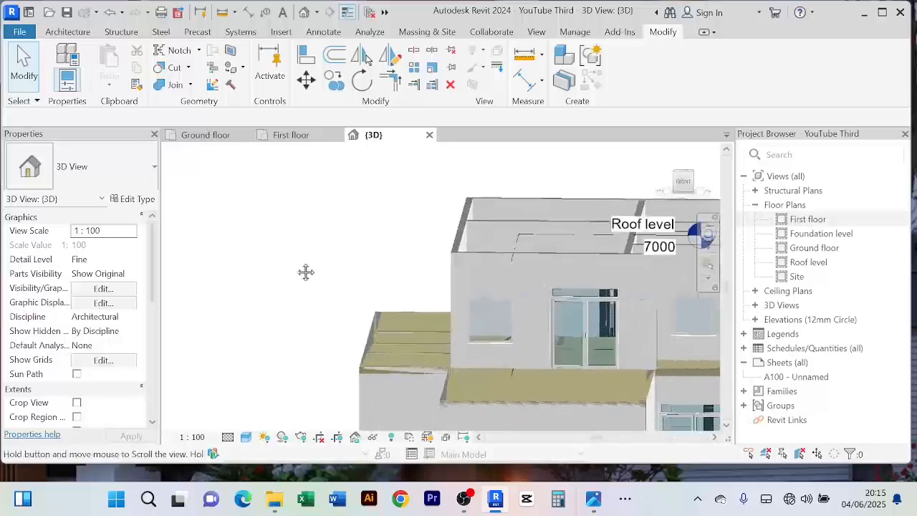
{"action": "scroll", "coordinate": [348, 266], "scroll_direction": "down", "scroll_amount": 3}
{"action": "scroll", "coordinate": [474, 267], "scroll_direction": "up", "scroll_amount": 3}
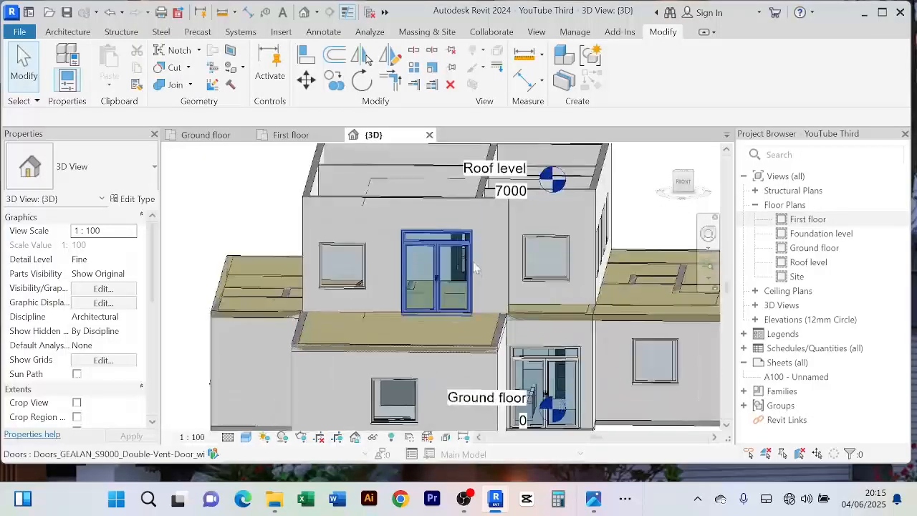
{"action": "middle_click_drag", "start_coordinate": [474, 267], "coordinate": [482, 297]}
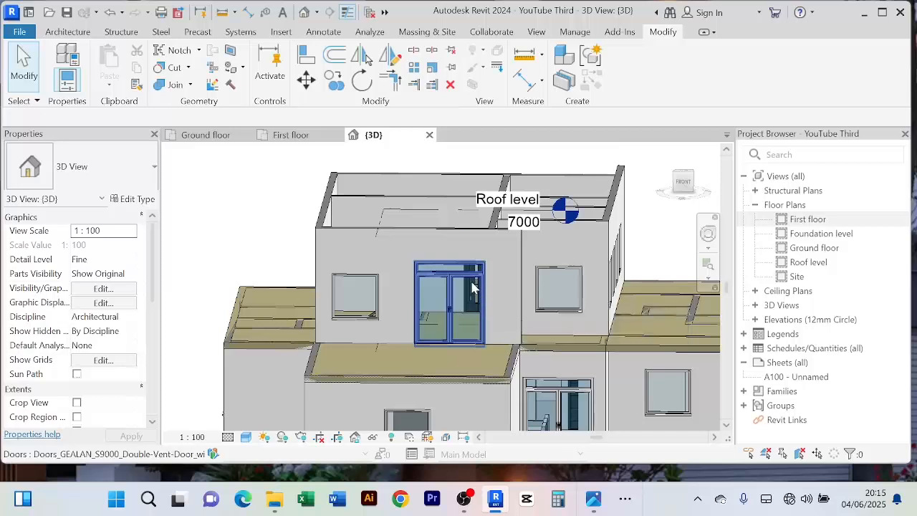
Step: Check the head height of the first floor's front double door in its properties, and deselect the door
{"action": "left_click", "coordinate": [467, 286]}
{"action": "scroll", "coordinate": [98, 398], "scroll_direction": "down", "scroll_amount": 10}
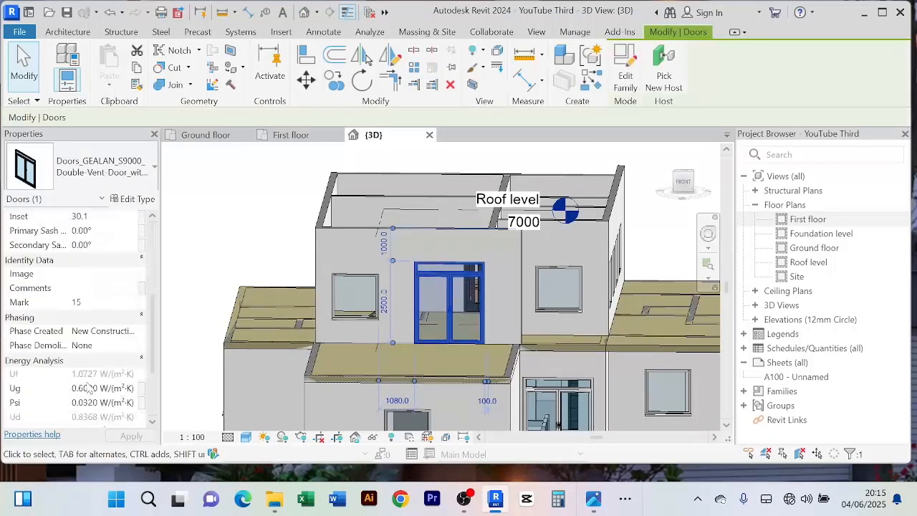
{"action": "scroll", "coordinate": [96, 392], "scroll_direction": "down", "scroll_amount": 1}
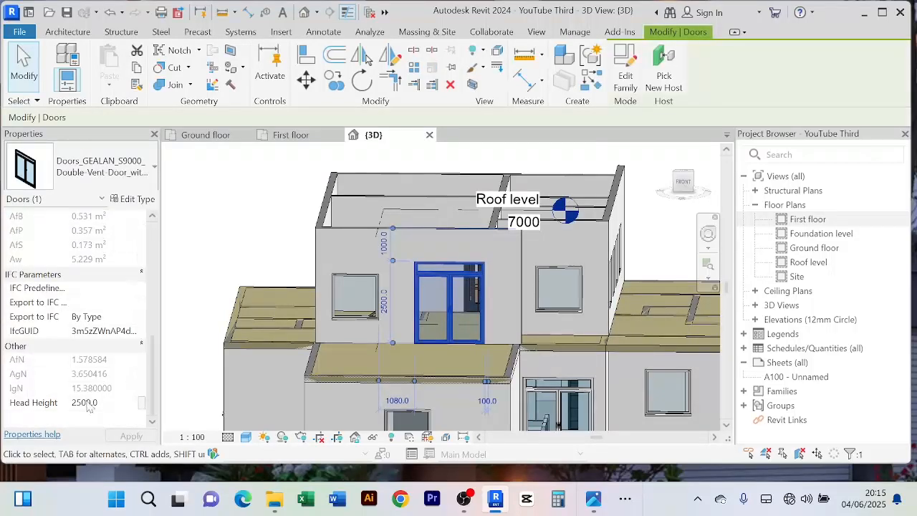
{"action": "left_click", "coordinate": [231, 280]}
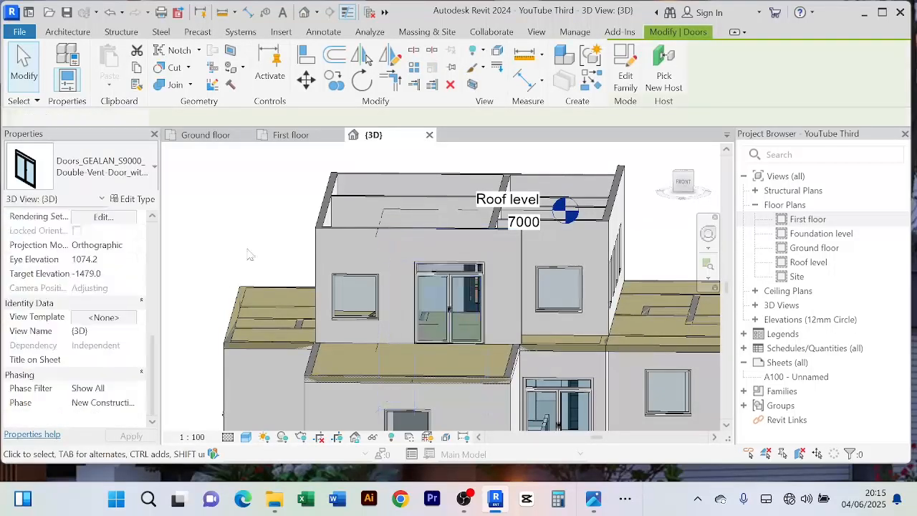
{"action": "left_click", "coordinate": [364, 285]}
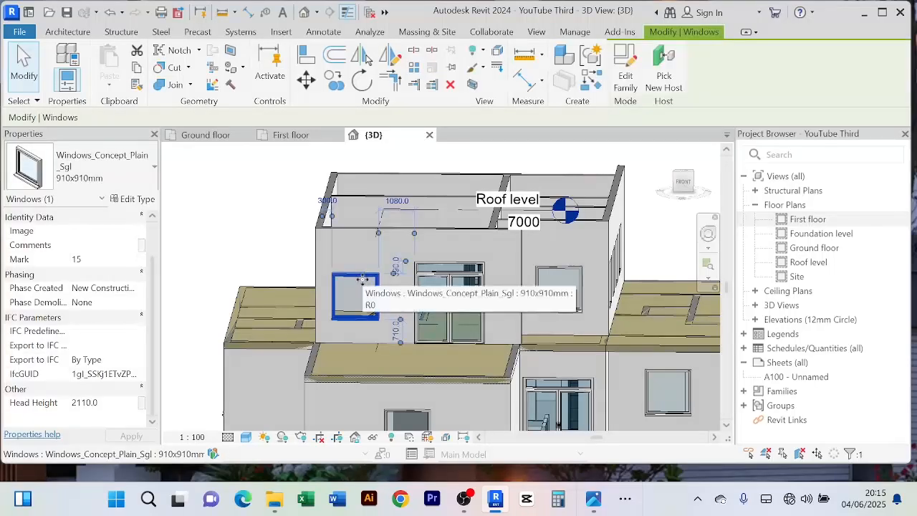
{"action": "right_click", "coordinate": [362, 279]}
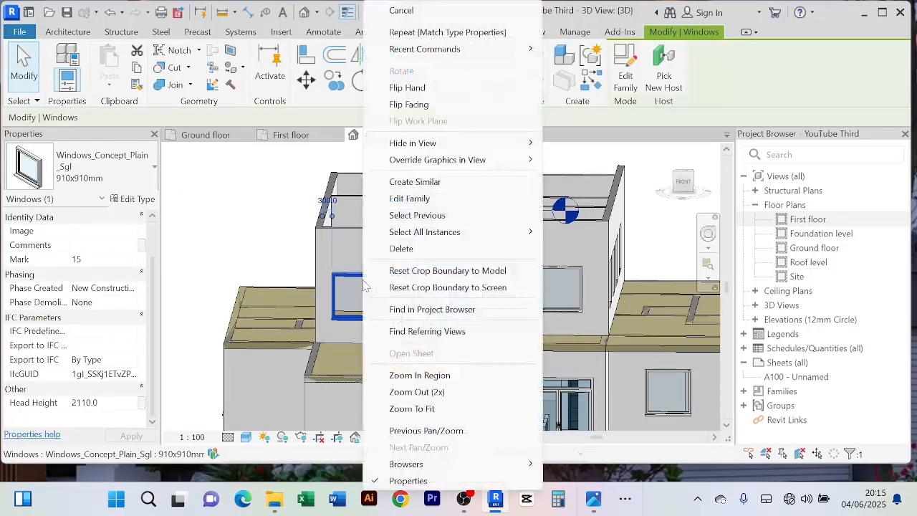
{"action": "mouse_move", "coordinate": [427, 239]}
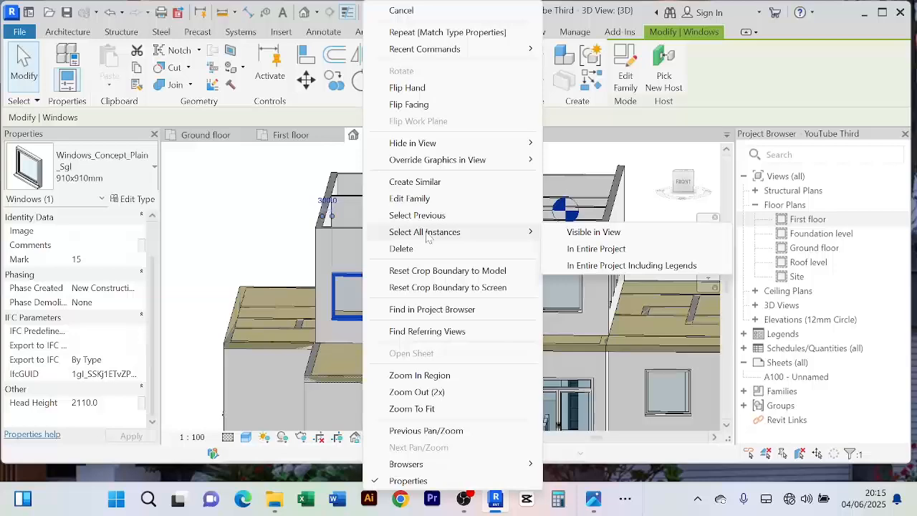
{"action": "left_click", "coordinate": [608, 233]}
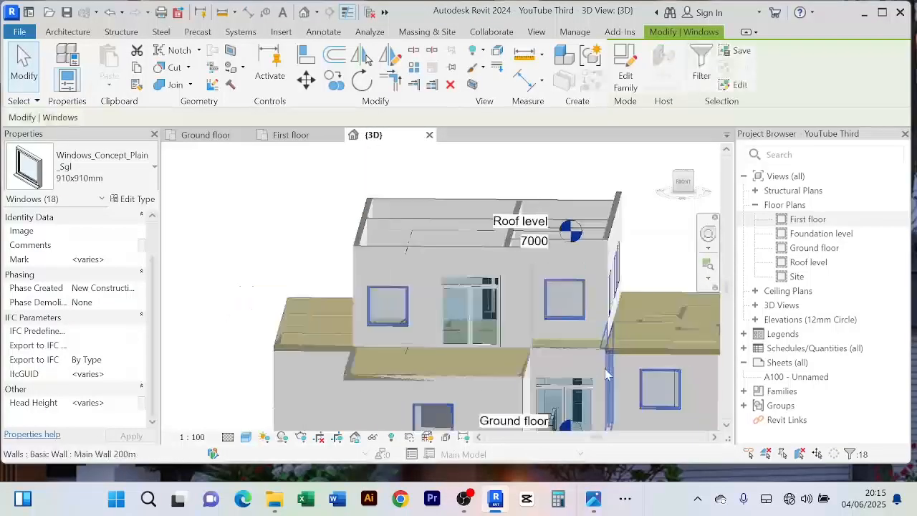
{"action": "scroll", "coordinate": [607, 374], "scroll_direction": "down", "scroll_amount": 2}
{"action": "left_click", "coordinate": [398, 276]}
{"action": "middle_click_drag", "start_coordinate": [398, 276], "coordinate": [305, 265]}
{"action": "scroll", "coordinate": [343, 275], "scroll_direction": "up", "scroll_amount": 2}
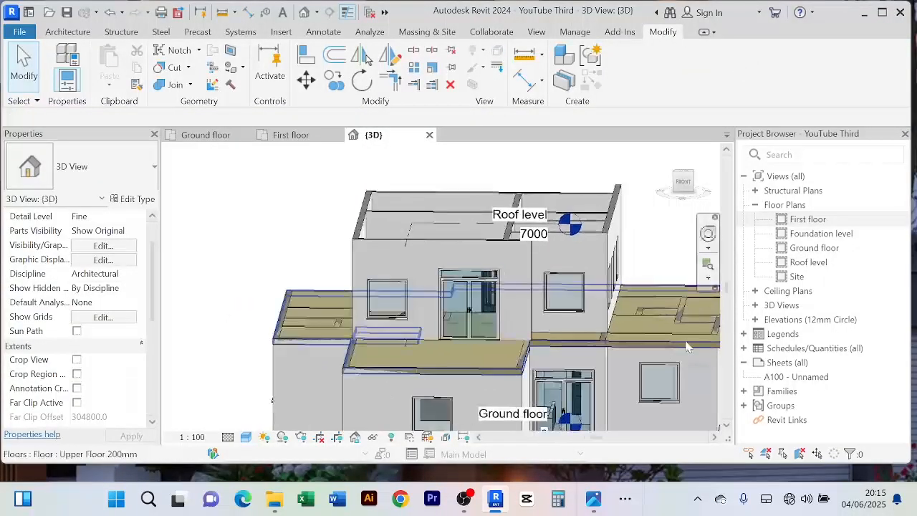
Step: Set the head height of the first floor's front window left of the double door to 2500 mm
{"action": "left_click", "coordinate": [378, 300]}
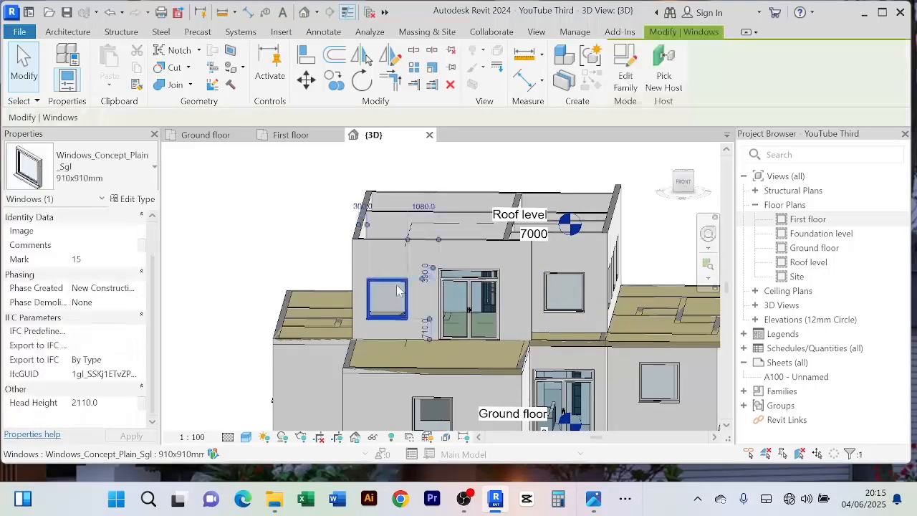
{"action": "left_click", "coordinate": [107, 406]}
{"action": "type", "text": "2"}
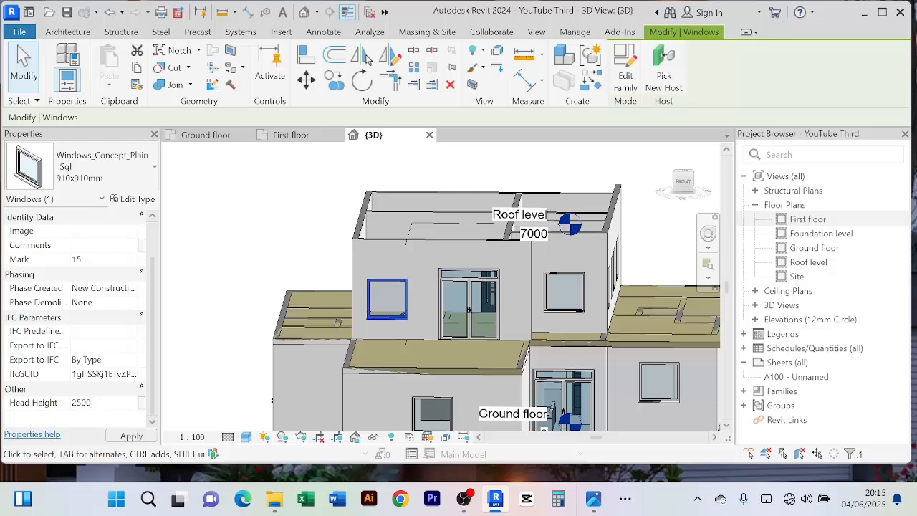
{"action": "type", "text": "500"}
{"action": "key", "text": "Return"}
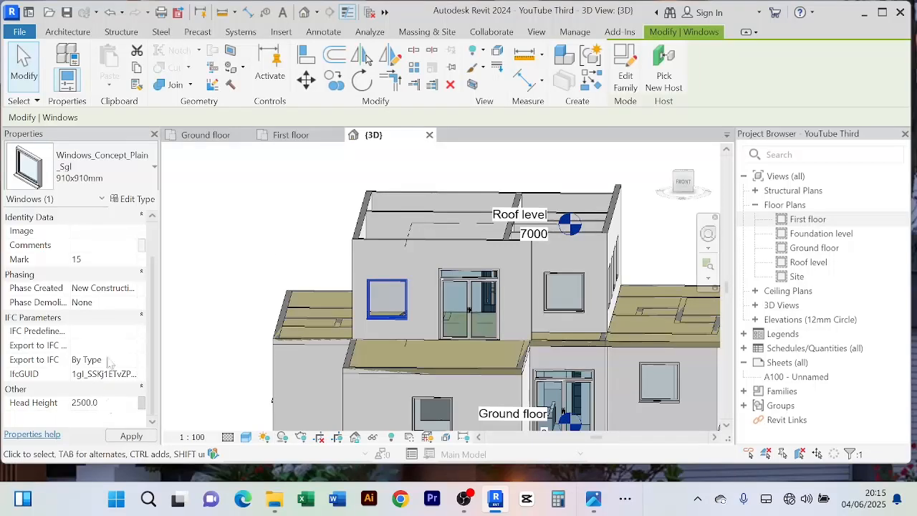
{"action": "left_click", "coordinate": [294, 254]}
{"action": "middle_click_drag", "start_coordinate": [295, 256], "coordinate": [262, 245]}
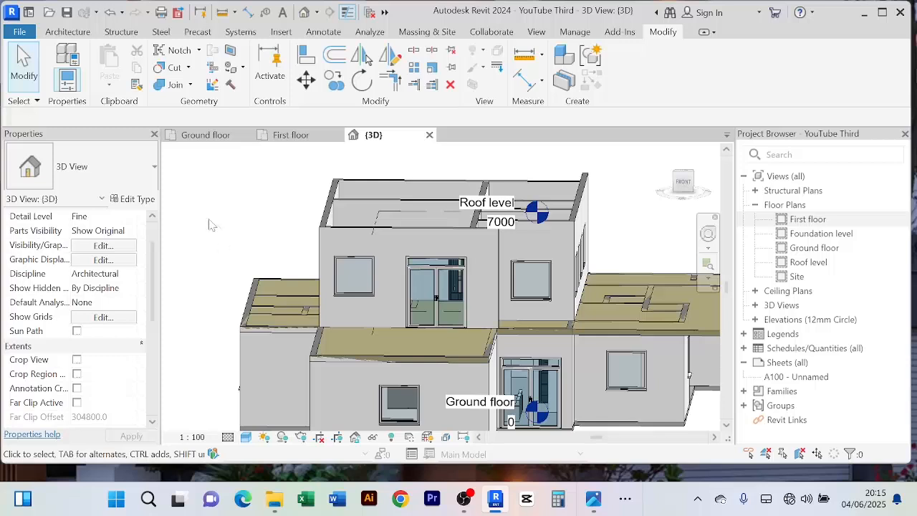
{"action": "left_click", "coordinate": [137, 85]}
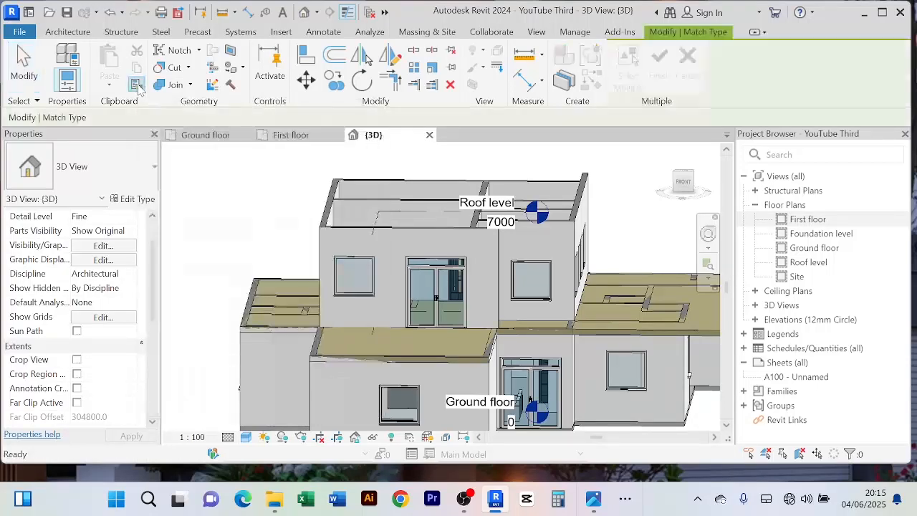
{"action": "left_click", "coordinate": [358, 265]}
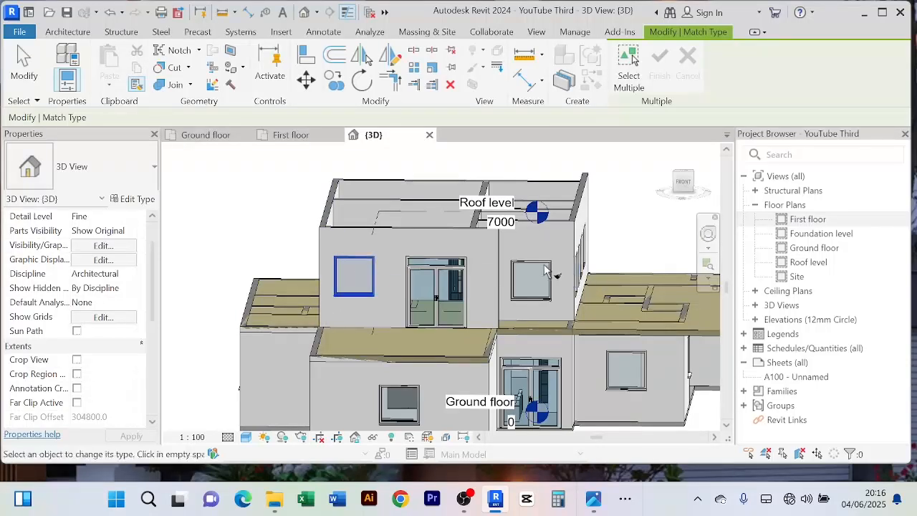
{"action": "scroll", "coordinate": [538, 270], "scroll_direction": "up", "scroll_amount": 1}
{"action": "scroll", "coordinate": [540, 269], "scroll_direction": "up", "scroll_amount": 1}
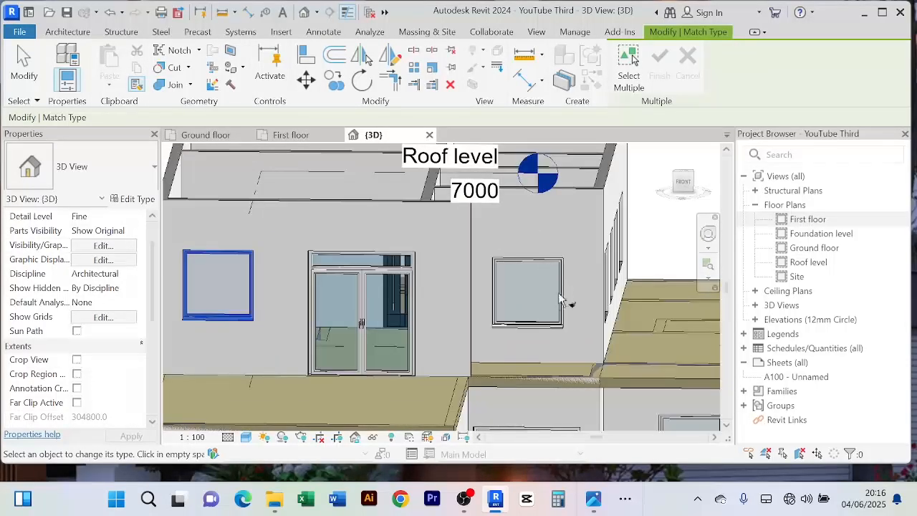
{"action": "scroll", "coordinate": [567, 279], "scroll_direction": "up", "scroll_amount": 1}
{"action": "scroll", "coordinate": [566, 257], "scroll_direction": "down", "scroll_amount": 2}
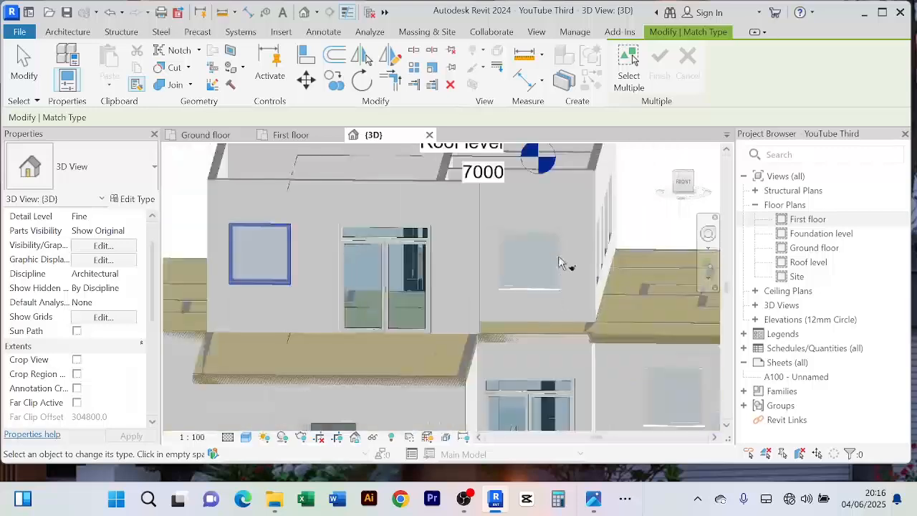
{"action": "scroll", "coordinate": [552, 244], "scroll_direction": "up", "scroll_amount": 1}
{"action": "scroll", "coordinate": [552, 245], "scroll_direction": "down", "scroll_amount": 4}
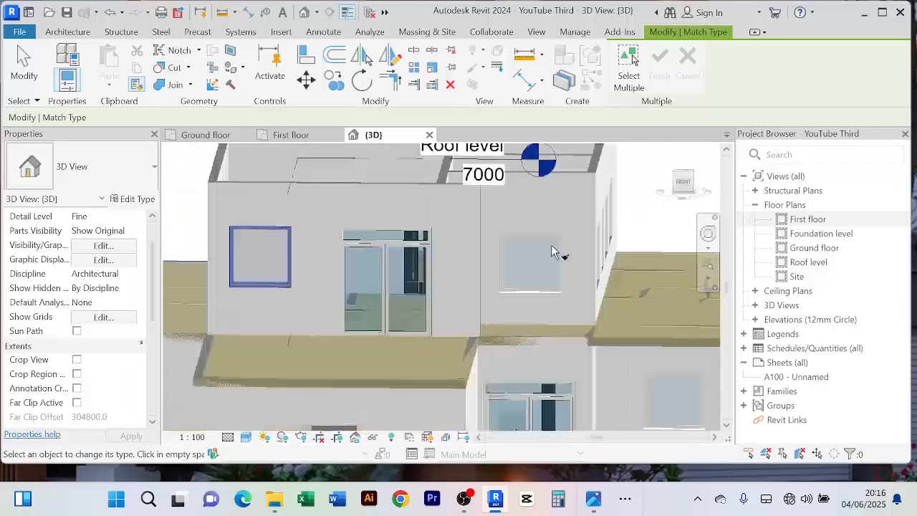
{"action": "scroll", "coordinate": [552, 248], "scroll_direction": "up", "scroll_amount": 2}
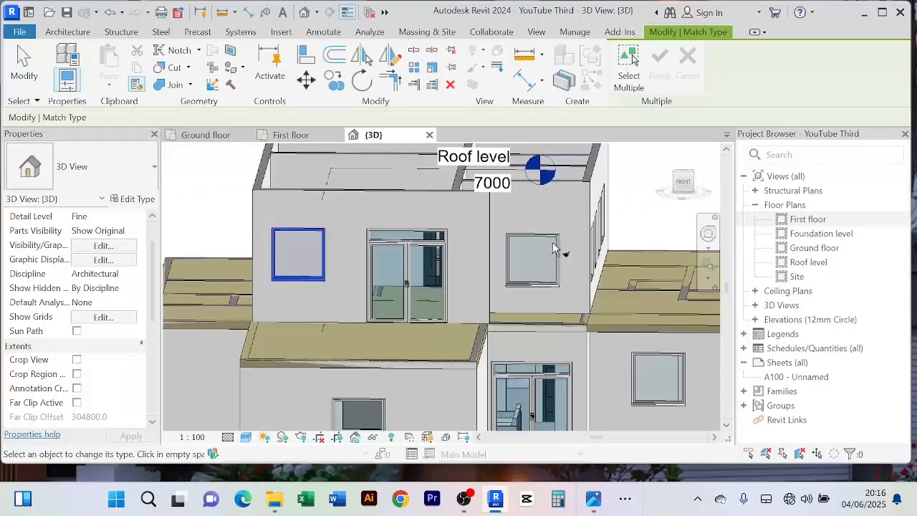
{"action": "scroll", "coordinate": [552, 249], "scroll_direction": "down", "scroll_amount": 3}
{"action": "scroll", "coordinate": [482, 267], "scroll_direction": "up", "scroll_amount": 1}
{"action": "scroll", "coordinate": [550, 262], "scroll_direction": "up", "scroll_amount": 3}
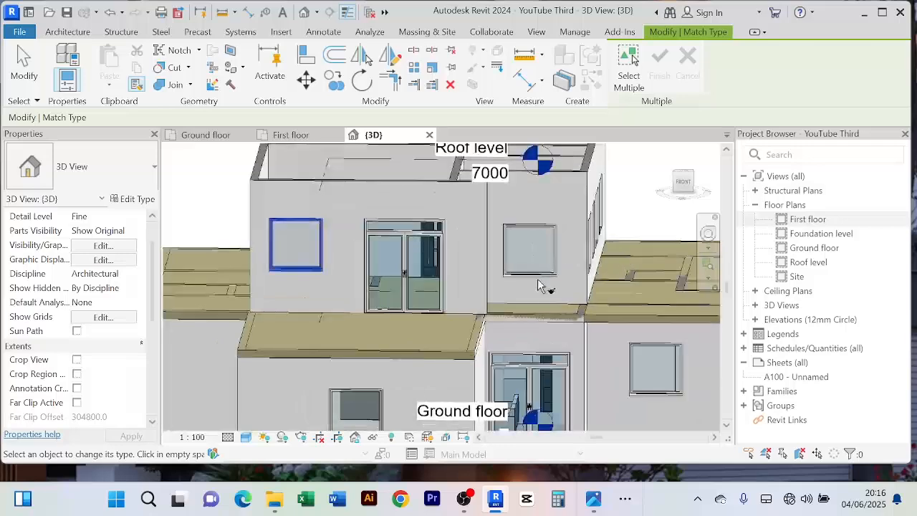
{"action": "right_click", "coordinate": [201, 170]}
{"action": "left_click", "coordinate": [215, 179]}
{"action": "right_click", "coordinate": [210, 172]}
{"action": "left_click", "coordinate": [215, 180]}
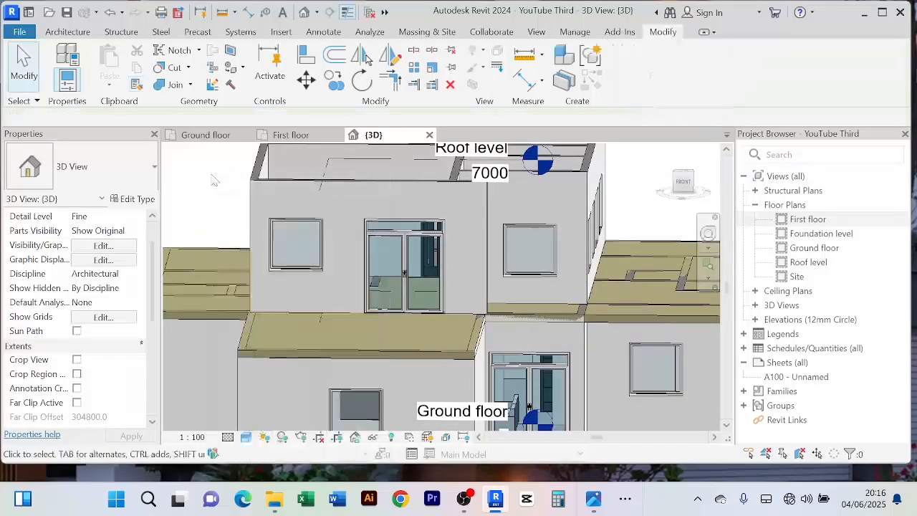
{"action": "right_click", "coordinate": [212, 180]}
{"action": "left_click", "coordinate": [217, 180]}
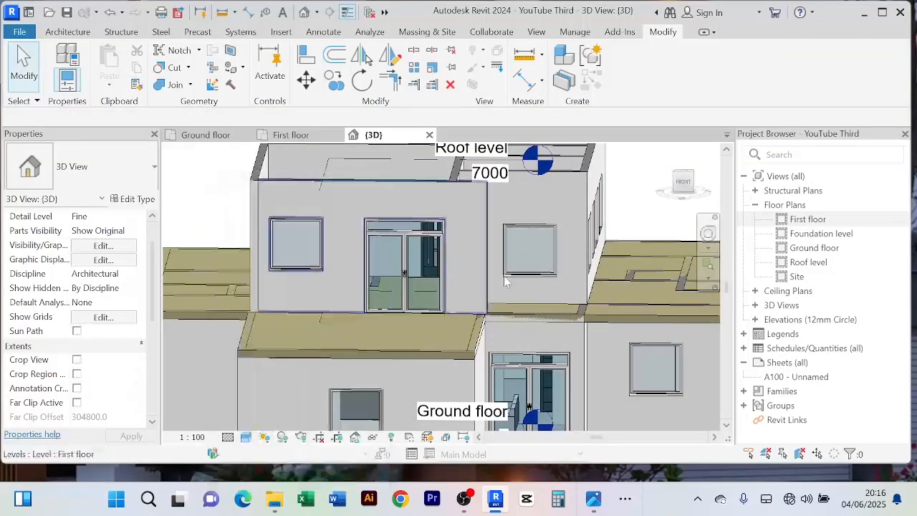
Step: Set the head height of the first floor's front window right of the double door to 2500 mm, and deselect the window
{"action": "left_click", "coordinate": [555, 258]}
{"action": "scroll", "coordinate": [118, 408], "scroll_direction": "up", "scroll_amount": 1}
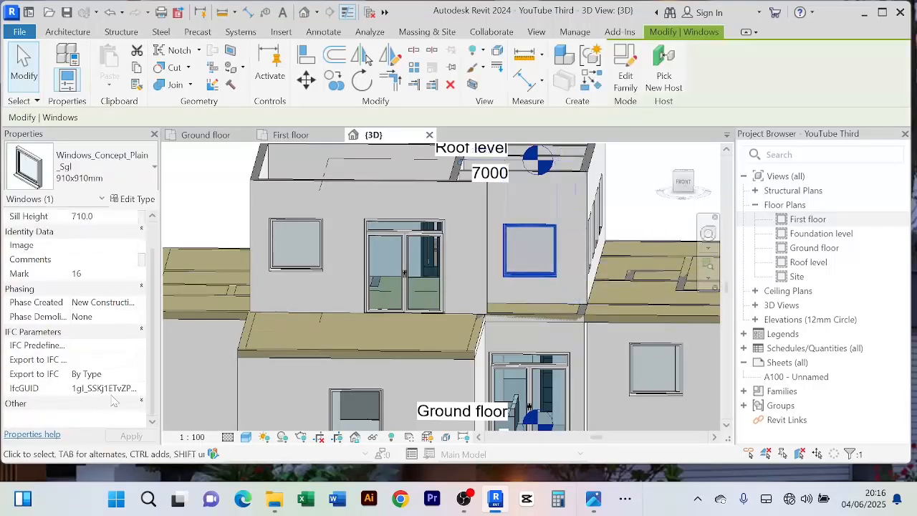
{"action": "scroll", "coordinate": [118, 344], "scroll_direction": "up", "scroll_amount": 2}
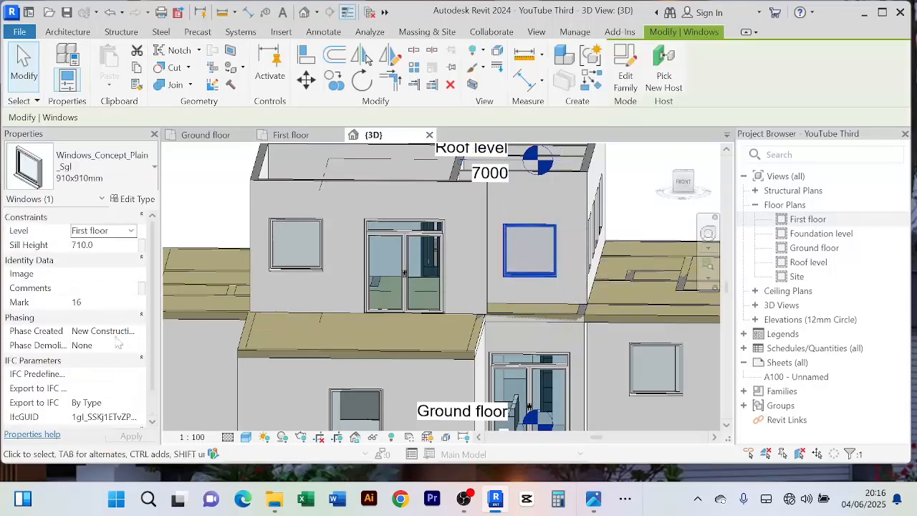
{"action": "scroll", "coordinate": [112, 330], "scroll_direction": "down", "scroll_amount": 2}
{"action": "scroll", "coordinate": [111, 344], "scroll_direction": "up", "scroll_amount": 2}
{"action": "scroll", "coordinate": [92, 387], "scroll_direction": "down", "scroll_amount": 2}
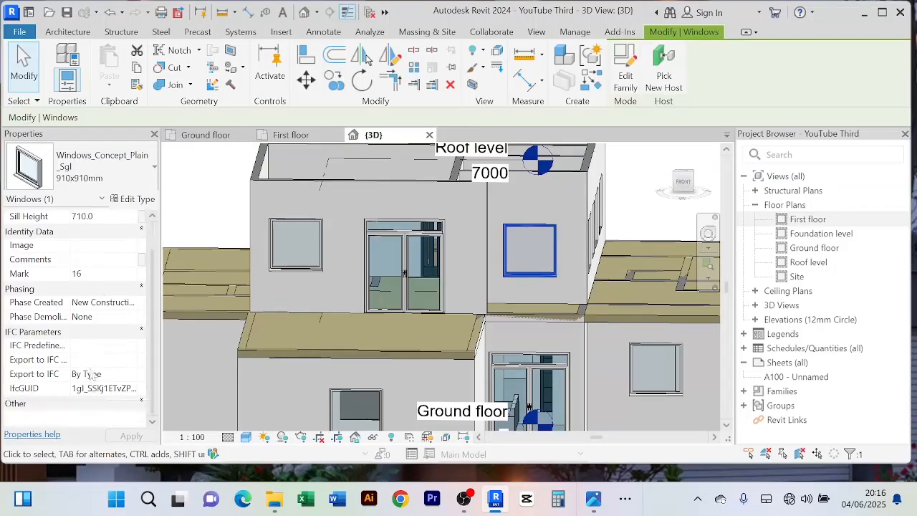
{"action": "left_click", "coordinate": [102, 419]}
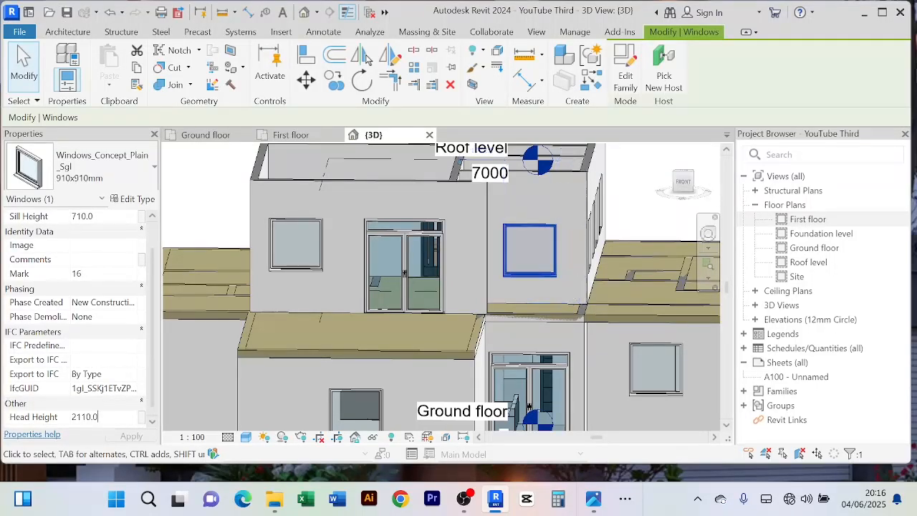
{"action": "left_click", "coordinate": [11, 419]}
{"action": "type", "text": "2500"}
{"action": "key", "text": "Return"}
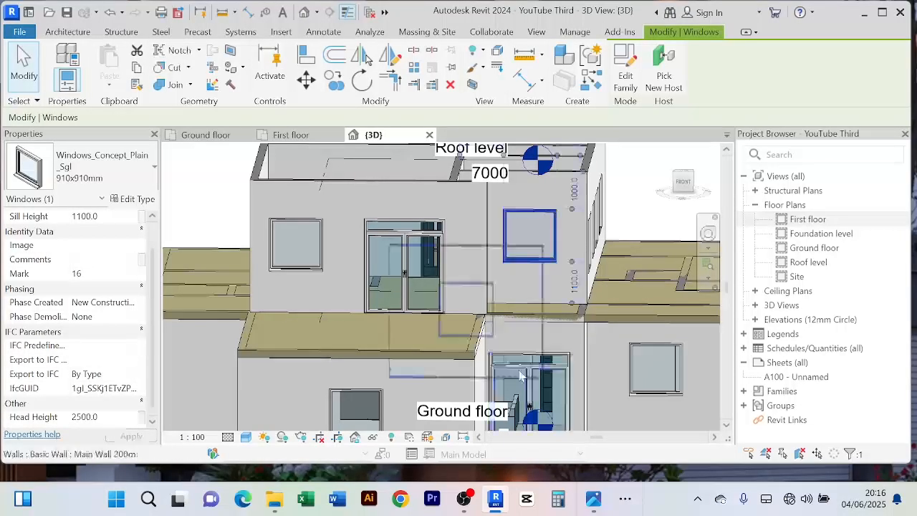
{"action": "left_click", "coordinate": [229, 207]}
Step: Set the head height of the first floor's left-side window nearest the front corner to 2500 mm
{"action": "middle_click_drag", "start_coordinate": [235, 208], "coordinate": [358, 212]}
{"action": "middle_click_drag", "start_coordinate": [290, 243], "coordinate": [494, 279]}
{"action": "scroll", "coordinate": [354, 287], "scroll_direction": "up", "scroll_amount": 2}
{"action": "middle_click_drag", "start_coordinate": [372, 256], "coordinate": [432, 261]}
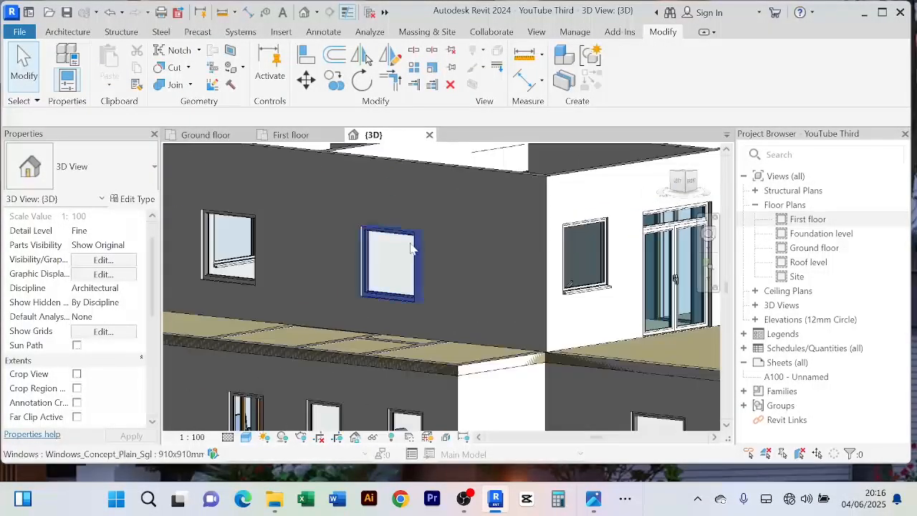
{"action": "left_click", "coordinate": [413, 247]}
{"action": "left_click", "coordinate": [112, 415]}
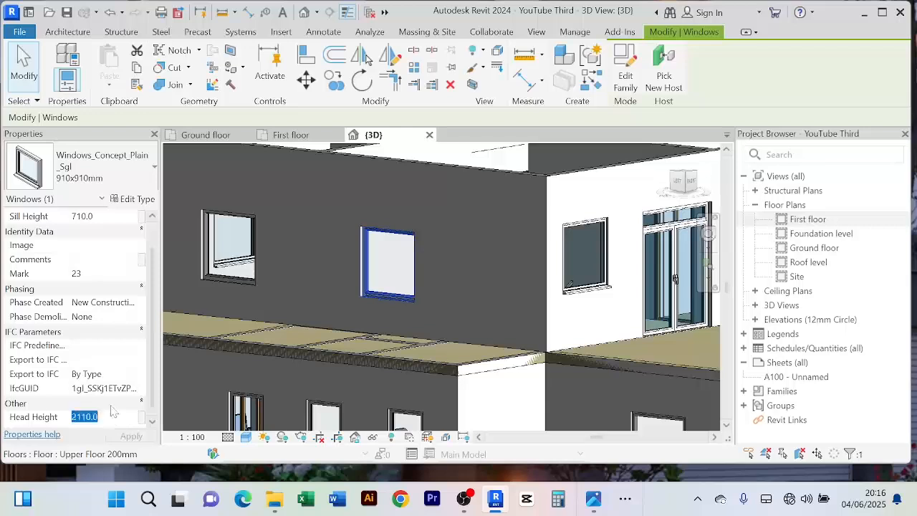
{"action": "type", "text": "2"}
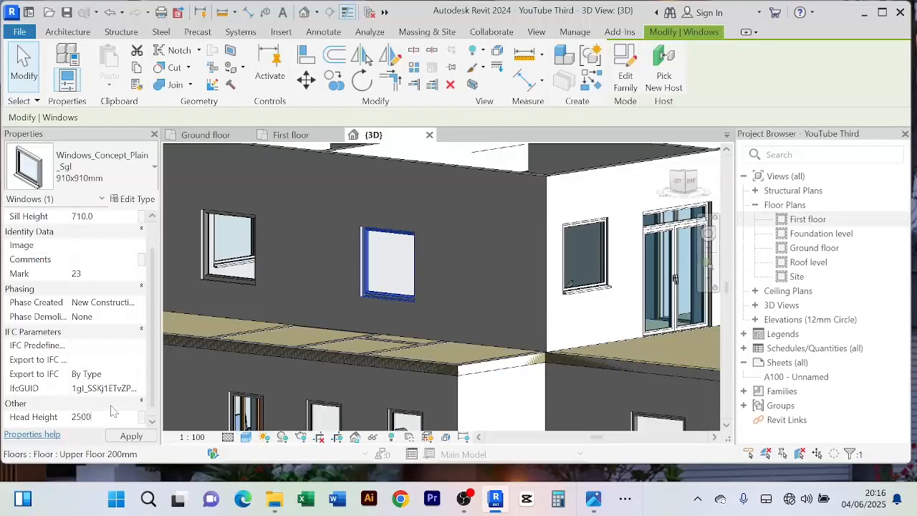
{"action": "key", "text": "Return"}
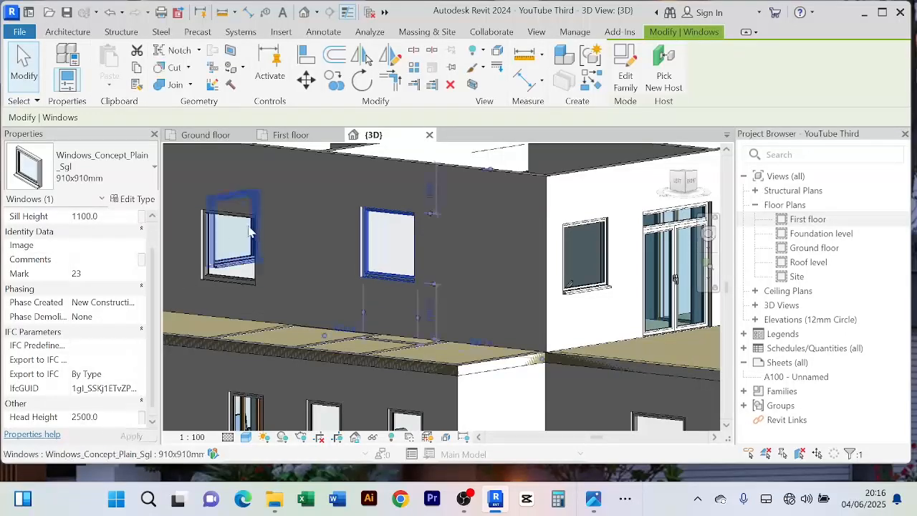
Step: Set the head height of the first floor's other left-side window, farther from the front corner, to 2500 mm
{"action": "left_click", "coordinate": [204, 272]}
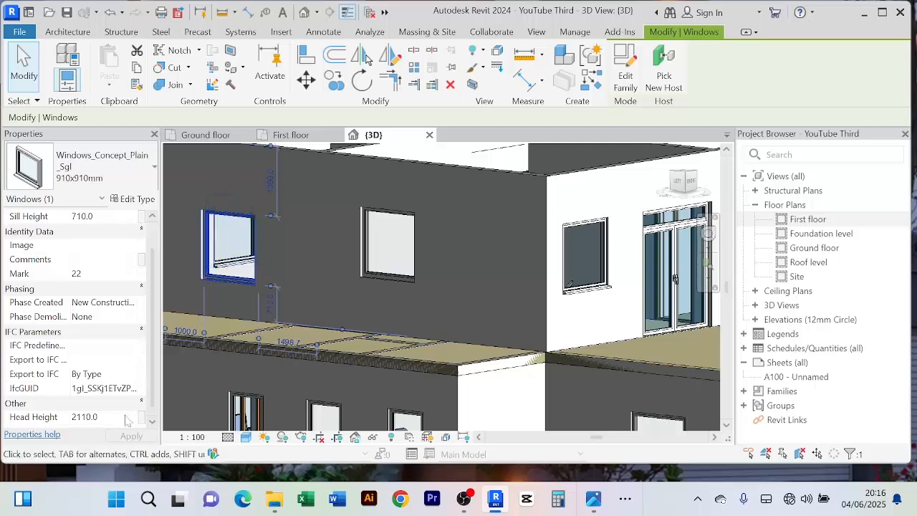
{"action": "left_click", "coordinate": [84, 416]}
{"action": "type", "text": "2"}
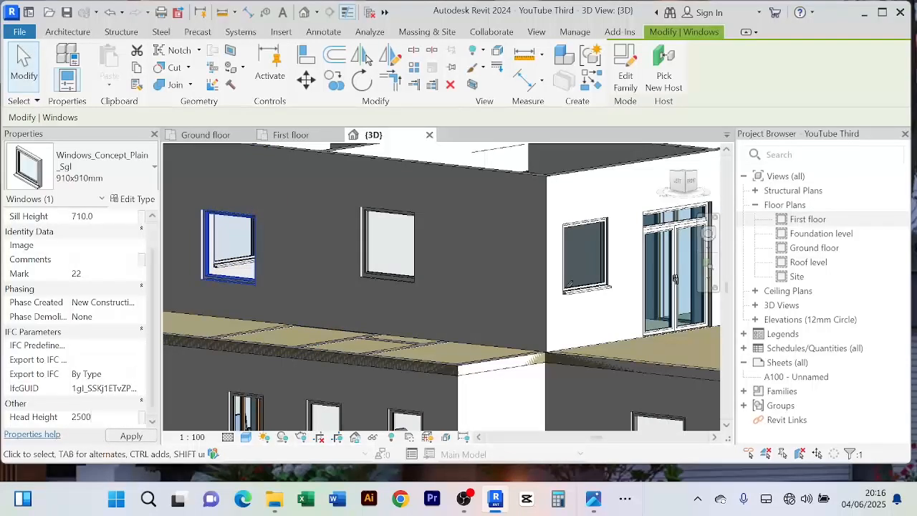
{"action": "type", "text": "500"}
{"action": "key", "text": "Return"}
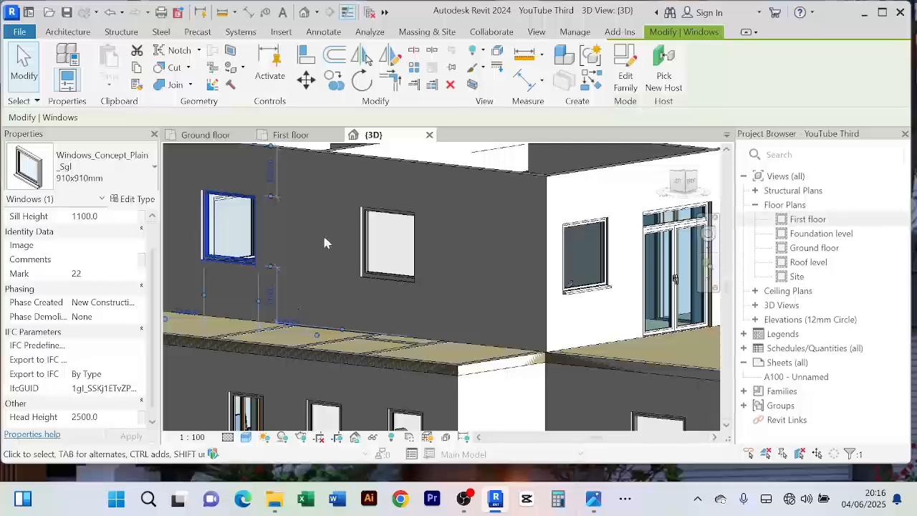
Step: Set the head height of the first floor's rear window between the sliding door and the house's left side to 2500 mm, and deselect it
{"action": "scroll", "coordinate": [323, 242], "scroll_direction": "down", "scroll_amount": 3}
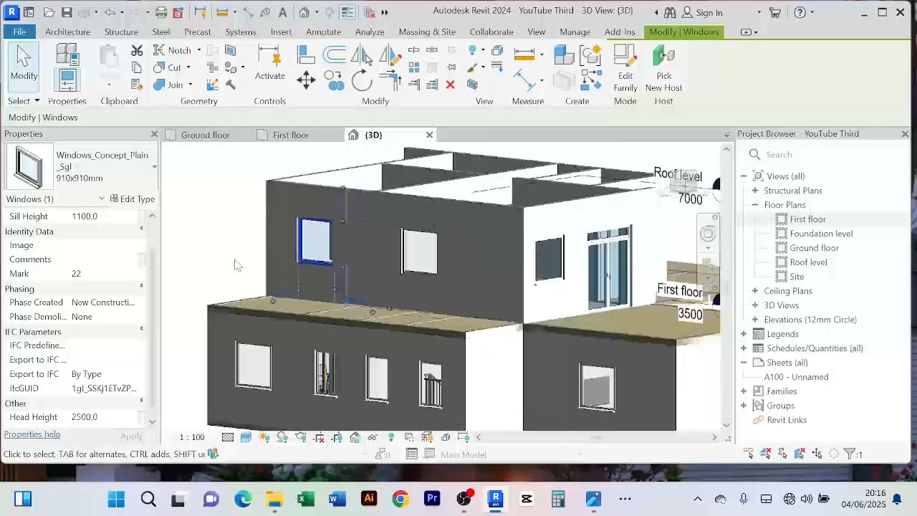
{"action": "middle_click_drag", "start_coordinate": [237, 265], "coordinate": [361, 265], "text": "shift"}
{"action": "left_click", "coordinate": [337, 264]}
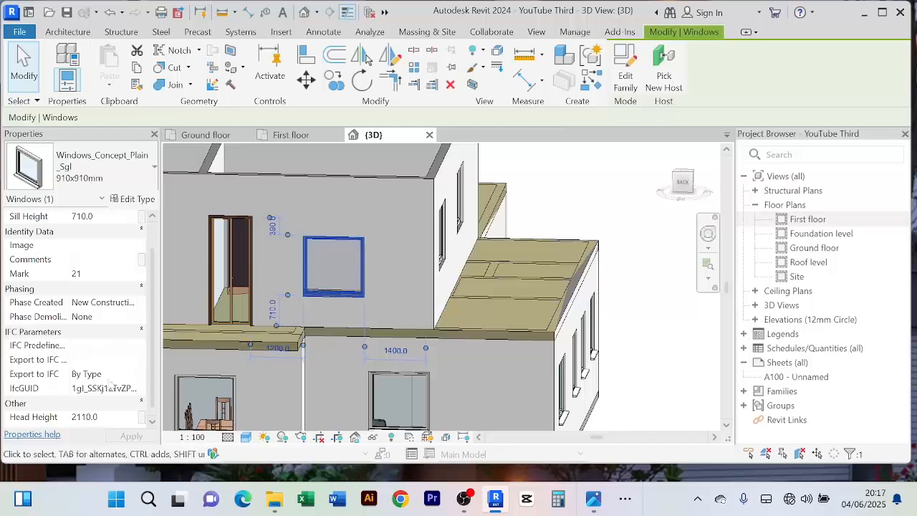
{"action": "left_click", "coordinate": [107, 417]}
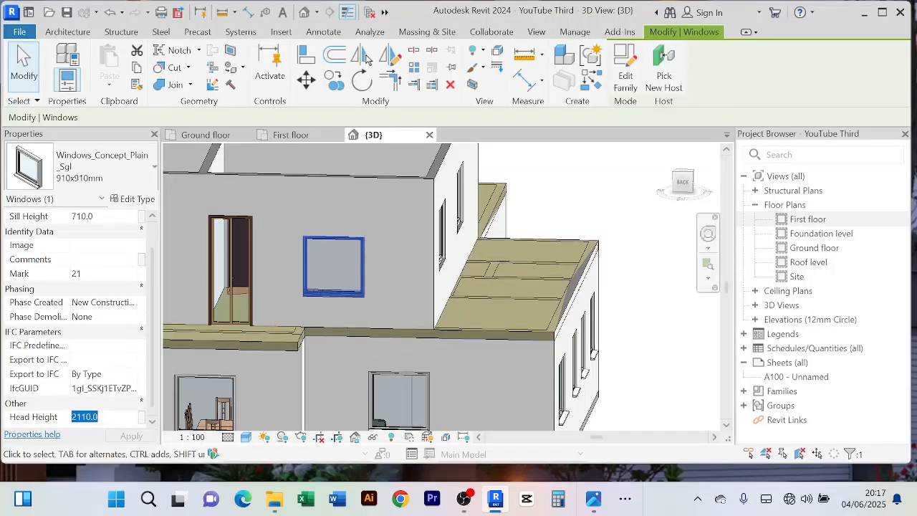
{"action": "type", "text": "2"}
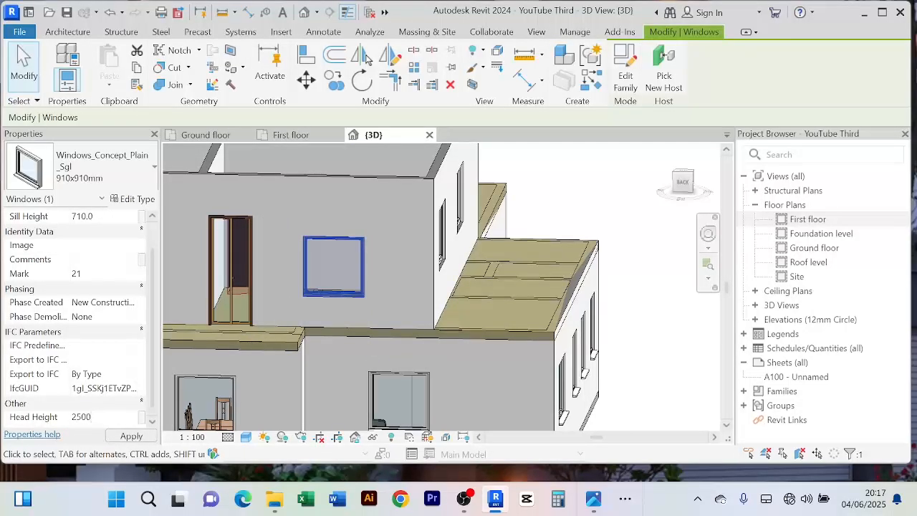
{"action": "key", "text": "Return"}
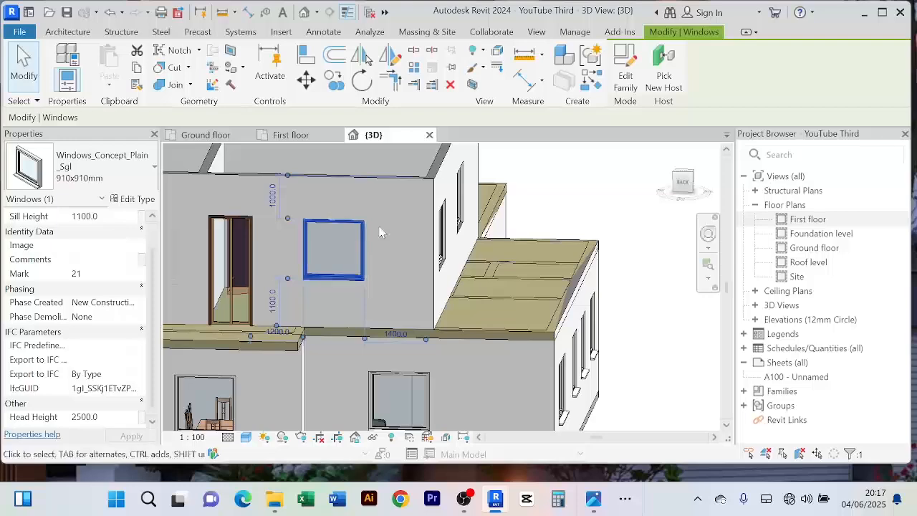
{"action": "middle_click_drag", "start_coordinate": [379, 232], "coordinate": [265, 244], "text": "shift"}
{"action": "key", "text": "Escape"}
Step: Set the head height of the first floor's rear window on the other side of the sliding door to 2500 mm, and deselect it
{"action": "scroll", "coordinate": [273, 243], "scroll_direction": "up", "scroll_amount": 3}
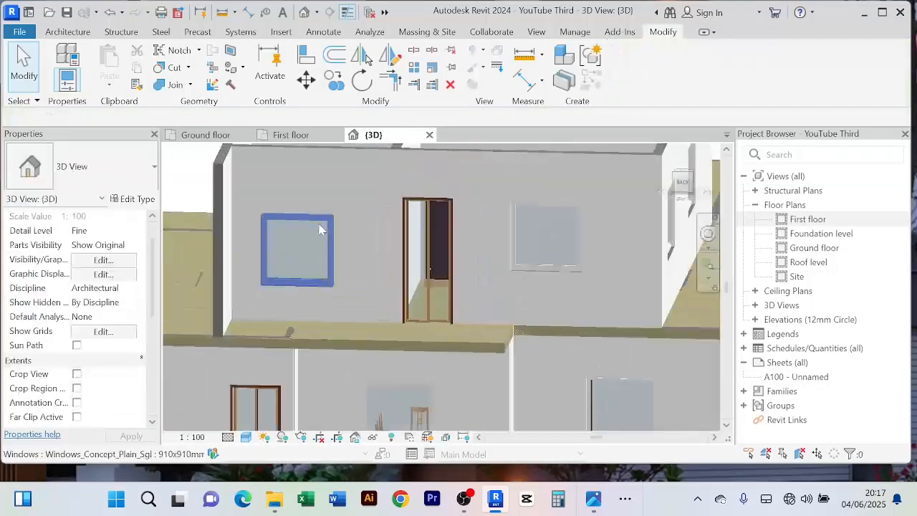
{"action": "left_click", "coordinate": [308, 240]}
{"action": "left_click", "coordinate": [106, 417]}
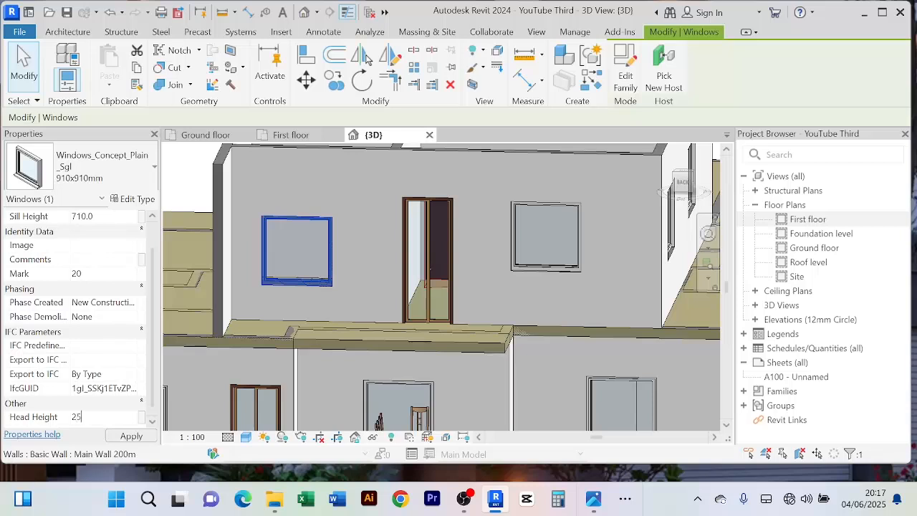
{"action": "key", "text": "Return"}
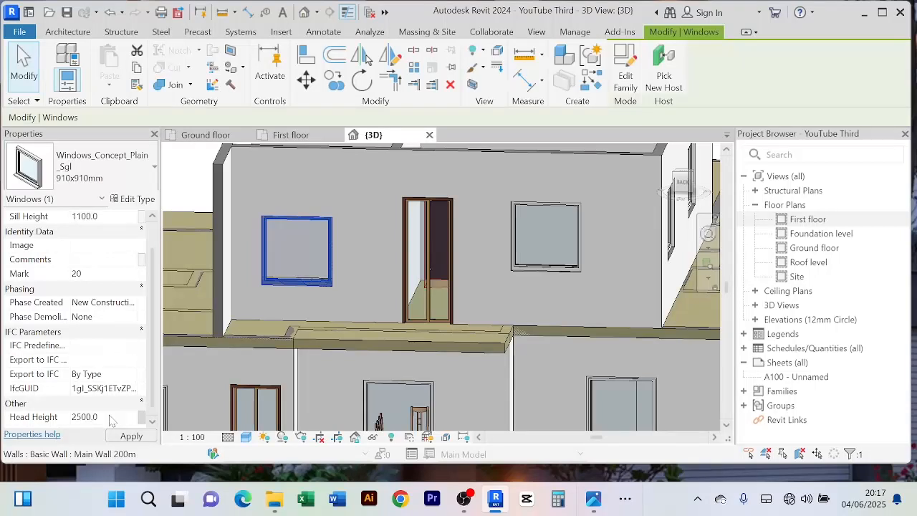
{"action": "key", "text": "Escape"}
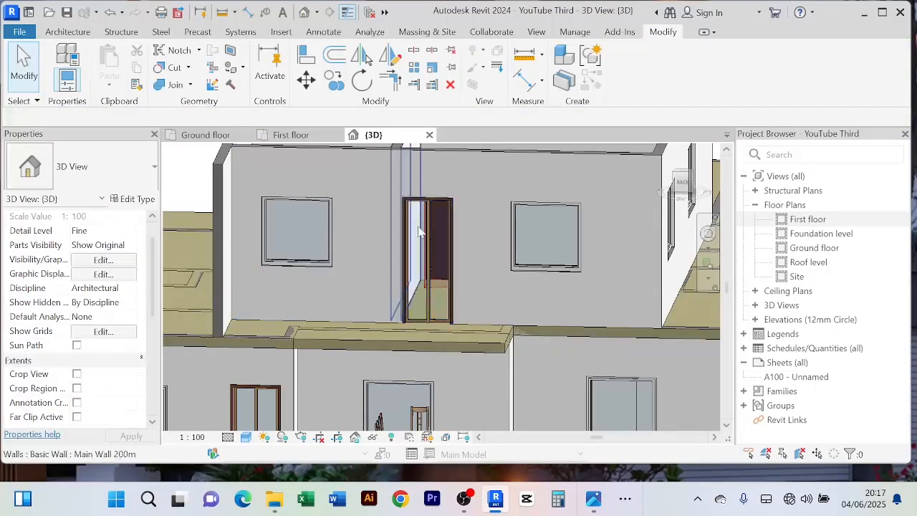
Step: Check the head height of the first floor's rear sliding door in its properties, and deselect the door
{"action": "left_click", "coordinate": [420, 231]}
{"action": "scroll", "coordinate": [112, 356], "scroll_direction": "down", "scroll_amount": 3}
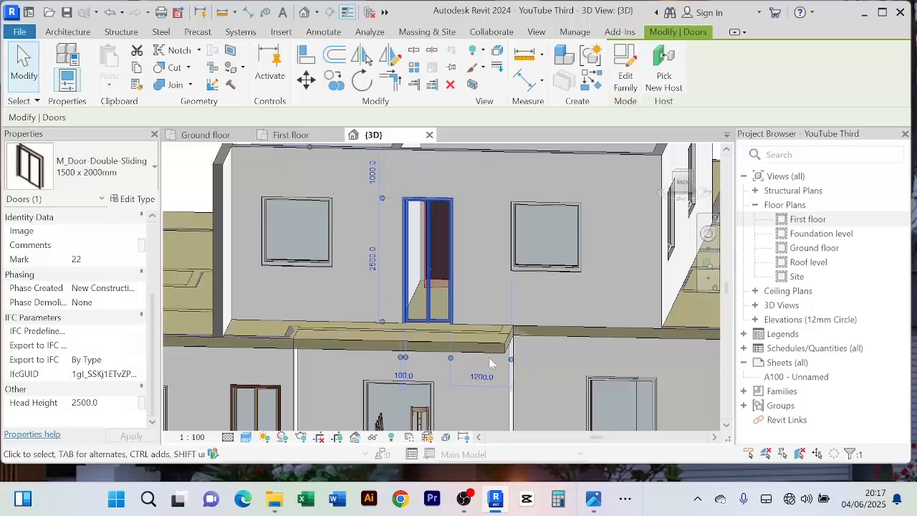
{"action": "key", "text": "Escape"}
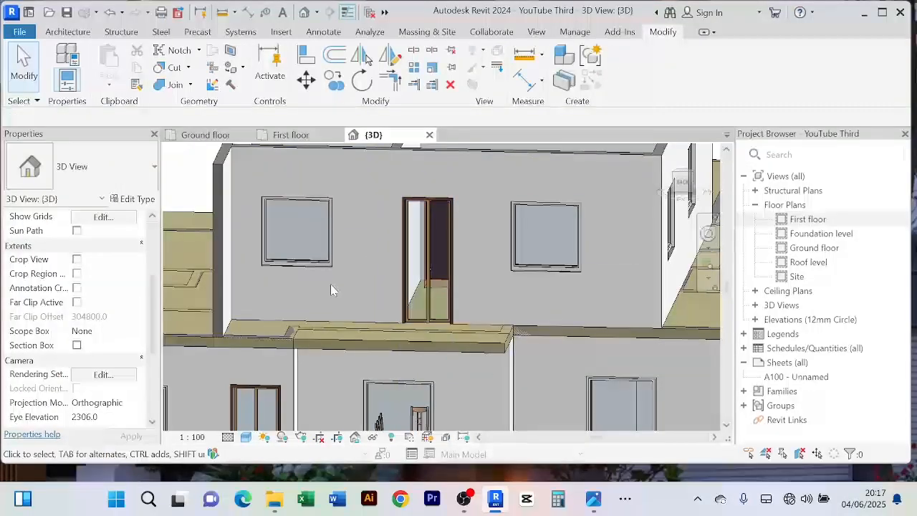
Step: Set the head height of the first floor's right-side window nearest the front to 2500 mm
{"action": "middle_click_drag", "start_coordinate": [330, 283], "coordinate": [429, 290], "text": "shift"}
{"action": "middle_click_drag", "start_coordinate": [484, 287], "coordinate": [419, 218], "text": "shift"}
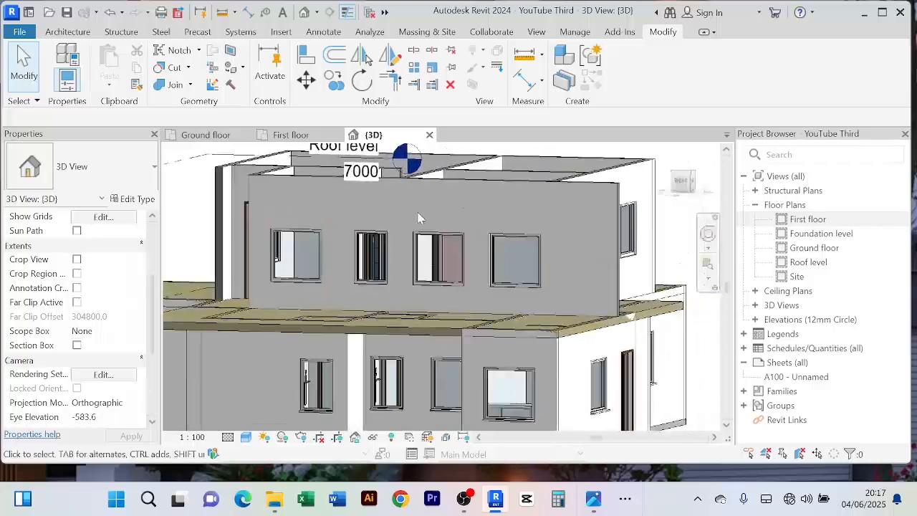
{"action": "left_click", "coordinate": [315, 265]}
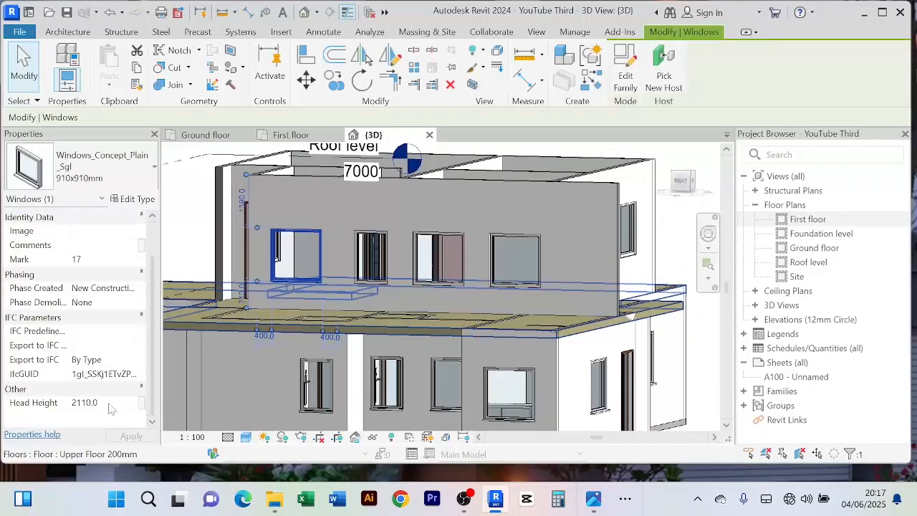
{"action": "left_click", "coordinate": [96, 402]}
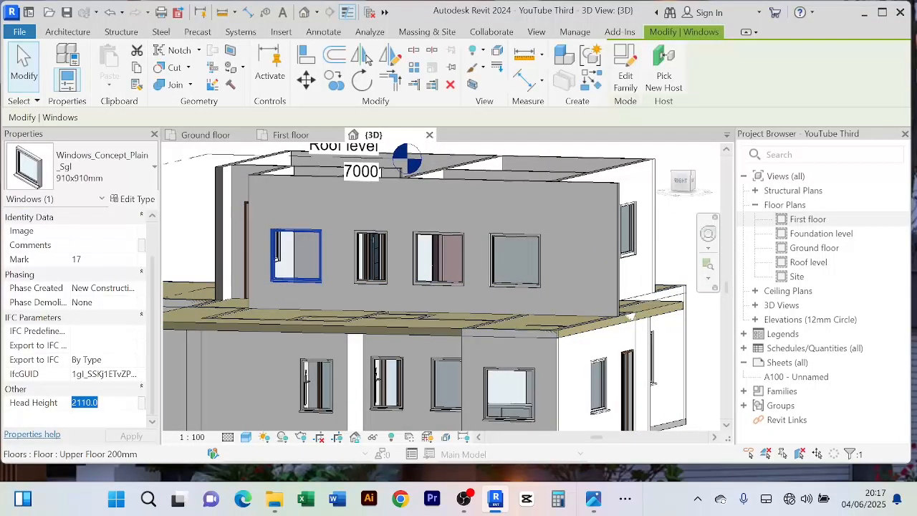
{"action": "type", "text": "2"}
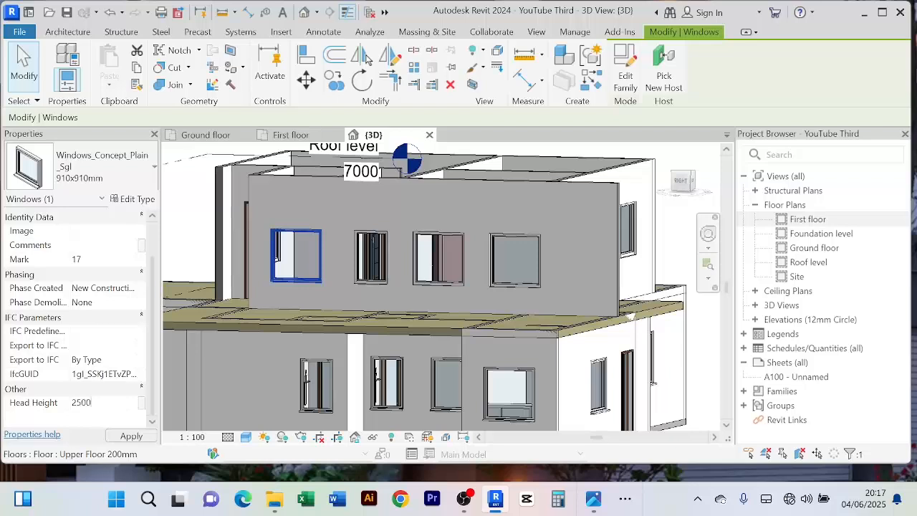
{"action": "key", "text": "Return"}
Step: Set the head height of the narrow slit window on the first floor's right side to 2500 mm
{"action": "left_click", "coordinate": [383, 261]}
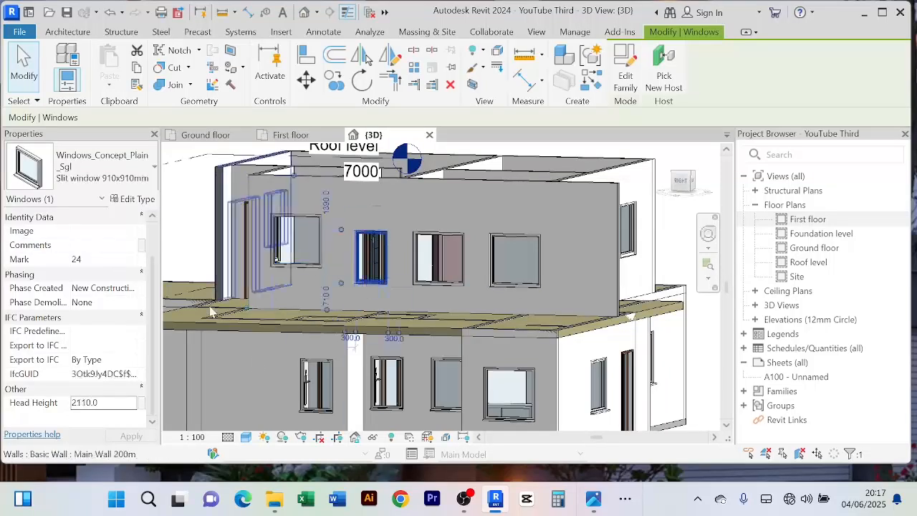
{"action": "left_click", "coordinate": [108, 403]}
{"action": "type", "text": "2"}
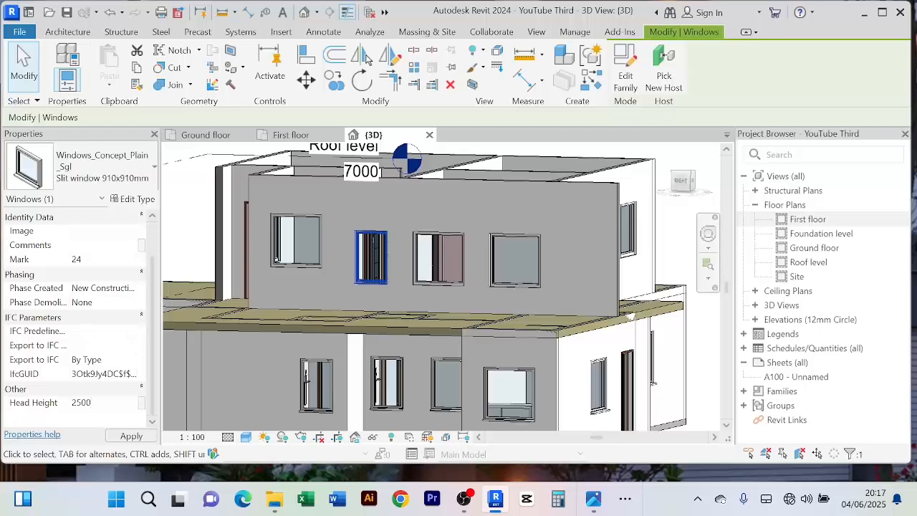
{"action": "type", "text": "500"}
Step: Set the head height of the first floor's right-side window just behind the slit window to 2500 mm
{"action": "left_click", "coordinate": [462, 247]}
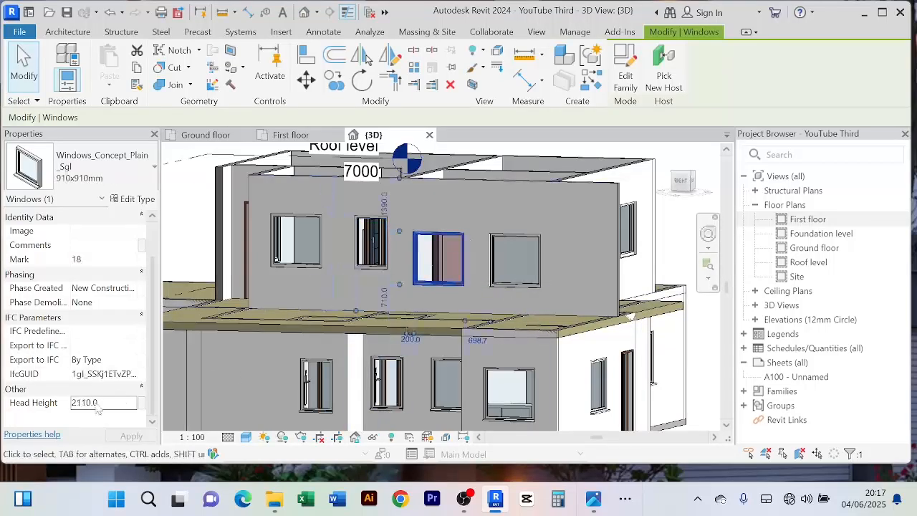
{"action": "scroll", "coordinate": [108, 405], "scroll_direction": "up", "scroll_amount": 1}
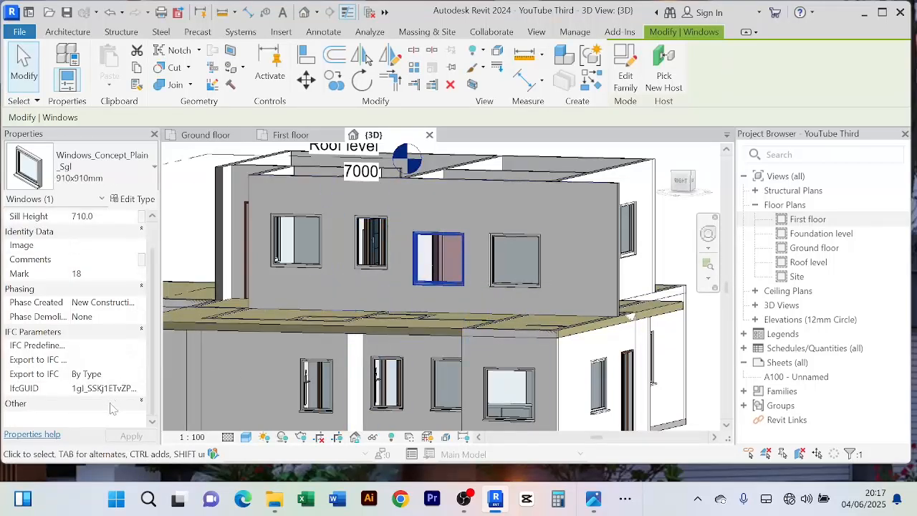
{"action": "scroll", "coordinate": [114, 408], "scroll_direction": "up", "scroll_amount": 2}
{"action": "scroll", "coordinate": [118, 411], "scroll_direction": "down", "scroll_amount": 2}
{"action": "scroll", "coordinate": [122, 413], "scroll_direction": "up", "scroll_amount": 2}
{"action": "scroll", "coordinate": [123, 413], "scroll_direction": "down", "scroll_amount": 2}
{"action": "scroll", "coordinate": [141, 406], "scroll_direction": "down", "scroll_amount": 1}
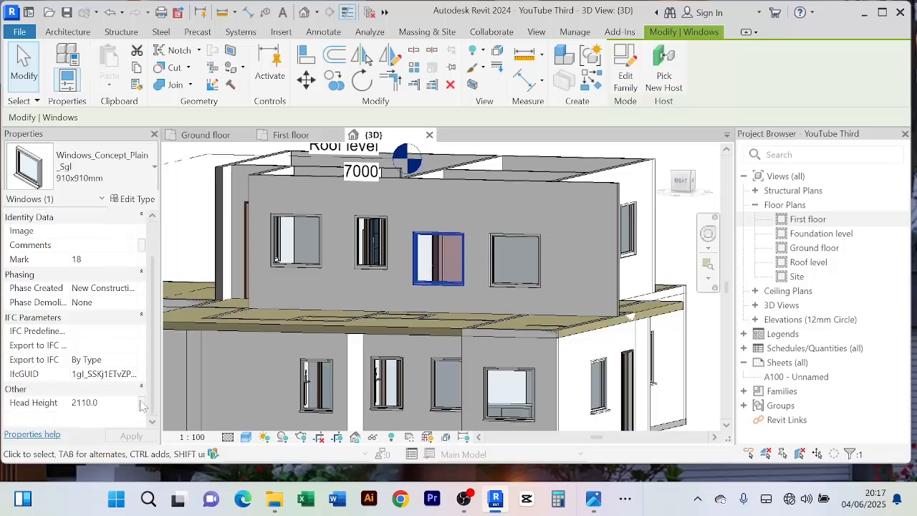
{"action": "left_click", "coordinate": [119, 403]}
{"action": "type", "text": "2"}
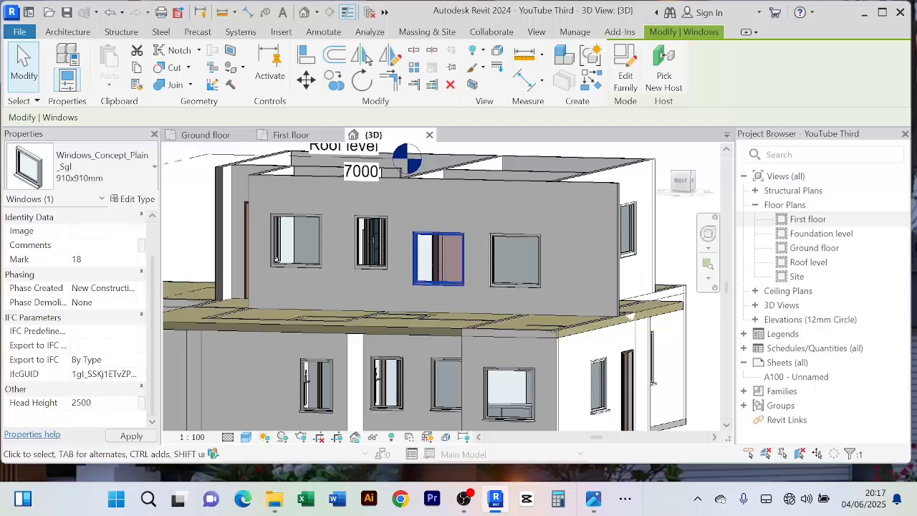
Step: Set the head height of the first floor's right-side window nearest the rear to 2500 mm, and deselect it
{"action": "left_click", "coordinate": [515, 260]}
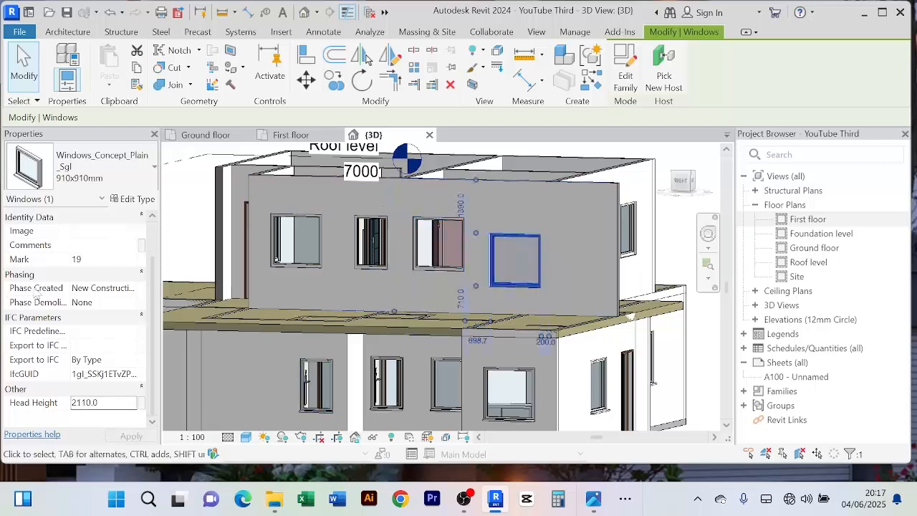
{"action": "left_click", "coordinate": [108, 406]}
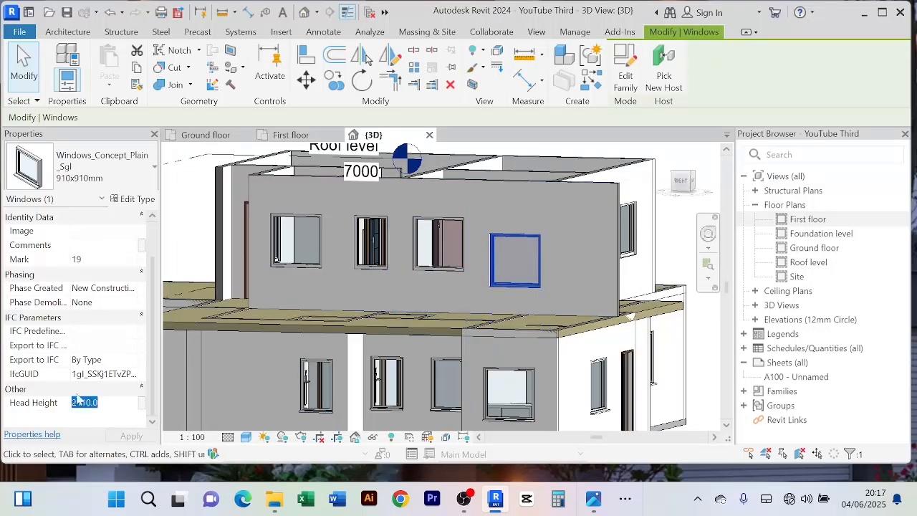
{"action": "type", "text": "2"}
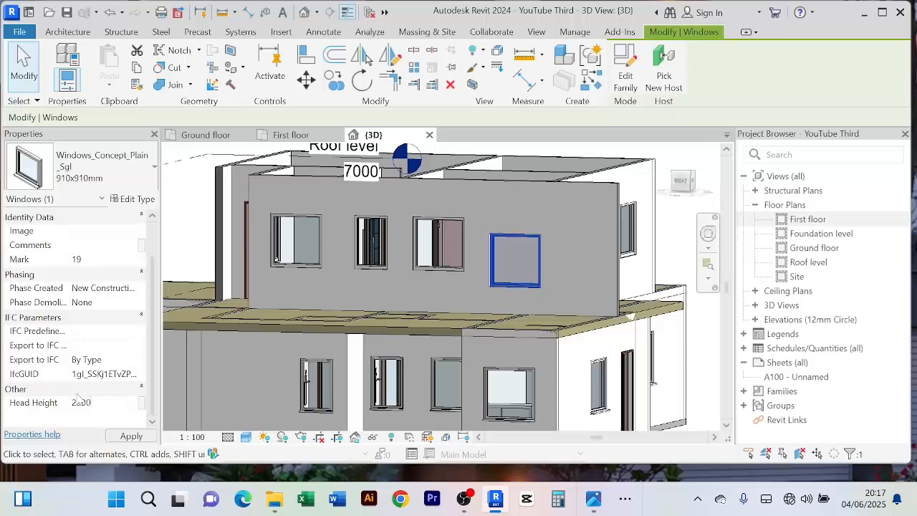
{"action": "scroll", "coordinate": [585, 288], "scroll_direction": "down", "scroll_amount": 2}
{"action": "left_click", "coordinate": [328, 277]}
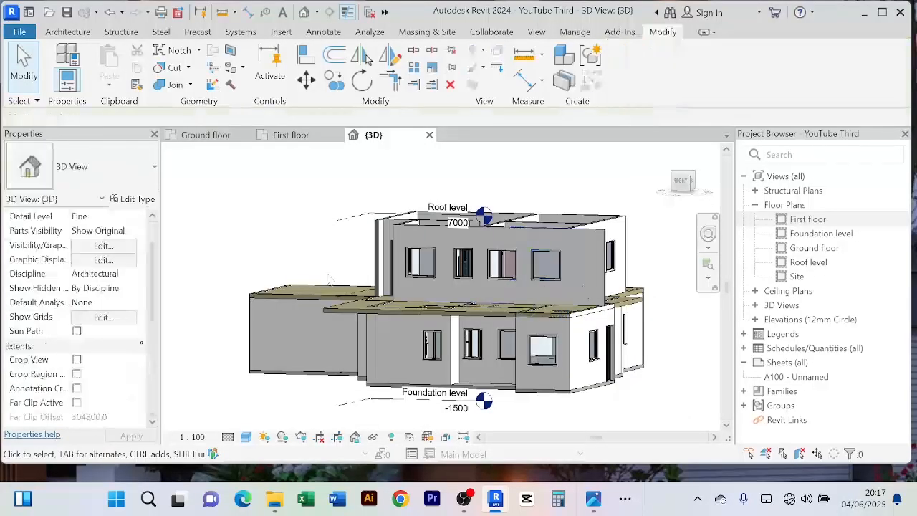
Step: Check the head height of the first floor's front window nearest the house's right side, and deselect it
{"action": "scroll", "coordinate": [282, 247], "scroll_direction": "down", "scroll_amount": 3}
{"action": "middle_click_drag", "start_coordinate": [314, 259], "coordinate": [474, 293], "text": "shift"}
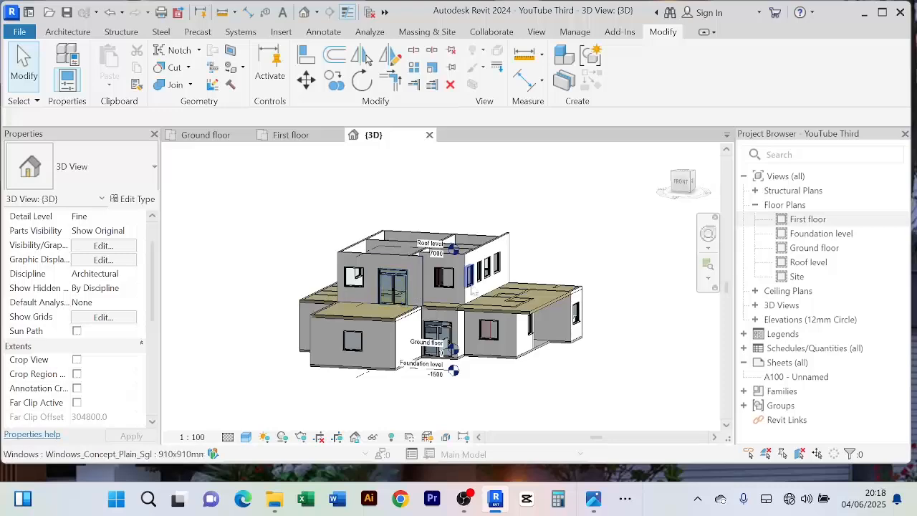
{"action": "left_click", "coordinate": [443, 278]}
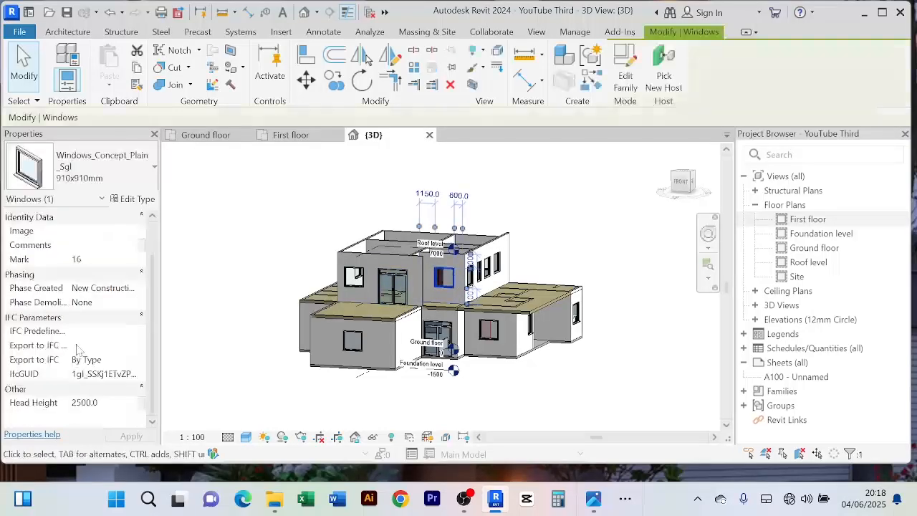
{"action": "left_click", "coordinate": [218, 324]}
{"action": "scroll", "coordinate": [442, 282], "scroll_direction": "up", "scroll_amount": 3}
{"action": "scroll", "coordinate": [442, 281], "scroll_direction": "down", "scroll_amount": 3}
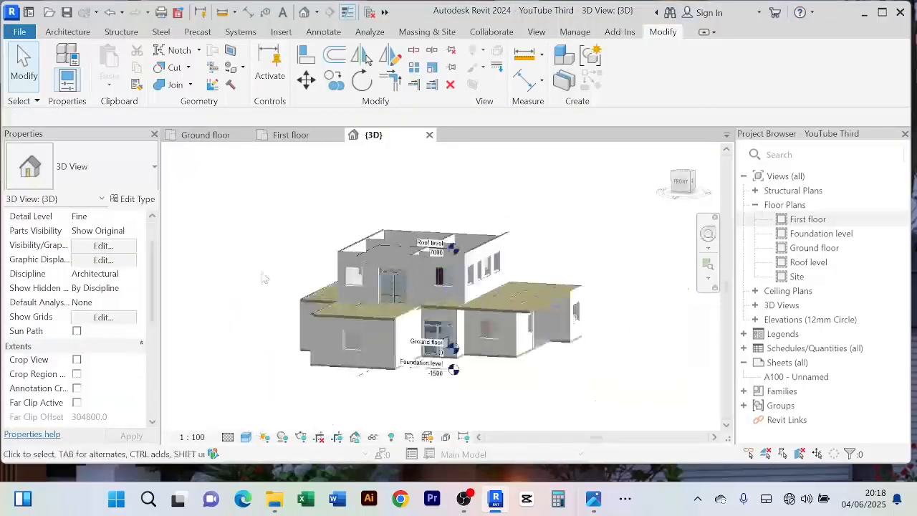
Step: Check the head heights of the first floor's two left-side windows, and clear the selection
{"action": "middle_click_drag", "start_coordinate": [260, 274], "coordinate": [437, 272], "text": "shift"}
{"action": "scroll", "coordinate": [364, 262], "scroll_direction": "up", "scroll_amount": 1}
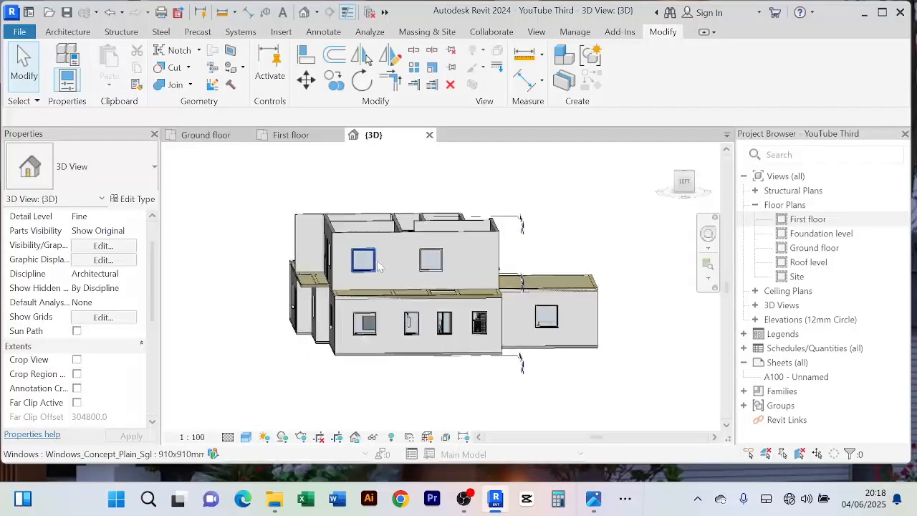
{"action": "left_click", "coordinate": [375, 259]}
{"action": "left_click", "coordinate": [443, 263]}
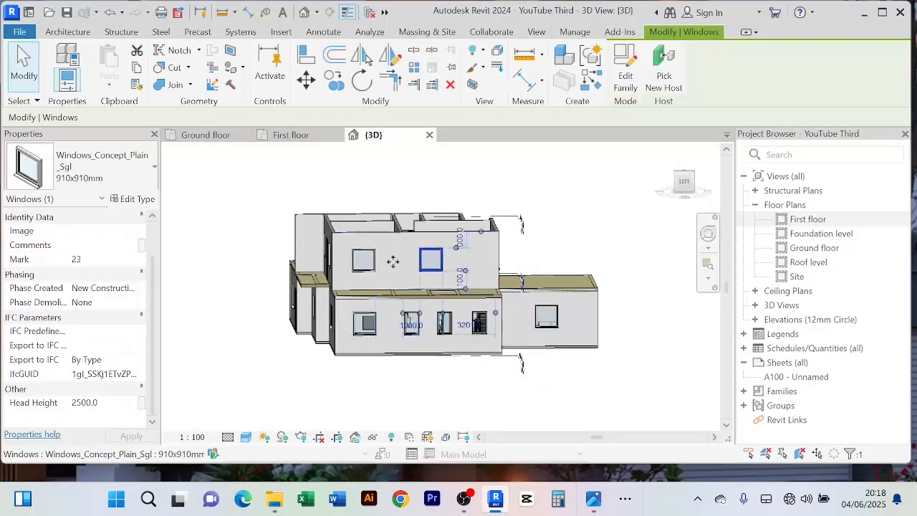
{"action": "left_click", "coordinate": [235, 293]}
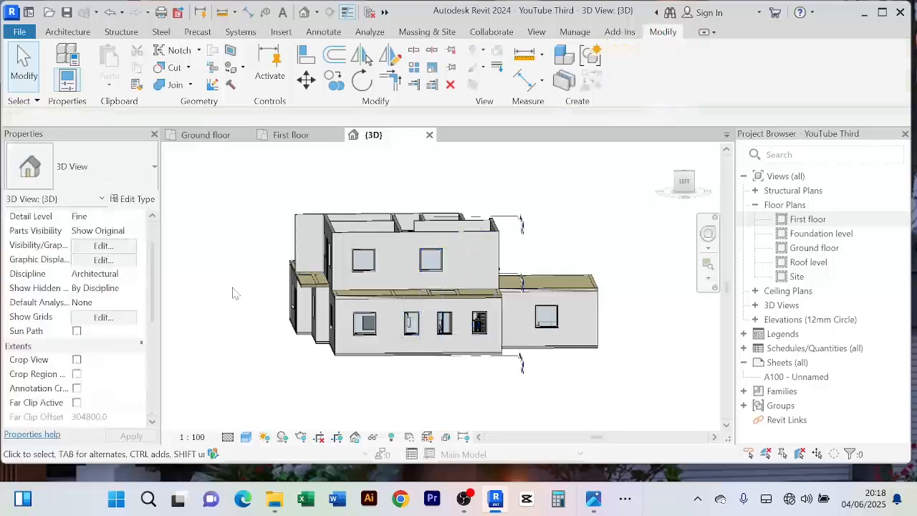
Step: Check the head heights of a first-floor interior panel door near the right side and of the front window by the staircase
{"action": "scroll", "coordinate": [235, 293], "scroll_direction": "down", "scroll_amount": 1}
{"action": "middle_click_drag", "start_coordinate": [235, 293], "coordinate": [500, 361], "text": "shift"}
{"action": "left_click", "coordinate": [325, 278]}
{"action": "scroll", "coordinate": [451, 350], "scroll_direction": "down", "scroll_amount": 2}
{"action": "left_click", "coordinate": [500, 361]}
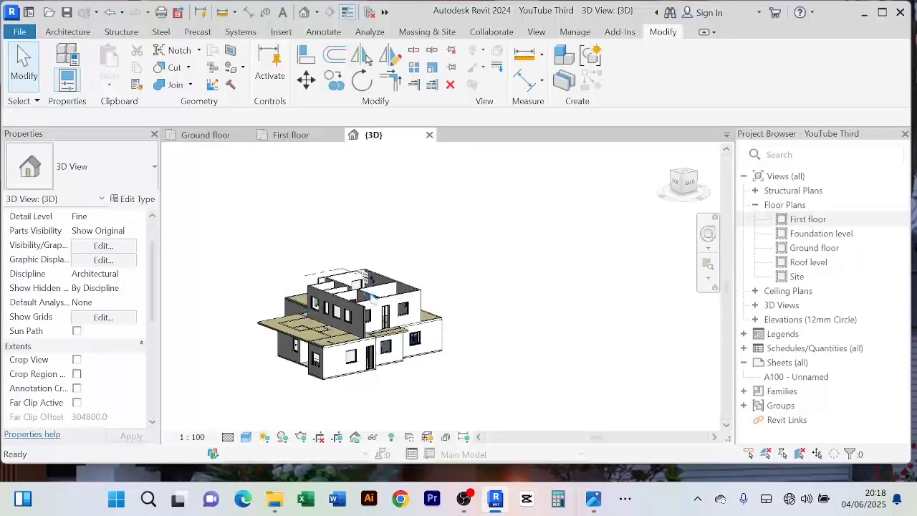
{"action": "scroll", "coordinate": [390, 339], "scroll_direction": "up", "scroll_amount": 8}
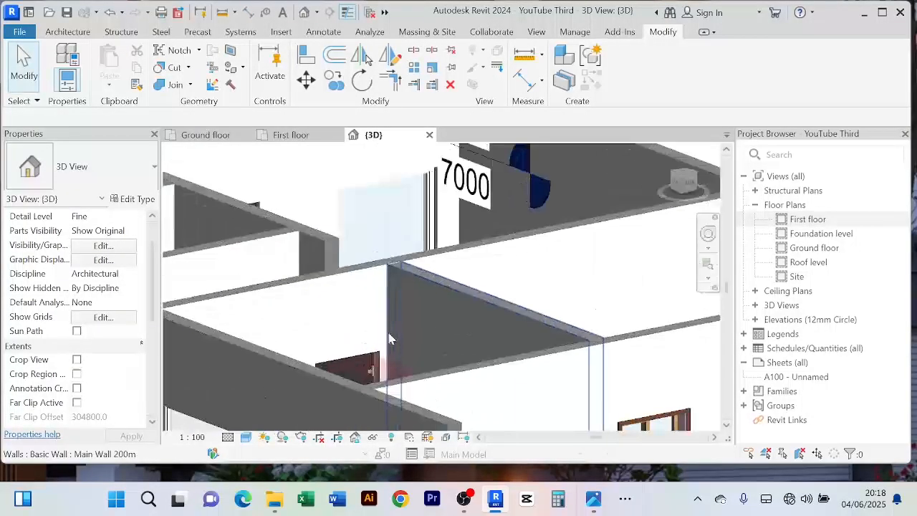
{"action": "middle_click_drag", "start_coordinate": [388, 333], "coordinate": [473, 272]}
{"action": "scroll", "coordinate": [446, 295], "scroll_direction": "down", "scroll_amount": 1}
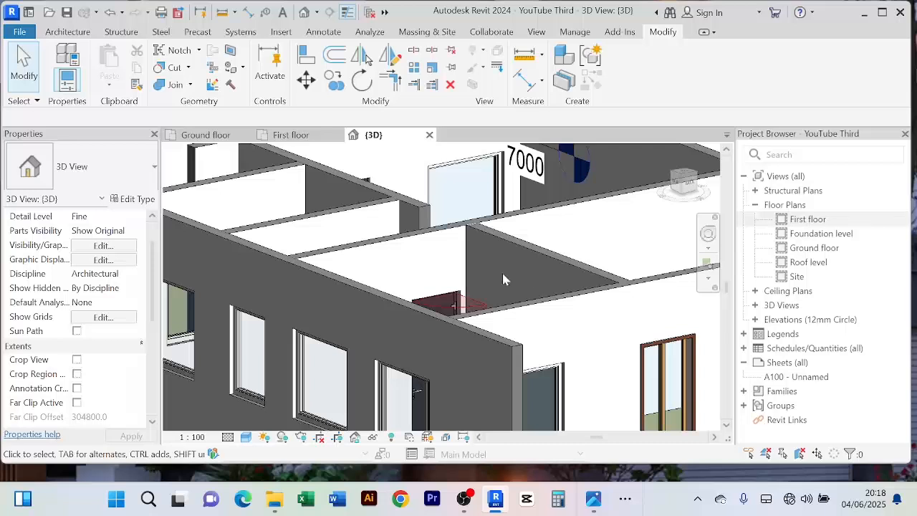
{"action": "left_click", "coordinate": [458, 304]}
{"action": "scroll", "coordinate": [115, 401], "scroll_direction": "down", "scroll_amount": 6}
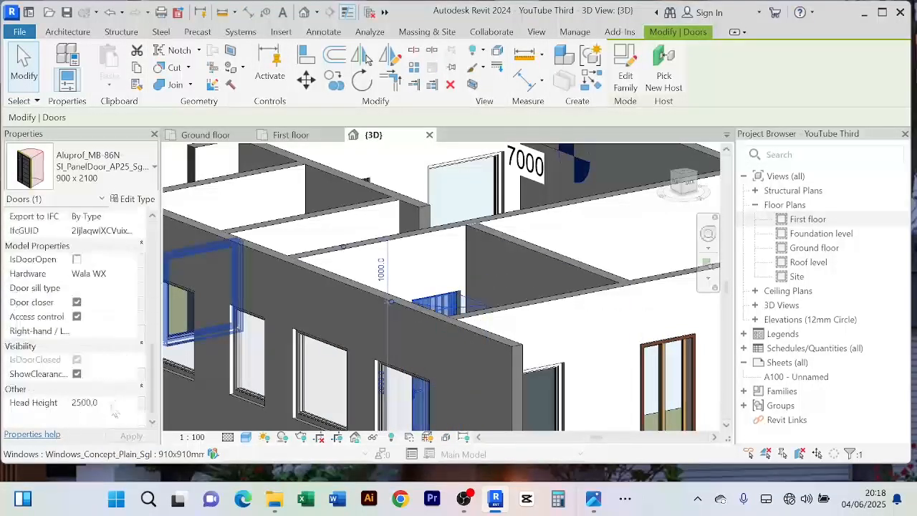
{"action": "middle_click_drag", "start_coordinate": [571, 245], "coordinate": [541, 317]}
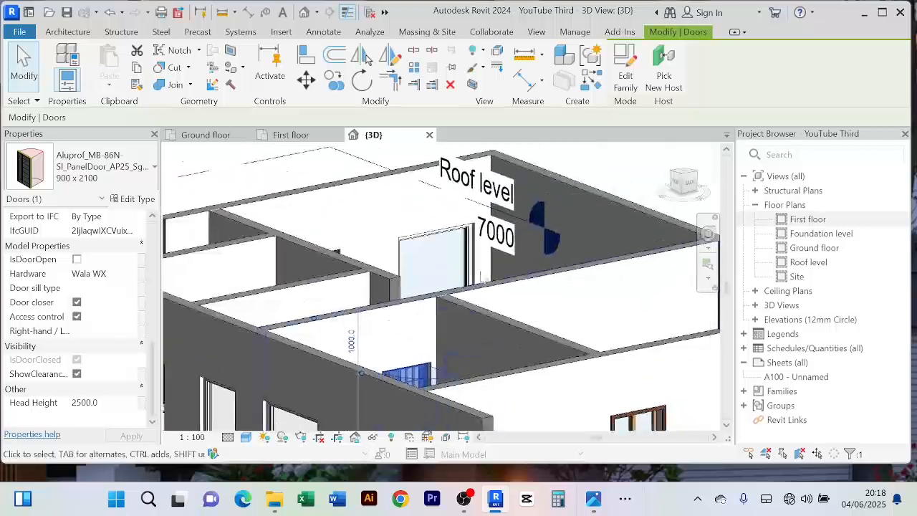
{"action": "left_click", "coordinate": [456, 241]}
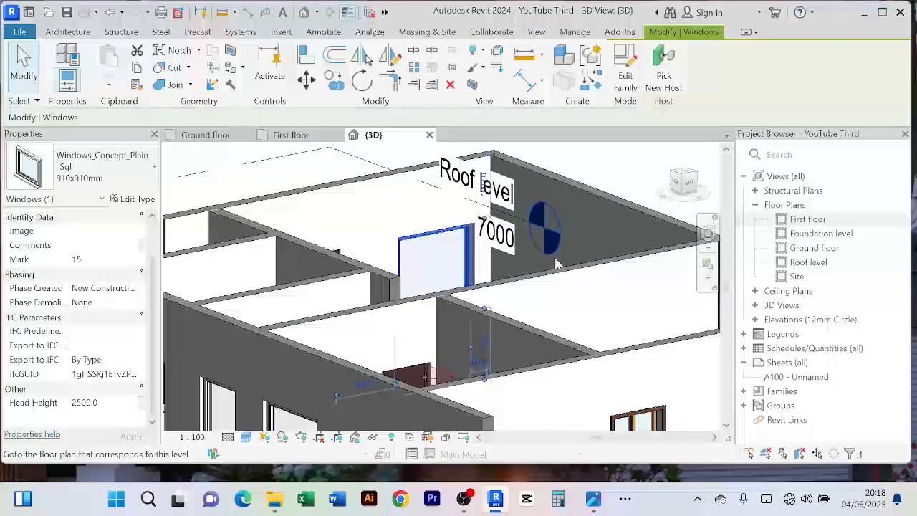
Step: Check the head height of the first-floor interior panel door in the partition on the staircase hall's right-hand side of the house
{"action": "scroll", "coordinate": [557, 265], "scroll_direction": "down", "scroll_amount": 2}
{"action": "middle_click_drag", "start_coordinate": [563, 273], "coordinate": [377, 317], "text": "shift"}
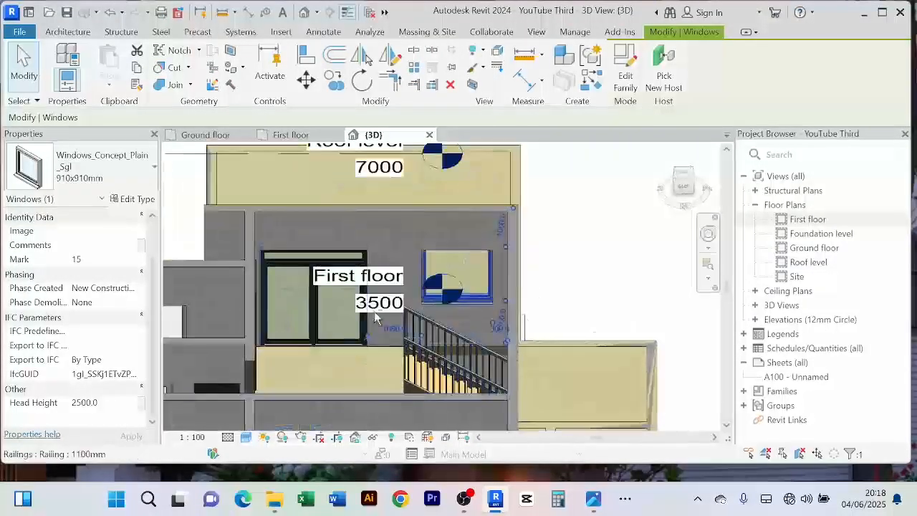
{"action": "middle_click_drag", "start_coordinate": [285, 376], "coordinate": [460, 275]}
{"action": "scroll", "coordinate": [394, 286], "scroll_direction": "up", "scroll_amount": 2}
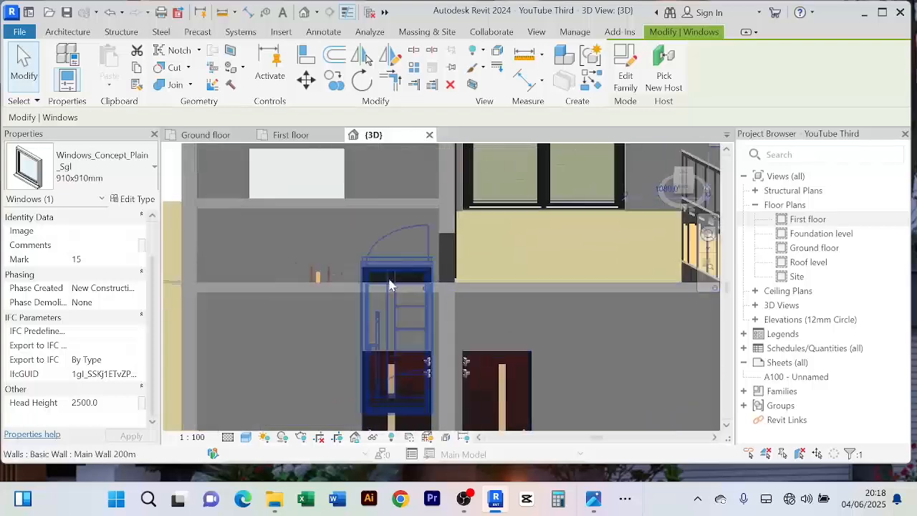
{"action": "left_click", "coordinate": [390, 285]}
{"action": "scroll", "coordinate": [90, 413], "scroll_direction": "down", "scroll_amount": 5}
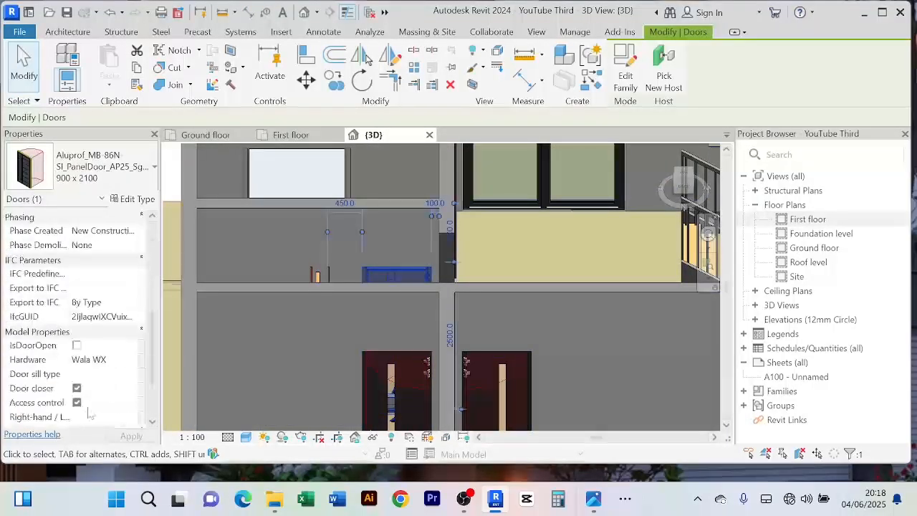
{"action": "scroll", "coordinate": [90, 413], "scroll_direction": "down", "scroll_amount": 3}
{"action": "scroll", "coordinate": [562, 252], "scroll_direction": "down", "scroll_amount": 3}
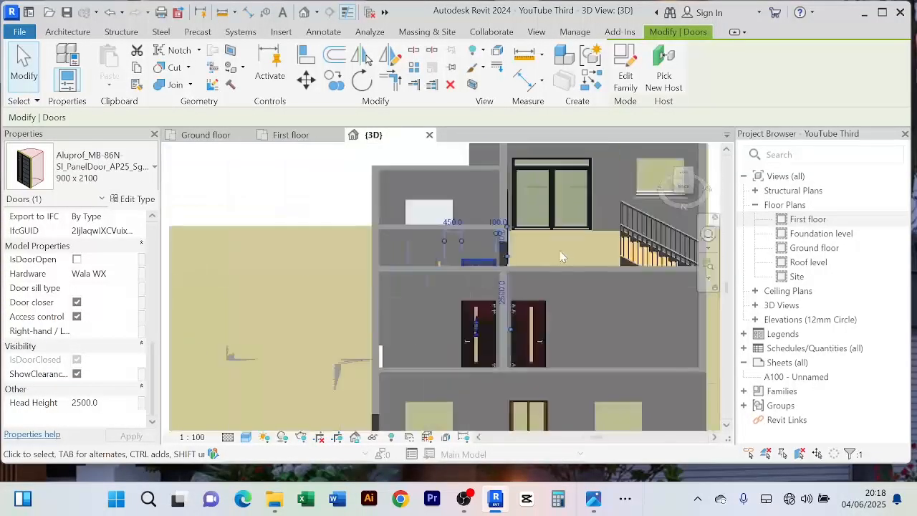
Step: Check the head heights of the two interior panel doors flanking the central partition and of the rear sliding door, and deselect
{"action": "middle_click_drag", "start_coordinate": [562, 257], "coordinate": [469, 262]}
{"action": "left_click", "coordinate": [433, 326]}
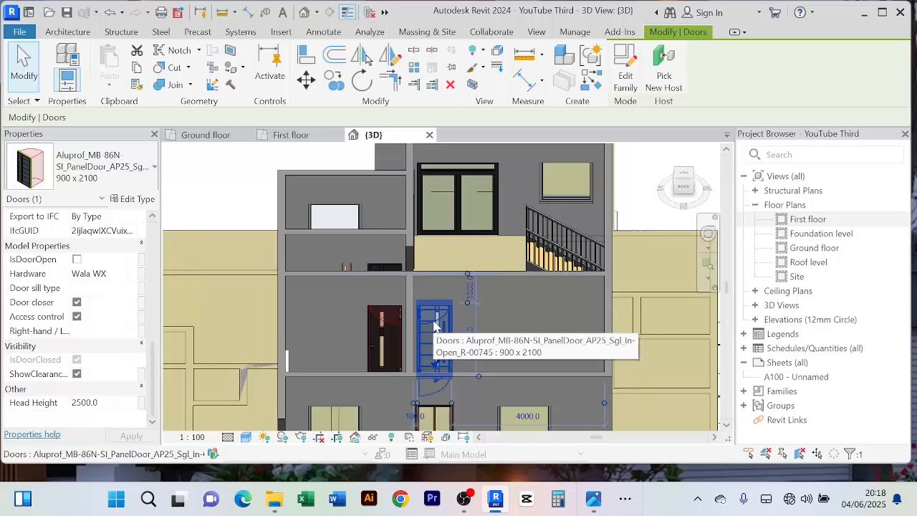
{"action": "key", "text": "Escape"}
{"action": "left_click", "coordinate": [390, 326]}
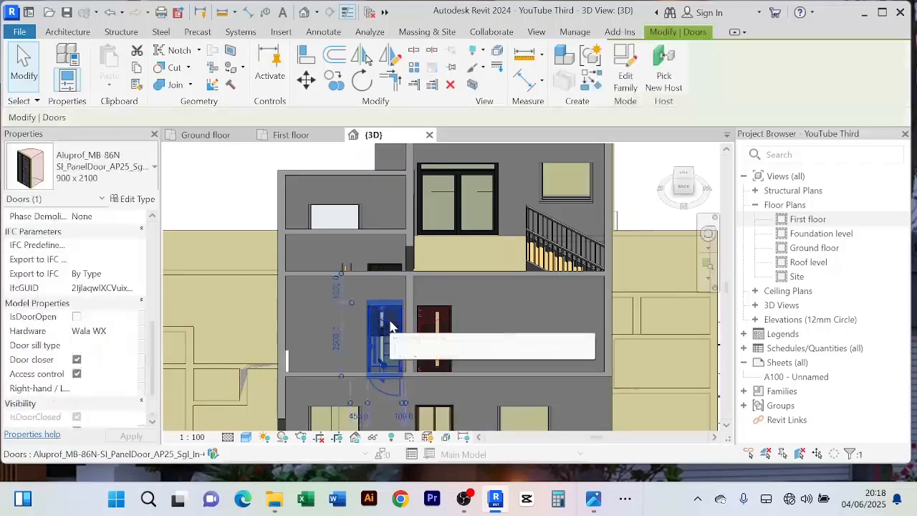
{"action": "scroll", "coordinate": [120, 358], "scroll_direction": "down", "scroll_amount": 2}
{"action": "scroll", "coordinate": [489, 392], "scroll_direction": "down", "scroll_amount": 2}
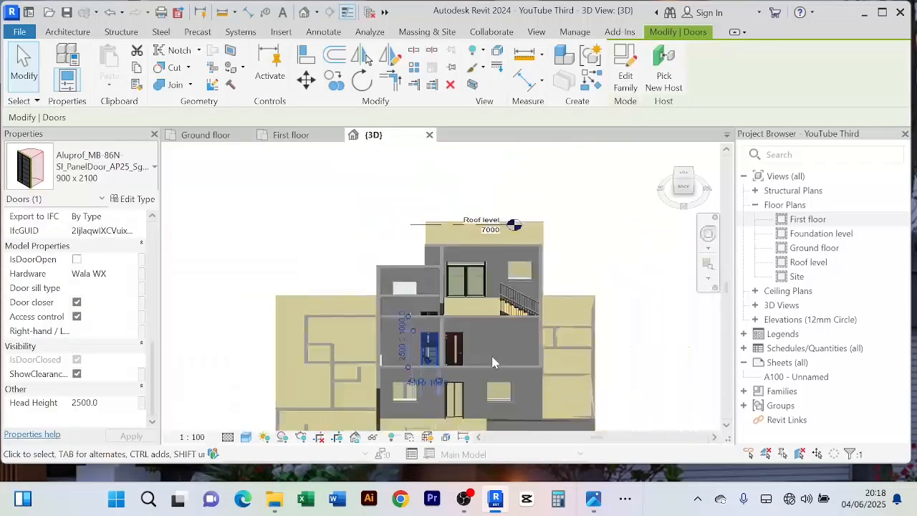
{"action": "left_click", "coordinate": [440, 352]}
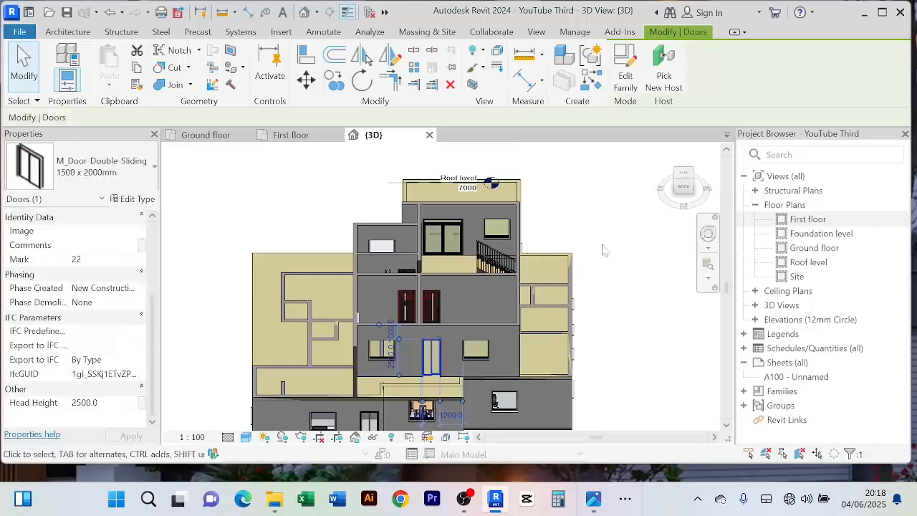
{"action": "left_click", "coordinate": [594, 252]}
Step: Open the First floor plan view
{"action": "left_click", "coordinate": [291, 135]}
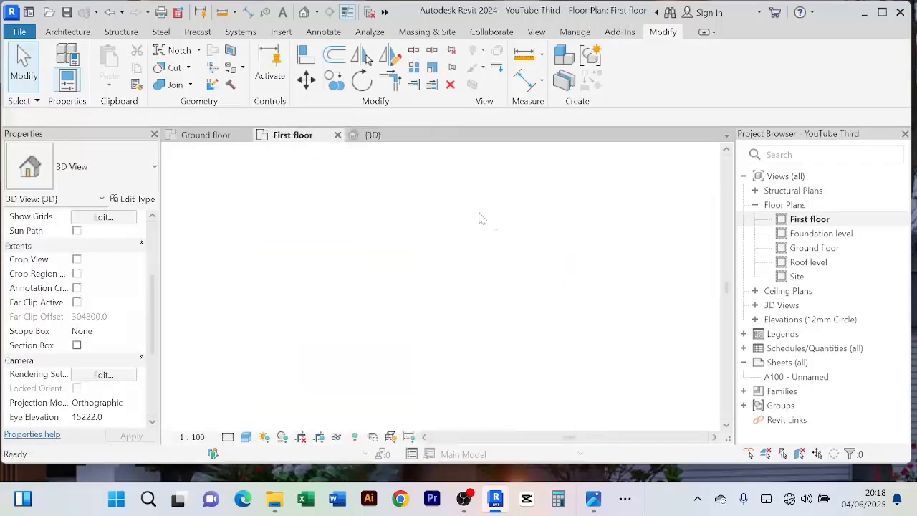
Step: Examine the overall first-floor plan and the ground floor's room, bathroom and furniture layout
{"action": "scroll", "coordinate": [565, 371], "scroll_direction": "down", "scroll_amount": 3}
{"action": "middle_click_drag", "start_coordinate": [566, 370], "coordinate": [547, 381]}
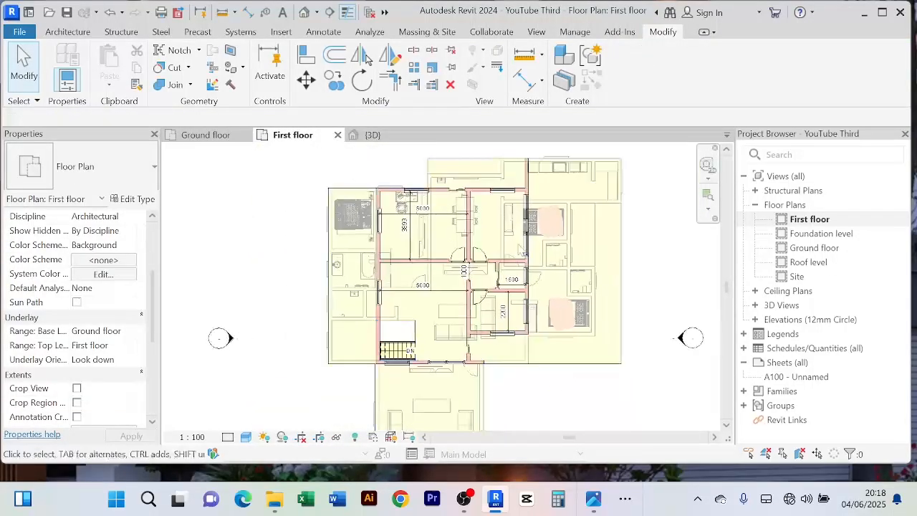
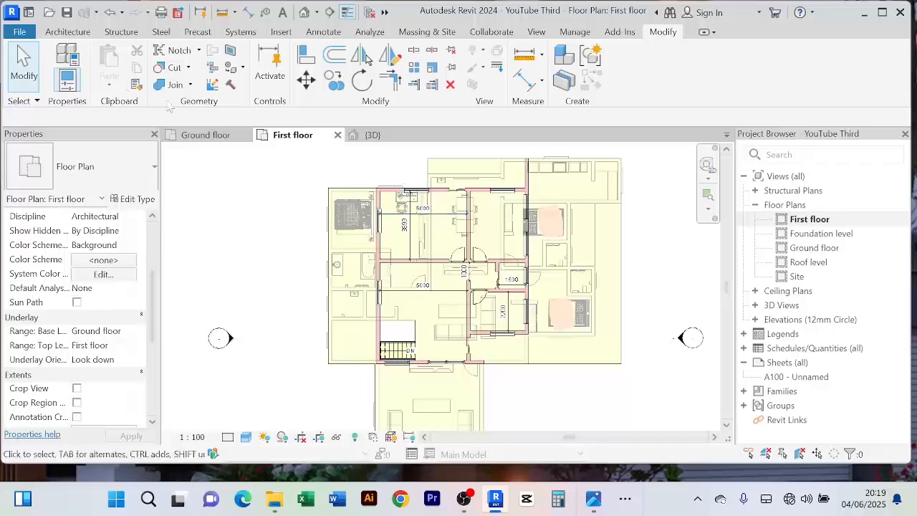
{"action": "left_click", "coordinate": [206, 135]}
{"action": "scroll", "coordinate": [549, 307], "scroll_direction": "down", "scroll_amount": 4}
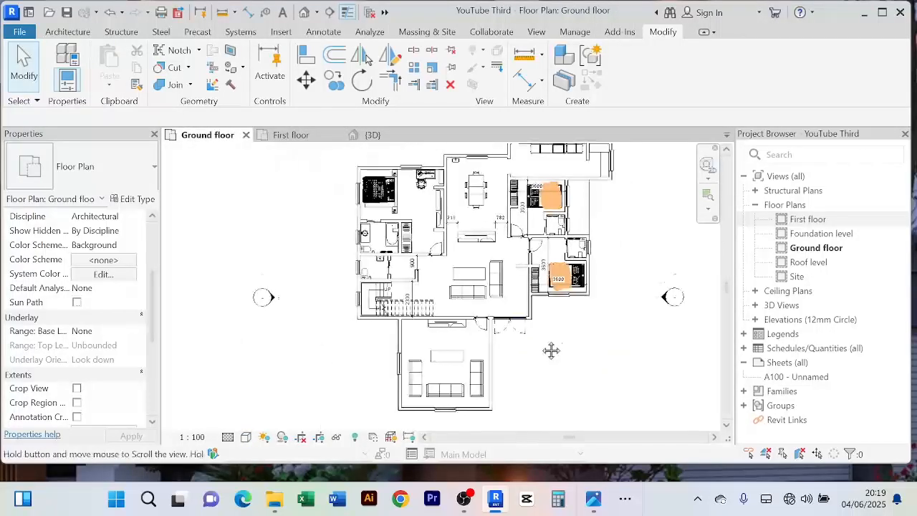
{"action": "scroll", "coordinate": [367, 180], "scroll_direction": "up", "scroll_amount": 4}
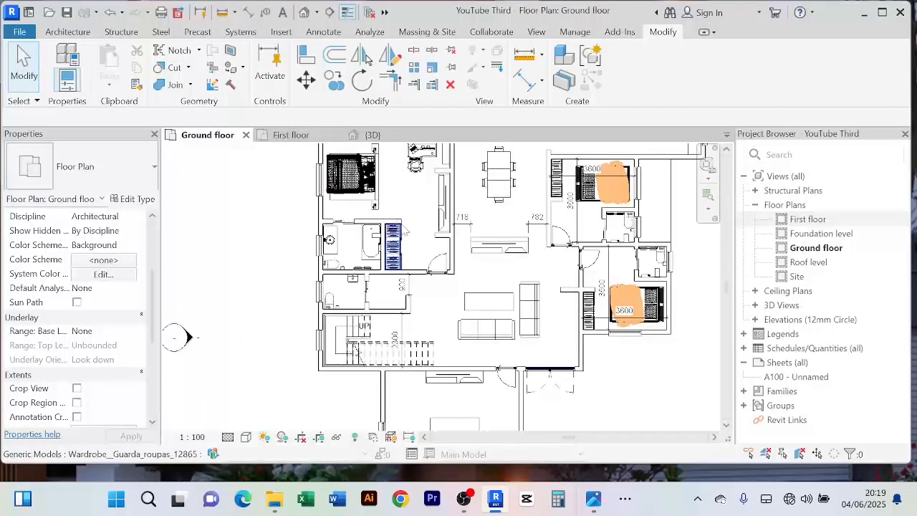
{"action": "middle_click_drag", "start_coordinate": [499, 175], "coordinate": [474, 237]}
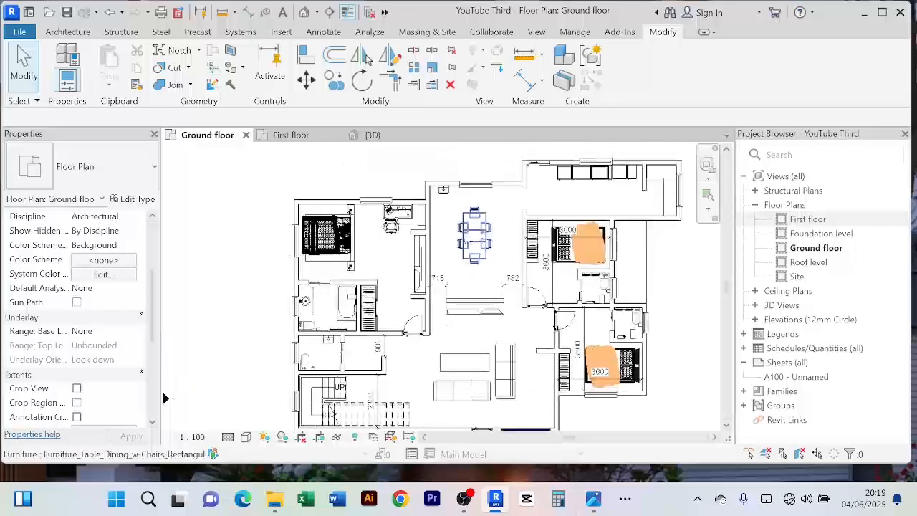
{"action": "middle_click_drag", "start_coordinate": [435, 280], "coordinate": [400, 192]}
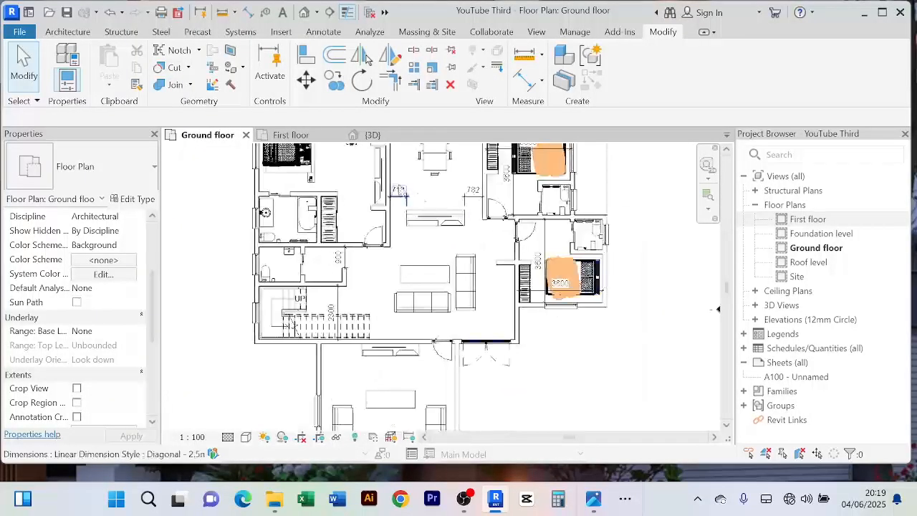
Step: Return to the First floor plan and examine the rear bedrooms and the corner of the 5000 mm wide room
{"action": "key", "text": "ctrl+Tab"}
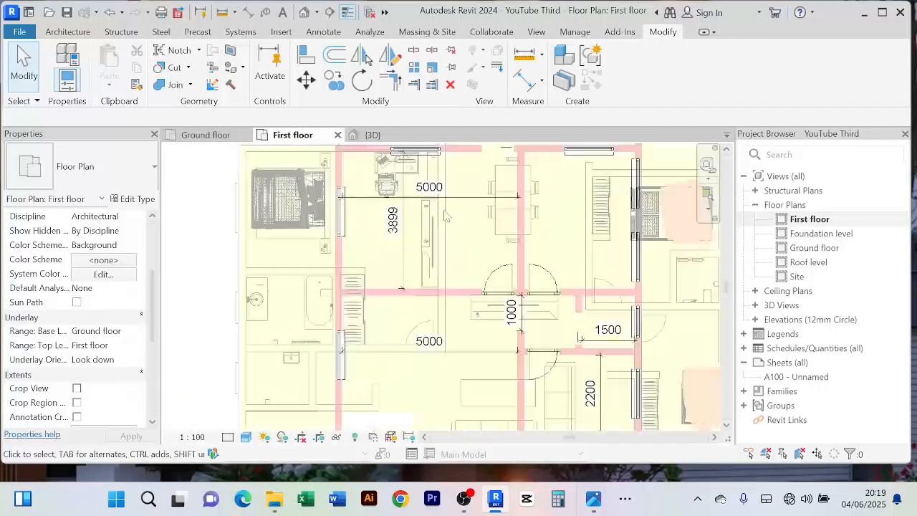
{"action": "scroll", "coordinate": [444, 215], "scroll_direction": "down", "scroll_amount": 3}
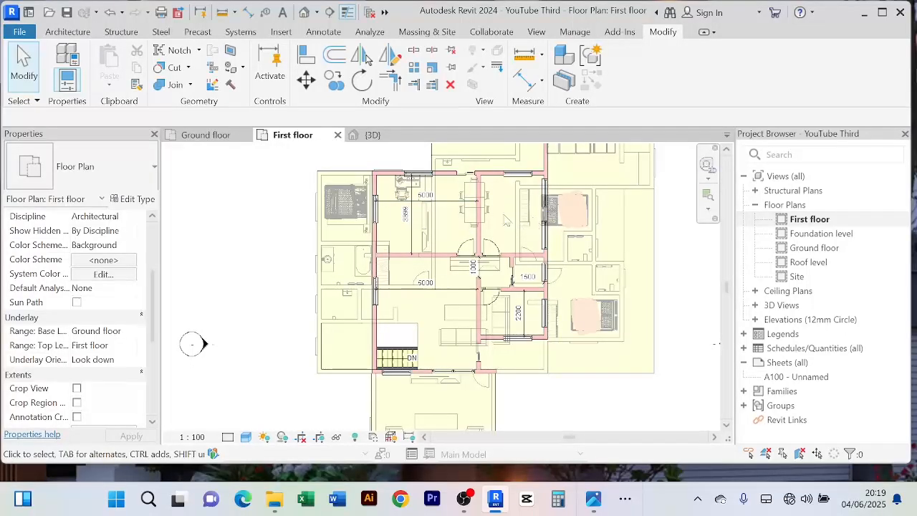
{"action": "scroll", "coordinate": [507, 219], "scroll_direction": "up", "scroll_amount": 2}
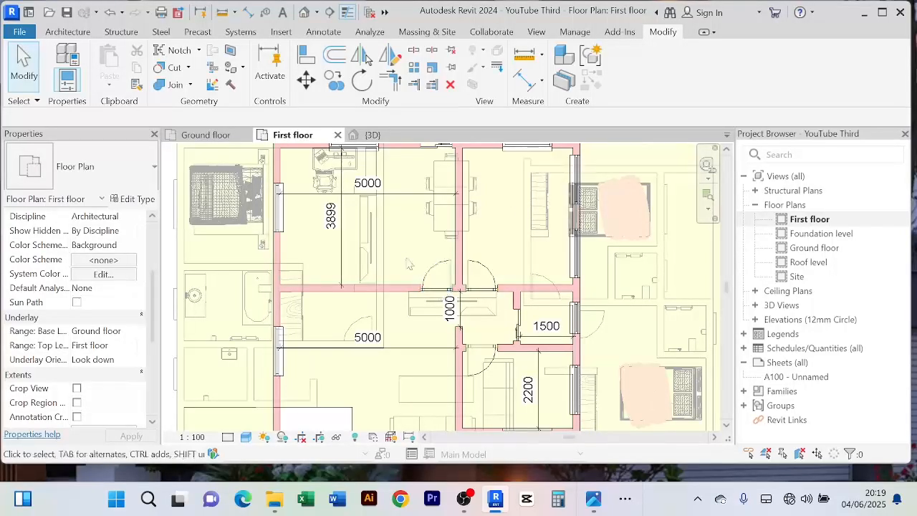
{"action": "scroll", "coordinate": [386, 226], "scroll_direction": "down", "scroll_amount": 1}
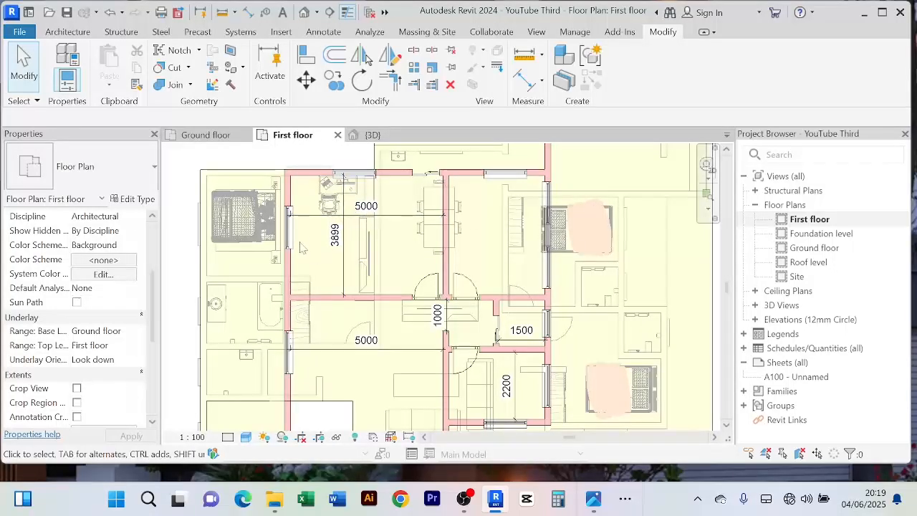
{"action": "key", "text": "Escape"}
{"action": "scroll", "coordinate": [316, 198], "scroll_direction": "up", "scroll_amount": 2}
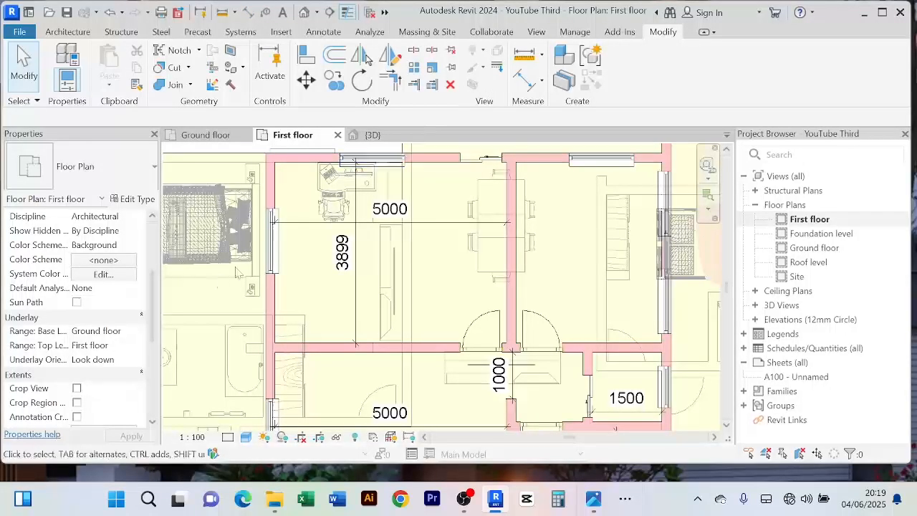
{"action": "middle_click_drag", "start_coordinate": [333, 266], "coordinate": [342, 306]}
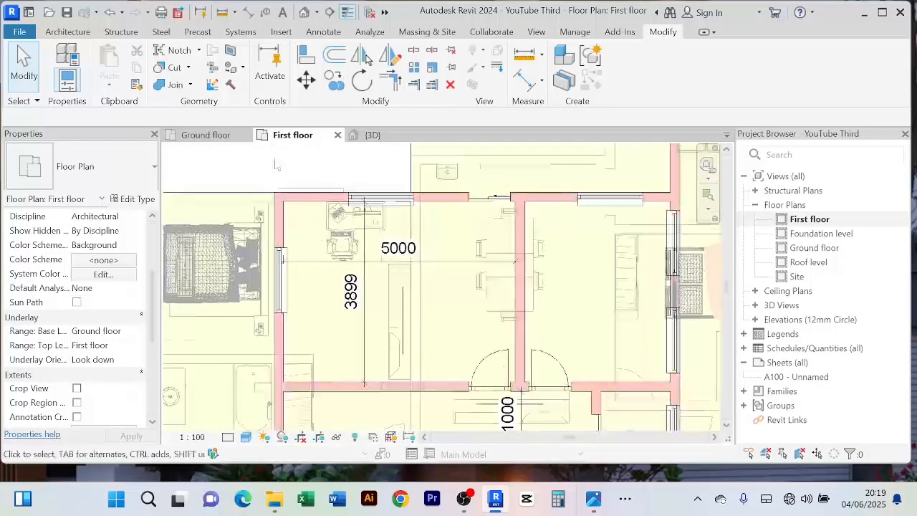
Step: Inspect the cross wall on the hall side of the rear bedrooms and the partition wall between the two rooms
{"action": "left_click", "coordinate": [393, 385]}
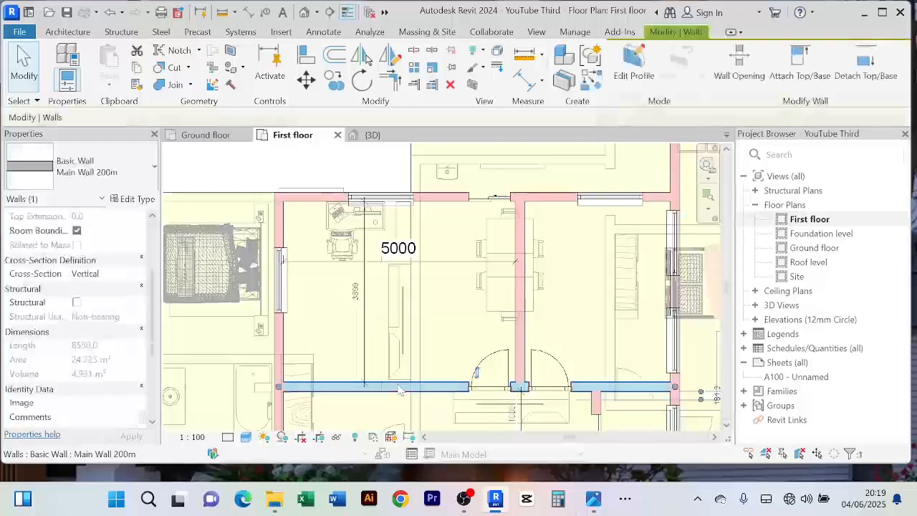
{"action": "scroll", "coordinate": [413, 319], "scroll_direction": "down", "scroll_amount": 2}
{"action": "middle_click_drag", "start_coordinate": [419, 333], "coordinate": [440, 285]}
{"action": "scroll", "coordinate": [434, 284], "scroll_direction": "down", "scroll_amount": 2}
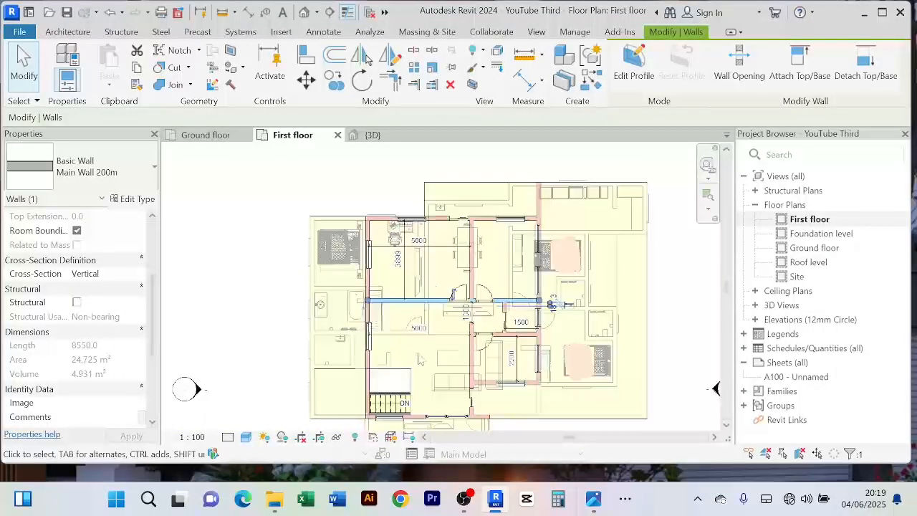
{"action": "middle_click_drag", "start_coordinate": [428, 363], "coordinate": [395, 370]}
{"action": "scroll", "coordinate": [467, 270], "scroll_direction": "up", "scroll_amount": 2}
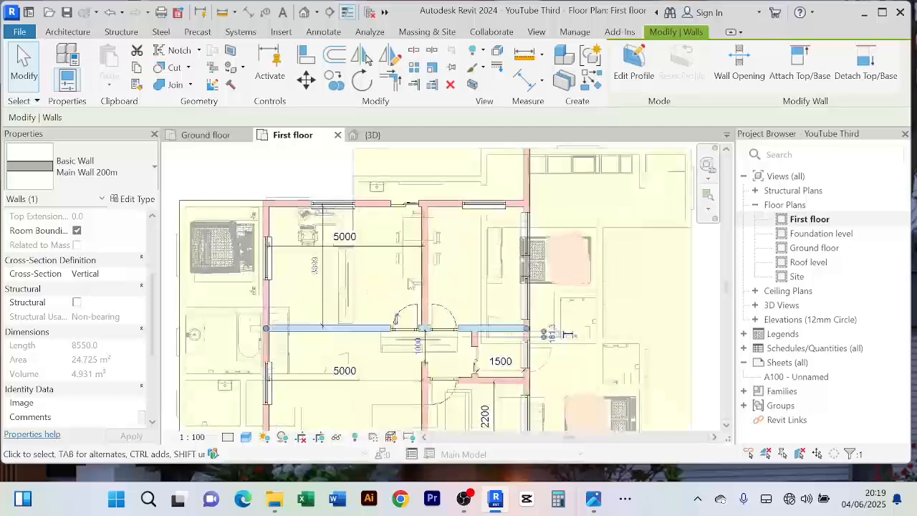
{"action": "middle_click_drag", "start_coordinate": [396, 301], "coordinate": [400, 308]}
{"action": "scroll", "coordinate": [399, 308], "scroll_direction": "up", "scroll_amount": 2}
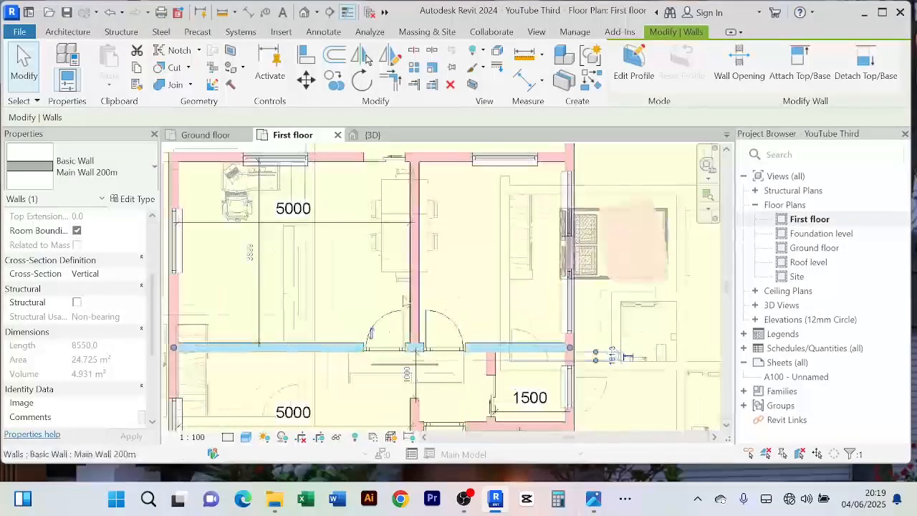
{"action": "key", "text": "Escape"}
{"action": "left_click", "coordinate": [421, 267]}
{"action": "scroll", "coordinate": [351, 280], "scroll_direction": "down", "scroll_amount": 1}
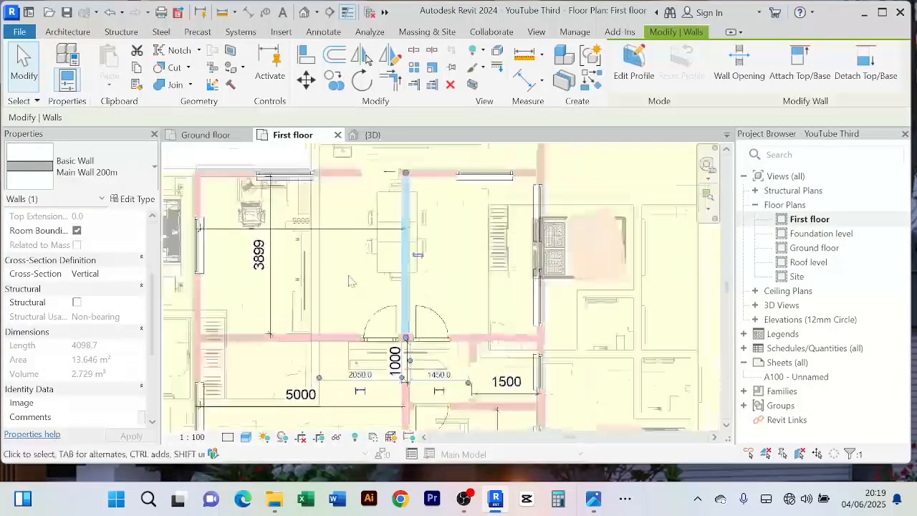
{"action": "middle_click_drag", "start_coordinate": [351, 280], "coordinate": [498, 299]}
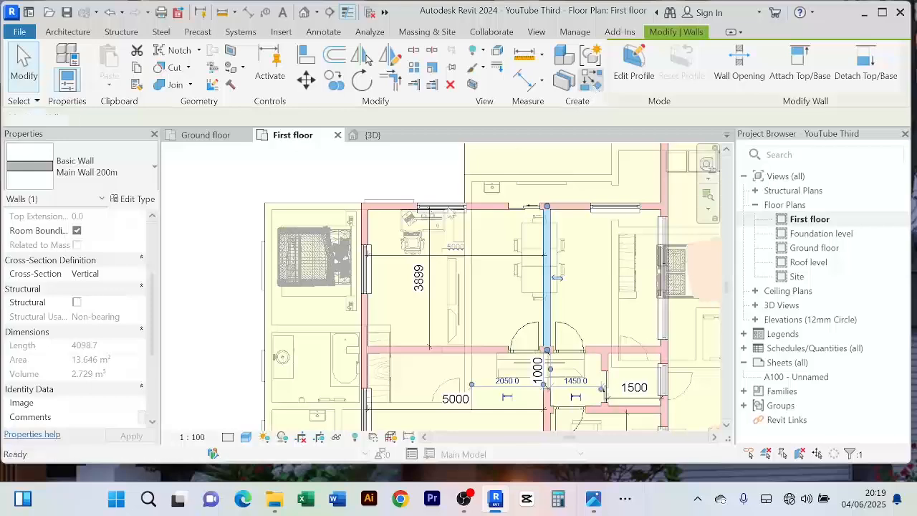
Step: Draw a straight 1100 mm Main Wall 200m wall inward from the rear wall, 1100 mm clear of the rear-left room's side exterior wall
{"action": "key", "text": "w"}
{"action": "key", "text": "a"}
{"action": "scroll", "coordinate": [430, 204], "scroll_direction": "up", "scroll_amount": 4}
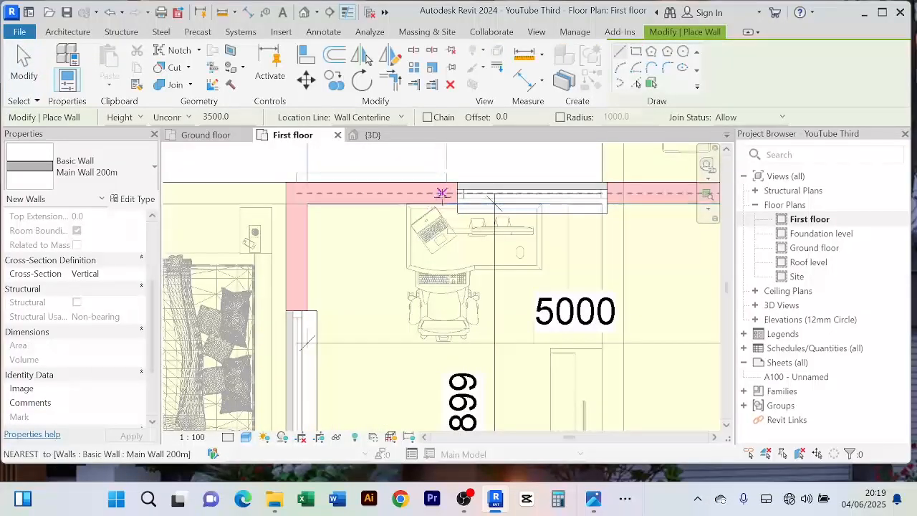
{"action": "left_click", "coordinate": [442, 193]}
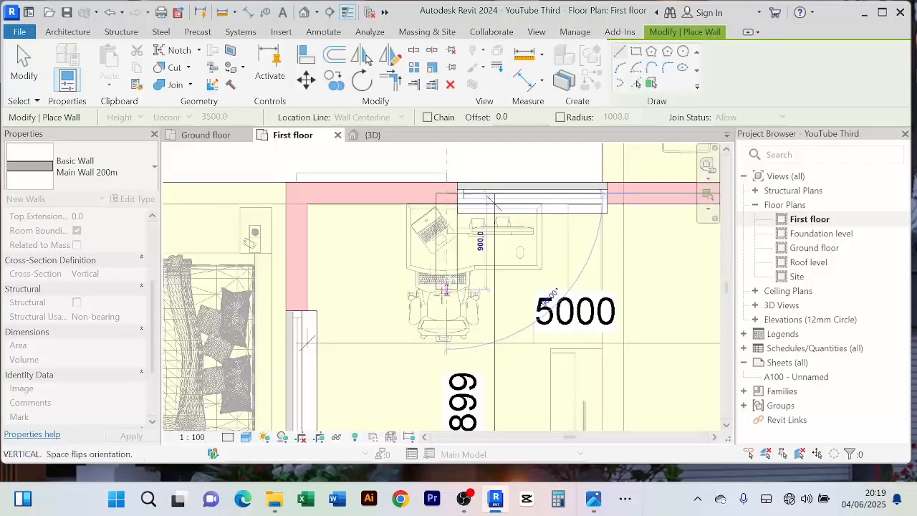
{"action": "left_click", "coordinate": [440, 299]}
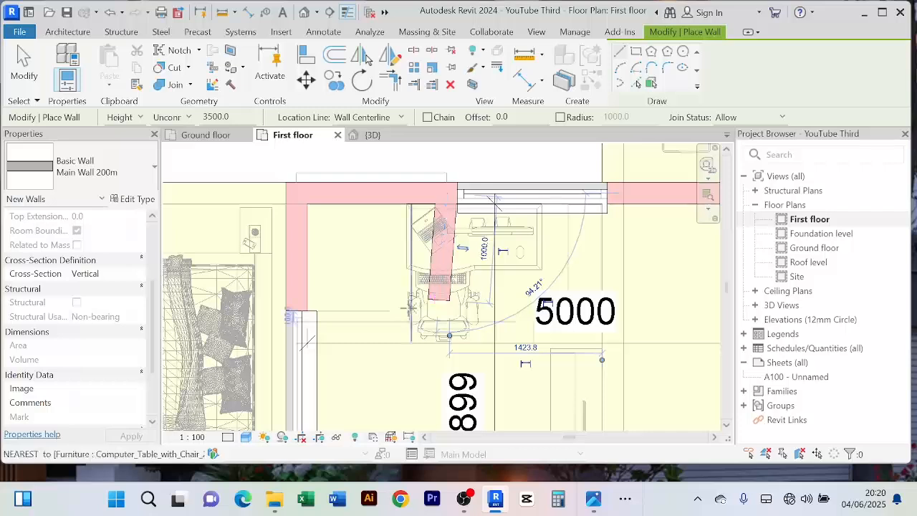
{"action": "key", "text": "Escape"}
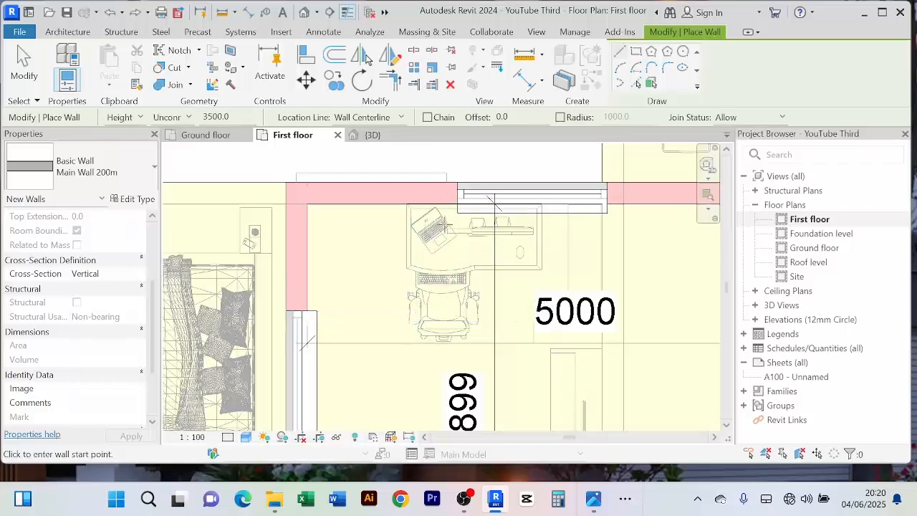
{"action": "left_click", "coordinate": [440, 191]}
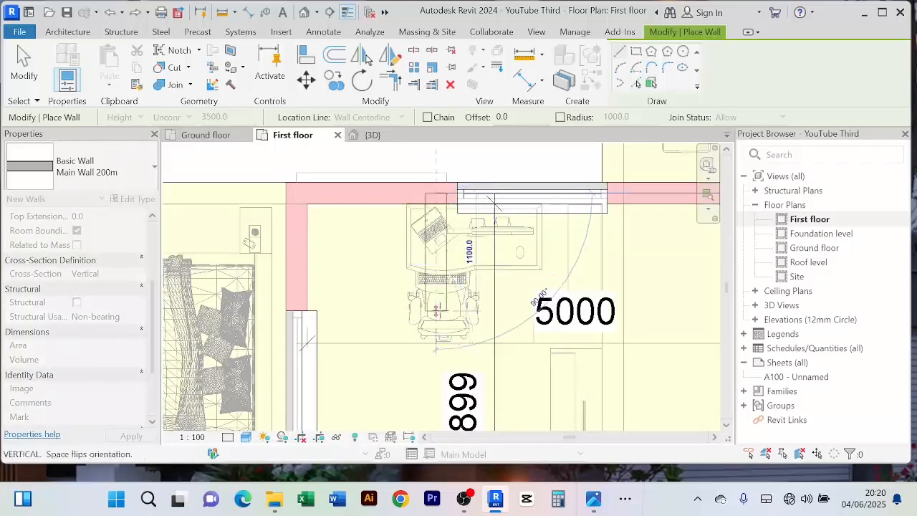
{"action": "left_click", "coordinate": [435, 308]}
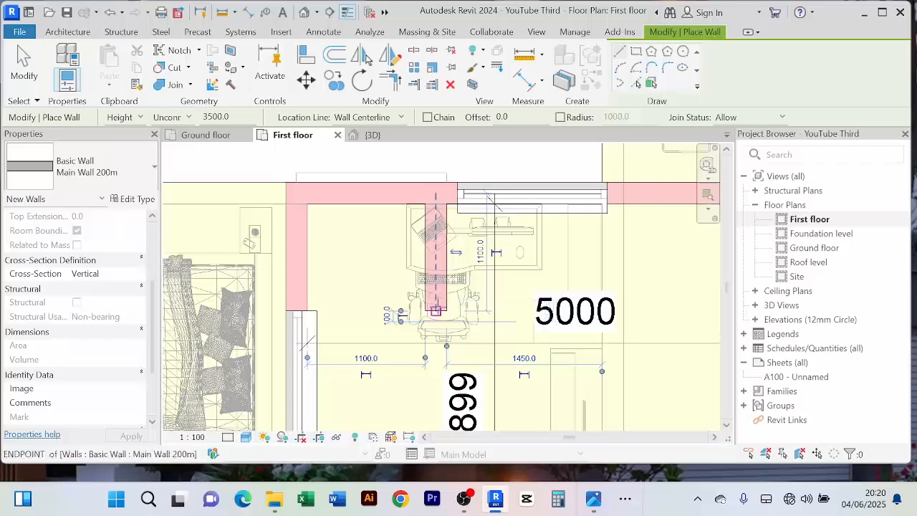
Step: Close off the corner enclosure with a 1300 mm wall from the new partition's free end to the side exterior wall
{"action": "left_click", "coordinate": [435, 302]}
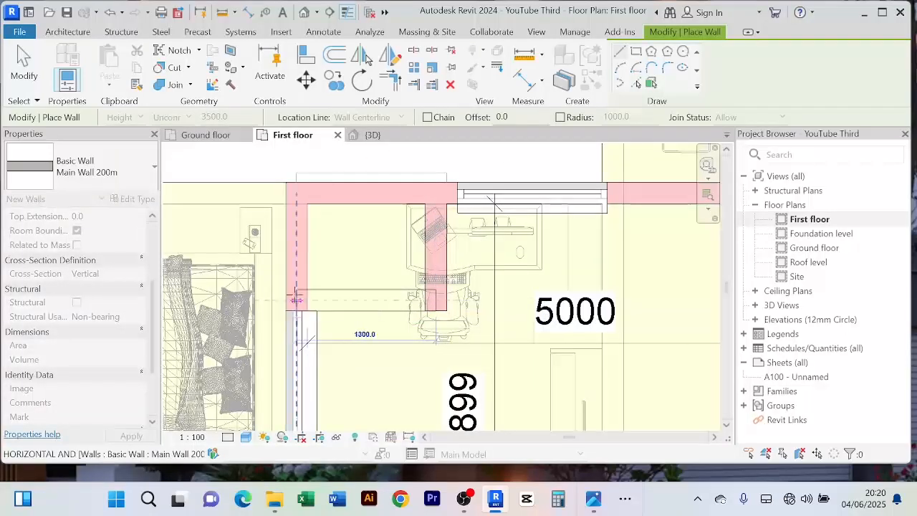
{"action": "key", "text": "Escape"}
{"action": "right_click", "coordinate": [288, 170]}
{"action": "key", "text": "Escape"}
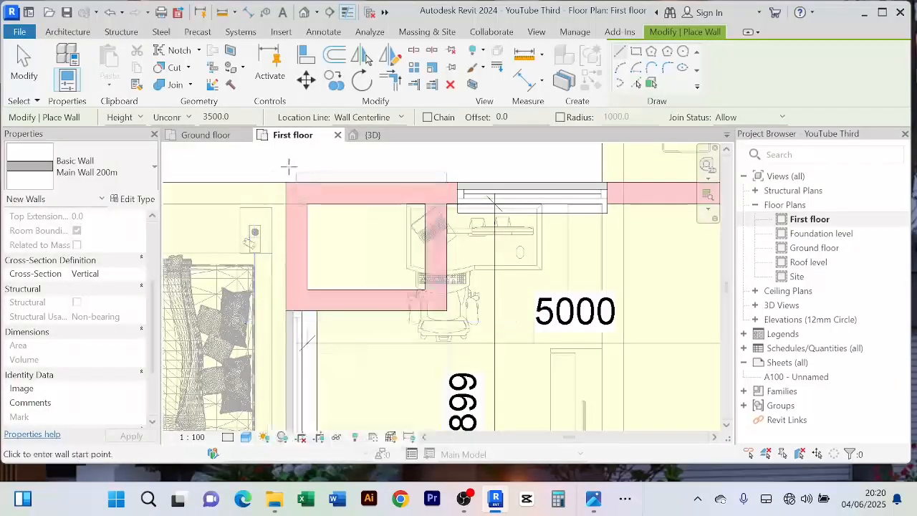
Step: Stop placing walls and dimension the inside of the small corner enclosure between its upper and lower walls
{"action": "right_click", "coordinate": [290, 170]}
{"action": "left_click", "coordinate": [320, 177]}
{"action": "right_click", "coordinate": [315, 172]}
{"action": "left_click", "coordinate": [322, 177]}
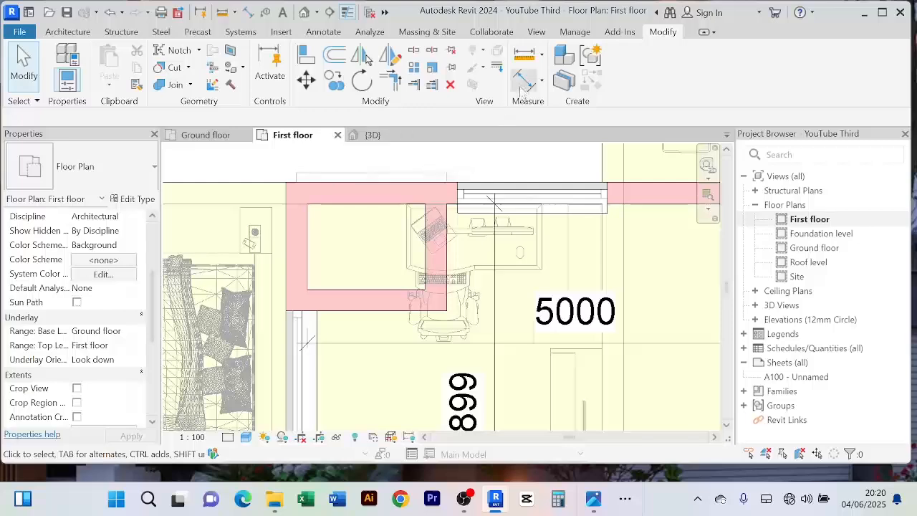
{"action": "key", "text": "d"}
{"action": "key", "text": "i"}
{"action": "left_click", "coordinate": [372, 205]}
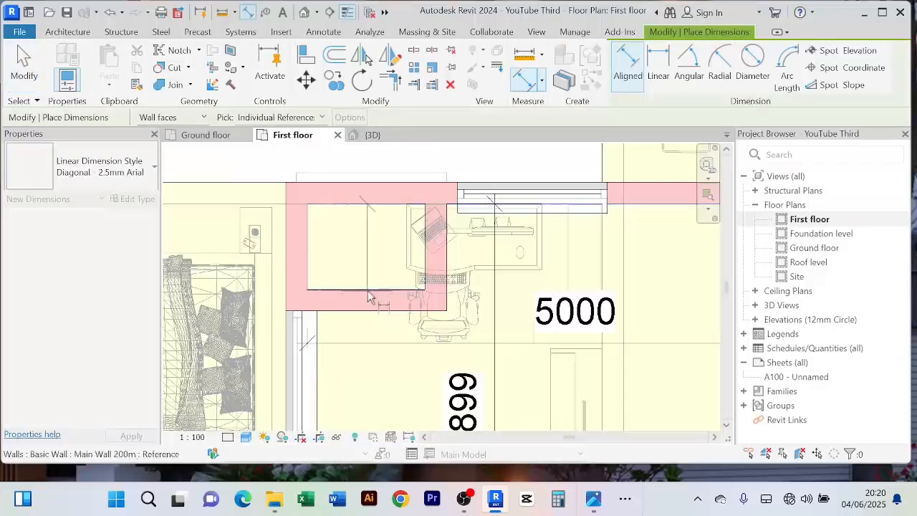
{"action": "left_click", "coordinate": [368, 292]}
Step: Dimension the inside width of the small corner enclosure between its two side walls and finish dimensioning
{"action": "scroll", "coordinate": [319, 251], "scroll_direction": "up", "scroll_amount": 3}
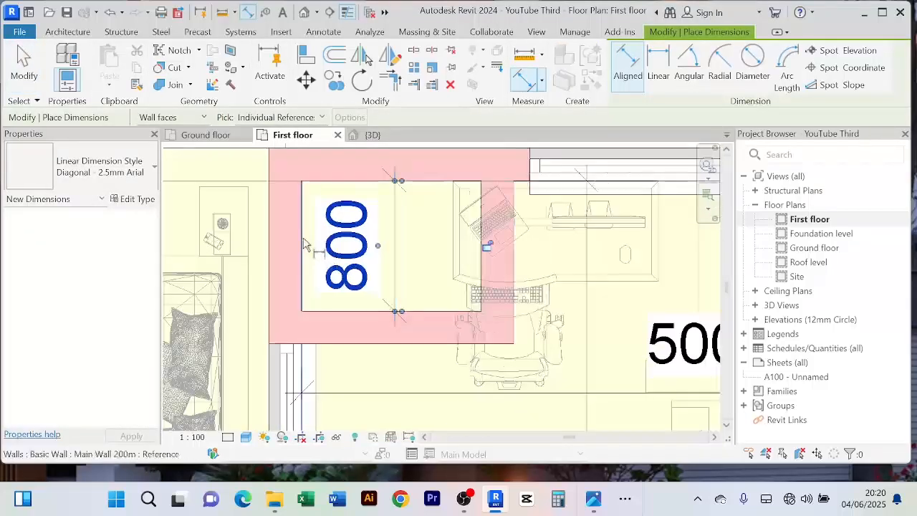
{"action": "left_click", "coordinate": [481, 225]}
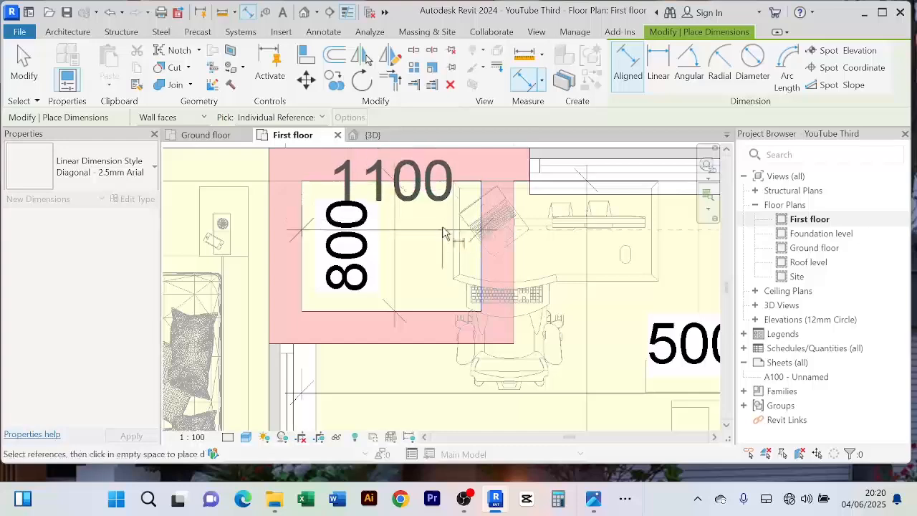
{"action": "scroll", "coordinate": [440, 245], "scroll_direction": "down", "scroll_amount": 1}
{"action": "scroll", "coordinate": [440, 244], "scroll_direction": "down", "scroll_amount": 2}
{"action": "right_click", "coordinate": [414, 176]}
{"action": "right_click", "coordinate": [444, 175]}
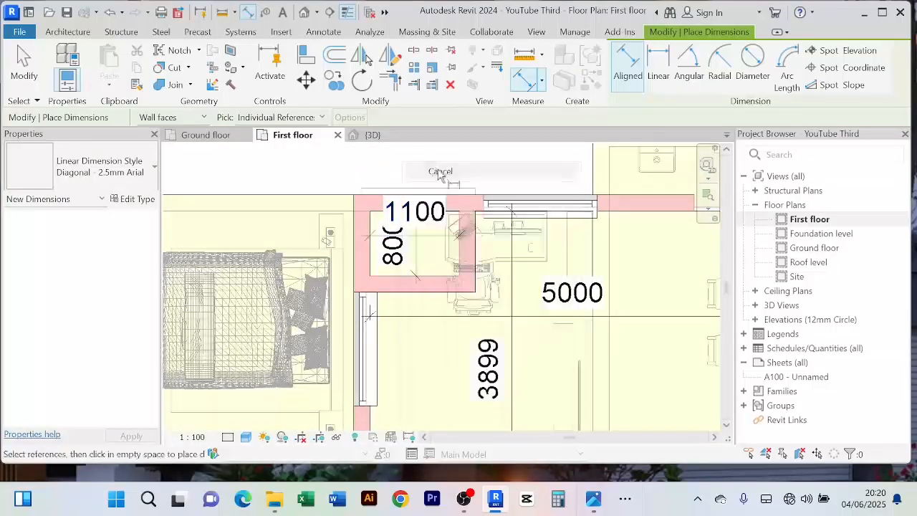
{"action": "left_click", "coordinate": [462, 173]}
Step: Delete the window in the exterior side wall directly below the small corner enclosure
{"action": "left_click", "coordinate": [371, 329]}
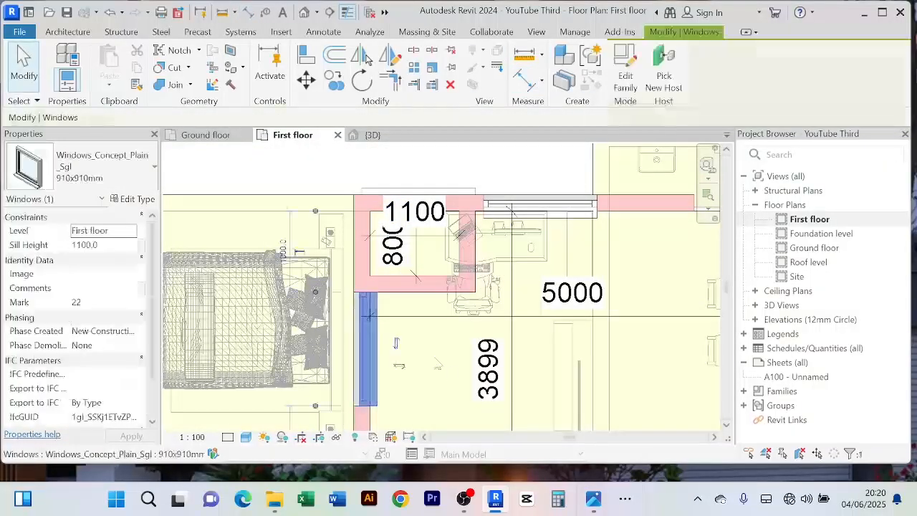
{"action": "scroll", "coordinate": [433, 351], "scroll_direction": "up", "scroll_amount": 1}
{"action": "key", "text": "Delete"}
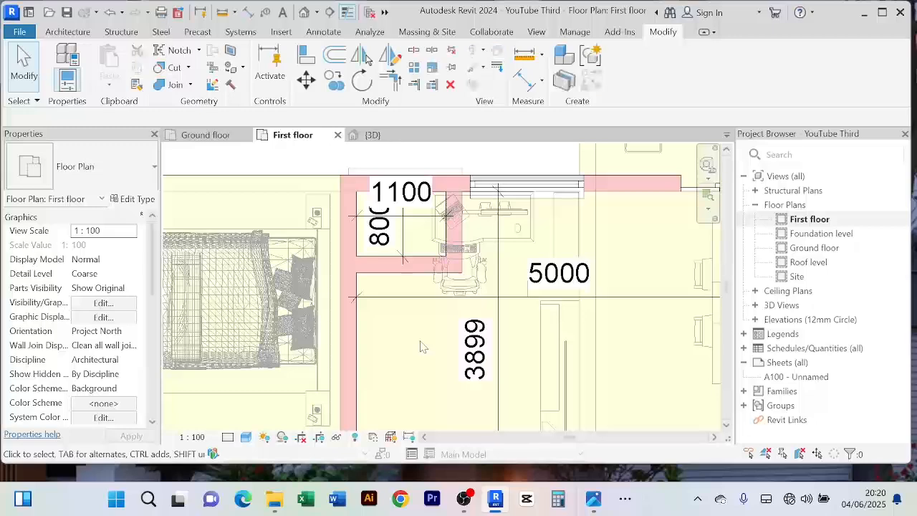
Step: Move the small enclosure's lower wall by setting its inner vertical dimension to 1800
{"action": "left_click", "coordinate": [401, 267]}
{"action": "middle_click_drag", "start_coordinate": [393, 234], "coordinate": [376, 320]}
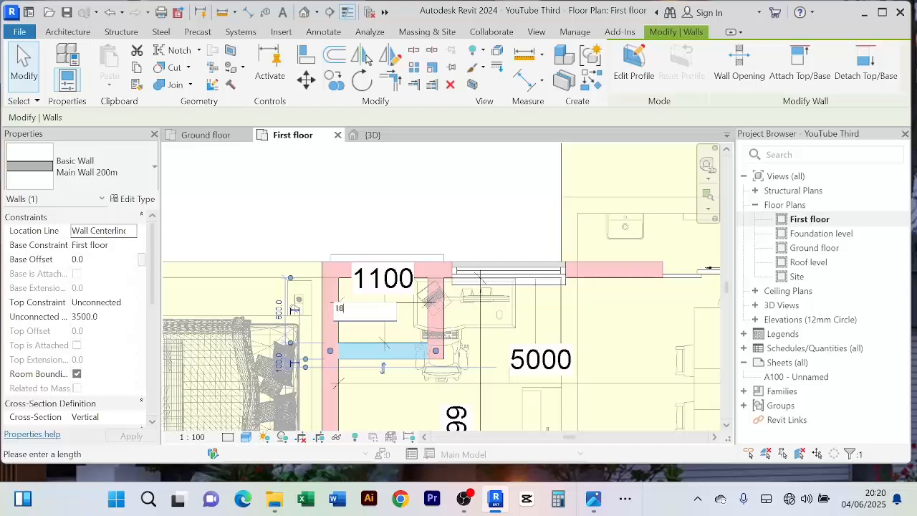
{"action": "key", "text": "Return"}
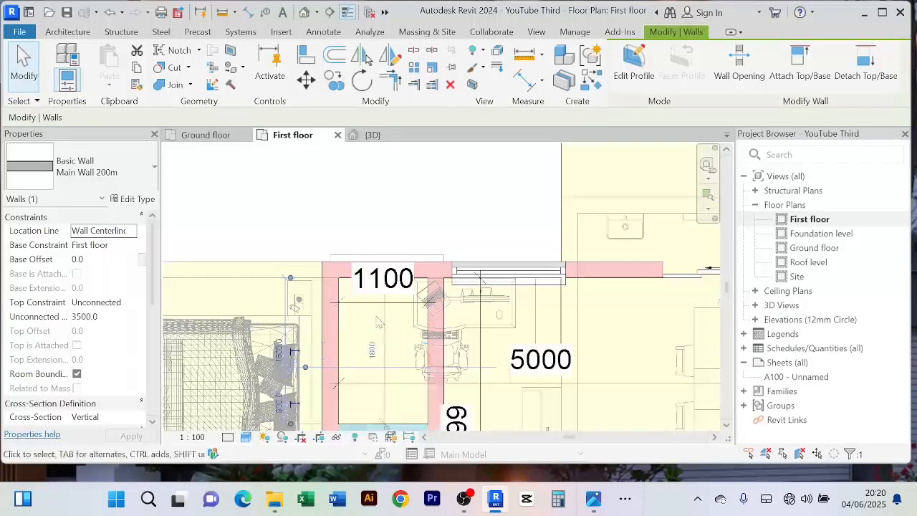
{"action": "scroll", "coordinate": [378, 322], "scroll_direction": "down", "scroll_amount": 3}
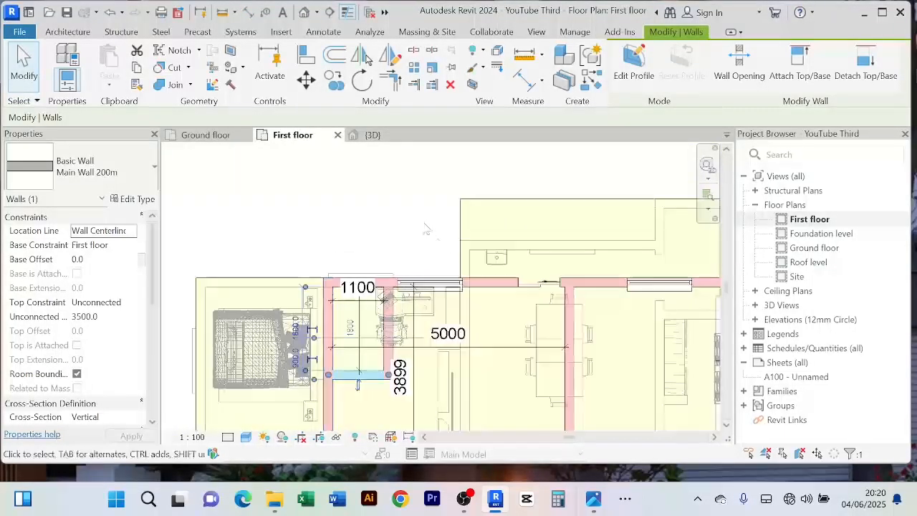
{"action": "key", "text": "Escape"}
{"action": "middle_click_drag", "start_coordinate": [431, 230], "coordinate": [420, 192]}
{"action": "scroll", "coordinate": [380, 267], "scroll_direction": "up", "scroll_amount": 2}
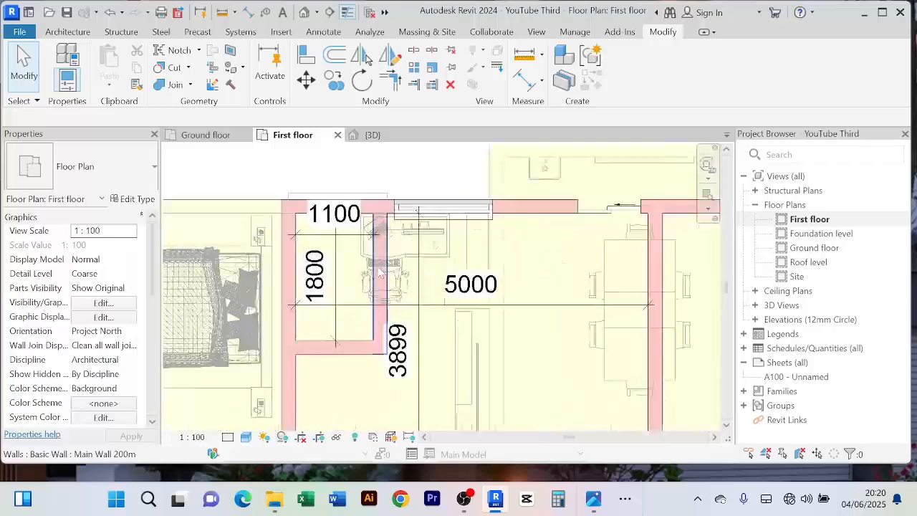
Step: Shift the window in the upper exterior wall along the wall, farther from the small enclosure's partition
{"action": "scroll", "coordinate": [421, 269], "scroll_direction": "down", "scroll_amount": 1}
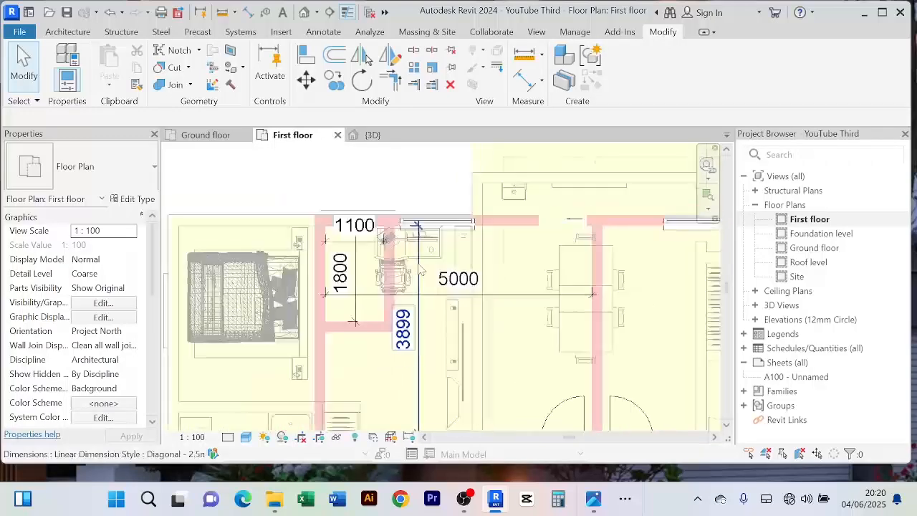
{"action": "left_click", "coordinate": [458, 227]}
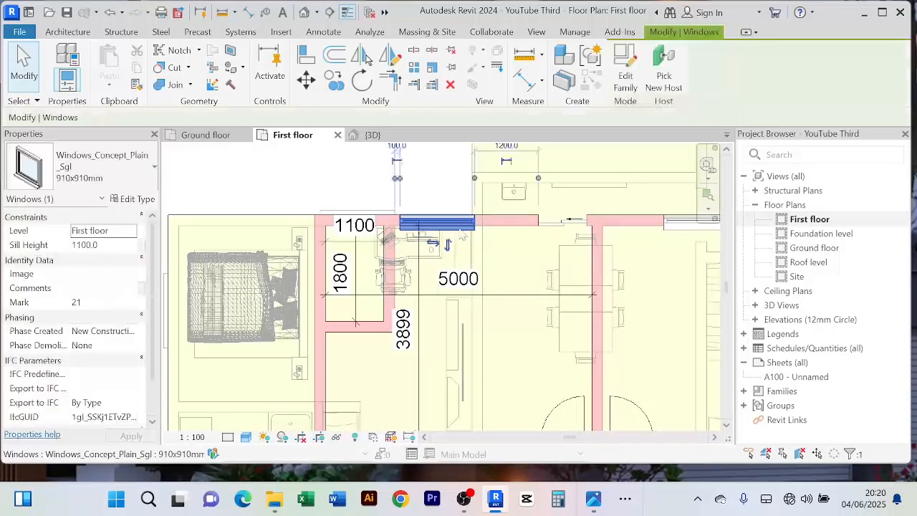
{"action": "left_click_drag", "start_coordinate": [458, 226], "coordinate": [481, 227]}
Step: Move the small enclosure's inner side wall by setting the enclosure's inside width to 1300, and clear the selection
{"action": "left_click", "coordinate": [388, 281]}
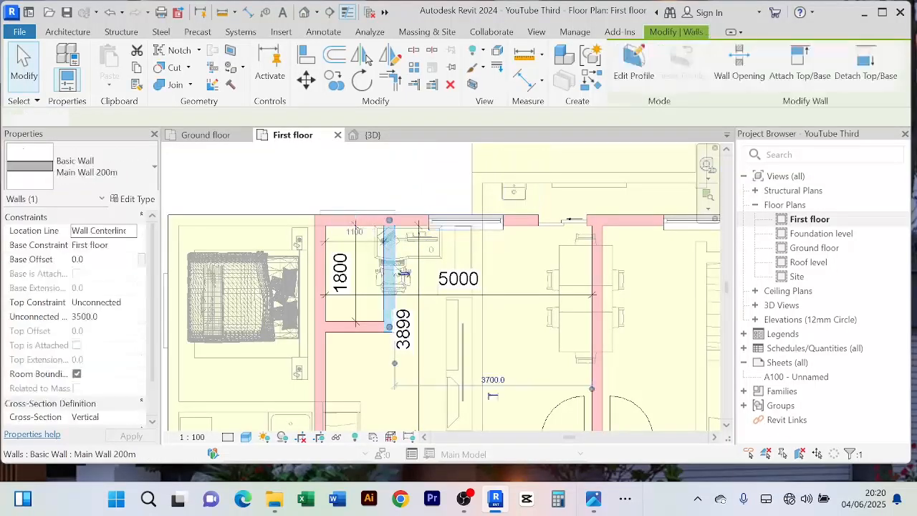
{"action": "left_click", "coordinate": [364, 234]}
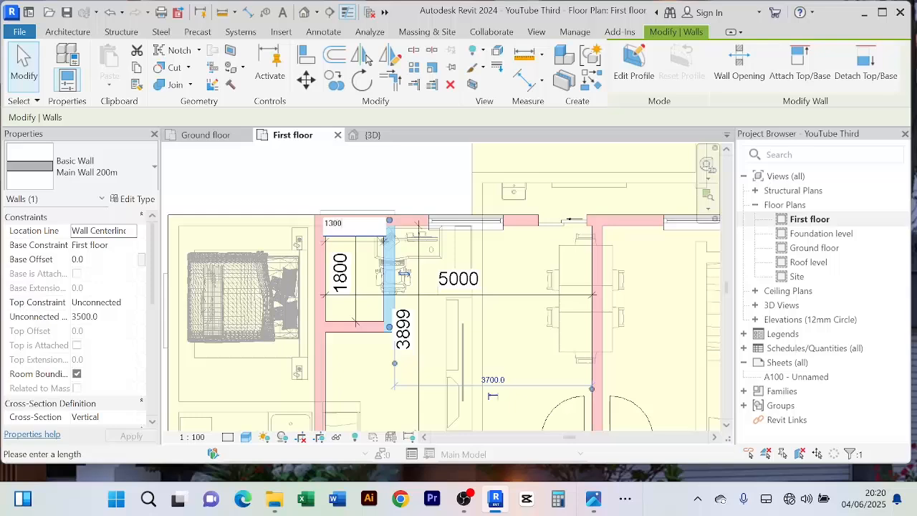
{"action": "type", "text": "1300"}
{"action": "key", "text": "Return"}
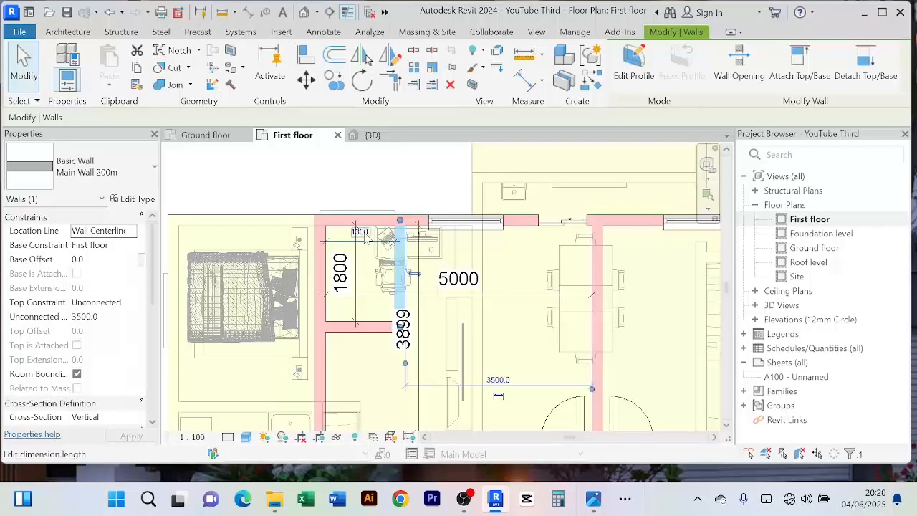
{"action": "left_click", "coordinate": [392, 194]}
Step: Examine the room around the small enclosure, including its walls, window, doors and the vertical room dimension
{"action": "scroll", "coordinate": [448, 266], "scroll_direction": "down", "scroll_amount": 3}
{"action": "scroll", "coordinate": [446, 312], "scroll_direction": "up", "scroll_amount": 2}
{"action": "middle_click_drag", "start_coordinate": [453, 312], "coordinate": [449, 292]}
{"action": "scroll", "coordinate": [424, 295], "scroll_direction": "up", "scroll_amount": 3}
{"action": "scroll", "coordinate": [420, 294], "scroll_direction": "down", "scroll_amount": 3}
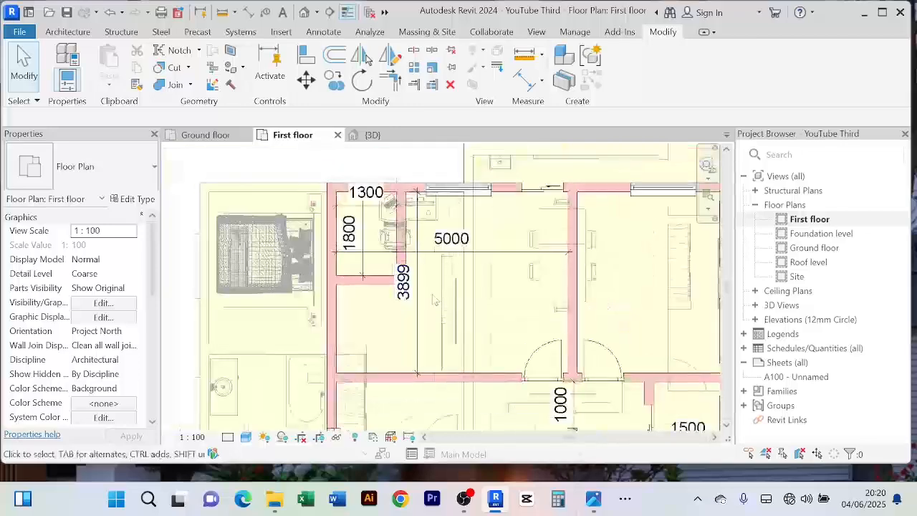
{"action": "middle_click_drag", "start_coordinate": [416, 340], "coordinate": [410, 294]}
{"action": "scroll", "coordinate": [423, 290], "scroll_direction": "up", "scroll_amount": 3}
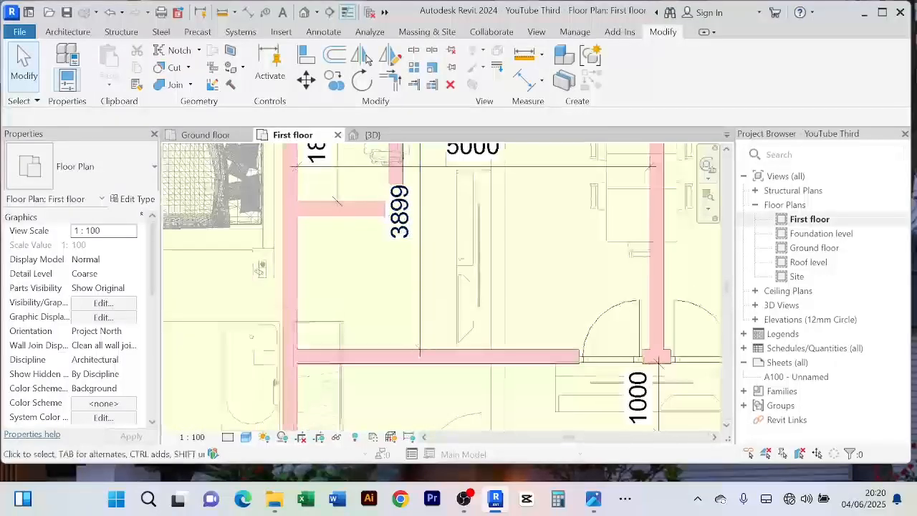
{"action": "scroll", "coordinate": [477, 267], "scroll_direction": "down", "scroll_amount": 3}
{"action": "middle_click_drag", "start_coordinate": [464, 224], "coordinate": [448, 287]}
{"action": "scroll", "coordinate": [458, 194], "scroll_direction": "up", "scroll_amount": 3}
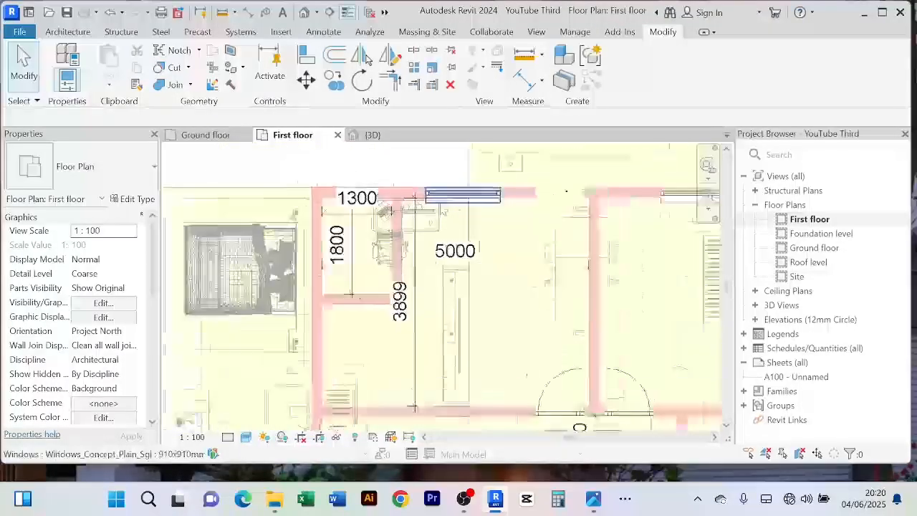
{"action": "scroll", "coordinate": [406, 195], "scroll_direction": "up", "scroll_amount": 3}
{"action": "scroll", "coordinate": [452, 233], "scroll_direction": "down", "scroll_amount": 5}
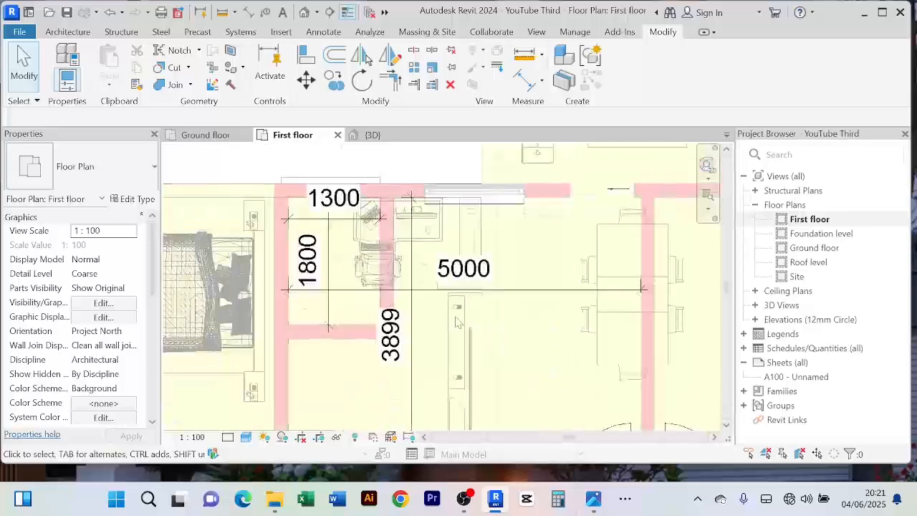
{"action": "scroll", "coordinate": [437, 301], "scroll_direction": "up", "scroll_amount": 3}
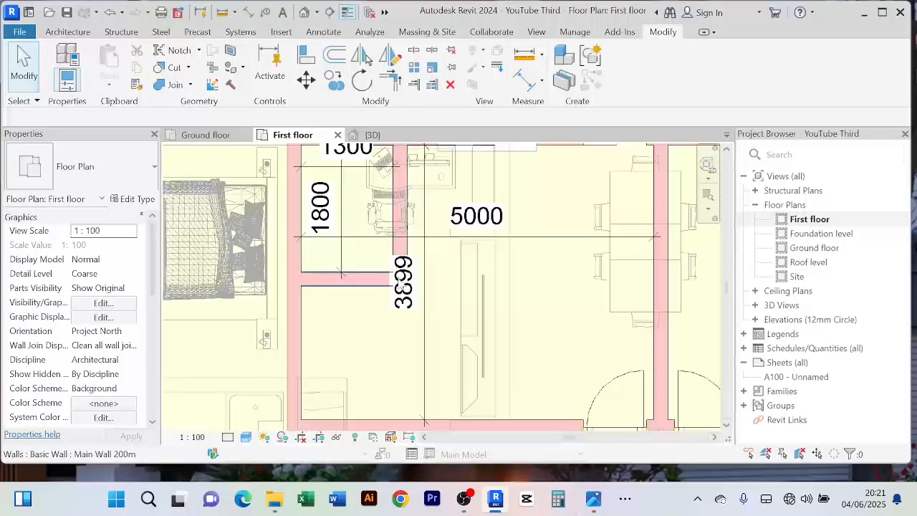
{"action": "scroll", "coordinate": [441, 312], "scroll_direction": "down", "scroll_amount": 1}
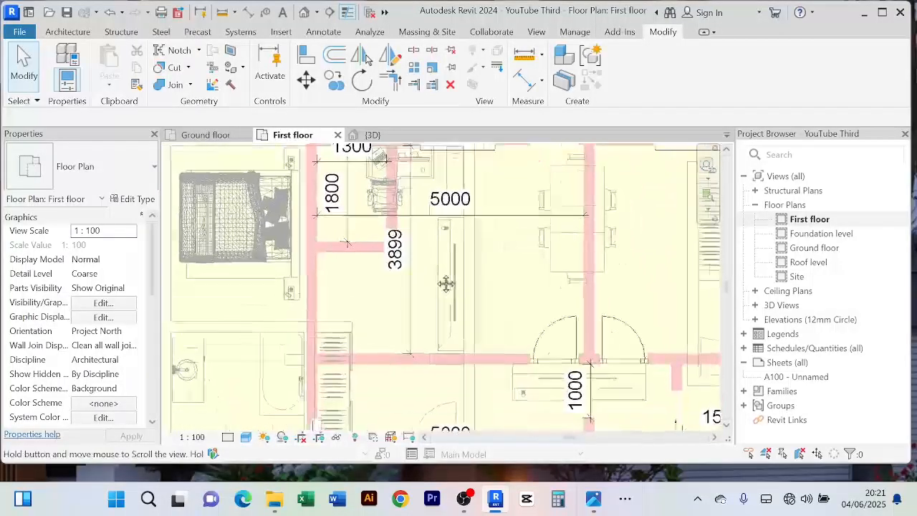
{"action": "scroll", "coordinate": [401, 282], "scroll_direction": "up", "scroll_amount": 3}
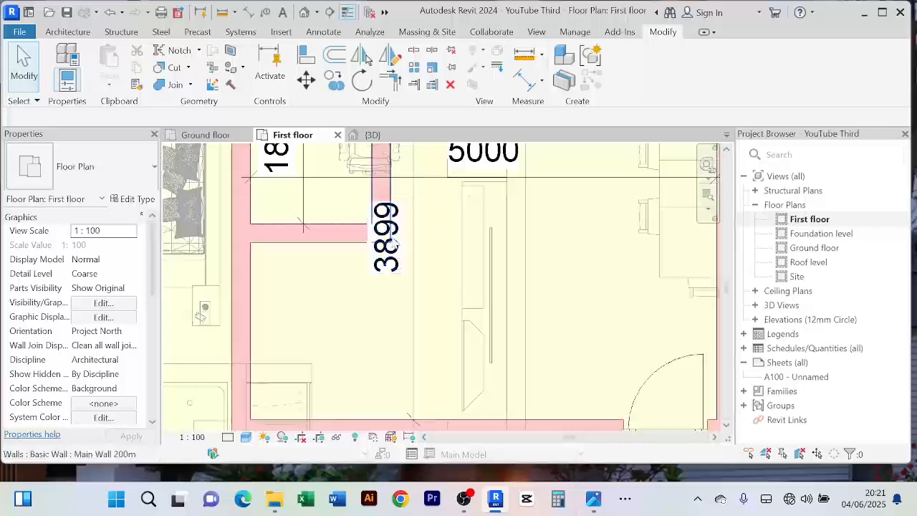
{"action": "scroll", "coordinate": [422, 264], "scroll_direction": "down", "scroll_amount": 1}
{"action": "scroll", "coordinate": [429, 275], "scroll_direction": "up", "scroll_amount": 4}
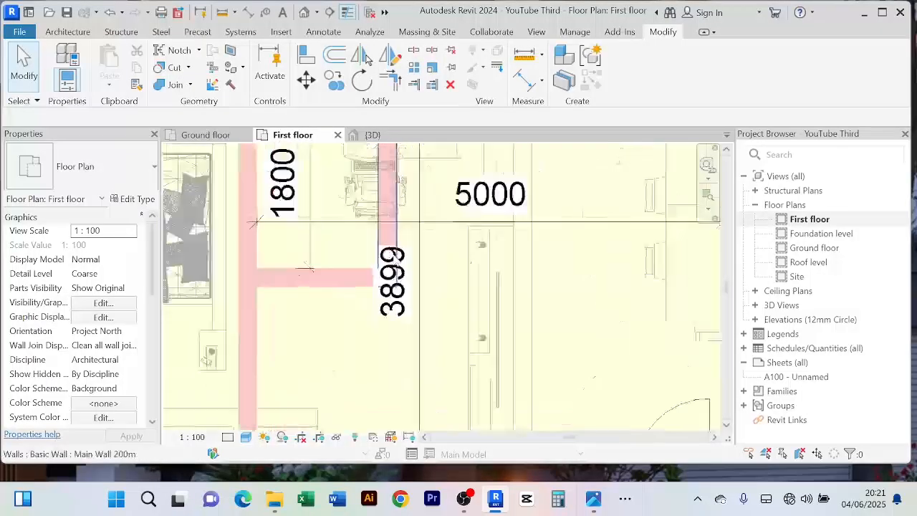
{"action": "scroll", "coordinate": [410, 265], "scroll_direction": "down", "scroll_amount": 3}
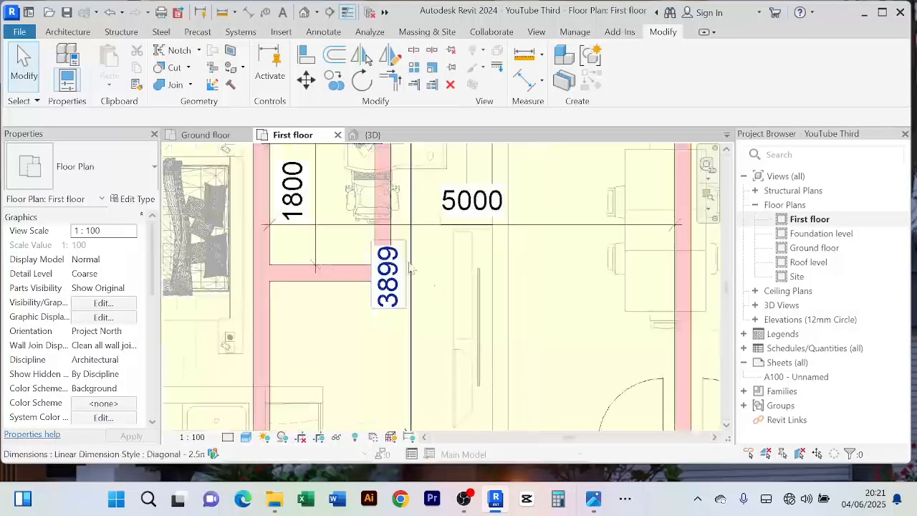
{"action": "scroll", "coordinate": [441, 280], "scroll_direction": "down", "scroll_amount": 2}
{"action": "scroll", "coordinate": [430, 275], "scroll_direction": "up", "scroll_amount": 1}
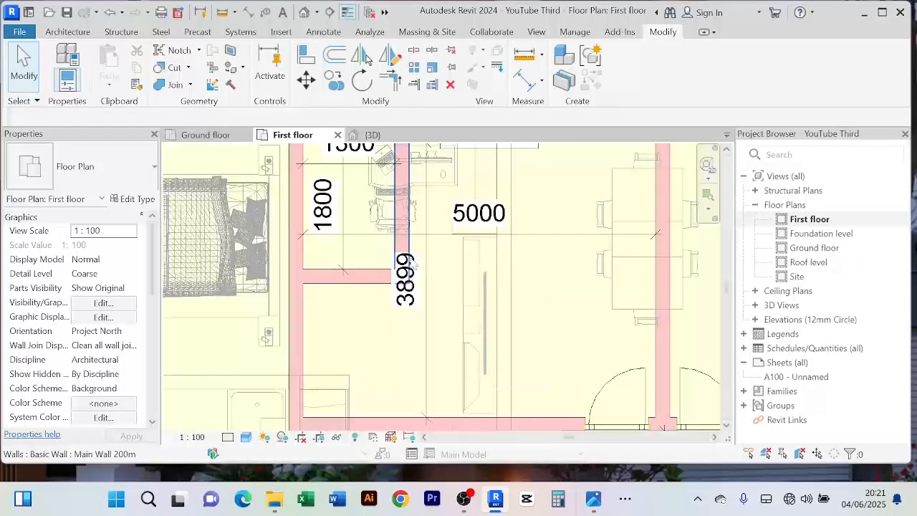
{"action": "scroll", "coordinate": [414, 265], "scroll_direction": "down", "scroll_amount": 2}
{"action": "scroll", "coordinate": [437, 322], "scroll_direction": "up", "scroll_amount": 2}
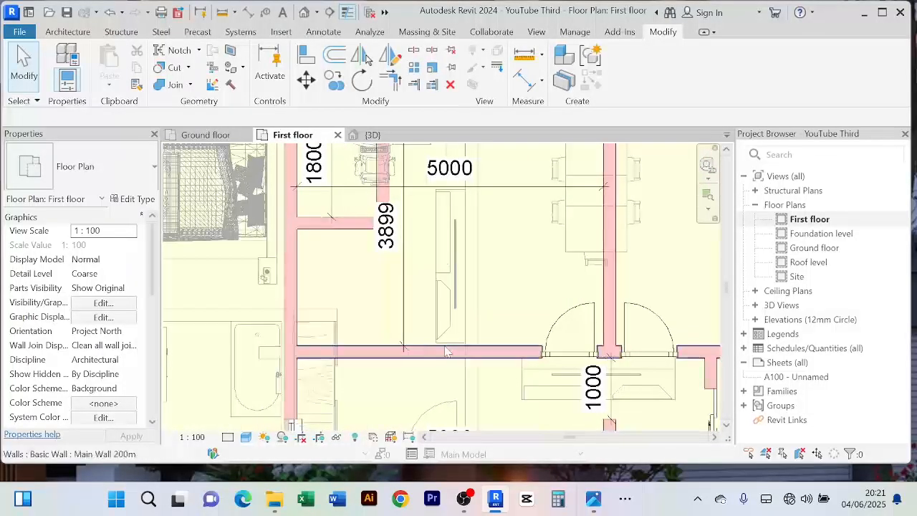
{"action": "left_click", "coordinate": [445, 351]}
{"action": "scroll", "coordinate": [405, 243], "scroll_direction": "up", "scroll_amount": 4}
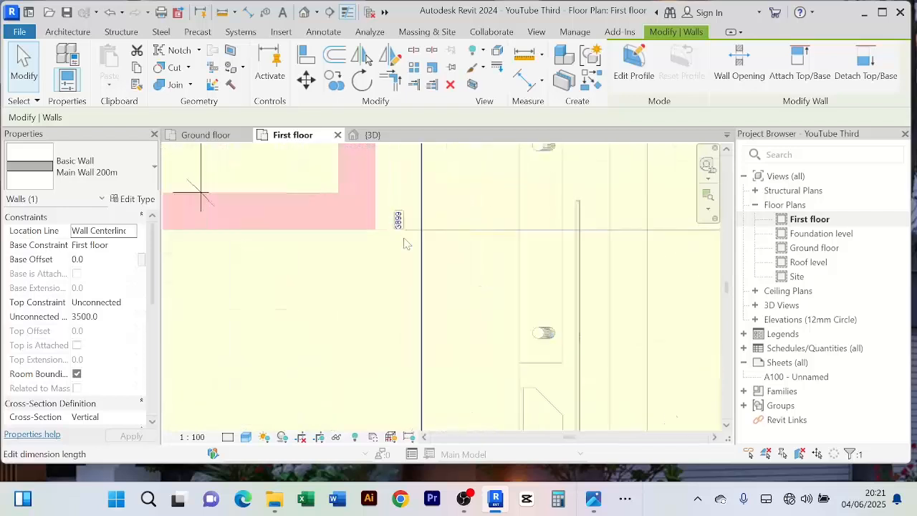
{"action": "left_click", "coordinate": [399, 223]}
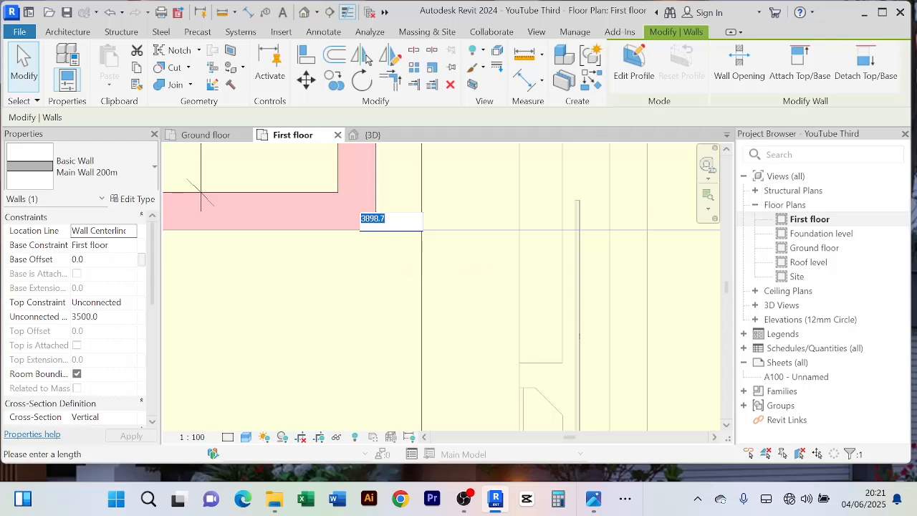
{"action": "left_click", "coordinate": [378, 276]}
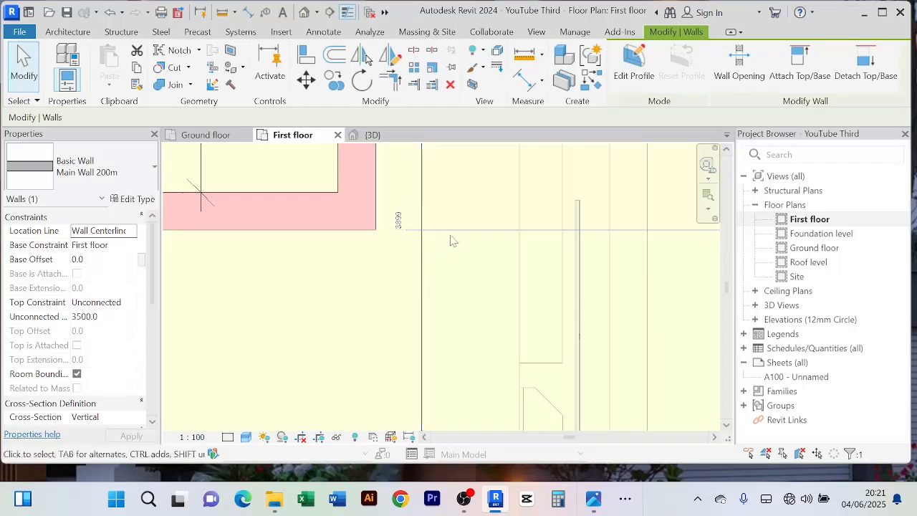
{"action": "scroll", "coordinate": [465, 221], "scroll_direction": "down", "scroll_amount": 5}
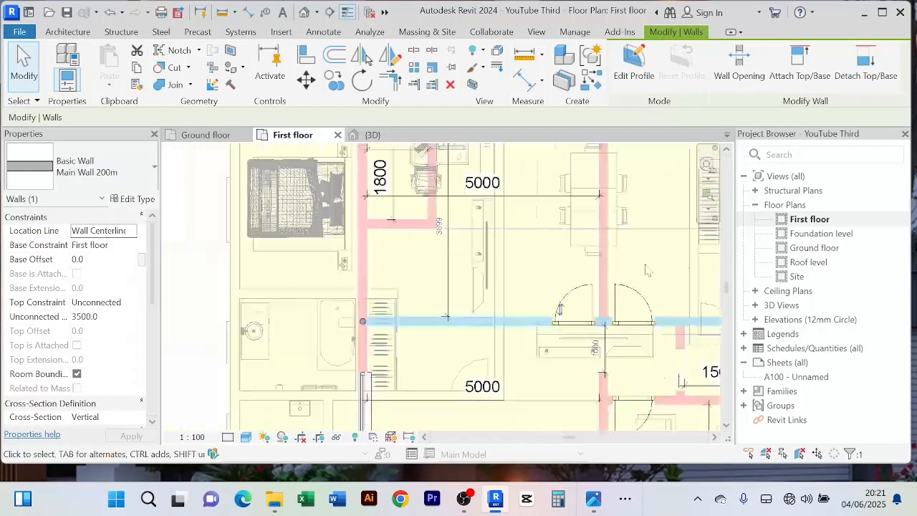
{"action": "left_click", "coordinate": [540, 240]}
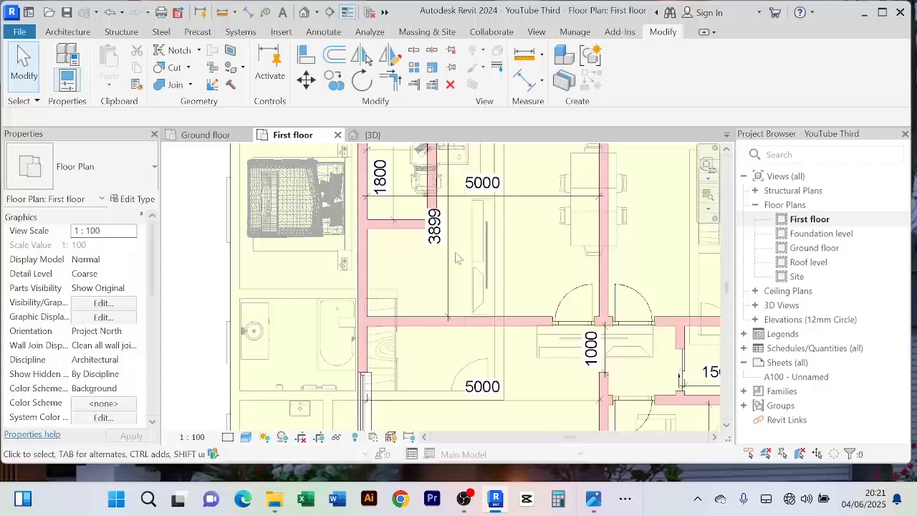
Step: Delete the 3899 vertical dimension that runs across the 5000-wide room
{"action": "scroll", "coordinate": [456, 258], "scroll_direction": "up", "scroll_amount": 4}
{"action": "scroll", "coordinate": [430, 240], "scroll_direction": "down", "scroll_amount": 2}
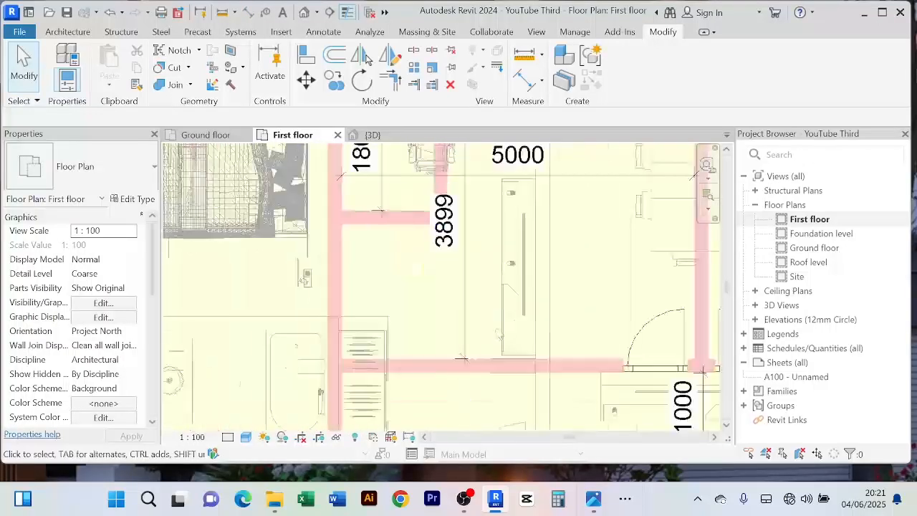
{"action": "left_click", "coordinate": [501, 366]}
{"action": "scroll", "coordinate": [464, 308], "scroll_direction": "down", "scroll_amount": 2}
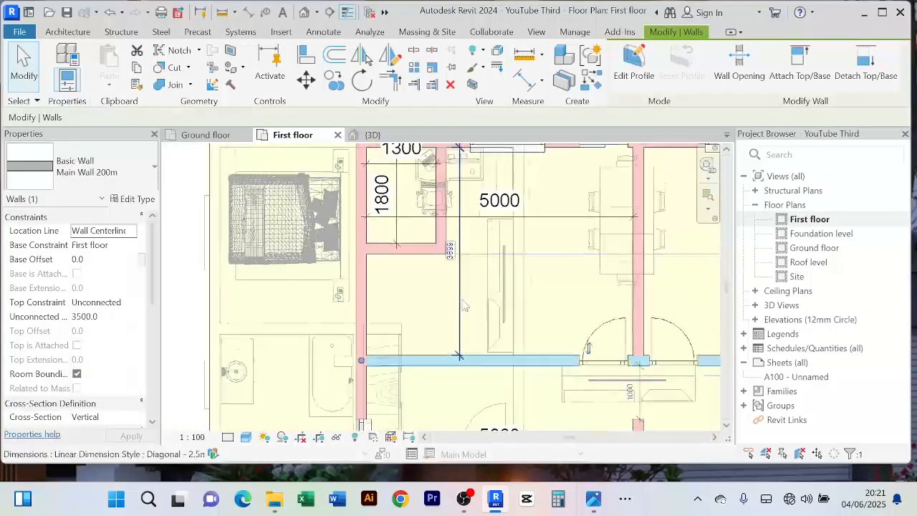
{"action": "left_click", "coordinate": [459, 302]}
{"action": "key", "text": "Delete"}
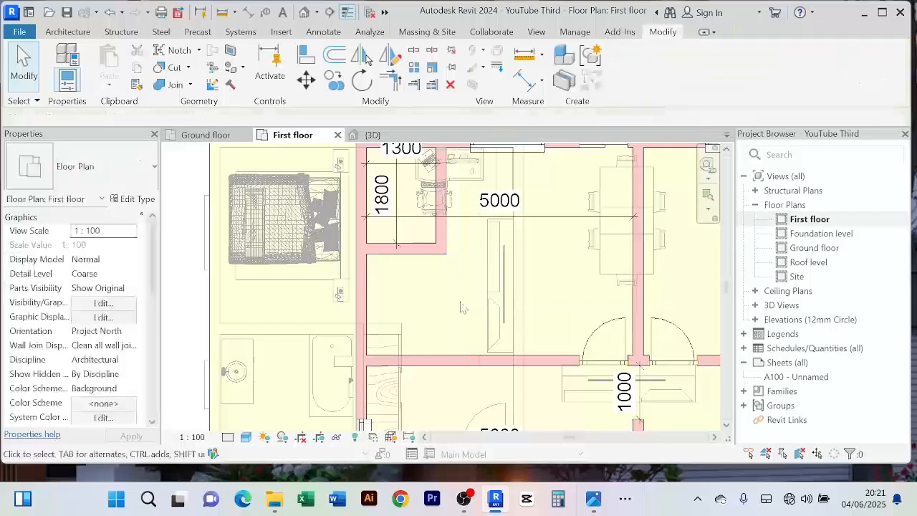
Step: Add an aligned vertical dimension between the upper exterior wall and the lower wall of the 5000-wide room, and end the dimension command
{"action": "left_click", "coordinate": [526, 86]}
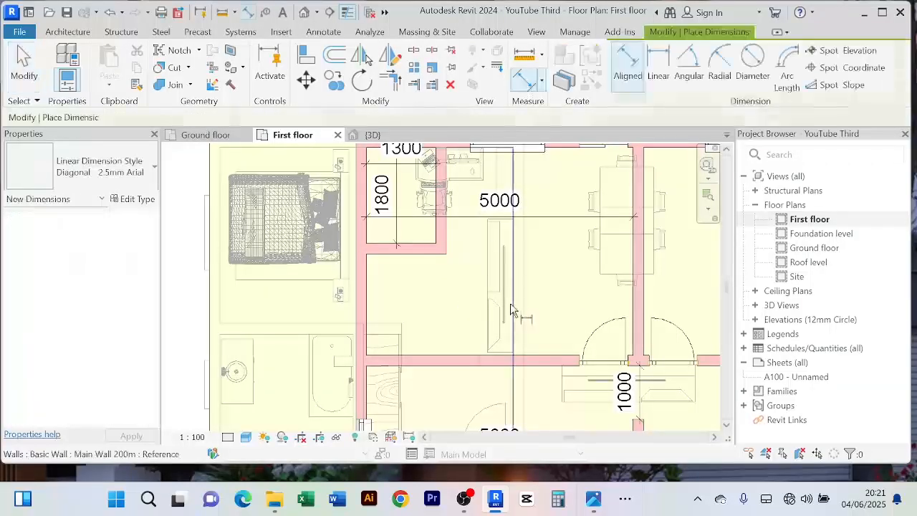
{"action": "middle_click_drag", "start_coordinate": [541, 265], "coordinate": [507, 290]}
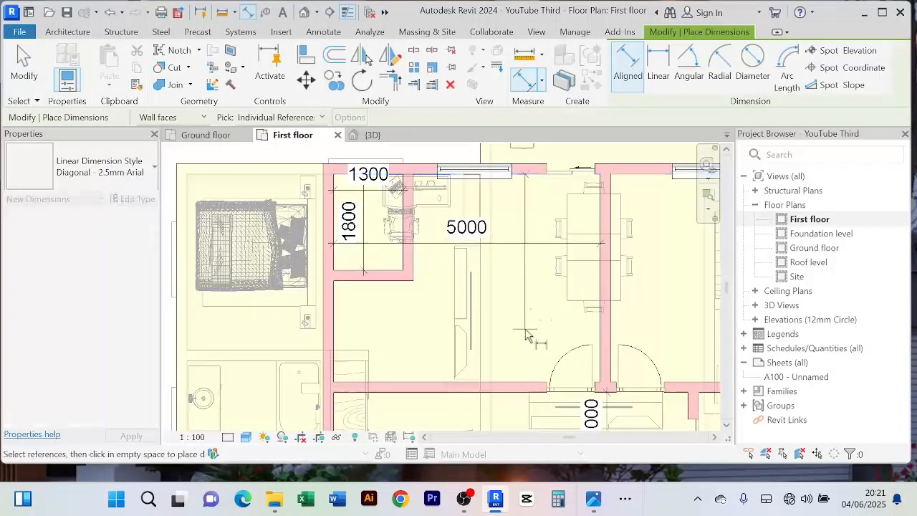
{"action": "scroll", "coordinate": [527, 348], "scroll_direction": "up", "scroll_amount": 3}
{"action": "left_click", "coordinate": [511, 413]}
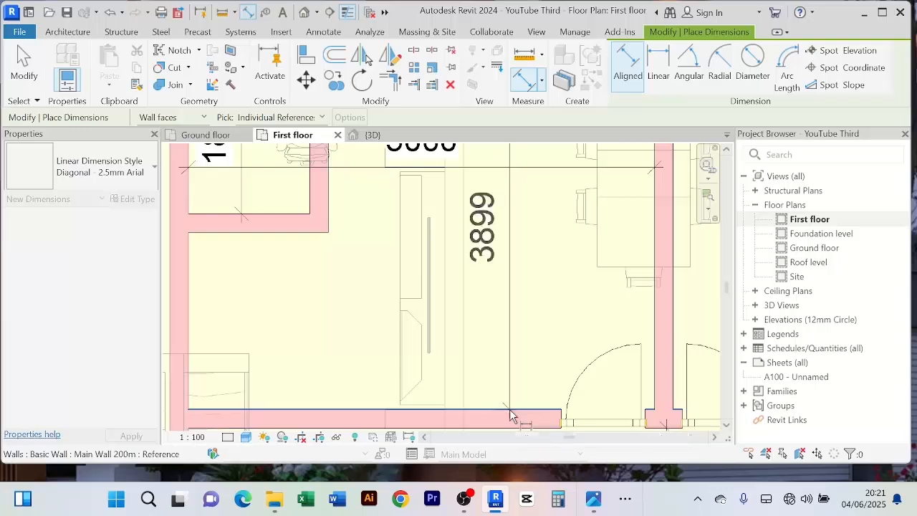
{"action": "right_click", "coordinate": [537, 315]}
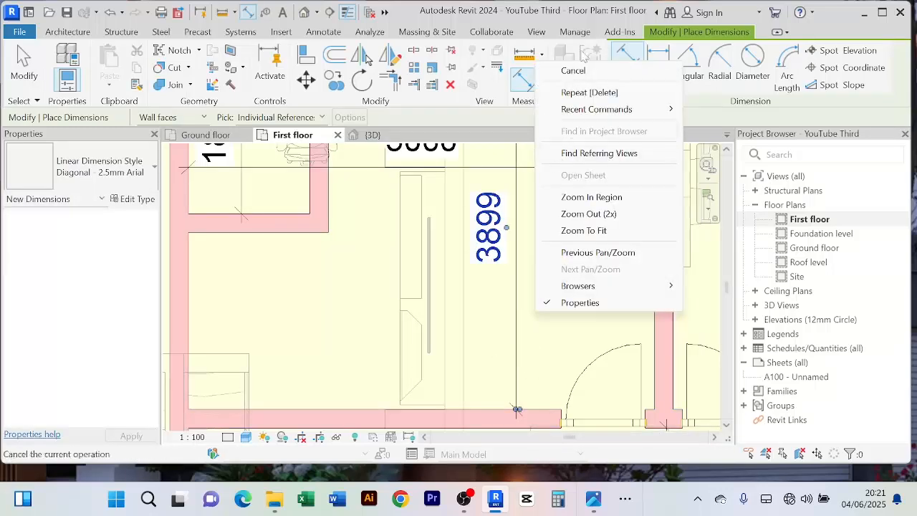
{"action": "left_click", "coordinate": [584, 69]}
{"action": "right_click", "coordinate": [548, 331]}
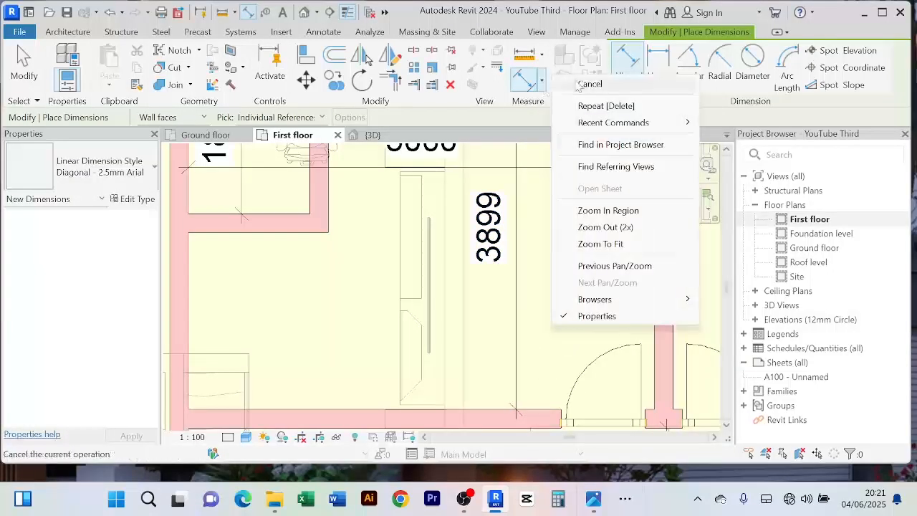
{"action": "left_click", "coordinate": [569, 82]}
Step: Move the lower wall of the room containing the small enclosure by setting the room's vertical inside dimension to 3900, and clear the selection
{"action": "scroll", "coordinate": [539, 288], "scroll_direction": "down", "scroll_amount": 2}
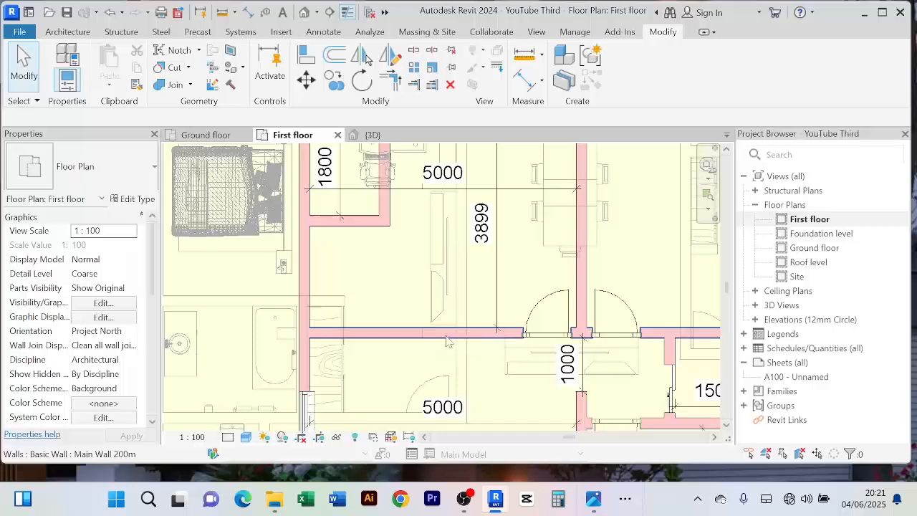
{"action": "left_click", "coordinate": [446, 341]}
{"action": "scroll", "coordinate": [498, 238], "scroll_direction": "up", "scroll_amount": 2}
{"action": "left_click", "coordinate": [487, 218]}
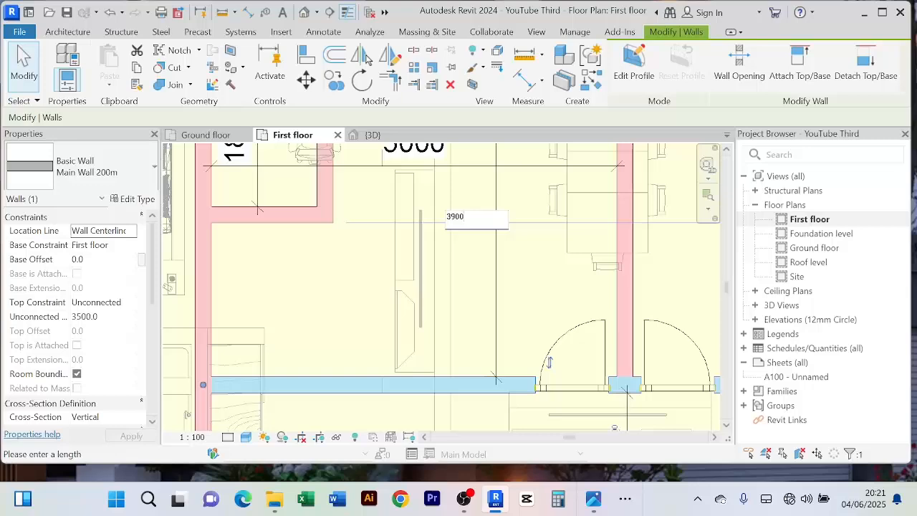
{"action": "type", "text": "3900"}
{"action": "key", "text": "Return"}
{"action": "key", "text": "Escape"}
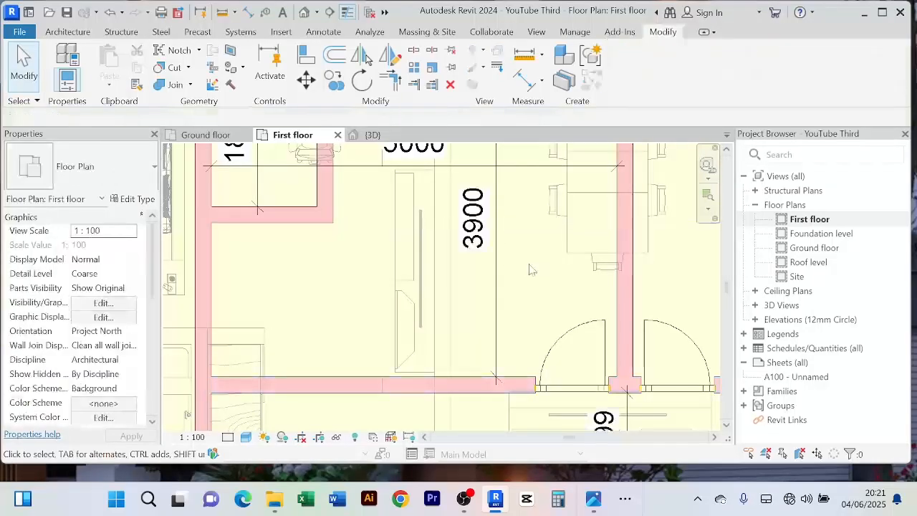
Step: Examine the resized room's vertical dimension and the passage opening beside the paired doors, including its dimension and the neighbouring walls
{"action": "scroll", "coordinate": [432, 276], "scroll_direction": "down", "scroll_amount": 3}
{"action": "middle_click_drag", "start_coordinate": [433, 276], "coordinate": [422, 275]}
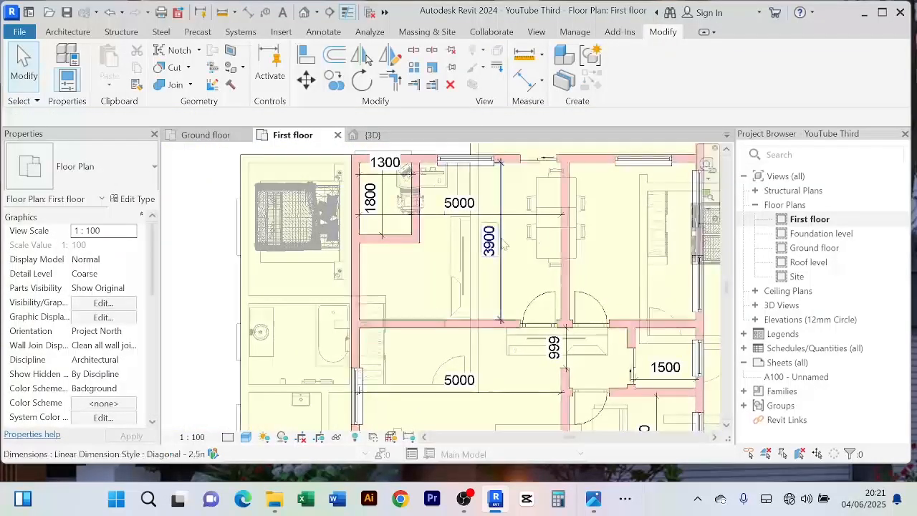
{"action": "scroll", "coordinate": [489, 228], "scroll_direction": "up", "scroll_amount": 2}
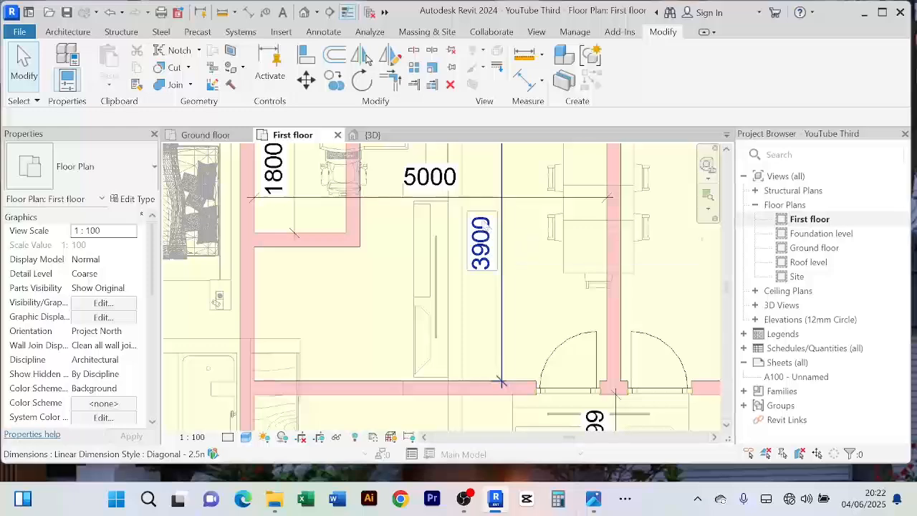
{"action": "scroll", "coordinate": [501, 215], "scroll_direction": "down", "scroll_amount": 2}
{"action": "middle_click_drag", "start_coordinate": [510, 345], "coordinate": [416, 328]}
{"action": "scroll", "coordinate": [516, 313], "scroll_direction": "up", "scroll_amount": 2}
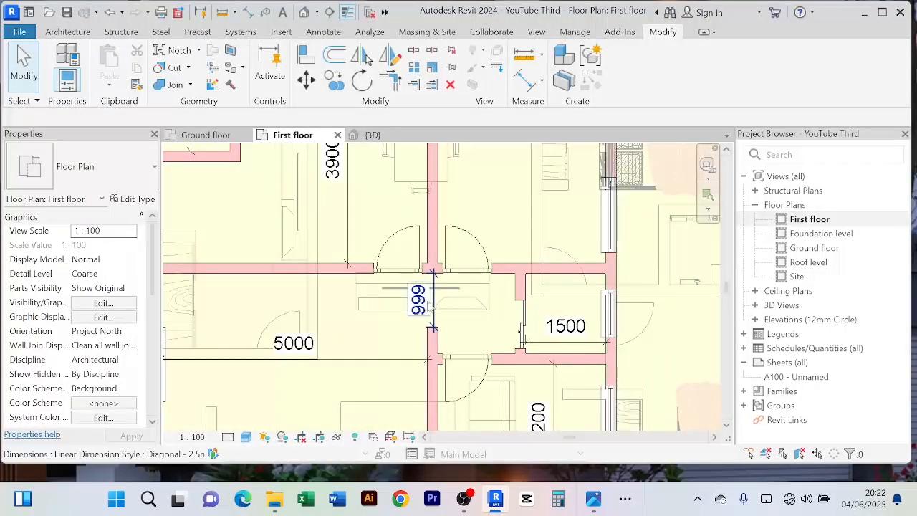
{"action": "scroll", "coordinate": [433, 309], "scroll_direction": "up", "scroll_amount": 2}
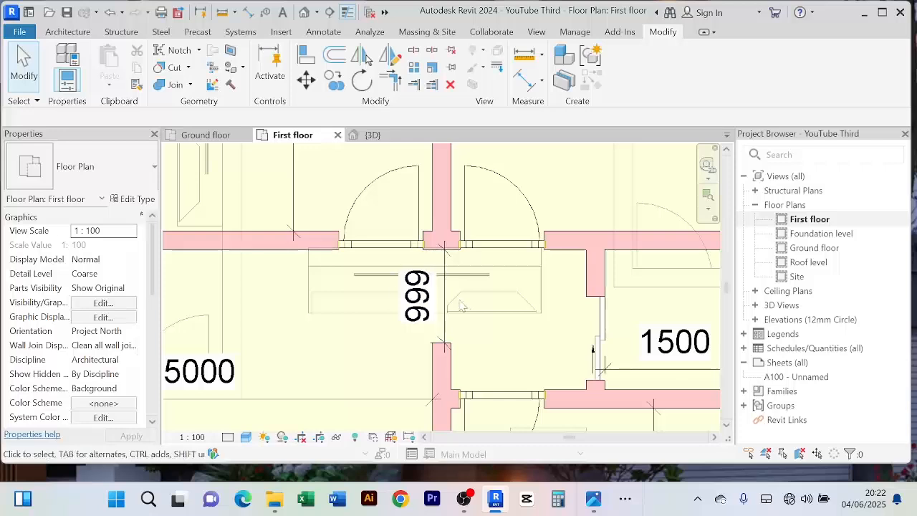
{"action": "scroll", "coordinate": [436, 286], "scroll_direction": "down", "scroll_amount": 2}
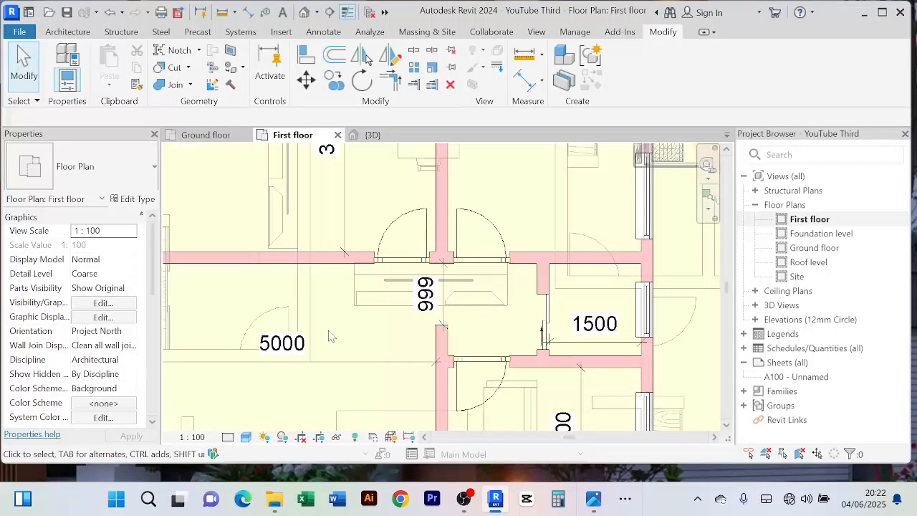
{"action": "scroll", "coordinate": [329, 333], "scroll_direction": "down", "scroll_amount": 1}
{"action": "middle_click_drag", "start_coordinate": [338, 339], "coordinate": [346, 302]}
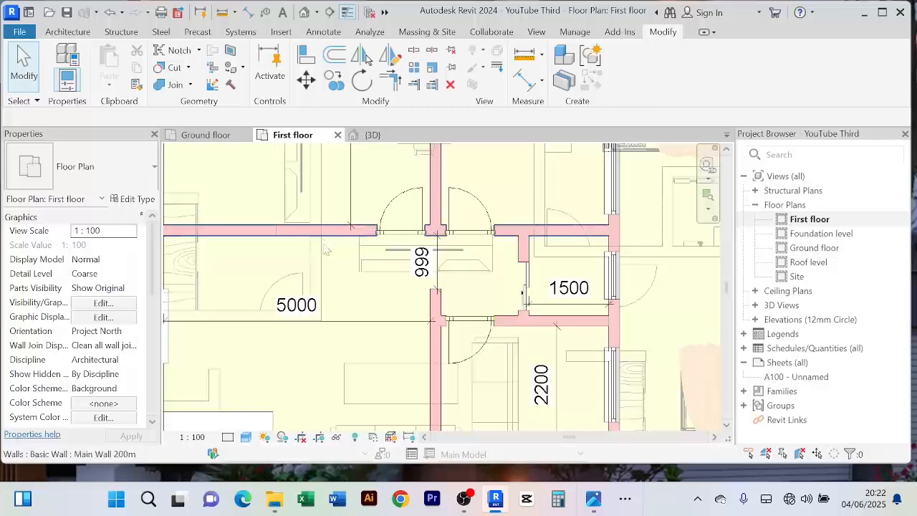
Step: Adjust the end of the short wall below the paired doors by setting the passage opening to 980, and clear the selection
{"action": "scroll", "coordinate": [391, 286], "scroll_direction": "up", "scroll_amount": 3}
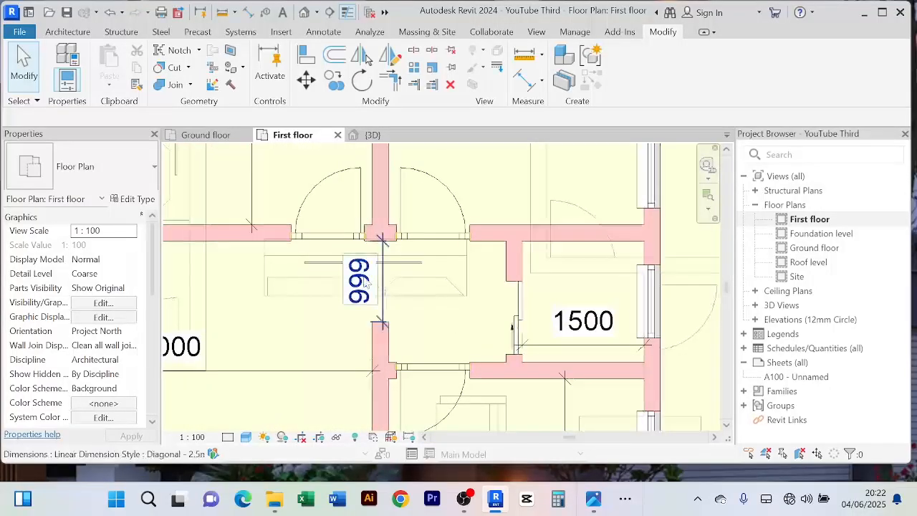
{"action": "scroll", "coordinate": [392, 288], "scroll_direction": "up", "scroll_amount": 2}
{"action": "scroll", "coordinate": [398, 290], "scroll_direction": "down", "scroll_amount": 2}
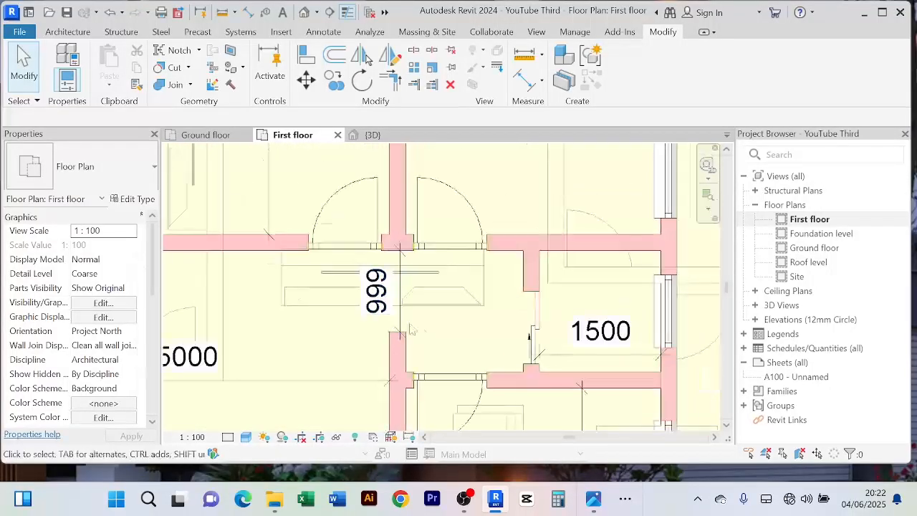
{"action": "middle_click_drag", "start_coordinate": [398, 308], "coordinate": [392, 291]}
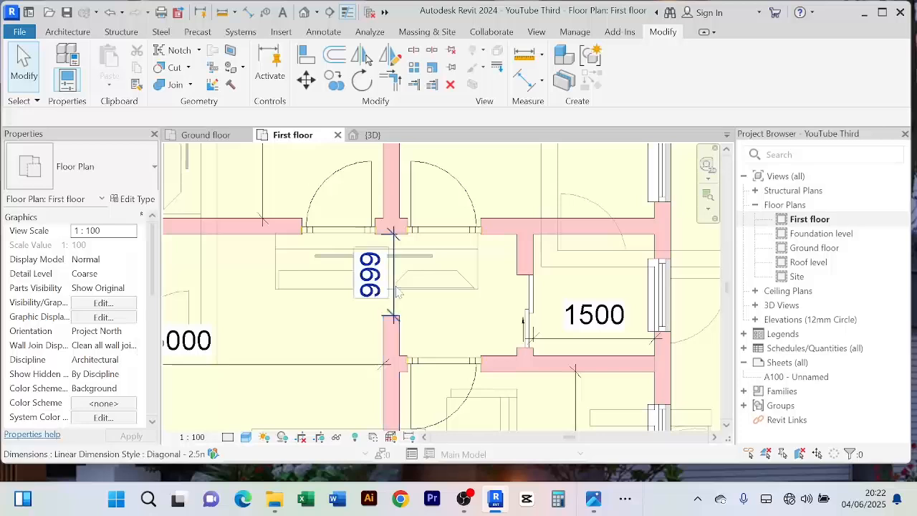
{"action": "left_click", "coordinate": [395, 335]}
{"action": "scroll", "coordinate": [395, 331], "scroll_direction": "up", "scroll_amount": 2}
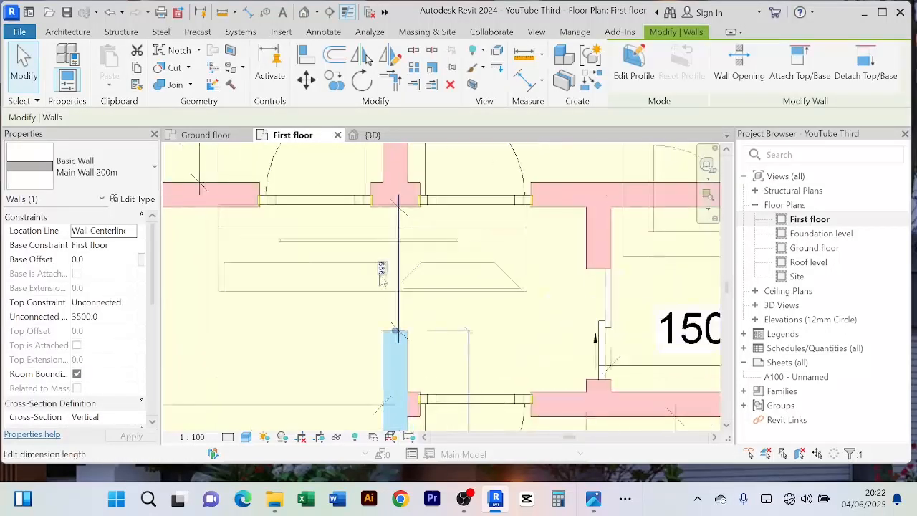
{"action": "left_click", "coordinate": [355, 267]}
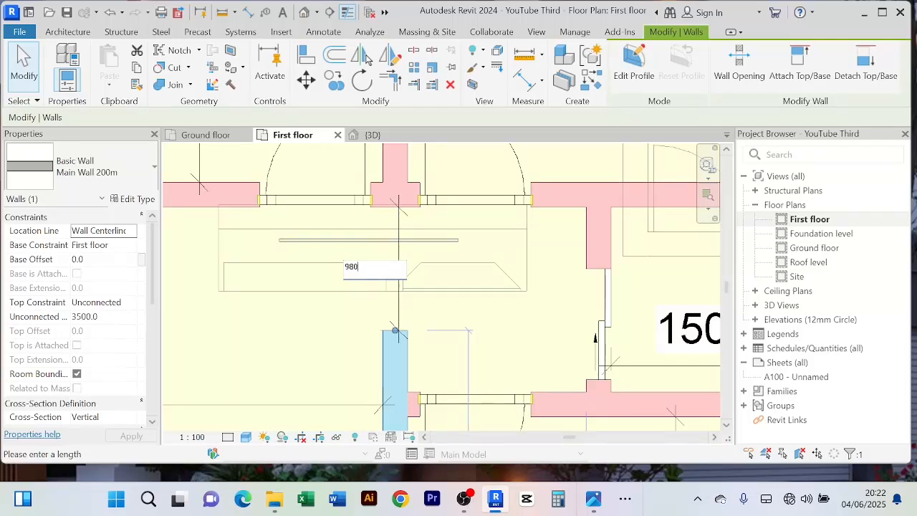
{"action": "key", "text": "Return"}
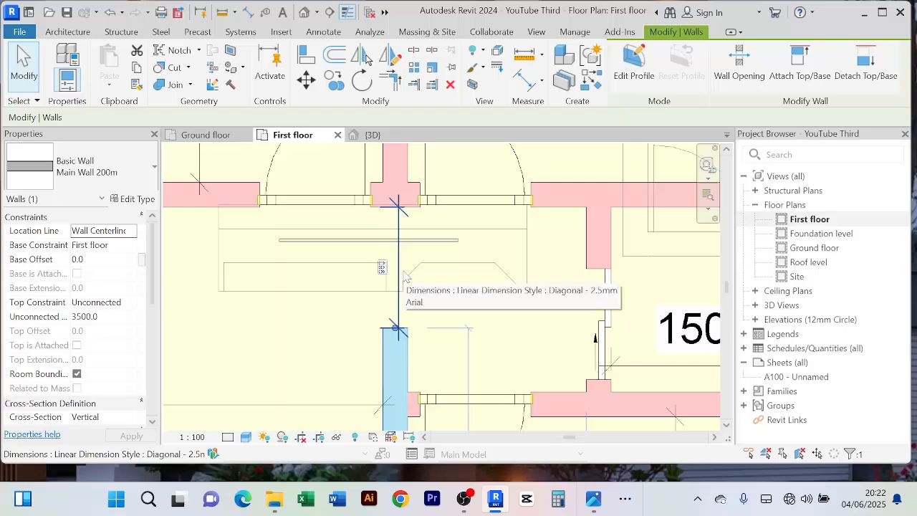
{"action": "scroll", "coordinate": [366, 289], "scroll_direction": "up", "scroll_amount": 2}
{"action": "scroll", "coordinate": [366, 289], "scroll_direction": "up", "scroll_amount": 1}
{"action": "left_click", "coordinate": [337, 332]}
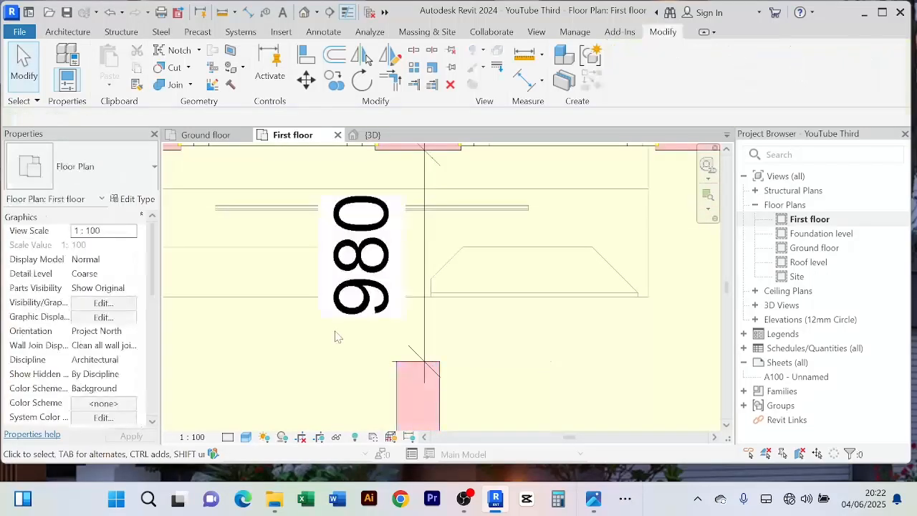
Step: Delete the 980 vertical dimension across the passage opening
{"action": "scroll", "coordinate": [337, 332], "scroll_direction": "down", "scroll_amount": 4}
{"action": "middle_click_drag", "start_coordinate": [471, 354], "coordinate": [469, 323]}
{"action": "scroll", "coordinate": [465, 322], "scroll_direction": "down", "scroll_amount": 4}
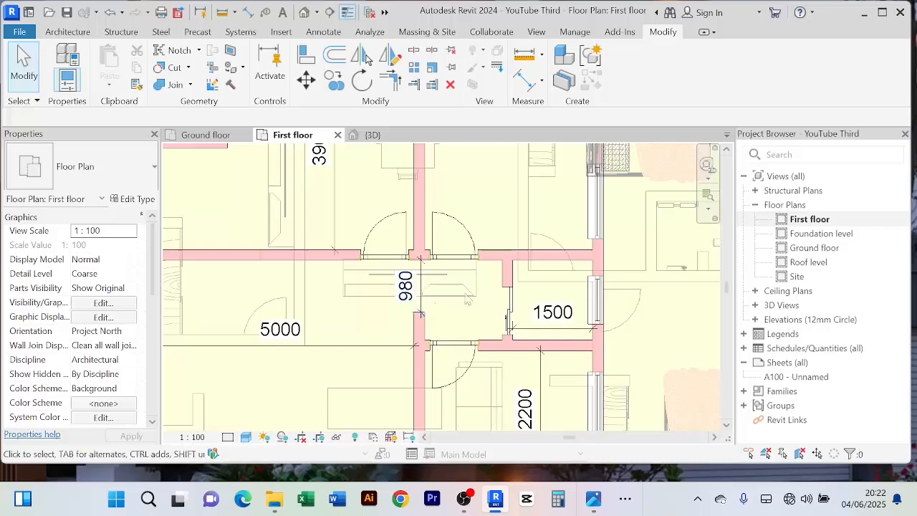
{"action": "left_click", "coordinate": [418, 288]}
{"action": "key", "text": "Delete"}
Step: Examine the whole first floor layout, including the rooms, doors, staircase and remaining dimensions
{"action": "scroll", "coordinate": [419, 287], "scroll_direction": "down", "scroll_amount": 4}
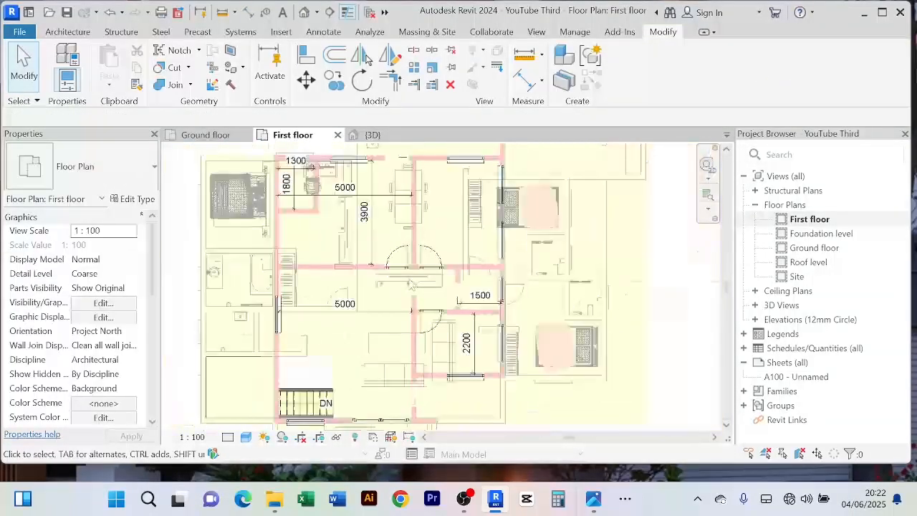
{"action": "scroll", "coordinate": [323, 272], "scroll_direction": "up", "scroll_amount": 5}
{"action": "scroll", "coordinate": [324, 272], "scroll_direction": "down", "scroll_amount": 1}
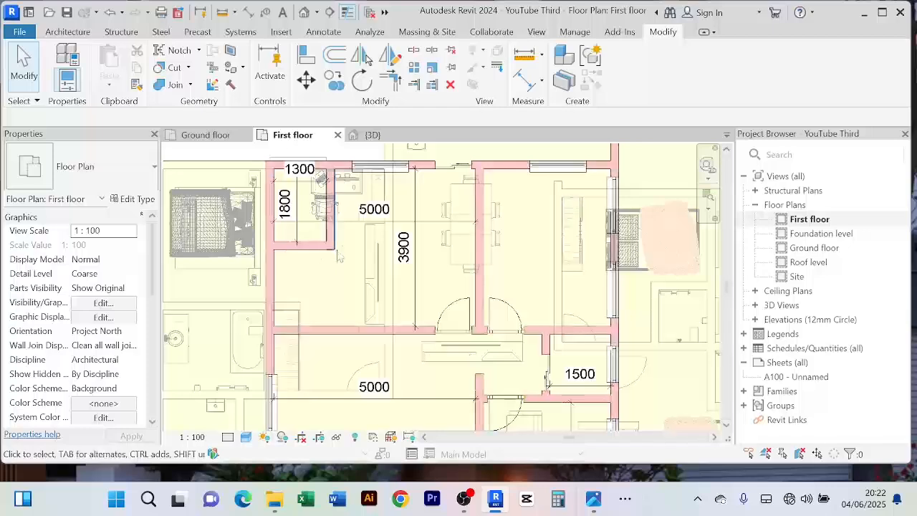
{"action": "scroll", "coordinate": [324, 272], "scroll_direction": "down", "scroll_amount": 2}
{"action": "middle_click_drag", "start_coordinate": [330, 269], "coordinate": [346, 270]}
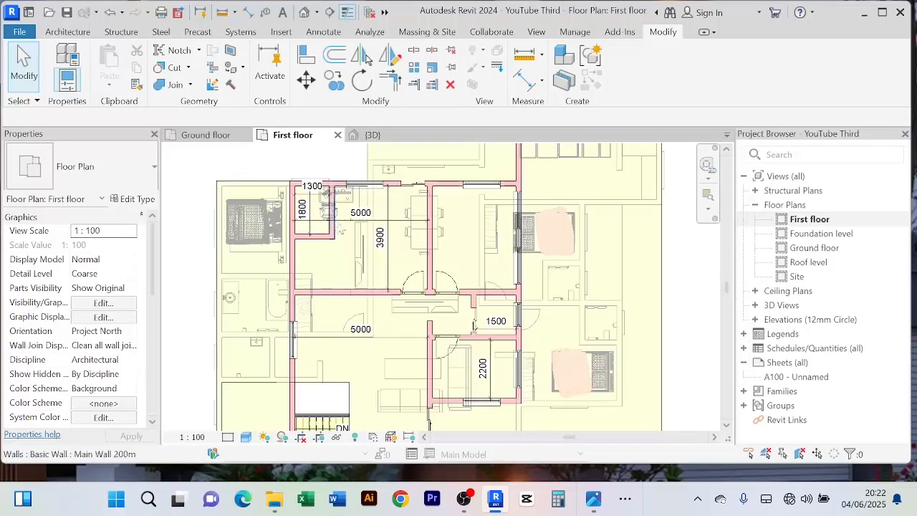
{"action": "scroll", "coordinate": [430, 240], "scroll_direction": "down", "scroll_amount": 2}
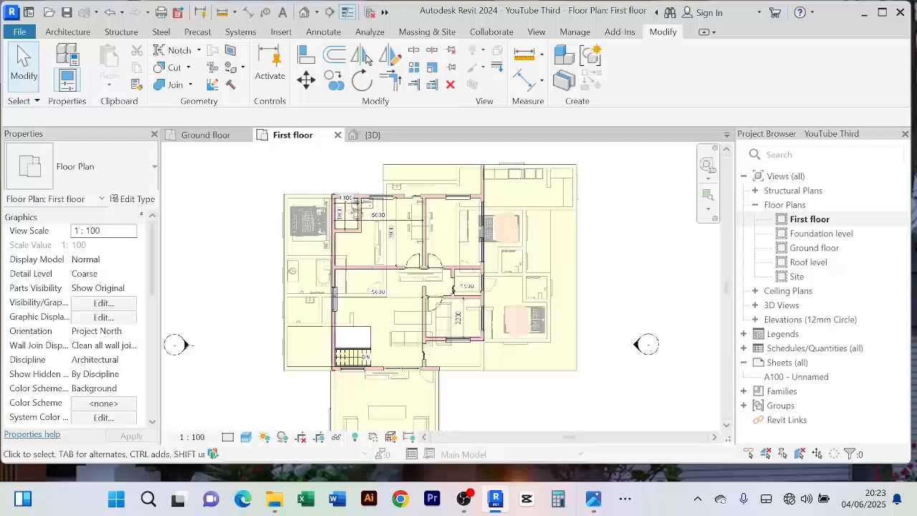
{"action": "scroll", "coordinate": [434, 355], "scroll_direction": "up", "scroll_amount": 3}
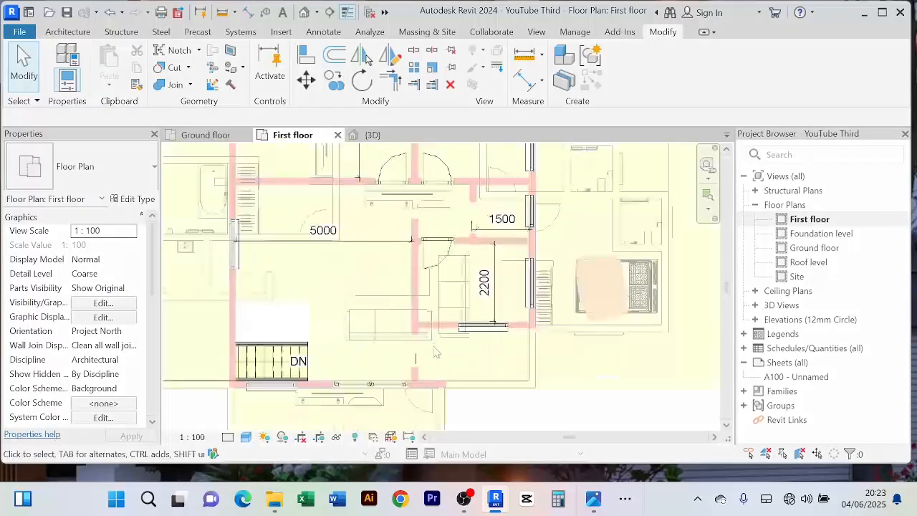
{"action": "scroll", "coordinate": [434, 355], "scroll_direction": "down", "scroll_amount": 2}
{"action": "scroll", "coordinate": [400, 228], "scroll_direction": "up", "scroll_amount": 2}
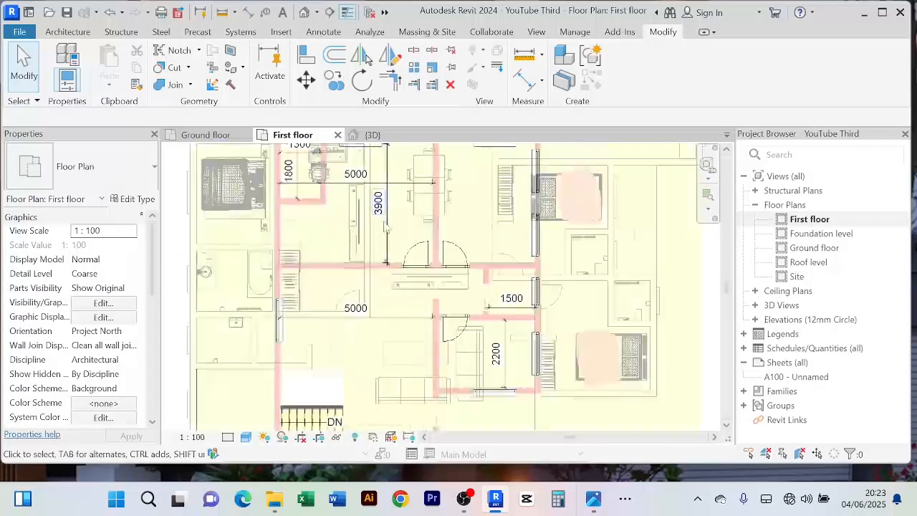
{"action": "scroll", "coordinate": [401, 233], "scroll_direction": "down", "scroll_amount": 2}
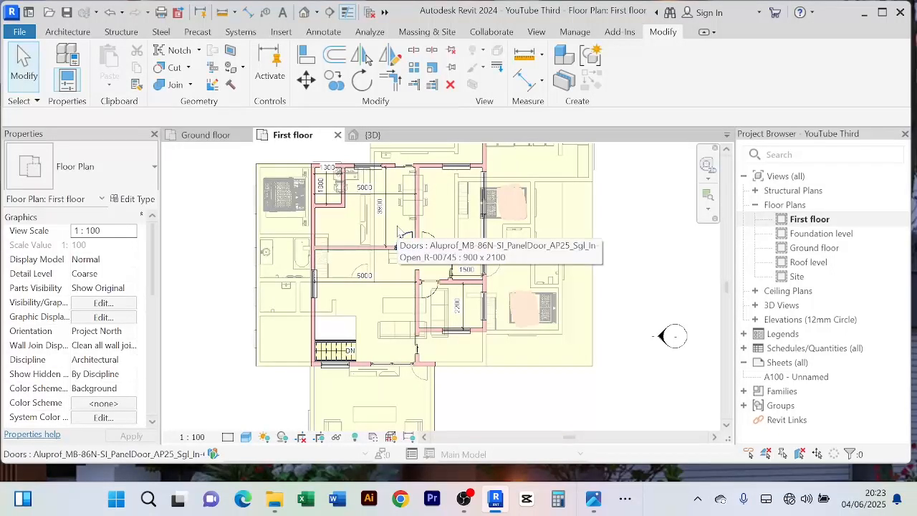
{"action": "scroll", "coordinate": [358, 179], "scroll_direction": "up", "scroll_amount": 2}
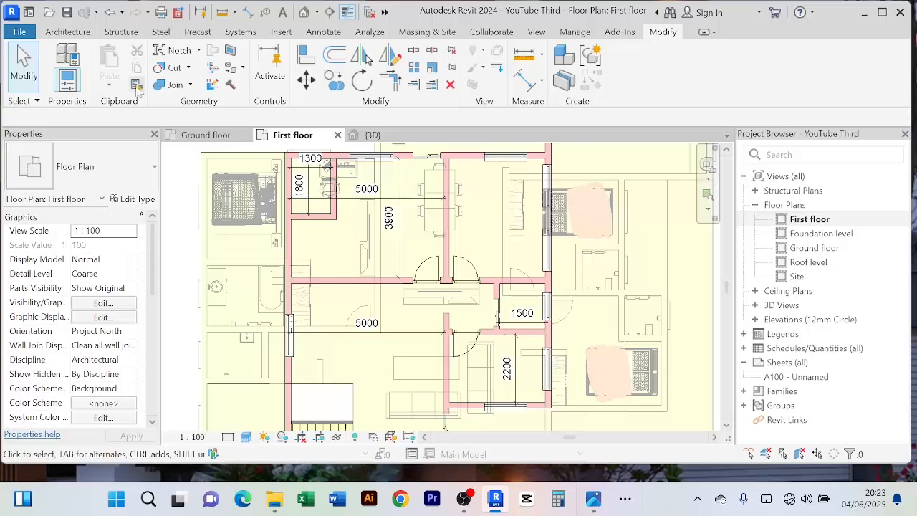
Step: Start an architectural floor with the generic Floor type and set its structure layer thickness to 100
{"action": "left_click", "coordinate": [67, 33]}
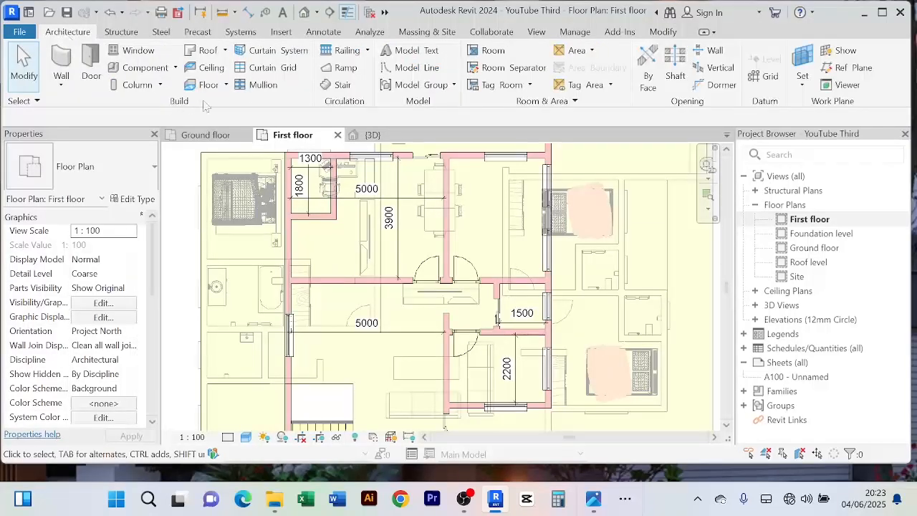
{"action": "left_click", "coordinate": [225, 85]}
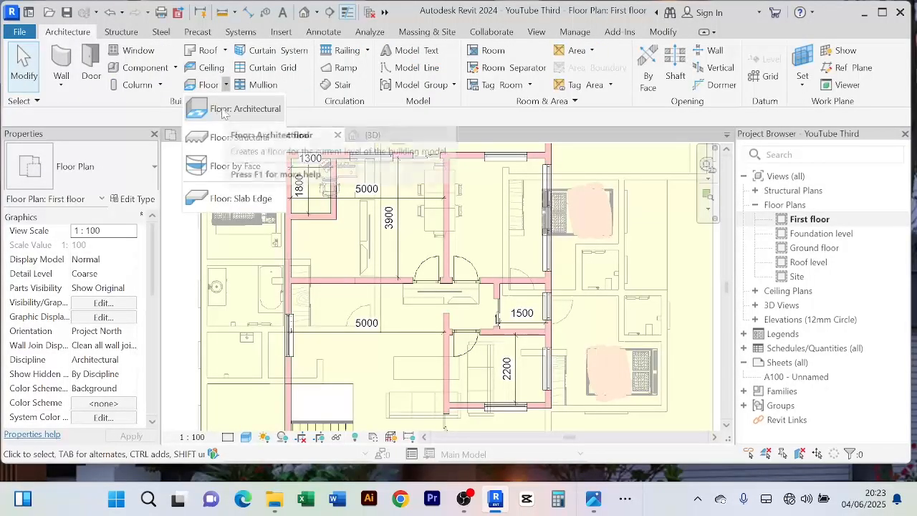
{"action": "left_click", "coordinate": [218, 115]}
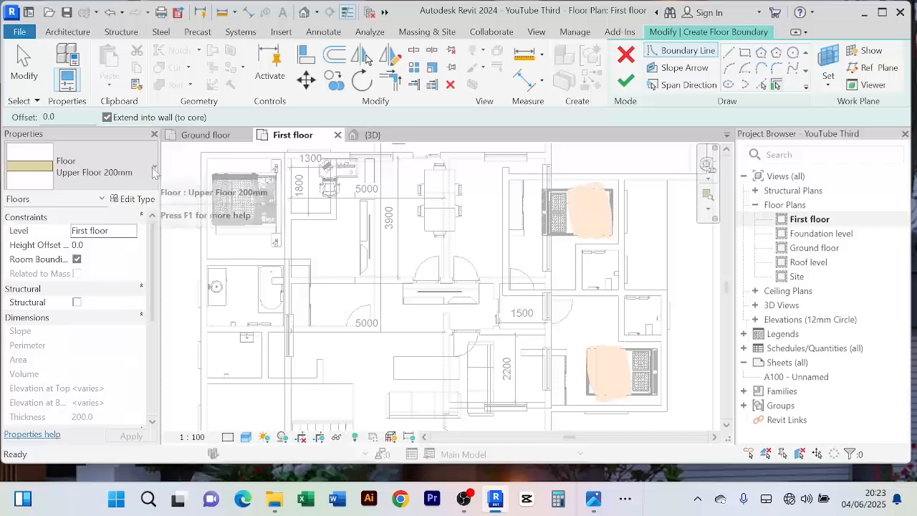
{"action": "left_click", "coordinate": [153, 170]}
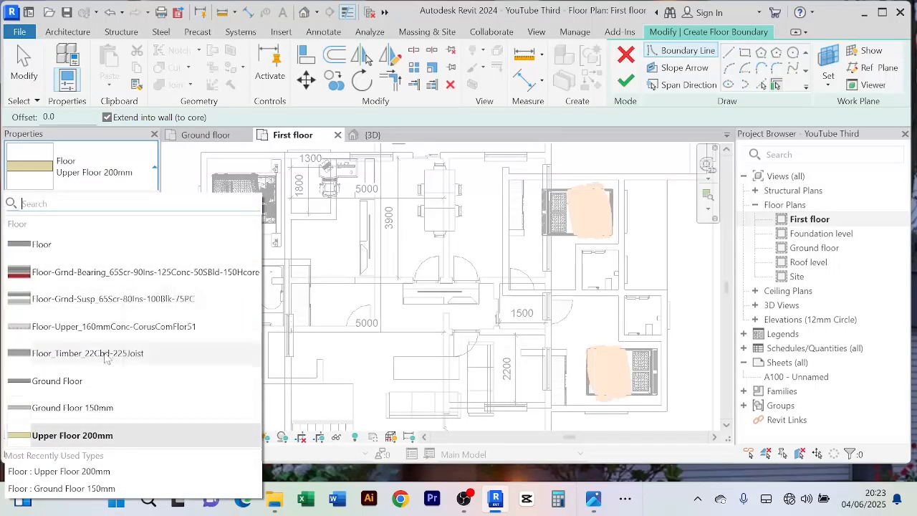
{"action": "left_click", "coordinate": [70, 247]}
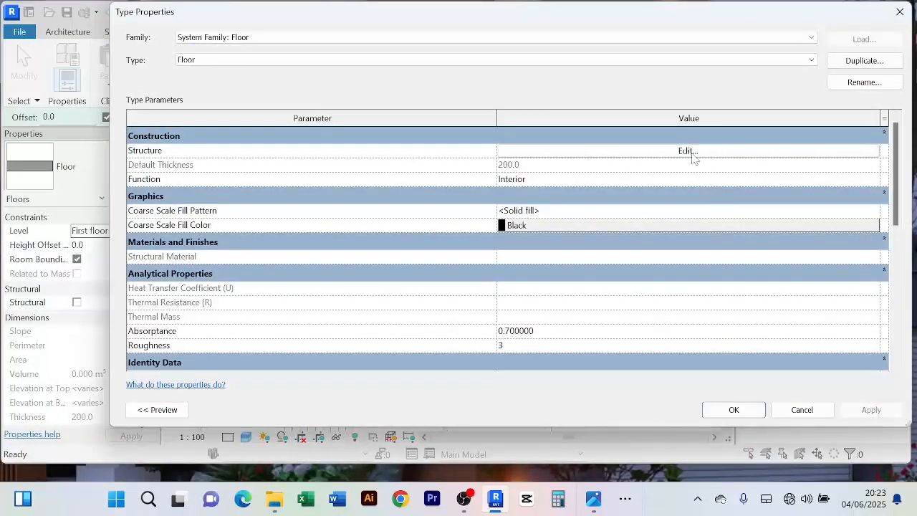
{"action": "left_click", "coordinate": [686, 151]}
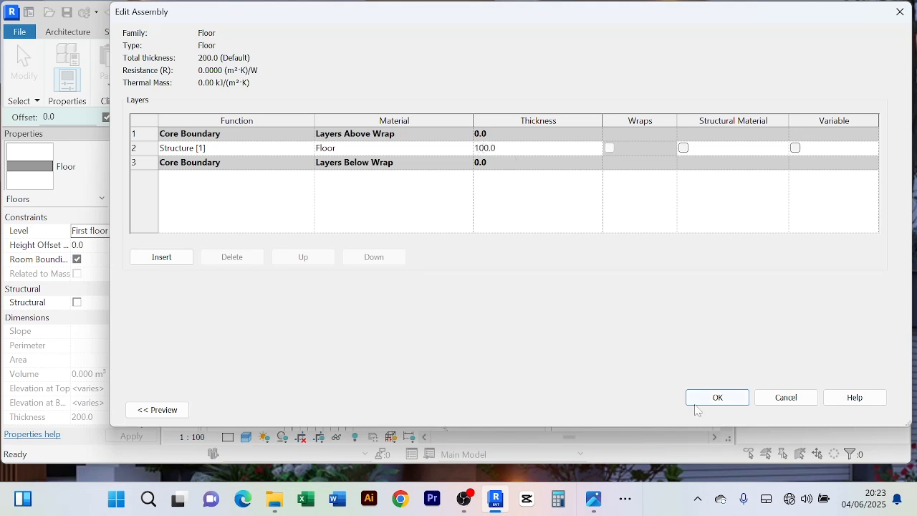
{"action": "left_click", "coordinate": [715, 397]}
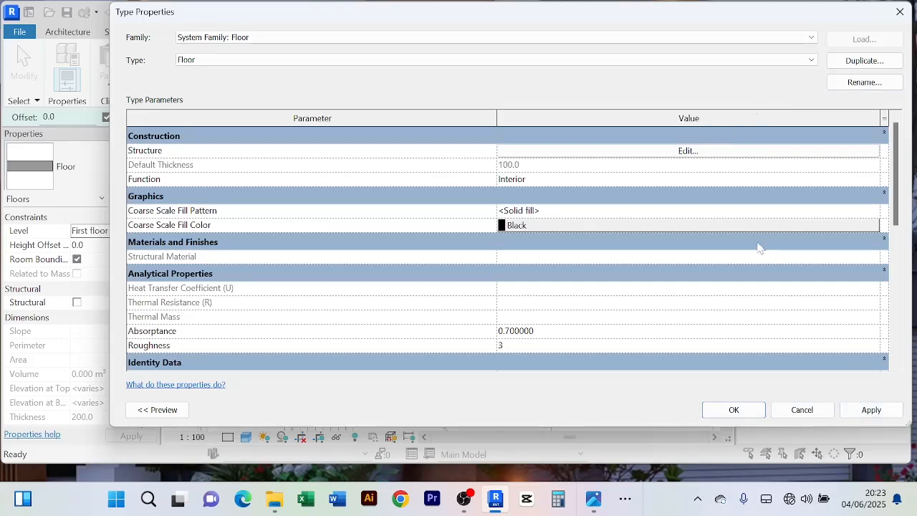
Step: Duplicate the Floor type as Floor 2 and apply it to the new floor
{"action": "left_click", "coordinate": [865, 62]}
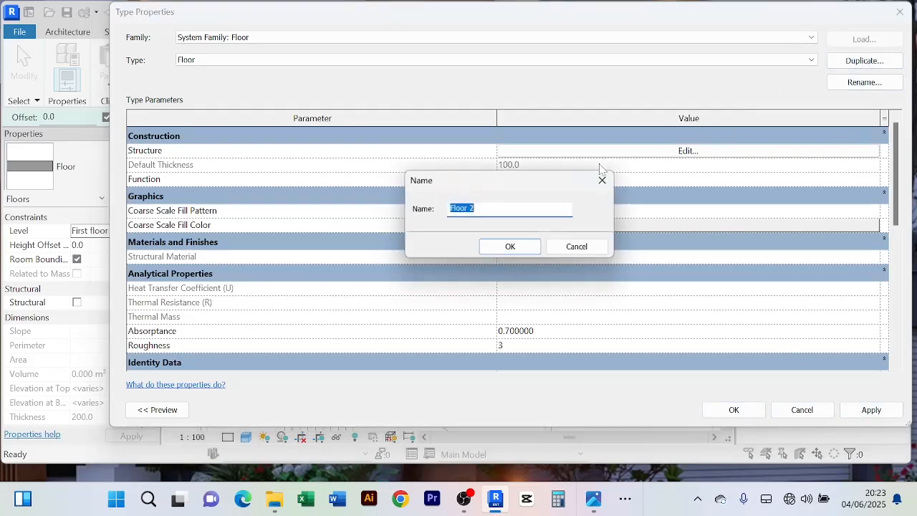
{"action": "left_click", "coordinate": [523, 249]}
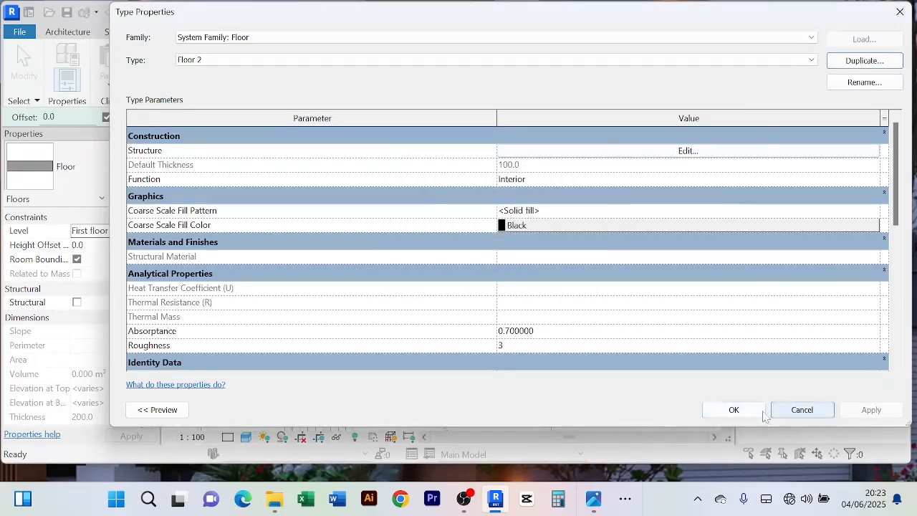
{"action": "left_click", "coordinate": [737, 409]}
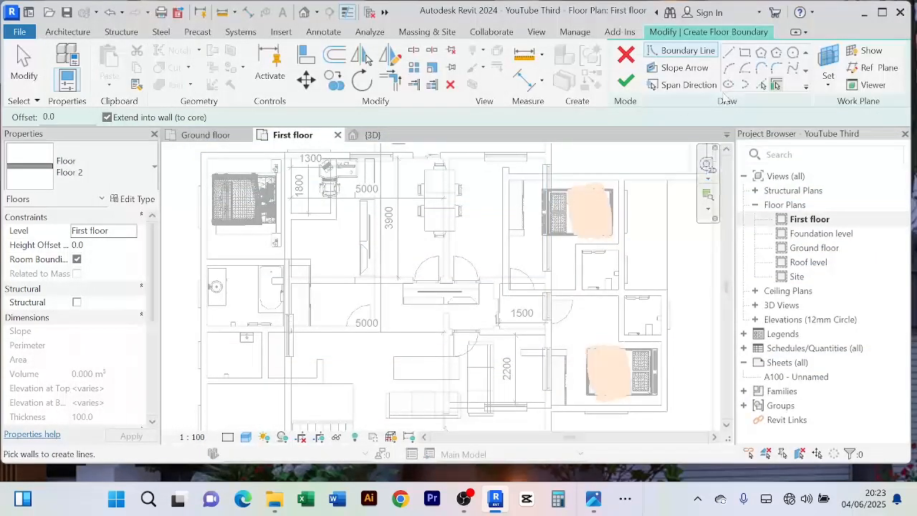
Step: Create floor boundary lines with Pick Lines along the outer faces of the upper-storey exterior walls on all four sides
{"action": "left_click", "coordinate": [761, 86]}
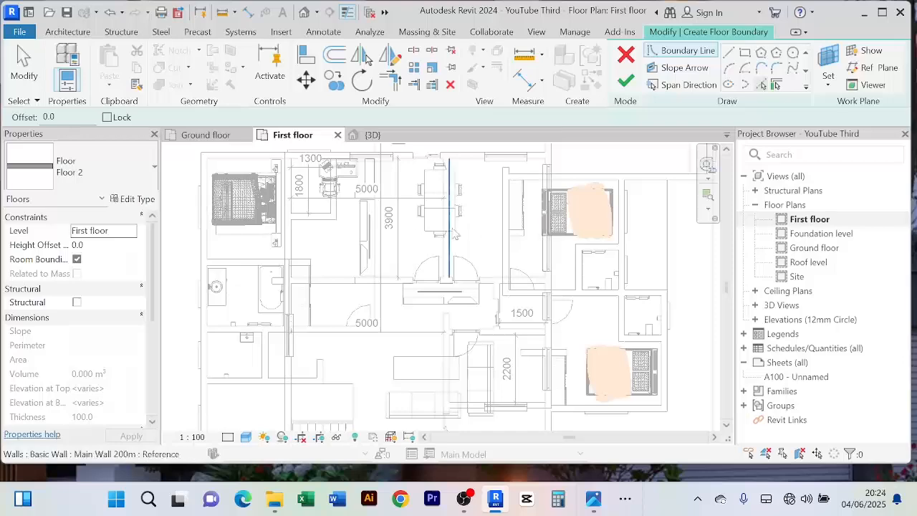
{"action": "scroll", "coordinate": [512, 229], "scroll_direction": "down", "scroll_amount": 2}
{"action": "middle_click_drag", "start_coordinate": [511, 230], "coordinate": [513, 262]}
{"action": "scroll", "coordinate": [409, 188], "scroll_direction": "up", "scroll_amount": 1}
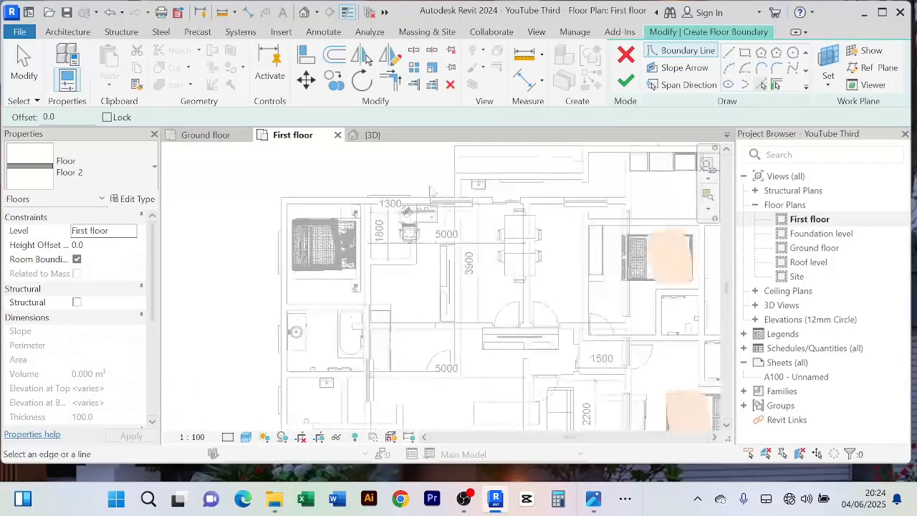
{"action": "left_click", "coordinate": [482, 202]}
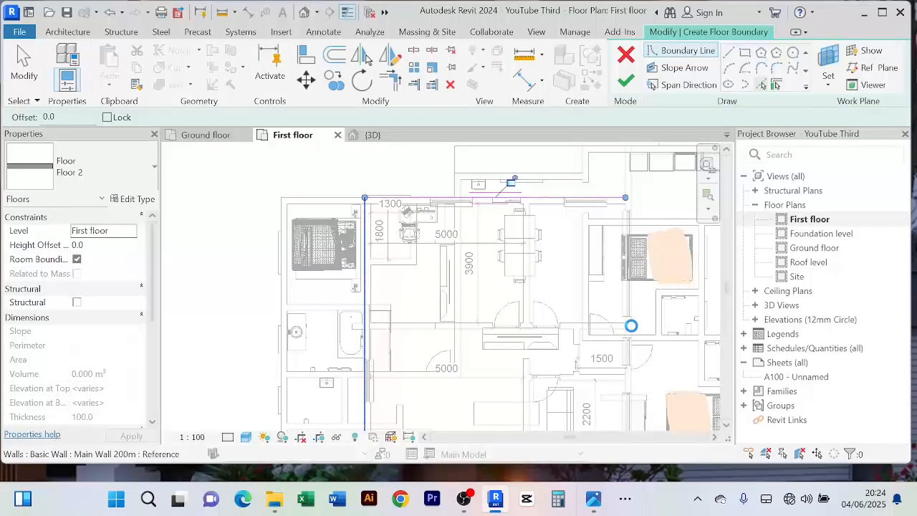
{"action": "middle_click_drag", "start_coordinate": [645, 333], "coordinate": [651, 205]}
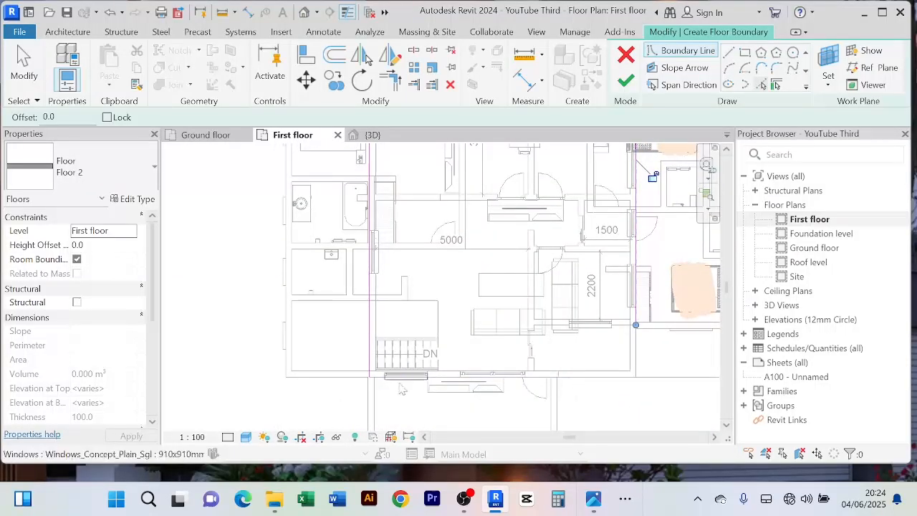
{"action": "left_click", "coordinate": [548, 387]}
{"action": "middle_click_drag", "start_coordinate": [583, 354], "coordinate": [570, 367]}
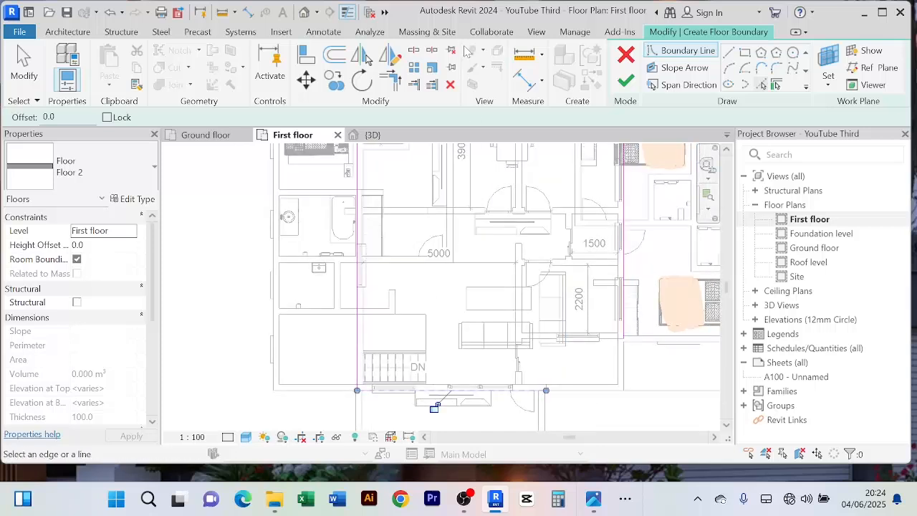
Step: Trim the boundary lines at the open corners into a closed rectangle and finish the floor sketch
{"action": "left_click", "coordinate": [390, 80]}
{"action": "left_click", "coordinate": [624, 334]}
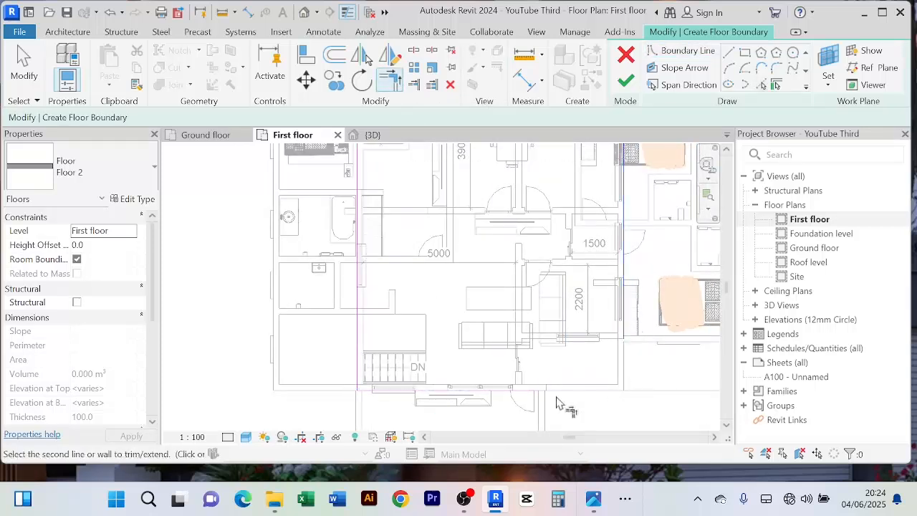
{"action": "left_click", "coordinate": [556, 400]}
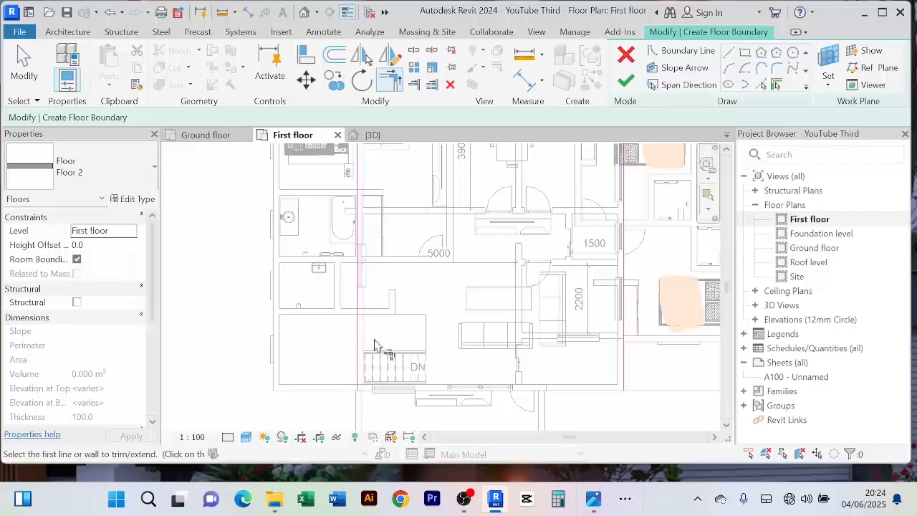
{"action": "left_click", "coordinate": [358, 372]}
{"action": "left_click", "coordinate": [376, 391]}
{"action": "middle_click_drag", "start_coordinate": [431, 335], "coordinate": [403, 424]}
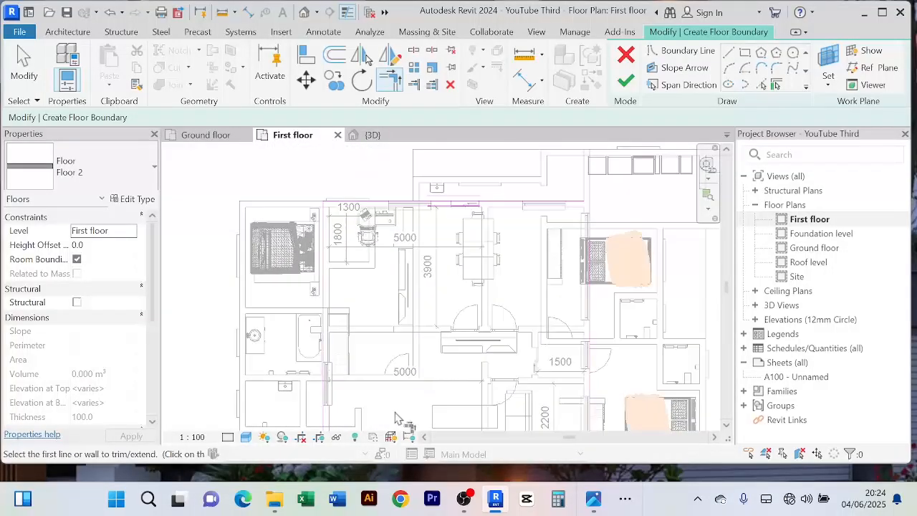
{"action": "left_click", "coordinate": [593, 220]}
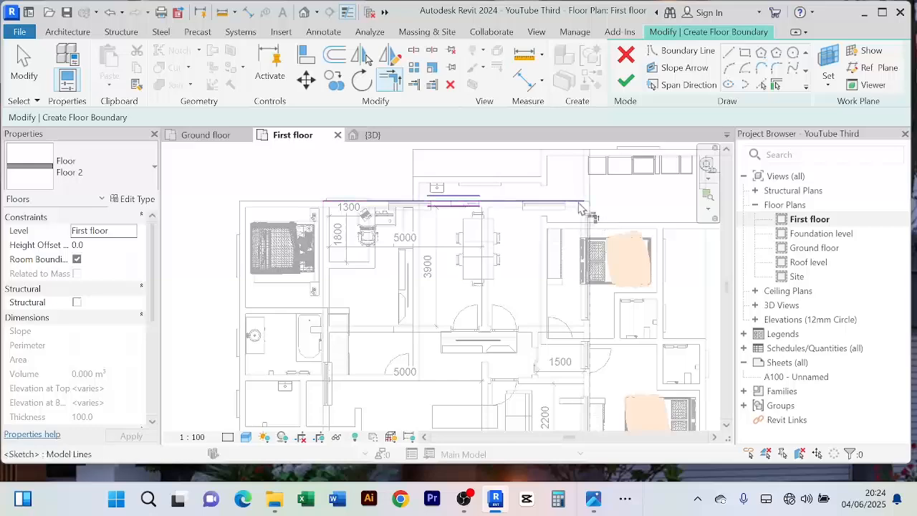
{"action": "left_click", "coordinate": [578, 202]}
{"action": "scroll", "coordinate": [602, 208], "scroll_direction": "down", "scroll_amount": 2}
{"action": "middle_click_drag", "start_coordinate": [614, 204], "coordinate": [619, 185]}
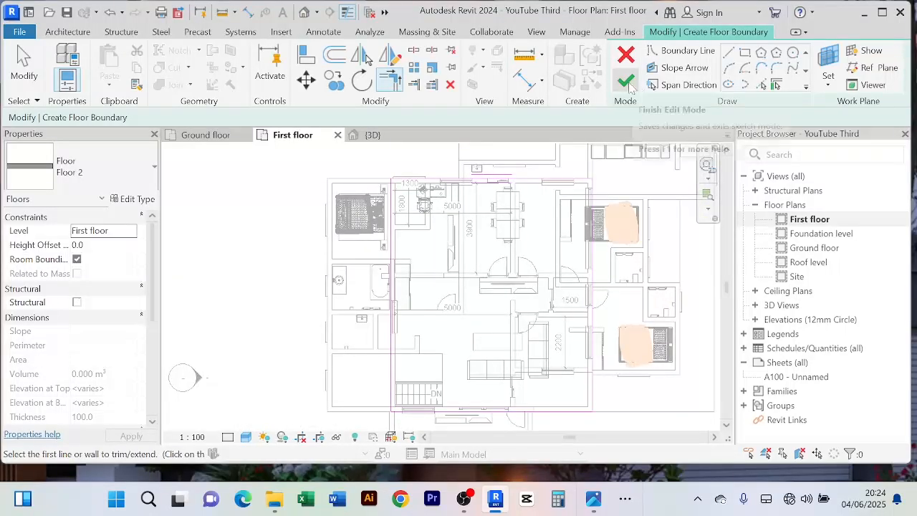
{"action": "left_click", "coordinate": [626, 83]}
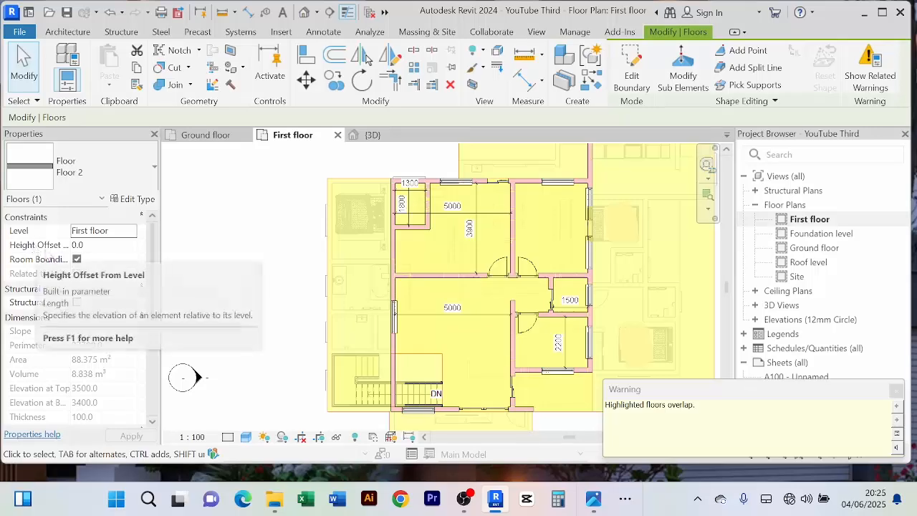
Step: Set the new floor's height offset from the First floor level to 3500
{"action": "left_click", "coordinate": [96, 246]}
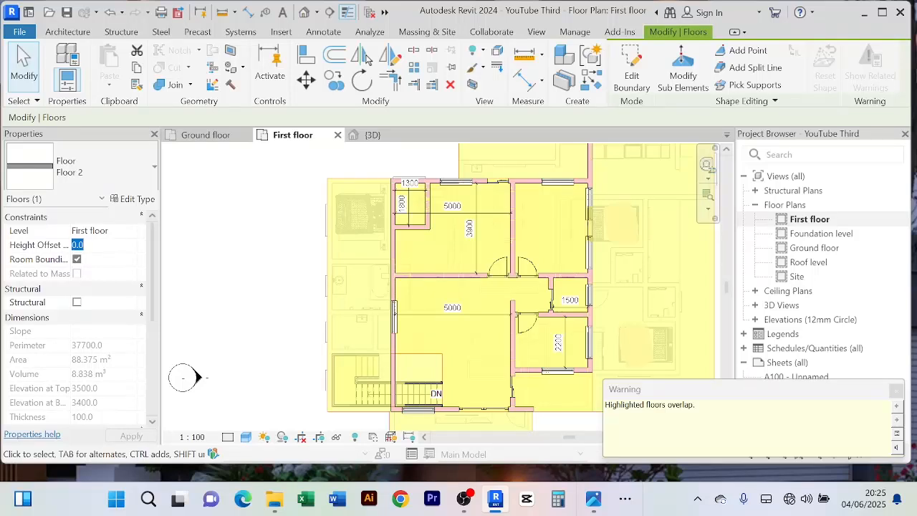
{"action": "type", "text": "35"}
{"action": "left_click", "coordinate": [91, 246]}
{"action": "key", "text": "Return"}
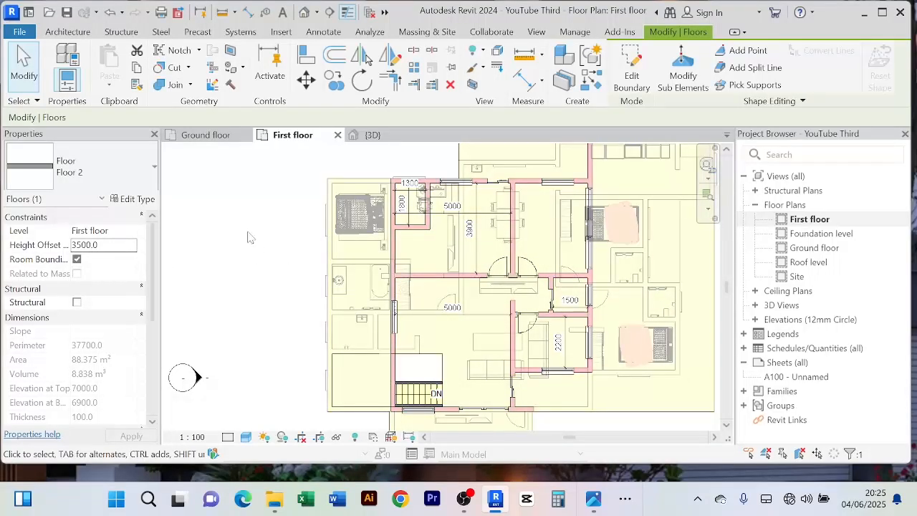
Step: Examine the new slab on top of the upper-storey walls in the 3D view, including its edges and the recessed corner
{"action": "left_click", "coordinate": [371, 135]}
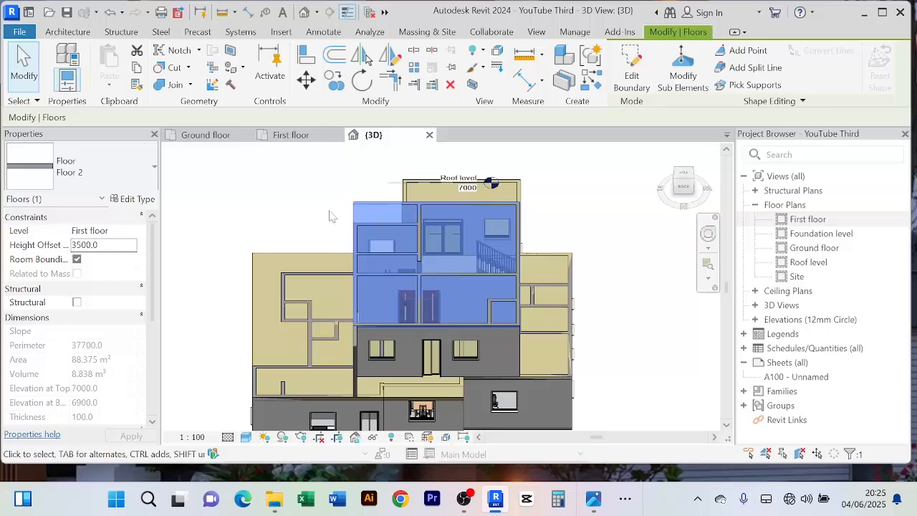
{"action": "left_click", "coordinate": [307, 191]}
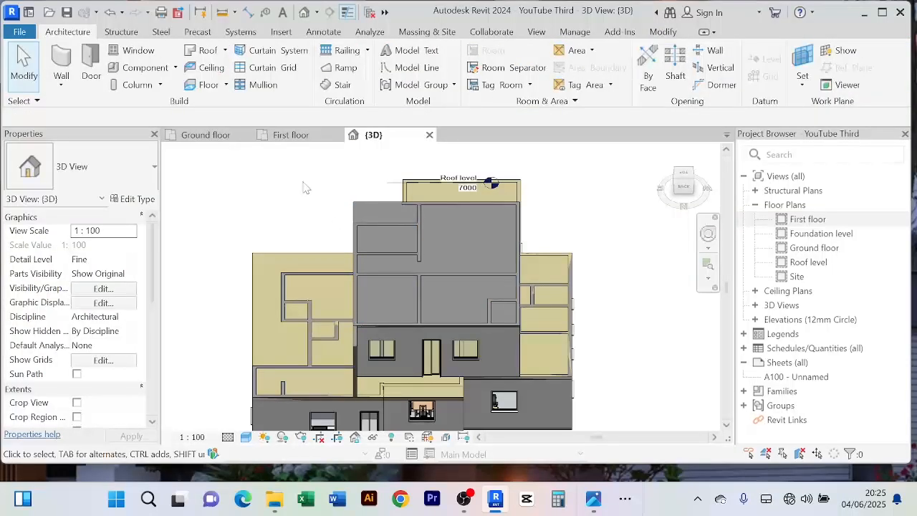
{"action": "middle_click_drag", "start_coordinate": [292, 201], "coordinate": [331, 278], "text": "shift"}
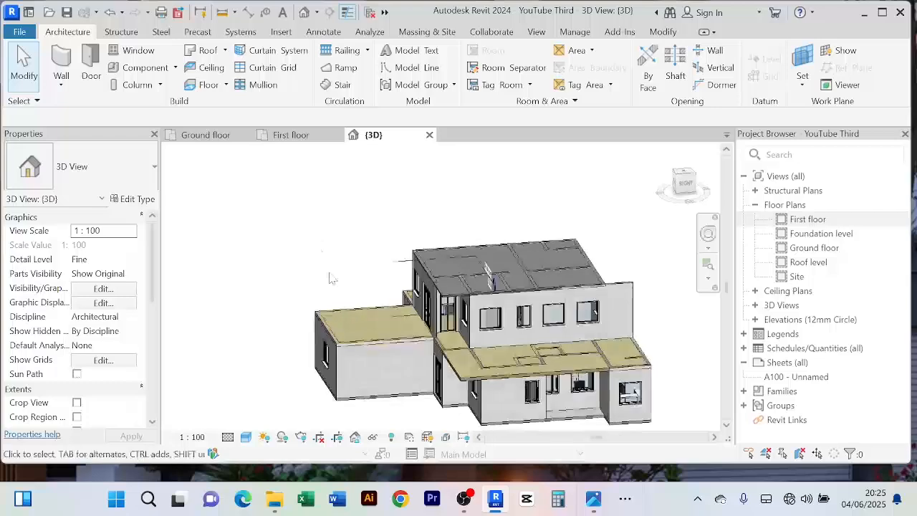
{"action": "scroll", "coordinate": [331, 278], "scroll_direction": "up", "scroll_amount": 5}
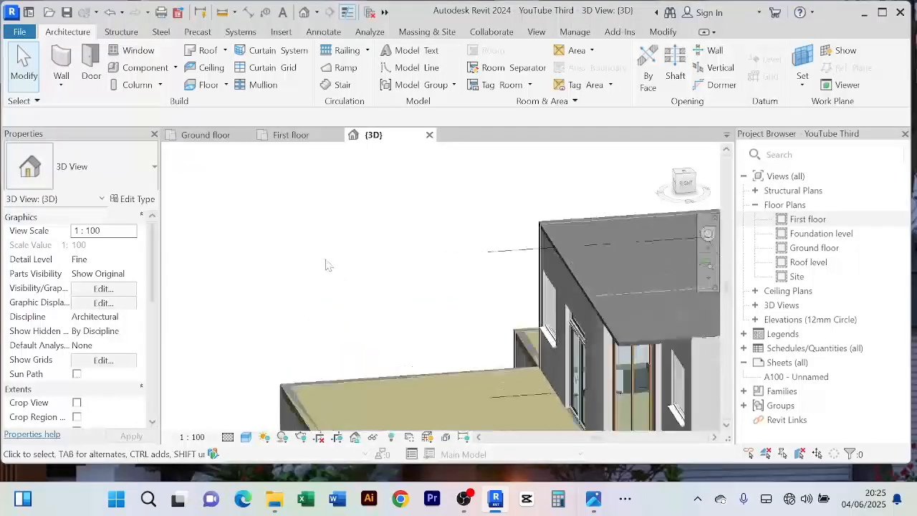
{"action": "scroll", "coordinate": [325, 265], "scroll_direction": "down", "scroll_amount": 3}
{"action": "scroll", "coordinate": [322, 259], "scroll_direction": "up", "scroll_amount": 6}
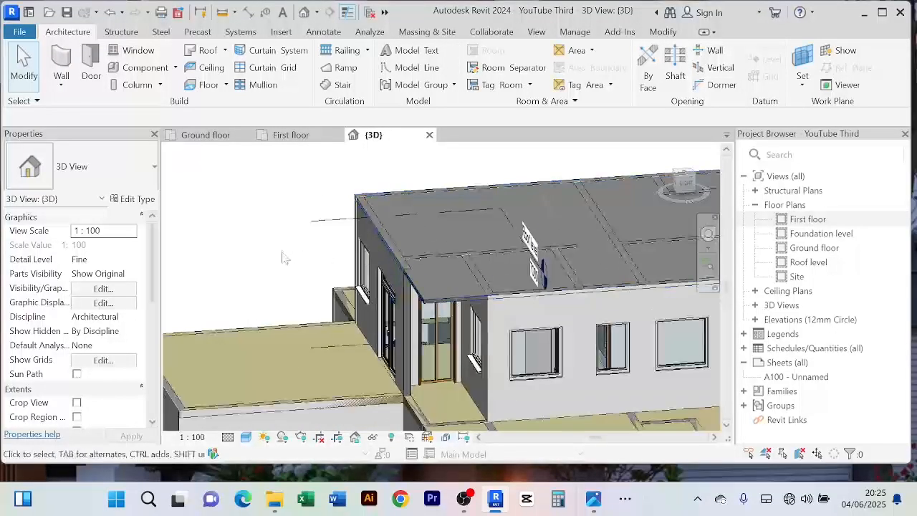
{"action": "scroll", "coordinate": [270, 246], "scroll_direction": "down", "scroll_amount": 3}
{"action": "scroll", "coordinate": [268, 237], "scroll_direction": "up", "scroll_amount": 4}
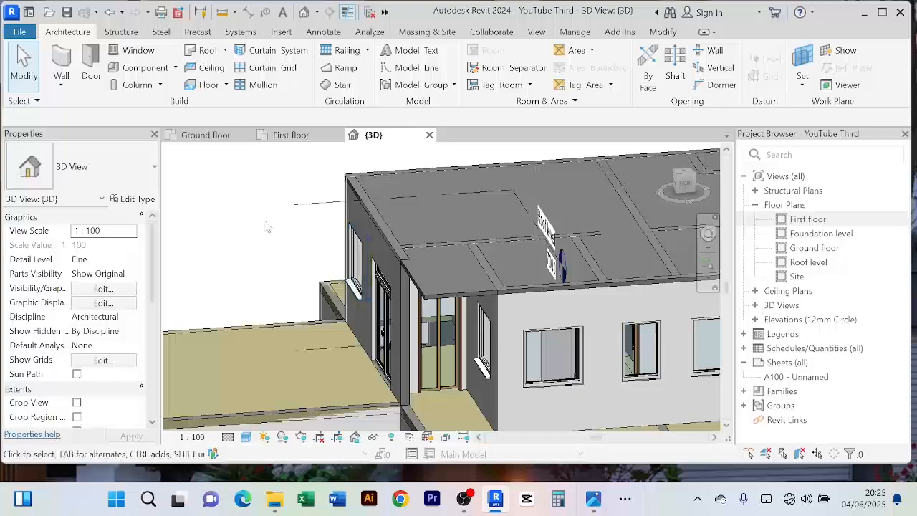
{"action": "middle_click_drag", "start_coordinate": [265, 222], "coordinate": [257, 214]}
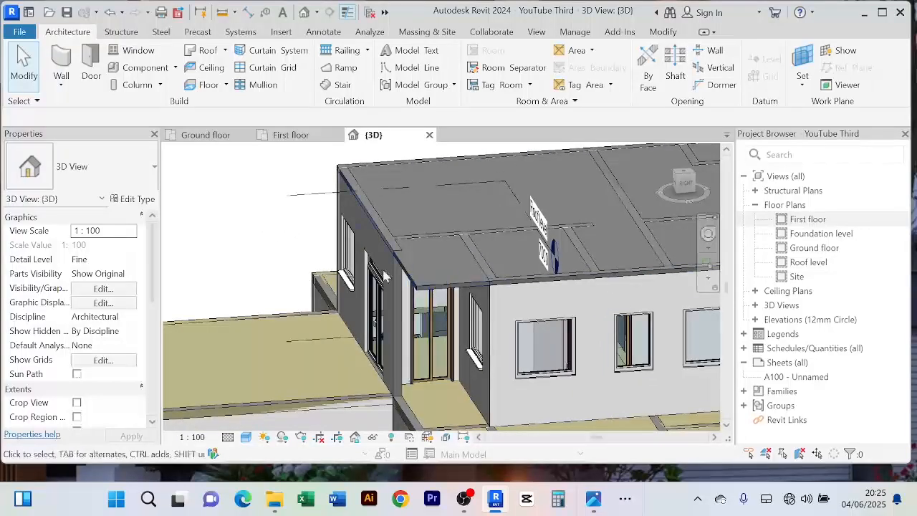
{"action": "scroll", "coordinate": [265, 238], "scroll_direction": "down", "scroll_amount": 2}
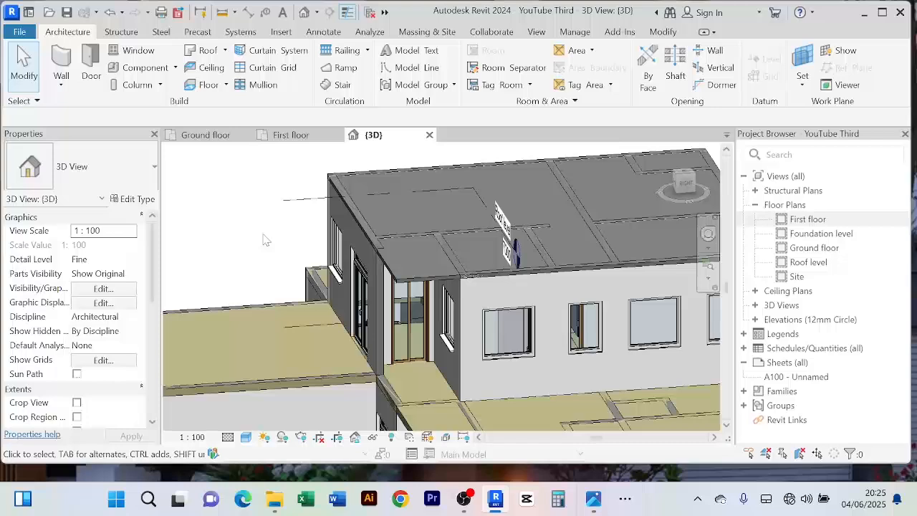
{"action": "scroll", "coordinate": [374, 252], "scroll_direction": "down", "scroll_amount": 4}
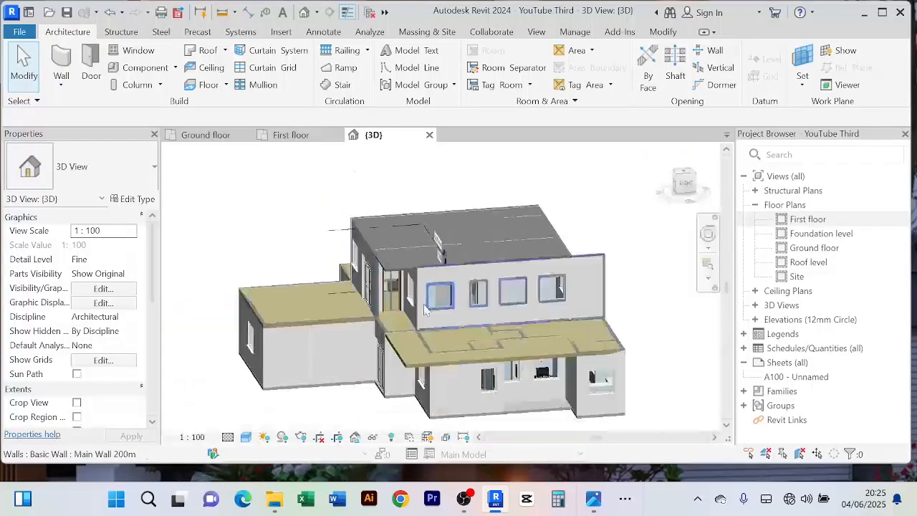
{"action": "scroll", "coordinate": [613, 236], "scroll_direction": "up", "scroll_amount": 2}
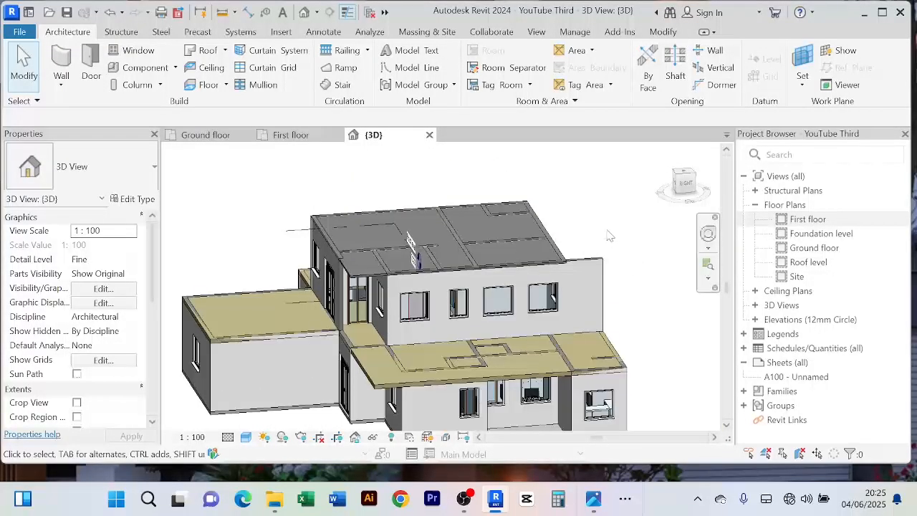
{"action": "scroll", "coordinate": [609, 235], "scroll_direction": "down", "scroll_amount": 1}
{"action": "middle_click_drag", "start_coordinate": [608, 235], "coordinate": [610, 265]}
{"action": "scroll", "coordinate": [515, 275], "scroll_direction": "up", "scroll_amount": 4}
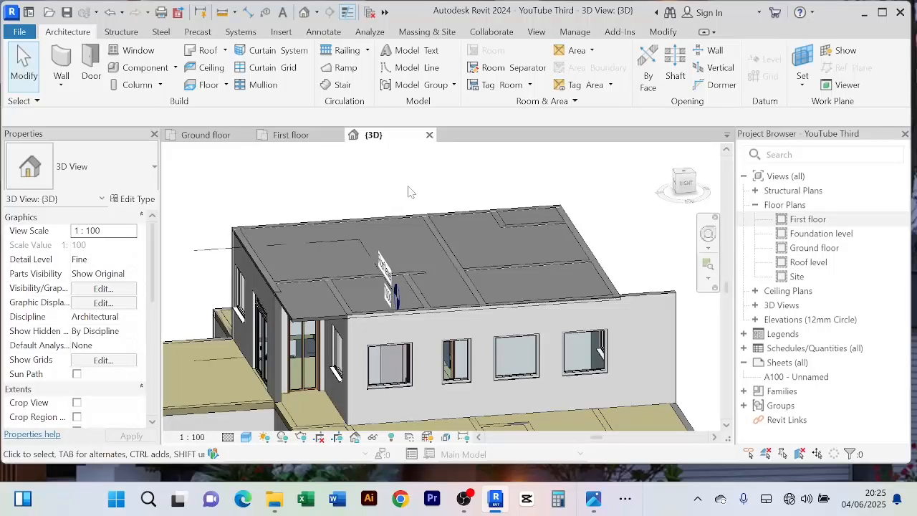
Step: Open the Roof level floor plan and compare the top slab's outline there with the 3D view
{"action": "double_click", "coordinate": [816, 263]}
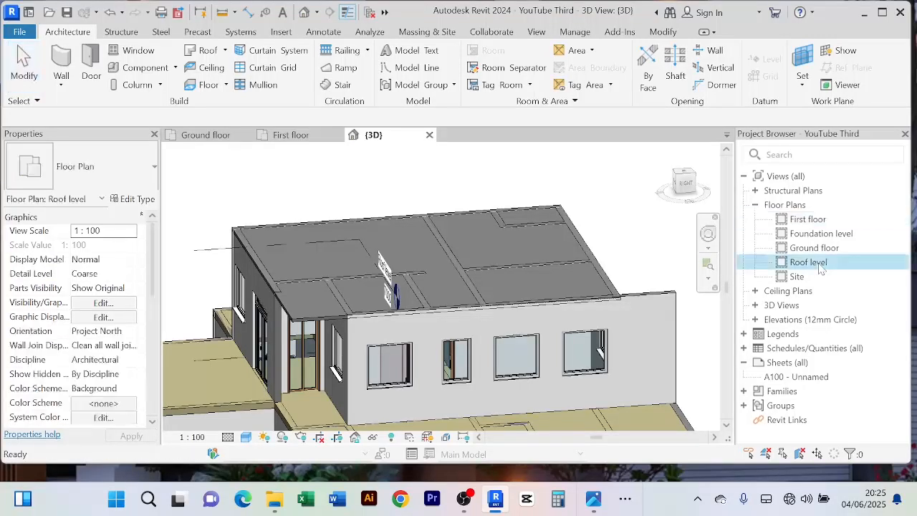
{"action": "scroll", "coordinate": [416, 272], "scroll_direction": "up", "scroll_amount": 2}
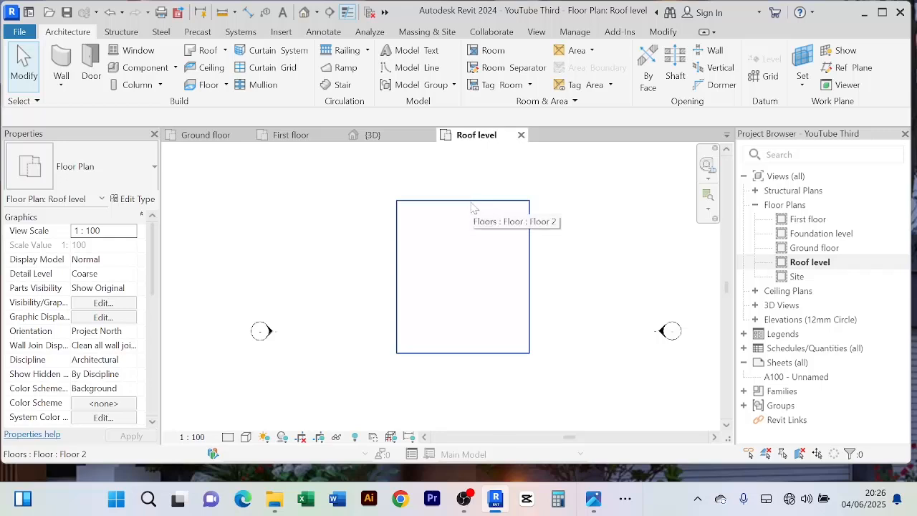
{"action": "left_click", "coordinate": [471, 204]}
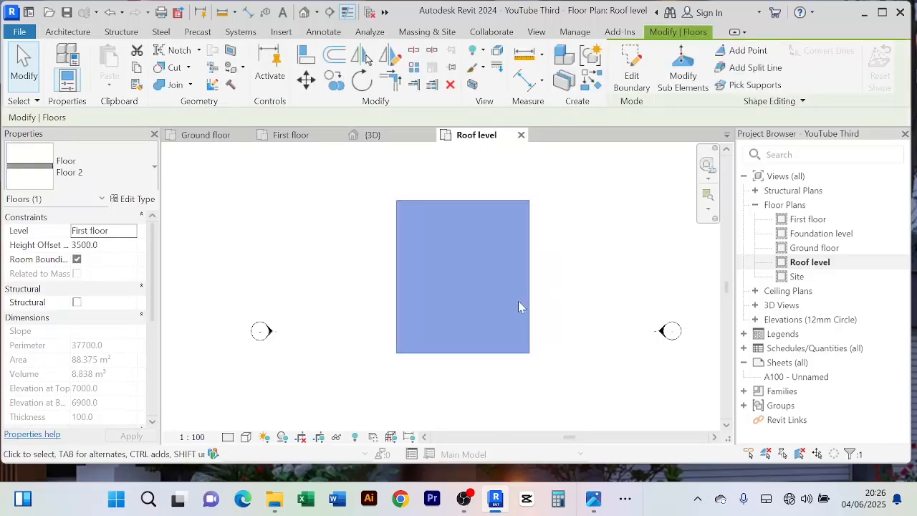
{"action": "left_click", "coordinate": [553, 222]}
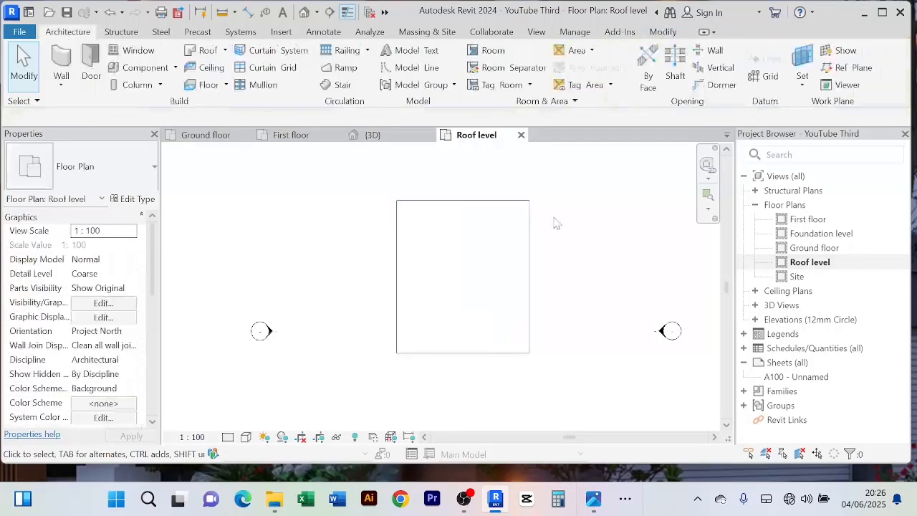
{"action": "left_click", "coordinate": [372, 134]}
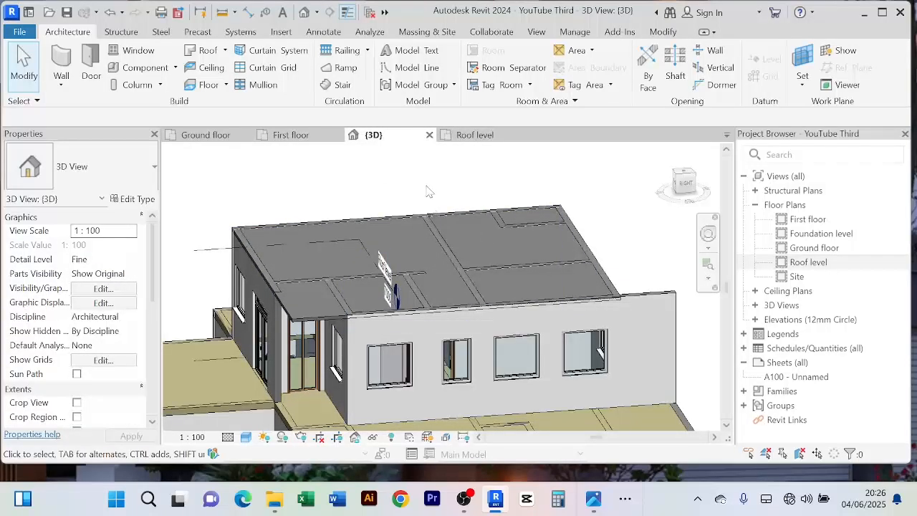
{"action": "left_click", "coordinate": [476, 136]}
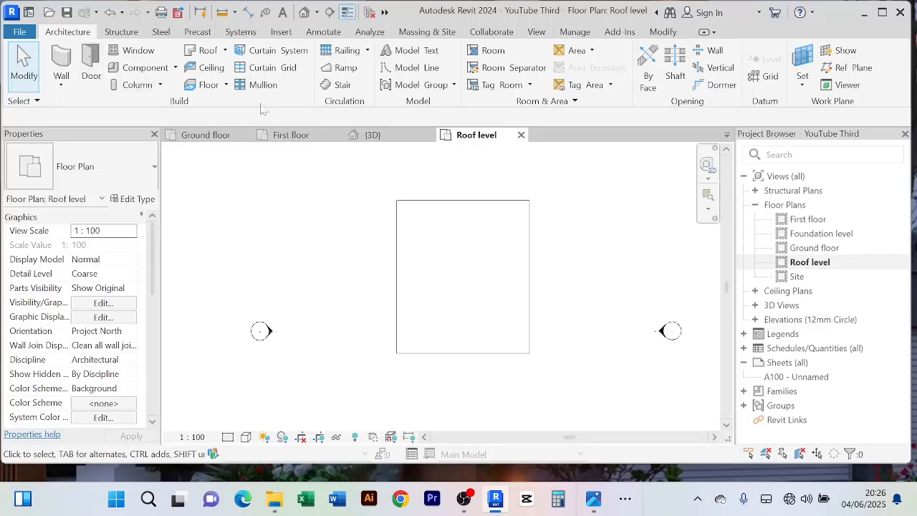
Step: Start a Roof by Footprint and create slope-defining boundary lines with Pick Lines along all four edges of the top slab
{"action": "left_click", "coordinate": [225, 52]}
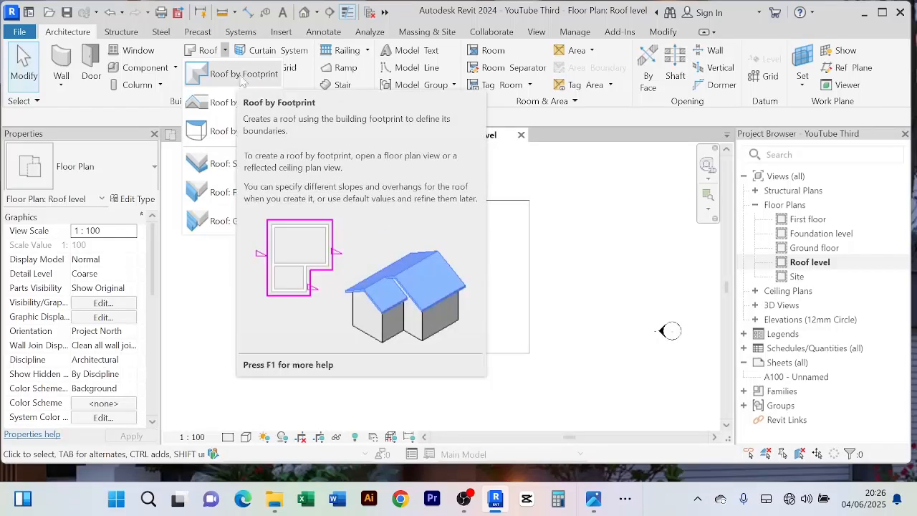
{"action": "left_click", "coordinate": [247, 75]}
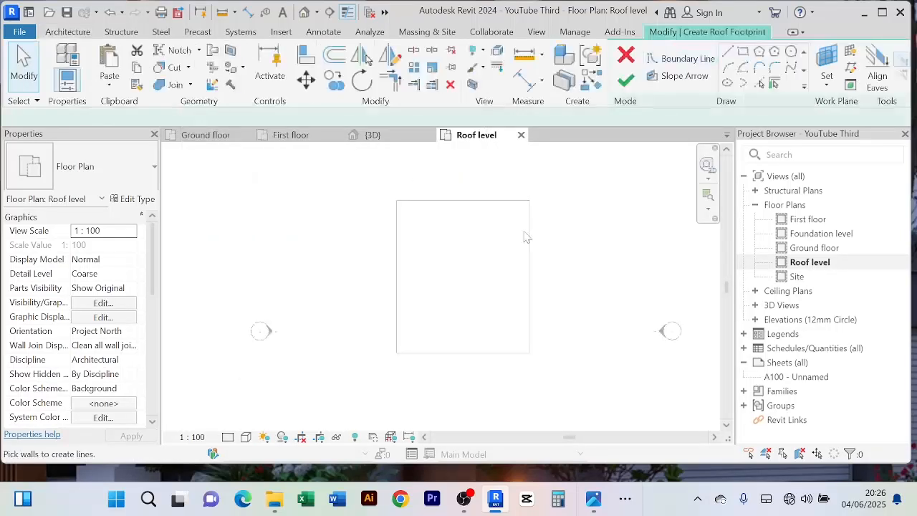
{"action": "left_click", "coordinate": [760, 84]}
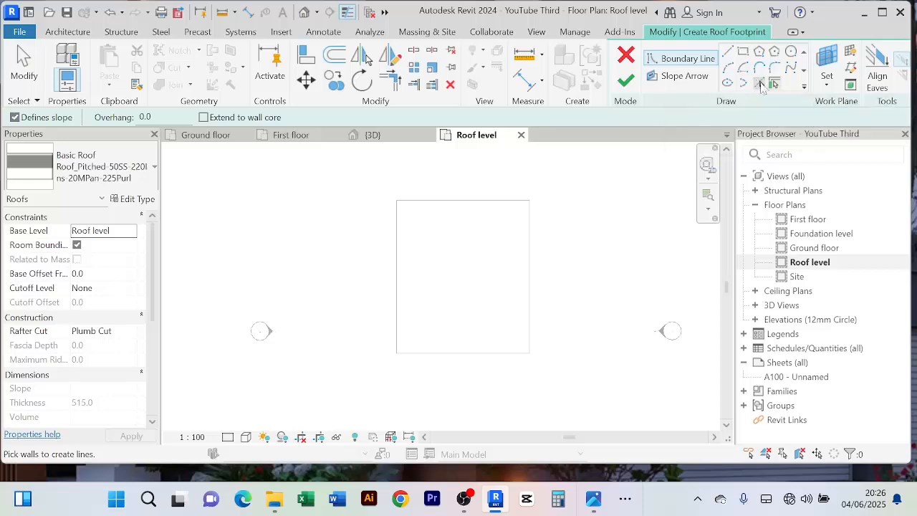
{"action": "left_click", "coordinate": [472, 200]}
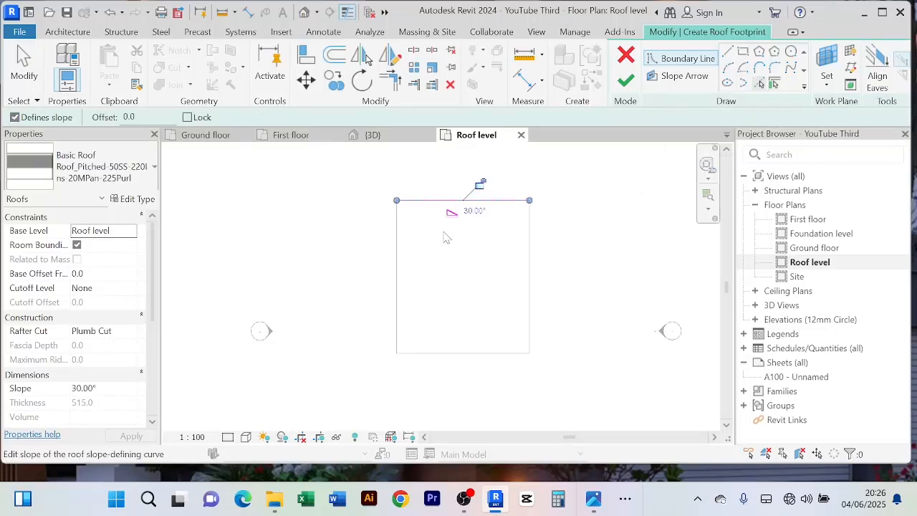
{"action": "left_click", "coordinate": [397, 267]}
{"action": "left_click", "coordinate": [531, 267]}
{"action": "left_click", "coordinate": [462, 353]}
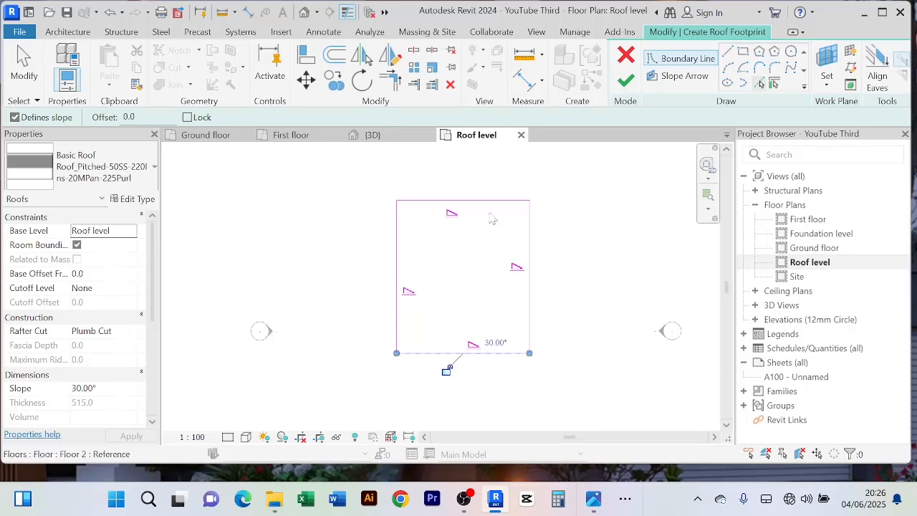
Step: Finish the roof footprint sketch without attaching the highlighted walls to the roof
{"action": "scroll", "coordinate": [465, 333], "scroll_direction": "up", "scroll_amount": 2}
{"action": "scroll", "coordinate": [467, 329], "scroll_direction": "down", "scroll_amount": 2}
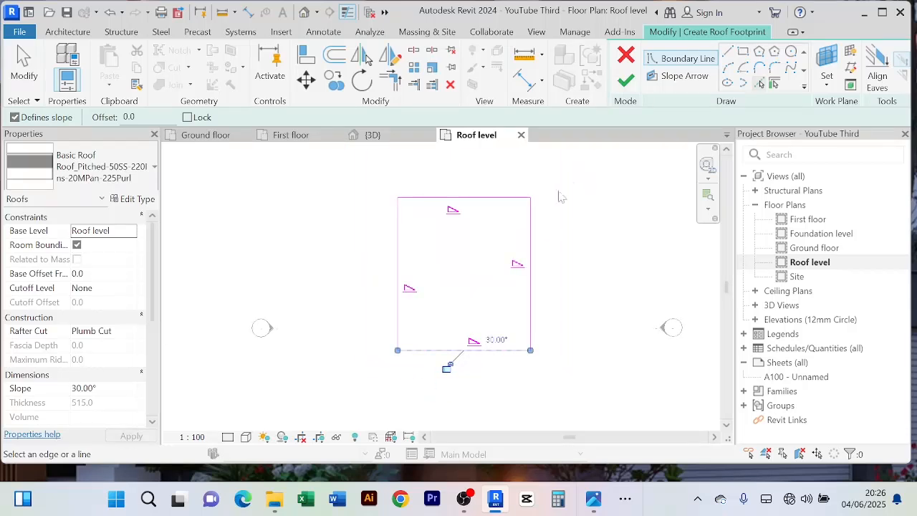
{"action": "left_click", "coordinate": [628, 84]}
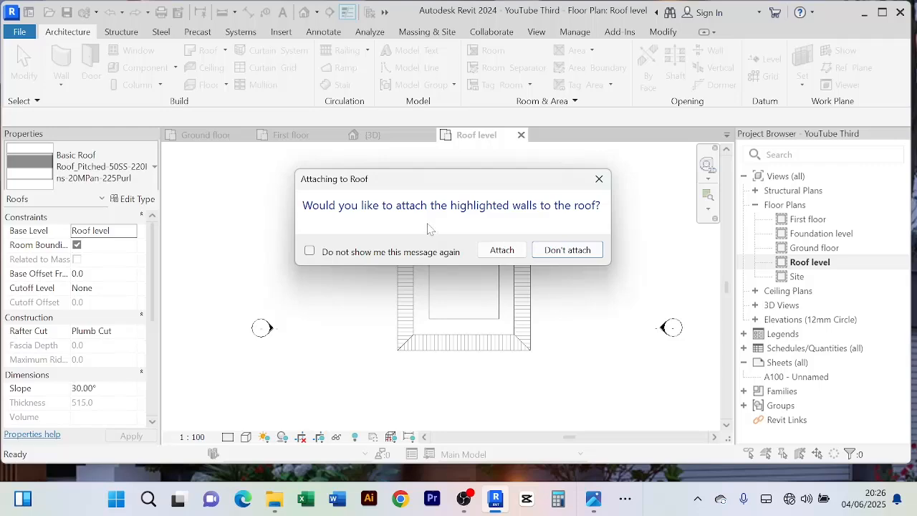
{"action": "left_click", "coordinate": [577, 255]}
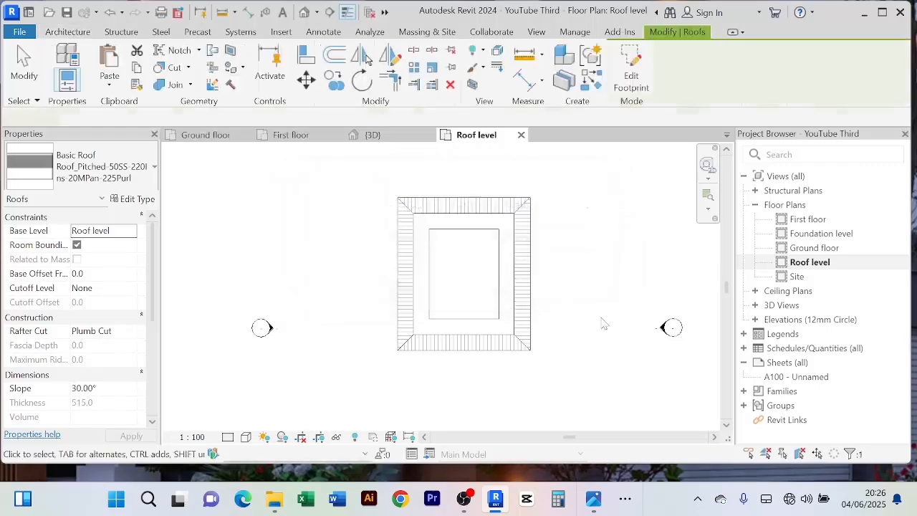
Step: Examine the new hip roof over the upper storey in the 3D view from the front and side
{"action": "left_click", "coordinate": [382, 139]}
{"action": "left_click", "coordinate": [625, 229]}
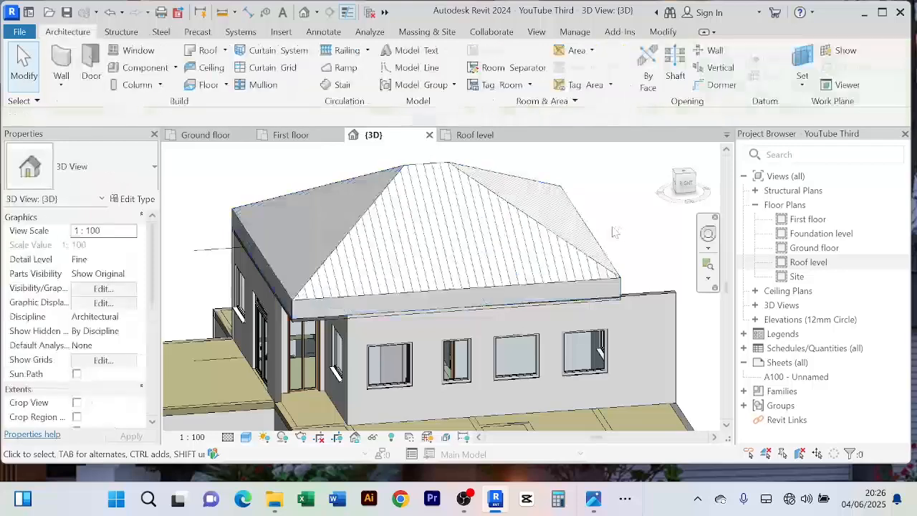
{"action": "scroll", "coordinate": [392, 269], "scroll_direction": "down", "scroll_amount": 3}
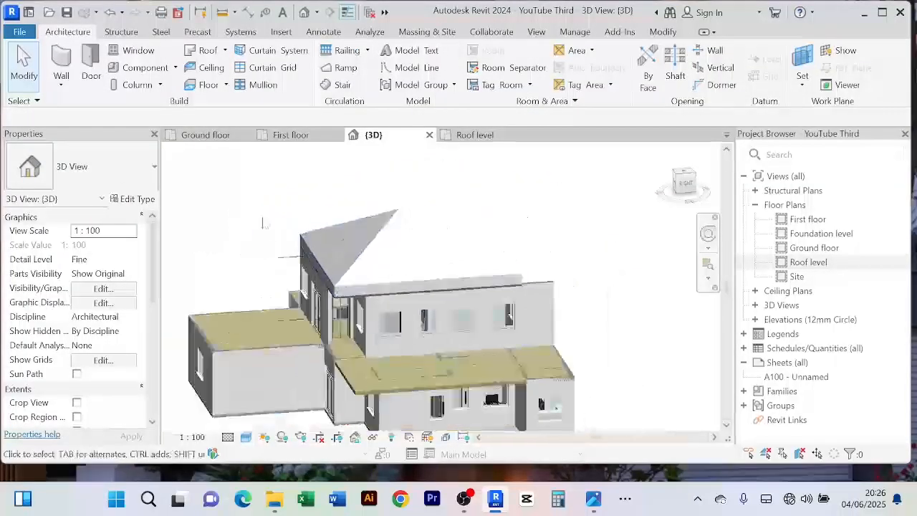
{"action": "middle_click_drag", "start_coordinate": [262, 217], "coordinate": [437, 279], "text": "shift"}
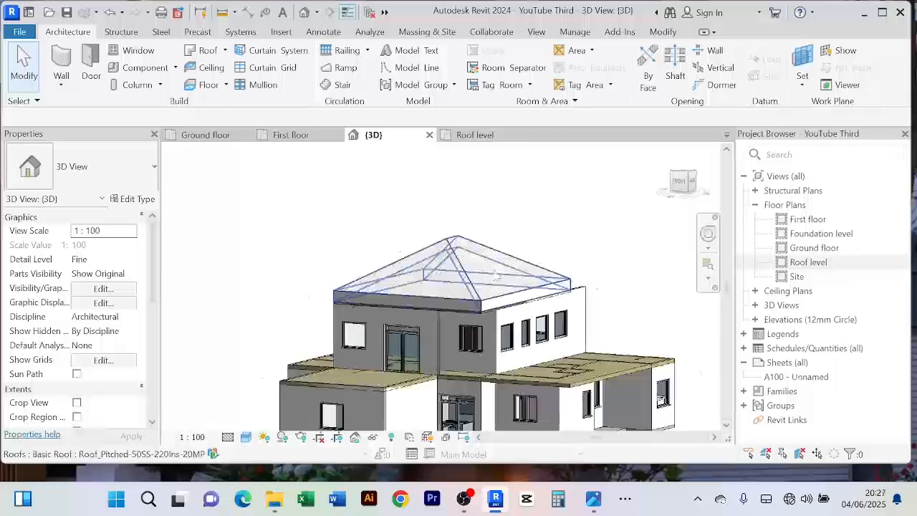
{"action": "scroll", "coordinate": [412, 286], "scroll_direction": "up", "scroll_amount": 5}
{"action": "scroll", "coordinate": [416, 250], "scroll_direction": "down", "scroll_amount": 3}
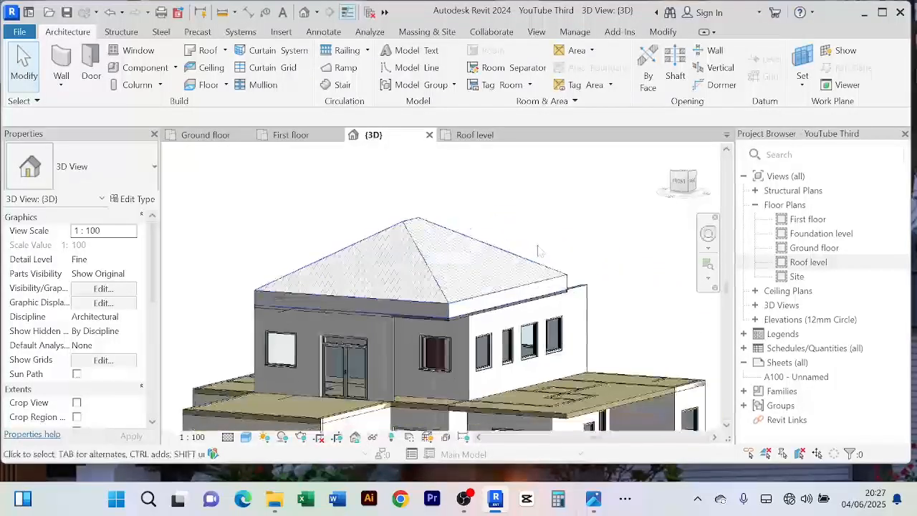
{"action": "middle_click_drag", "start_coordinate": [538, 250], "coordinate": [482, 265]}
{"action": "scroll", "coordinate": [499, 288], "scroll_direction": "up", "scroll_amount": 3}
{"action": "scroll", "coordinate": [570, 254], "scroll_direction": "down", "scroll_amount": 2}
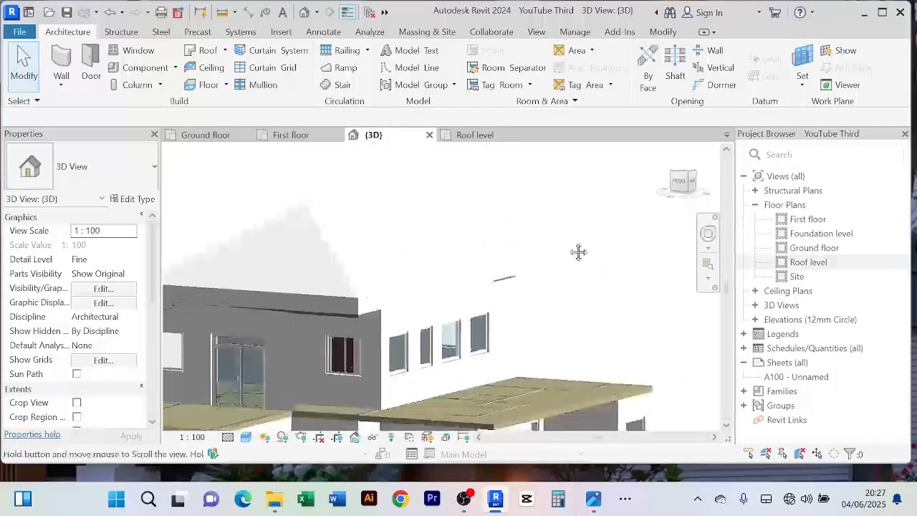
{"action": "middle_click_drag", "start_coordinate": [283, 220], "coordinate": [423, 215]}
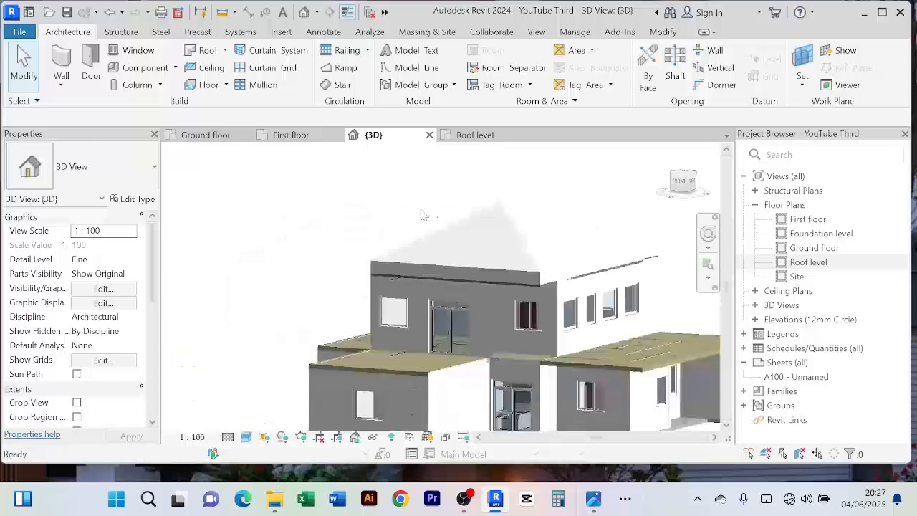
{"action": "middle_click_drag", "start_coordinate": [368, 209], "coordinate": [316, 222]}
{"action": "scroll", "coordinate": [315, 221], "scroll_direction": "down", "scroll_amount": 1}
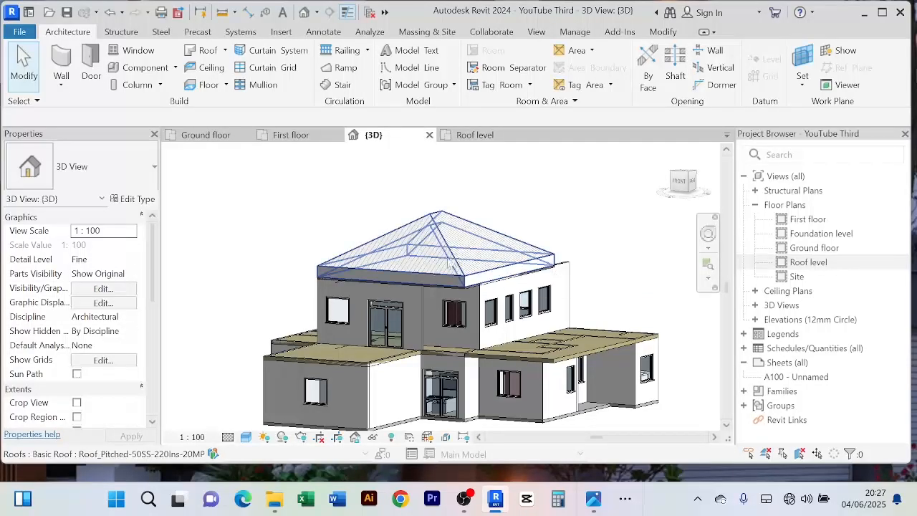
{"action": "middle_click_drag", "start_coordinate": [386, 221], "coordinate": [376, 220]}
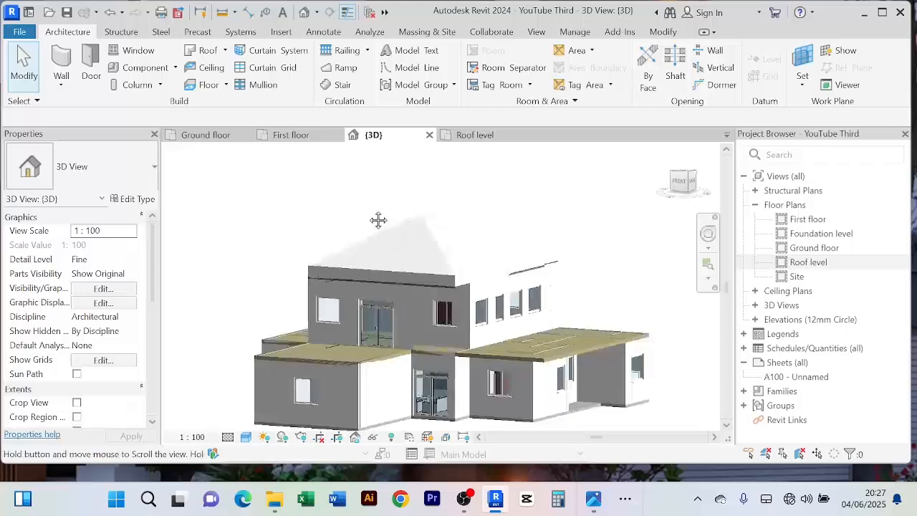
Step: Open the hip roof's footprint for editing and display its sketch in the Roof level plan
{"action": "left_click", "coordinate": [444, 273]}
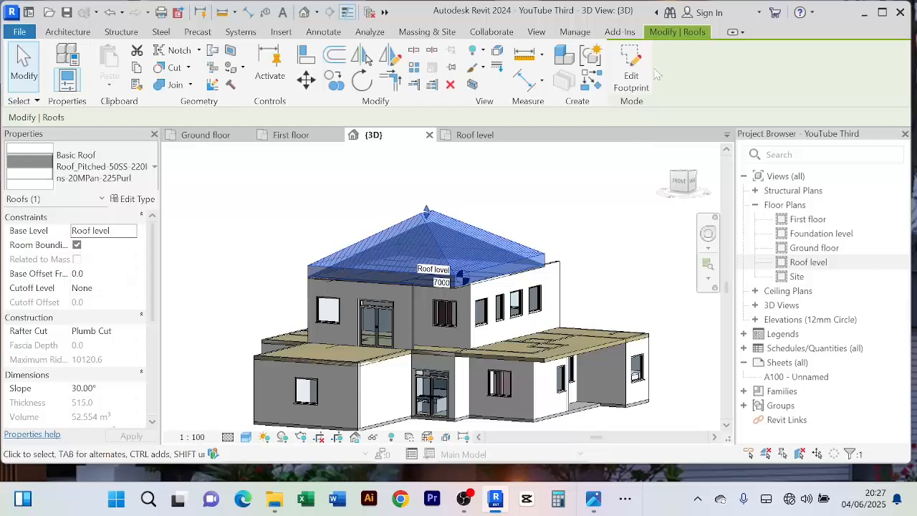
{"action": "left_click", "coordinate": [637, 86]}
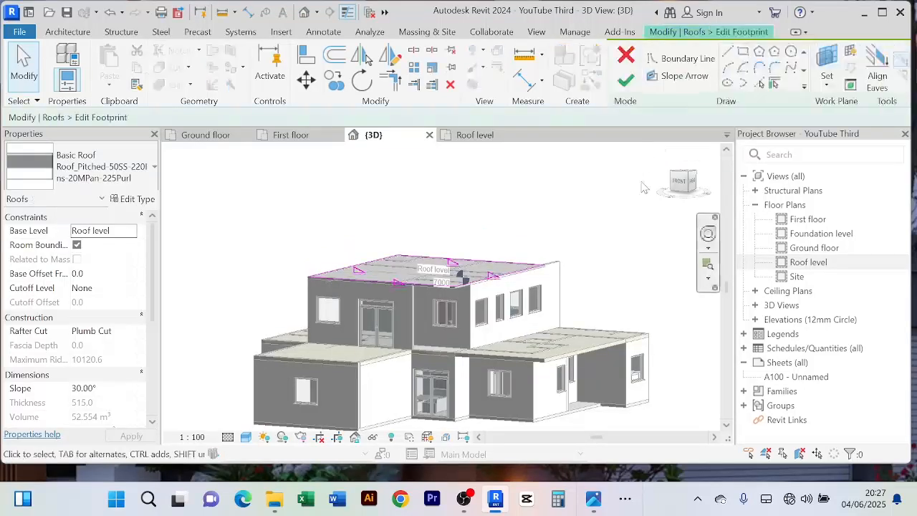
{"action": "left_click", "coordinate": [476, 136]}
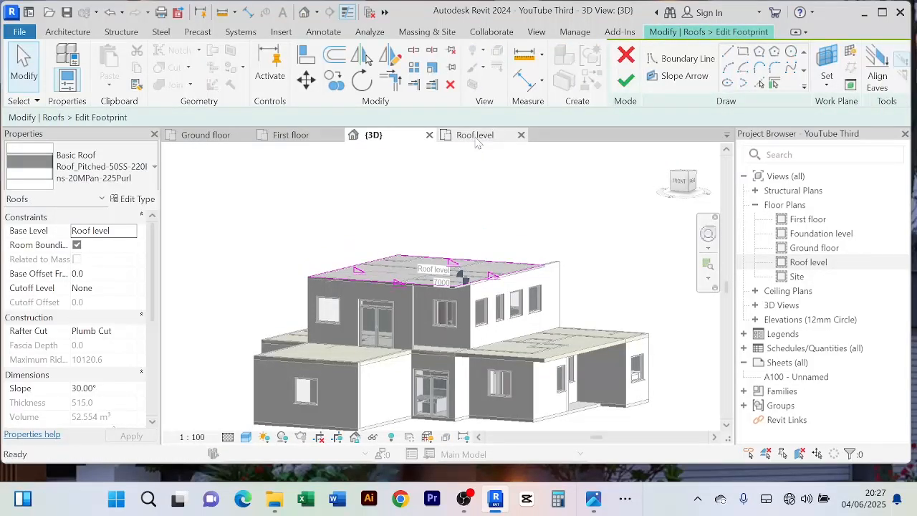
{"action": "middle_click_drag", "start_coordinate": [558, 245], "coordinate": [547, 229]}
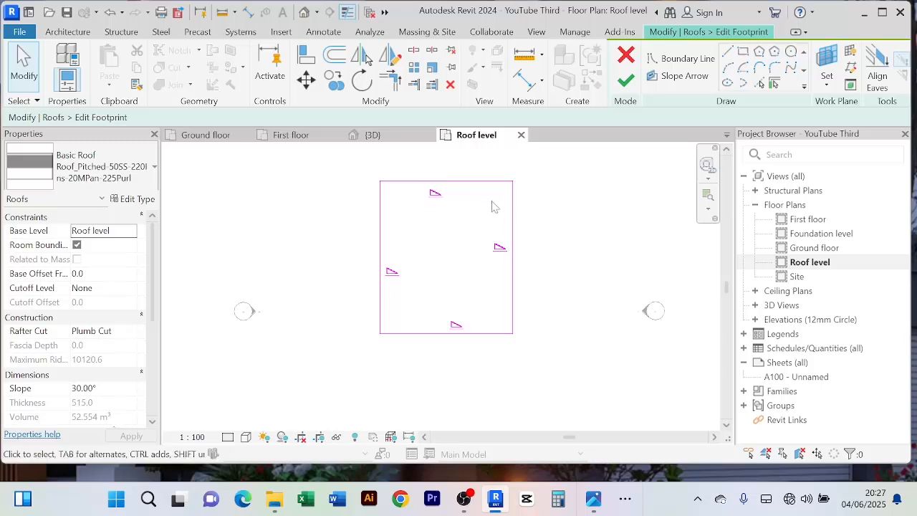
{"action": "middle_click_drag", "start_coordinate": [492, 205], "coordinate": [466, 256]}
{"action": "middle_click_drag", "start_coordinate": [530, 275], "coordinate": [543, 252]}
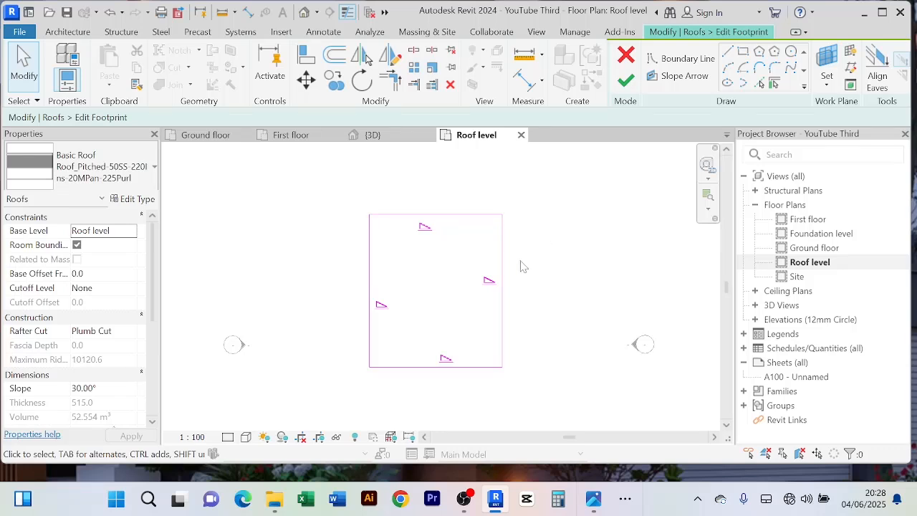
Step: Turn off Defines Slope for the right, upper and lower edges of the roof footprint
{"action": "left_click", "coordinate": [504, 245]}
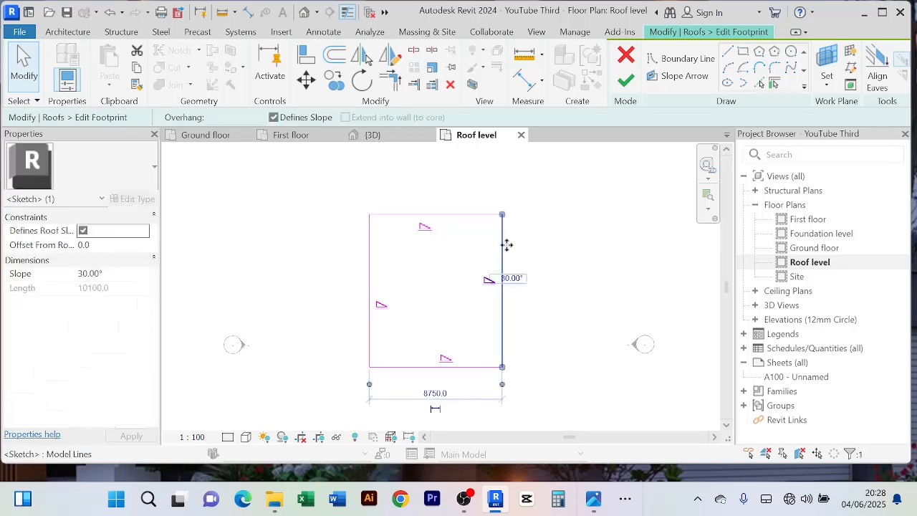
{"action": "left_click", "coordinate": [274, 118]}
{"action": "left_click", "coordinate": [546, 284]}
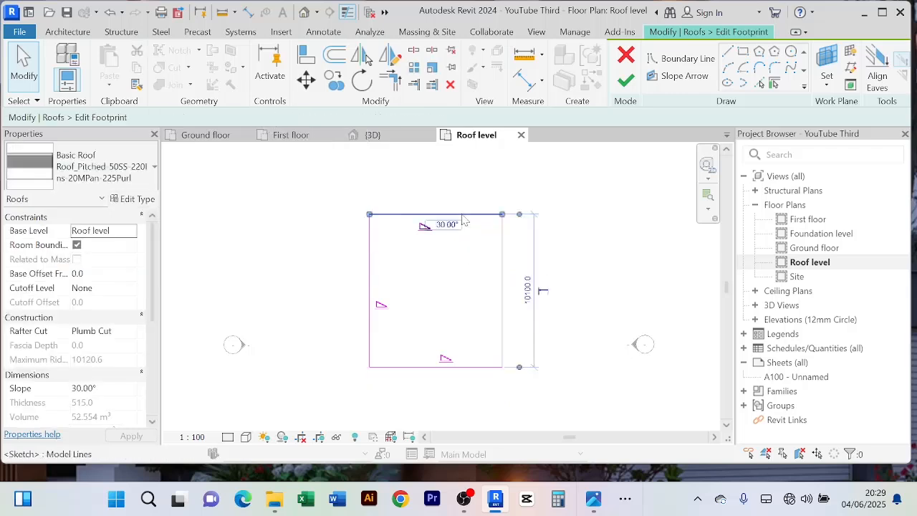
{"action": "left_click", "coordinate": [464, 214]}
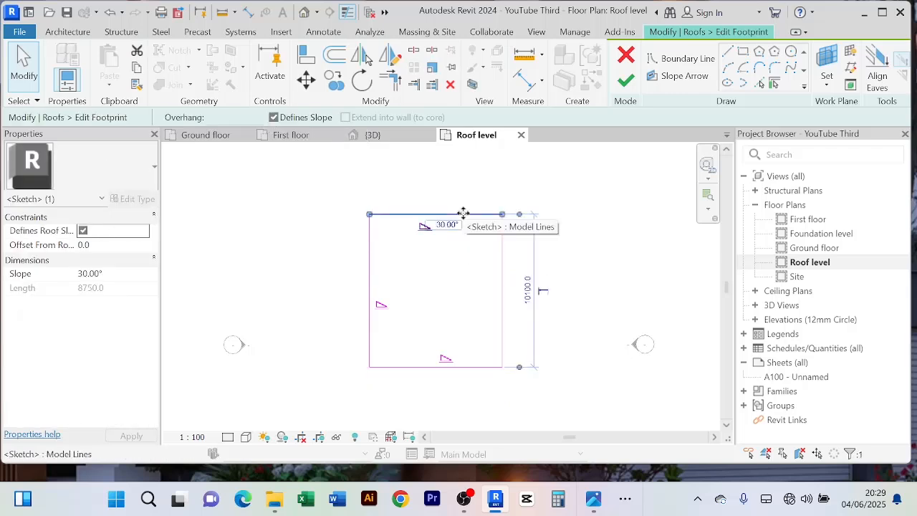
{"action": "left_click", "coordinate": [274, 118]}
{"action": "left_click", "coordinate": [606, 305]}
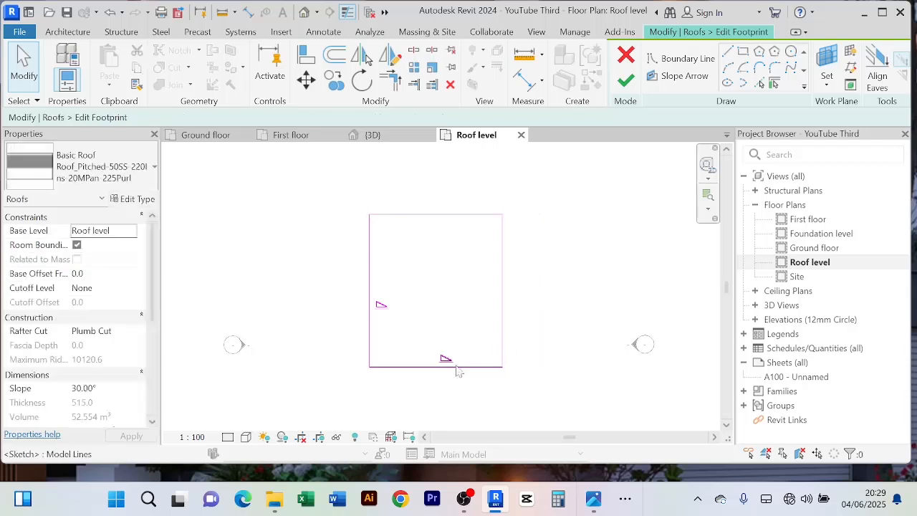
{"action": "left_click", "coordinate": [458, 368]}
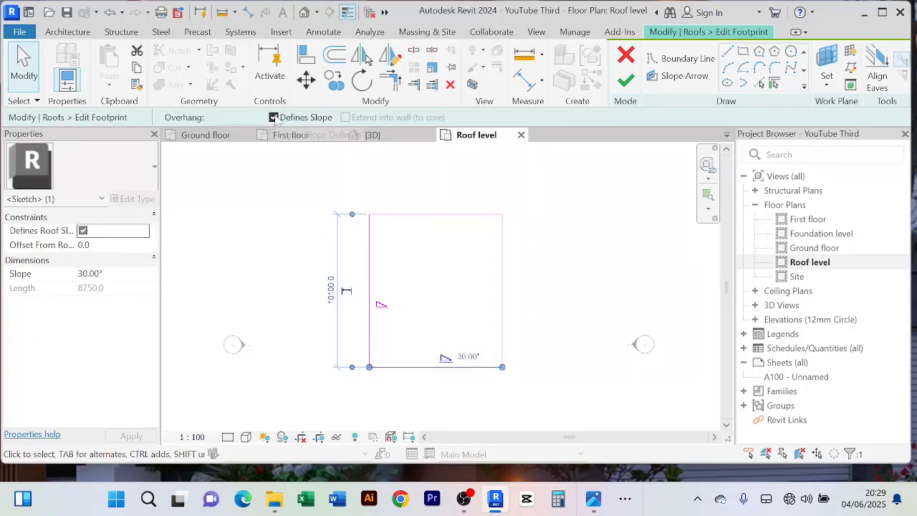
{"action": "left_click", "coordinate": [274, 117]}
{"action": "left_click", "coordinate": [544, 306]}
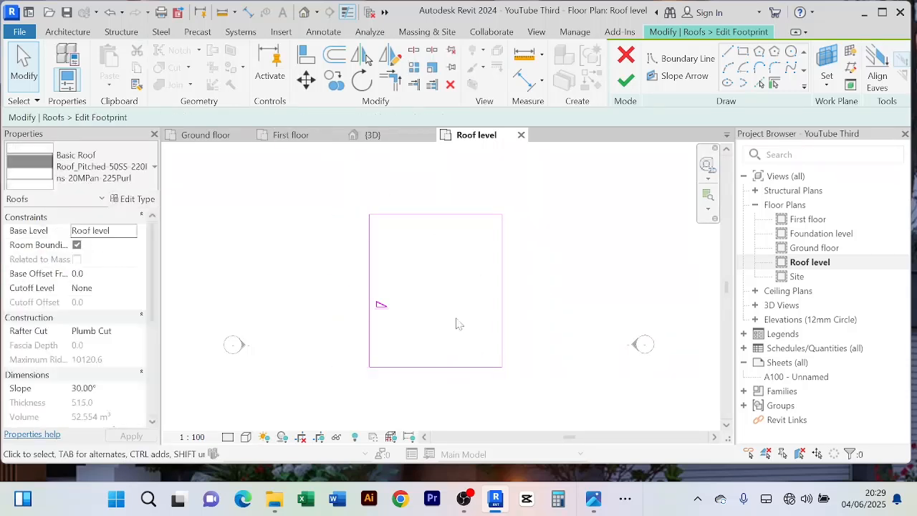
Step: Set the slope of the roof footprint's left edge to 5°
{"action": "left_click", "coordinate": [370, 275]}
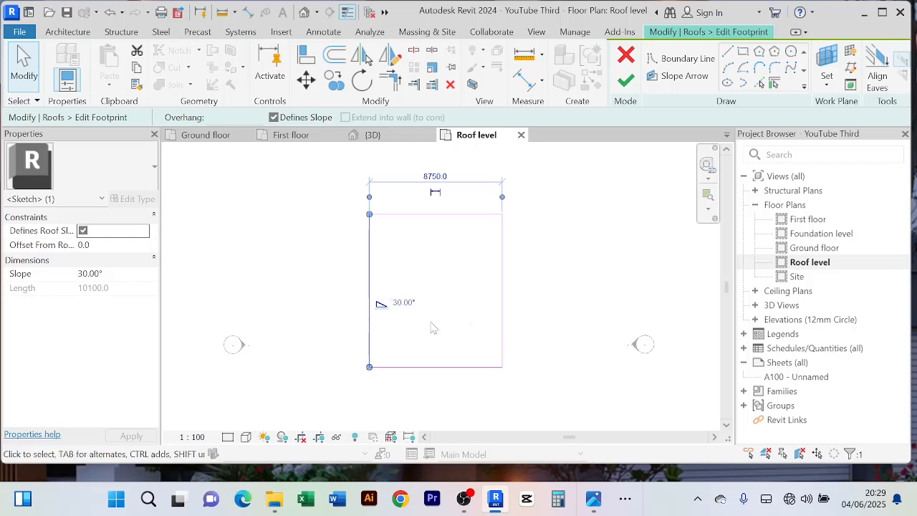
{"action": "left_click", "coordinate": [403, 302]}
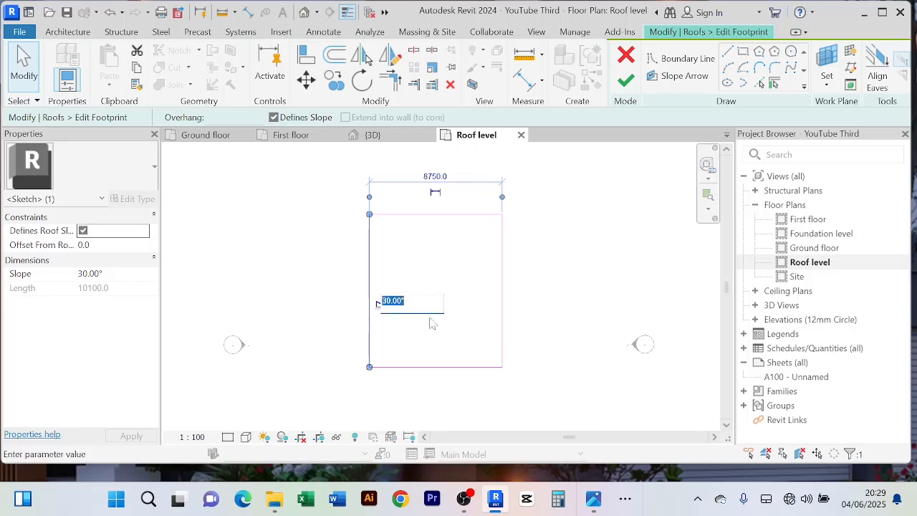
{"action": "type", "text": "5"}
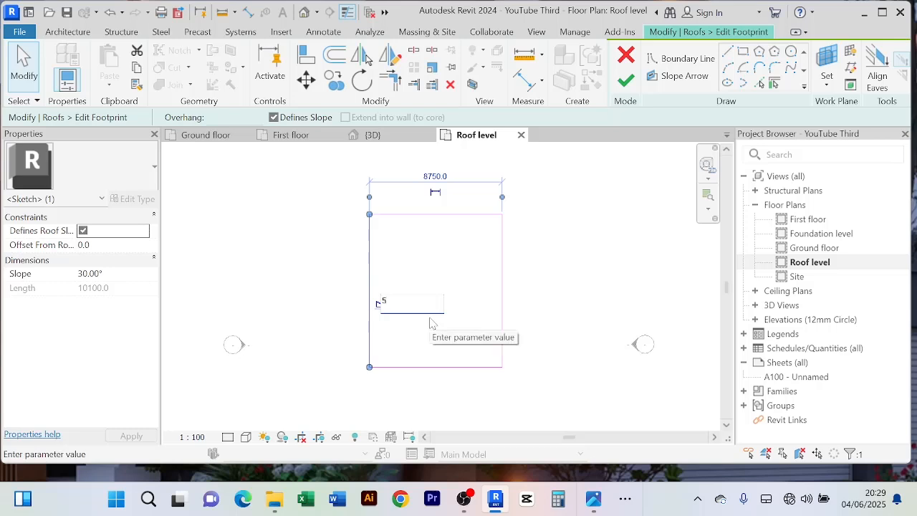
{"action": "key", "text": "Return"}
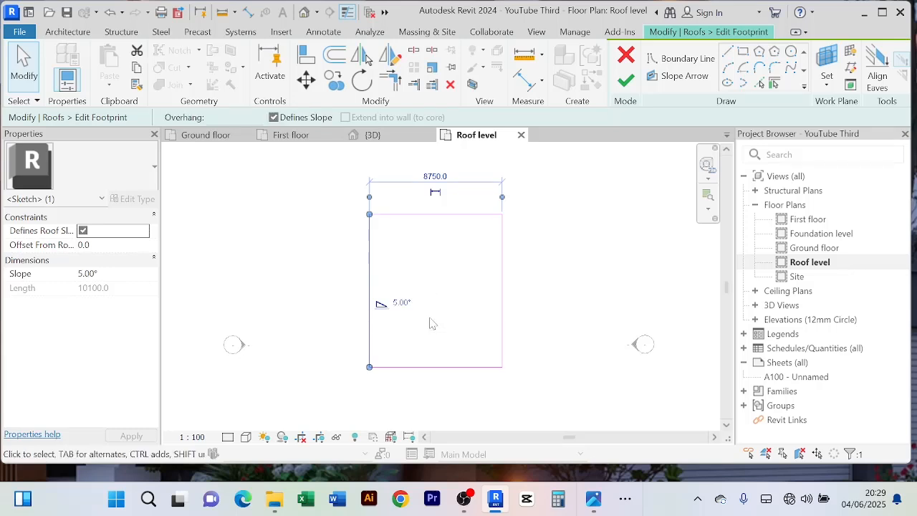
{"action": "left_click", "coordinate": [565, 284]}
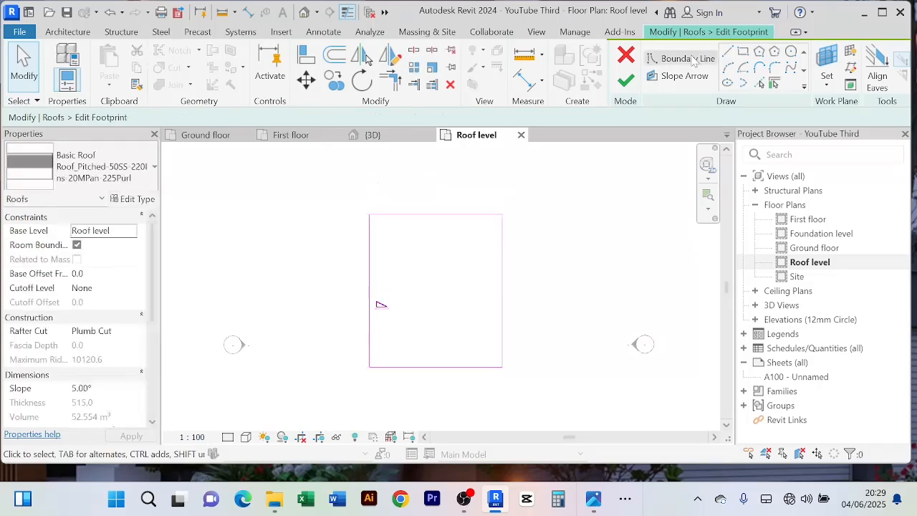
Step: Finish the edited roof footprint without attaching the highlighted walls, and deselect the roof
{"action": "left_click", "coordinate": [630, 83]}
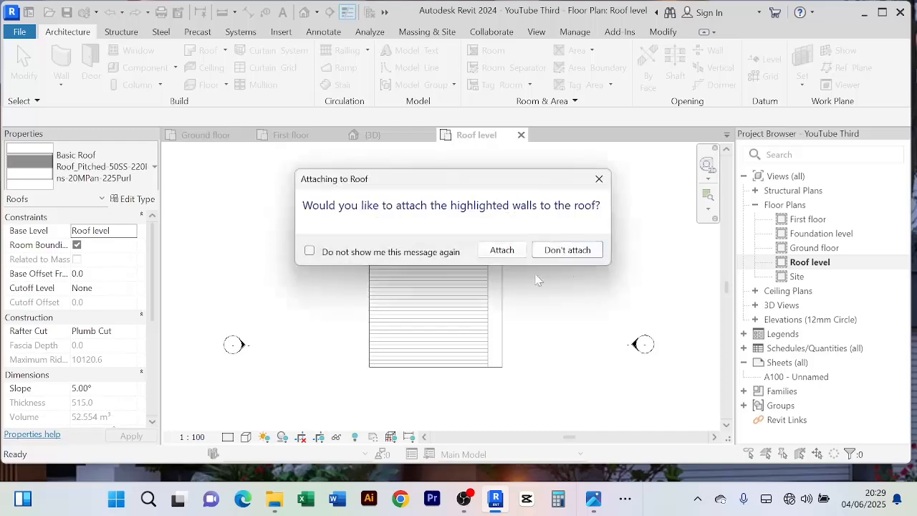
{"action": "left_click", "coordinate": [567, 249]}
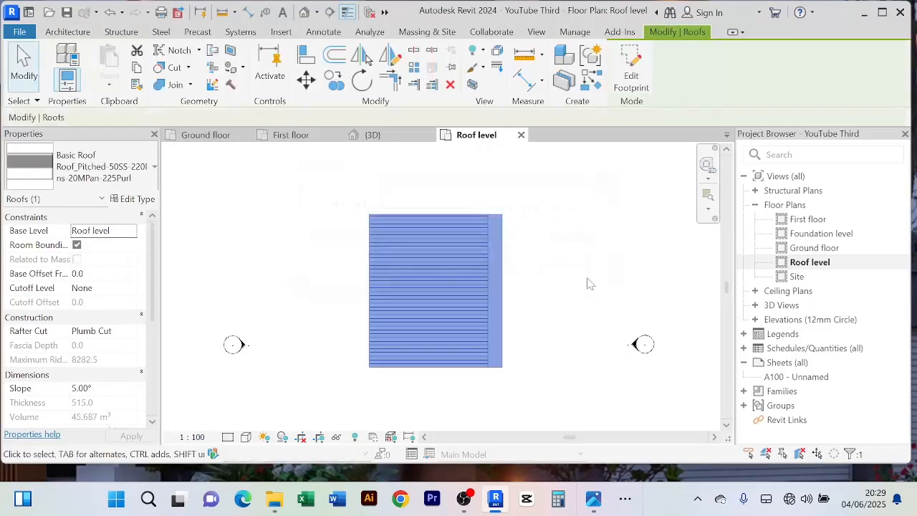
{"action": "left_click", "coordinate": [585, 275]}
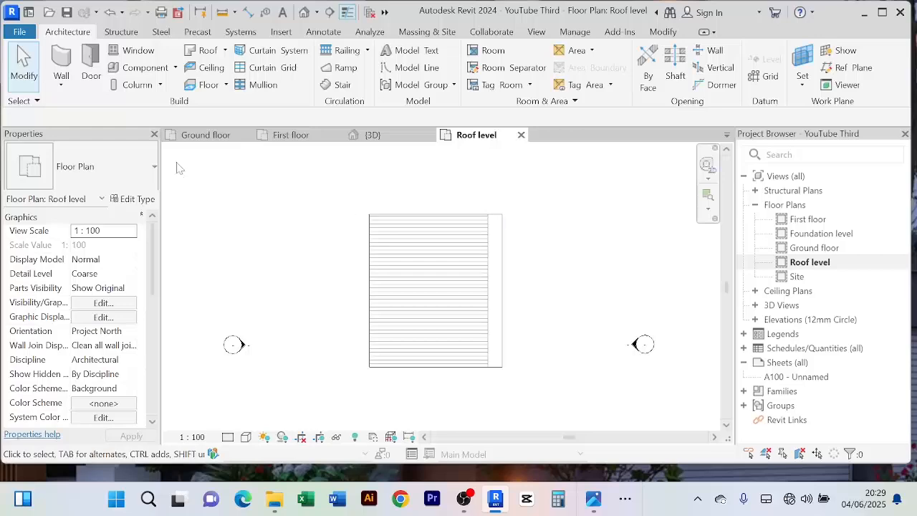
Step: Examine the single-slope roof over the upper storey in the 3D view
{"action": "left_click", "coordinate": [372, 135]}
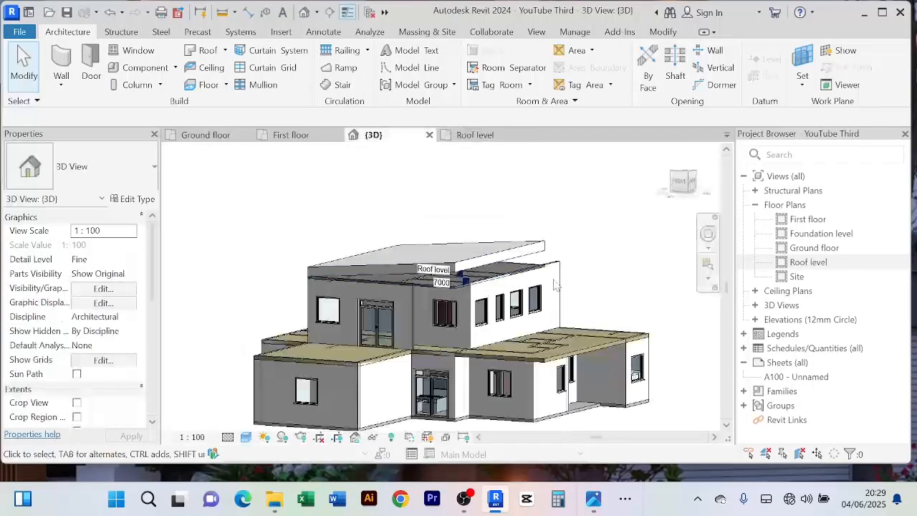
{"action": "scroll", "coordinate": [492, 238], "scroll_direction": "up", "scroll_amount": 2}
{"action": "scroll", "coordinate": [490, 237], "scroll_direction": "down", "scroll_amount": 4}
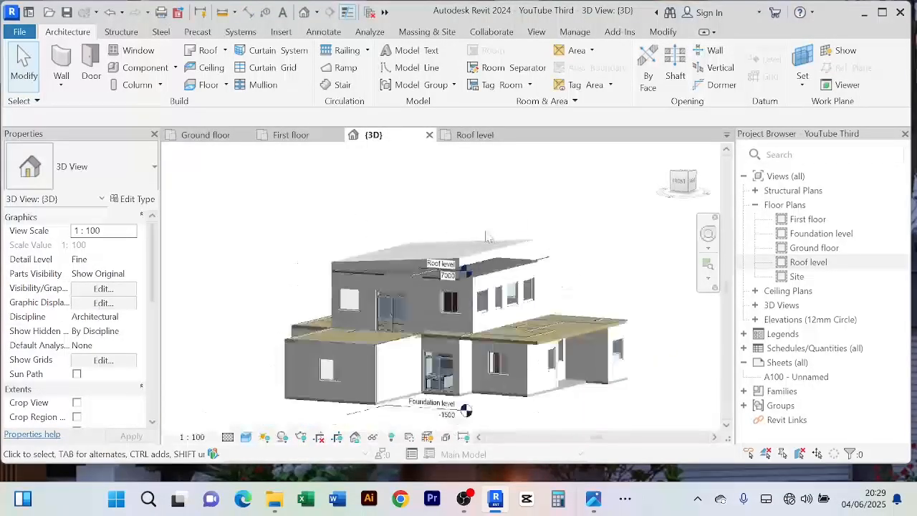
{"action": "scroll", "coordinate": [486, 236], "scroll_direction": "up", "scroll_amount": 1}
{"action": "middle_click_drag", "start_coordinate": [485, 237], "coordinate": [414, 238], "text": "shift"}
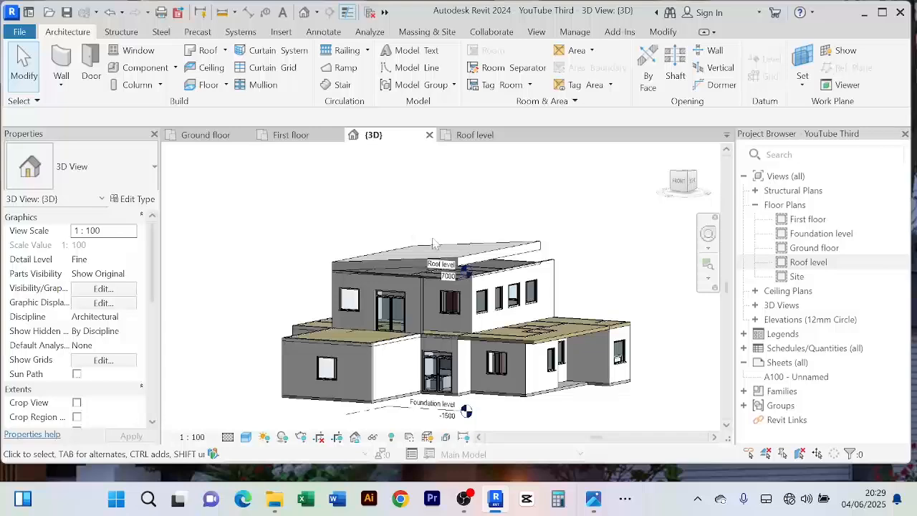
{"action": "scroll", "coordinate": [415, 239], "scroll_direction": "up", "scroll_amount": 4}
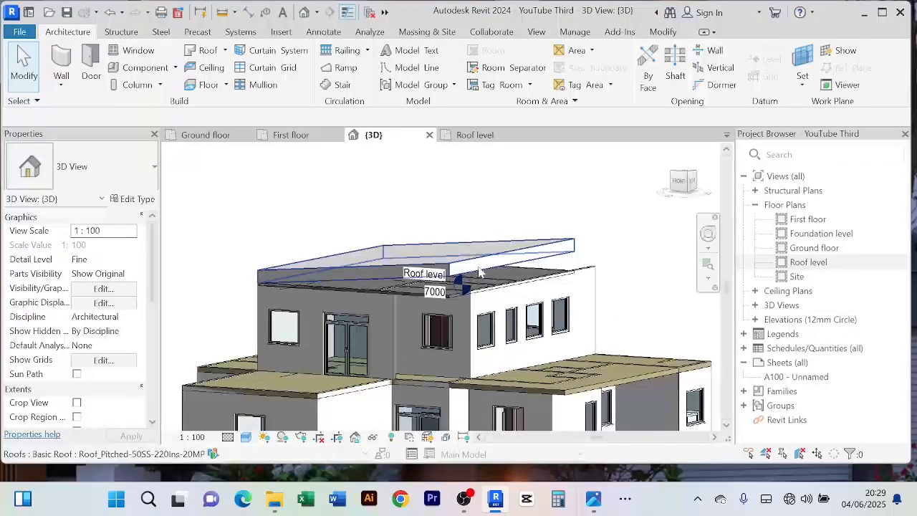
{"action": "scroll", "coordinate": [472, 261], "scroll_direction": "up", "scroll_amount": 3}
Step: Duplicate the sloped roof's type under the name Roof
{"action": "left_click", "coordinate": [450, 266]}
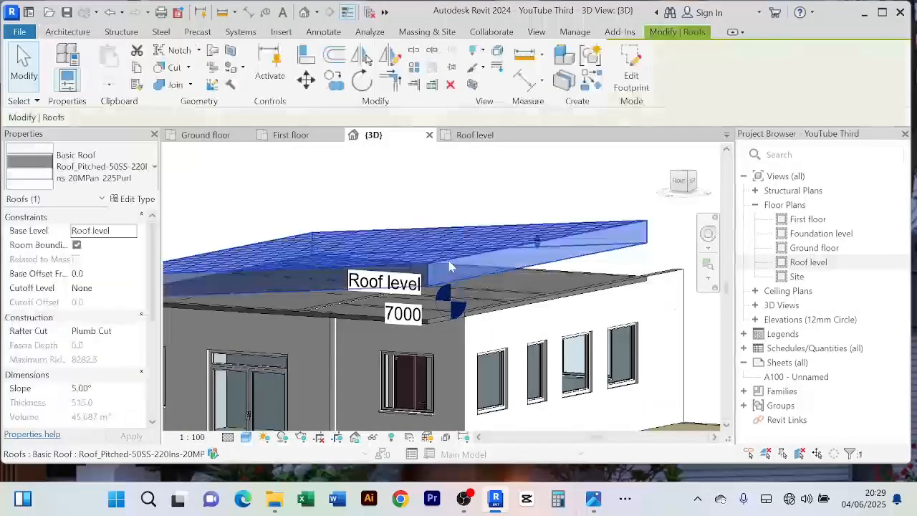
{"action": "scroll", "coordinate": [458, 250], "scroll_direction": "down", "scroll_amount": 3}
{"action": "scroll", "coordinate": [483, 233], "scroll_direction": "up", "scroll_amount": 4}
{"action": "scroll", "coordinate": [483, 233], "scroll_direction": "down", "scroll_amount": 3}
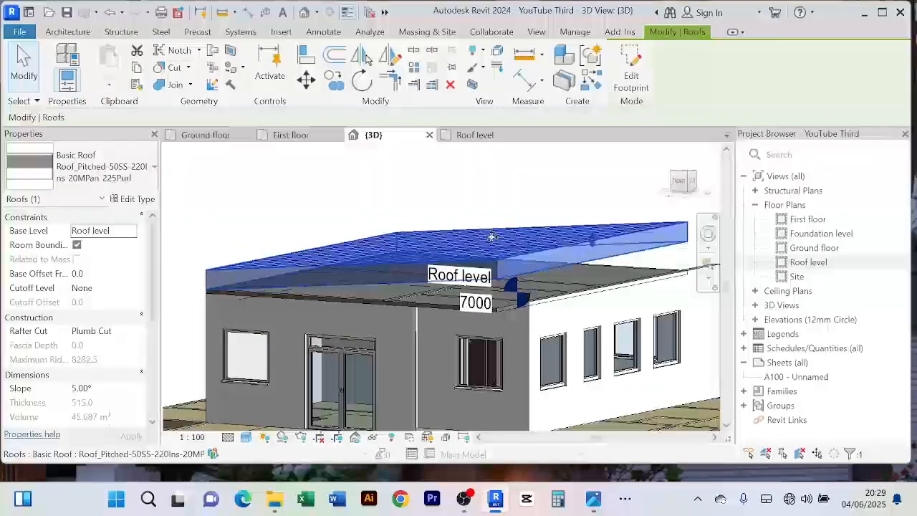
{"action": "left_click", "coordinate": [136, 200]}
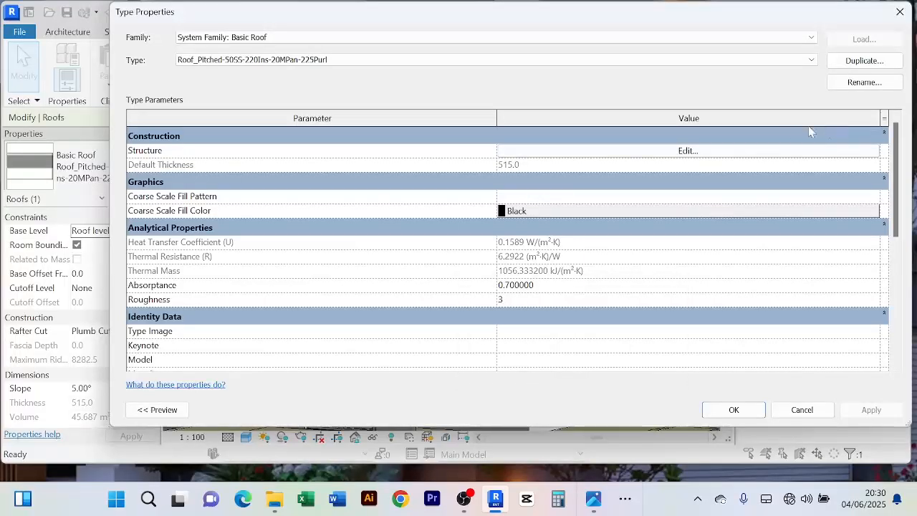
{"action": "left_click", "coordinate": [830, 68]}
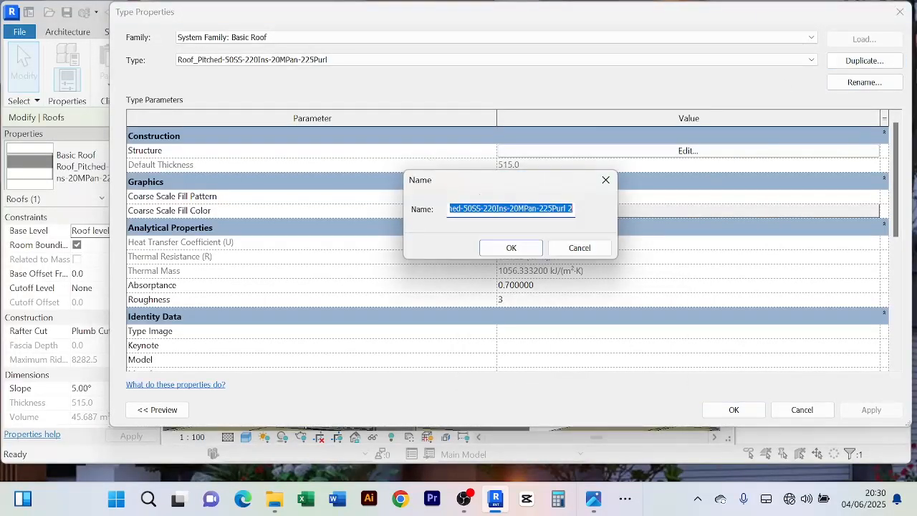
{"action": "type", "text": "Roof"}
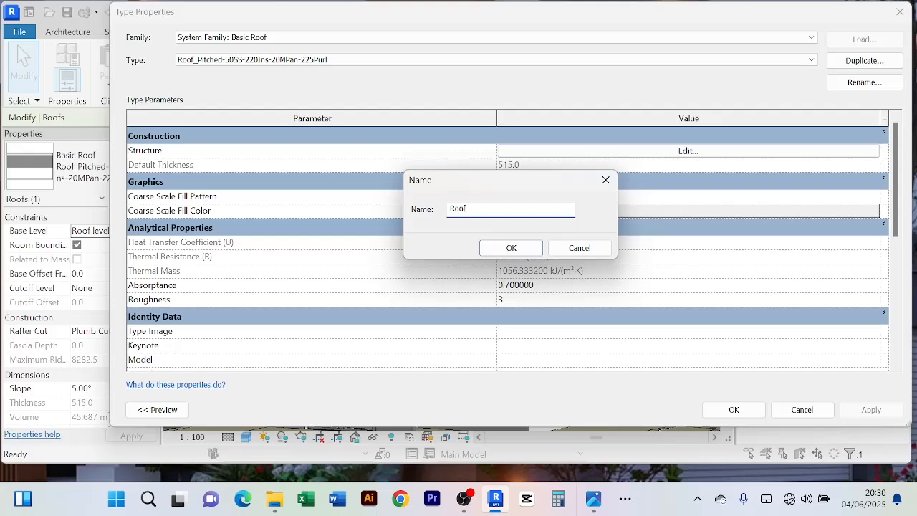
{"action": "left_click", "coordinate": [512, 248]}
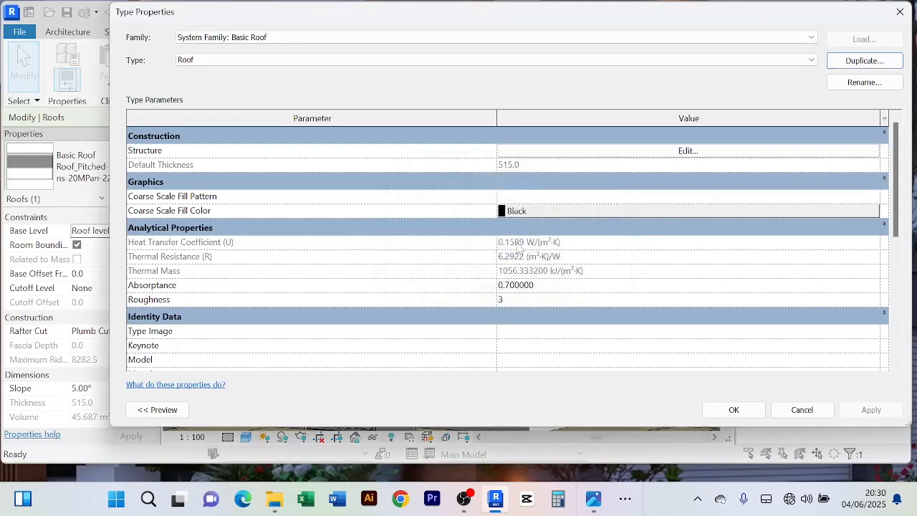
Step: Delete the steel purlin, standing seam and rigid insulation layers from the Roof assembly and set the Metal Panel layer's thickness to 15
{"action": "left_click", "coordinate": [694, 152]}
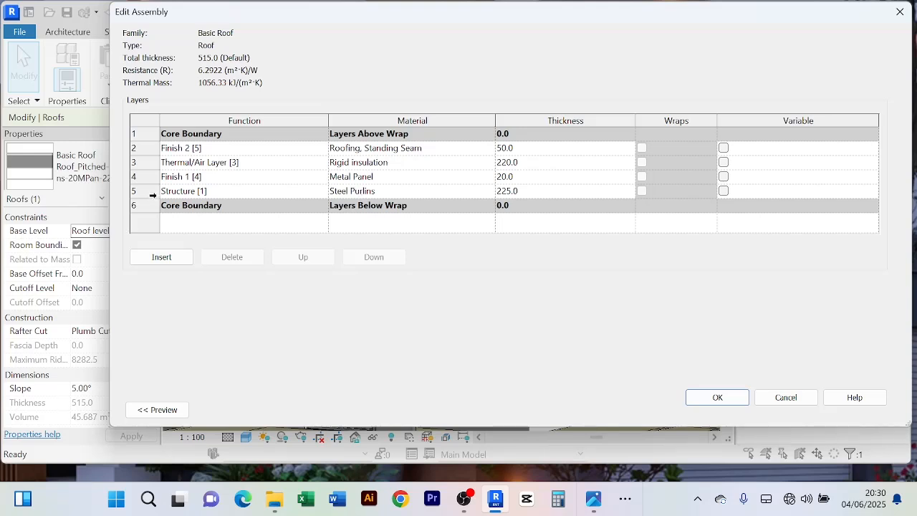
{"action": "left_click", "coordinate": [152, 192]}
{"action": "left_click", "coordinate": [231, 257]}
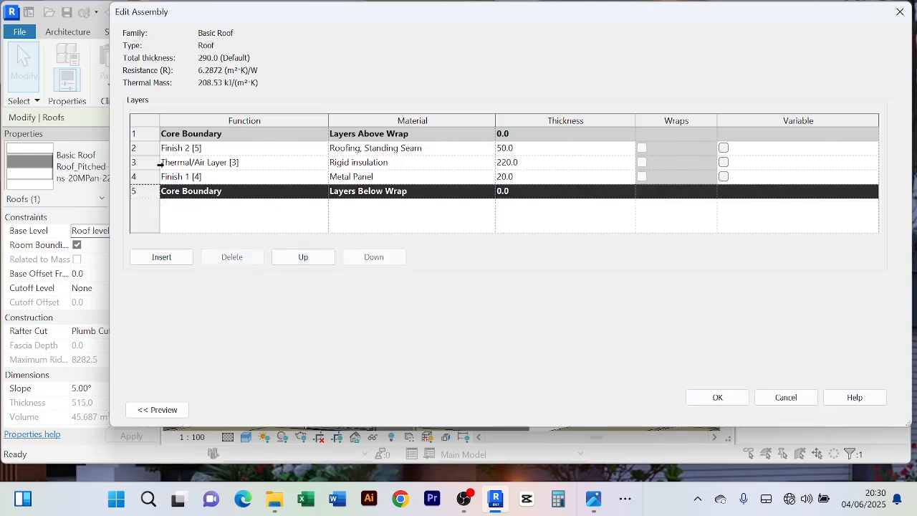
{"action": "left_click", "coordinate": [152, 149]}
{"action": "left_click", "coordinate": [234, 259]}
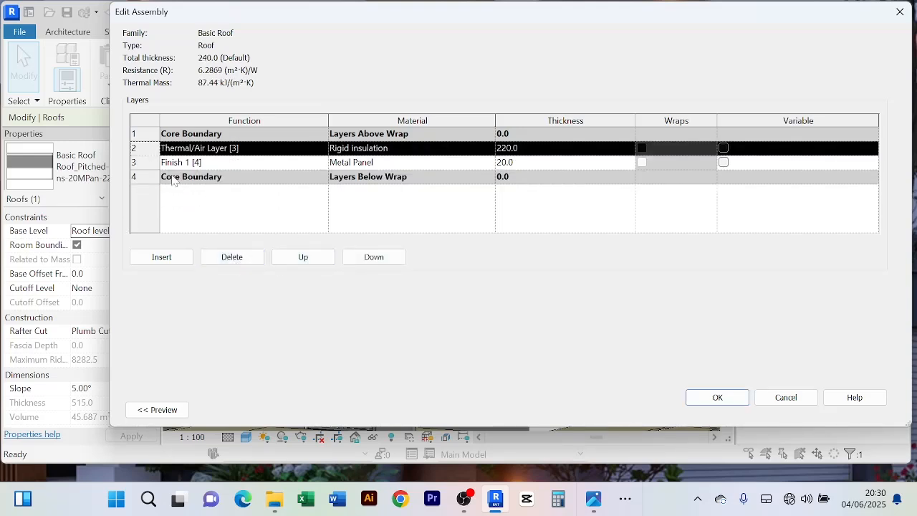
{"action": "left_click", "coordinate": [231, 256]}
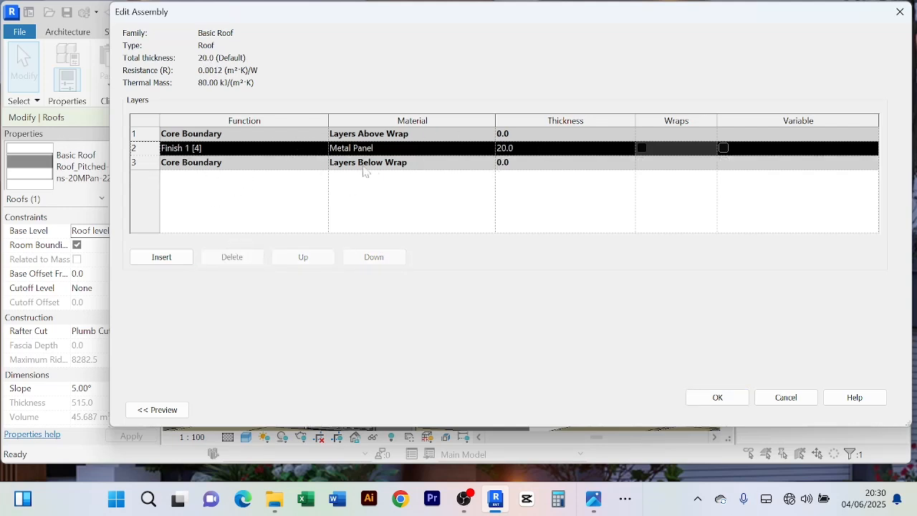
{"action": "left_click", "coordinate": [504, 149]}
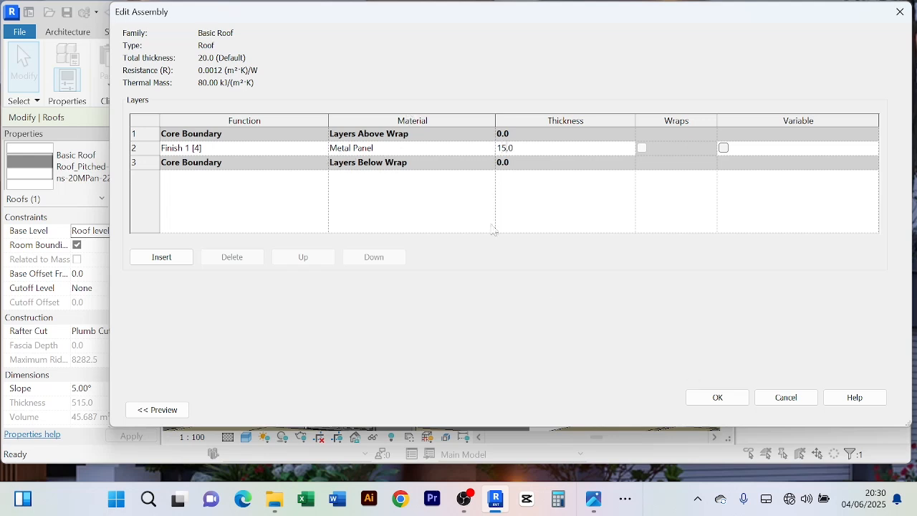
Step: Create a new material from the remaining finish layer's material setting and name it Roof
{"action": "left_click", "coordinate": [494, 151]}
{"action": "left_click", "coordinate": [490, 147]}
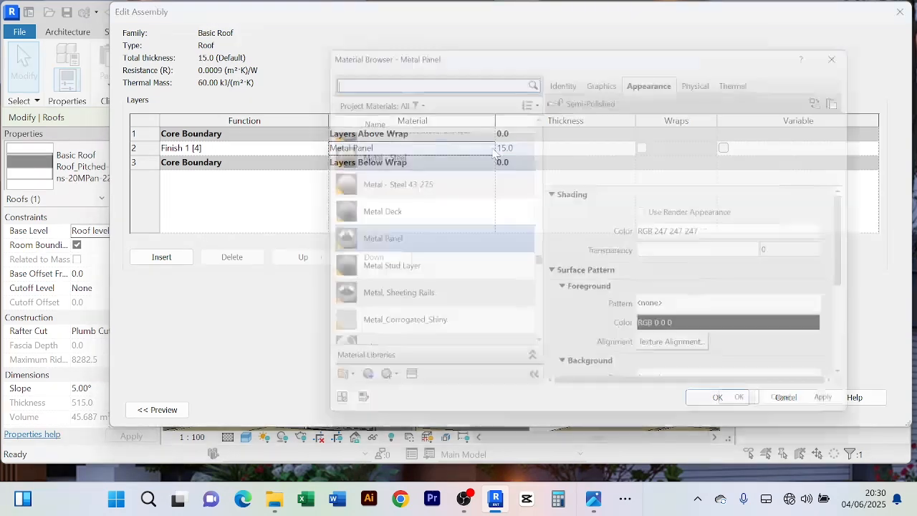
{"action": "left_click", "coordinate": [360, 391]}
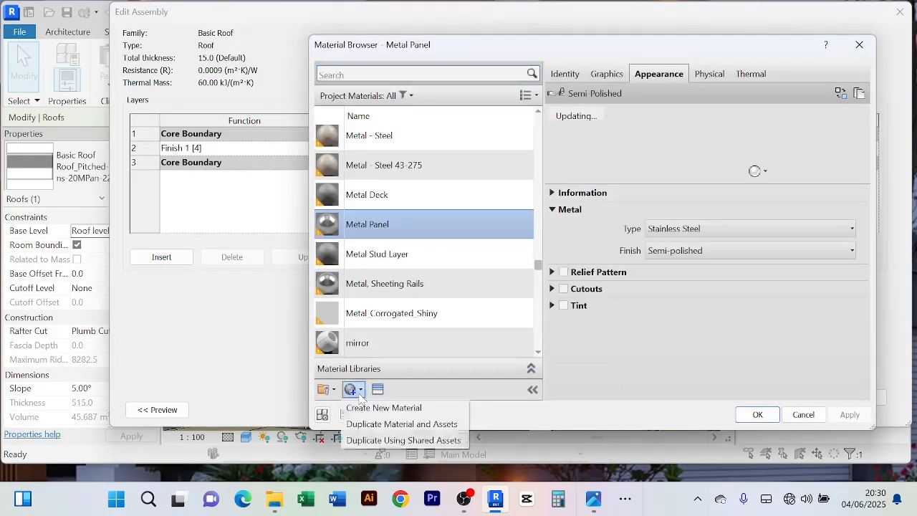
{"action": "key", "text": "Escape"}
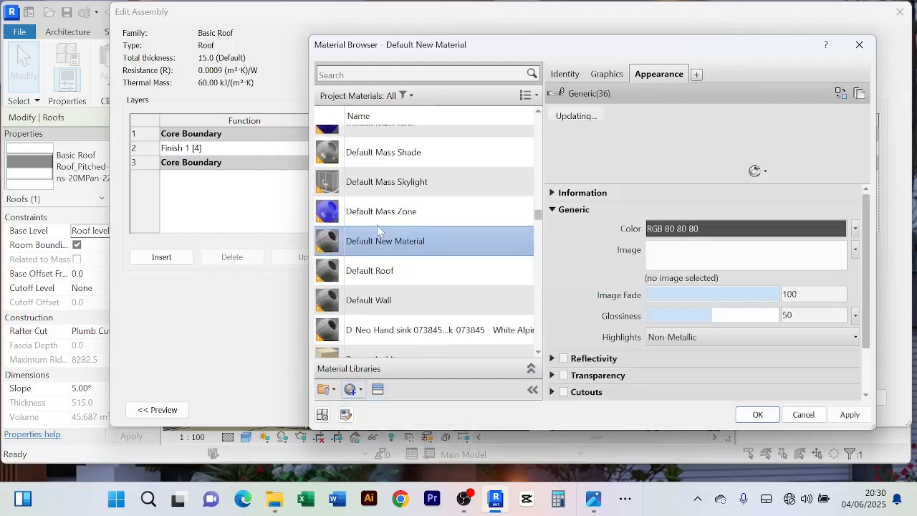
{"action": "right_click", "coordinate": [406, 241]}
{"action": "left_click", "coordinate": [462, 290]}
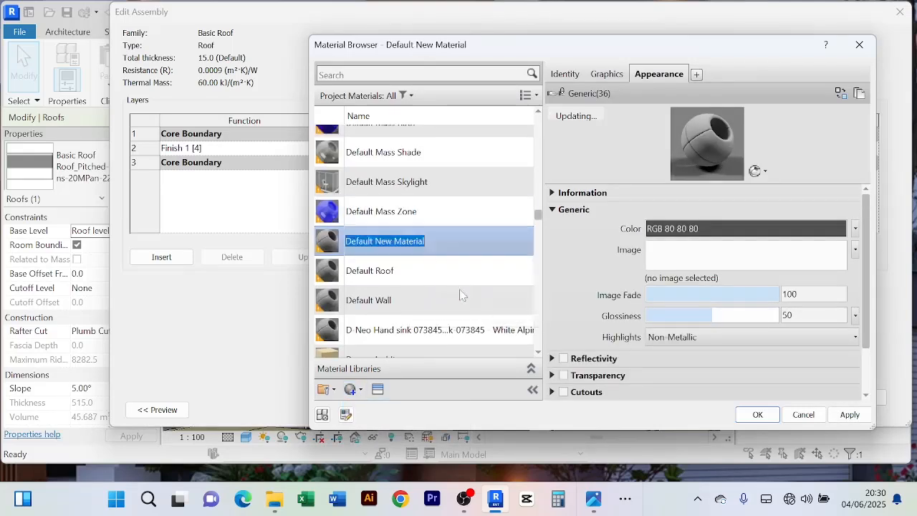
{"action": "type", "text": "Roof"}
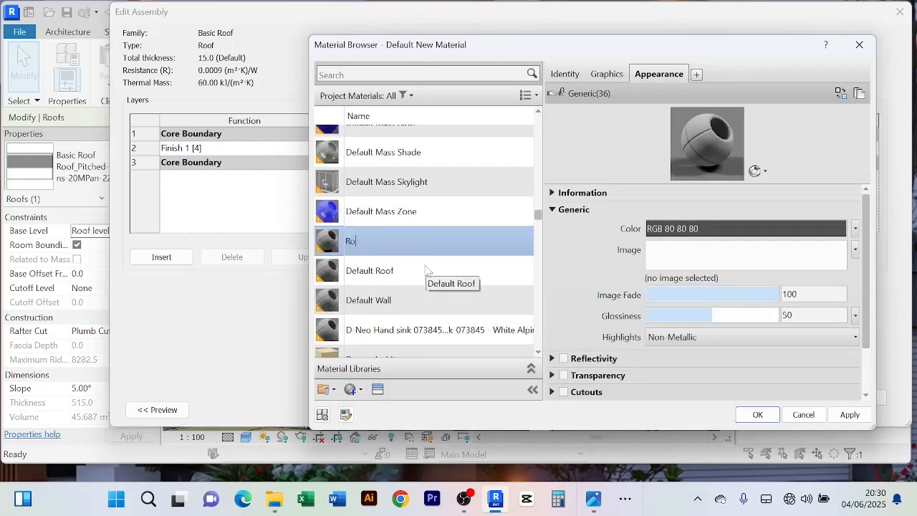
Step: Set the Roof material's shading color to the muted red RGB 145 96 96
{"action": "left_click", "coordinate": [607, 74]}
{"action": "left_click_drag", "start_coordinate": [630, 43], "coordinate": [472, 36]}
{"action": "left_click", "coordinate": [575, 124]}
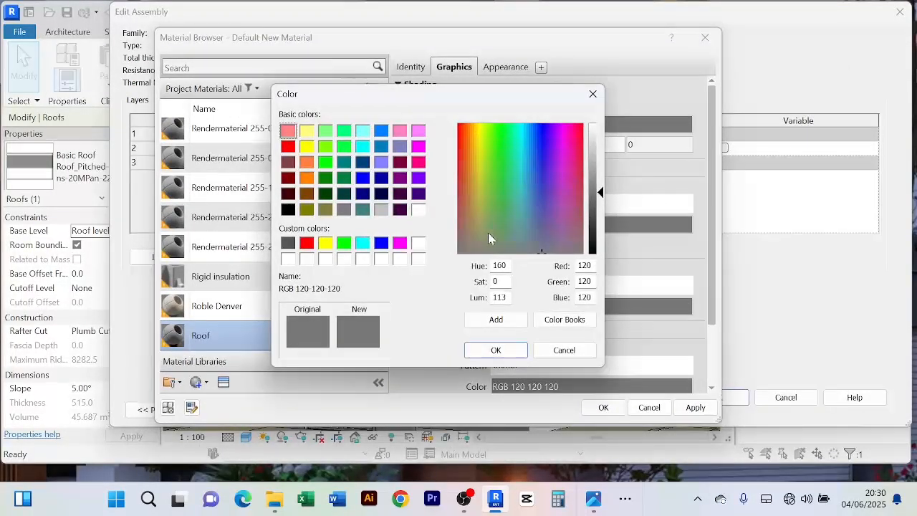
{"action": "mouse_move", "coordinate": [461, 233]}
{"action": "left_mouse_down"}
{"action": "mouse_move", "coordinate": [460, 214]}
{"action": "mouse_move", "coordinate": [459, 228]}
{"action": "left_mouse_up"}
{"action": "left_click", "coordinate": [498, 351]}
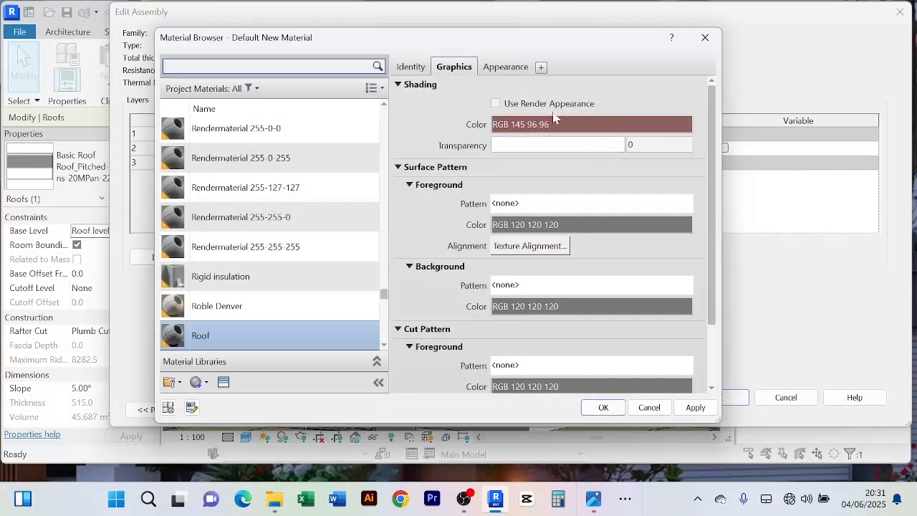
Step: Open the asset replacement for the Roof material's appearance, search for "roof" and show the Appearance Library's Roofing assets
{"action": "left_click", "coordinate": [505, 68]}
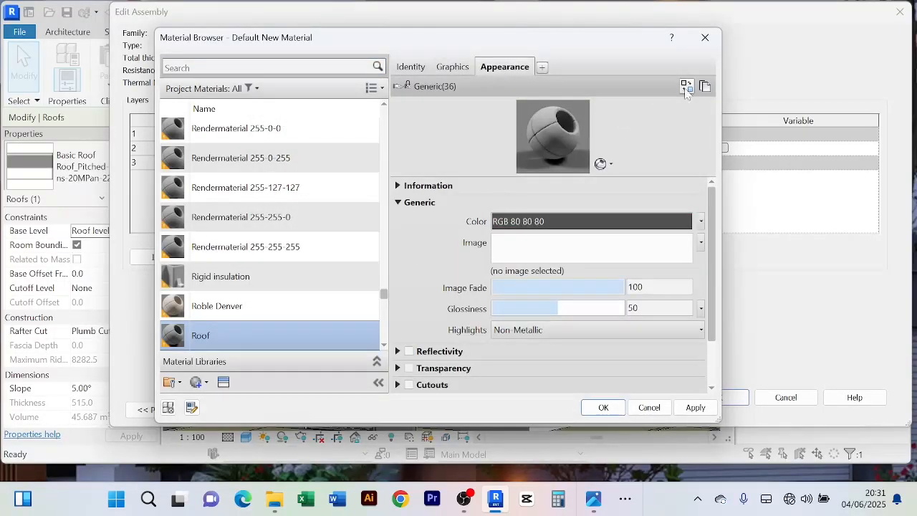
{"action": "left_click", "coordinate": [687, 89]}
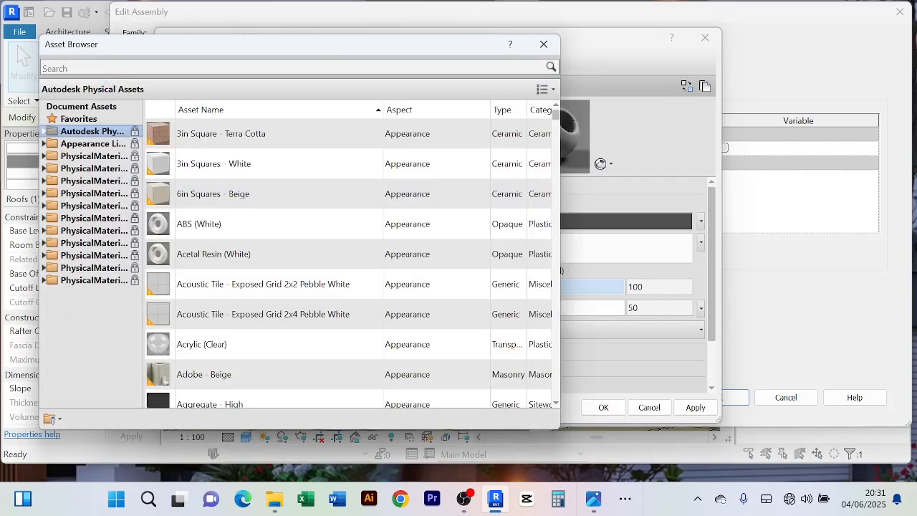
{"action": "left_click", "coordinate": [107, 68]}
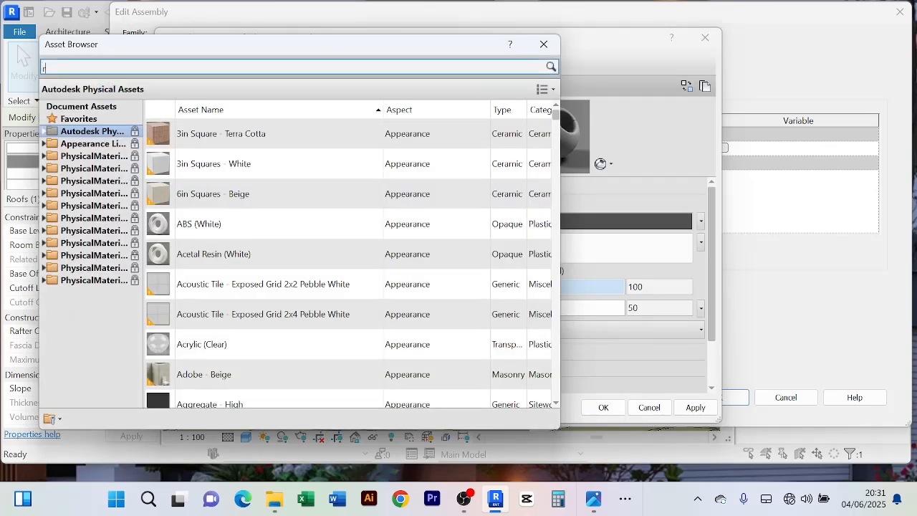
{"action": "type", "text": "roof"}
{"action": "key", "text": "Return"}
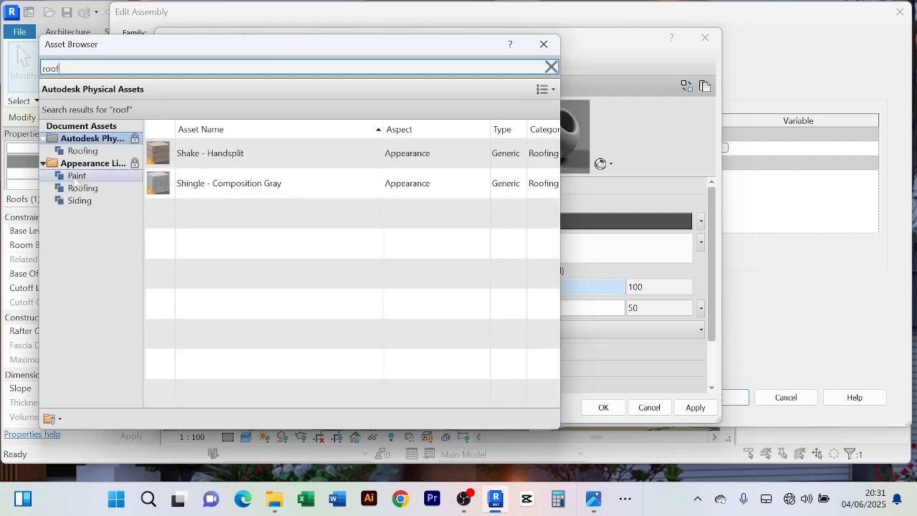
{"action": "left_click", "coordinate": [76, 189]}
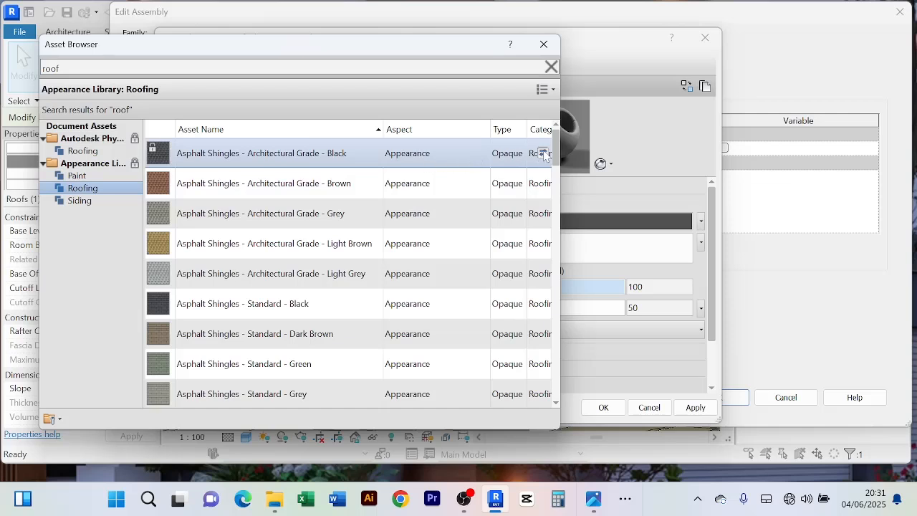
Step: Try the Architectural Grade asphalt shingle appearances in Black, Grey, Light Brown and Light Grey on the Roof material
{"action": "left_click", "coordinate": [544, 156]}
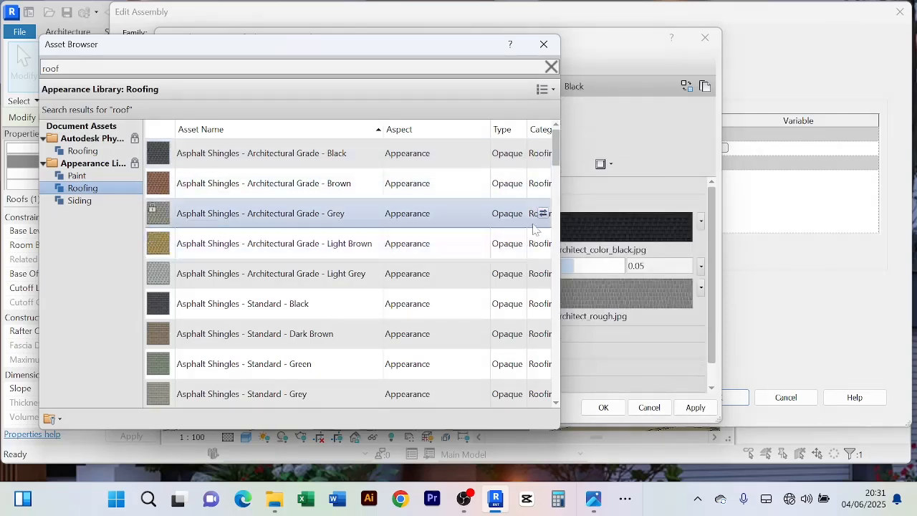
{"action": "left_click", "coordinate": [543, 213]}
{"action": "left_click", "coordinate": [542, 244]}
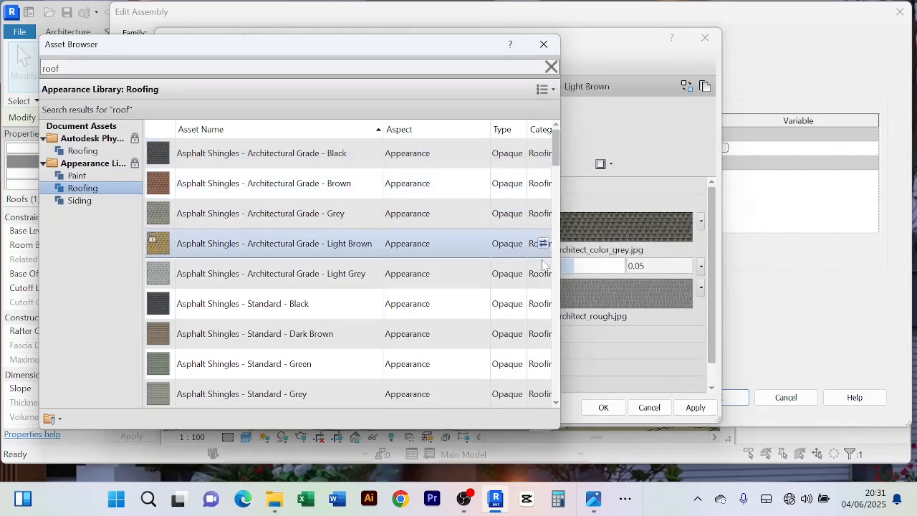
{"action": "left_click", "coordinate": [543, 274]}
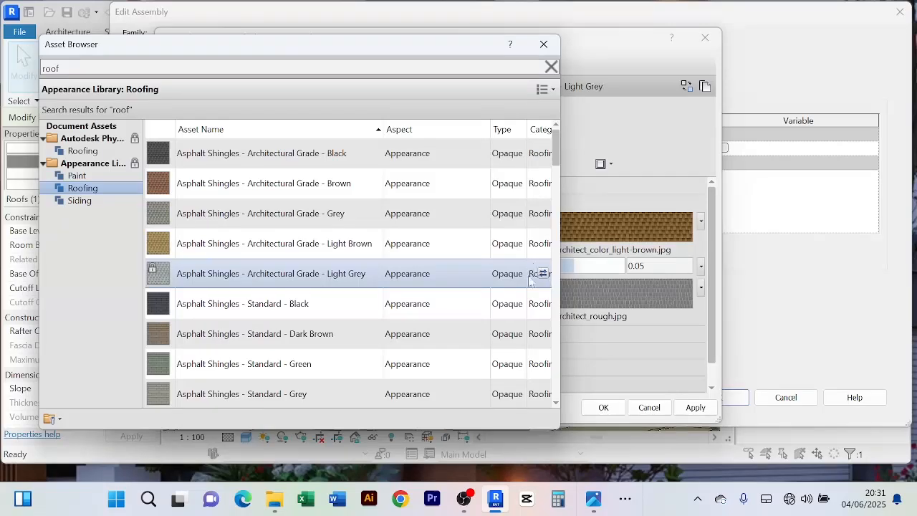
Step: Try the Spanish Tiles - Red, Spanish Tiles - Blend and Spanish Tile - Red 2 appearances on the Roof material
{"action": "scroll", "coordinate": [489, 328], "scroll_direction": "down", "scroll_amount": 5}
{"action": "scroll", "coordinate": [459, 319], "scroll_direction": "down", "scroll_amount": 6}
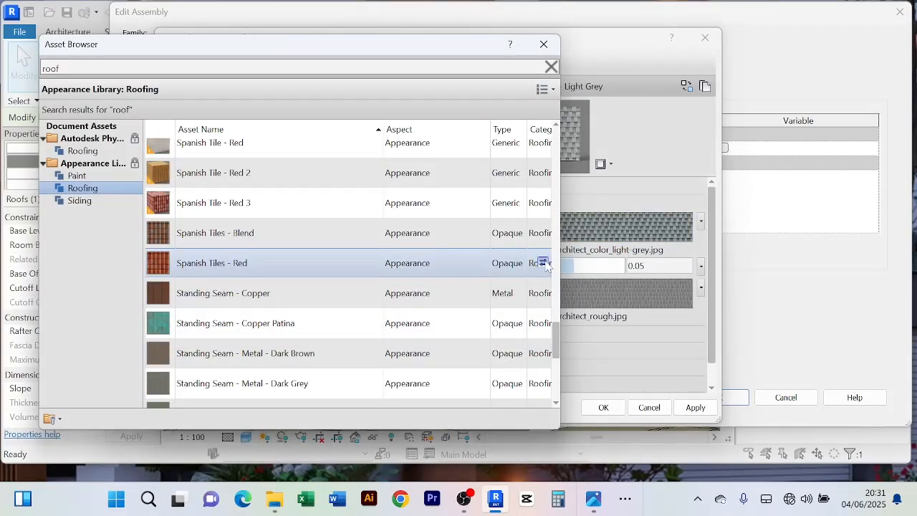
{"action": "left_click", "coordinate": [543, 264]}
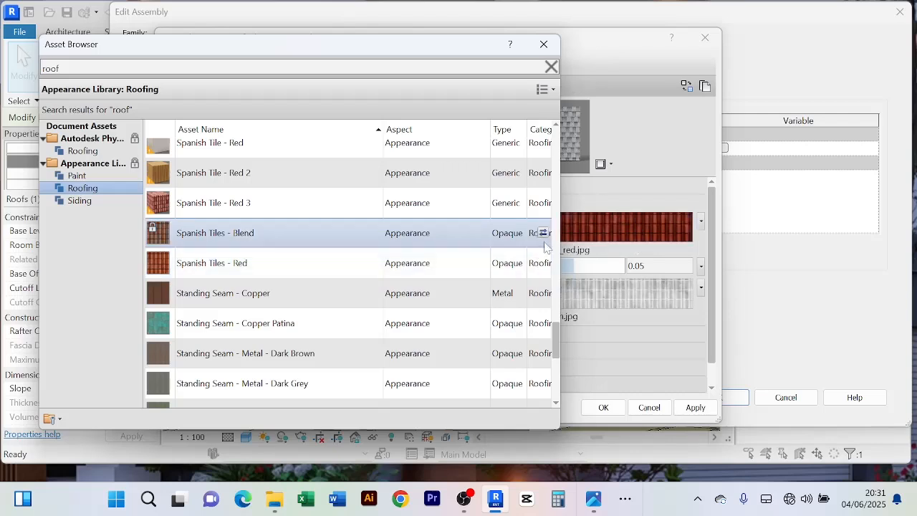
{"action": "left_click", "coordinate": [543, 234]}
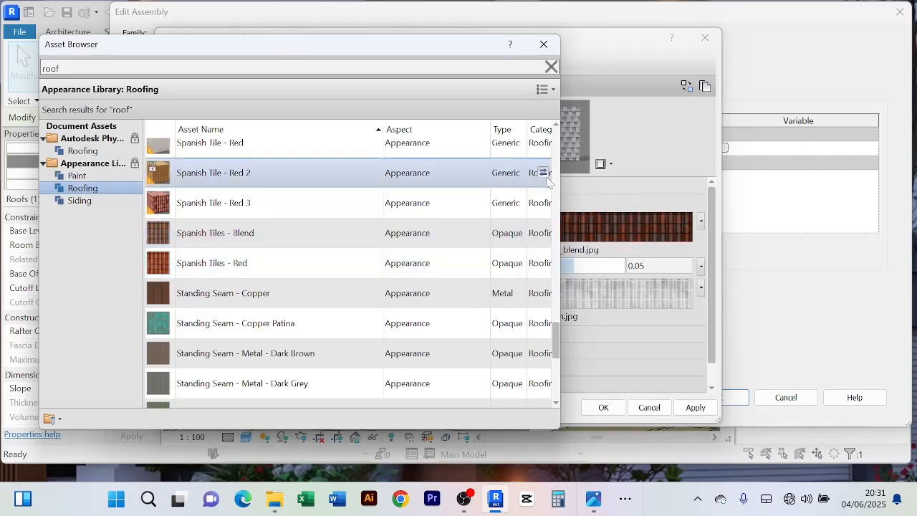
{"action": "left_click", "coordinate": [543, 172]}
Step: Try the Slate Shingles - Red, Shingle - Composition Brown, Shake - Weathered and Spanish Tiles - Red appearances on the Roof material
{"action": "scroll", "coordinate": [449, 229], "scroll_direction": "up", "scroll_amount": 3}
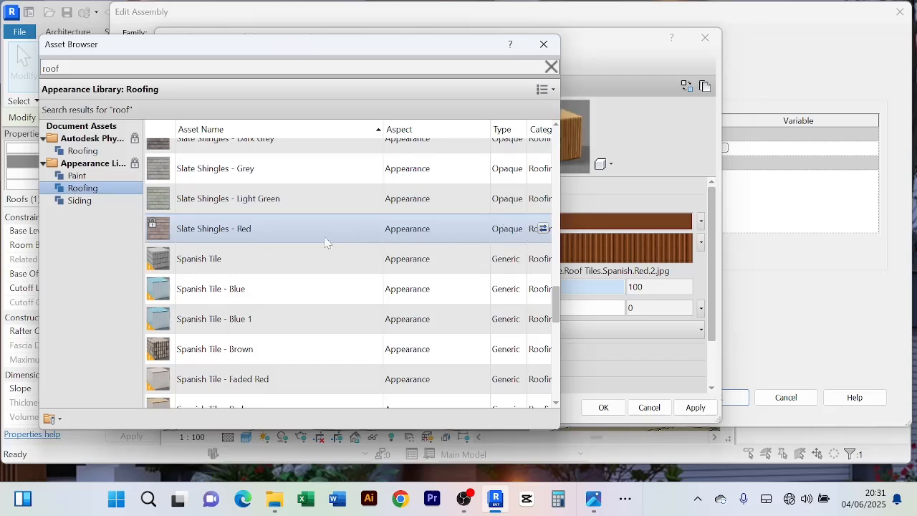
{"action": "left_click", "coordinate": [543, 228]}
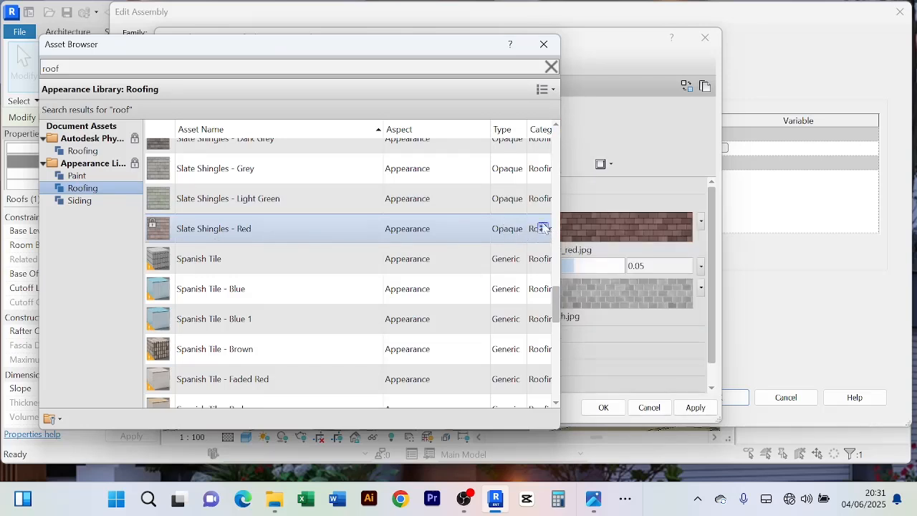
{"action": "scroll", "coordinate": [465, 237], "scroll_direction": "up", "scroll_amount": 1}
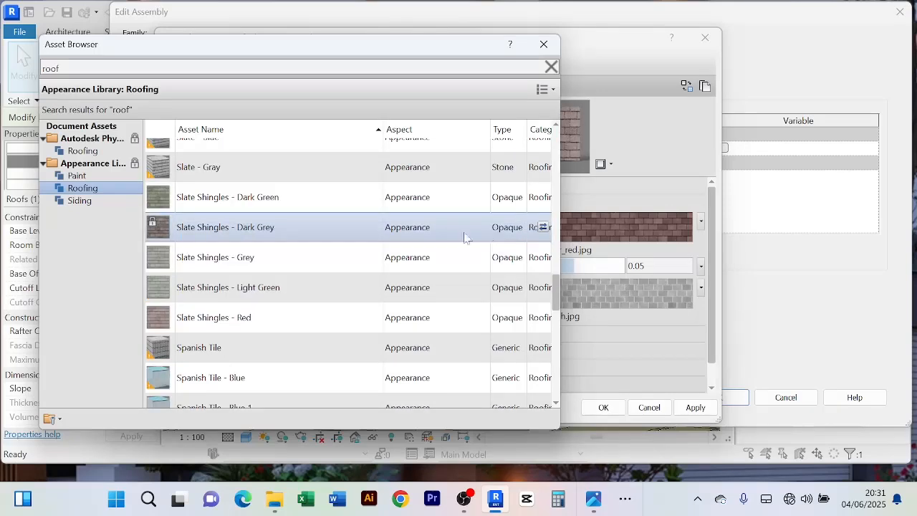
{"action": "scroll", "coordinate": [286, 219], "scroll_direction": "up", "scroll_amount": 2}
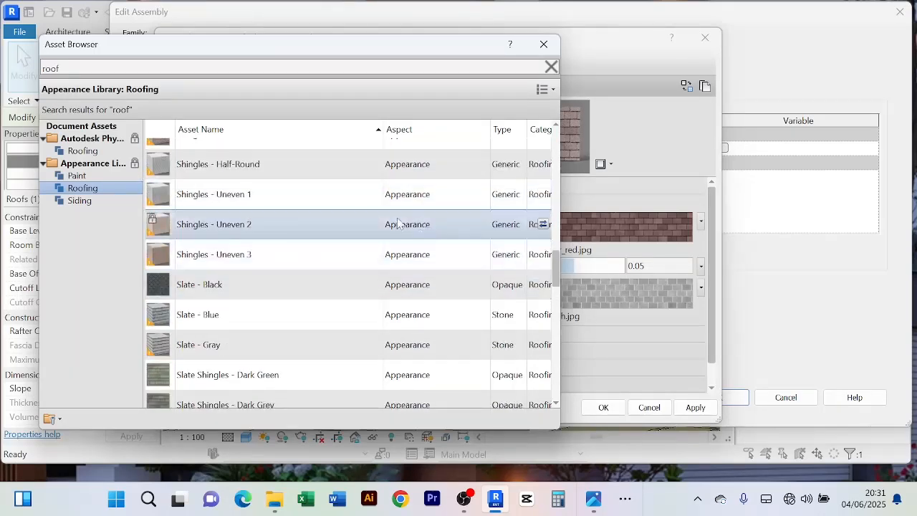
{"action": "scroll", "coordinate": [251, 237], "scroll_direction": "up", "scroll_amount": 2}
{"action": "scroll", "coordinate": [287, 226], "scroll_direction": "up", "scroll_amount": 3}
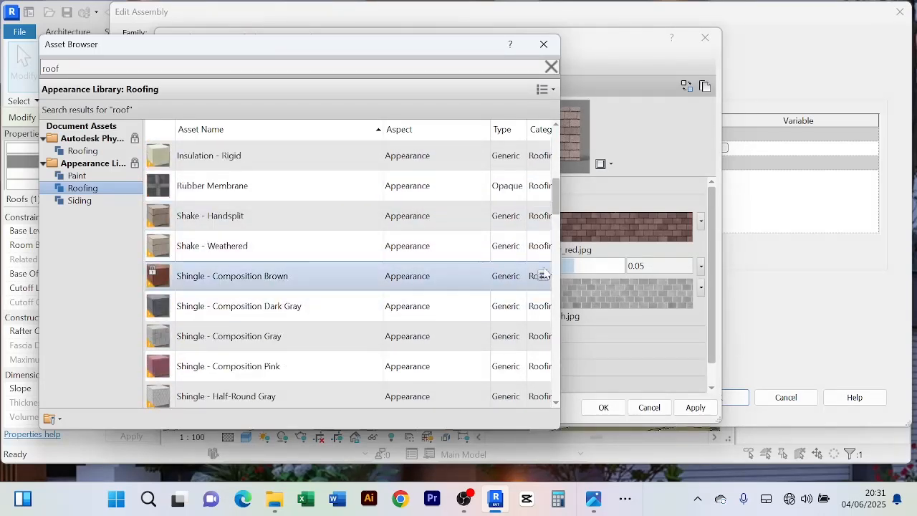
{"action": "left_click", "coordinate": [543, 276]}
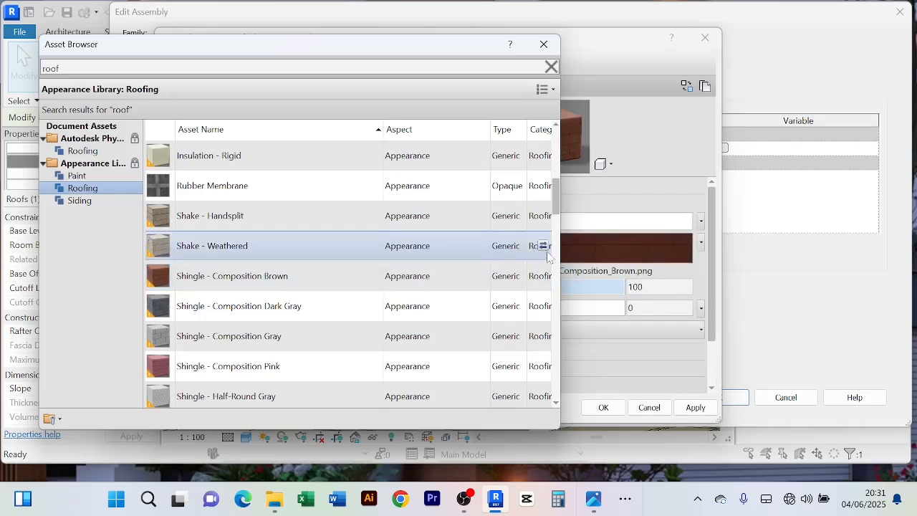
{"action": "left_click", "coordinate": [543, 245]}
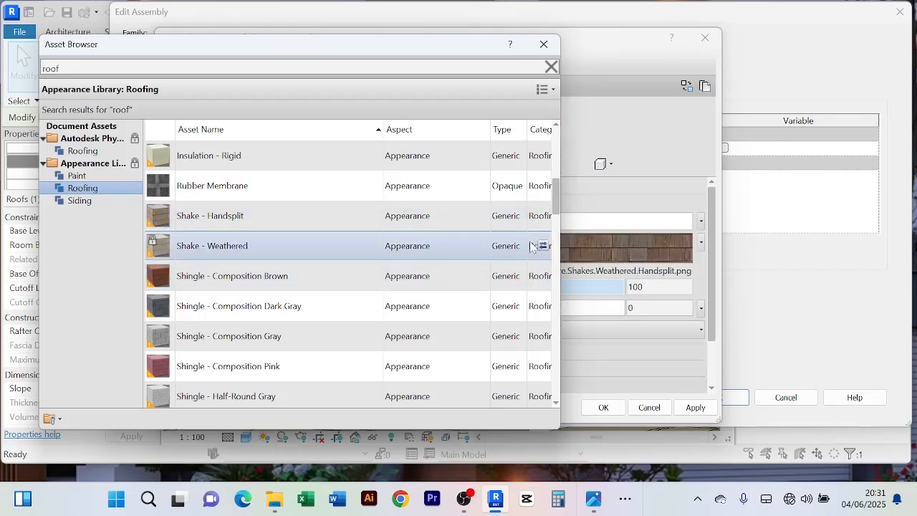
{"action": "scroll", "coordinate": [530, 246], "scroll_direction": "down", "scroll_amount": 8}
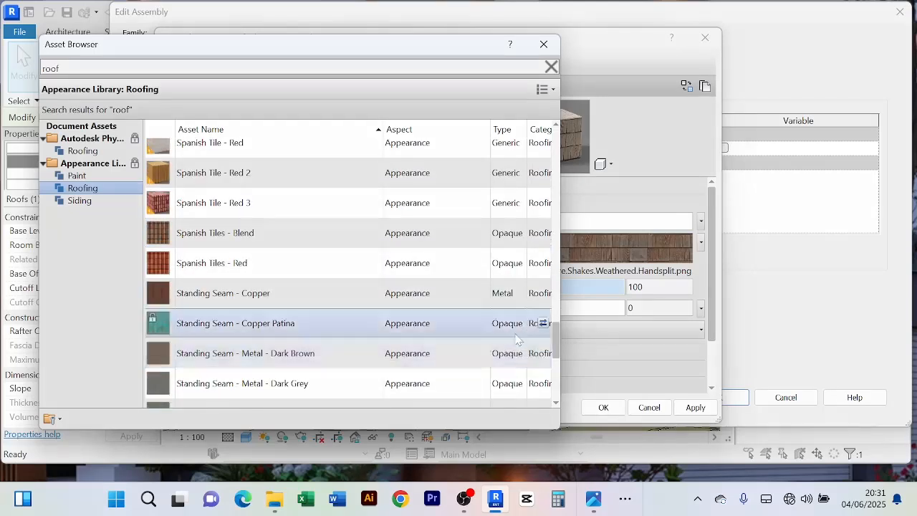
{"action": "left_click", "coordinate": [543, 263]}
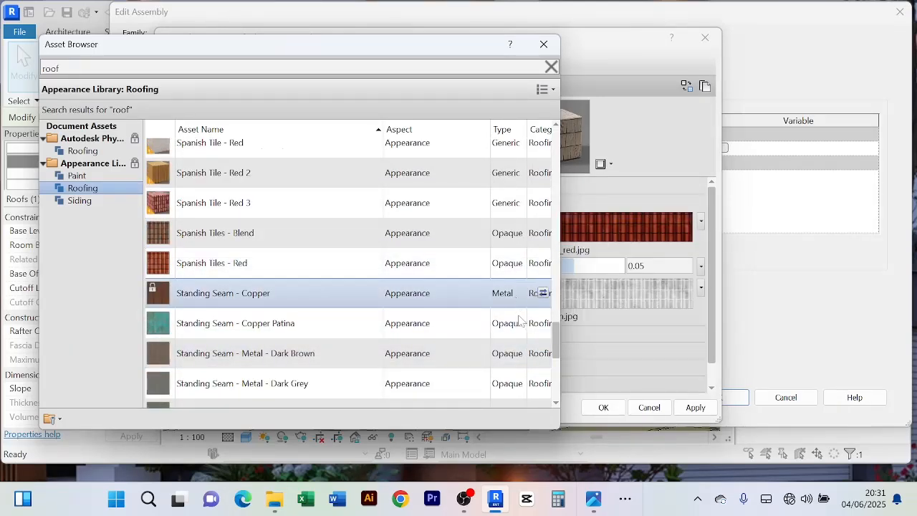
Step: Replace the Roof material's appearance with Standing Seam - Metal - Red and assign the material to the finish layer
{"action": "scroll", "coordinate": [519, 319], "scroll_direction": "down", "scroll_amount": 3}
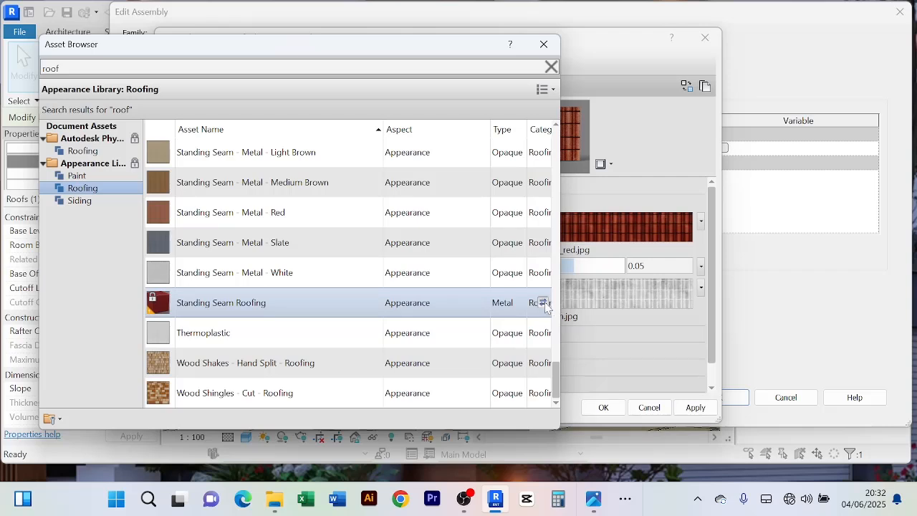
{"action": "left_click", "coordinate": [543, 303]}
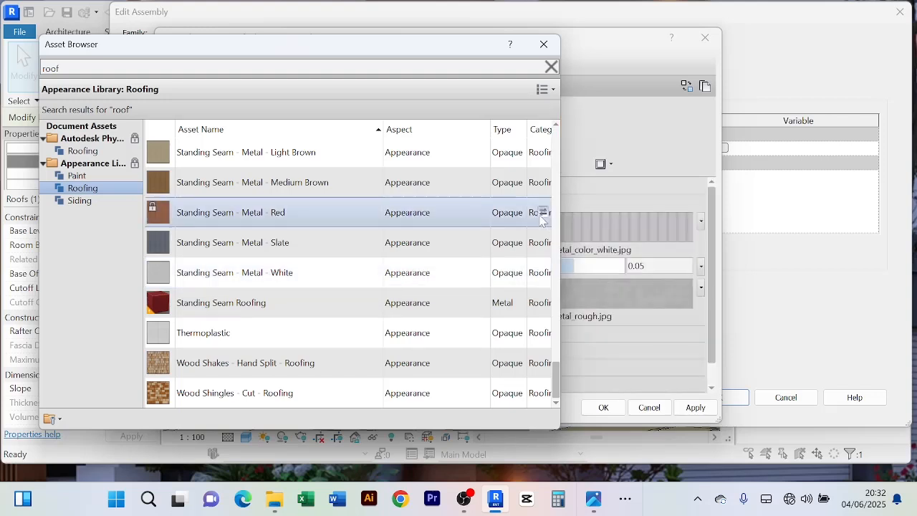
{"action": "left_click", "coordinate": [543, 213]}
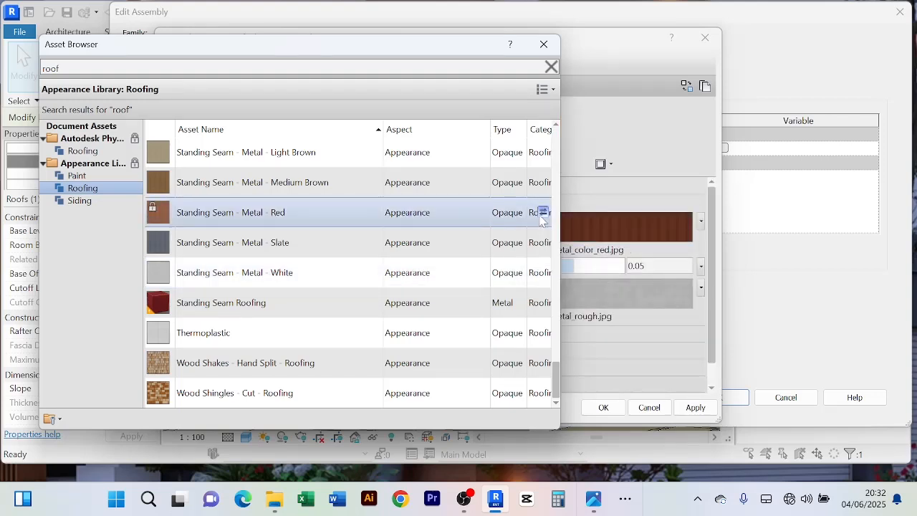
{"action": "left_click", "coordinate": [542, 45]}
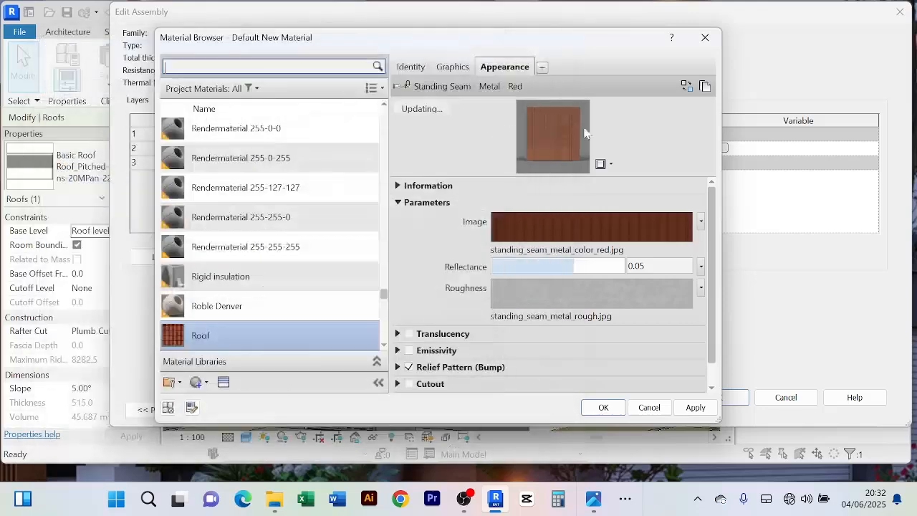
{"action": "left_click", "coordinate": [695, 407]}
{"action": "left_click", "coordinate": [604, 409]}
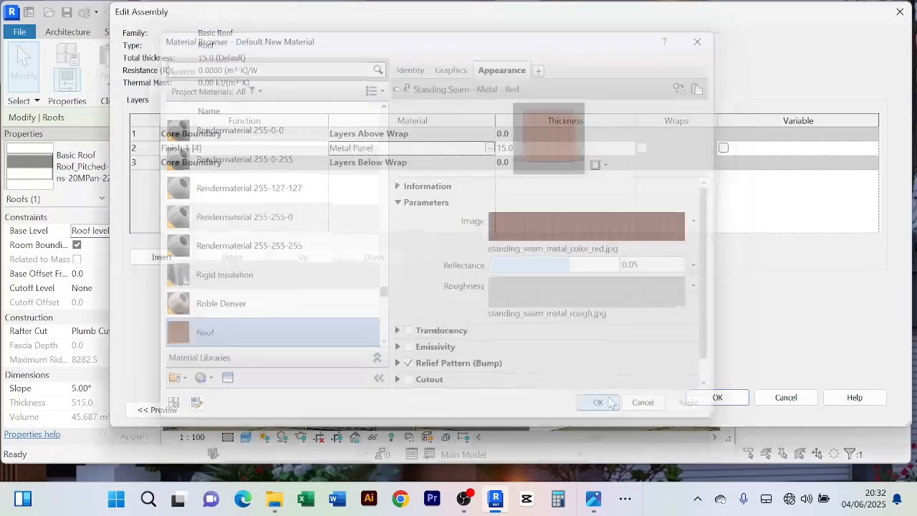
Step: Accept the edited layer assembly, apply the Roof type to the sloped roof and deselect it
{"action": "left_click", "coordinate": [719, 399]}
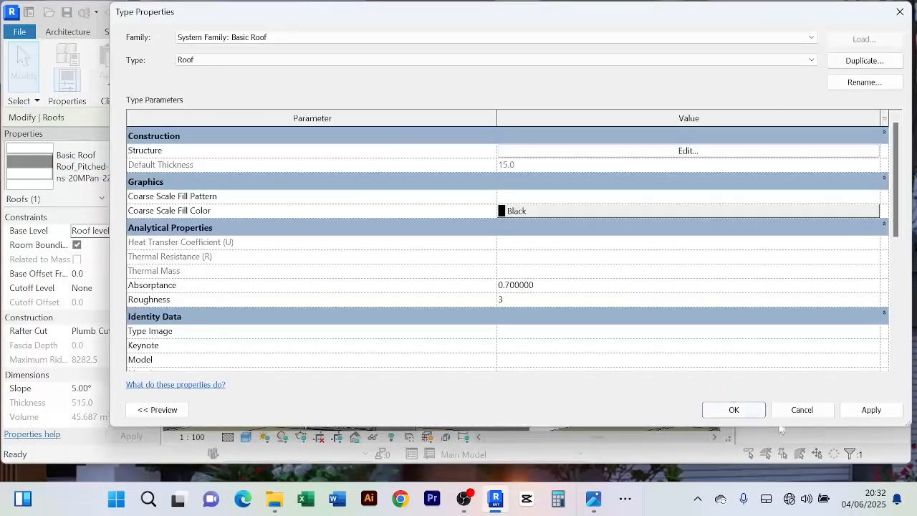
{"action": "left_click", "coordinate": [872, 413]}
{"action": "left_click", "coordinate": [732, 411]}
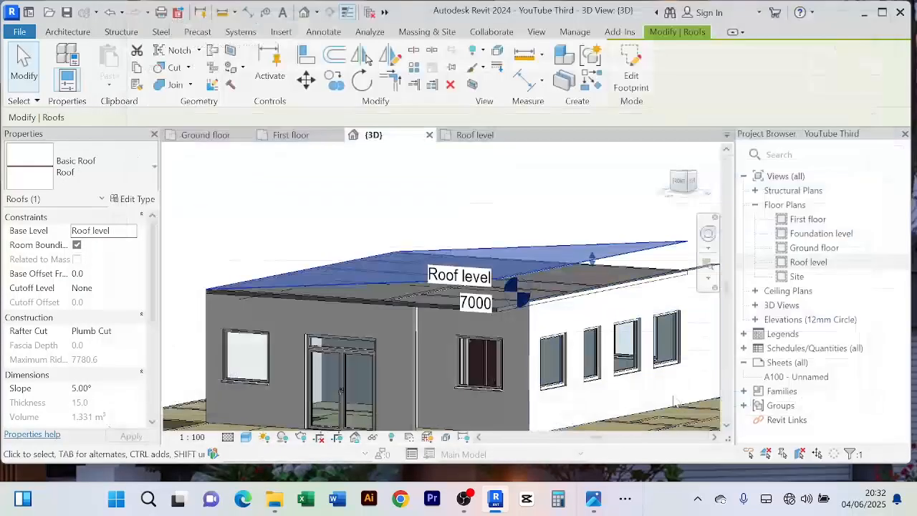
{"action": "left_click", "coordinate": [503, 203]}
Step: Examine the red sloped roof and its fit over the upper storey walls from the front, above and the side
{"action": "scroll", "coordinate": [504, 202], "scroll_direction": "down", "scroll_amount": 1}
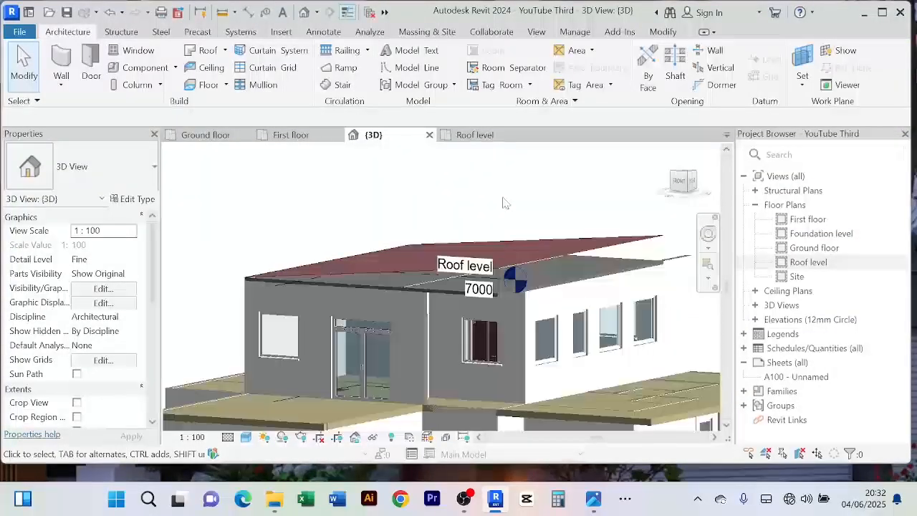
{"action": "middle_click_drag", "start_coordinate": [505, 204], "coordinate": [522, 287], "text": "shift"}
{"action": "scroll", "coordinate": [434, 288], "scroll_direction": "up", "scroll_amount": 3}
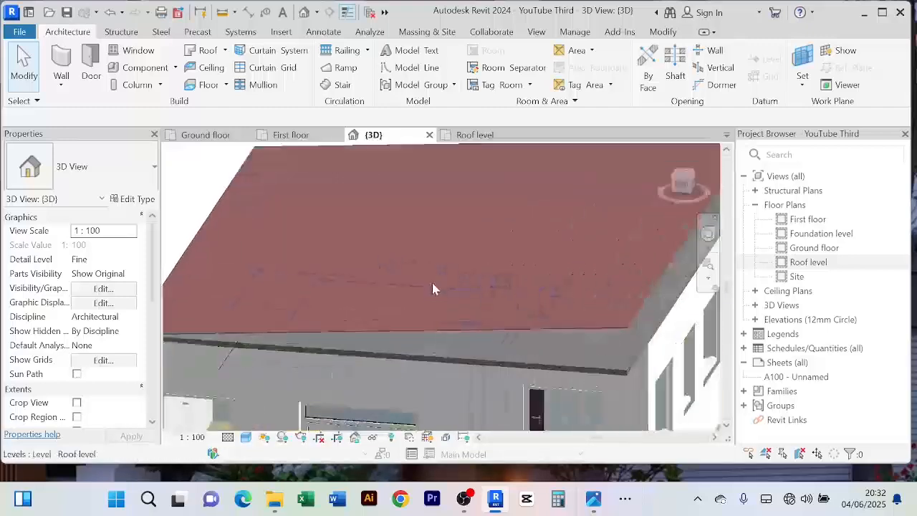
{"action": "scroll", "coordinate": [412, 255], "scroll_direction": "down", "scroll_amount": 2}
{"action": "middle_click_drag", "start_coordinate": [413, 259], "coordinate": [394, 278]}
{"action": "scroll", "coordinate": [461, 262], "scroll_direction": "down", "scroll_amount": 4}
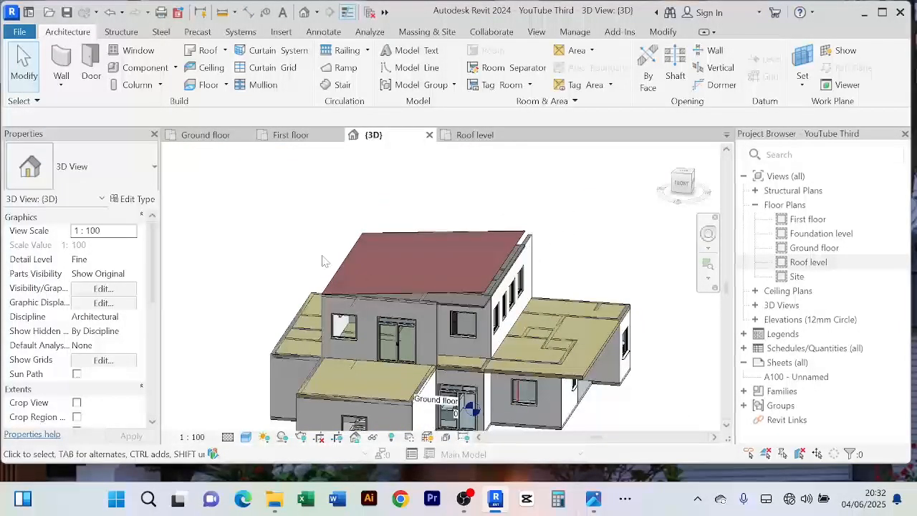
{"action": "middle_click_drag", "start_coordinate": [308, 250], "coordinate": [338, 239], "text": "shift"}
{"action": "scroll", "coordinate": [384, 237], "scroll_direction": "up", "scroll_amount": 5}
{"action": "scroll", "coordinate": [335, 229], "scroll_direction": "down", "scroll_amount": 3}
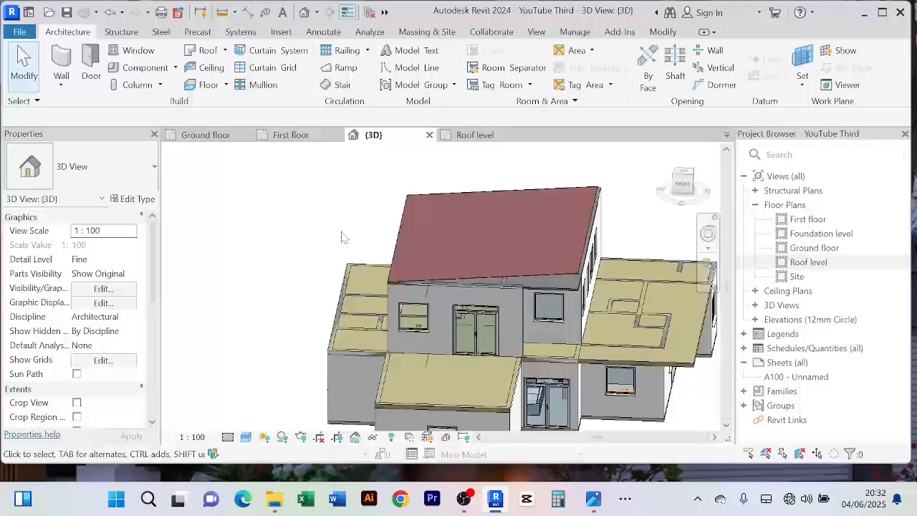
{"action": "middle_click_drag", "start_coordinate": [324, 249], "coordinate": [470, 268], "text": "shift"}
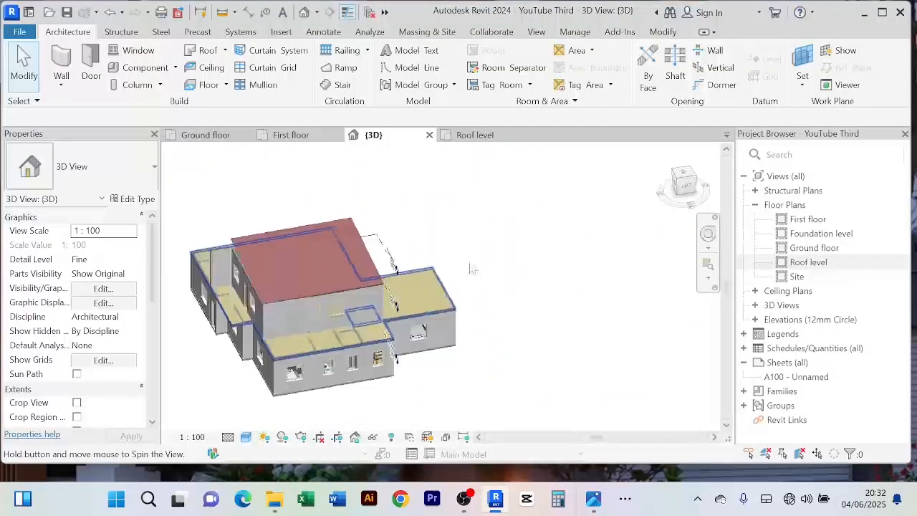
{"action": "scroll", "coordinate": [342, 284], "scroll_direction": "up", "scroll_amount": 3}
{"action": "scroll", "coordinate": [336, 278], "scroll_direction": "down", "scroll_amount": 3}
{"action": "middle_click_drag", "start_coordinate": [316, 266], "coordinate": [351, 277]}
{"action": "scroll", "coordinate": [350, 284], "scroll_direction": "up", "scroll_amount": 3}
{"action": "scroll", "coordinate": [380, 268], "scroll_direction": "down", "scroll_amount": 3}
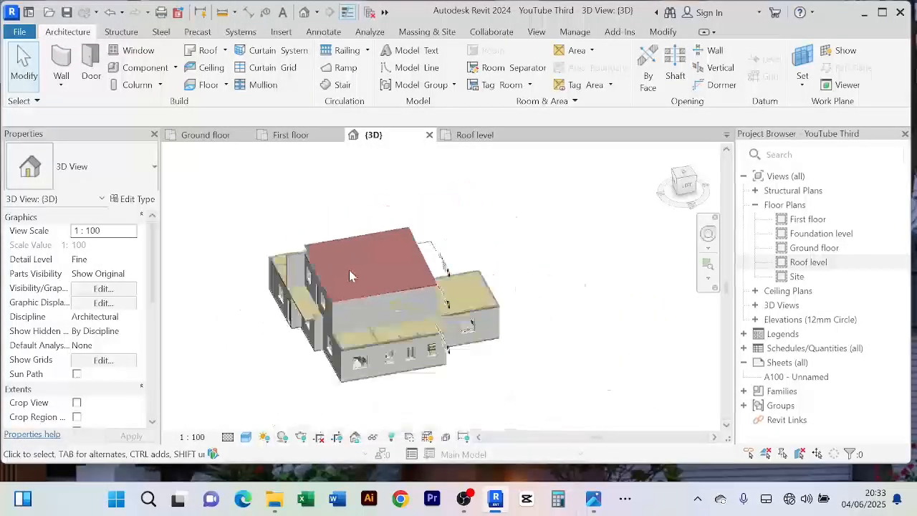
{"action": "scroll", "coordinate": [349, 276], "scroll_direction": "up", "scroll_amount": 3}
{"action": "scroll", "coordinate": [348, 275], "scroll_direction": "down", "scroll_amount": 5}
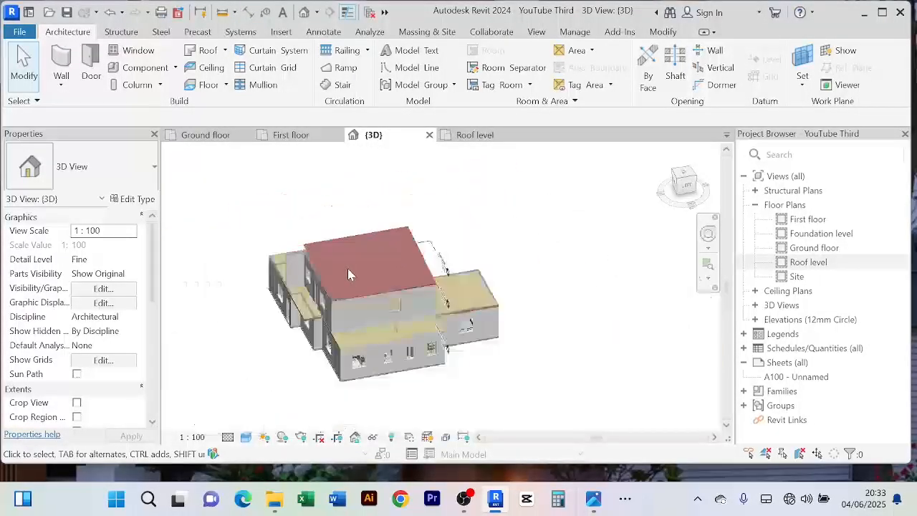
{"action": "scroll", "coordinate": [348, 275], "scroll_direction": "up", "scroll_amount": 4}
{"action": "scroll", "coordinate": [348, 270], "scroll_direction": "down", "scroll_amount": 3}
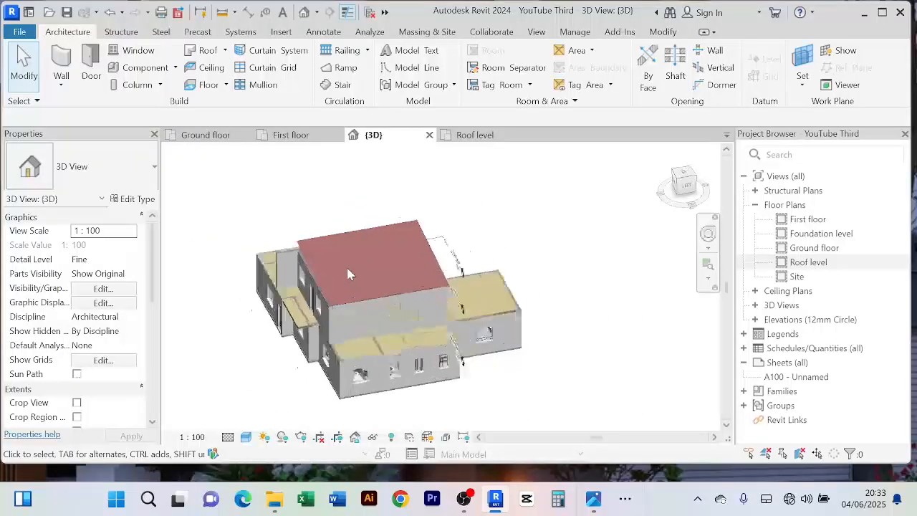
Step: Examine the house with its red sloped roof from the corners and from the front, right, back and left sides
{"action": "scroll", "coordinate": [348, 272], "scroll_direction": "up", "scroll_amount": 3}
{"action": "scroll", "coordinate": [336, 255], "scroll_direction": "down", "scroll_amount": 3}
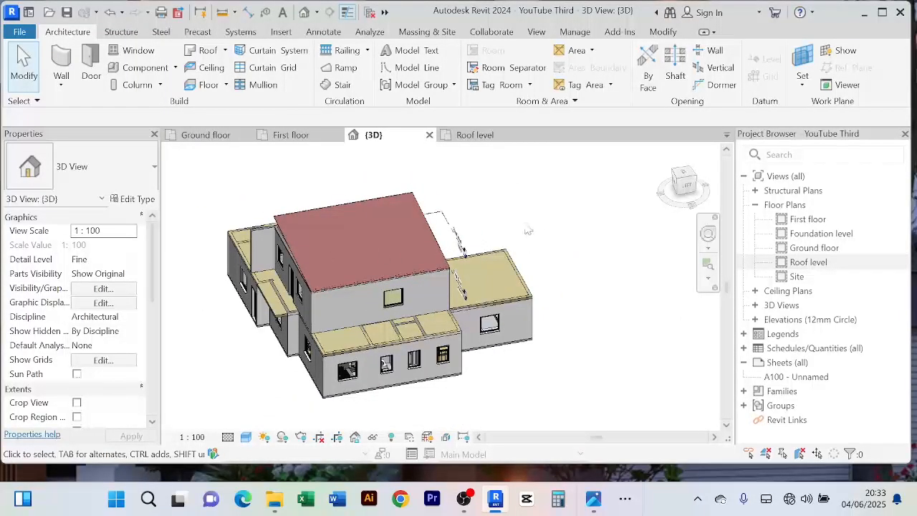
{"action": "mouse_move", "coordinate": [686, 175]}
{"action": "left_mouse_down"}
{"action": "mouse_move", "coordinate": [674, 172]}
{"action": "mouse_move", "coordinate": [665, 194]}
{"action": "mouse_move", "coordinate": [627, 197]}
{"action": "mouse_move", "coordinate": [602, 219]}
{"action": "mouse_move", "coordinate": [575, 219]}
{"action": "mouse_move", "coordinate": [605, 200]}
{"action": "left_mouse_up"}
{"action": "left_click", "coordinate": [673, 179]}
{"action": "left_click", "coordinate": [677, 187]}
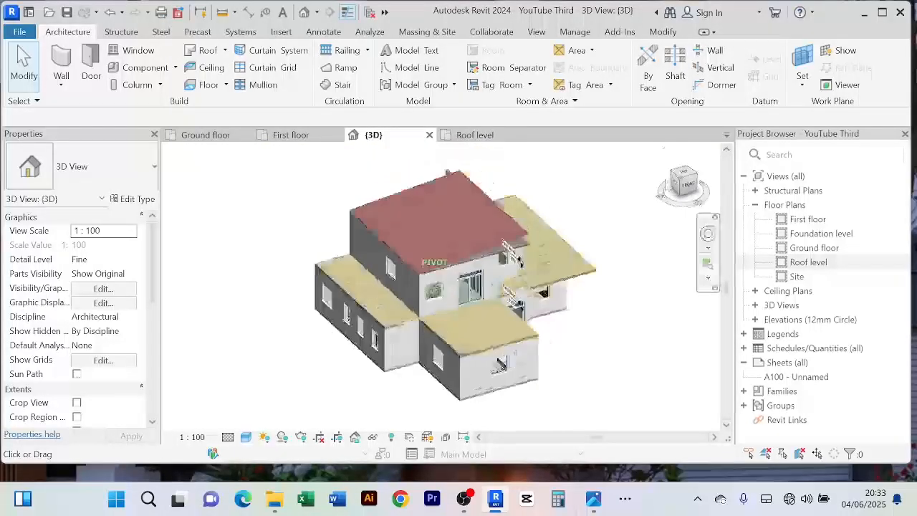
{"action": "mouse_move", "coordinate": [676, 187]}
{"action": "left_mouse_down"}
{"action": "mouse_move", "coordinate": [665, 200]}
{"action": "mouse_move", "coordinate": [590, 194]}
{"action": "mouse_move", "coordinate": [601, 270]}
{"action": "left_mouse_up"}
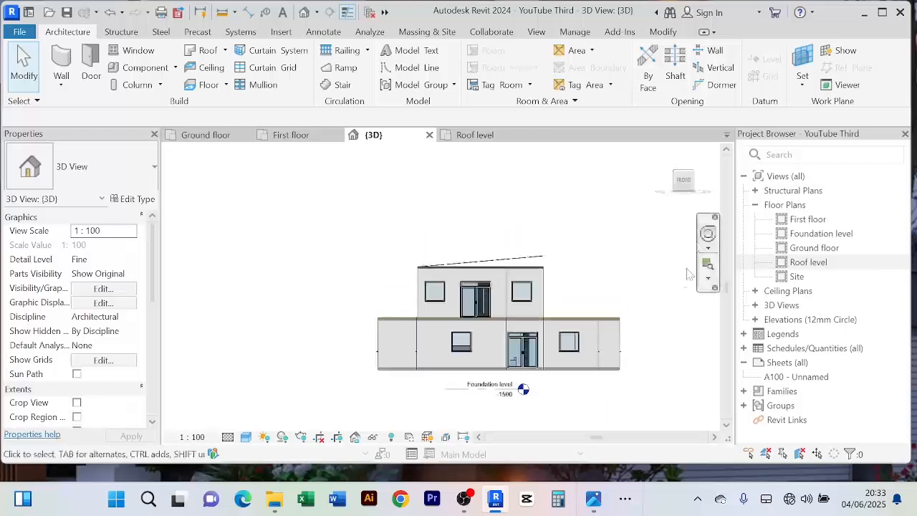
{"action": "scroll", "coordinate": [601, 270], "scroll_direction": "up", "scroll_amount": 3}
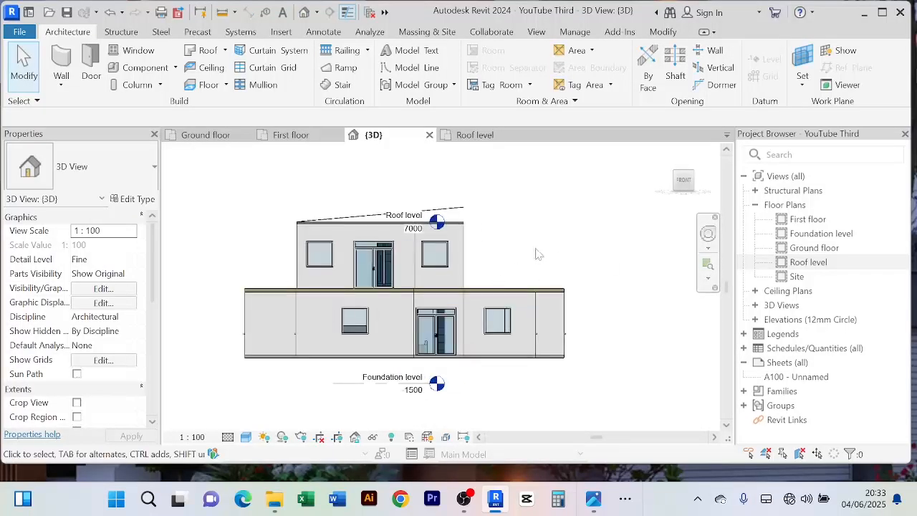
{"action": "left_click", "coordinate": [702, 187]}
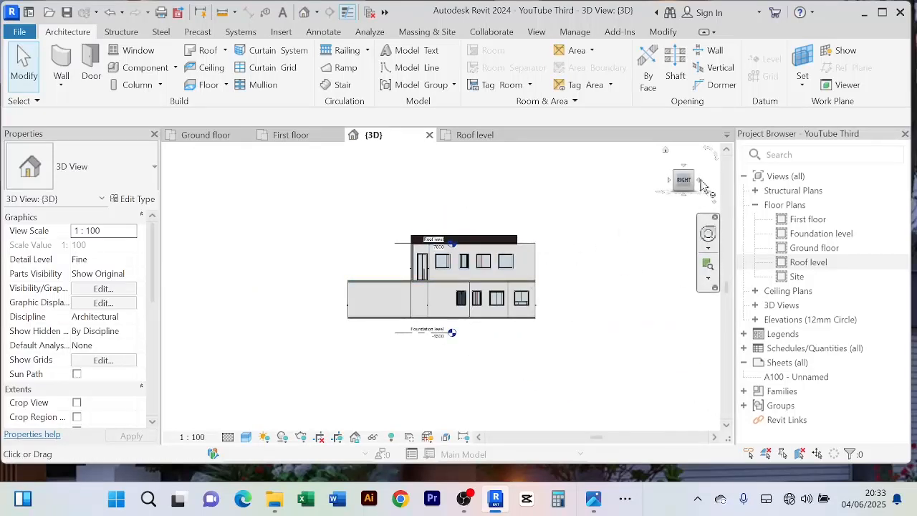
{"action": "left_click", "coordinate": [702, 186]}
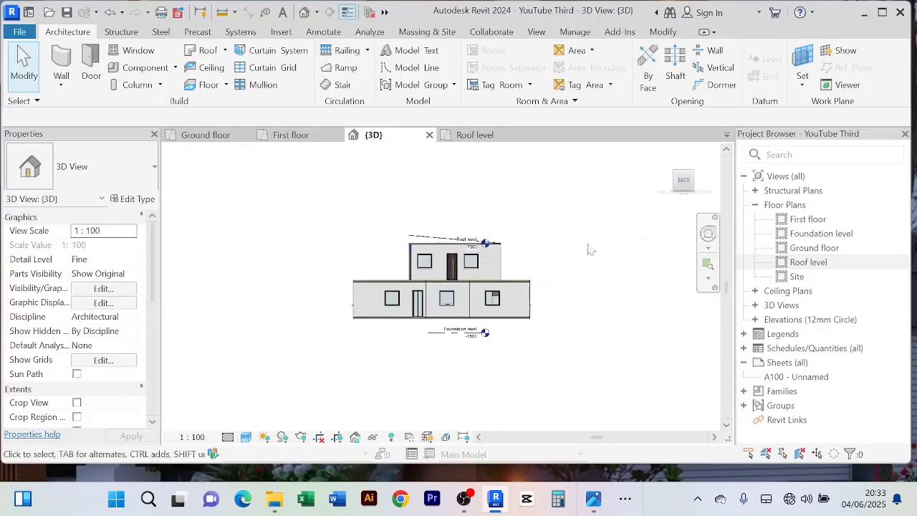
{"action": "left_click", "coordinate": [703, 187]}
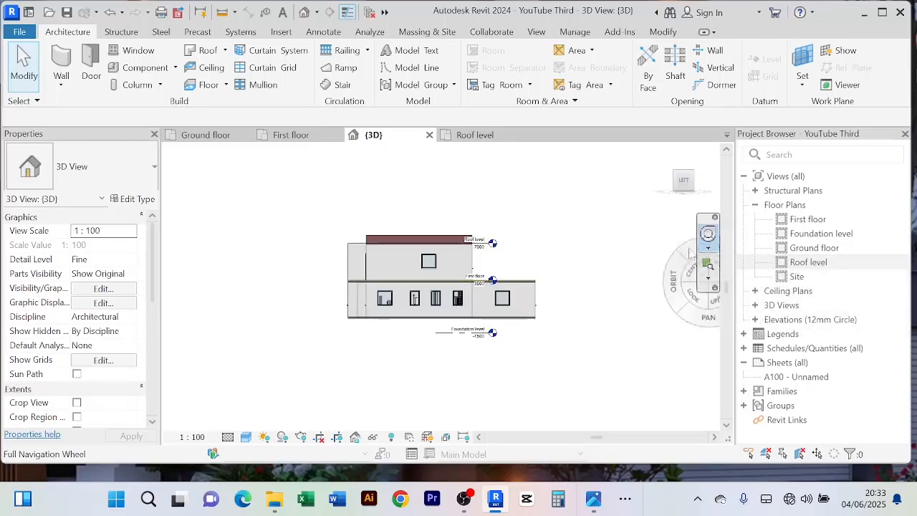
Step: Orbit around the house with the navigation wheel and inspect the roof slope from eye level and from above
{"action": "left_click", "coordinate": [707, 236]}
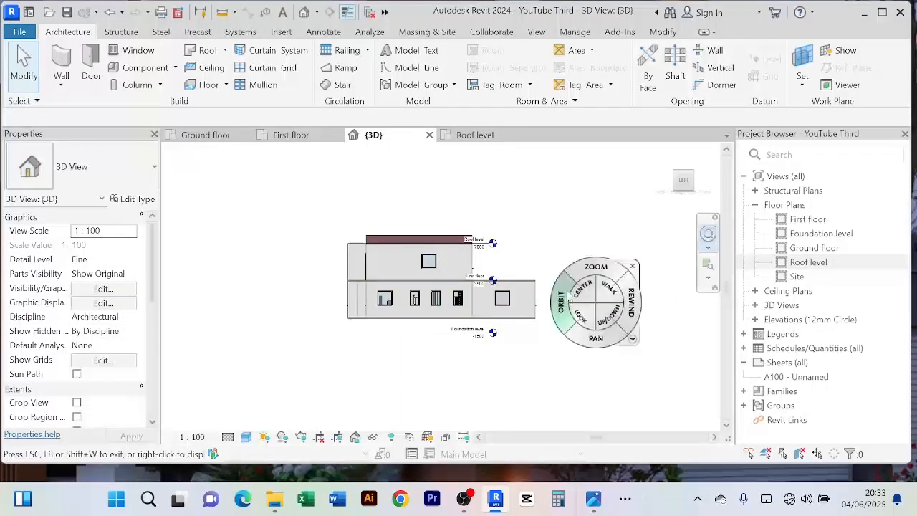
{"action": "left_click_drag", "start_coordinate": [570, 305], "coordinate": [480, 266]}
{"action": "scroll", "coordinate": [480, 267], "scroll_direction": "up", "scroll_amount": 2}
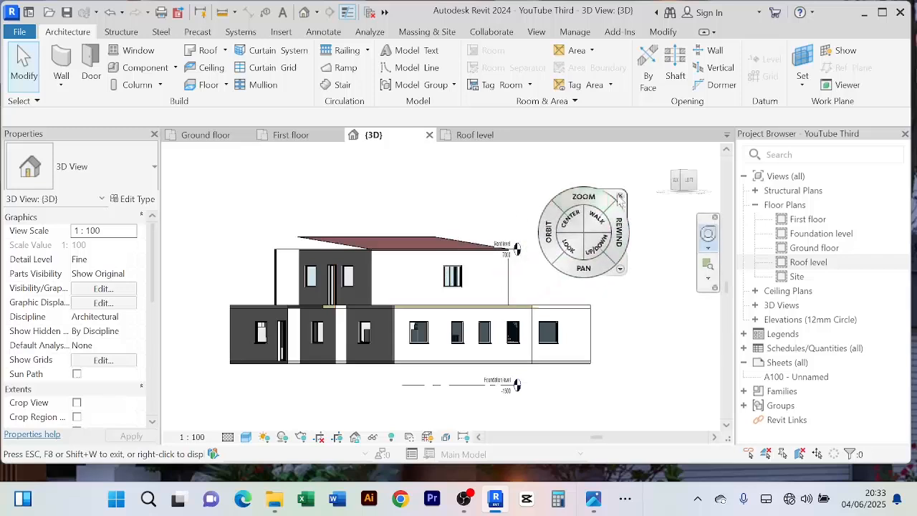
{"action": "left_click", "coordinate": [621, 196]}
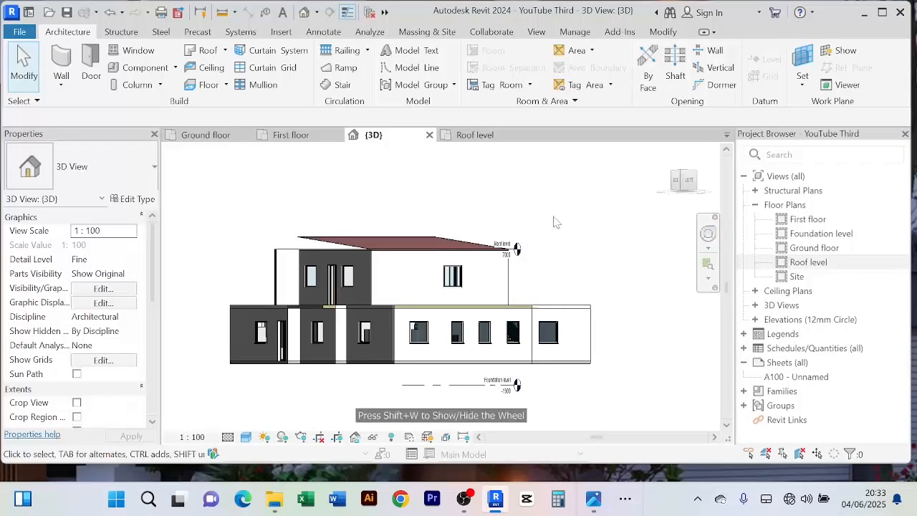
{"action": "scroll", "coordinate": [556, 222], "scroll_direction": "down", "scroll_amount": 2}
{"action": "scroll", "coordinate": [552, 222], "scroll_direction": "up", "scroll_amount": 3}
{"action": "scroll", "coordinate": [481, 268], "scroll_direction": "down", "scroll_amount": 3}
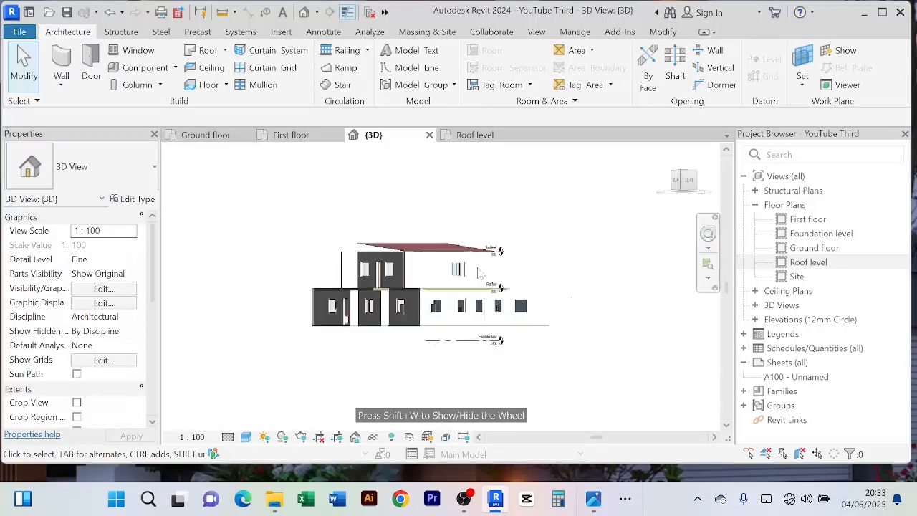
{"action": "scroll", "coordinate": [550, 242], "scroll_direction": "up", "scroll_amount": 4}
{"action": "scroll", "coordinate": [549, 244], "scroll_direction": "down", "scroll_amount": 5}
{"action": "middle_click_drag", "start_coordinate": [566, 265], "coordinate": [546, 357]}
{"action": "scroll", "coordinate": [551, 253], "scroll_direction": "up", "scroll_amount": 1}
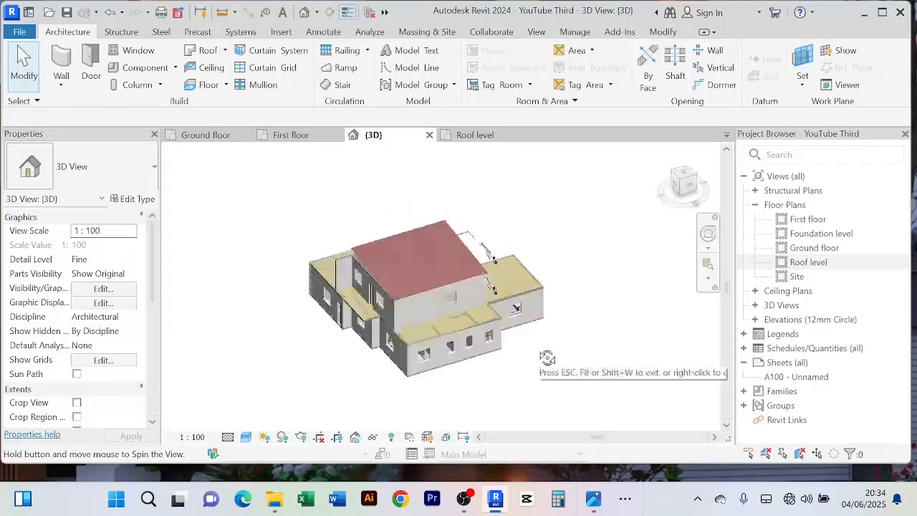
Step: Select the red sloped roof, inspect its edges and the walls beneath it, and deselect it
{"action": "scroll", "coordinate": [434, 262], "scroll_direction": "up", "scroll_amount": 5}
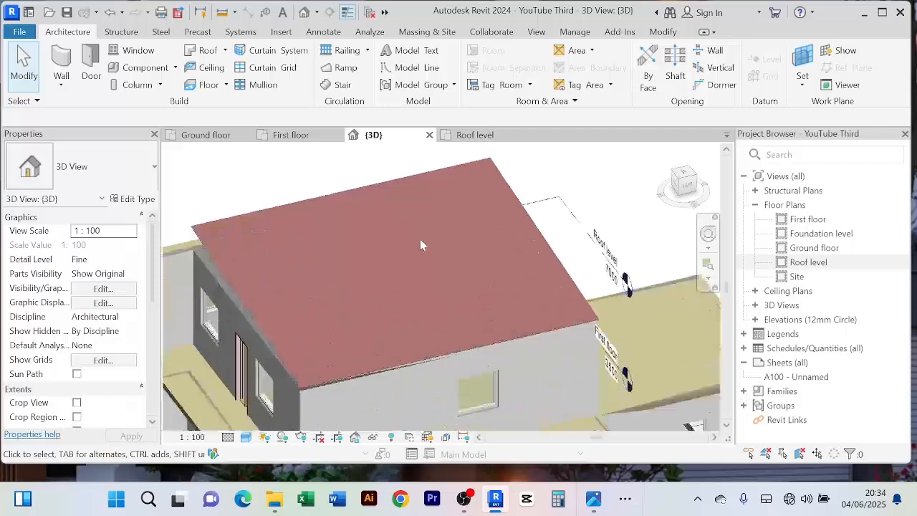
{"action": "left_click", "coordinate": [305, 200]}
{"action": "scroll", "coordinate": [423, 287], "scroll_direction": "down", "scroll_amount": 3}
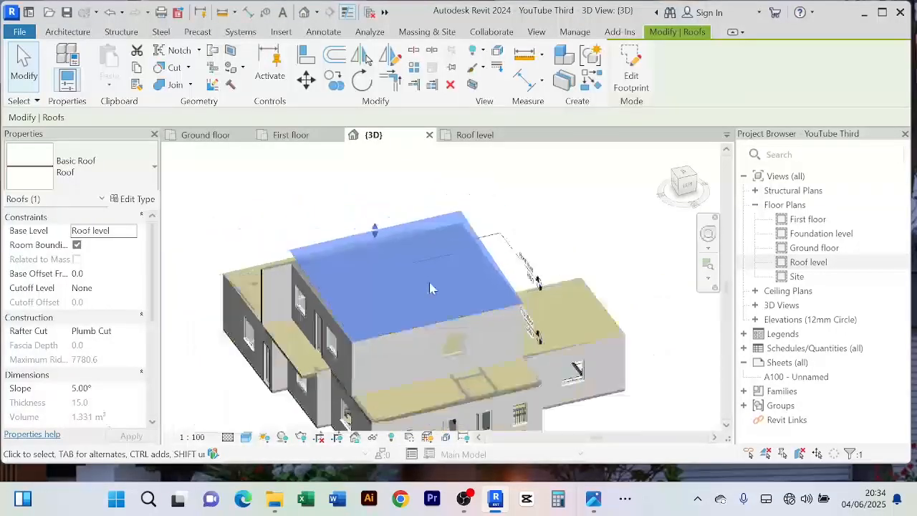
{"action": "middle_click_drag", "start_coordinate": [429, 288], "coordinate": [399, 266], "text": "shift"}
{"action": "middle_click_drag", "start_coordinate": [364, 307], "coordinate": [370, 339], "text": "shift"}
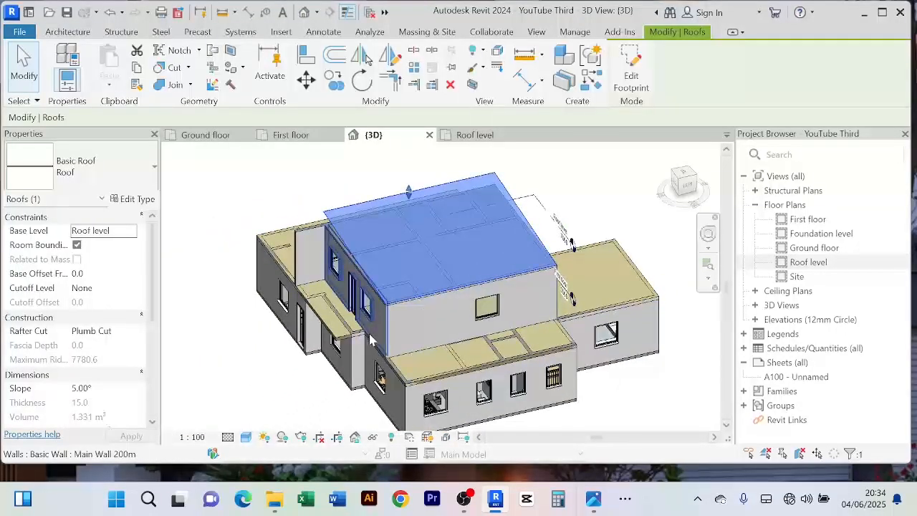
{"action": "scroll", "coordinate": [370, 340], "scroll_direction": "up", "scroll_amount": 4}
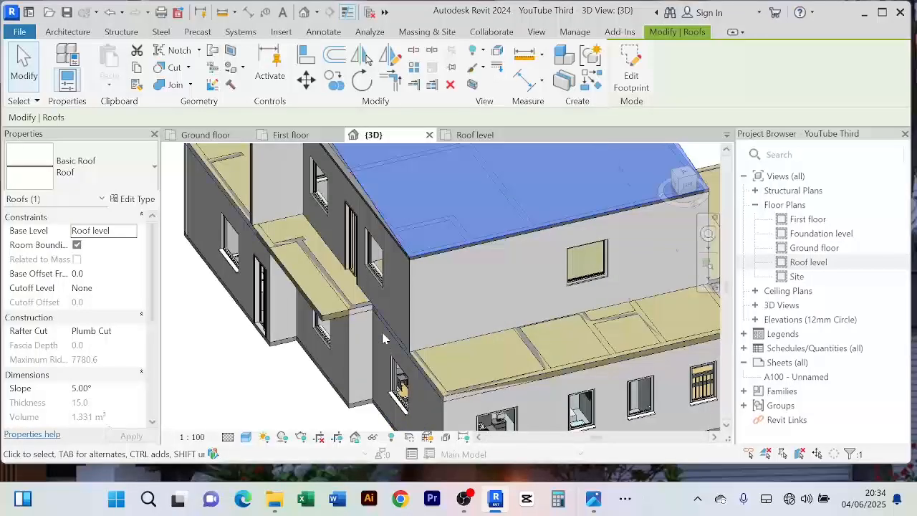
{"action": "scroll", "coordinate": [437, 272], "scroll_direction": "down", "scroll_amount": 4}
{"action": "scroll", "coordinate": [406, 285], "scroll_direction": "up", "scroll_amount": 4}
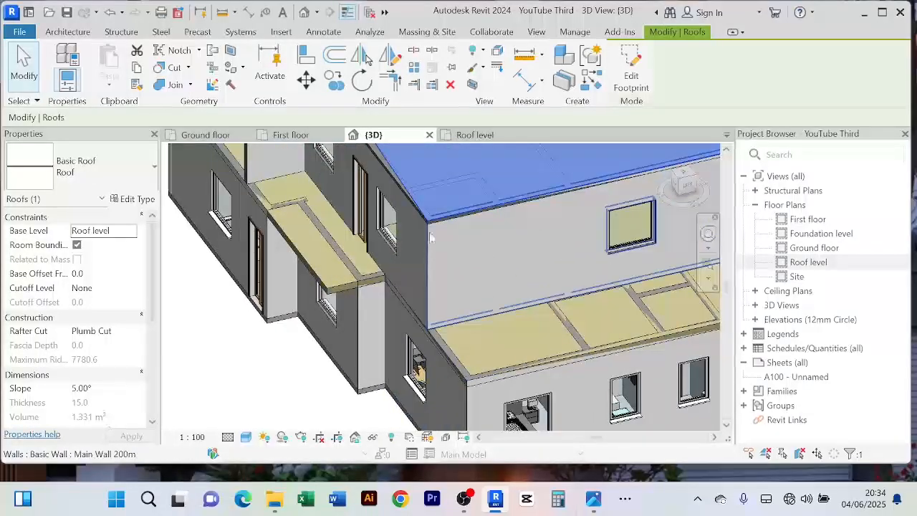
{"action": "scroll", "coordinate": [393, 311], "scroll_direction": "down", "scroll_amount": 2}
{"action": "middle_click_drag", "start_coordinate": [433, 311], "coordinate": [370, 317]}
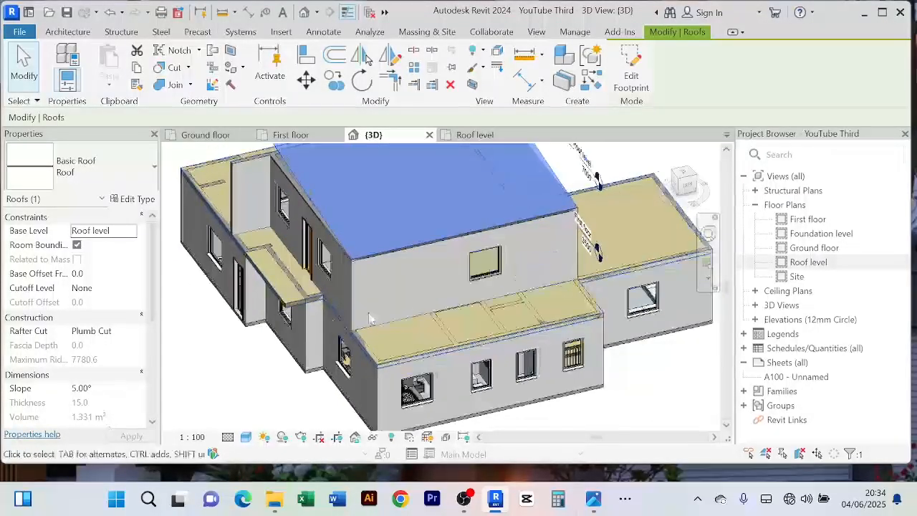
{"action": "middle_click_drag", "start_coordinate": [596, 315], "coordinate": [541, 302]}
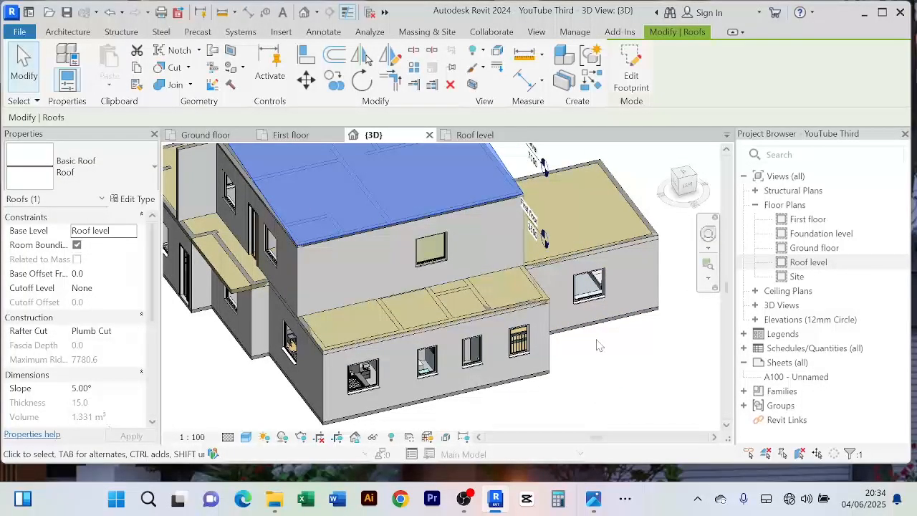
{"action": "scroll", "coordinate": [604, 341], "scroll_direction": "down", "scroll_amount": 2}
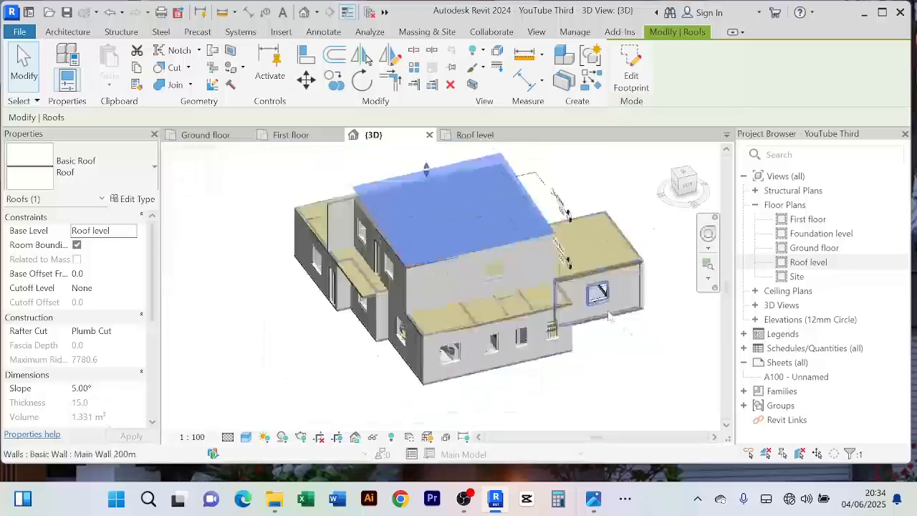
{"action": "left_click", "coordinate": [620, 334]}
{"action": "middle_click_drag", "start_coordinate": [620, 334], "coordinate": [547, 328]}
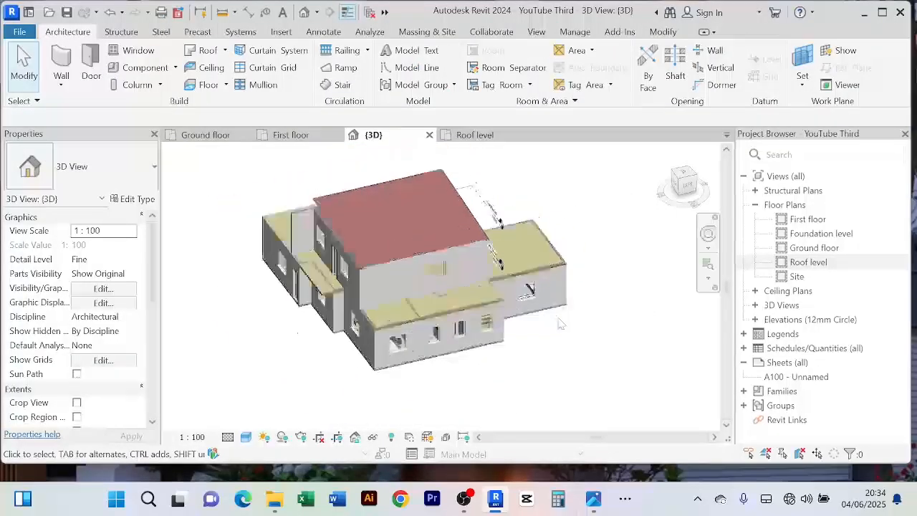
Step: Examine the upper storey side wall with its single window for space to add further windows
{"action": "scroll", "coordinate": [378, 267], "scroll_direction": "up", "scroll_amount": 4}
{"action": "scroll", "coordinate": [380, 271], "scroll_direction": "down", "scroll_amount": 3}
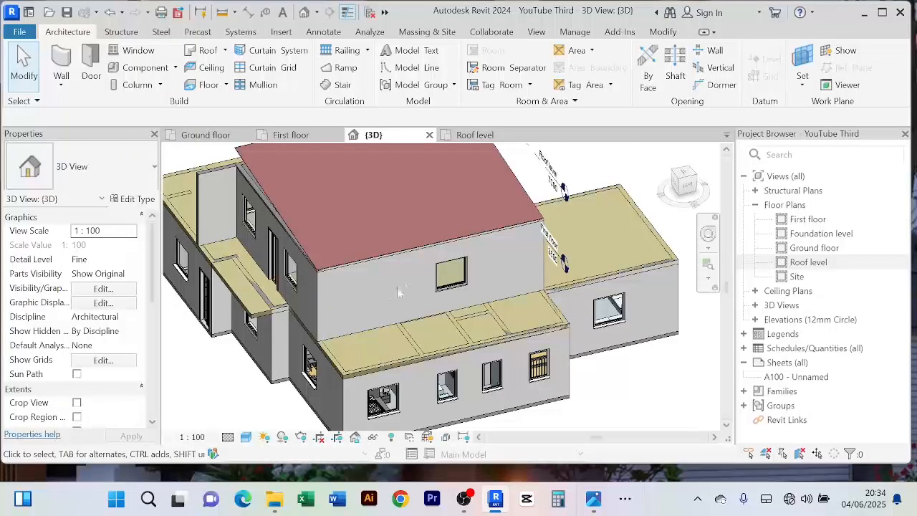
{"action": "scroll", "coordinate": [483, 278], "scroll_direction": "up", "scroll_amount": 2}
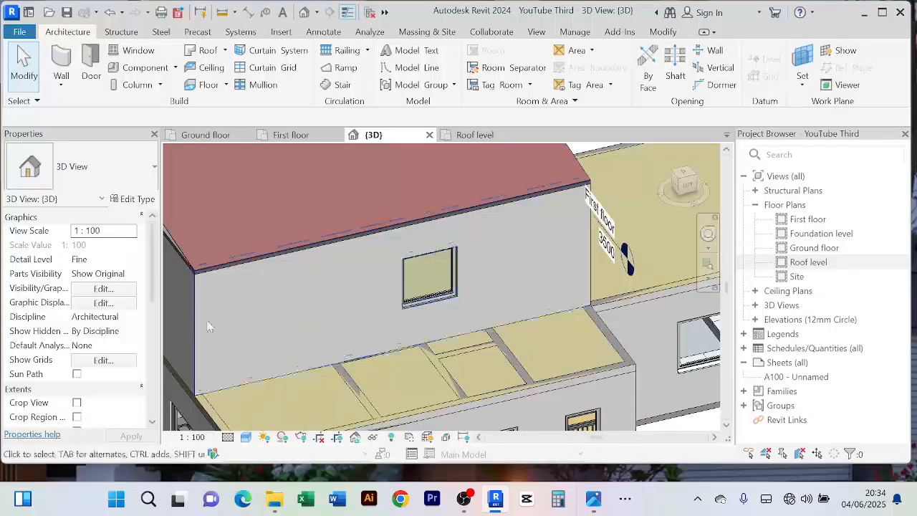
{"action": "scroll", "coordinate": [322, 301], "scroll_direction": "down", "scroll_amount": 3}
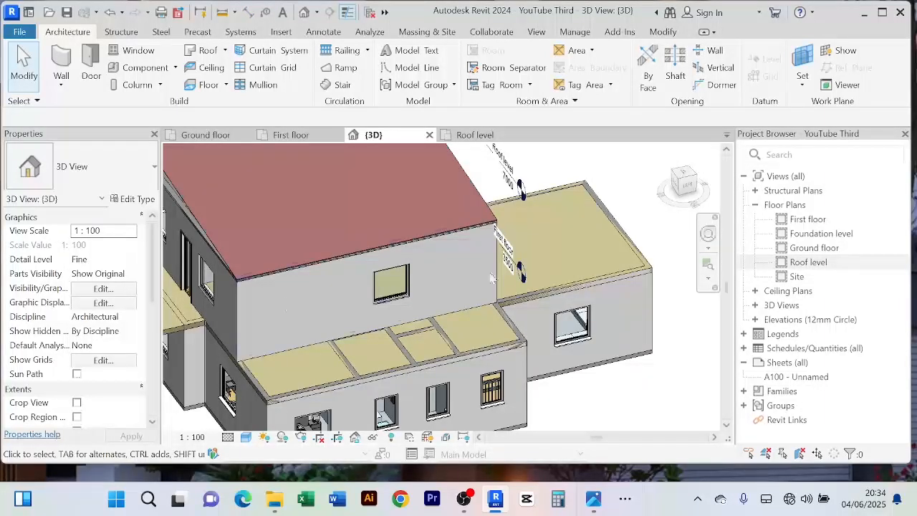
{"action": "scroll", "coordinate": [451, 271], "scroll_direction": "down", "scroll_amount": 2}
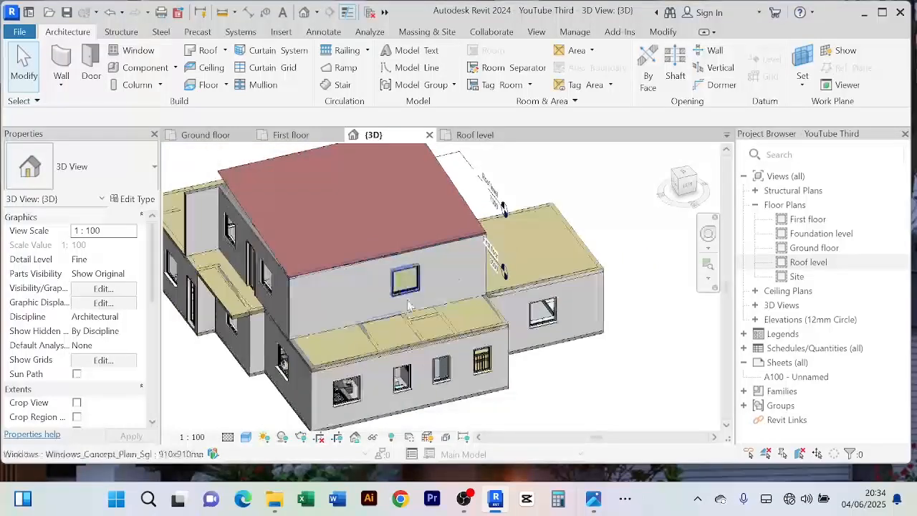
{"action": "middle_click_drag", "start_coordinate": [465, 313], "coordinate": [490, 305]}
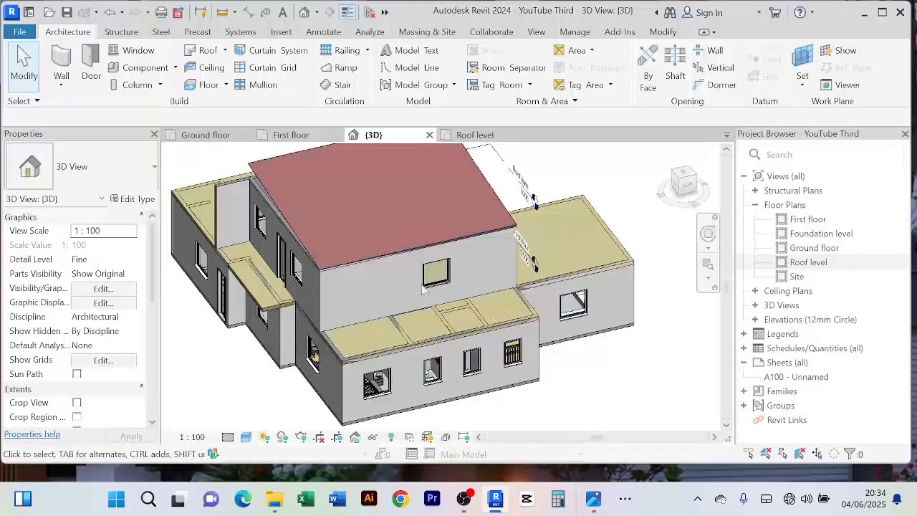
{"action": "scroll", "coordinate": [405, 315], "scroll_direction": "up", "scroll_amount": 3}
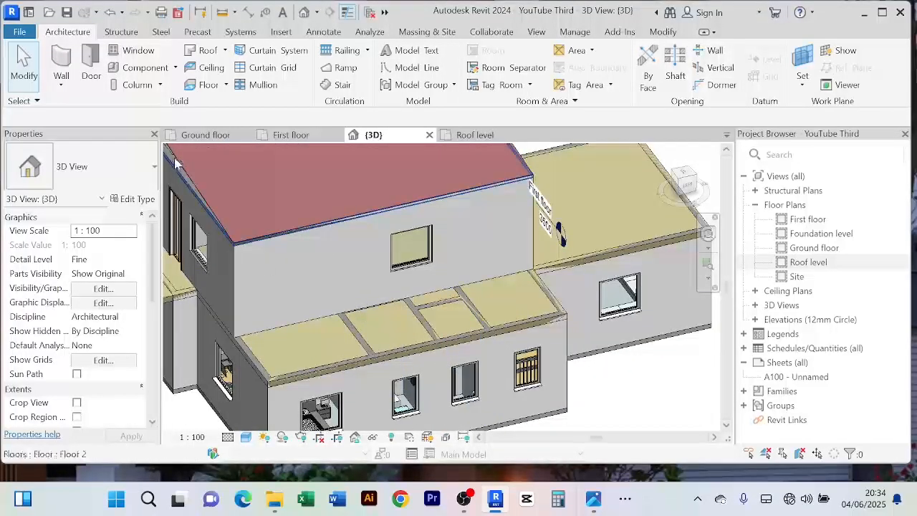
Step: In the First floor plan, place a window similar to the 910x910mm one in the same outer wall, centred in the 3900 mm deep room
{"action": "left_click", "coordinate": [289, 135]}
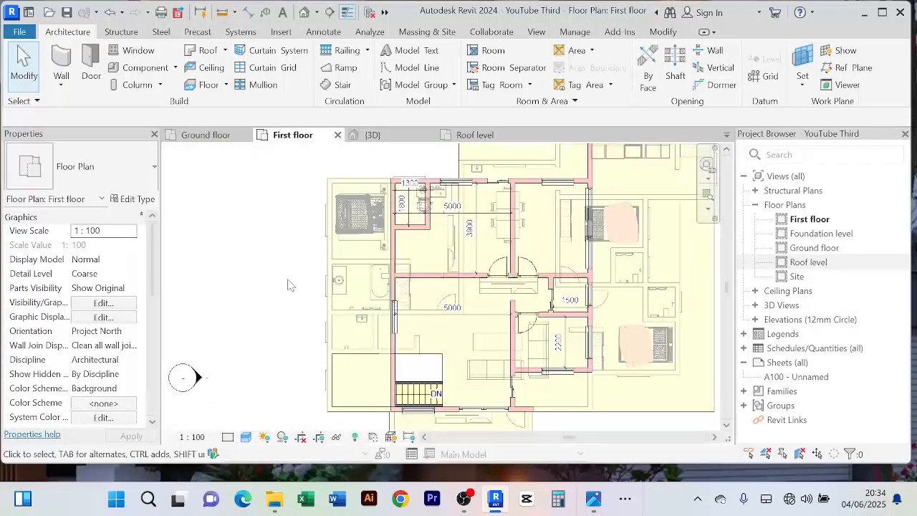
{"action": "scroll", "coordinate": [287, 285], "scroll_direction": "down", "scroll_amount": 1}
{"action": "middle_click_drag", "start_coordinate": [295, 295], "coordinate": [298, 290]}
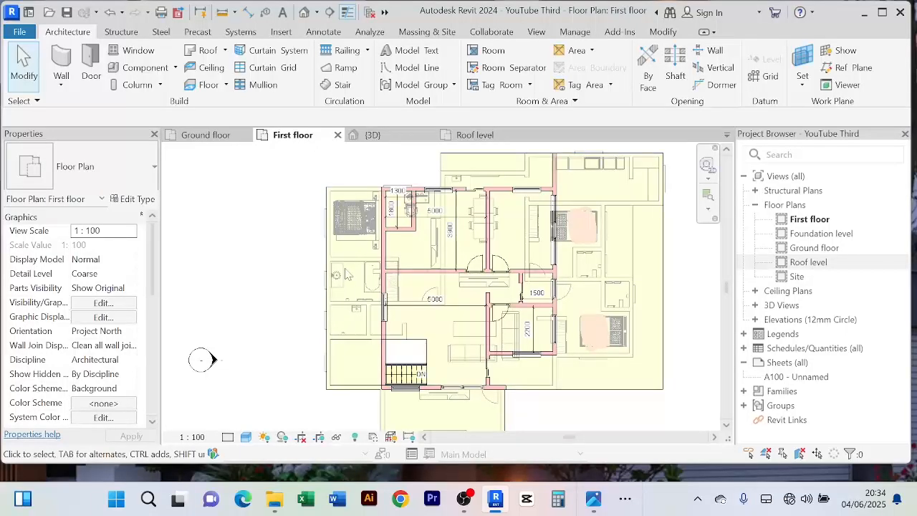
{"action": "left_click", "coordinate": [387, 306]}
{"action": "scroll", "coordinate": [438, 242], "scroll_direction": "up", "scroll_amount": 1}
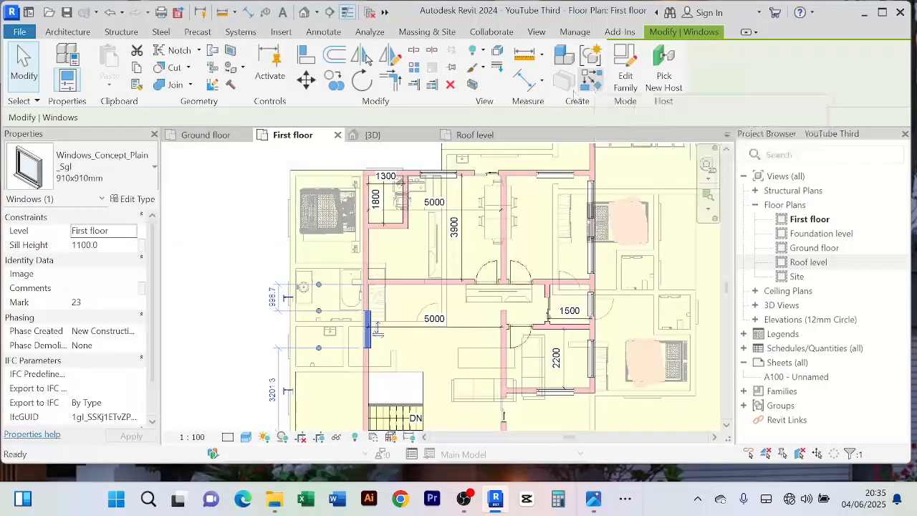
{"action": "left_click", "coordinate": [591, 83]}
{"action": "scroll", "coordinate": [358, 249], "scroll_direction": "up", "scroll_amount": 2}
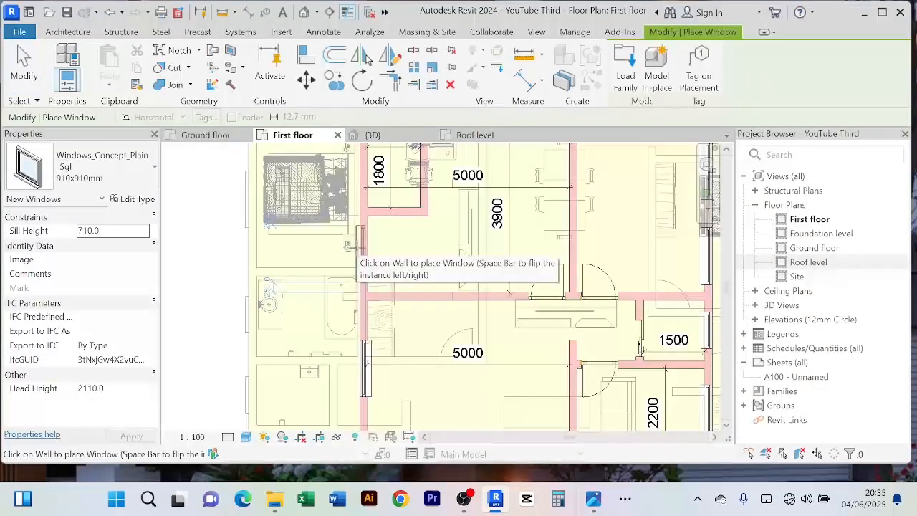
{"action": "left_click", "coordinate": [352, 247]}
{"action": "right_click", "coordinate": [406, 238]}
{"action": "left_click", "coordinate": [439, 240]}
{"action": "right_click", "coordinate": [439, 236]}
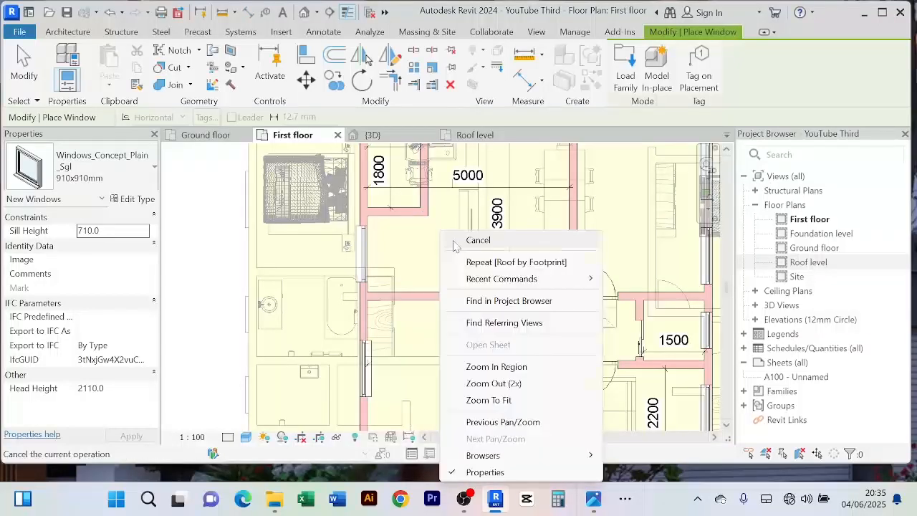
{"action": "left_click", "coordinate": [455, 242]}
Step: Flip the facing of the new 910x910mm window to match the existing window in that wall and deselect it
{"action": "left_click", "coordinate": [346, 249]}
{"action": "left_click", "coordinate": [343, 246]}
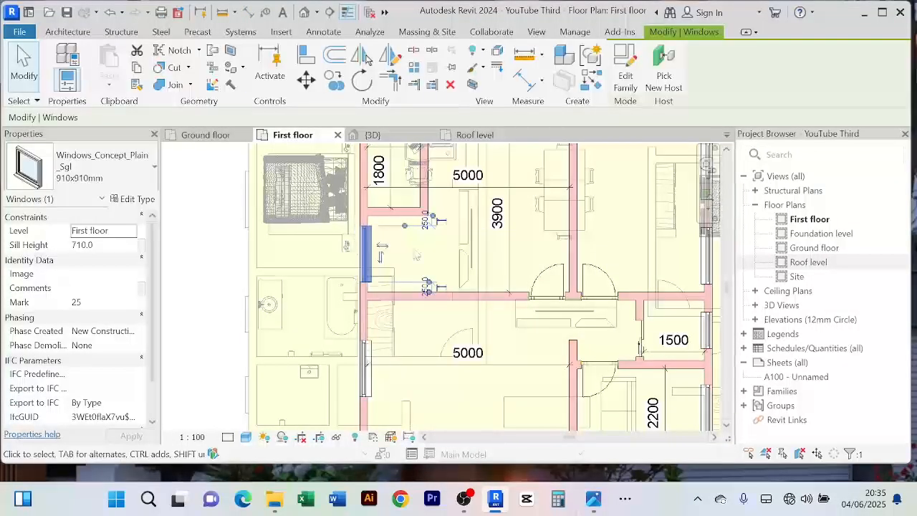
{"action": "scroll", "coordinate": [413, 247], "scroll_direction": "down", "scroll_amount": 3}
{"action": "left_click", "coordinate": [413, 248]}
{"action": "scroll", "coordinate": [384, 204], "scroll_direction": "up", "scroll_amount": 3}
{"action": "scroll", "coordinate": [383, 205], "scroll_direction": "down", "scroll_amount": 3}
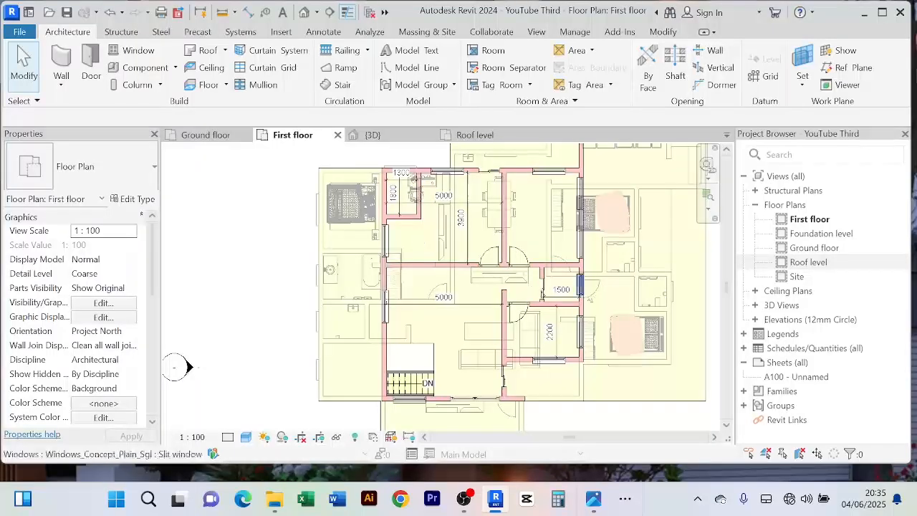
Step: Place a window similar to the Slit window 910x910mm in the outer wall of the 1300 x 1800 mm room, centred along the room's depth
{"action": "scroll", "coordinate": [579, 287], "scroll_direction": "up", "scroll_amount": 2}
{"action": "left_click", "coordinate": [579, 287]}
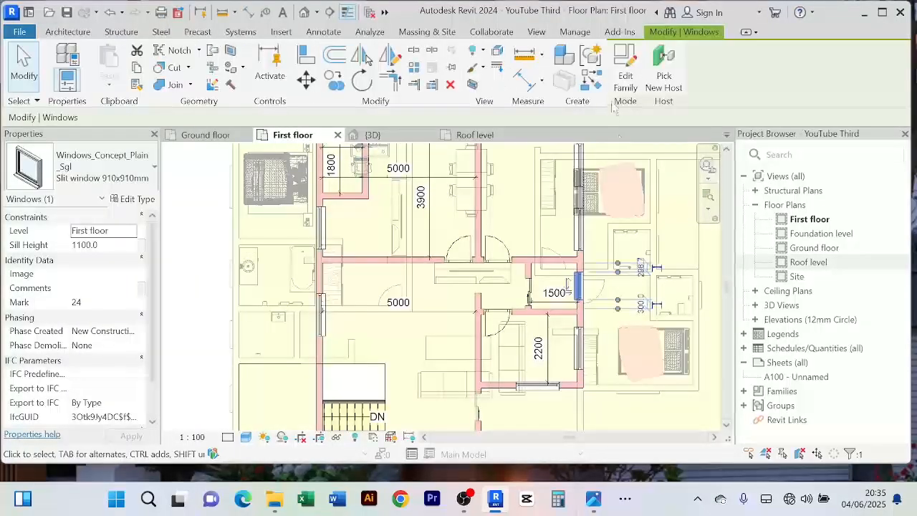
{"action": "left_click", "coordinate": [597, 84]}
{"action": "middle_click_drag", "start_coordinate": [363, 160], "coordinate": [442, 254]}
{"action": "scroll", "coordinate": [441, 253], "scroll_direction": "up", "scroll_amount": 2}
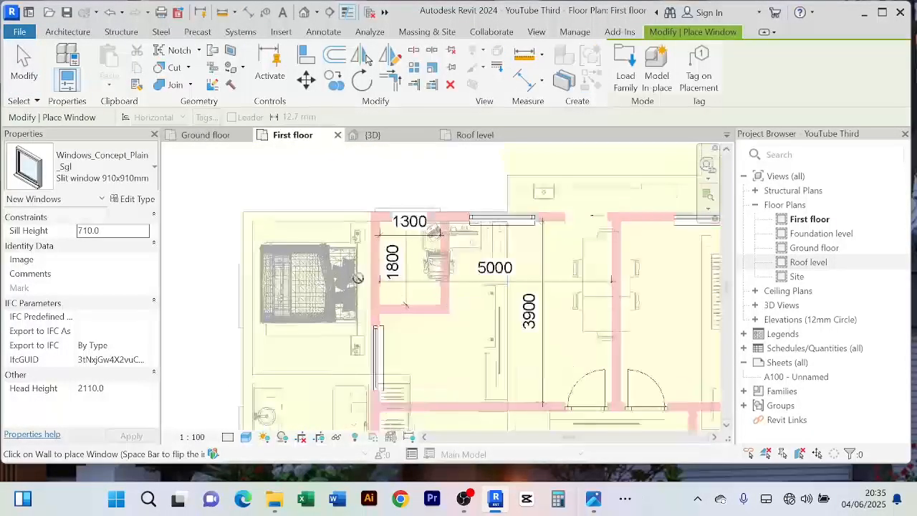
{"action": "right_click", "coordinate": [345, 189]}
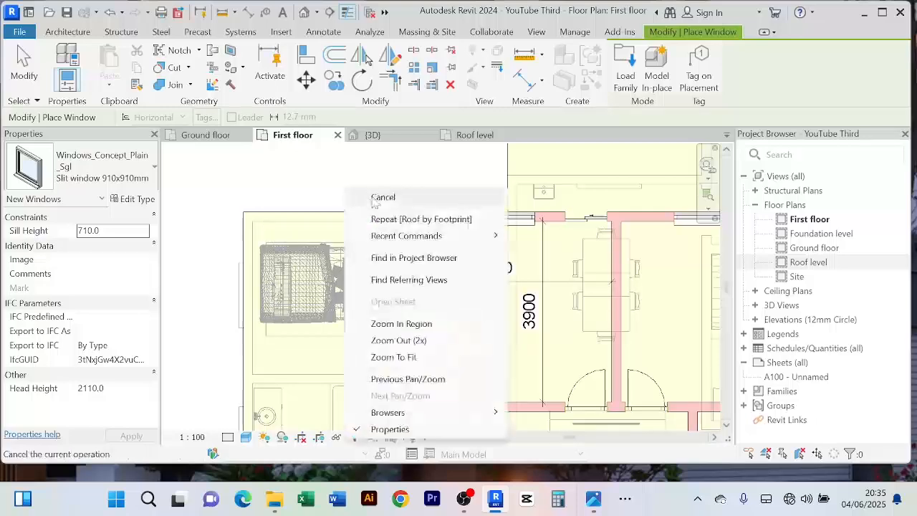
{"action": "left_click", "coordinate": [375, 199]}
{"action": "right_click", "coordinate": [366, 187]}
{"action": "left_click", "coordinate": [385, 197]}
{"action": "left_click", "coordinate": [372, 264]}
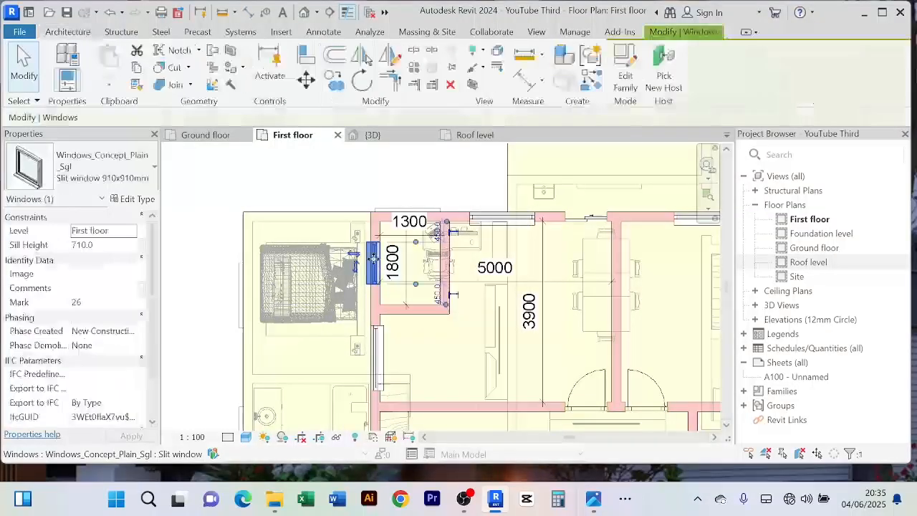
{"action": "left_click", "coordinate": [381, 160]}
Step: In the 3D view, set the new slit window's head height to 2500 to match the two 910x910mm windows beside it, and deselect it
{"action": "left_click", "coordinate": [372, 135]}
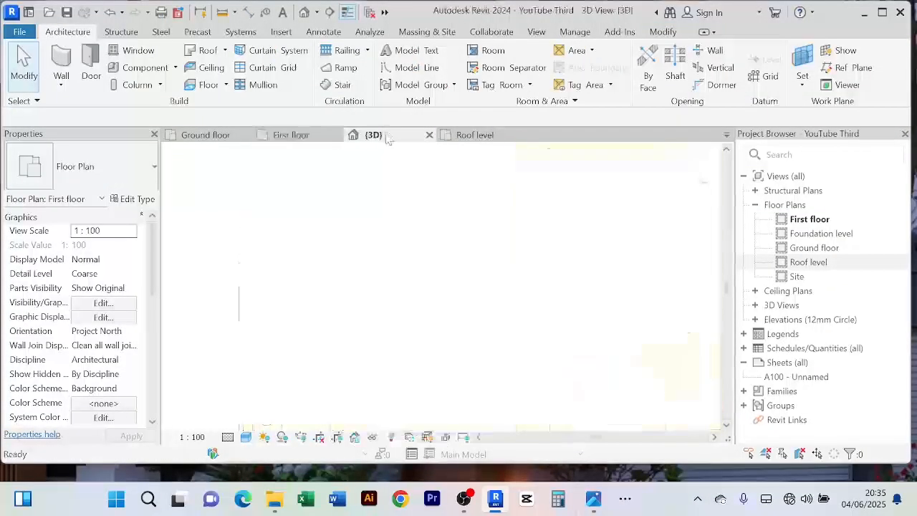
{"action": "scroll", "coordinate": [435, 260], "scroll_direction": "up", "scroll_amount": 3}
{"action": "scroll", "coordinate": [410, 277], "scroll_direction": "down", "scroll_amount": 4}
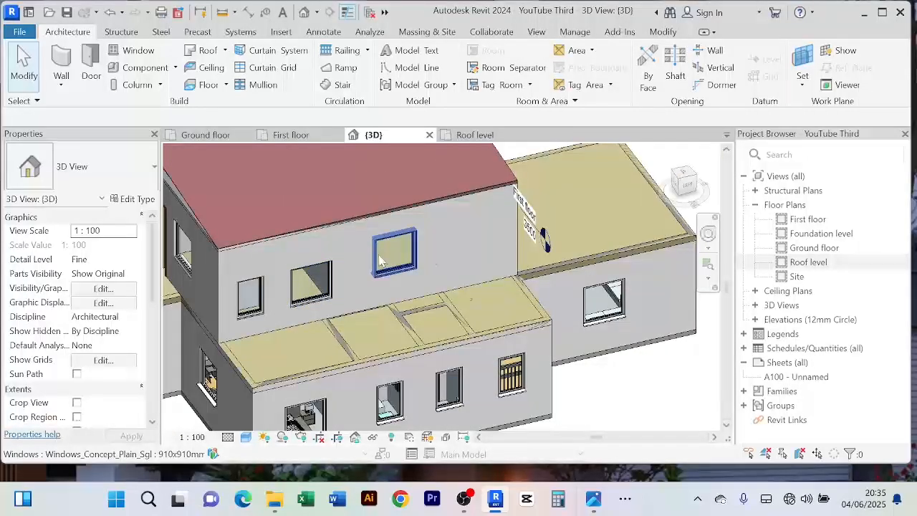
{"action": "left_click", "coordinate": [391, 262]}
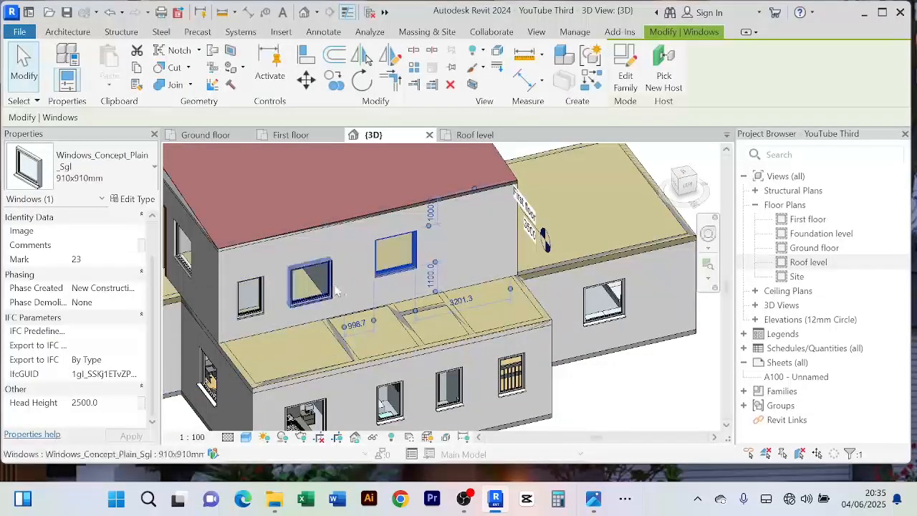
{"action": "left_click", "coordinate": [310, 285]}
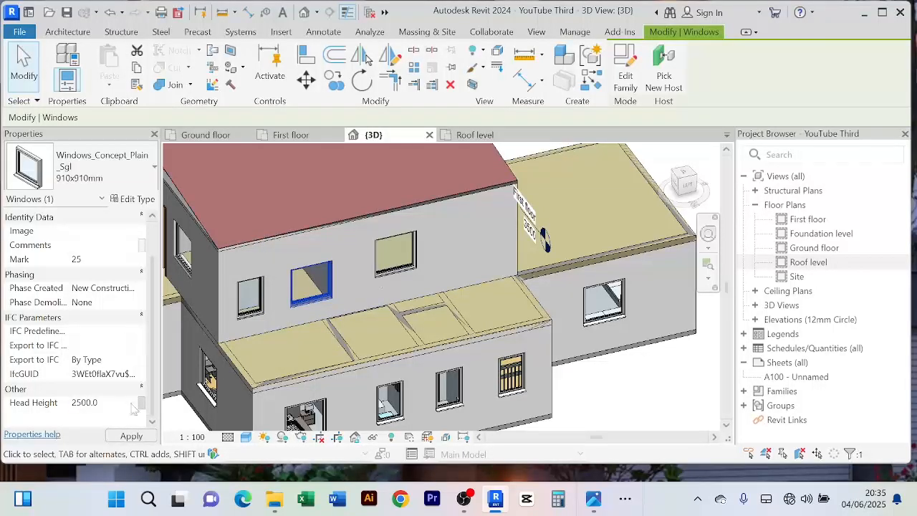
{"action": "left_click", "coordinate": [250, 296]}
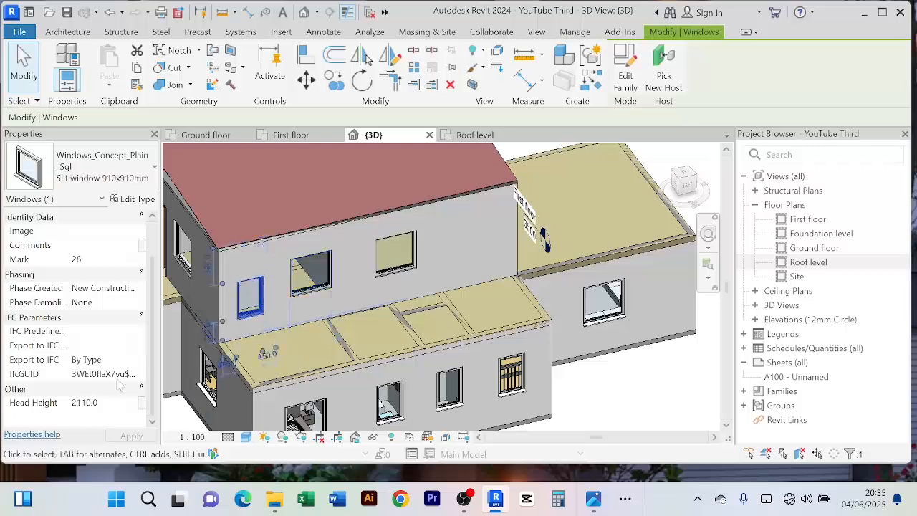
{"action": "left_click", "coordinate": [106, 405]}
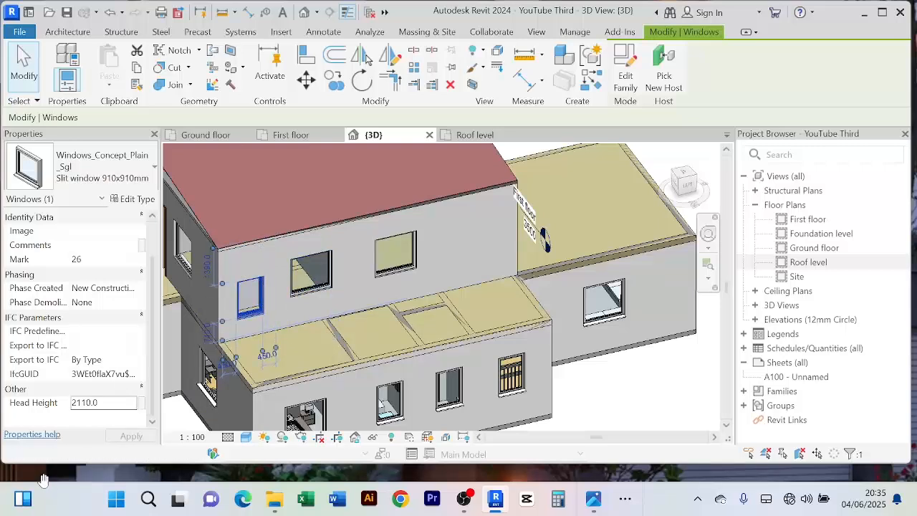
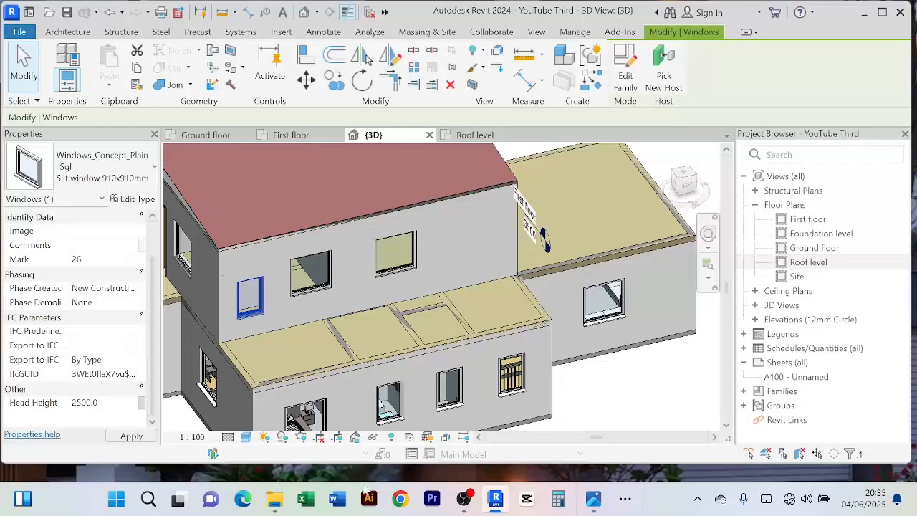
{"action": "key", "text": "Escape"}
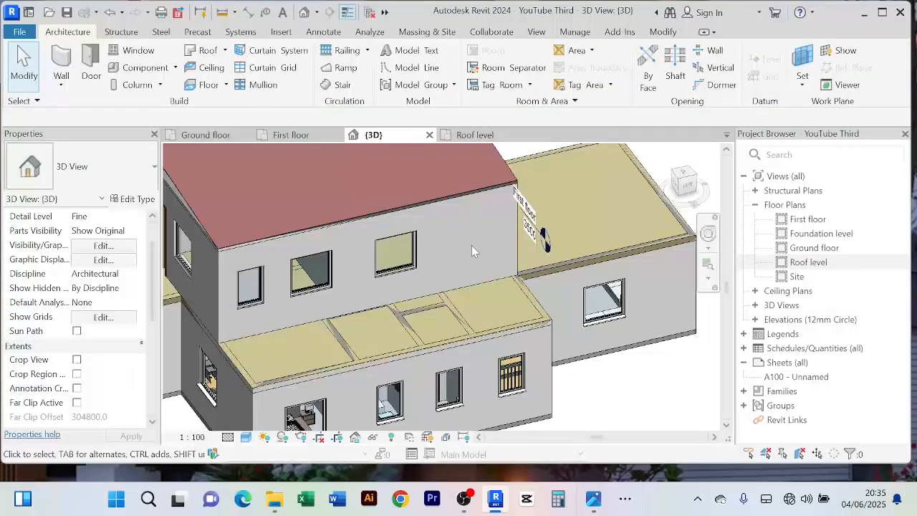
Step: Examine the house exterior around the sloped roof, and look at the Roof level and First floor plans
{"action": "scroll", "coordinate": [494, 229], "scroll_direction": "down", "scroll_amount": 3}
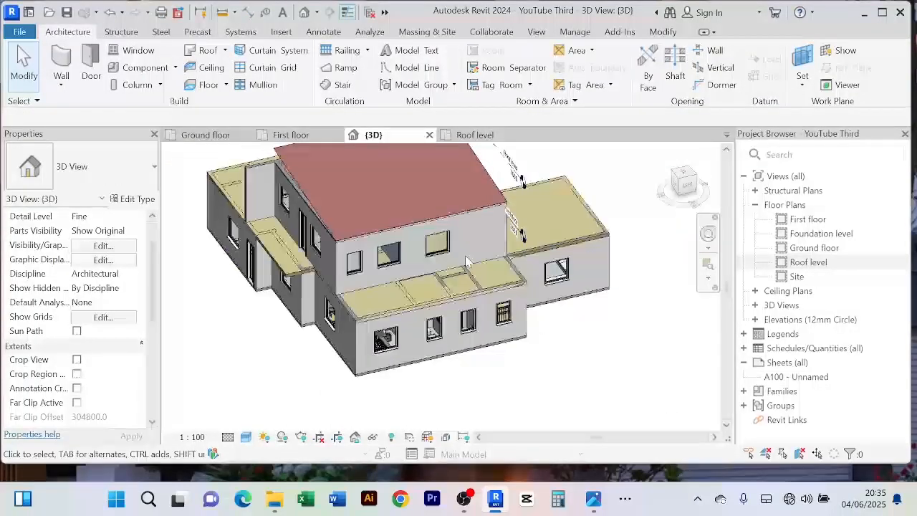
{"action": "middle_click_drag", "start_coordinate": [358, 355], "coordinate": [313, 359], "text": "shift"}
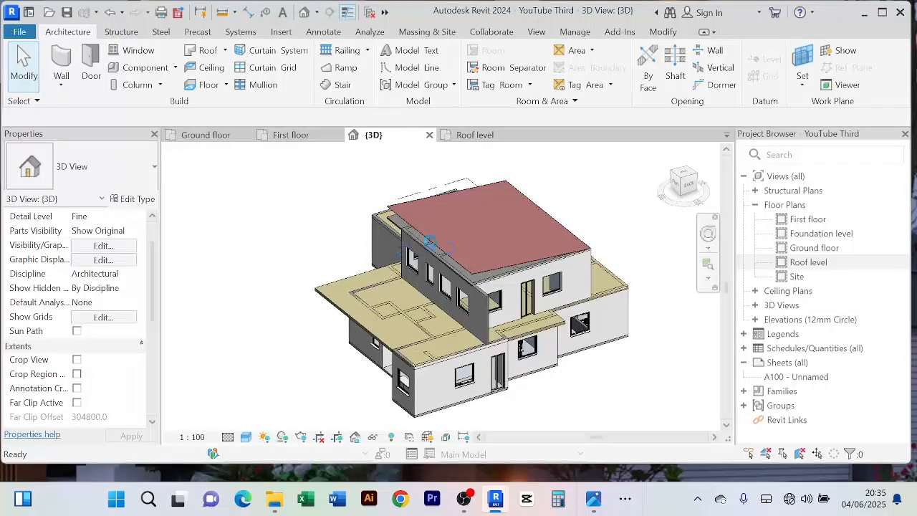
{"action": "middle_click_drag", "start_coordinate": [337, 237], "coordinate": [321, 248]}
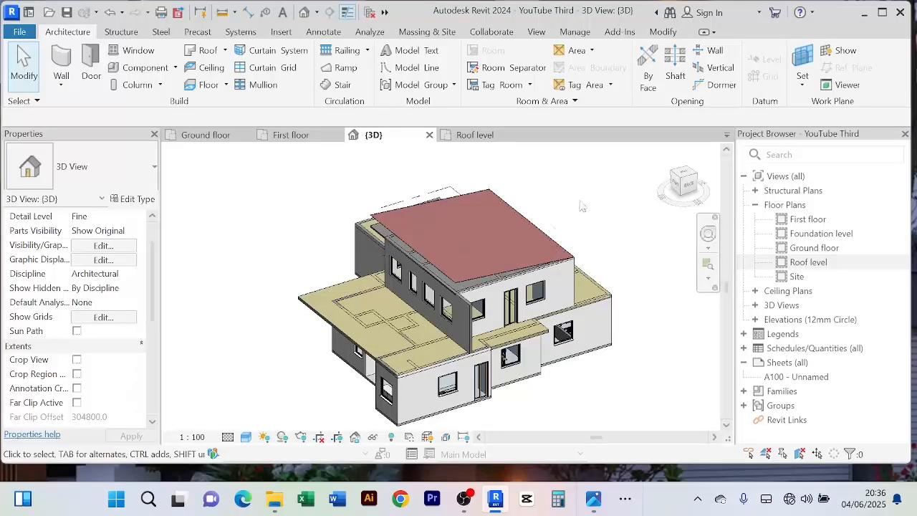
{"action": "left_click", "coordinate": [475, 134]}
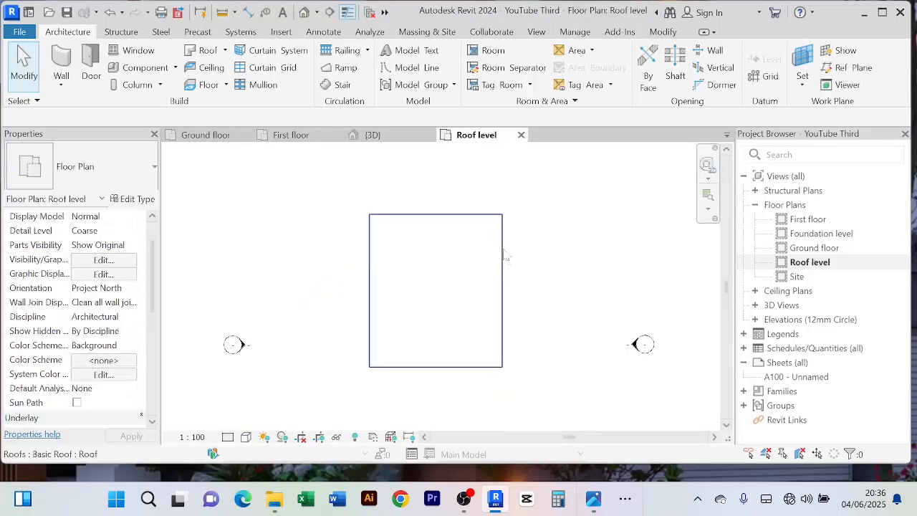
{"action": "left_click", "coordinate": [303, 139]}
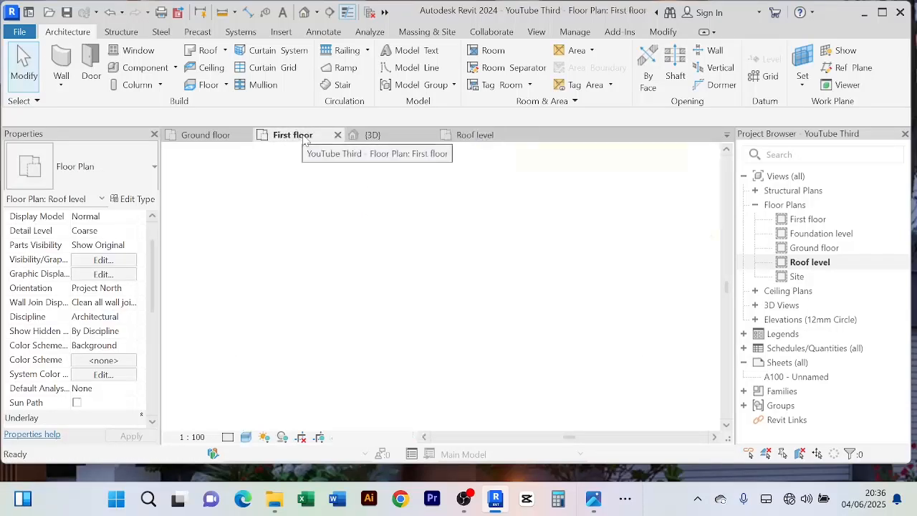
Step: In the Roof level plan, draw Main Wall 200m walls with an unconnected height of 3500 mm along all four edges of the roof outline
{"action": "left_click", "coordinate": [487, 138]}
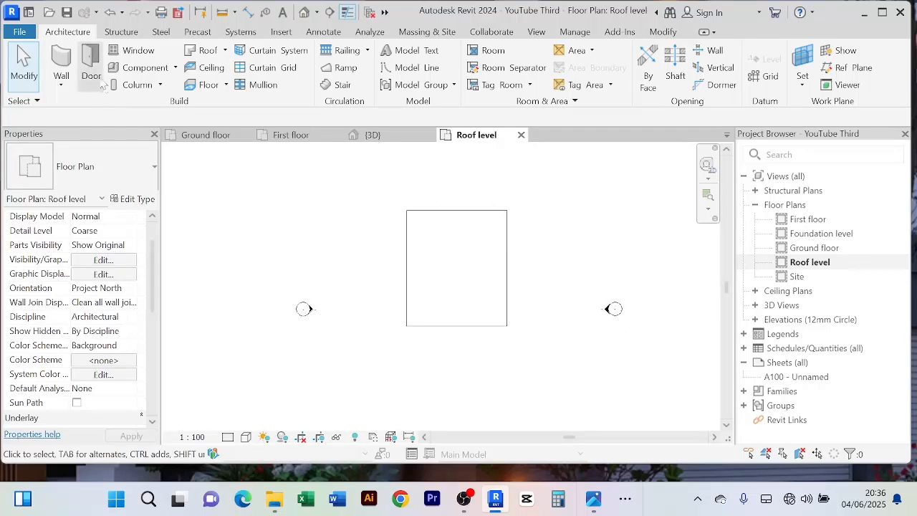
{"action": "left_click", "coordinate": [61, 82]}
{"action": "left_click", "coordinate": [99, 115]}
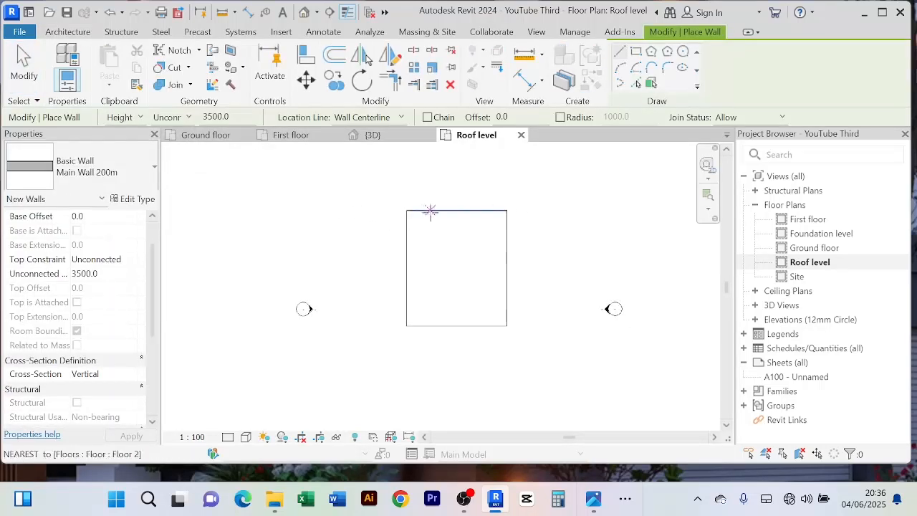
{"action": "left_click", "coordinate": [406, 210]}
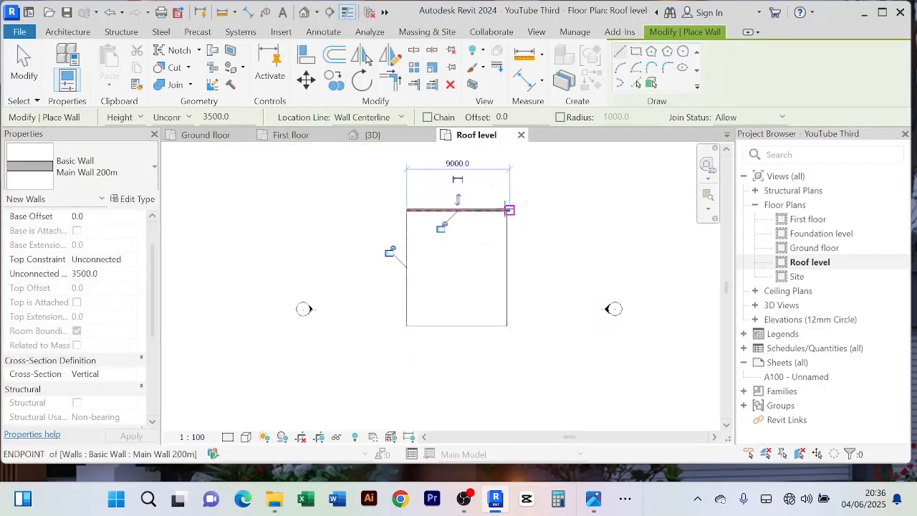
{"action": "left_click", "coordinate": [508, 210]}
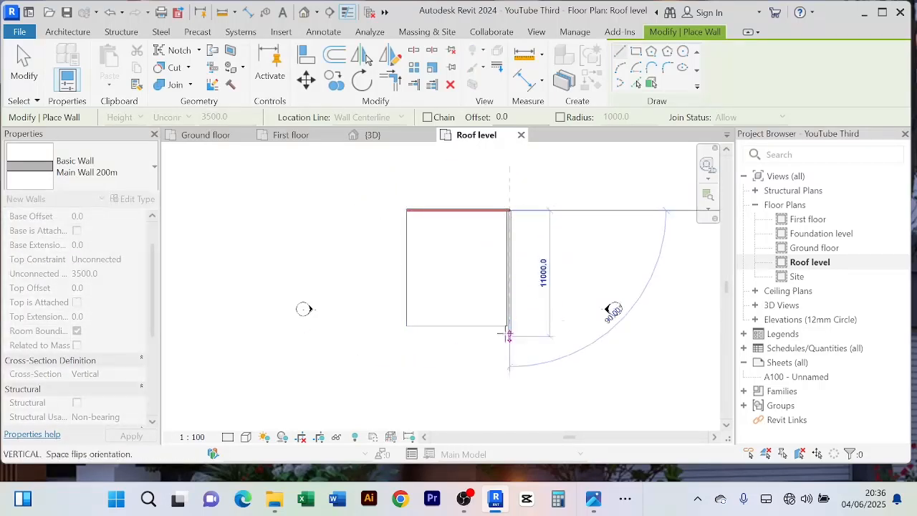
{"action": "left_click", "coordinate": [507, 325]}
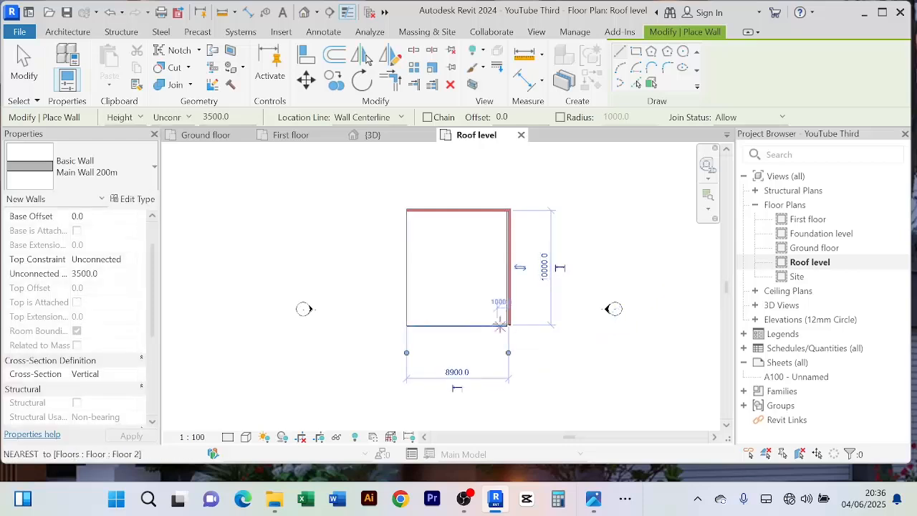
{"action": "left_click", "coordinate": [405, 324]}
{"action": "left_click", "coordinate": [406, 210]}
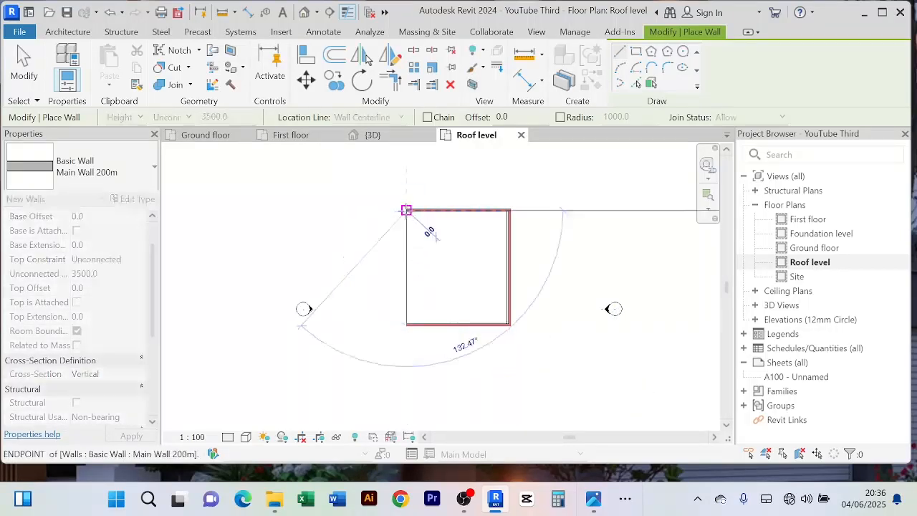
{"action": "left_click", "coordinate": [405, 325]}
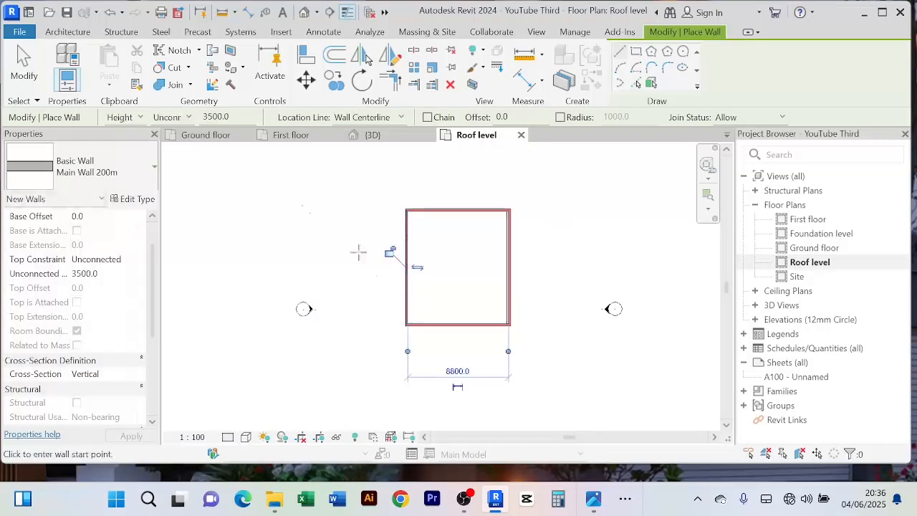
{"action": "right_click", "coordinate": [304, 201]}
{"action": "left_click", "coordinate": [336, 210]}
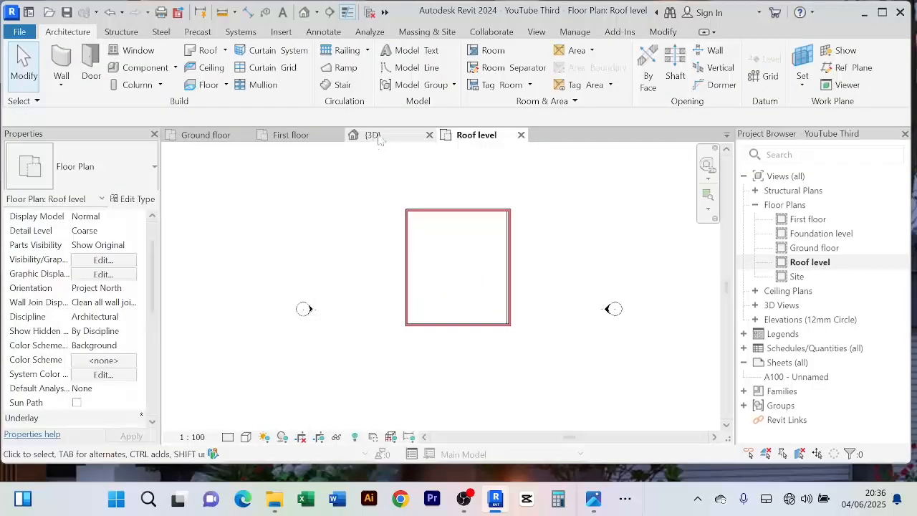
Step: In the 3D view, set the unconnected height of the new roof-level wall above the four-window side to 600 mm
{"action": "left_click", "coordinate": [369, 134]}
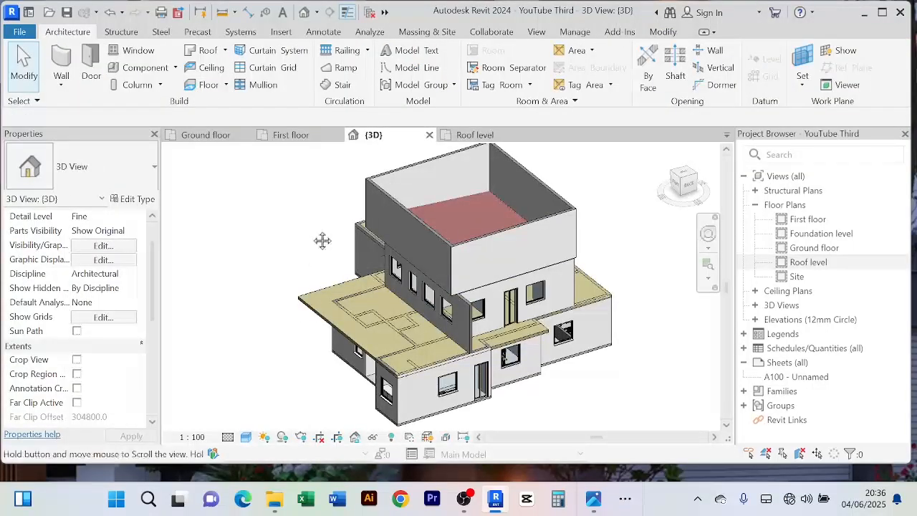
{"action": "scroll", "coordinate": [327, 264], "scroll_direction": "up", "scroll_amount": 5}
{"action": "scroll", "coordinate": [313, 269], "scroll_direction": "down", "scroll_amount": 3}
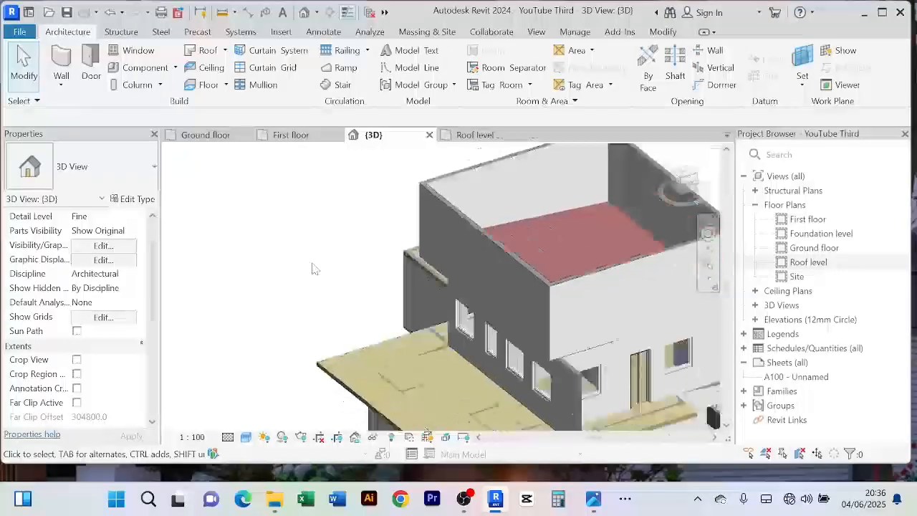
{"action": "middle_click_drag", "start_coordinate": [313, 269], "coordinate": [488, 236], "text": "shift"}
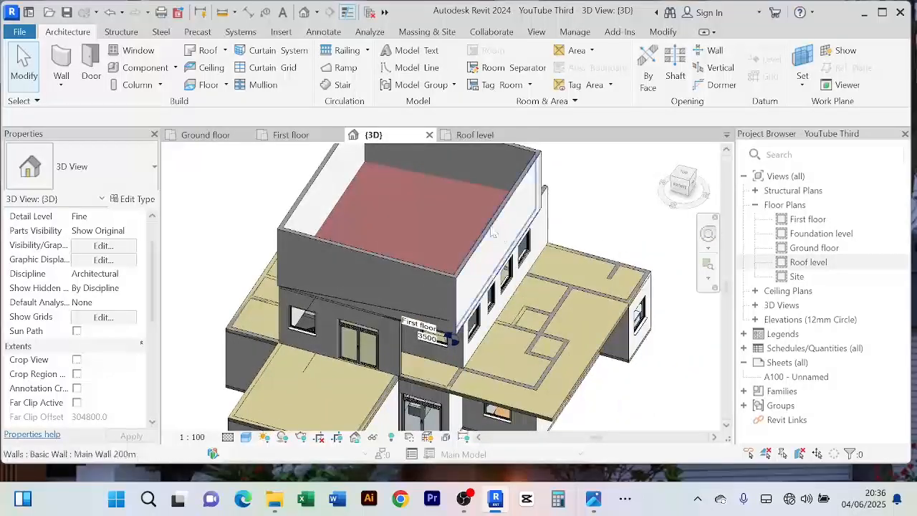
{"action": "left_click", "coordinate": [489, 239]}
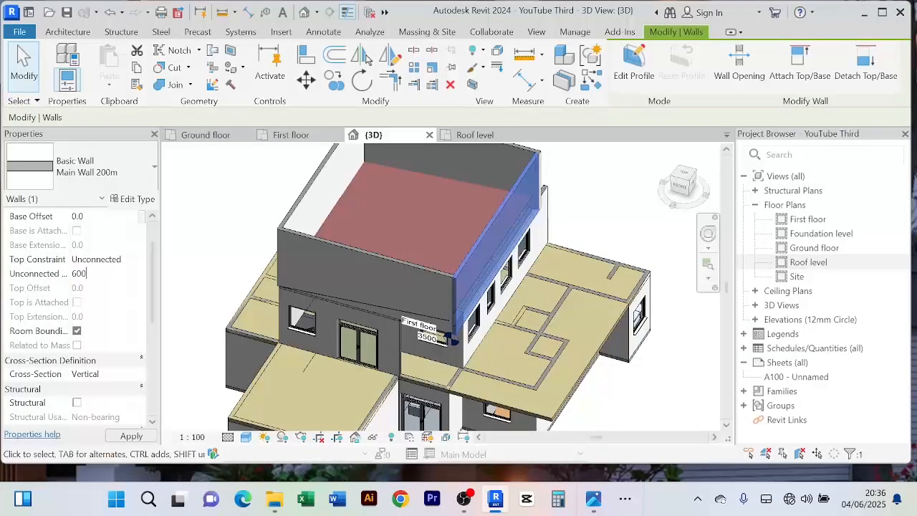
{"action": "scroll", "coordinate": [488, 223], "scroll_direction": "up", "scroll_amount": 3}
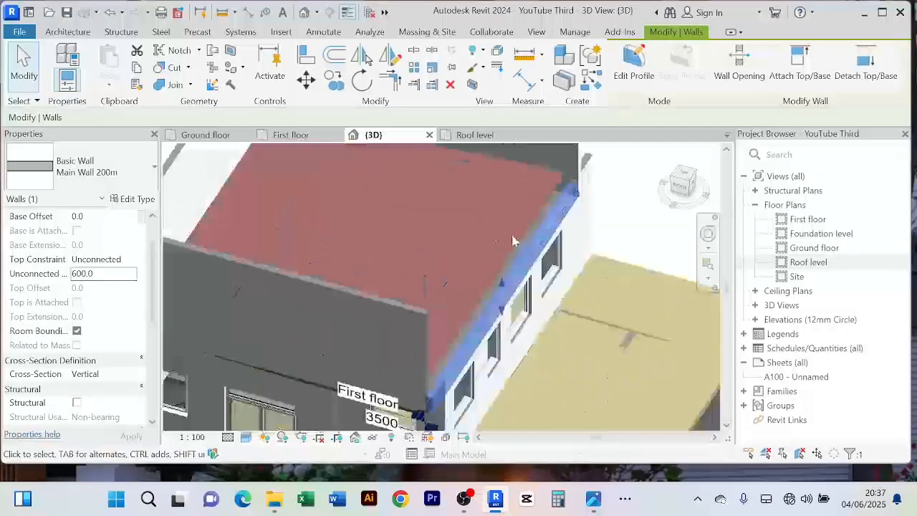
{"action": "scroll", "coordinate": [564, 278], "scroll_direction": "down", "scroll_amount": 3}
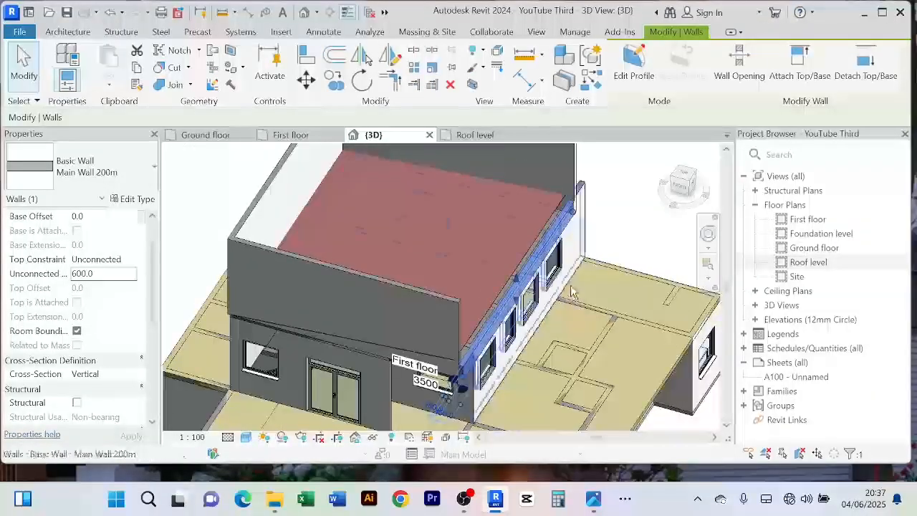
Step: Set the unconnected height of the roof-level wall above the four-window side to 1000 mm and deselect it
{"action": "middle_click_drag", "start_coordinate": [545, 236], "coordinate": [507, 220], "text": "shift"}
{"action": "scroll", "coordinate": [394, 269], "scroll_direction": "up", "scroll_amount": 5}
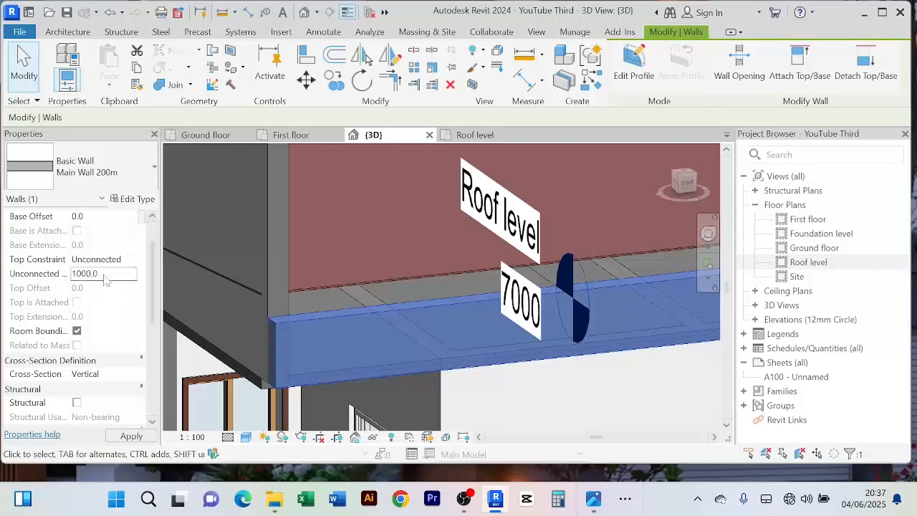
{"action": "left_click_drag", "start_coordinate": [366, 350], "coordinate": [426, 234]}
{"action": "key", "text": "Escape"}
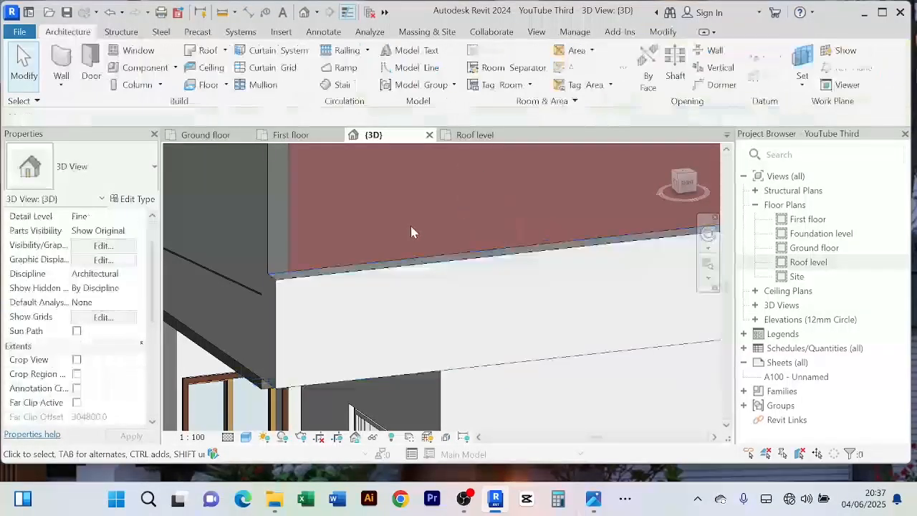
Step: Match the other three roof-level walls to the 1000 mm high wall above the four-window side, using Match Type Properties
{"action": "middle_click_drag", "start_coordinate": [410, 228], "coordinate": [415, 270], "text": "shift"}
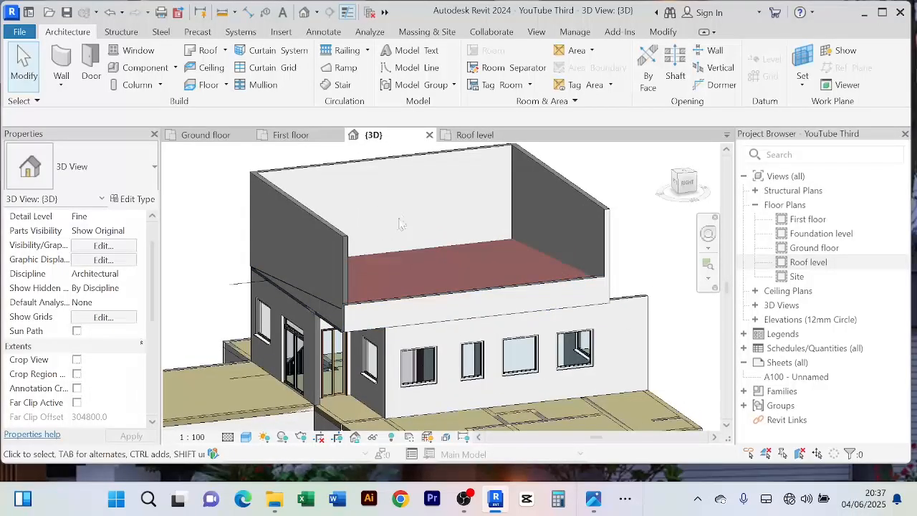
{"action": "left_click", "coordinate": [462, 301]}
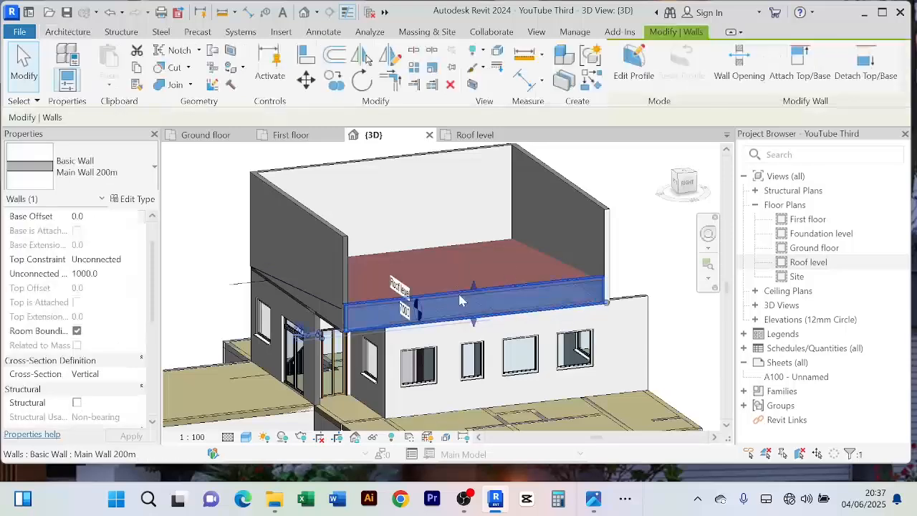
{"action": "left_click", "coordinate": [137, 86]}
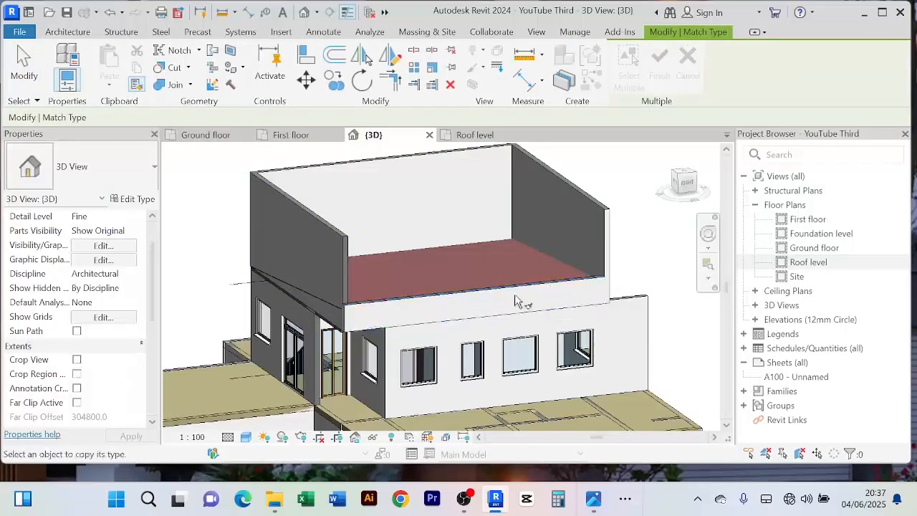
{"action": "left_click", "coordinate": [340, 240]}
{"action": "left_click", "coordinate": [343, 174]}
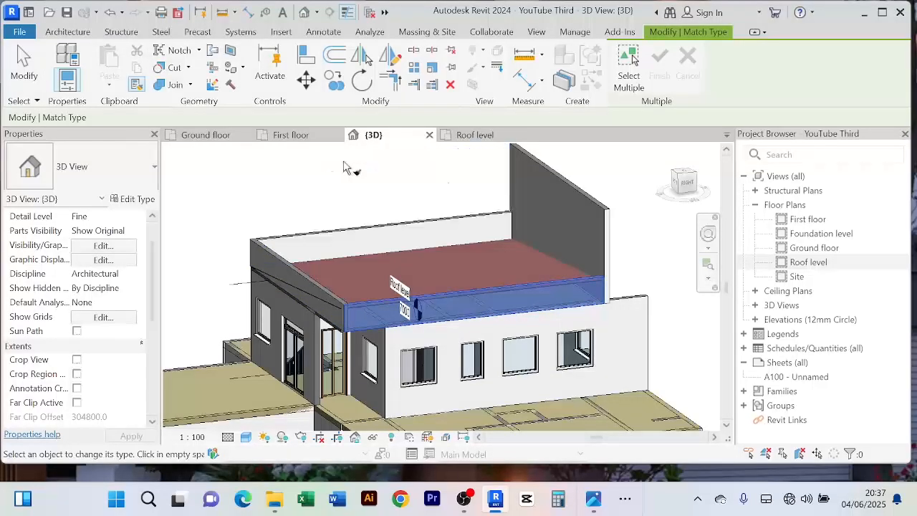
{"action": "left_click", "coordinate": [551, 189]}
{"action": "scroll", "coordinate": [432, 227], "scroll_direction": "down", "scroll_amount": 4}
{"action": "right_click", "coordinate": [431, 201]}
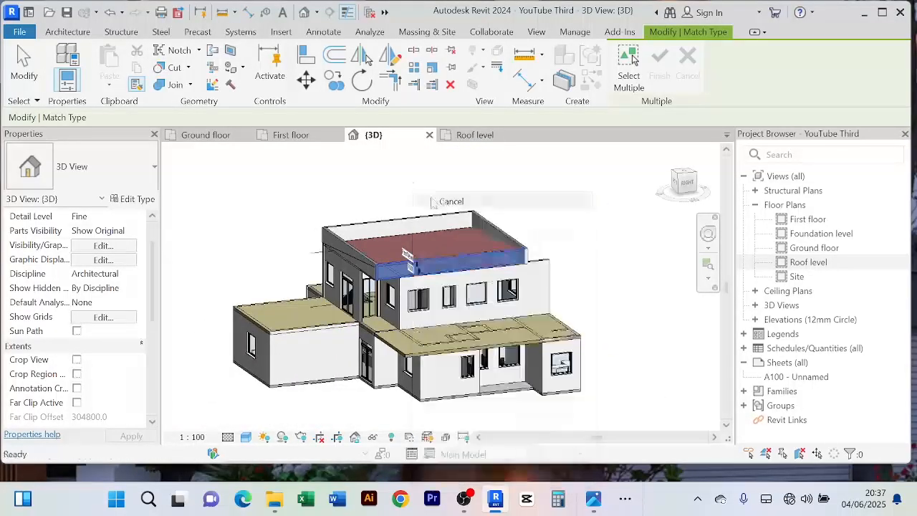
{"action": "right_click", "coordinate": [405, 187]}
{"action": "left_click", "coordinate": [421, 191]}
{"action": "right_click", "coordinate": [408, 188]}
{"action": "left_click", "coordinate": [431, 179]}
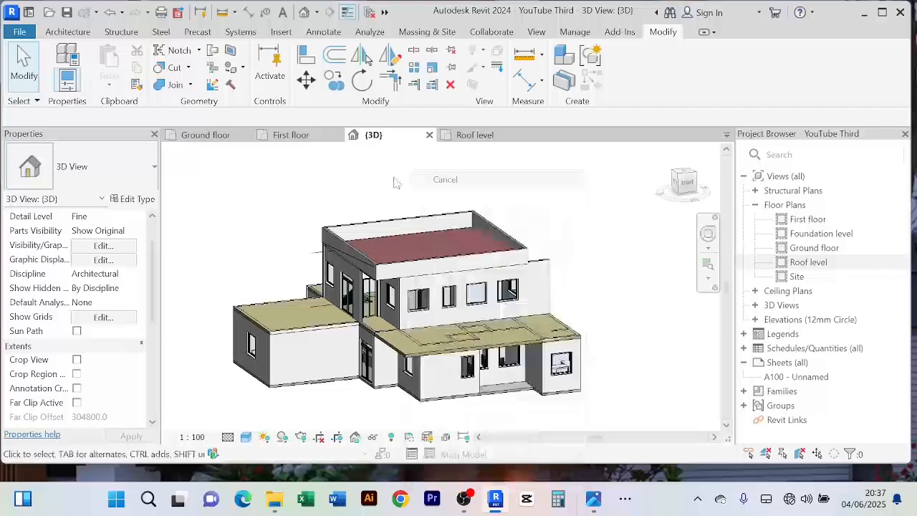
{"action": "right_click", "coordinate": [397, 181]}
{"action": "left_click", "coordinate": [421, 180]}
Step: Examine the parapet walls and the roof edges around the house from several sides in the 3D view
{"action": "scroll", "coordinate": [393, 207], "scroll_direction": "up", "scroll_amount": 4}
{"action": "scroll", "coordinate": [391, 218], "scroll_direction": "down", "scroll_amount": 3}
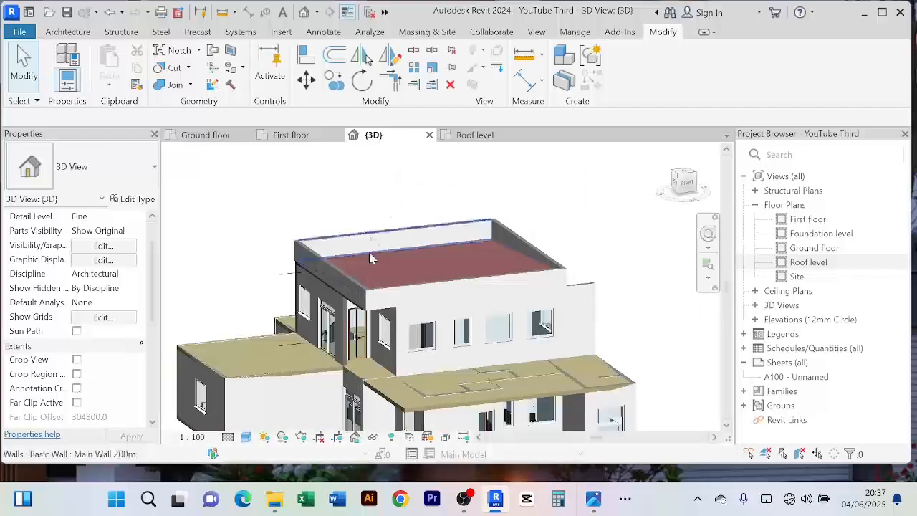
{"action": "scroll", "coordinate": [336, 197], "scroll_direction": "up", "scroll_amount": 1}
{"action": "scroll", "coordinate": [326, 192], "scroll_direction": "up", "scroll_amount": 1}
{"action": "scroll", "coordinate": [328, 193], "scroll_direction": "down", "scroll_amount": 2}
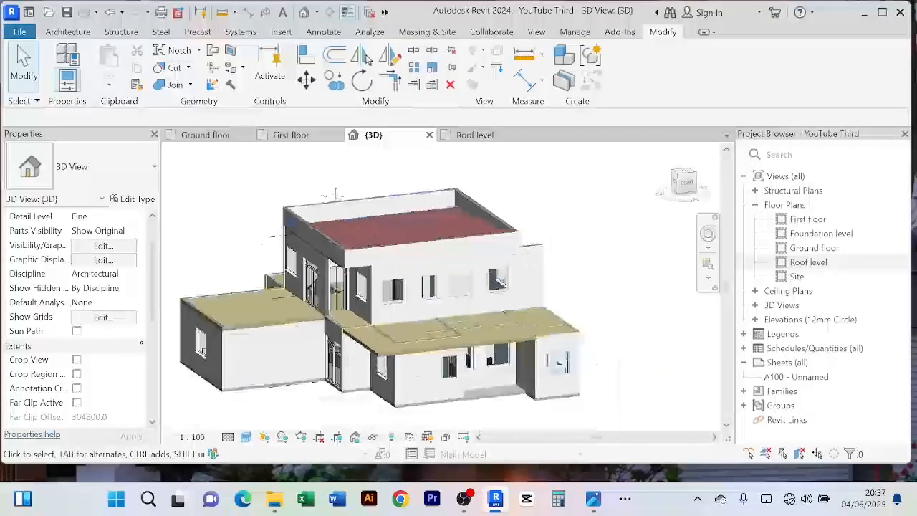
{"action": "middle_click_drag", "start_coordinate": [594, 248], "coordinate": [503, 228], "text": "shift"}
{"action": "scroll", "coordinate": [504, 228], "scroll_direction": "up", "scroll_amount": 5}
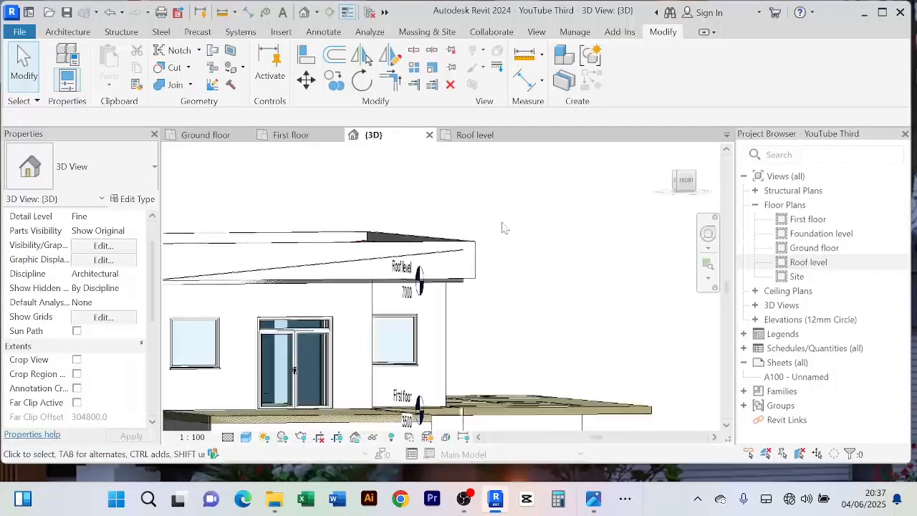
{"action": "scroll", "coordinate": [488, 239], "scroll_direction": "down", "scroll_amount": 2}
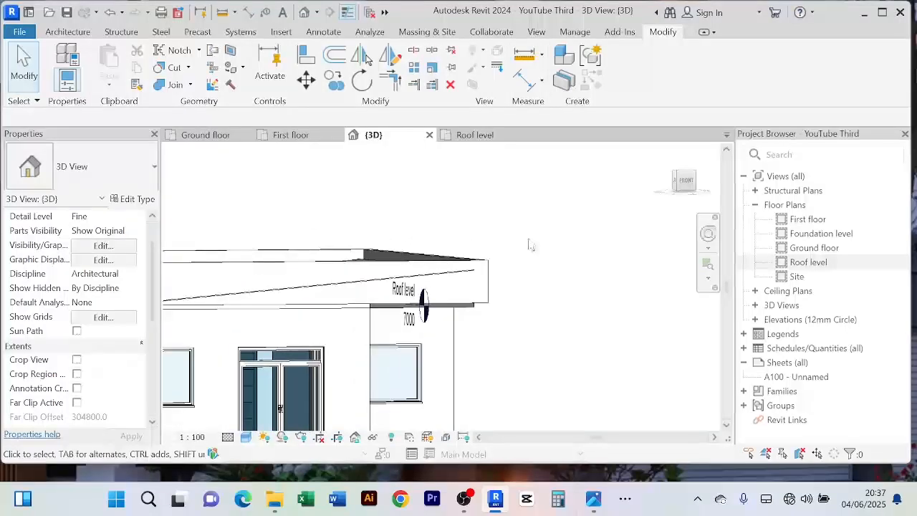
{"action": "scroll", "coordinate": [537, 242], "scroll_direction": "down", "scroll_amount": 3}
{"action": "middle_click_drag", "start_coordinate": [544, 244], "coordinate": [452, 315], "text": "shift"}
{"action": "scroll", "coordinate": [272, 276], "scroll_direction": "up", "scroll_amount": 2}
{"action": "middle_click_drag", "start_coordinate": [321, 279], "coordinate": [396, 258]}
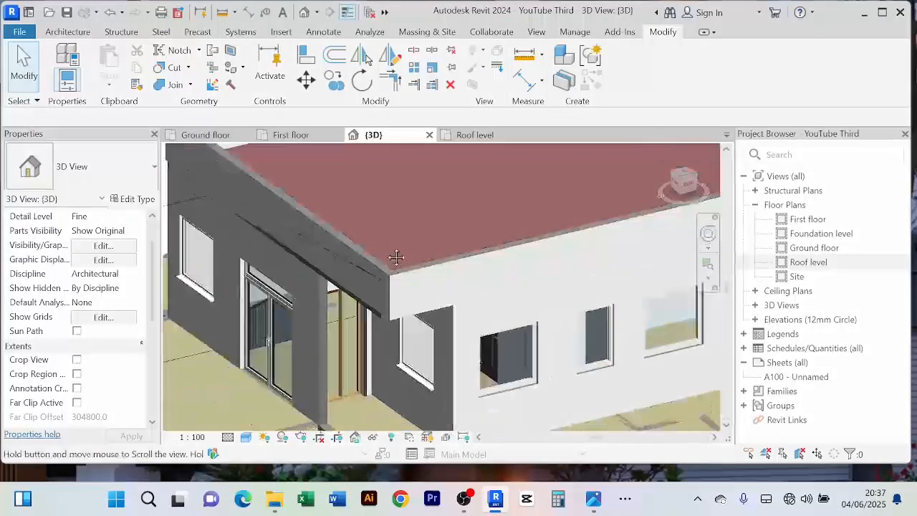
{"action": "scroll", "coordinate": [355, 271], "scroll_direction": "up", "scroll_amount": 2}
{"action": "scroll", "coordinate": [354, 274], "scroll_direction": "down", "scroll_amount": 2}
Step: Open the red sloped roof's footprint sketch for editing and switch to the Roof level plan
{"action": "left_click", "coordinate": [388, 244]}
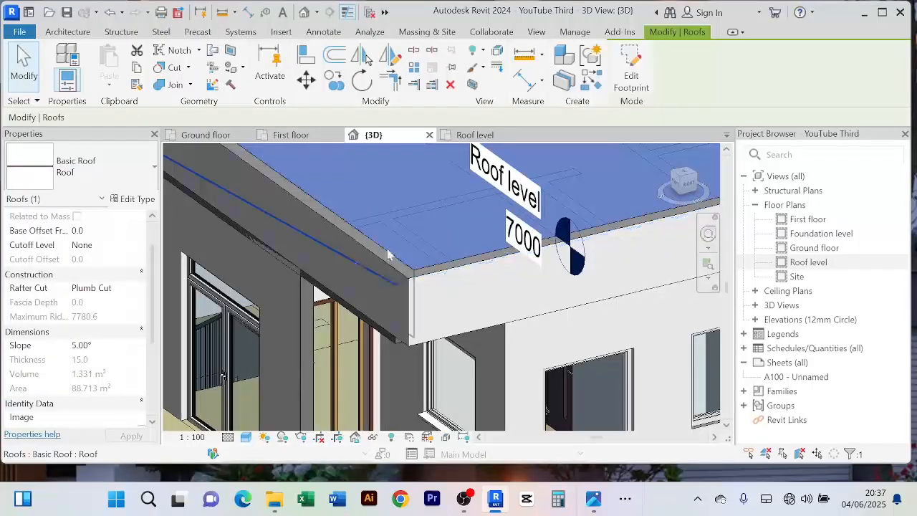
{"action": "middle_click_drag", "start_coordinate": [388, 238], "coordinate": [345, 284]}
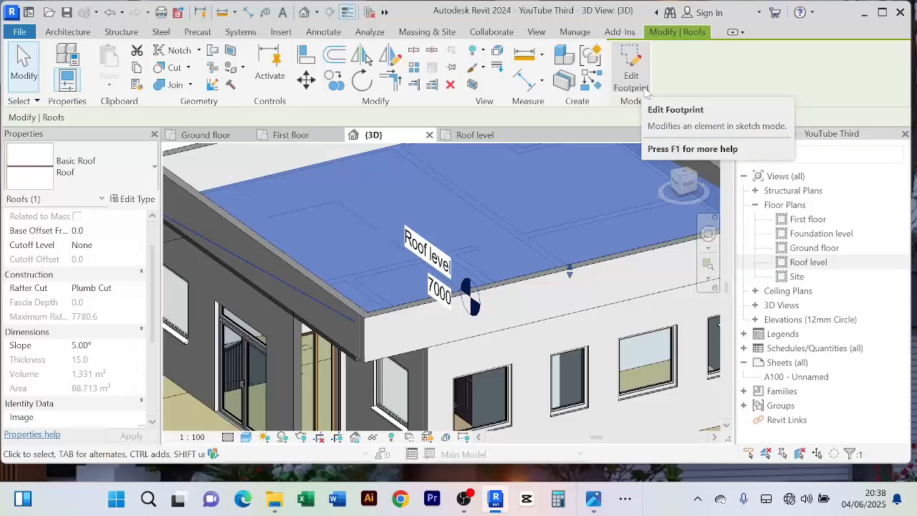
{"action": "left_click", "coordinate": [631, 71]}
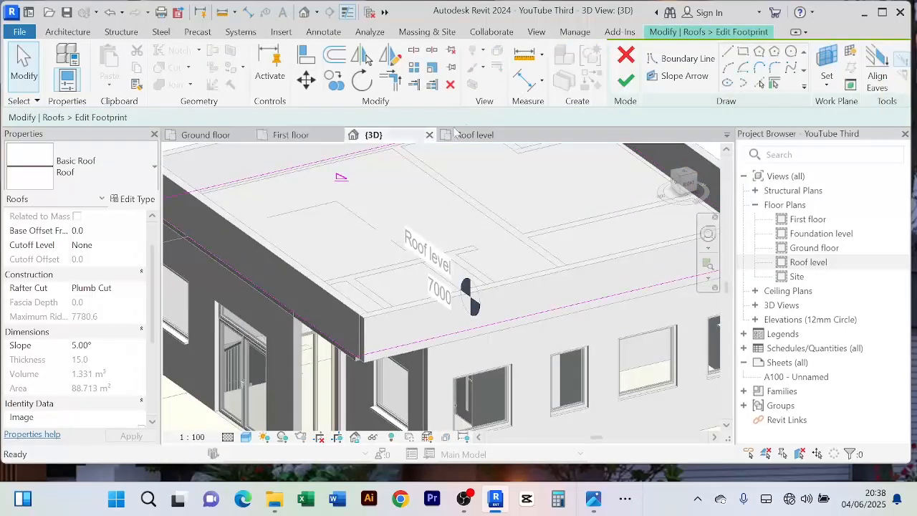
{"action": "left_click", "coordinate": [479, 136]}
Step: Align the upper boundary line of the roof footprint with the inner face of the parapet wall, and end the Align command
{"action": "scroll", "coordinate": [399, 252], "scroll_direction": "up", "scroll_amount": 5}
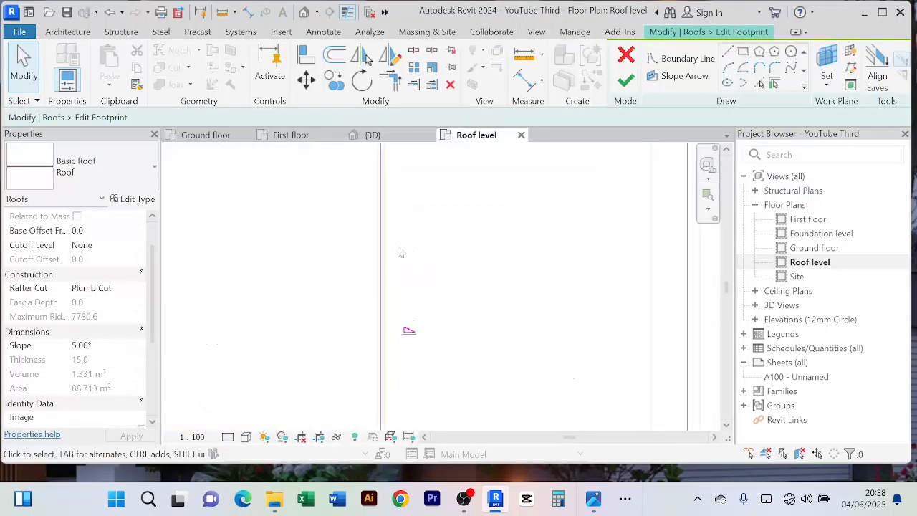
{"action": "scroll", "coordinate": [392, 250], "scroll_direction": "down", "scroll_amount": 2}
{"action": "middle_click_drag", "start_coordinate": [393, 251], "coordinate": [379, 300]}
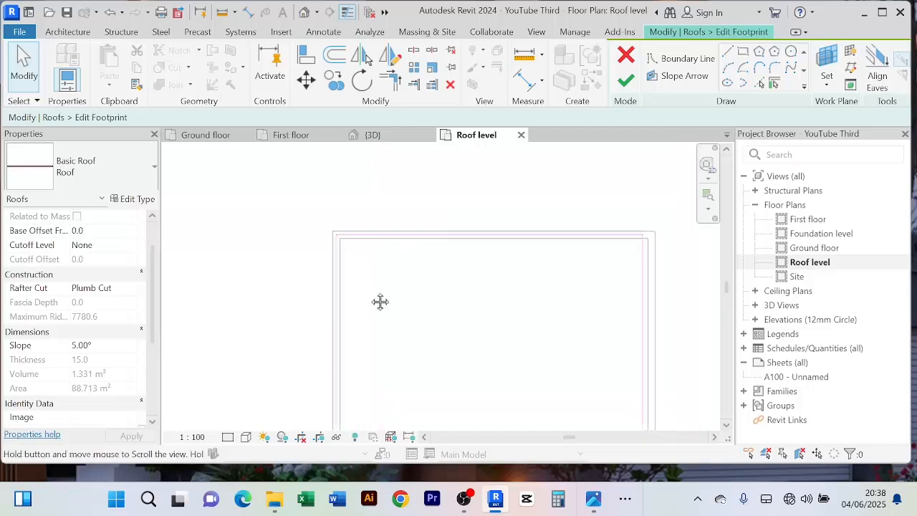
{"action": "scroll", "coordinate": [347, 272], "scroll_direction": "up", "scroll_amount": 2}
{"action": "scroll", "coordinate": [387, 233], "scroll_direction": "down", "scroll_amount": 2}
{"action": "scroll", "coordinate": [438, 212], "scroll_direction": "up", "scroll_amount": 2}
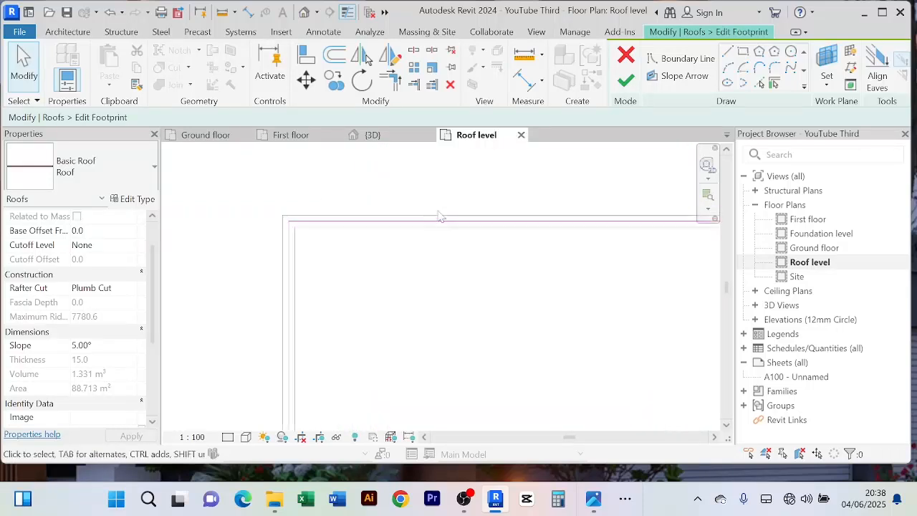
{"action": "scroll", "coordinate": [436, 213], "scroll_direction": "down", "scroll_amount": 2}
{"action": "middle_click_drag", "start_coordinate": [434, 245], "coordinate": [382, 261]}
{"action": "scroll", "coordinate": [498, 227], "scroll_direction": "up", "scroll_amount": 2}
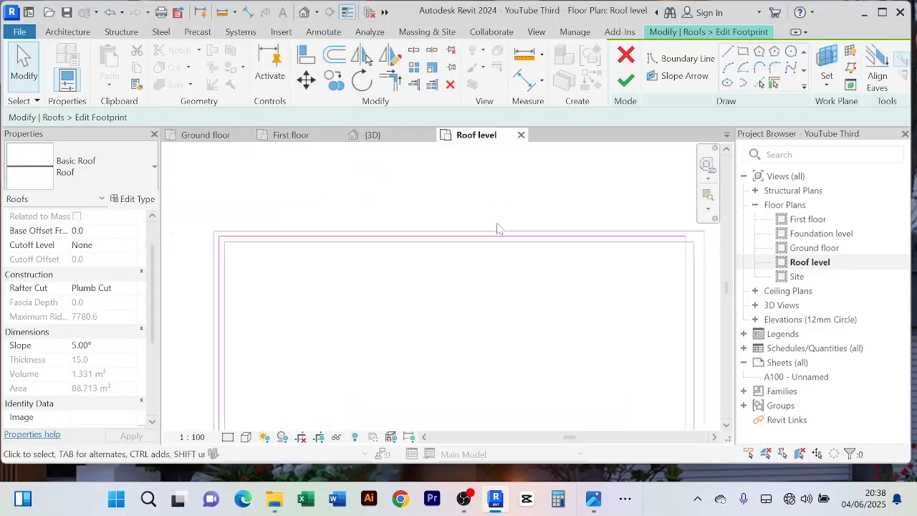
{"action": "middle_click_drag", "start_coordinate": [499, 224], "coordinate": [554, 228]}
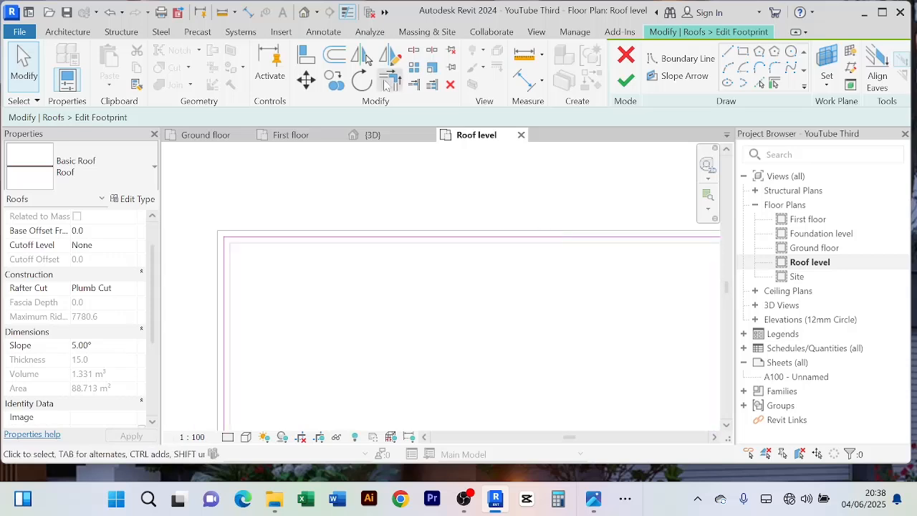
{"action": "left_click", "coordinate": [317, 63]}
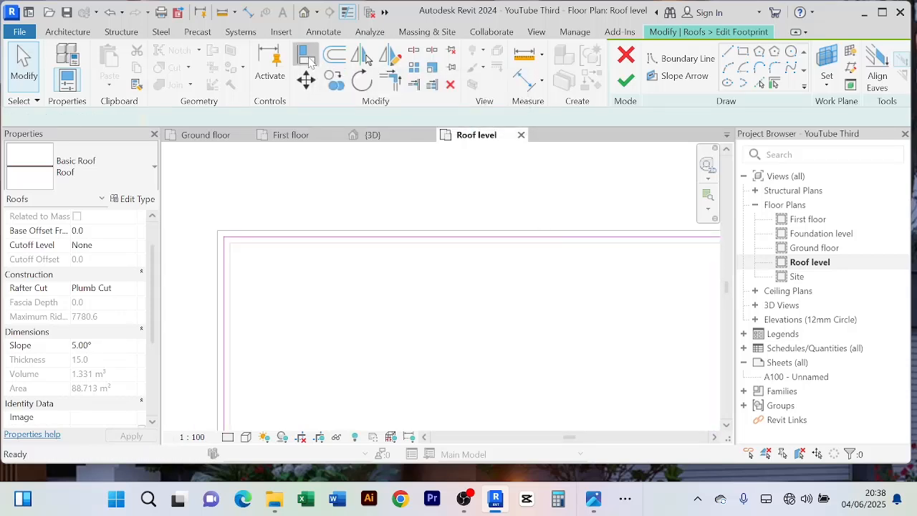
{"action": "scroll", "coordinate": [466, 263], "scroll_direction": "up", "scroll_amount": 1}
{"action": "left_click", "coordinate": [465, 235]}
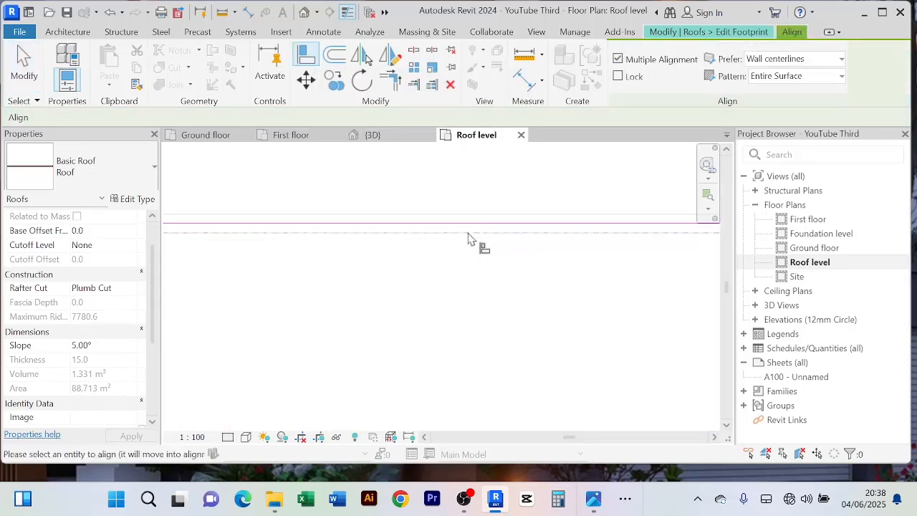
{"action": "left_click", "coordinate": [472, 226]}
{"action": "scroll", "coordinate": [483, 278], "scroll_direction": "down", "scroll_amount": 2}
{"action": "middle_click_drag", "start_coordinate": [493, 308], "coordinate": [362, 215]}
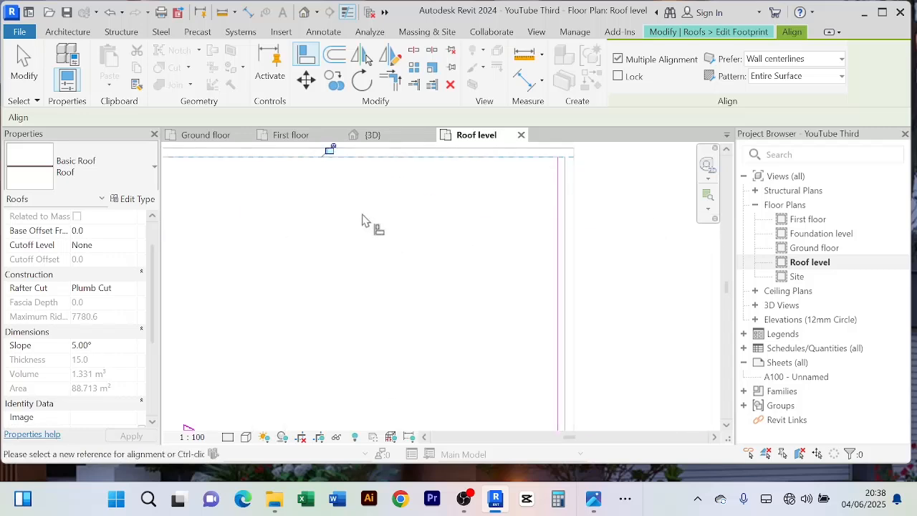
{"action": "scroll", "coordinate": [364, 219], "scroll_direction": "down", "scroll_amount": 2}
{"action": "scroll", "coordinate": [464, 264], "scroll_direction": "up", "scroll_amount": 2}
{"action": "scroll", "coordinate": [508, 251], "scroll_direction": "down", "scroll_amount": 2}
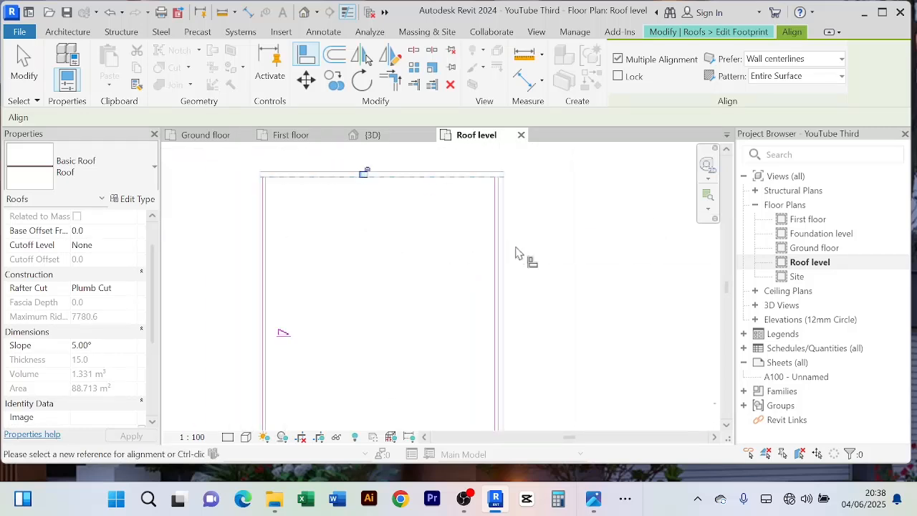
{"action": "middle_click_drag", "start_coordinate": [446, 272], "coordinate": [483, 231]}
{"action": "middle_click_drag", "start_coordinate": [456, 347], "coordinate": [515, 287]}
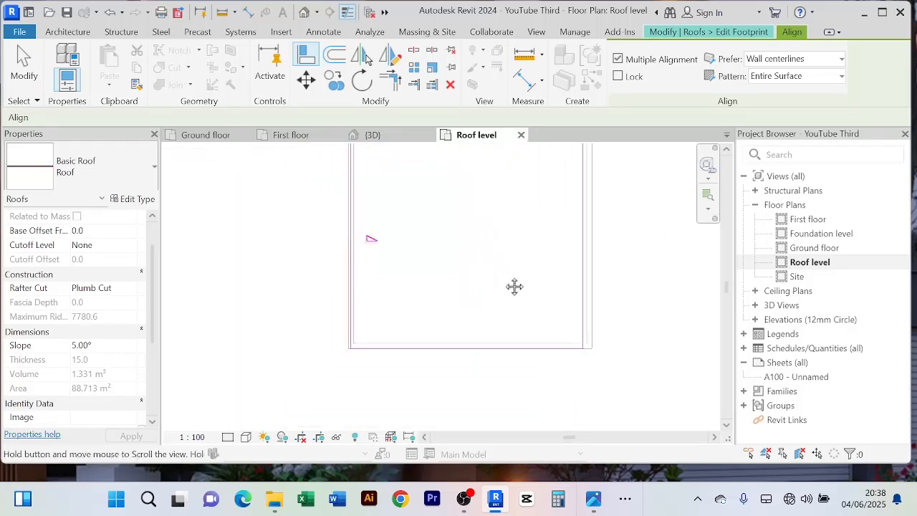
{"action": "right_click", "coordinate": [472, 271]}
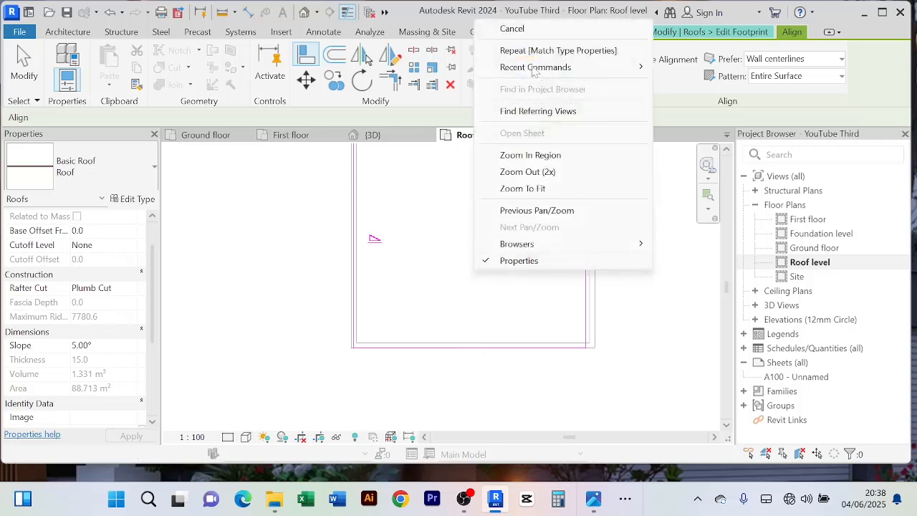
{"action": "left_click", "coordinate": [528, 29]}
{"action": "right_click", "coordinate": [514, 269]}
{"action": "left_click", "coordinate": [552, 29]}
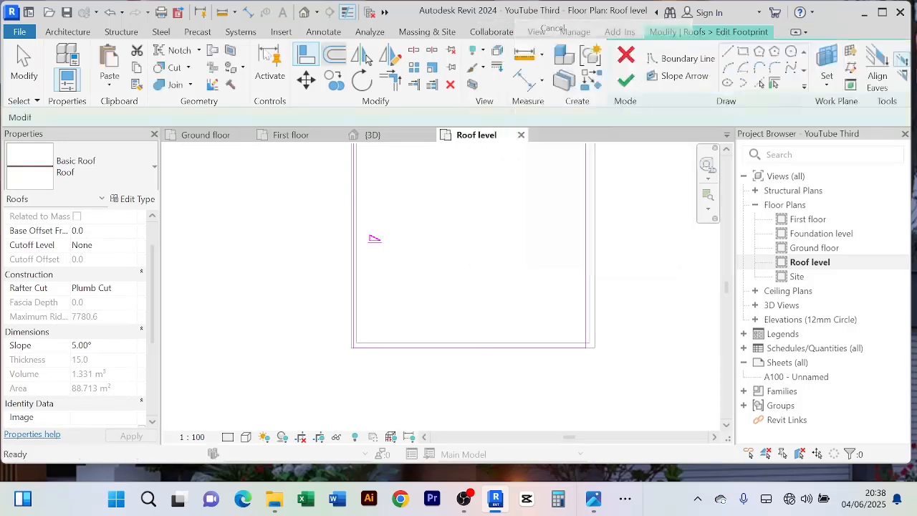
Step: Align the lower boundary line of the roof footprint with the inner face of the parapet wall, and end the Align command
{"action": "scroll", "coordinate": [420, 313], "scroll_direction": "up", "scroll_amount": 4}
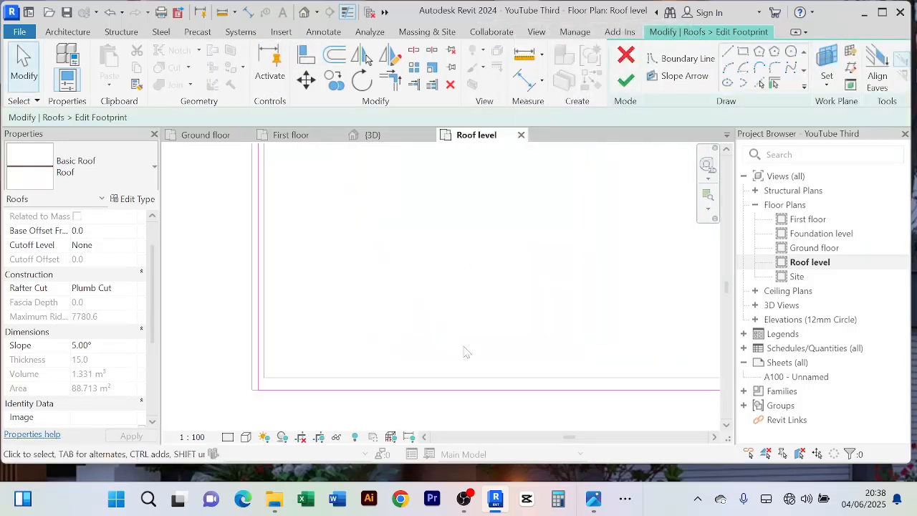
{"action": "scroll", "coordinate": [458, 328], "scroll_direction": "up", "scroll_amount": 2}
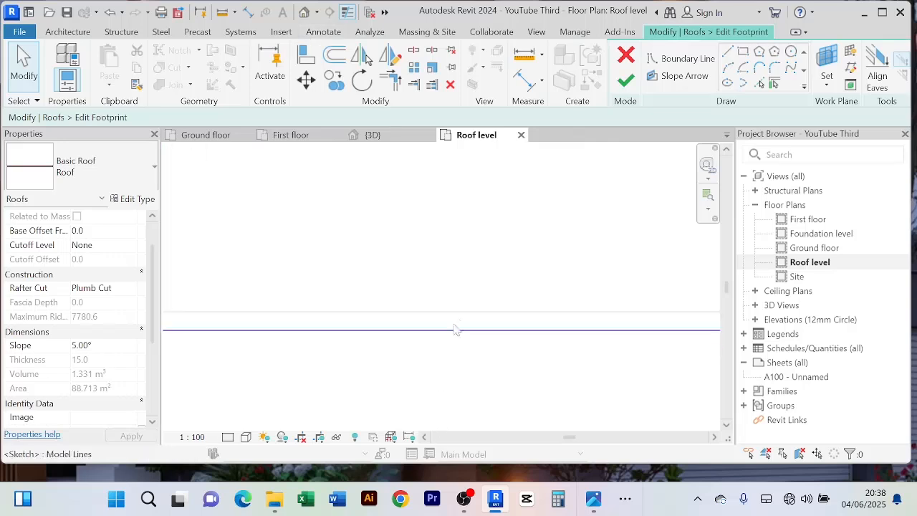
{"action": "left_click", "coordinate": [308, 60]}
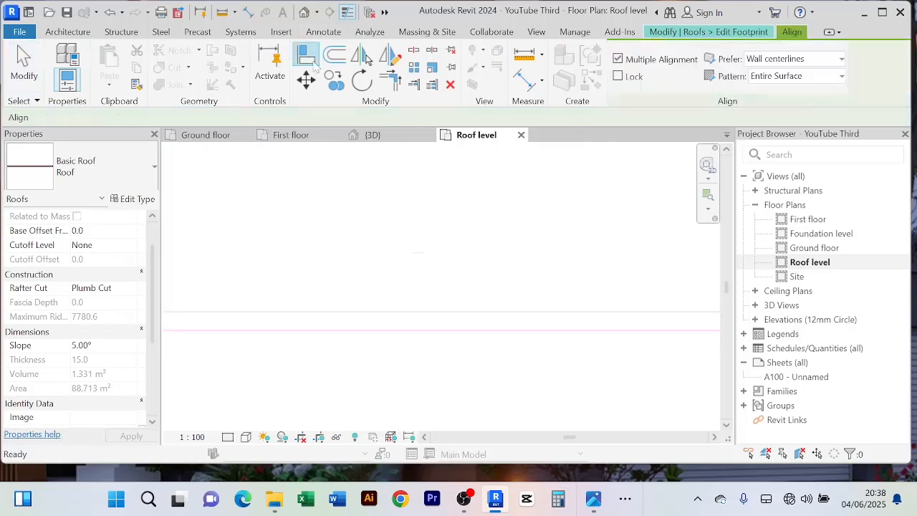
{"action": "left_click", "coordinate": [429, 331]}
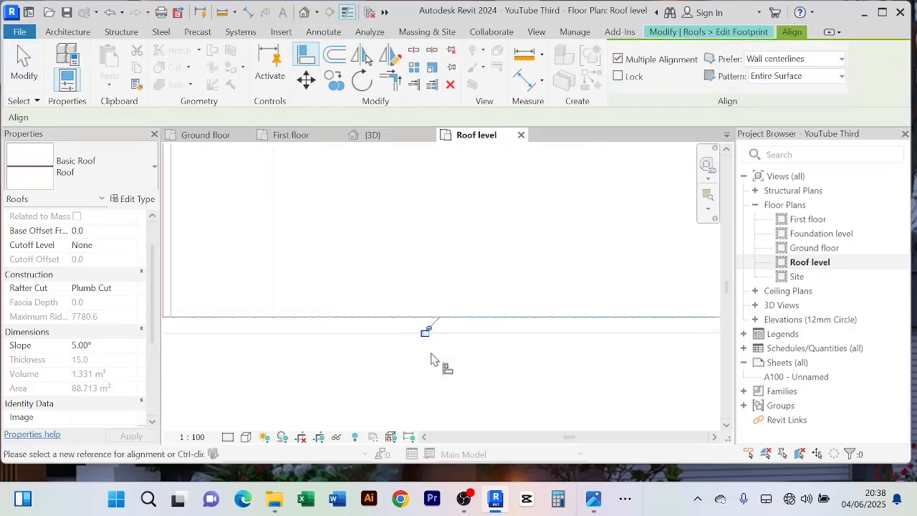
{"action": "scroll", "coordinate": [444, 316], "scroll_direction": "down", "scroll_amount": 3}
{"action": "right_click", "coordinate": [454, 270]}
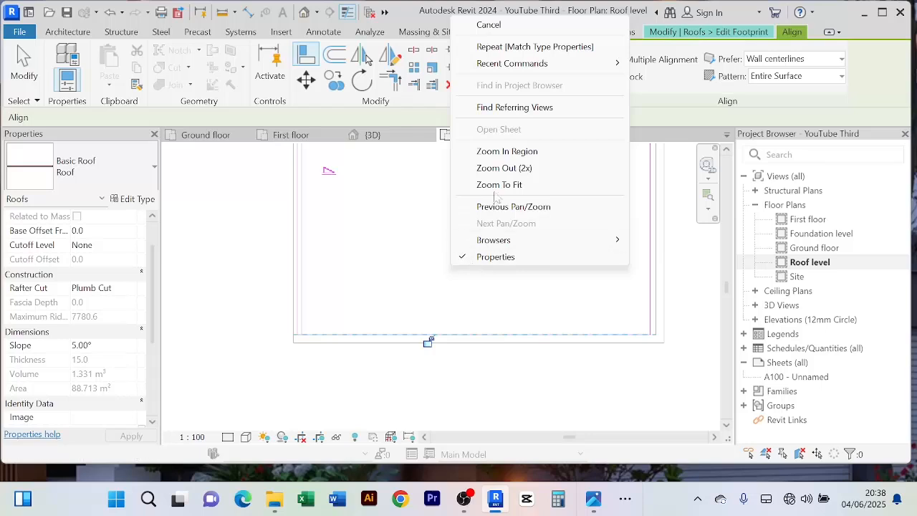
{"action": "left_click", "coordinate": [525, 29]}
{"action": "scroll", "coordinate": [412, 279], "scroll_direction": "up", "scroll_amount": 2}
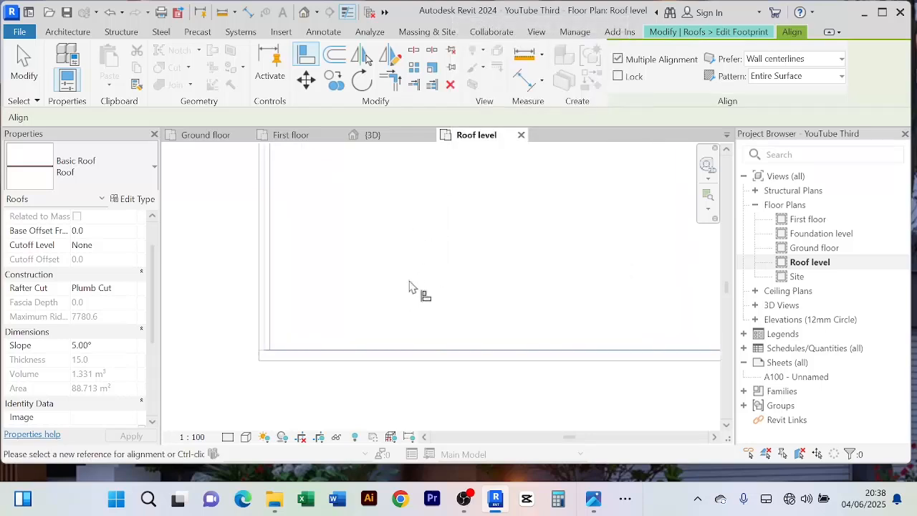
{"action": "right_click", "coordinate": [417, 286]}
{"action": "left_click", "coordinate": [498, 34]}
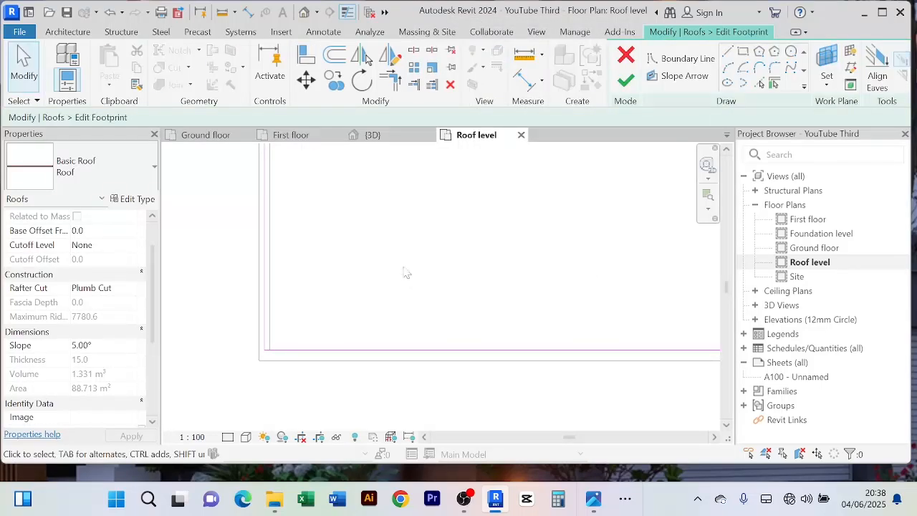
Step: Align the right boundary line of the roof footprint with the inner face of the parapet wall, and end the Align command
{"action": "scroll", "coordinate": [392, 277], "scroll_direction": "down", "scroll_amount": 3}
{"action": "middle_click_drag", "start_coordinate": [415, 275], "coordinate": [393, 366]}
{"action": "scroll", "coordinate": [379, 291], "scroll_direction": "down", "scroll_amount": 3}
{"action": "middle_click_drag", "start_coordinate": [387, 298], "coordinate": [377, 358]}
{"action": "scroll", "coordinate": [500, 315], "scroll_direction": "up", "scroll_amount": 3}
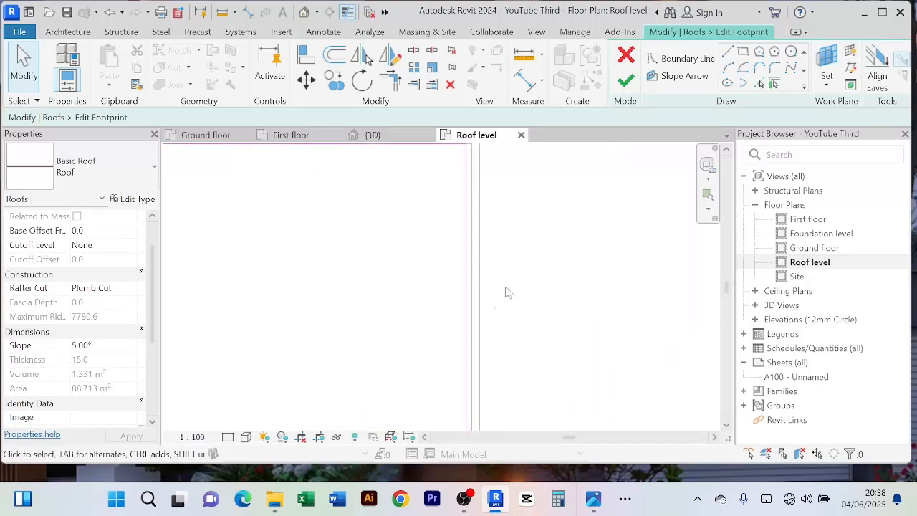
{"action": "scroll", "coordinate": [506, 287], "scroll_direction": "down", "scroll_amount": 2}
{"action": "middle_click_drag", "start_coordinate": [510, 278], "coordinate": [444, 297]}
{"action": "scroll", "coordinate": [428, 274], "scroll_direction": "up", "scroll_amount": 2}
{"action": "scroll", "coordinate": [440, 274], "scroll_direction": "down", "scroll_amount": 1}
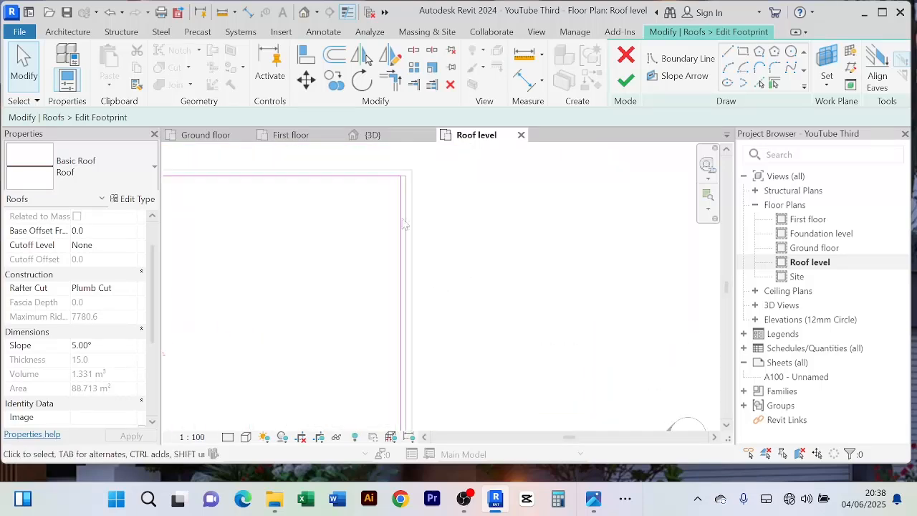
{"action": "left_click", "coordinate": [364, 56]}
{"action": "scroll", "coordinate": [414, 263], "scroll_direction": "up", "scroll_amount": 2}
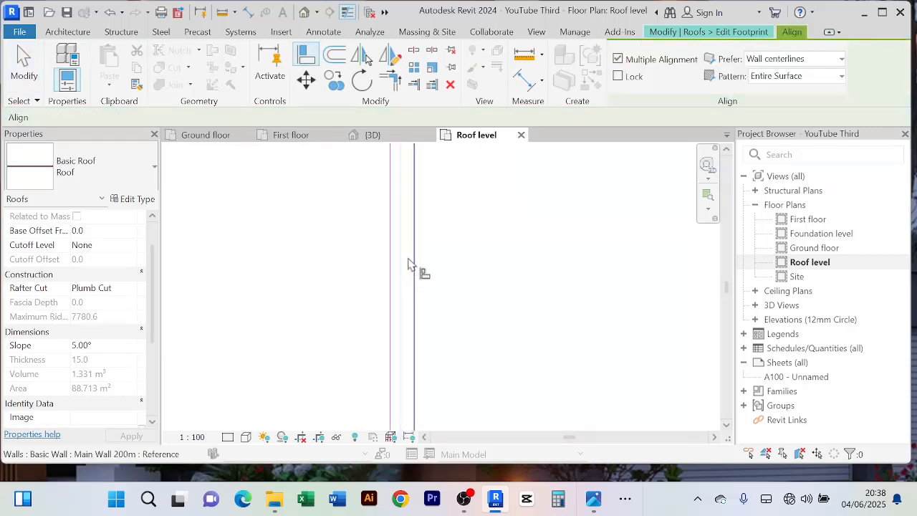
{"action": "left_click", "coordinate": [394, 262]}
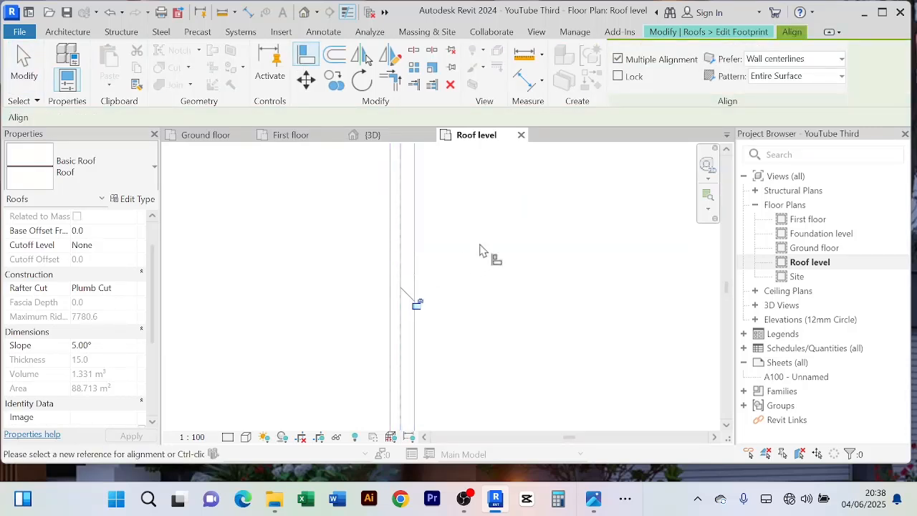
{"action": "scroll", "coordinate": [485, 252], "scroll_direction": "down", "scroll_amount": 2}
{"action": "right_click", "coordinate": [536, 288]}
{"action": "left_click", "coordinate": [572, 47]}
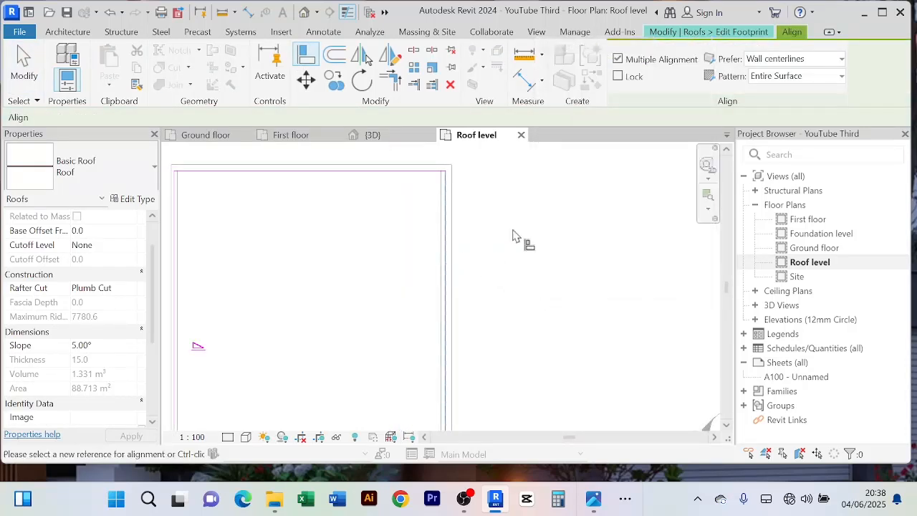
{"action": "right_click", "coordinate": [514, 231]}
{"action": "left_click", "coordinate": [568, 238]}
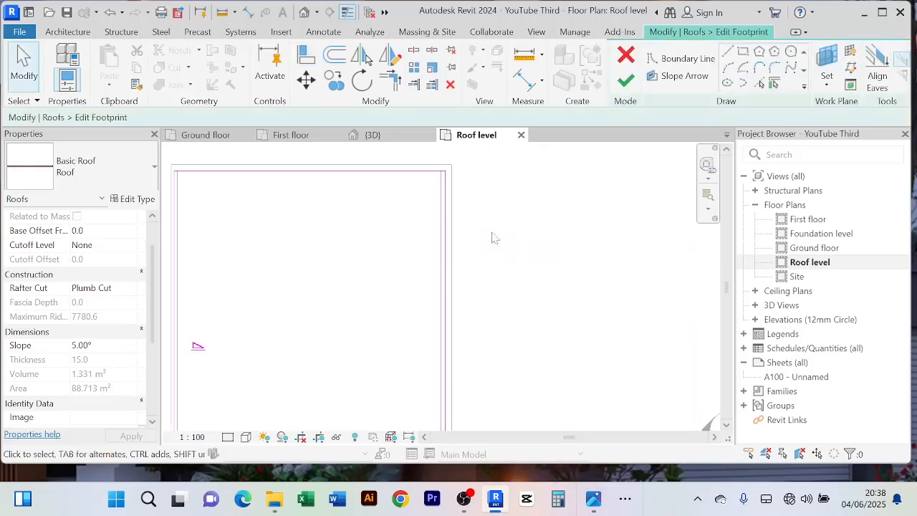
Step: Align the footprint's right boundary line with the floor edge just inside the parapet wall, and end the Align command
{"action": "scroll", "coordinate": [526, 258], "scroll_direction": "up", "scroll_amount": 2}
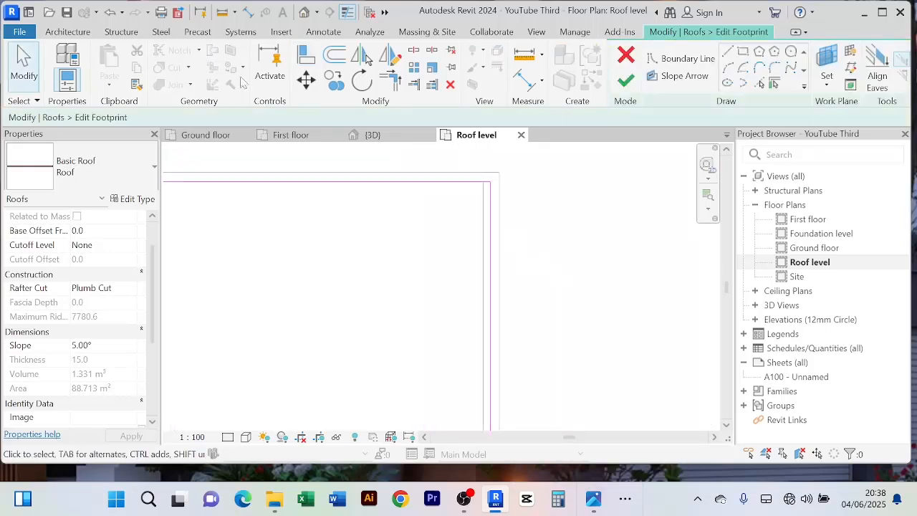
{"action": "left_click", "coordinate": [306, 55]}
{"action": "scroll", "coordinate": [477, 287], "scroll_direction": "up", "scroll_amount": 2}
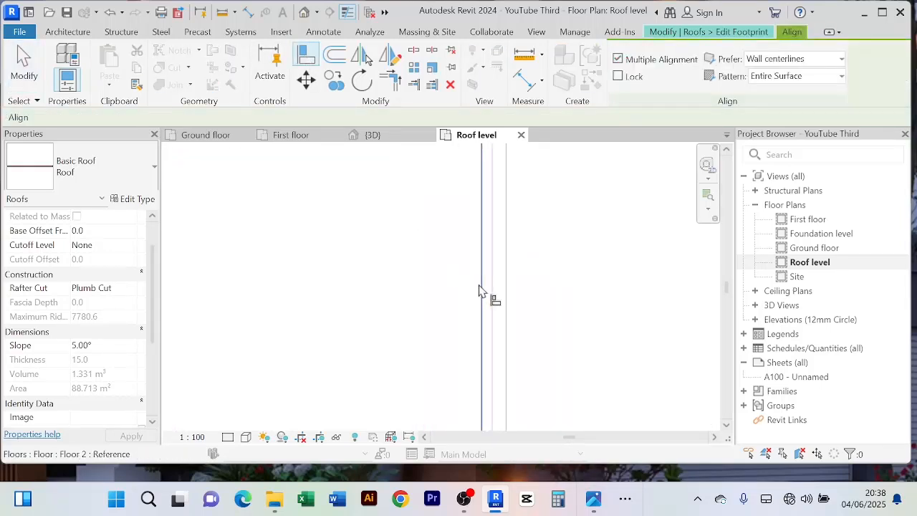
{"action": "left_click", "coordinate": [493, 284]}
{"action": "scroll", "coordinate": [546, 276], "scroll_direction": "down", "scroll_amount": 2}
{"action": "middle_click_drag", "start_coordinate": [564, 270], "coordinate": [503, 296]}
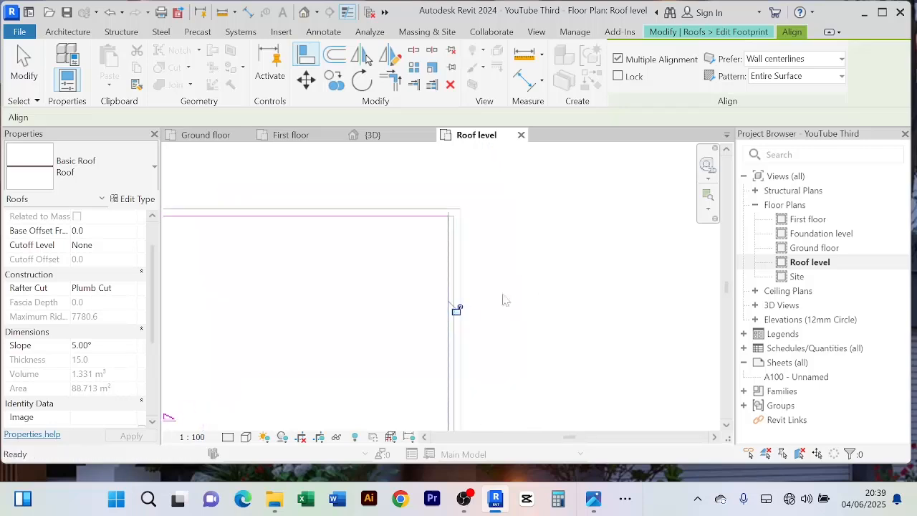
{"action": "right_click", "coordinate": [531, 268]}
{"action": "right_click", "coordinate": [571, 233]}
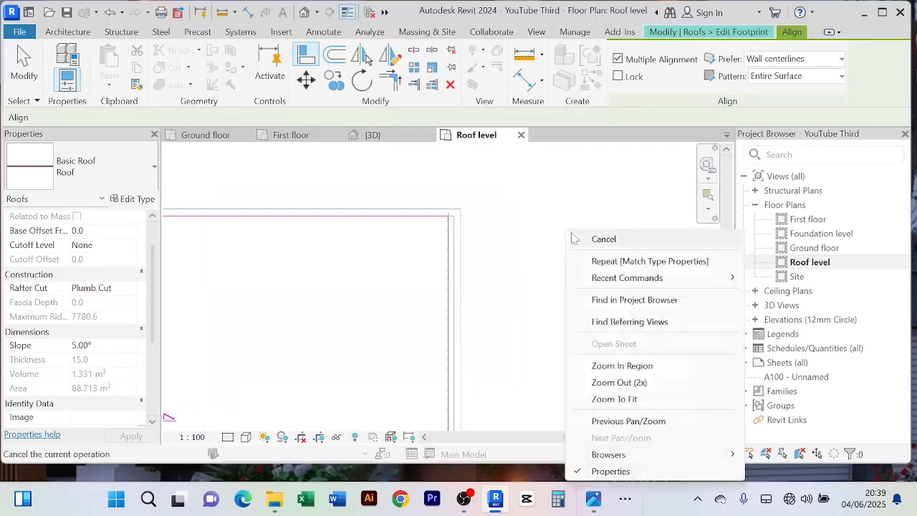
{"action": "left_click", "coordinate": [578, 240]}
Step: Examine the roof footprint's boundary lines against the parapet walls at the right-hand corners and along the left side
{"action": "scroll", "coordinate": [487, 261], "scroll_direction": "up", "scroll_amount": 2}
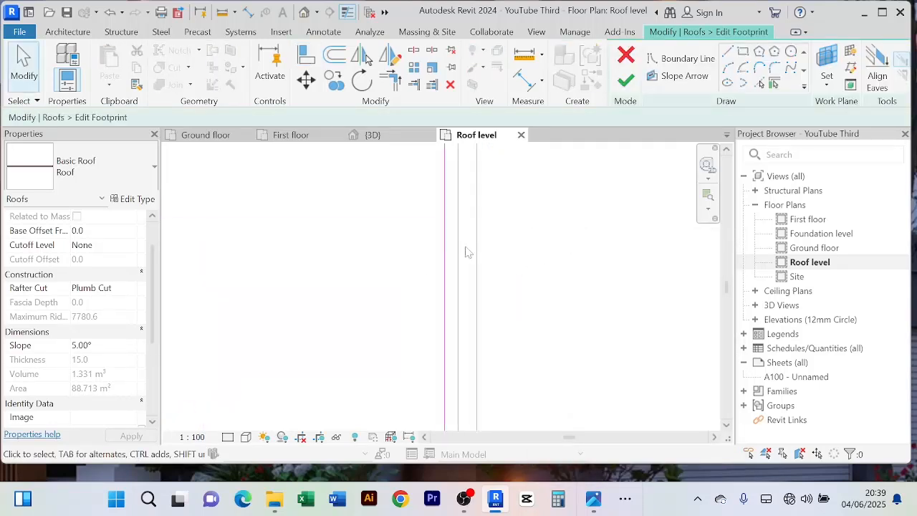
{"action": "scroll", "coordinate": [469, 215], "scroll_direction": "down", "scroll_amount": 1}
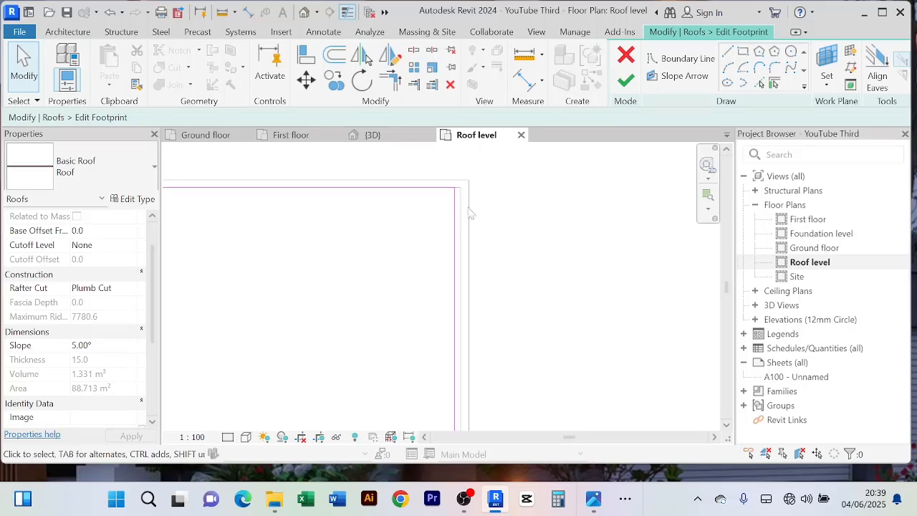
{"action": "scroll", "coordinate": [469, 188], "scroll_direction": "down", "scroll_amount": 3}
{"action": "scroll", "coordinate": [459, 393], "scroll_direction": "up", "scroll_amount": 5}
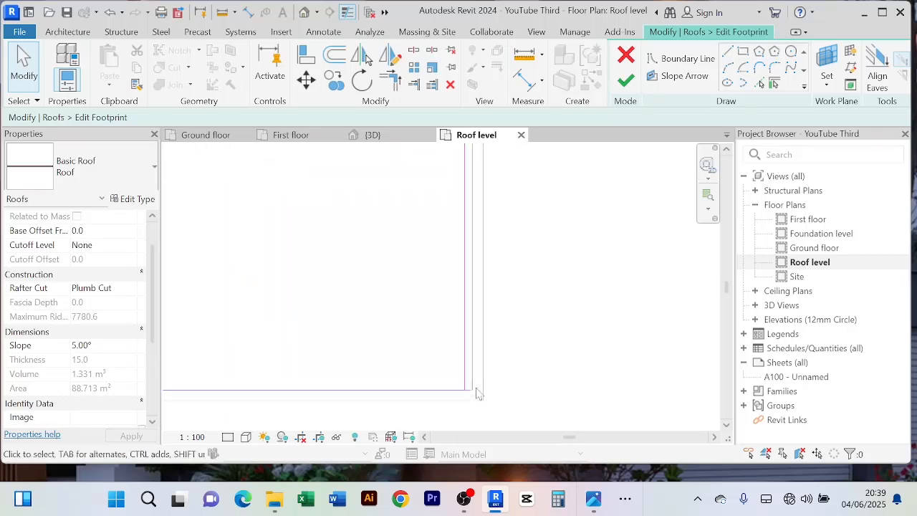
{"action": "scroll", "coordinate": [448, 380], "scroll_direction": "down", "scroll_amount": 6}
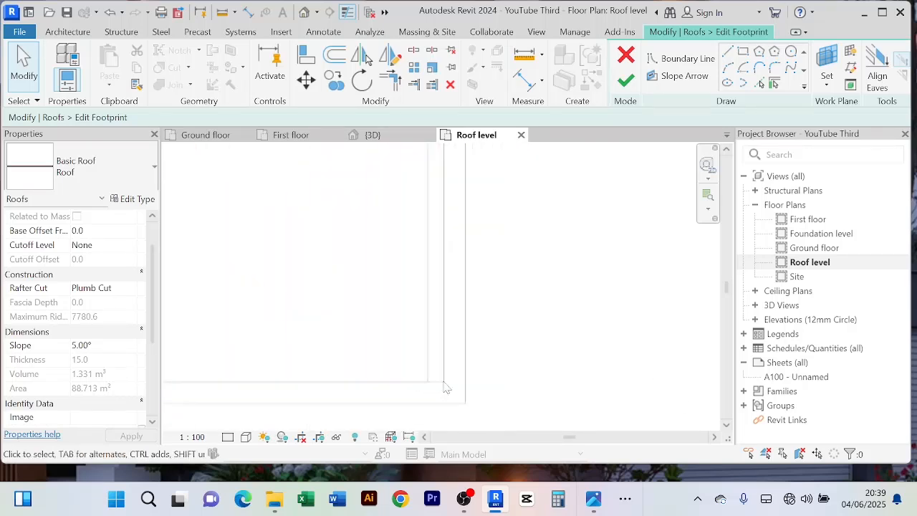
{"action": "scroll", "coordinate": [346, 303], "scroll_direction": "down", "scroll_amount": 3}
{"action": "middle_click_drag", "start_coordinate": [380, 307], "coordinate": [524, 333]}
{"action": "scroll", "coordinate": [348, 256], "scroll_direction": "up", "scroll_amount": 3}
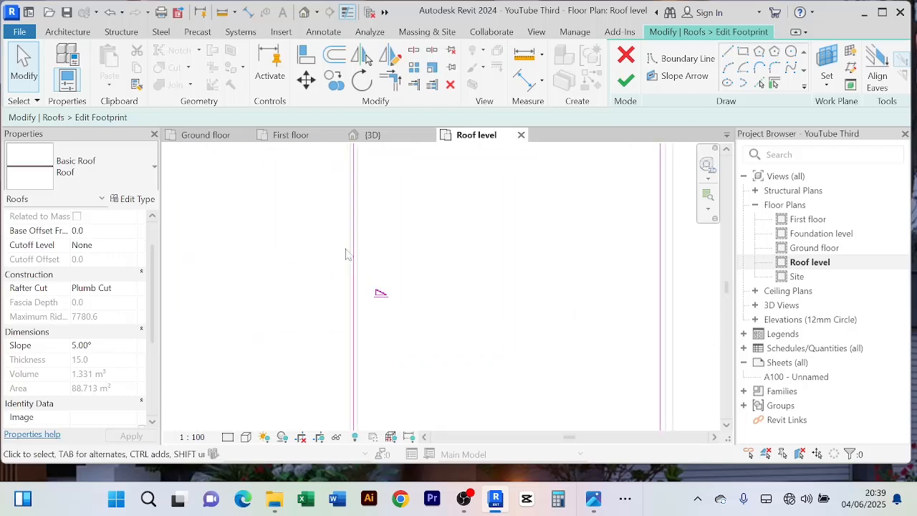
{"action": "scroll", "coordinate": [380, 262], "scroll_direction": "down", "scroll_amount": 3}
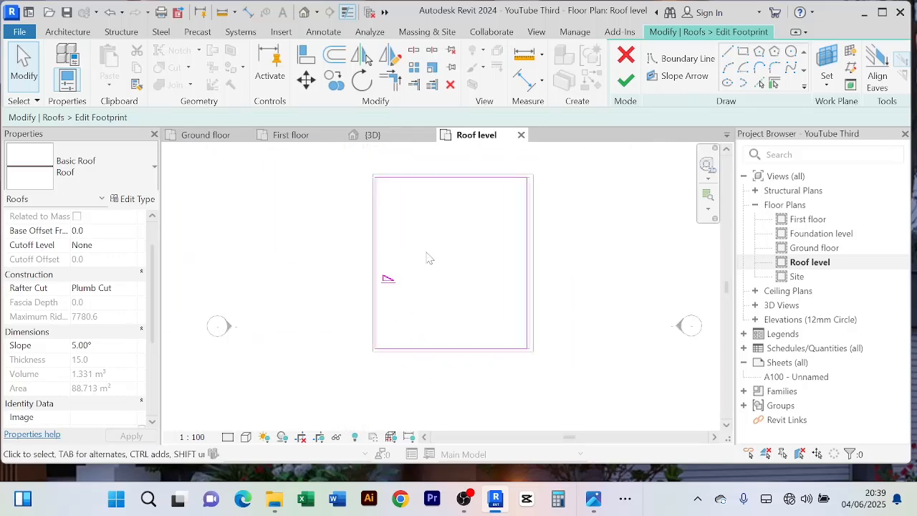
Step: Offset a copy of the footprint's left boundary line 200 mm inward, and end the Offset command
{"action": "scroll", "coordinate": [402, 225], "scroll_direction": "up", "scroll_amount": 2}
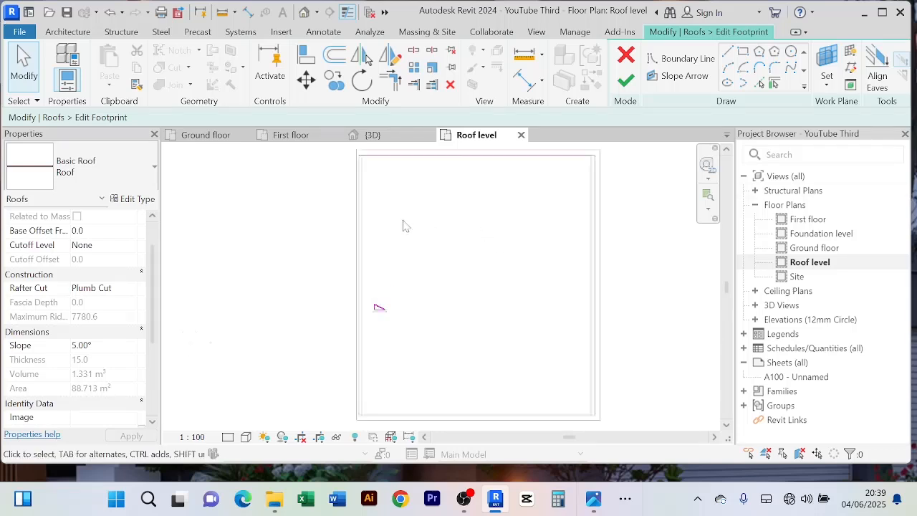
{"action": "left_click", "coordinate": [335, 56]}
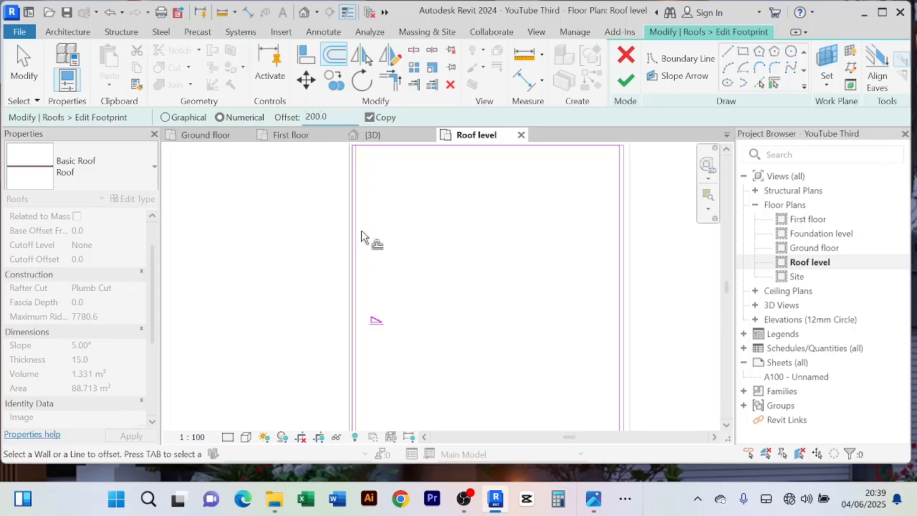
{"action": "scroll", "coordinate": [356, 236], "scroll_direction": "up", "scroll_amount": 3}
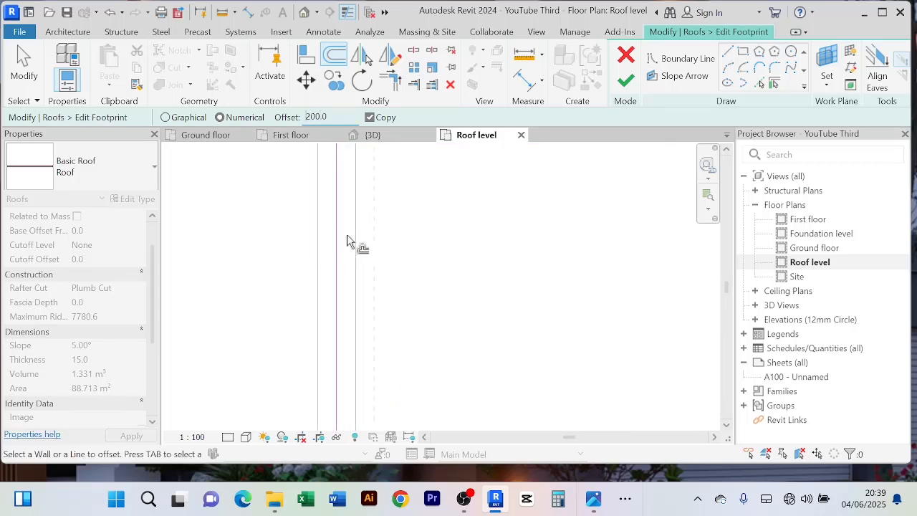
{"action": "left_click", "coordinate": [341, 235]}
{"action": "right_click", "coordinate": [502, 267]}
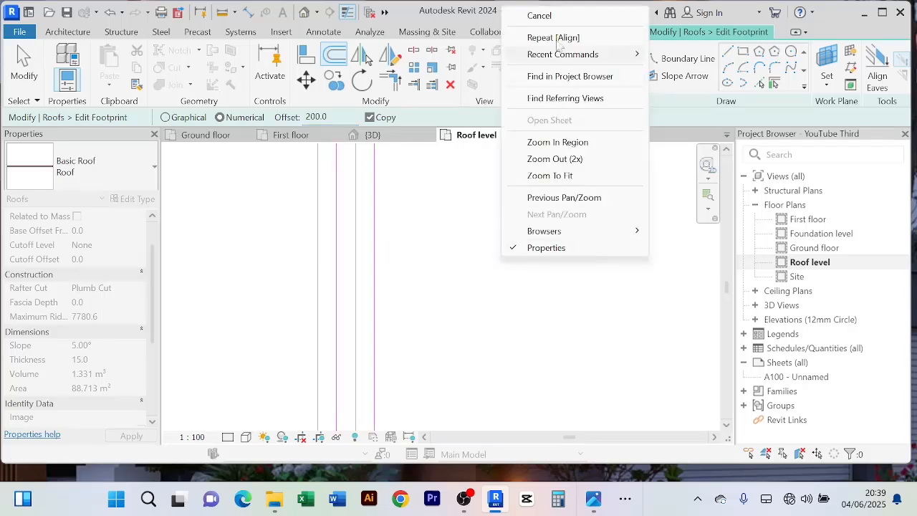
{"action": "left_click", "coordinate": [539, 14]}
{"action": "right_click", "coordinate": [526, 211]}
{"action": "left_click", "coordinate": [563, 218]}
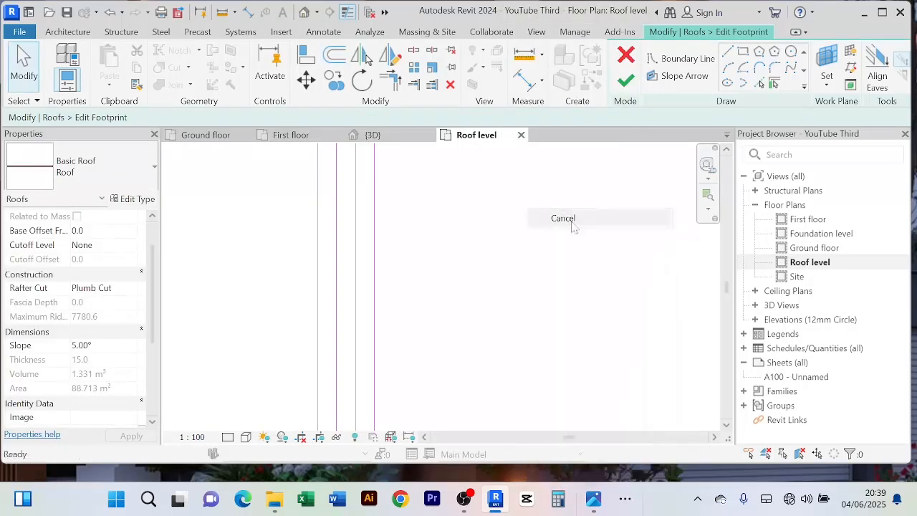
Step: Trim the footprint's upper boundary line to a corner with the offset copy of the left boundary line
{"action": "scroll", "coordinate": [544, 221], "scroll_direction": "down", "scroll_amount": 4}
{"action": "middle_click_drag", "start_coordinate": [552, 236], "coordinate": [476, 332]}
{"action": "scroll", "coordinate": [477, 315], "scroll_direction": "up", "scroll_amount": 2}
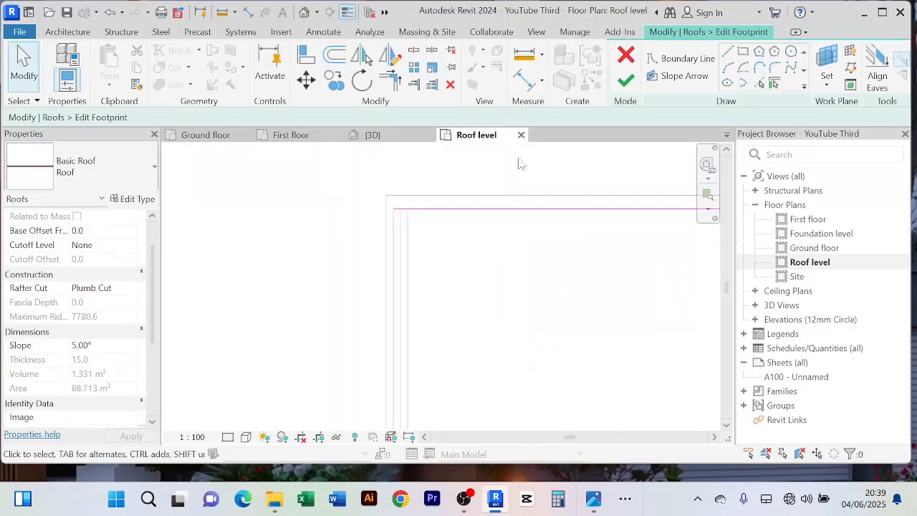
{"action": "left_click", "coordinate": [394, 80]}
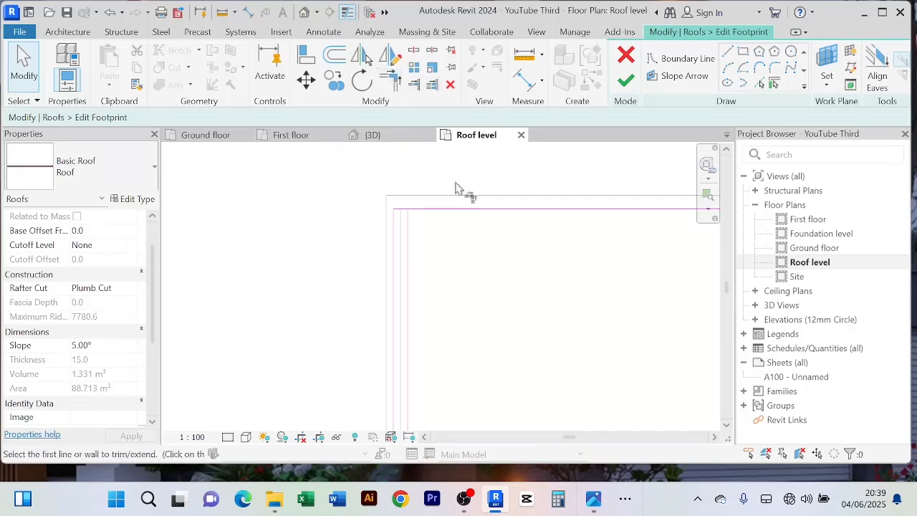
{"action": "left_click", "coordinate": [452, 209]}
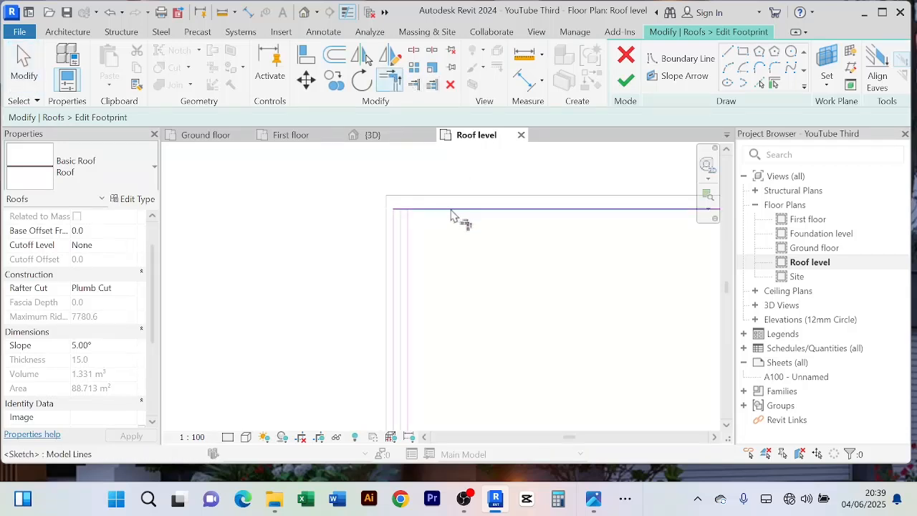
{"action": "left_click", "coordinate": [412, 245]}
Step: Trim the footprint's lower boundary line to a corner with the offset left line, and end the trim command
{"action": "scroll", "coordinate": [466, 257], "scroll_direction": "down", "scroll_amount": 4}
{"action": "middle_click_drag", "start_coordinate": [536, 359], "coordinate": [409, 209]}
{"action": "scroll", "coordinate": [417, 188], "scroll_direction": "down", "scroll_amount": 2}
{"action": "scroll", "coordinate": [370, 299], "scroll_direction": "up", "scroll_amount": 5}
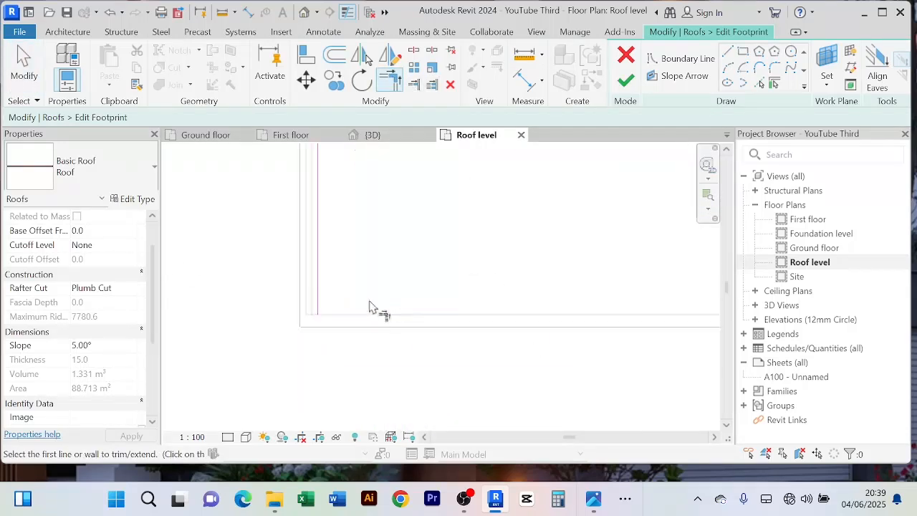
{"action": "scroll", "coordinate": [425, 265], "scroll_direction": "down", "scroll_amount": 2}
{"action": "middle_click_drag", "start_coordinate": [430, 276], "coordinate": [433, 390]}
{"action": "right_click", "coordinate": [224, 216]}
{"action": "right_click", "coordinate": [256, 203]}
{"action": "left_click", "coordinate": [283, 211]}
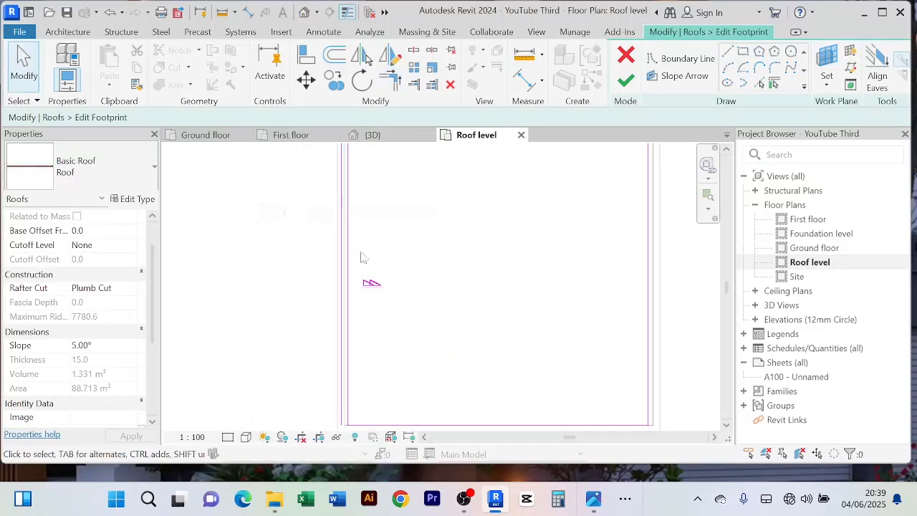
Step: Delete the original left boundary line lying outside the offset copy
{"action": "left_click", "coordinate": [341, 240]}
{"action": "key", "text": "Escape"}
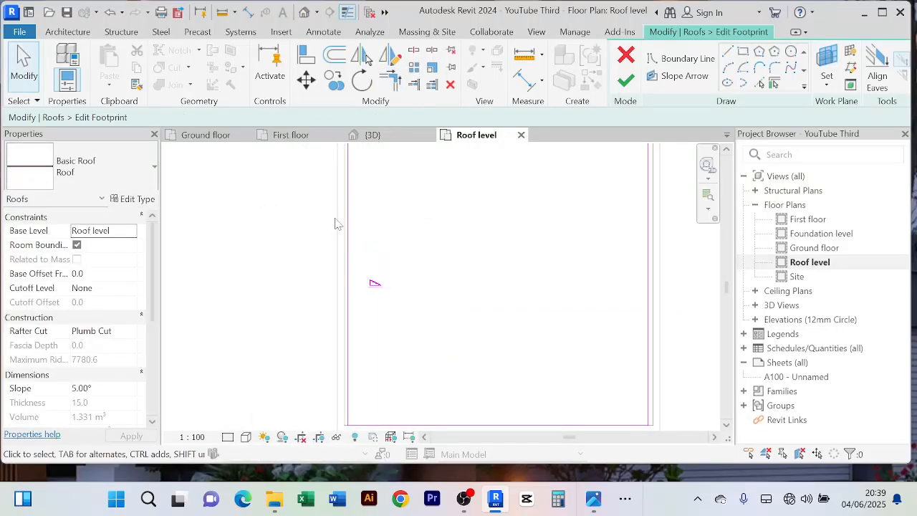
{"action": "scroll", "coordinate": [375, 291], "scroll_direction": "up", "scroll_amount": 2}
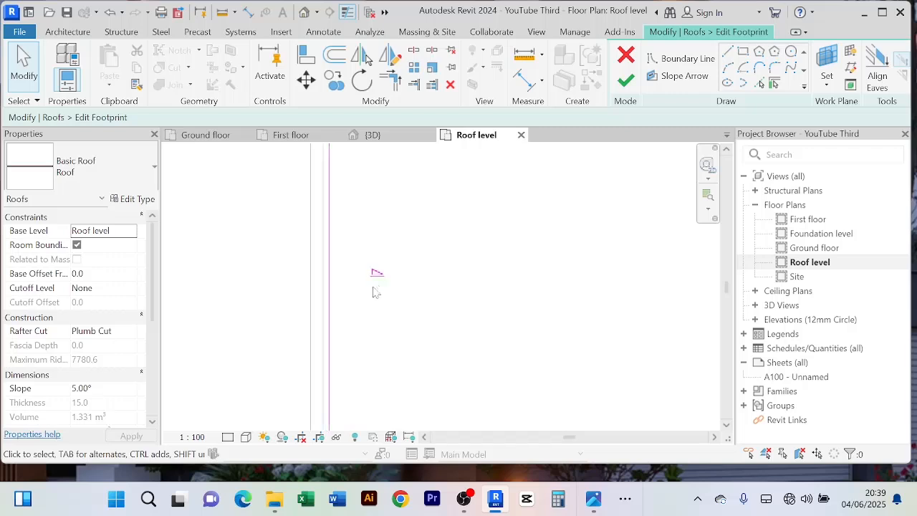
Step: Check the slope setting of the new left boundary line and look over the whole roof footprint
{"action": "left_click", "coordinate": [330, 266]}
{"action": "scroll", "coordinate": [430, 251], "scroll_direction": "down", "scroll_amount": 3}
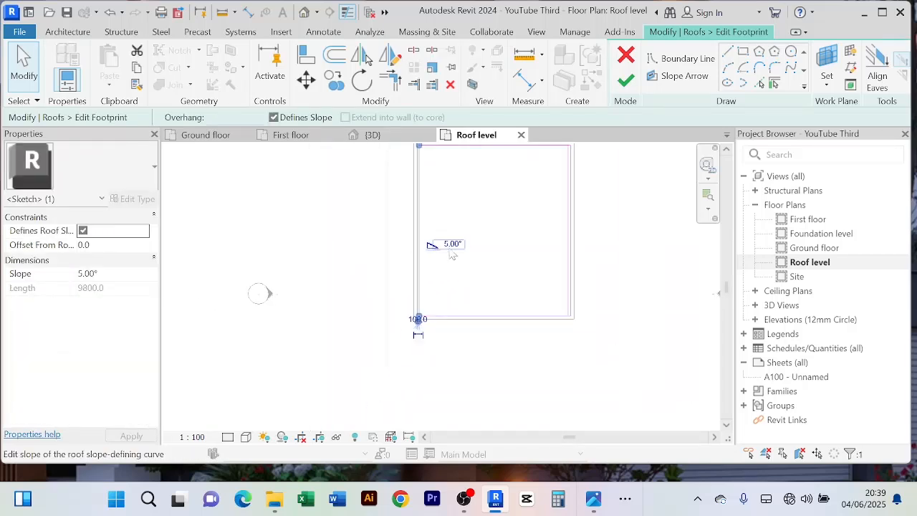
{"action": "scroll", "coordinate": [461, 231], "scroll_direction": "up", "scroll_amount": 3}
{"action": "scroll", "coordinate": [378, 262], "scroll_direction": "down", "scroll_amount": 2}
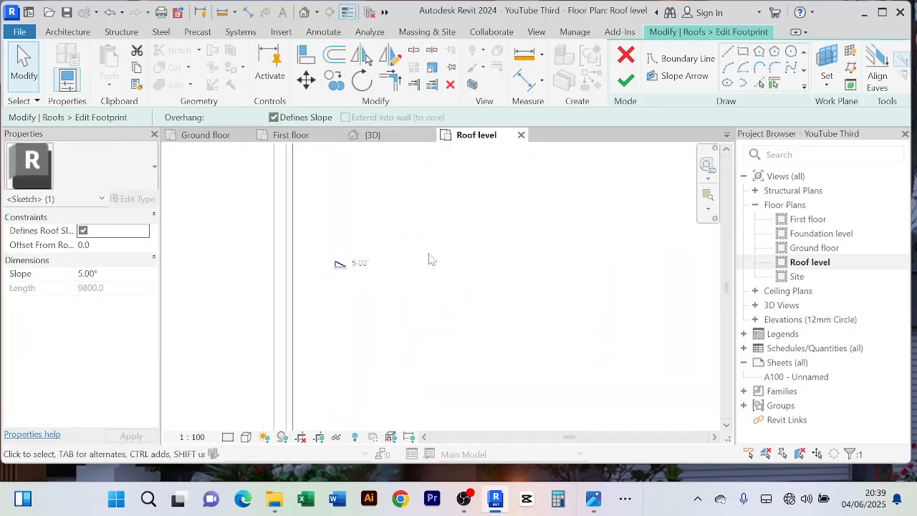
{"action": "left_click", "coordinate": [428, 259]}
{"action": "scroll", "coordinate": [430, 263], "scroll_direction": "down", "scroll_amount": 3}
{"action": "middle_click_drag", "start_coordinate": [492, 256], "coordinate": [477, 286]}
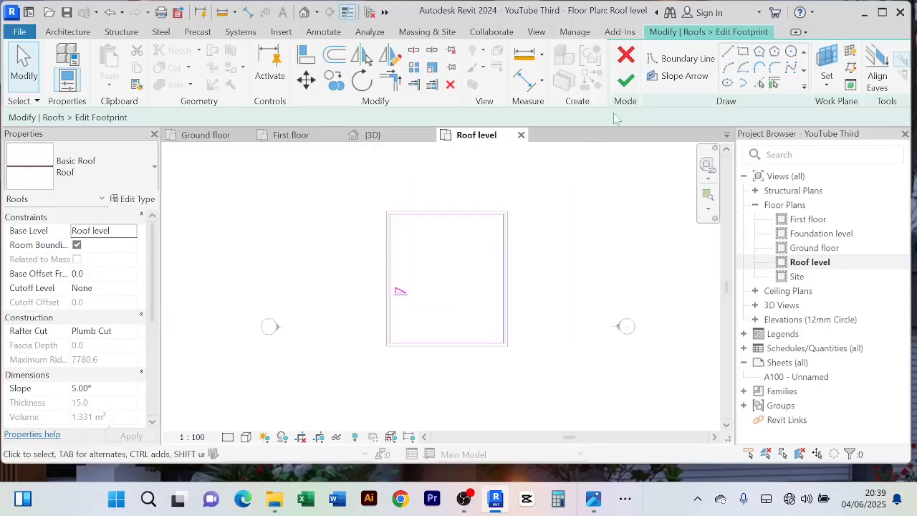
Step: Finish the roof footprint edit without attaching the highlighted walls, and inspect the roof in the 3D view
{"action": "left_click", "coordinate": [626, 80]}
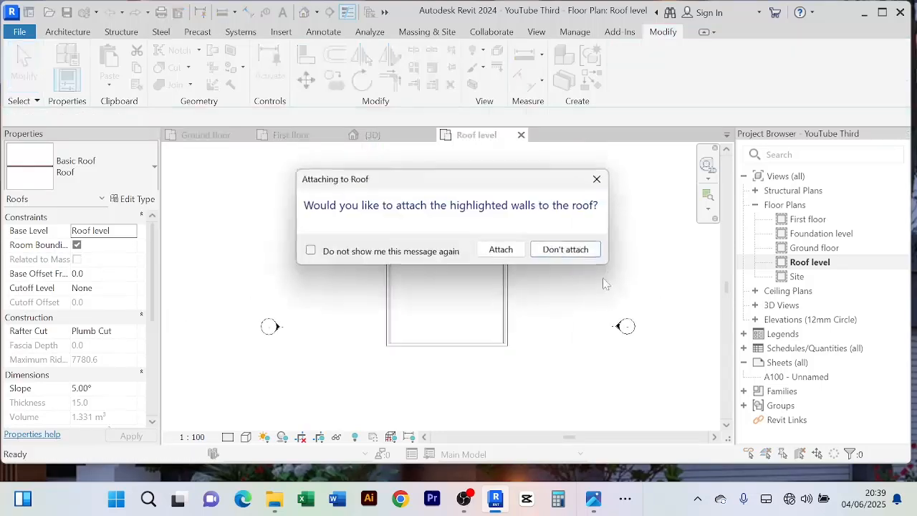
{"action": "left_click", "coordinate": [567, 250]}
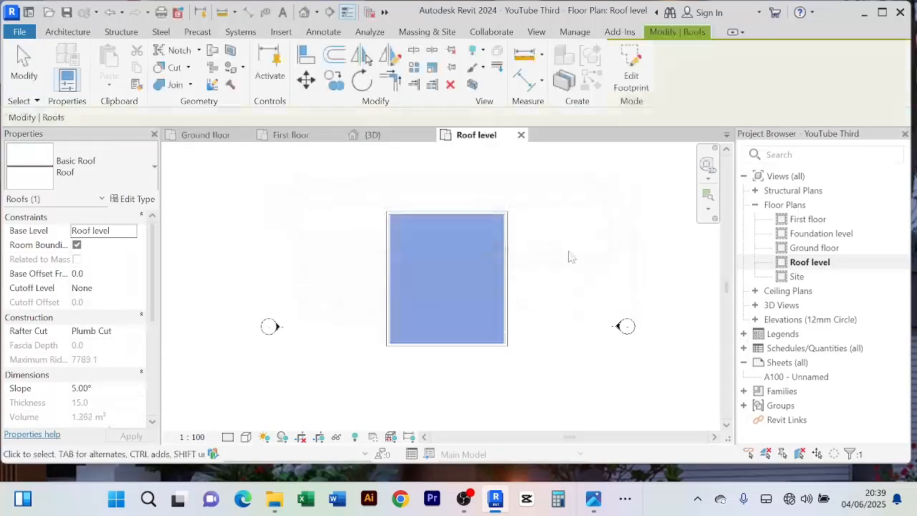
{"action": "left_click", "coordinate": [391, 140]}
{"action": "scroll", "coordinate": [401, 215], "scroll_direction": "down", "scroll_amount": 2}
{"action": "middle_click_drag", "start_coordinate": [401, 215], "coordinate": [578, 210], "text": "shift"}
{"action": "scroll", "coordinate": [577, 210], "scroll_direction": "up", "scroll_amount": 2}
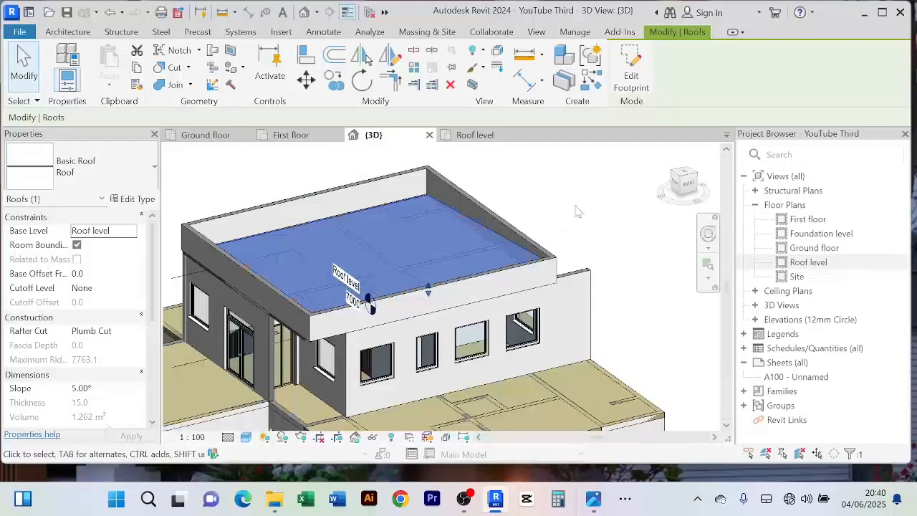
{"action": "left_click", "coordinate": [578, 210]}
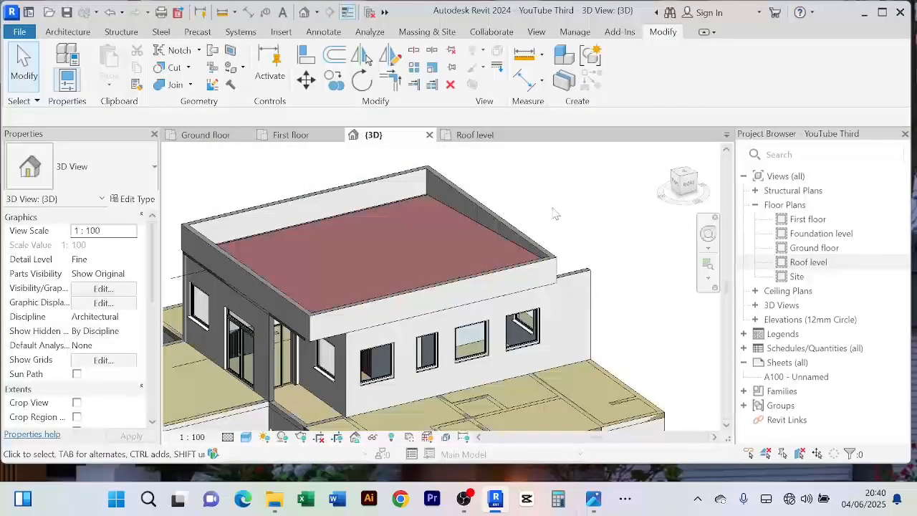
Step: Open the metal roof's footprint sketch for editing in the Roof level plan
{"action": "middle_click_drag", "start_coordinate": [555, 214], "coordinate": [456, 342], "text": "shift"}
{"action": "scroll", "coordinate": [391, 317], "scroll_direction": "up", "scroll_amount": 5}
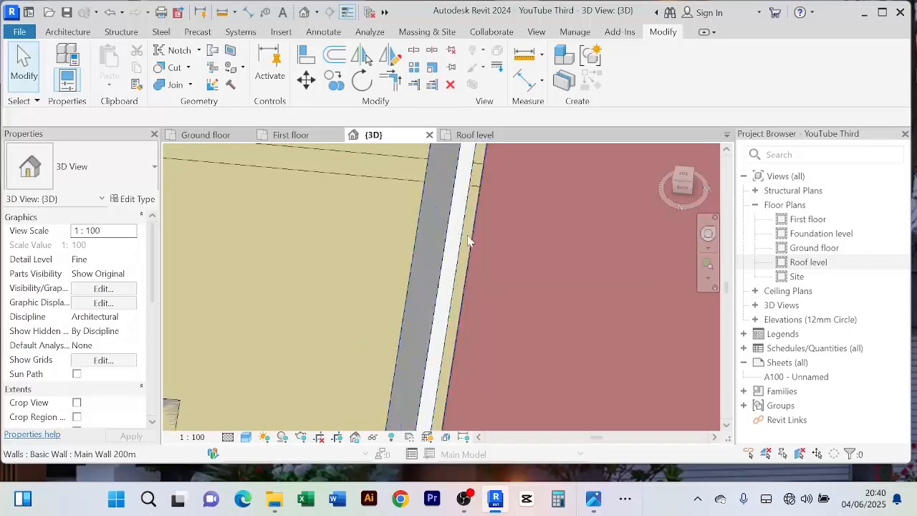
{"action": "scroll", "coordinate": [469, 242], "scroll_direction": "down", "scroll_amount": 4}
{"action": "scroll", "coordinate": [473, 247], "scroll_direction": "up", "scroll_amount": 3}
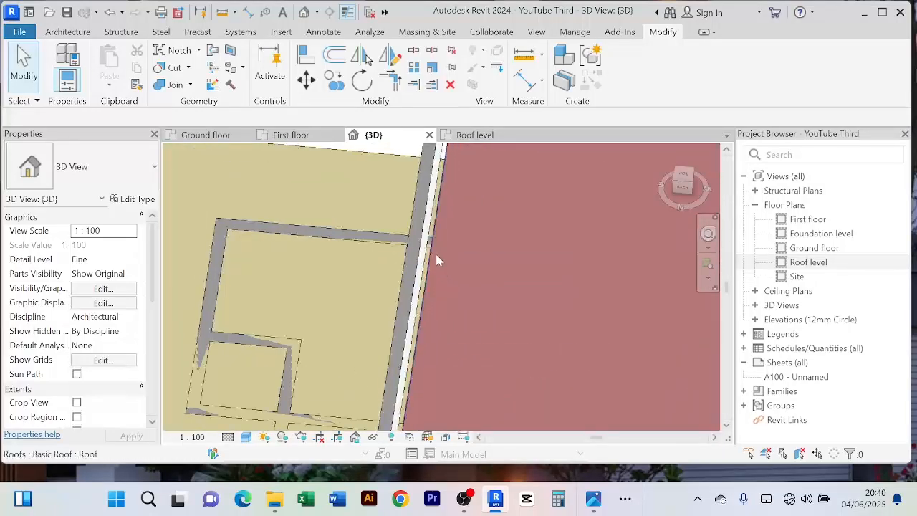
{"action": "left_click", "coordinate": [434, 251]}
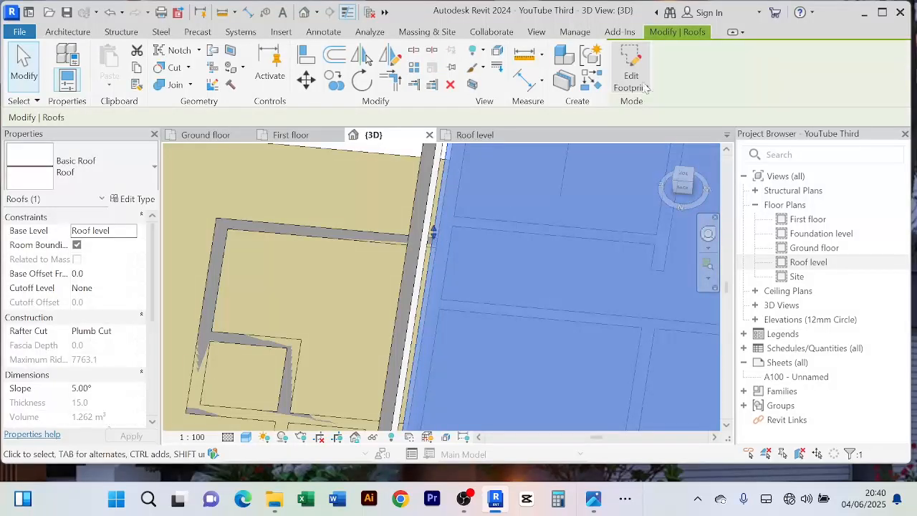
{"action": "left_click", "coordinate": [631, 75]}
{"action": "left_click", "coordinate": [473, 134]}
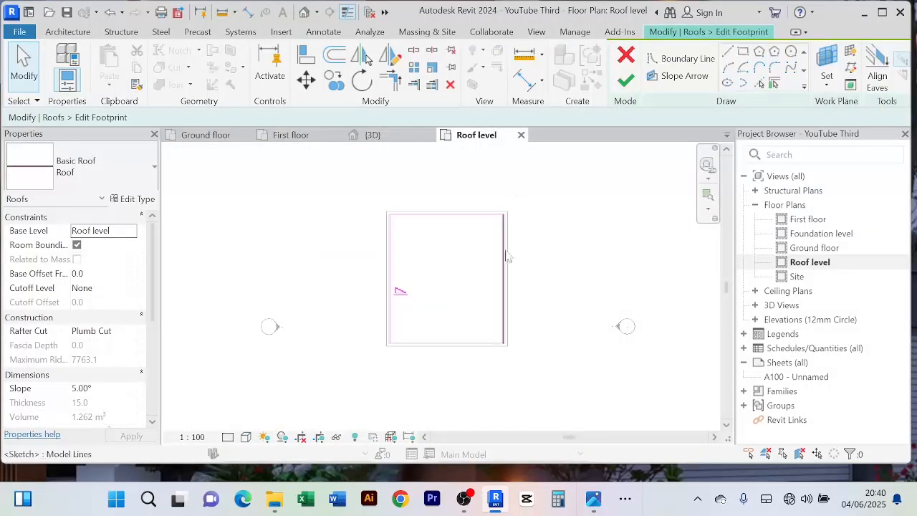
Step: Align the footprint's right boundary line with the inner face of the right parapet wall, and end the align command
{"action": "scroll", "coordinate": [502, 276], "scroll_direction": "up", "scroll_amount": 5}
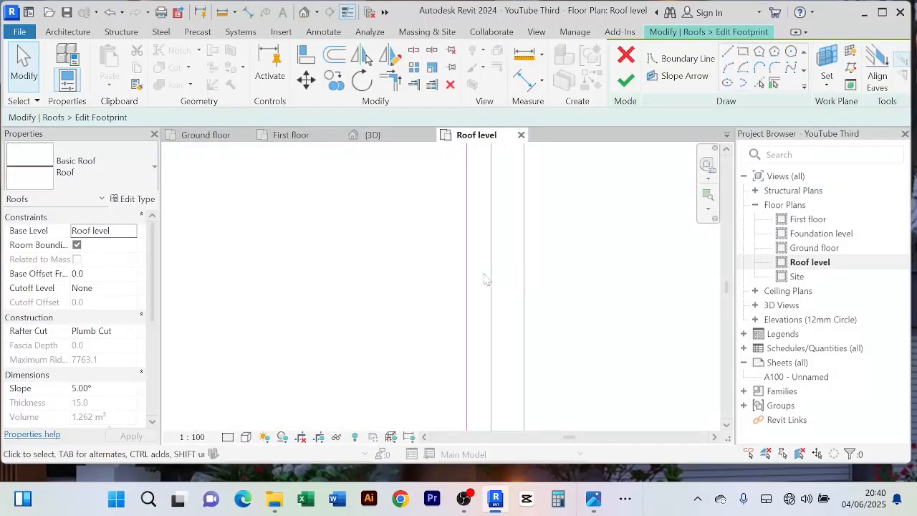
{"action": "left_click", "coordinate": [469, 272]}
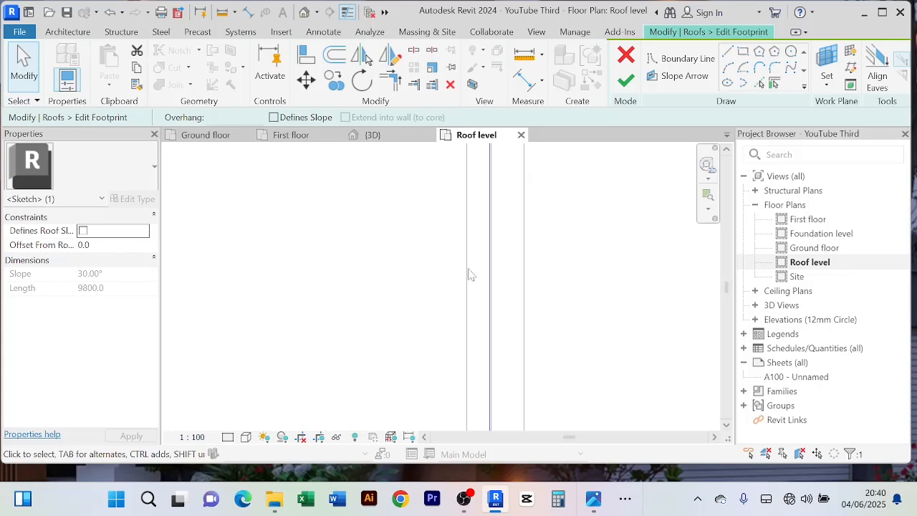
{"action": "scroll", "coordinate": [525, 246], "scroll_direction": "down", "scroll_amount": 4}
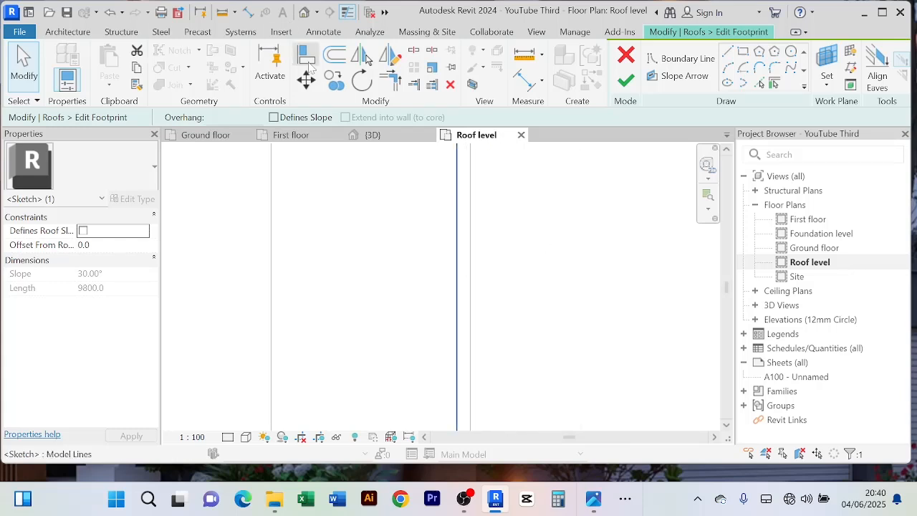
{"action": "left_click", "coordinate": [307, 60]}
{"action": "left_click", "coordinate": [483, 248]}
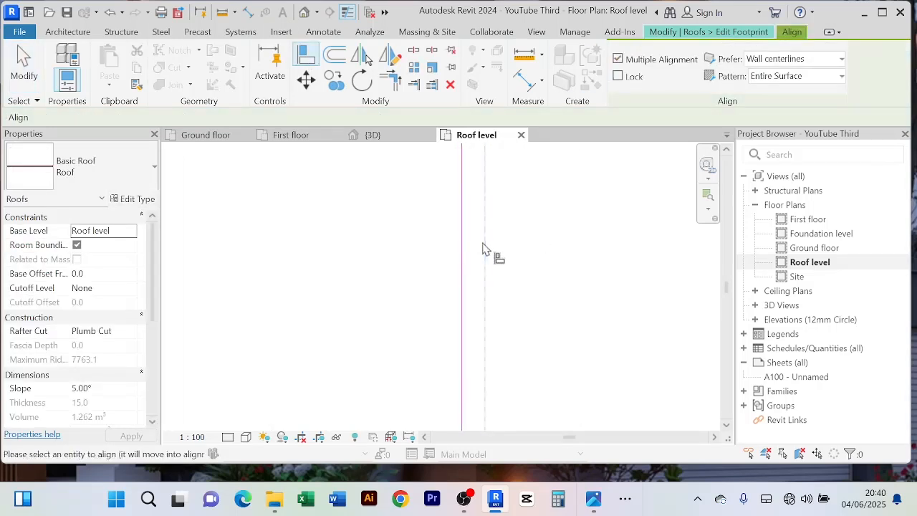
{"action": "left_click", "coordinate": [462, 247]}
{"action": "scroll", "coordinate": [540, 225], "scroll_direction": "down", "scroll_amount": 9}
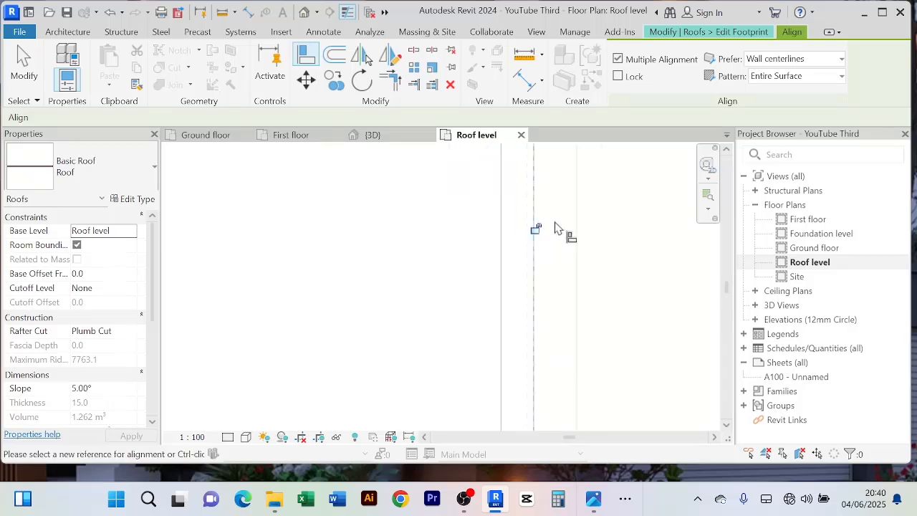
{"action": "middle_click_drag", "start_coordinate": [621, 235], "coordinate": [583, 244]}
{"action": "right_click", "coordinate": [585, 192]}
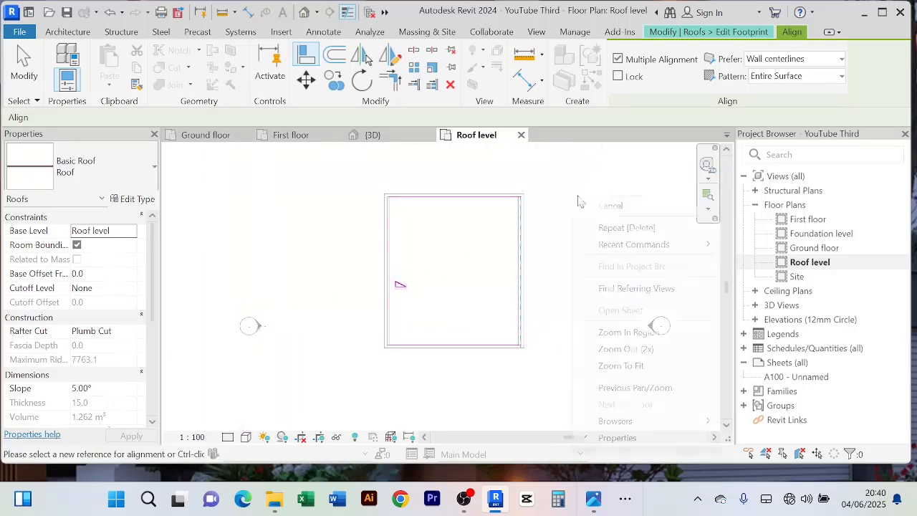
{"action": "left_click", "coordinate": [607, 191]}
Step: Finish the roof footprint edit without attaching the highlighted walls, and show the deselected roof in the 3D view
{"action": "scroll", "coordinate": [571, 215], "scroll_direction": "up", "scroll_amount": 1}
{"action": "scroll", "coordinate": [571, 215], "scroll_direction": "up", "scroll_amount": 1}
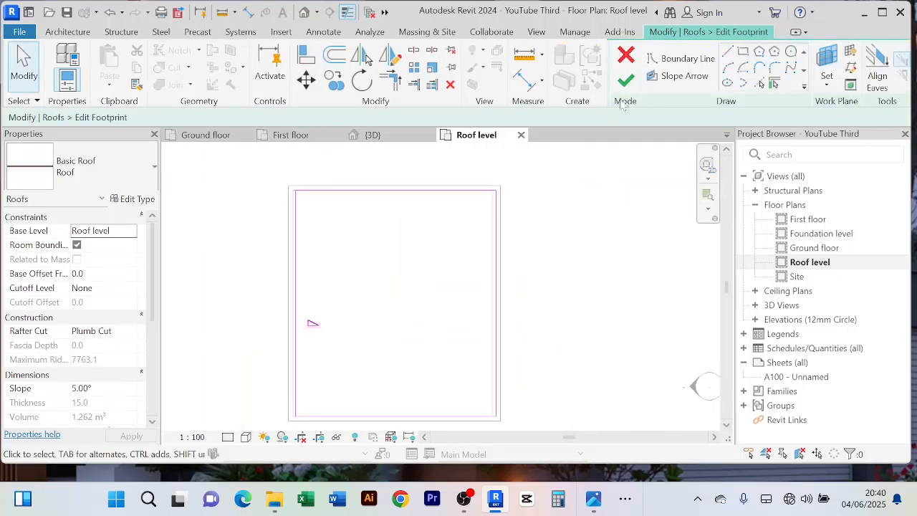
{"action": "left_click", "coordinate": [626, 81]}
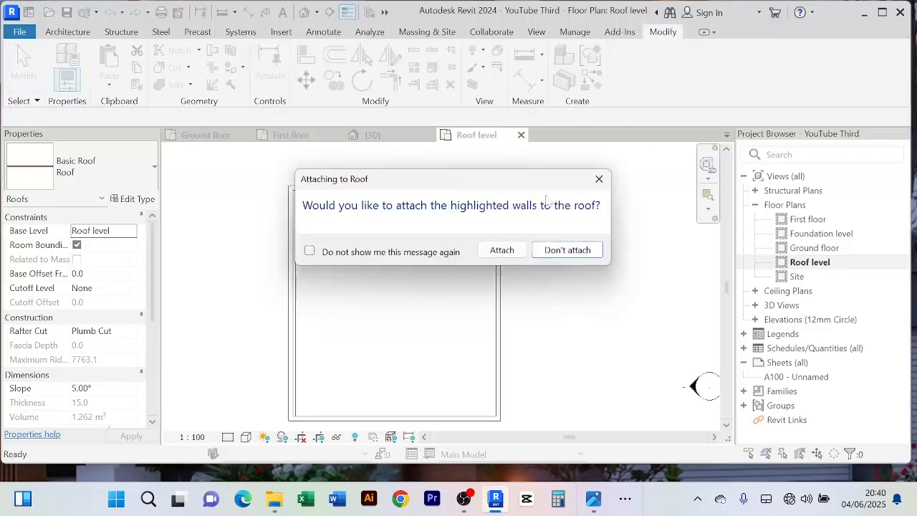
{"action": "left_click", "coordinate": [569, 250]}
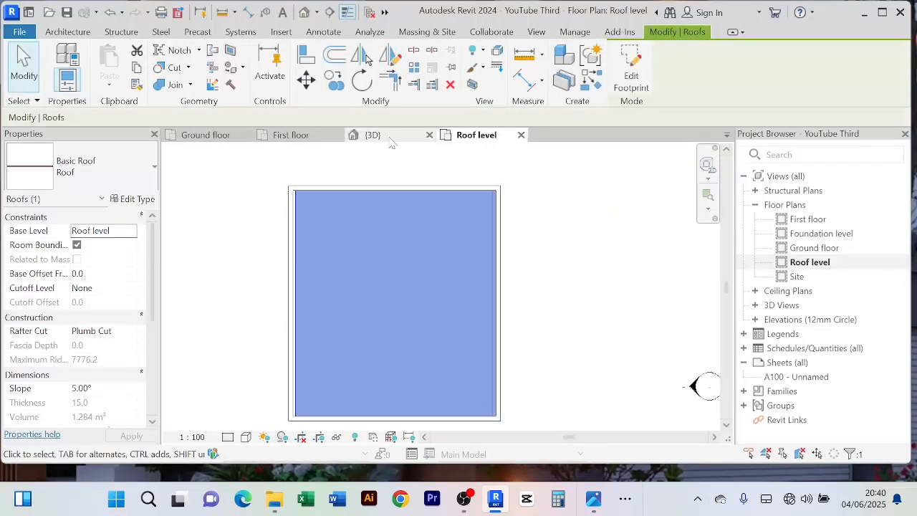
{"action": "left_click", "coordinate": [364, 135]}
{"action": "scroll", "coordinate": [422, 233], "scroll_direction": "up", "scroll_amount": 2}
{"action": "key", "text": "Escape"}
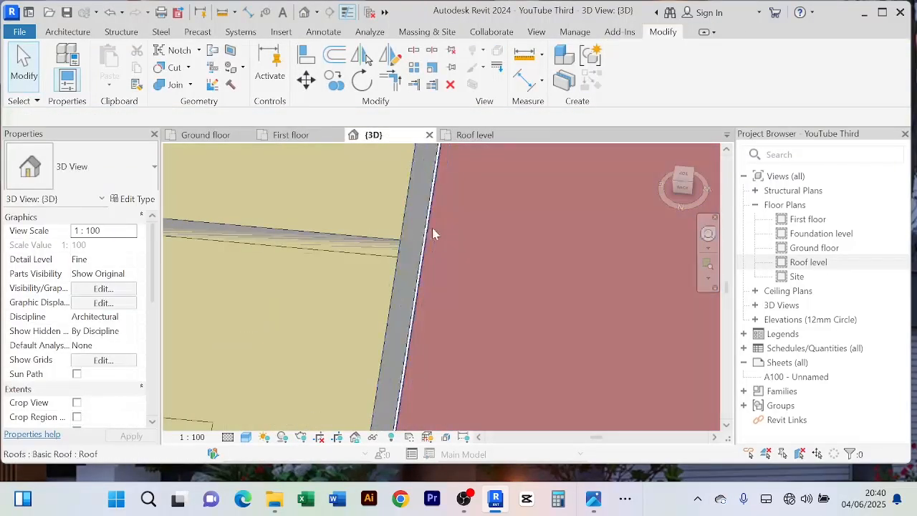
Step: Examine in 3D how the roof's edges meet the inner faces of the parapet walls on both sides
{"action": "scroll", "coordinate": [422, 234], "scroll_direction": "up", "scroll_amount": 2}
{"action": "scroll", "coordinate": [407, 237], "scroll_direction": "up", "scroll_amount": 4}
{"action": "scroll", "coordinate": [412, 237], "scroll_direction": "down", "scroll_amount": 4}
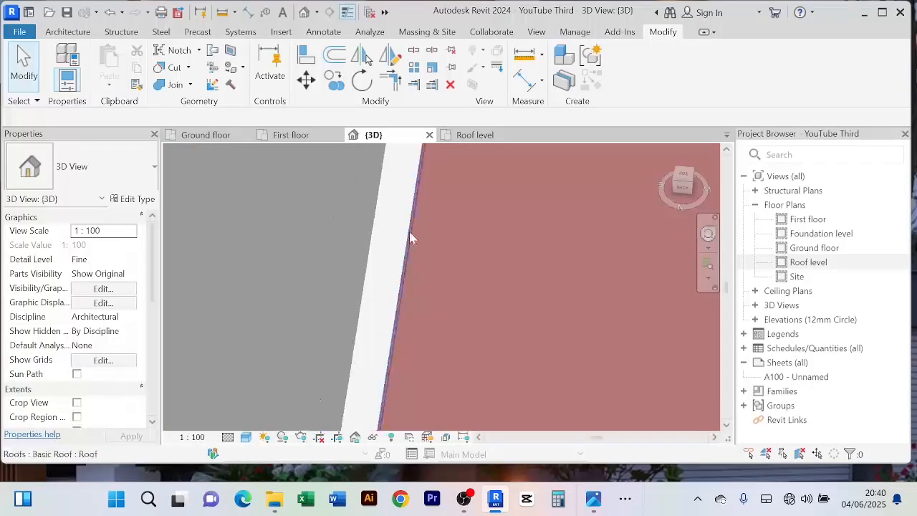
{"action": "scroll", "coordinate": [419, 238], "scroll_direction": "down", "scroll_amount": 8}
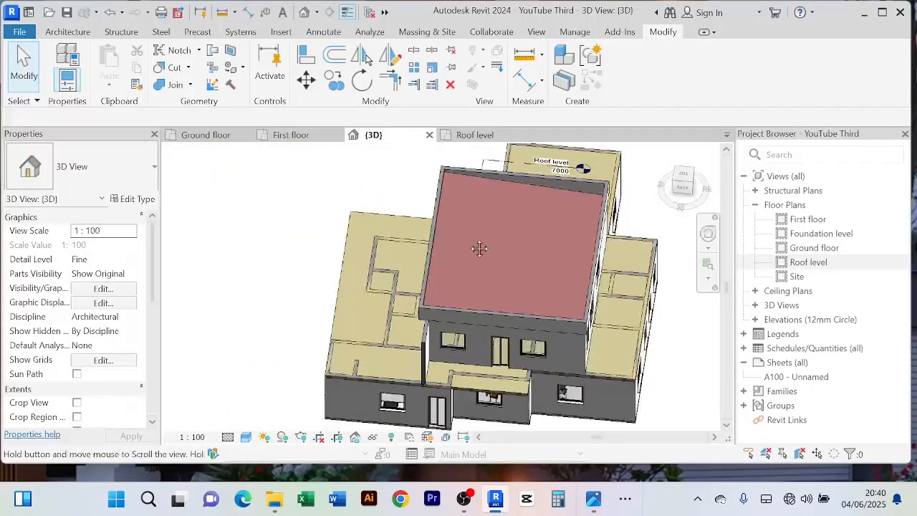
{"action": "scroll", "coordinate": [443, 245], "scroll_direction": "up", "scroll_amount": 3}
{"action": "scroll", "coordinate": [447, 243], "scroll_direction": "down", "scroll_amount": 3}
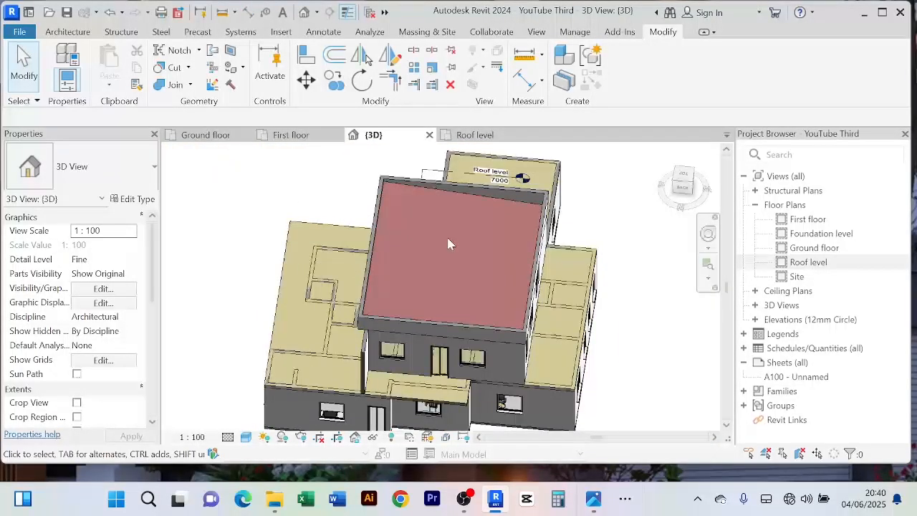
{"action": "middle_click_drag", "start_coordinate": [450, 241], "coordinate": [498, 207], "text": "shift"}
{"action": "scroll", "coordinate": [497, 207], "scroll_direction": "up", "scroll_amount": 10}
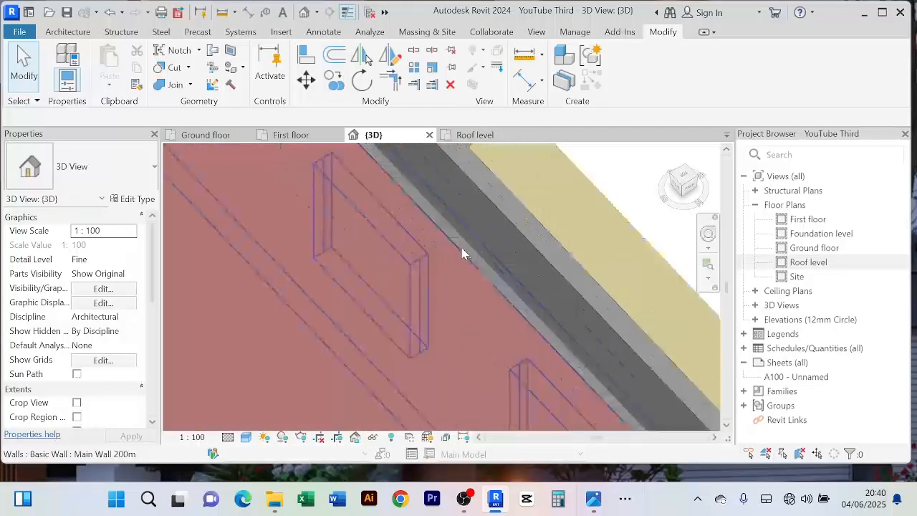
{"action": "scroll", "coordinate": [477, 233], "scroll_direction": "down", "scroll_amount": 8}
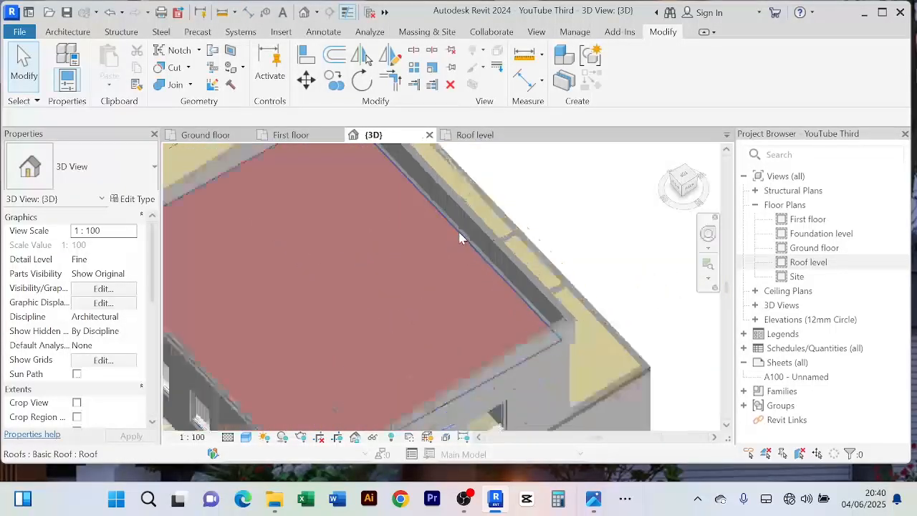
{"action": "scroll", "coordinate": [463, 256], "scroll_direction": "up", "scroll_amount": 1}
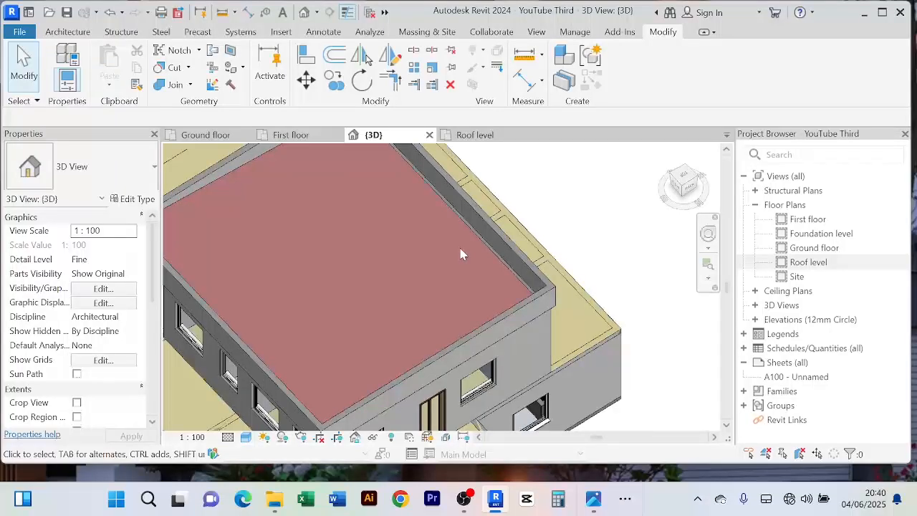
{"action": "middle_click_drag", "start_coordinate": [462, 254], "coordinate": [411, 248], "text": "shift"}
{"action": "scroll", "coordinate": [506, 264], "scroll_direction": "up", "scroll_amount": 6}
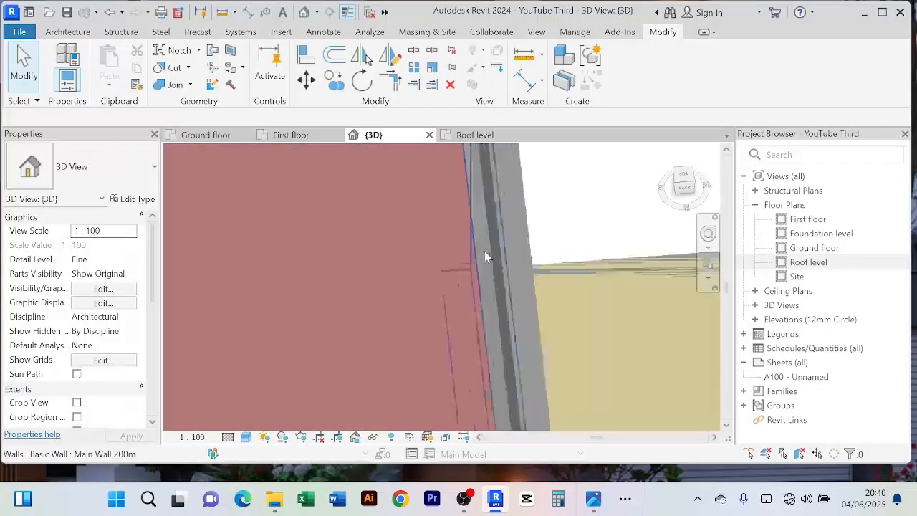
{"action": "scroll", "coordinate": [482, 241], "scroll_direction": "up", "scroll_amount": 3}
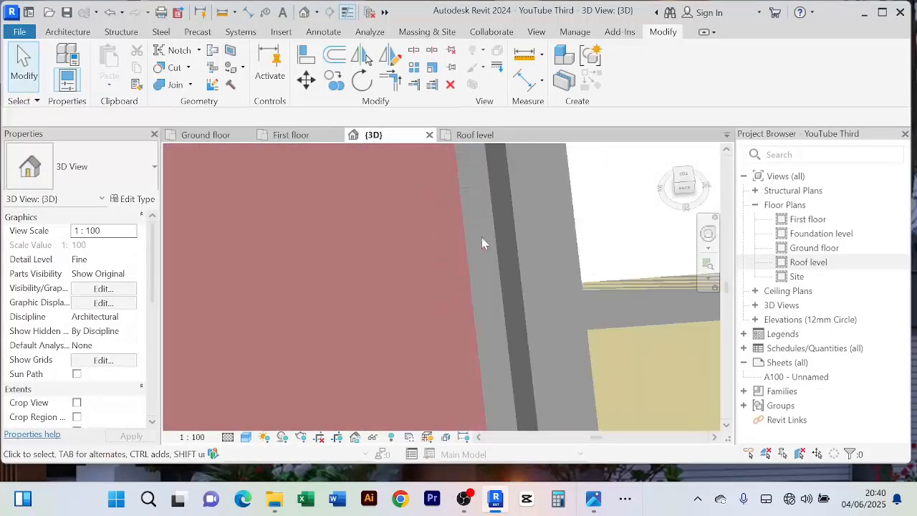
{"action": "scroll", "coordinate": [482, 243], "scroll_direction": "down", "scroll_amount": 6}
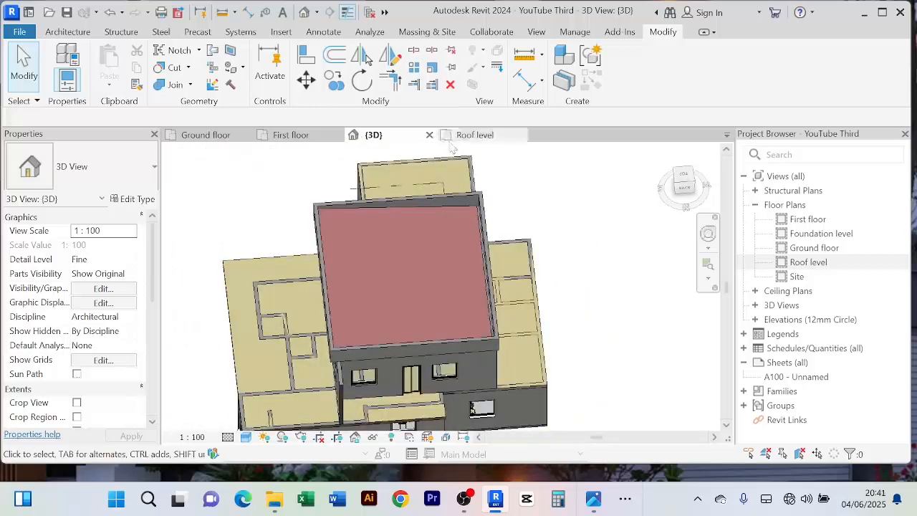
Step: Reopen the roof's footprint sketch and show it in the Roof level plan
{"action": "left_click", "coordinate": [465, 215]}
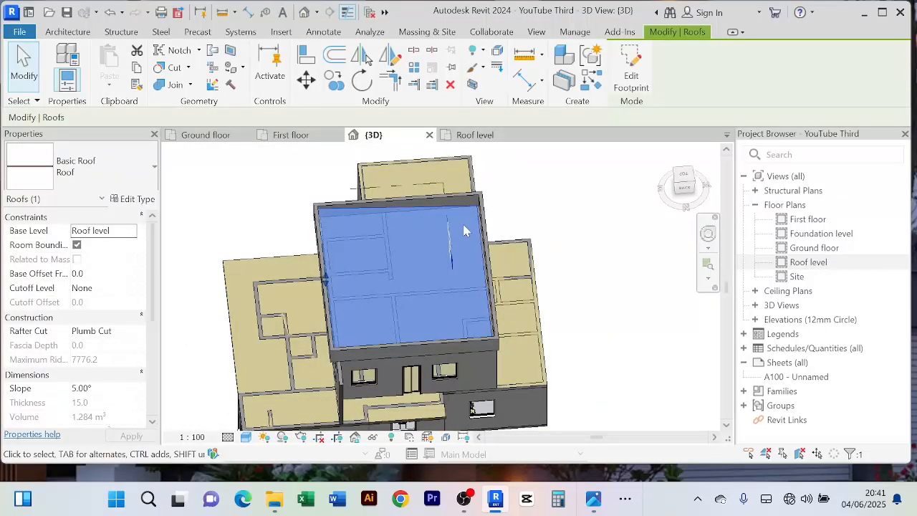
{"action": "left_click", "coordinate": [630, 71]}
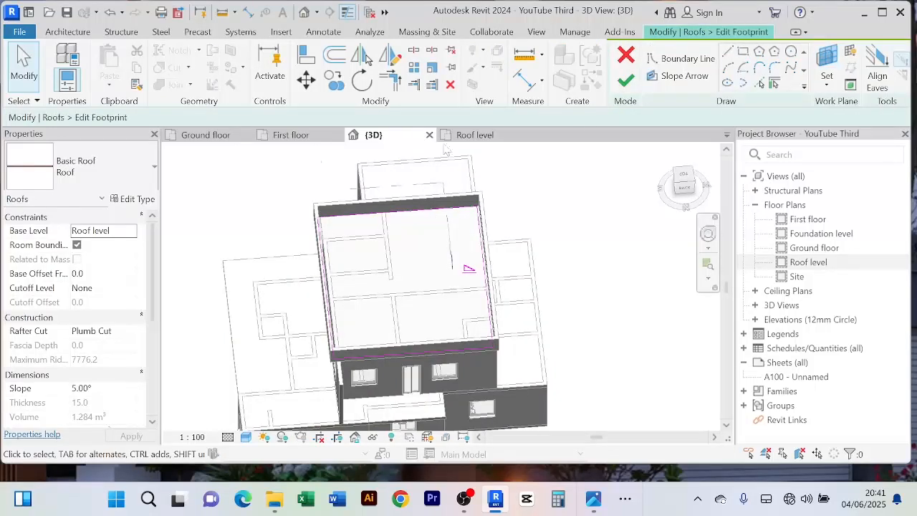
{"action": "left_click", "coordinate": [474, 136]}
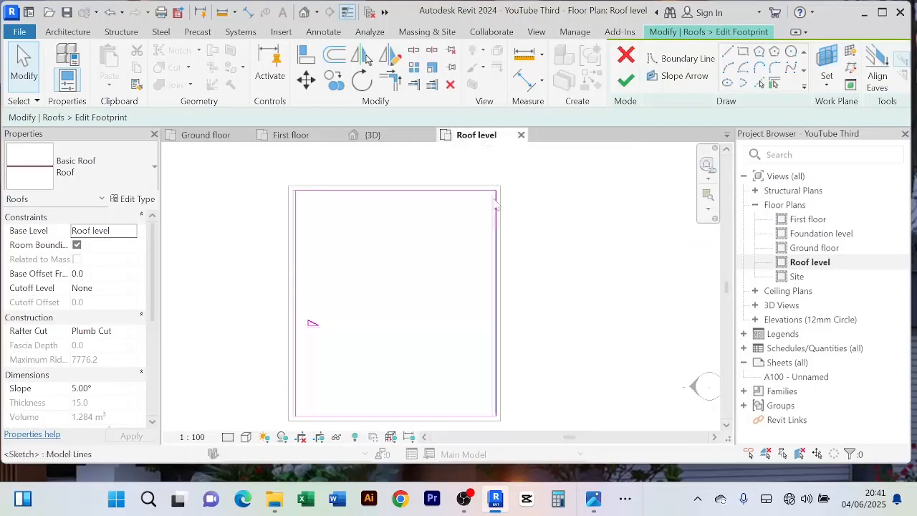
Step: Offset a copy of the footprint's left boundary line 100 mm inward, and end the offset command
{"action": "middle_click_drag", "start_coordinate": [354, 273], "coordinate": [534, 251]}
{"action": "scroll", "coordinate": [430, 258], "scroll_direction": "up", "scroll_amount": 4}
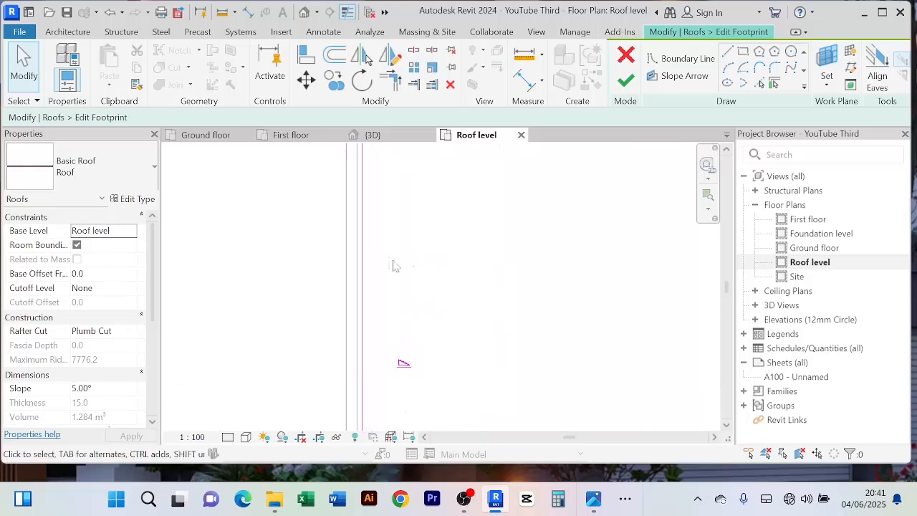
{"action": "middle_click_drag", "start_coordinate": [384, 213], "coordinate": [447, 285]}
{"action": "scroll", "coordinate": [445, 253], "scroll_direction": "up", "scroll_amount": 1}
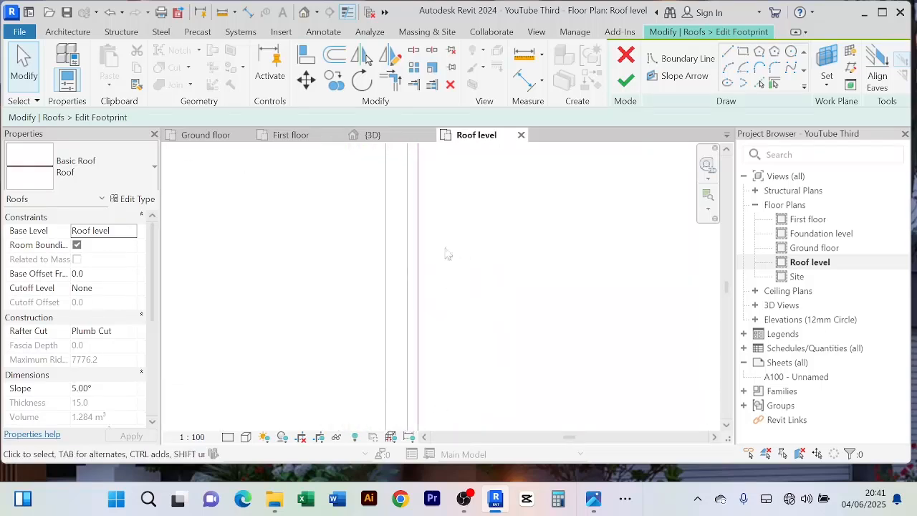
{"action": "middle_click_drag", "start_coordinate": [453, 242], "coordinate": [435, 311]}
{"action": "left_click", "coordinate": [334, 59]}
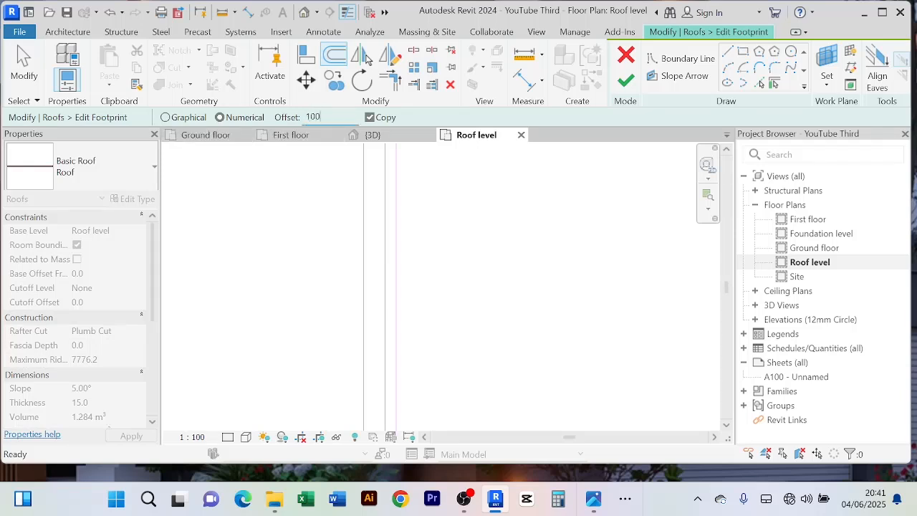
{"action": "left_click", "coordinate": [403, 281]}
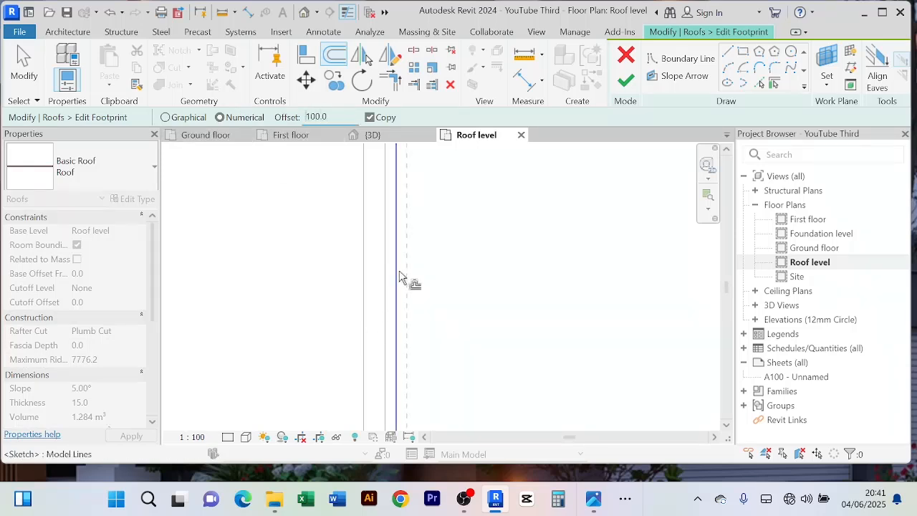
{"action": "right_click", "coordinate": [520, 252]}
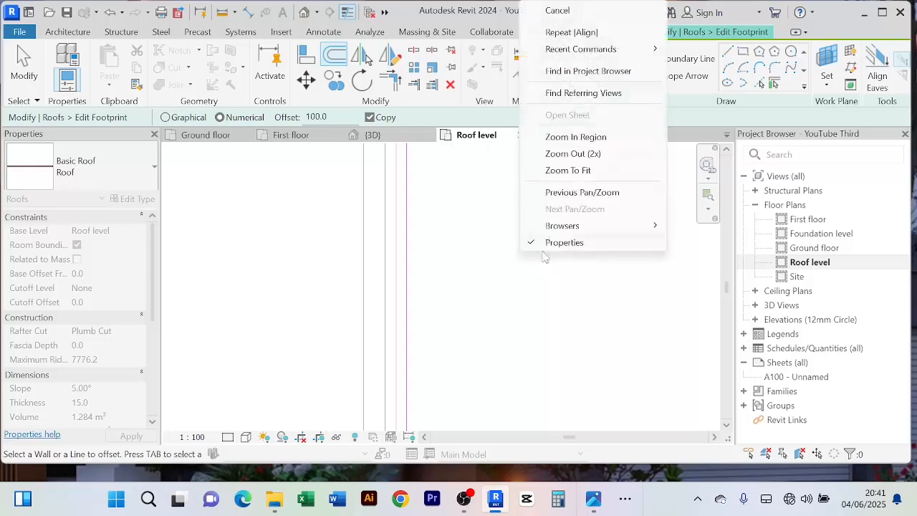
{"action": "left_click", "coordinate": [577, 10]}
Step: Trim the footprint's upper and lower boundary lines to the new inner left line, and end the trim command
{"action": "scroll", "coordinate": [452, 276], "scroll_direction": "down", "scroll_amount": 2}
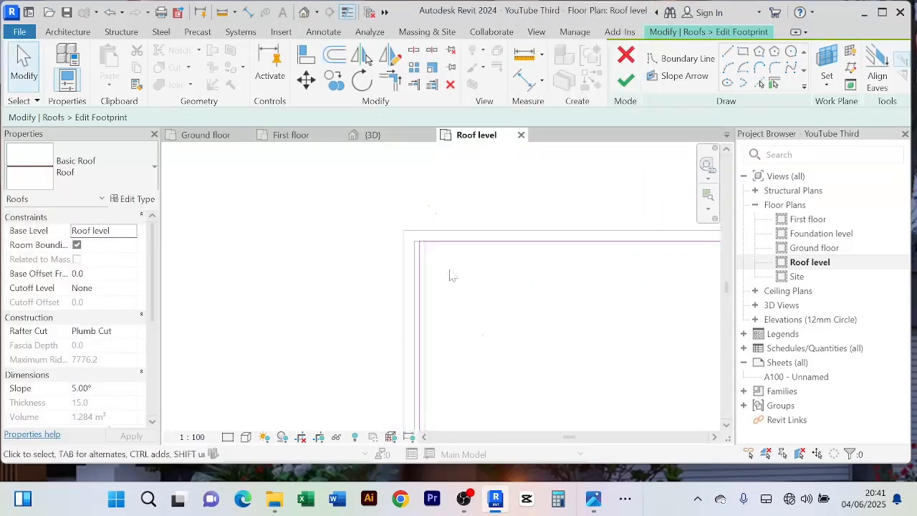
{"action": "left_click", "coordinate": [397, 81]}
{"action": "scroll", "coordinate": [453, 272], "scroll_direction": "down", "scroll_amount": 1}
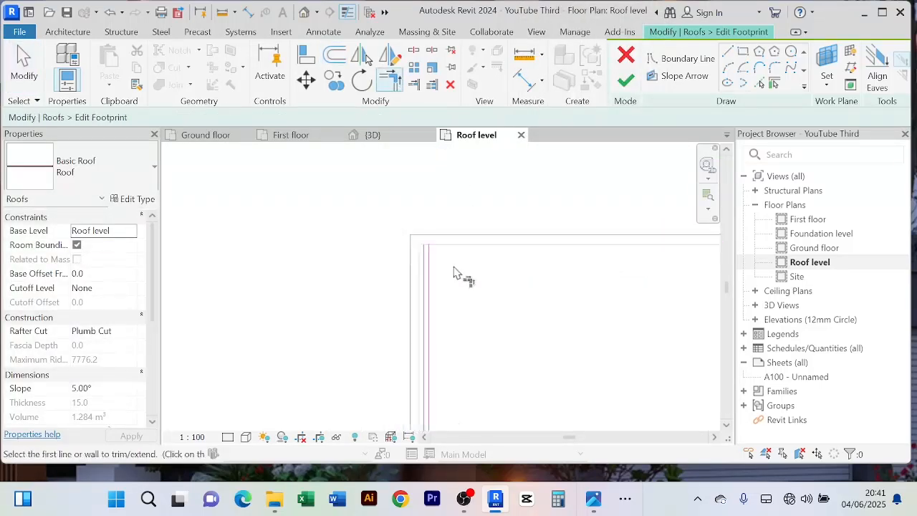
{"action": "scroll", "coordinate": [453, 272], "scroll_direction": "down", "scroll_amount": 2}
{"action": "middle_click_drag", "start_coordinate": [467, 351], "coordinate": [390, 176]}
{"action": "scroll", "coordinate": [404, 328], "scroll_direction": "up", "scroll_amount": 2}
{"action": "left_click", "coordinate": [354, 360]}
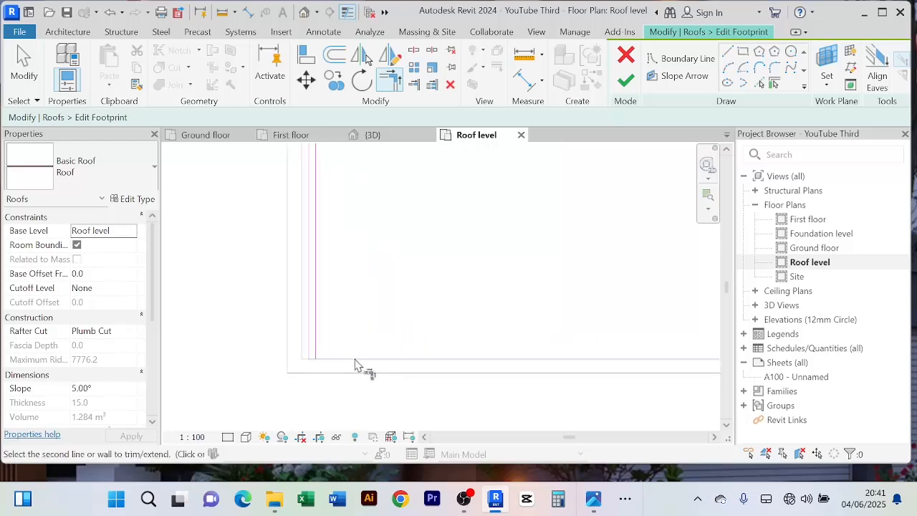
{"action": "right_click", "coordinate": [470, 271]}
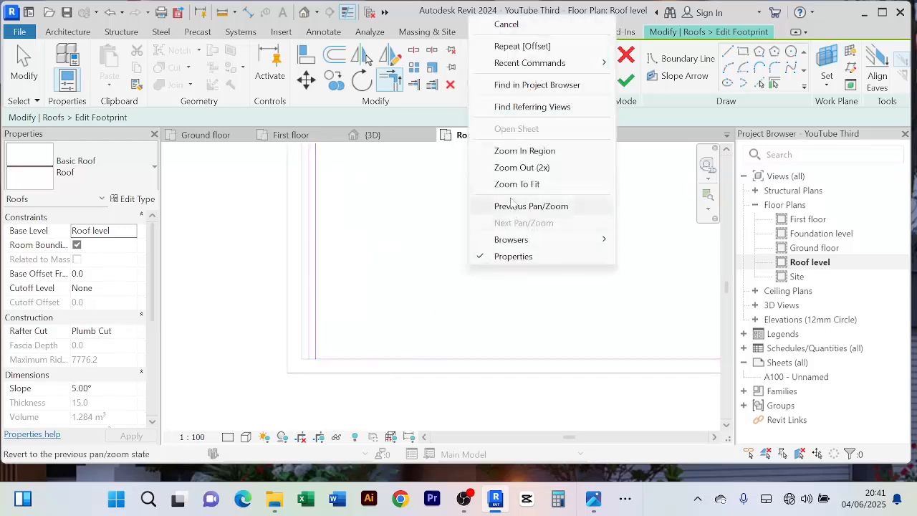
{"action": "left_click", "coordinate": [513, 26]}
Step: Delete the footprint's original outer left boundary line, and finish the roof edit without attaching the highlighted walls
{"action": "left_click", "coordinate": [311, 252]}
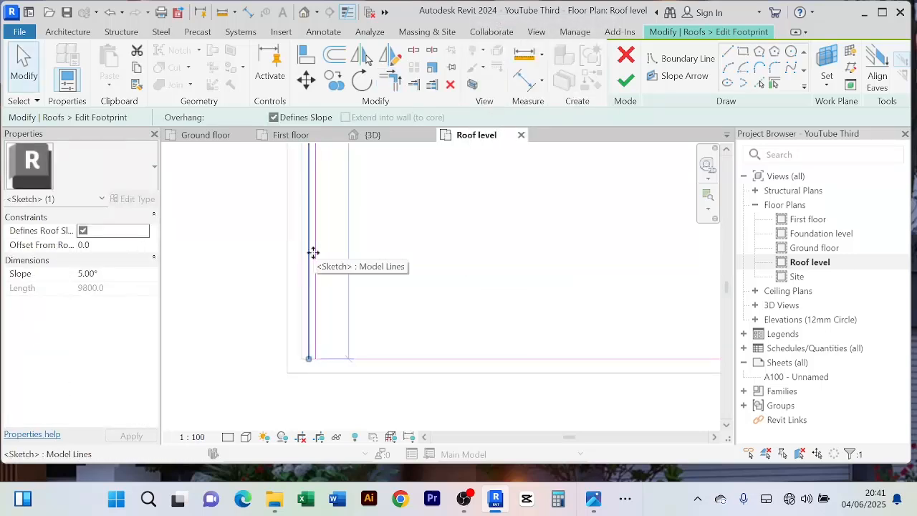
{"action": "key", "text": "Delete"}
{"action": "middle_click_drag", "start_coordinate": [379, 295], "coordinate": [427, 458]}
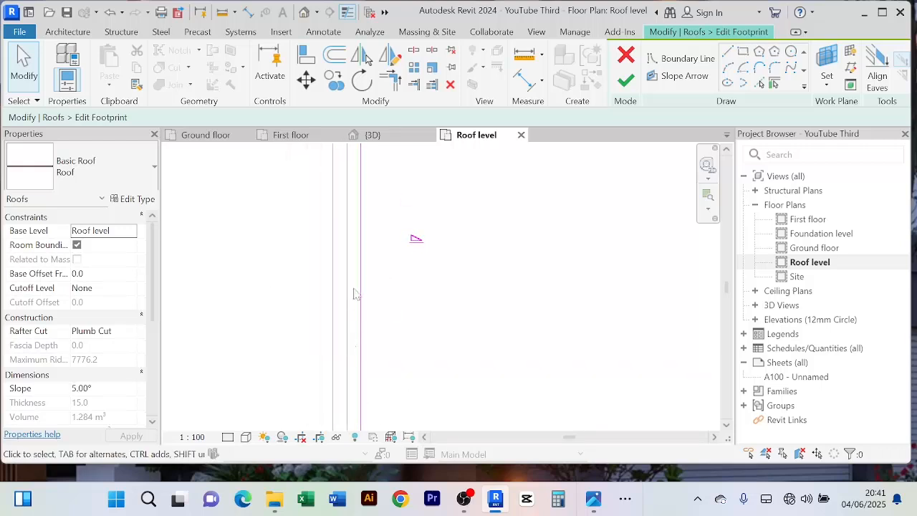
{"action": "scroll", "coordinate": [356, 295], "scroll_direction": "down", "scroll_amount": 3}
{"action": "scroll", "coordinate": [356, 258], "scroll_direction": "down", "scroll_amount": 2}
{"action": "mouse_move", "coordinate": [460, 268]}
{"action": "middle_mouse_down"}
{"action": "mouse_move", "coordinate": [507, 375]}
{"action": "mouse_move", "coordinate": [493, 372]}
{"action": "middle_mouse_up"}
{"action": "scroll", "coordinate": [390, 274], "scroll_direction": "up", "scroll_amount": 2}
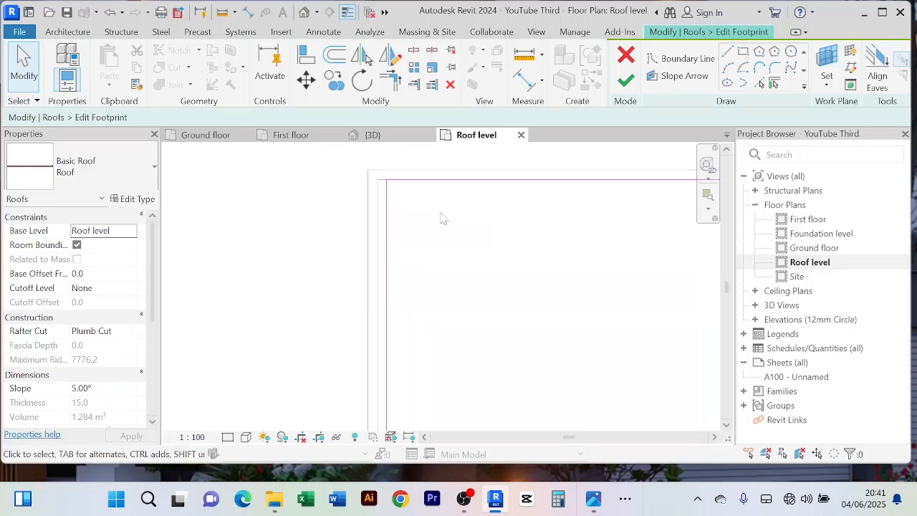
{"action": "scroll", "coordinate": [440, 217], "scroll_direction": "down", "scroll_amount": 1}
{"action": "left_click", "coordinate": [624, 82]}
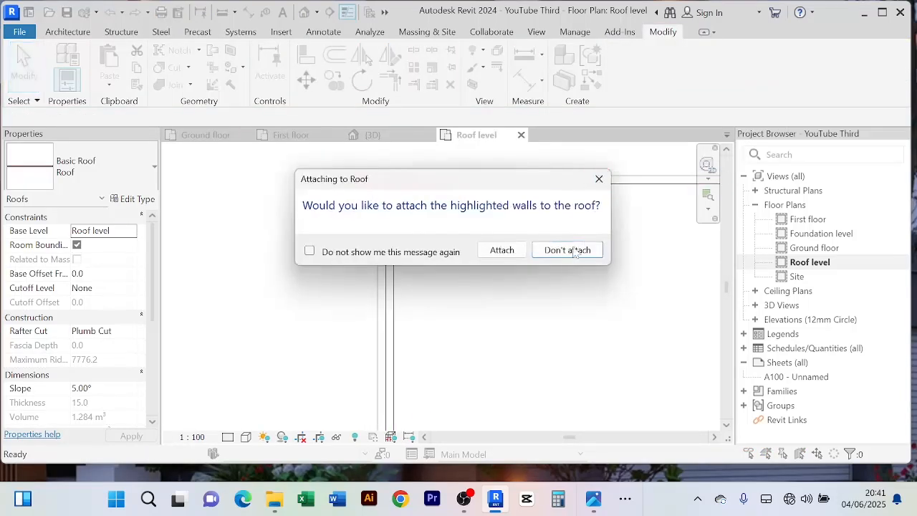
{"action": "left_click", "coordinate": [566, 250]}
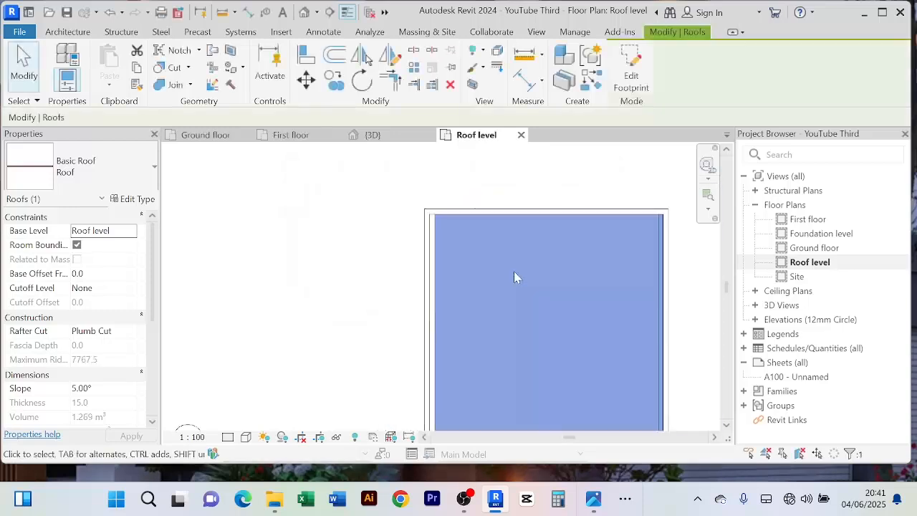
Step: Examine how the deselected roof fits inside the parapet walls in the Roof level plan and from several sides in 3D
{"action": "left_click", "coordinate": [387, 245]}
{"action": "scroll", "coordinate": [383, 262], "scroll_direction": "down", "scroll_amount": 1}
{"action": "scroll", "coordinate": [387, 265], "scroll_direction": "up", "scroll_amount": 4}
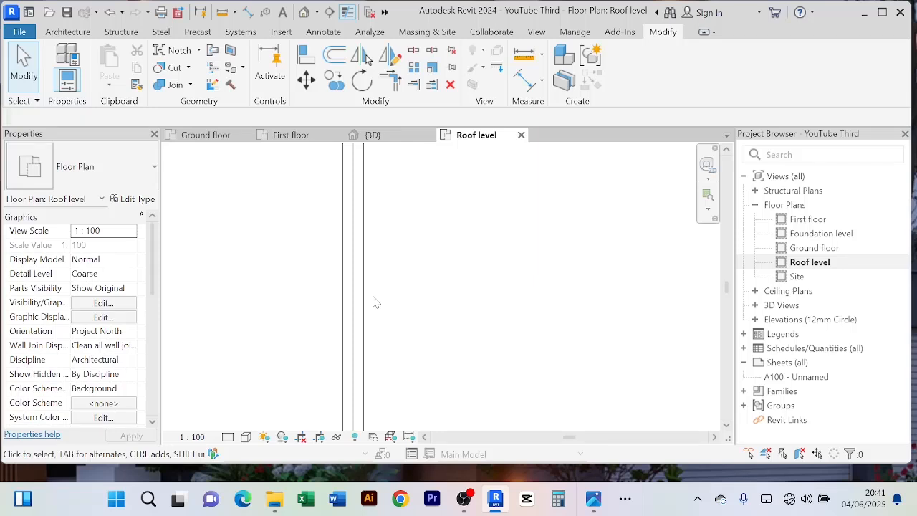
{"action": "scroll", "coordinate": [333, 241], "scroll_direction": "down", "scroll_amount": 4}
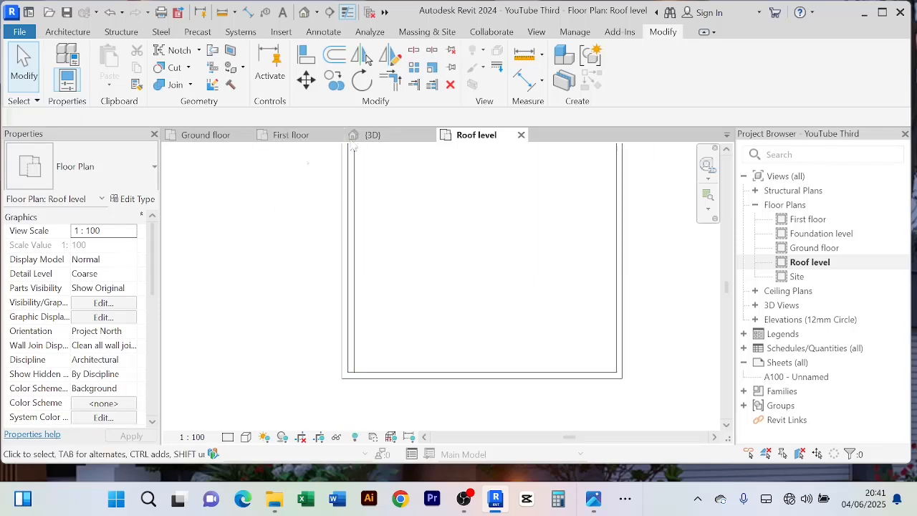
{"action": "left_click", "coordinate": [372, 134]}
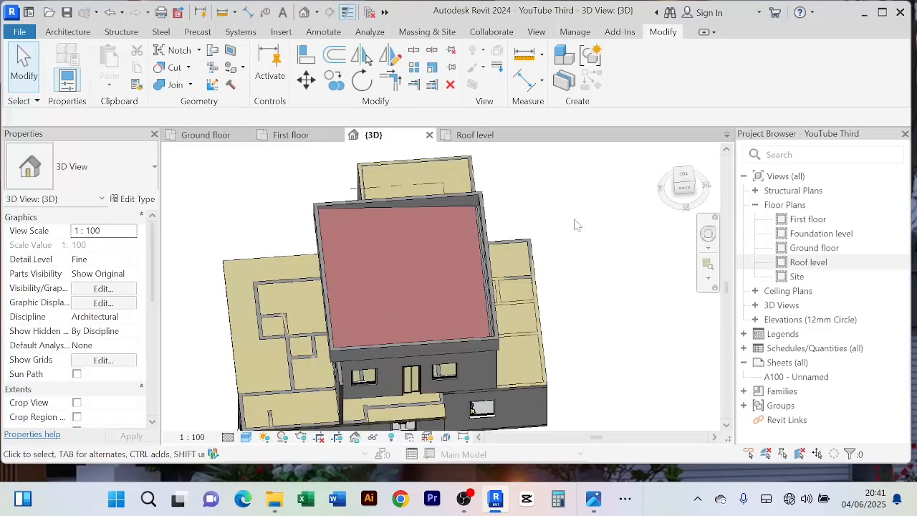
{"action": "scroll", "coordinate": [577, 225], "scroll_direction": "down", "scroll_amount": 2}
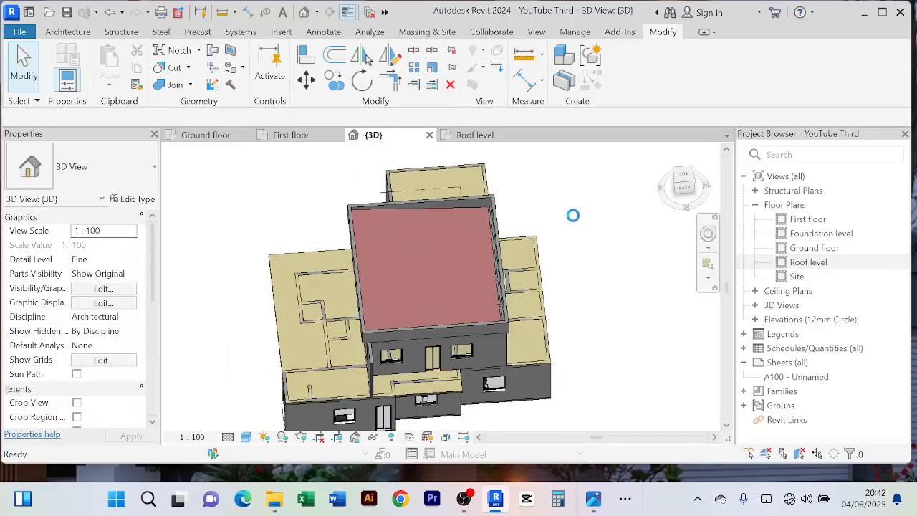
{"action": "scroll", "coordinate": [583, 253], "scroll_direction": "down", "scroll_amount": 1}
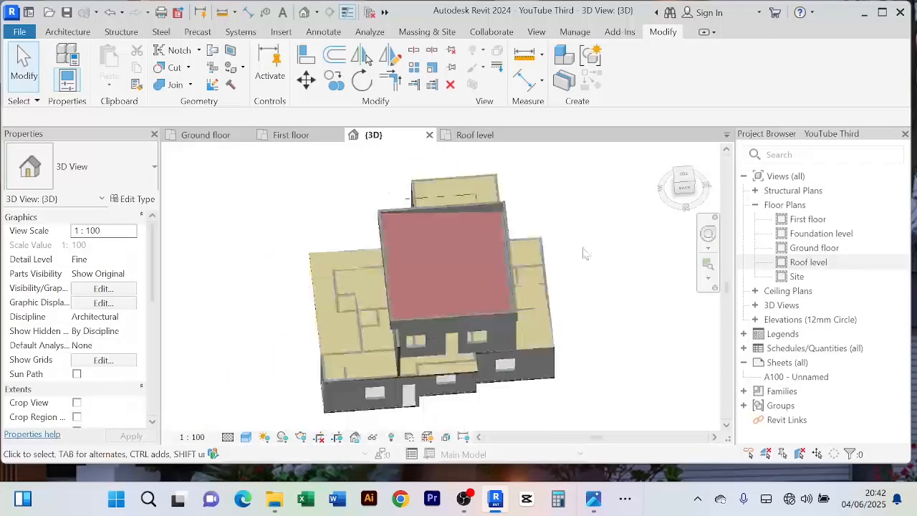
{"action": "middle_click_drag", "start_coordinate": [585, 256], "coordinate": [344, 327], "text": "shift"}
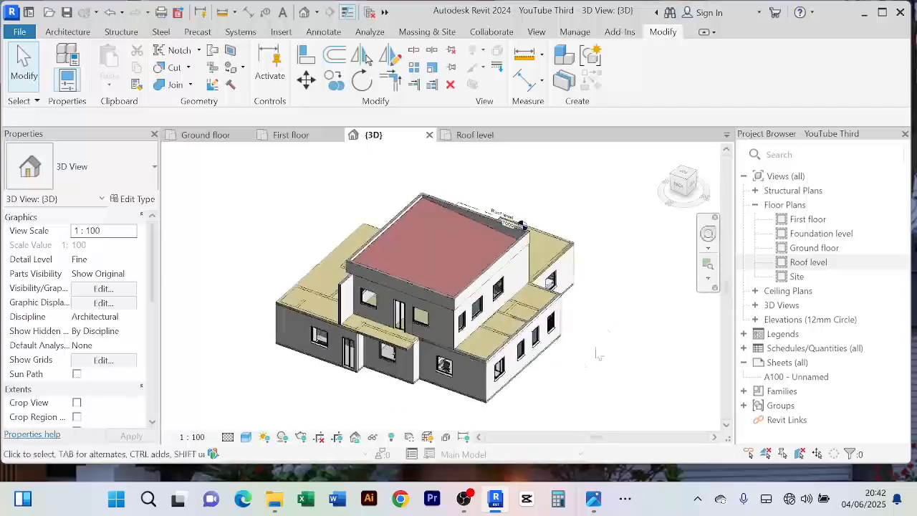
{"action": "scroll", "coordinate": [446, 255], "scroll_direction": "up", "scroll_amount": 3}
{"action": "scroll", "coordinate": [446, 256], "scroll_direction": "down", "scroll_amount": 2}
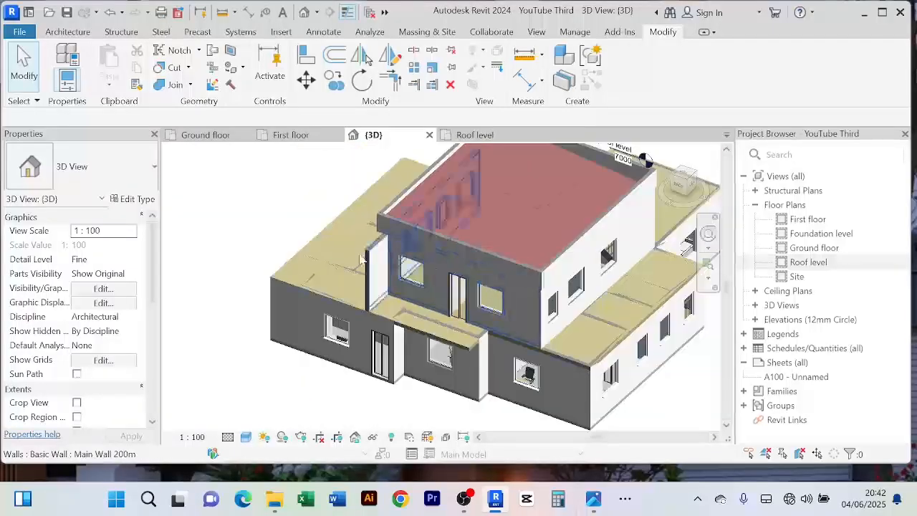
{"action": "scroll", "coordinate": [315, 222], "scroll_direction": "down", "scroll_amount": 1}
{"action": "scroll", "coordinate": [547, 326], "scroll_direction": "up", "scroll_amount": 1}
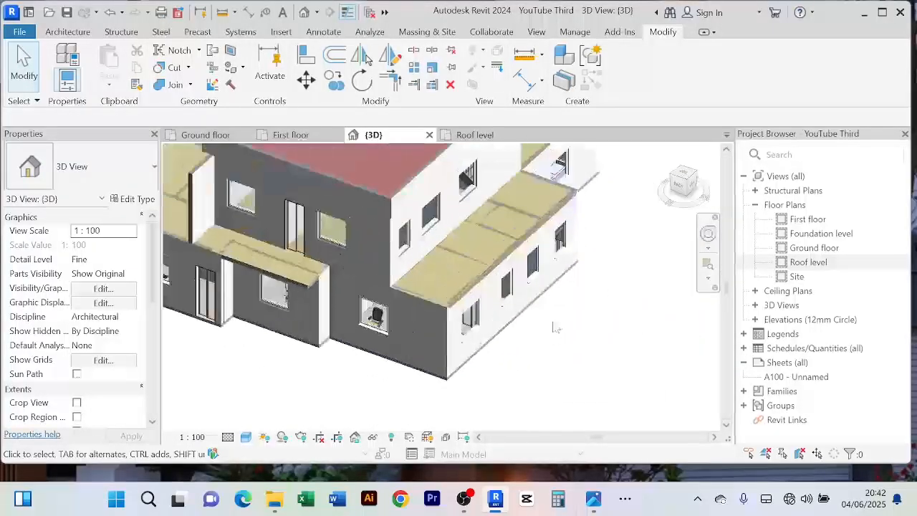
{"action": "scroll", "coordinate": [566, 351], "scroll_direction": "down", "scroll_amount": 1}
{"action": "scroll", "coordinate": [569, 354], "scroll_direction": "up", "scroll_amount": 2}
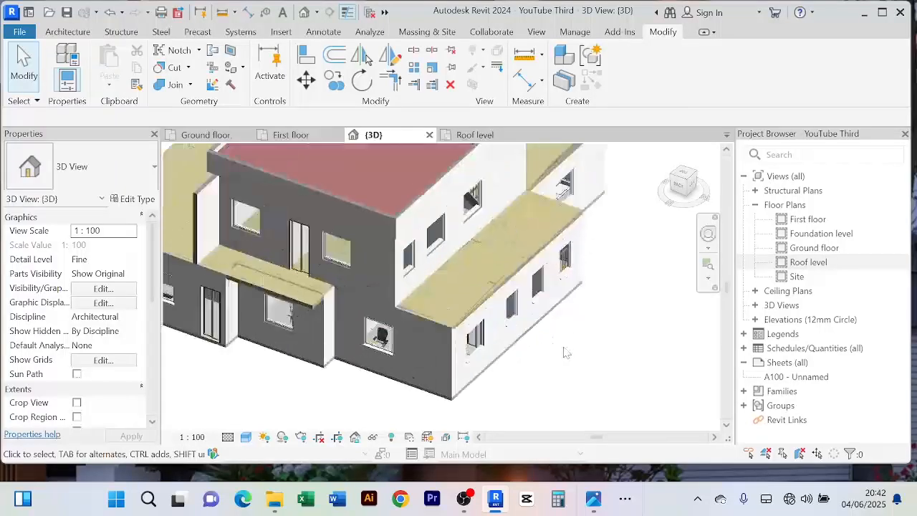
{"action": "scroll", "coordinate": [567, 352], "scroll_direction": "down", "scroll_amount": 2}
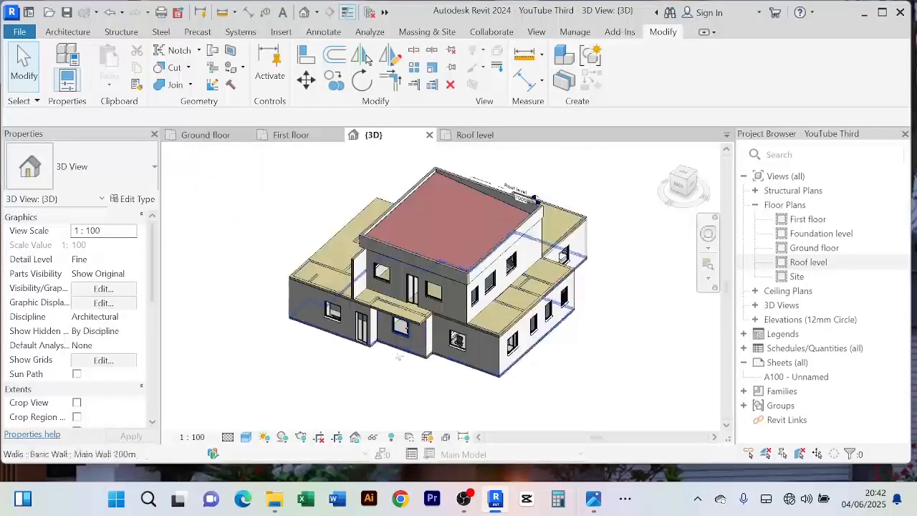
{"action": "middle_click_drag", "start_coordinate": [399, 372], "coordinate": [438, 346], "text": "shift"}
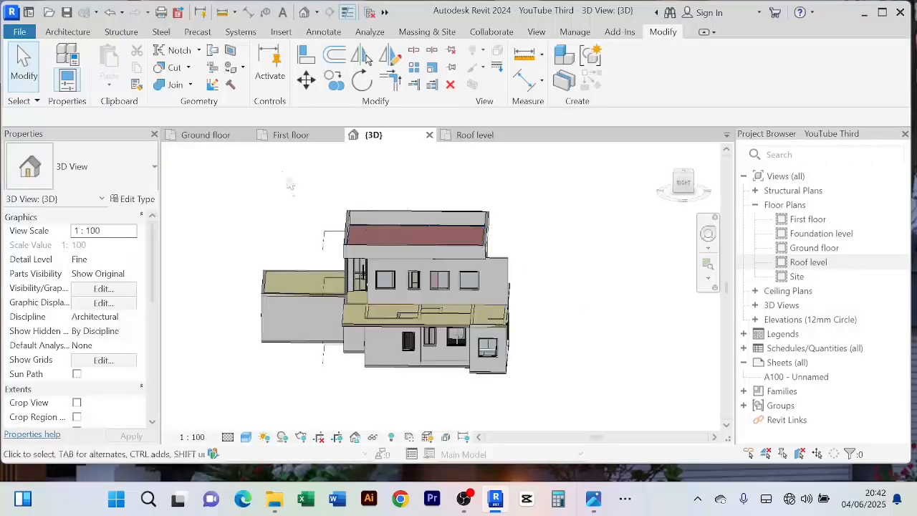
Step: Review the room layouts in the Ground floor and First floor plans, and open the Roof level plan
{"action": "left_click", "coordinate": [208, 136]}
{"action": "scroll", "coordinate": [303, 152], "scroll_direction": "down", "scroll_amount": 2}
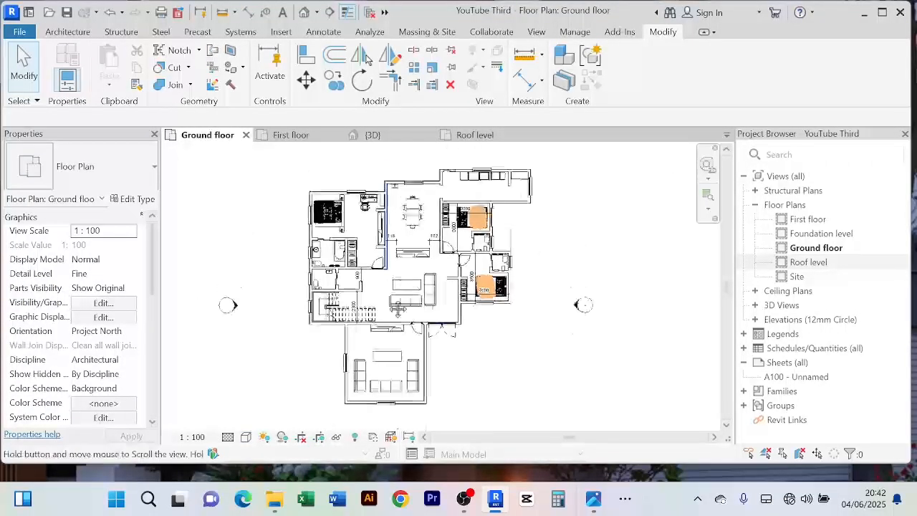
{"action": "left_click", "coordinate": [300, 135]}
{"action": "scroll", "coordinate": [494, 359], "scroll_direction": "down", "scroll_amount": 2}
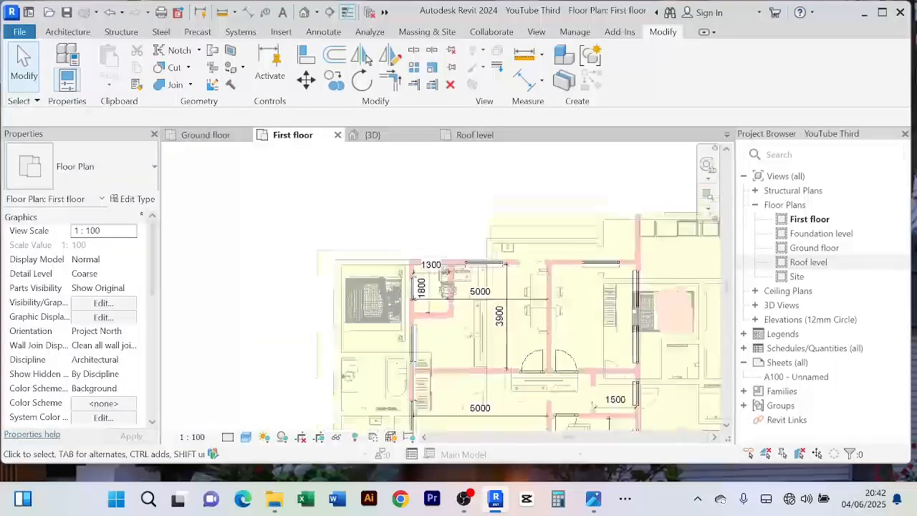
{"action": "middle_click_drag", "start_coordinate": [494, 359], "coordinate": [404, 257]}
{"action": "scroll", "coordinate": [404, 259], "scroll_direction": "down", "scroll_amount": 3}
{"action": "mouse_move", "coordinate": [405, 341]}
{"action": "middle_mouse_down"}
{"action": "mouse_move", "coordinate": [395, 315]}
{"action": "mouse_move", "coordinate": [395, 335]}
{"action": "middle_mouse_up"}
{"action": "scroll", "coordinate": [394, 311], "scroll_direction": "up", "scroll_amount": 4}
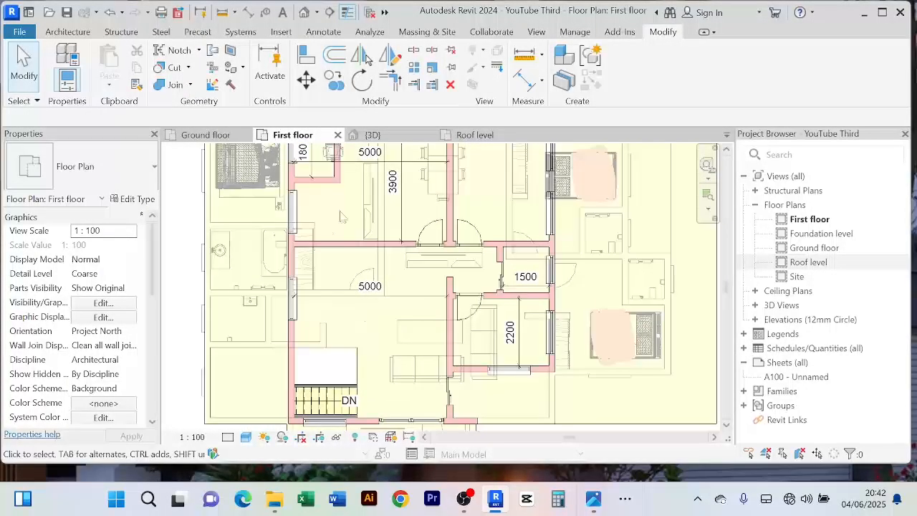
{"action": "scroll", "coordinate": [352, 222], "scroll_direction": "down", "scroll_amount": 1}
{"action": "middle_click_drag", "start_coordinate": [351, 222], "coordinate": [362, 260]}
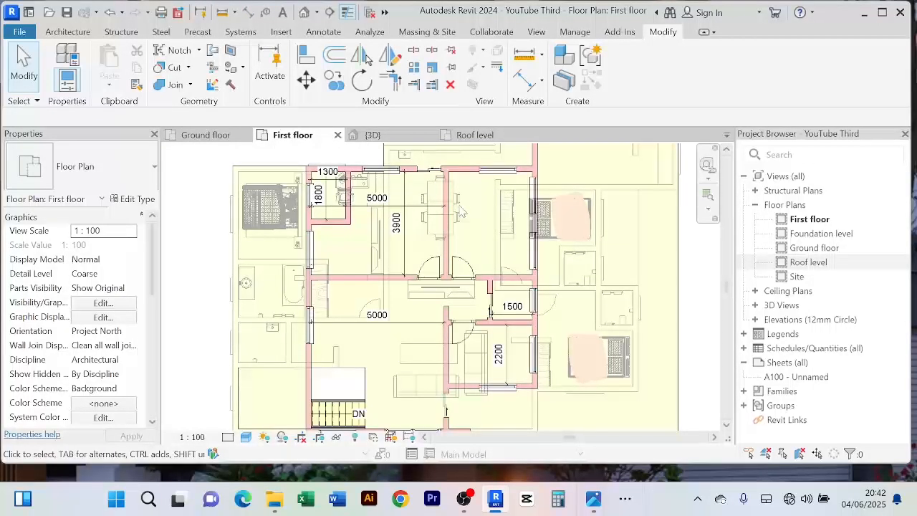
{"action": "scroll", "coordinate": [468, 217], "scroll_direction": "down", "scroll_amount": 1}
{"action": "middle_click_drag", "start_coordinate": [468, 217], "coordinate": [452, 204]}
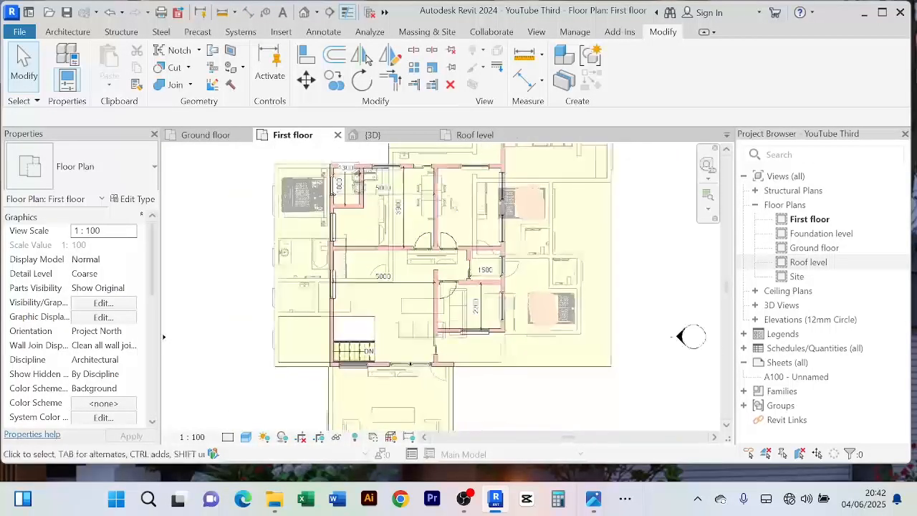
{"action": "scroll", "coordinate": [472, 238], "scroll_direction": "up", "scroll_amount": 2}
{"action": "scroll", "coordinate": [462, 237], "scroll_direction": "down", "scroll_amount": 1}
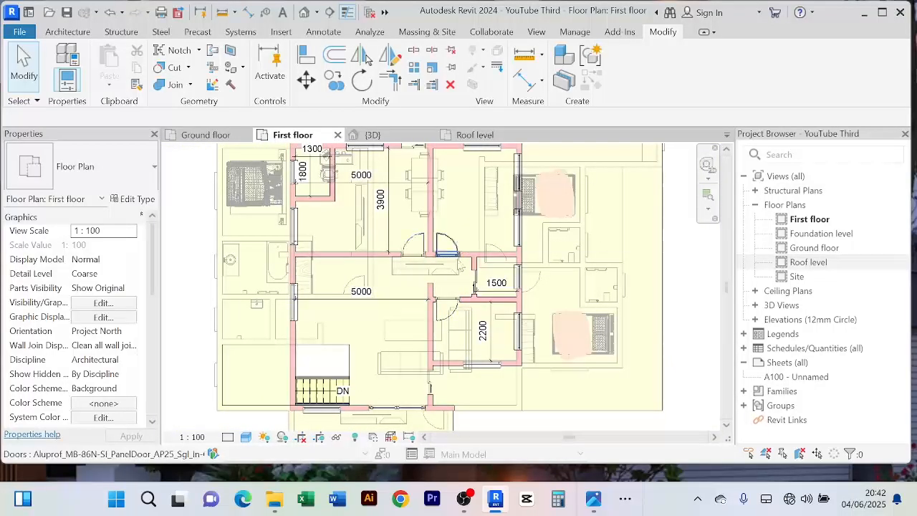
{"action": "scroll", "coordinate": [465, 206], "scroll_direction": "down", "scroll_amount": 1}
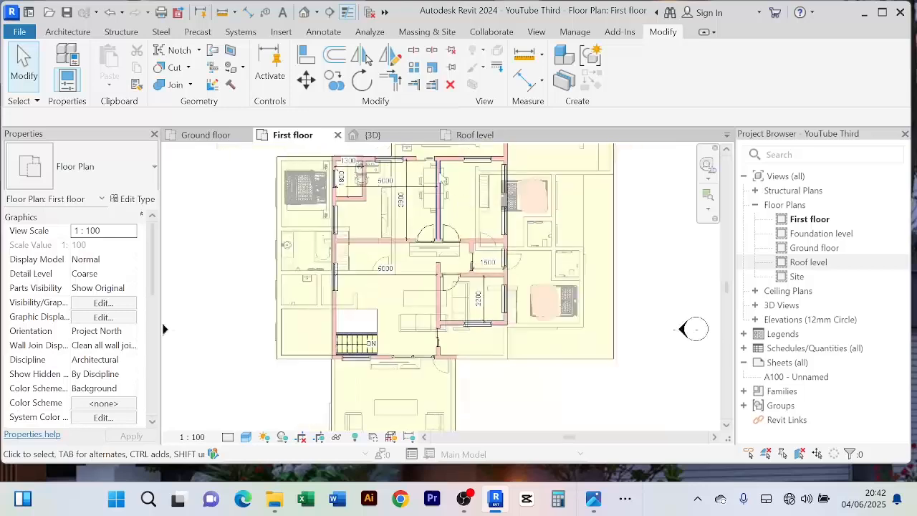
{"action": "left_click", "coordinate": [488, 136]}
{"action": "scroll", "coordinate": [495, 242], "scroll_direction": "down", "scroll_amount": 2}
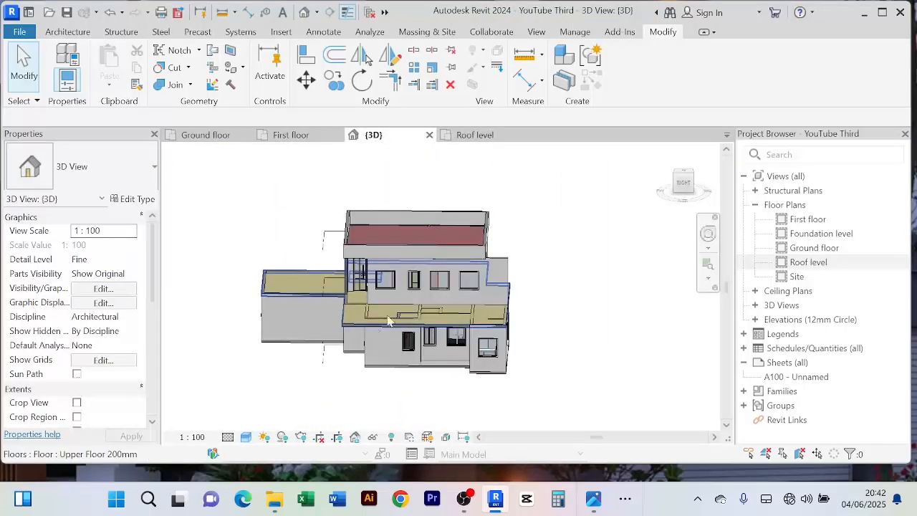
Step: Compare the house's side elevation in 3D with the reference image of the exterior, and return to the Revit model
{"action": "scroll", "coordinate": [501, 256], "scroll_direction": "up", "scroll_amount": 2}
{"action": "scroll", "coordinate": [614, 262], "scroll_direction": "down", "scroll_amount": 2}
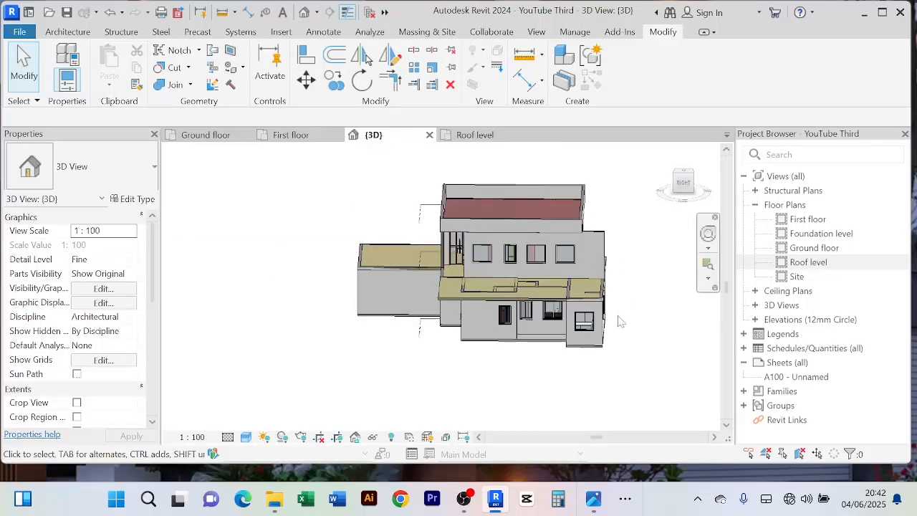
{"action": "middle_click_drag", "start_coordinate": [619, 328], "coordinate": [588, 325]}
{"action": "scroll", "coordinate": [466, 371], "scroll_direction": "up", "scroll_amount": 2}
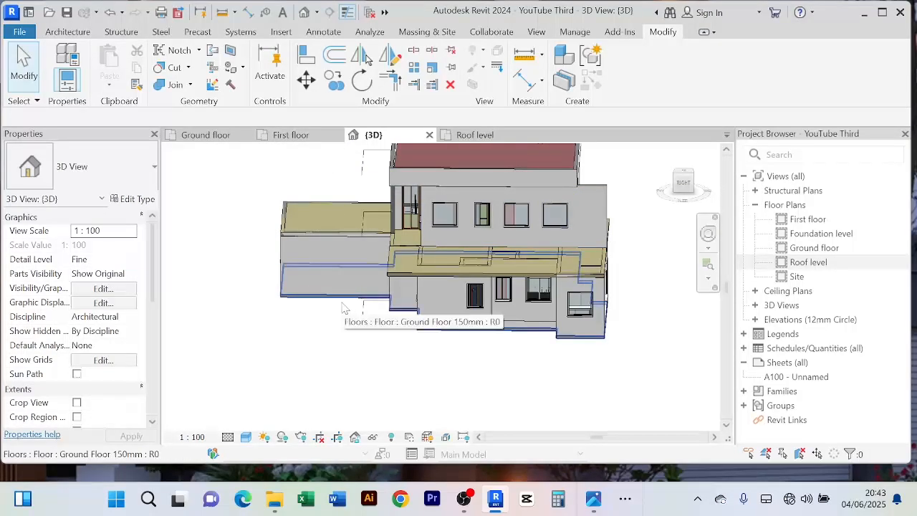
{"action": "key", "text": "alt+Tab"}
{"action": "key", "text": "alt+Tab"}
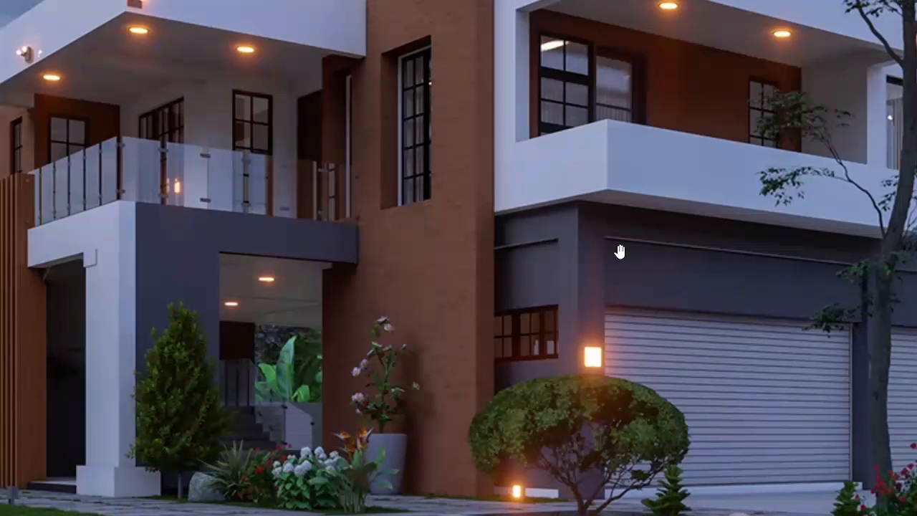
{"action": "key", "text": "alt+Tab"}
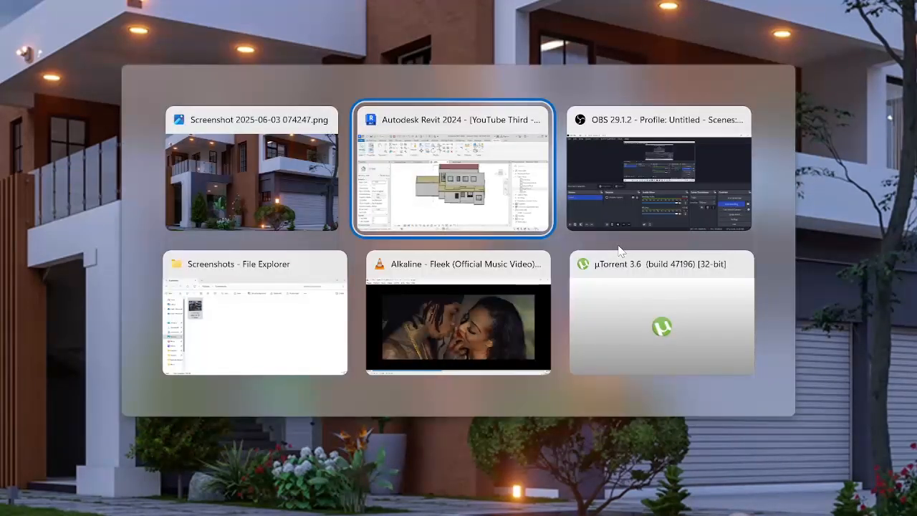
{"action": "scroll", "coordinate": [621, 251], "scroll_direction": "down", "scroll_amount": 2}
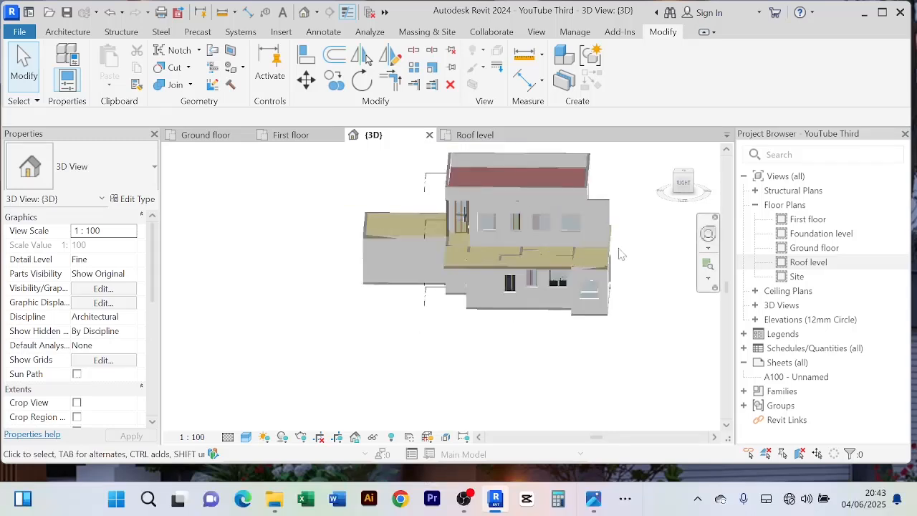
{"action": "middle_click_drag", "start_coordinate": [622, 255], "coordinate": [592, 299]}
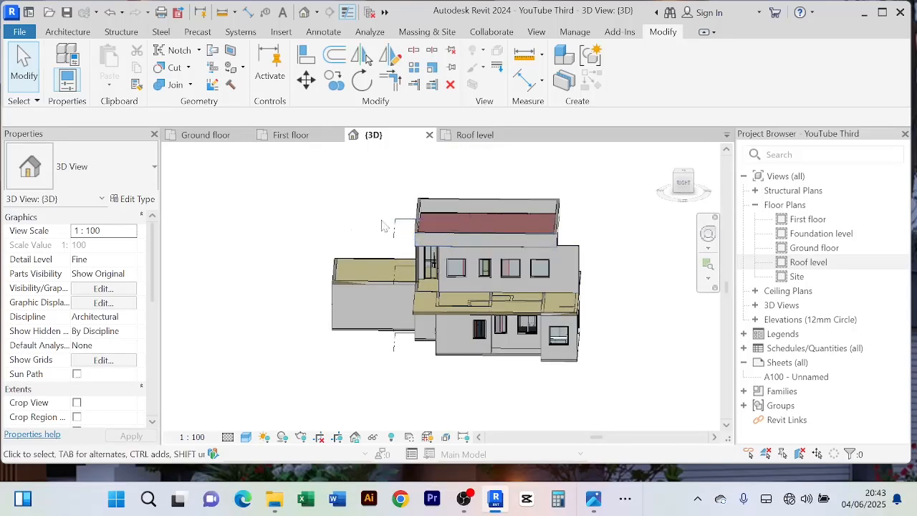